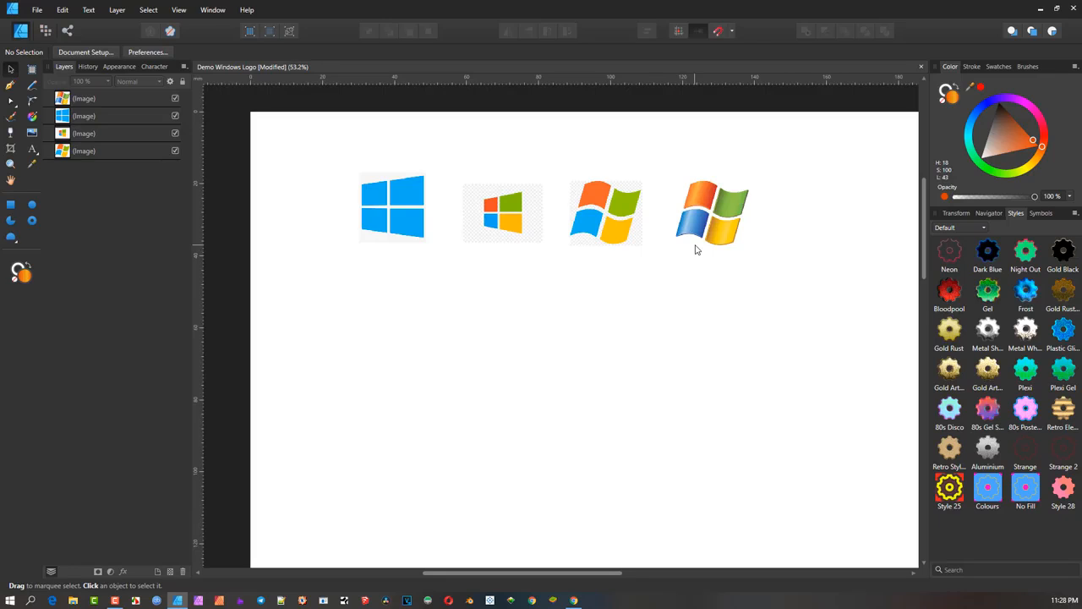
# Step: Duplicate the plain blue Windows logo image and place the copy directly below the original
pyautogui.click(403, 212)
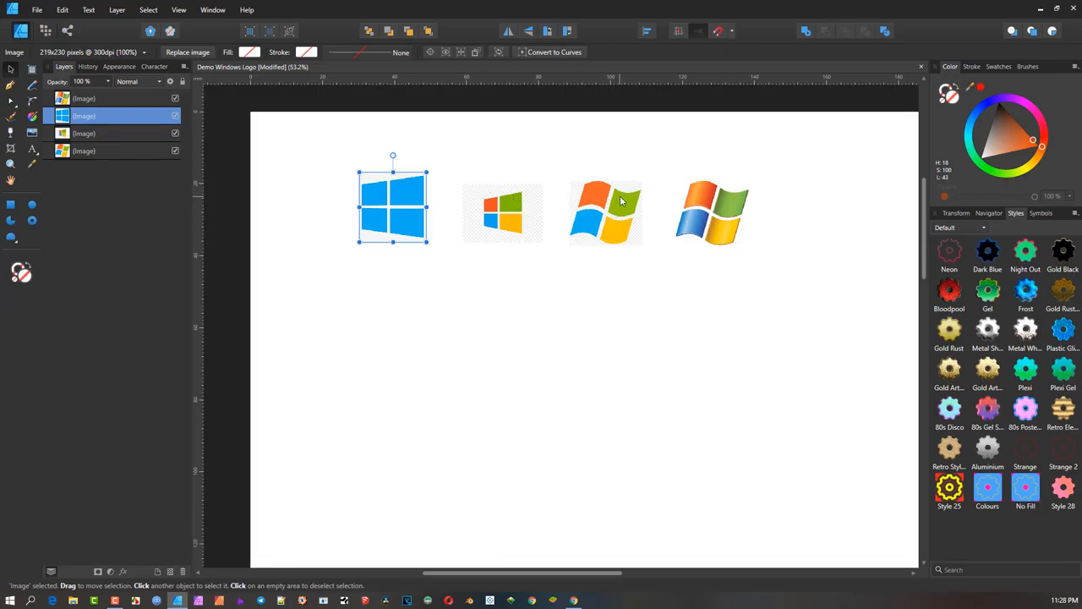
pyautogui.click(715, 210)
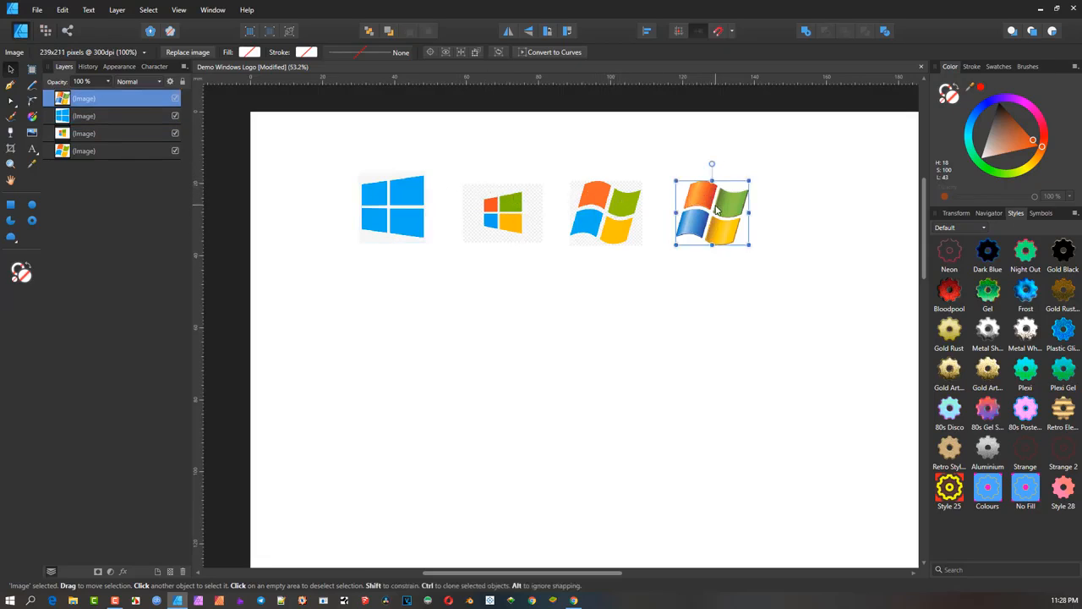
pyautogui.click(395, 202)
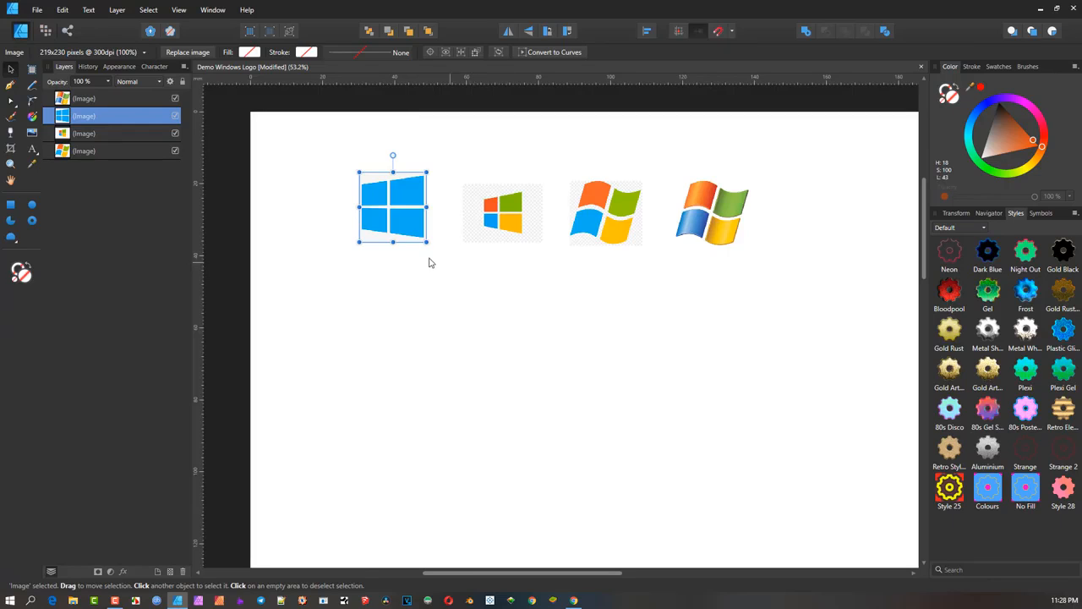
pyautogui.scroll(1, 422, 229)
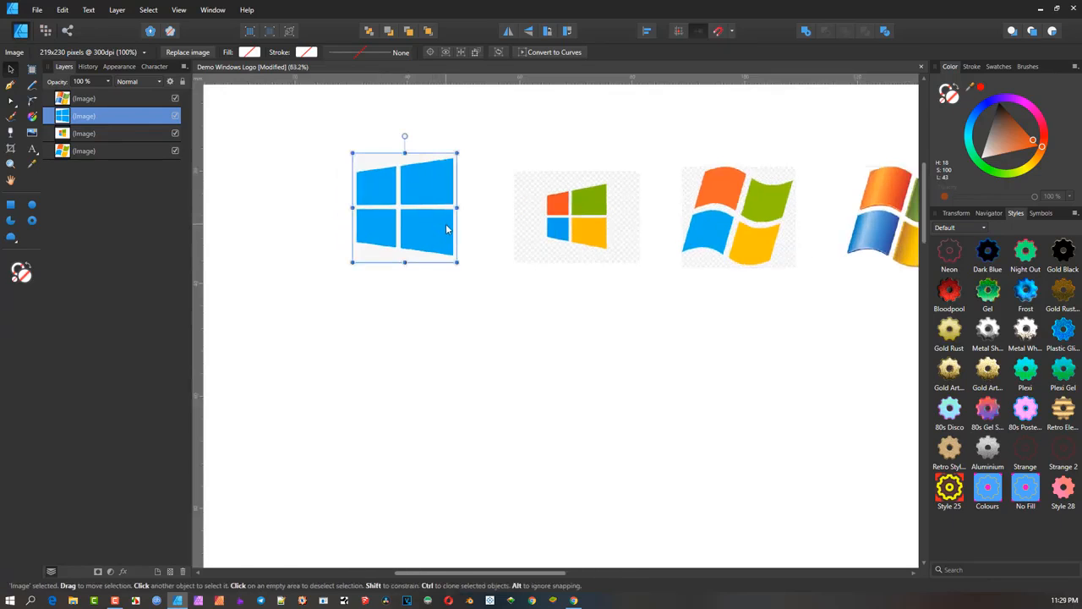
pyautogui.scroll(-1, 446, 228)
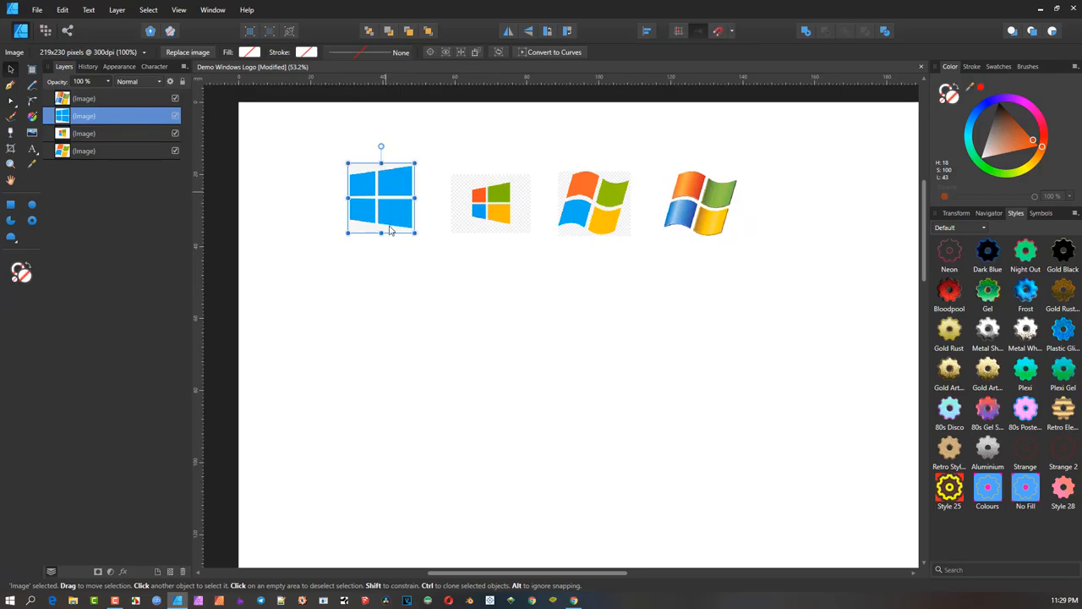
pyautogui.moveTo(390, 230)
pyautogui.mouseDown()
pyautogui.moveTo(386, 415)
pyautogui.moveTo(390, 353)
pyautogui.moveTo(392, 383)
pyautogui.mouseUp()
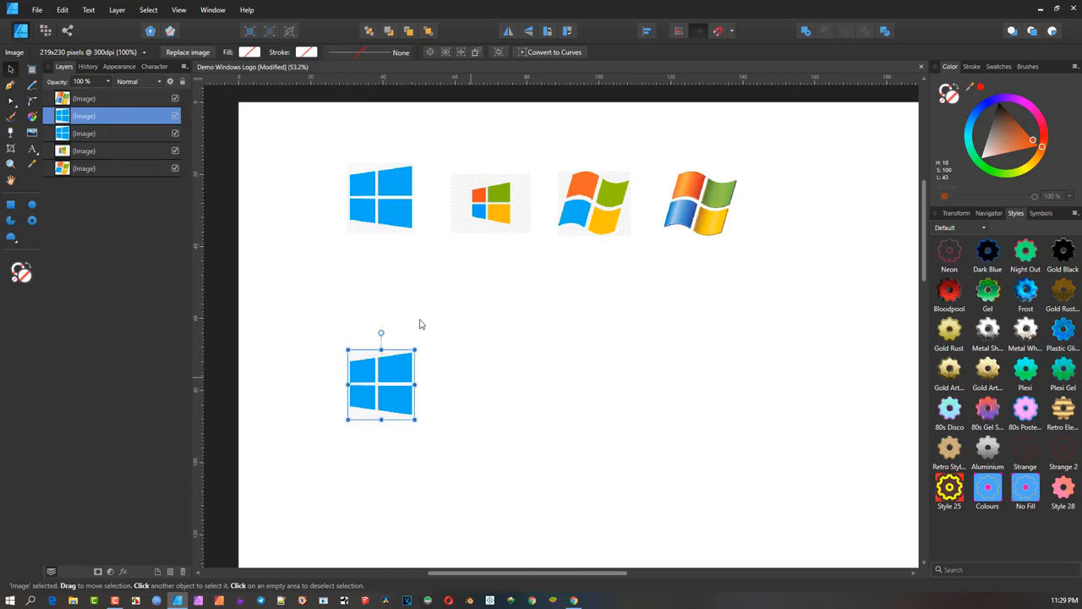
# Step: Lock the copied blue logo image in place and activate the Pen tool for tracing
pyautogui.scroll(1, 381, 375)
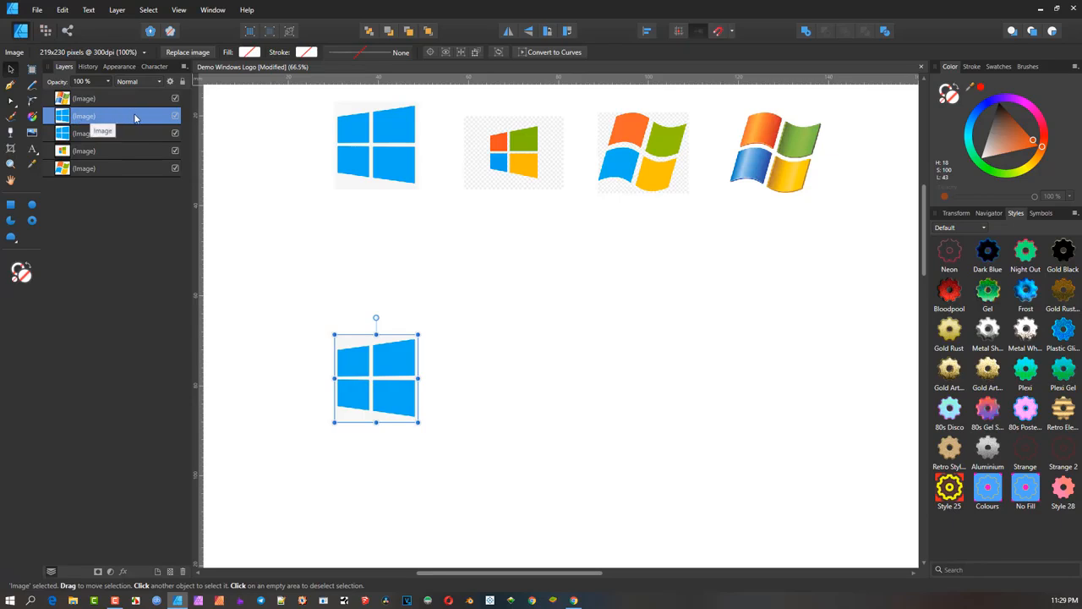
pyautogui.click(181, 81)
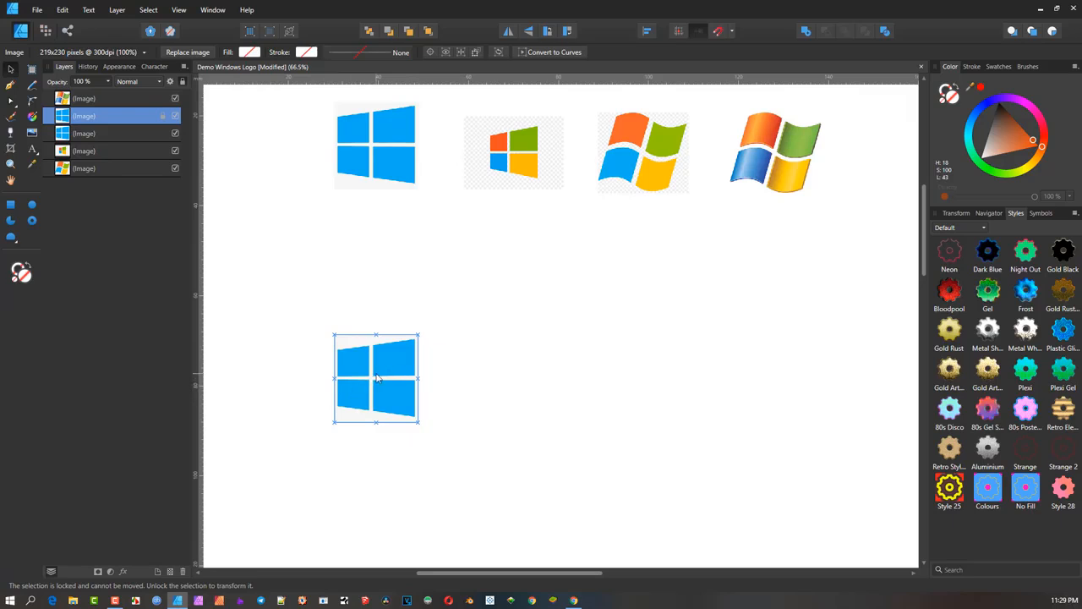
pyautogui.scroll(5, 394, 366)
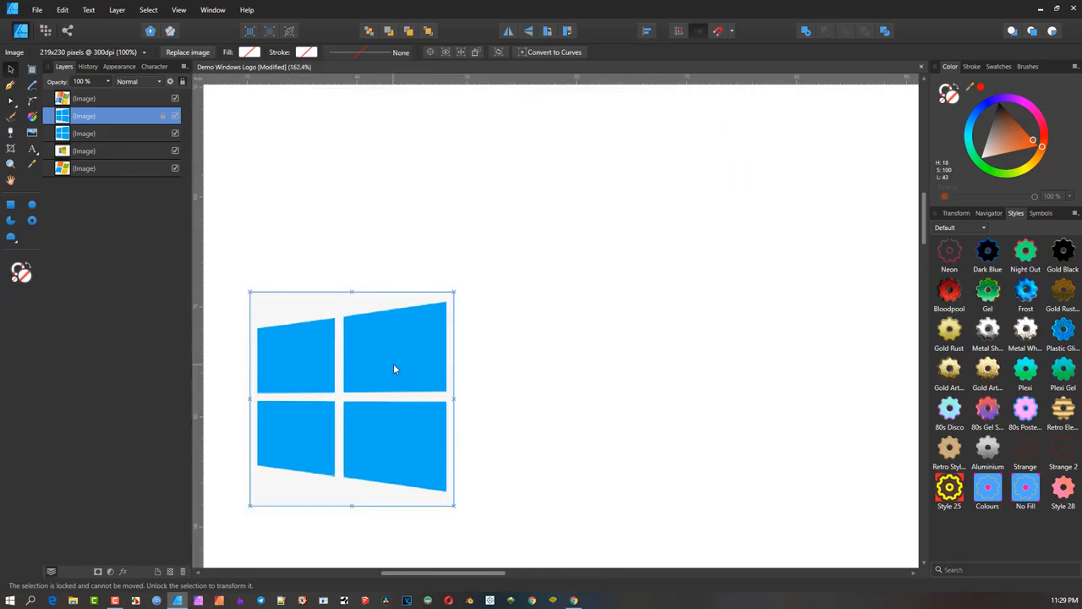
pyautogui.moveTo(393, 363); pyautogui.dragTo(406, 336)
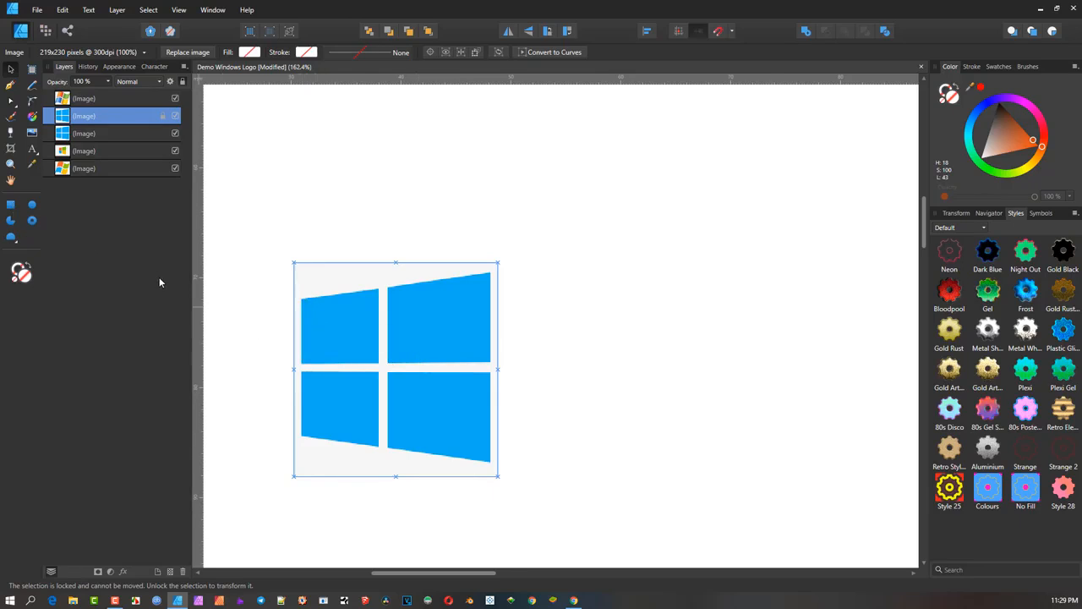
pyautogui.click(10, 87)
pyautogui.scroll(5, 283, 292)
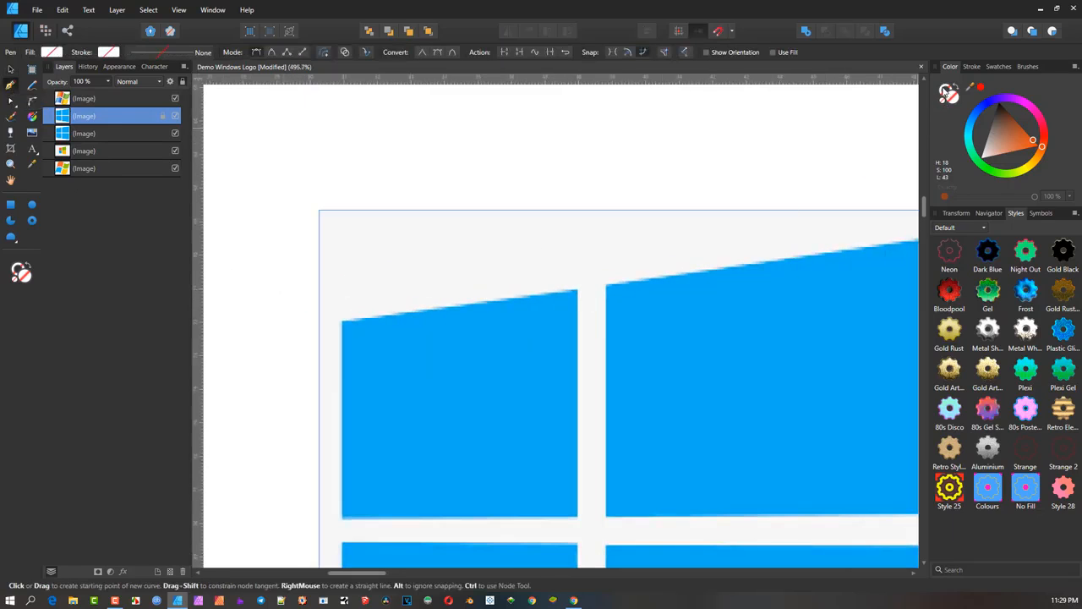
pyautogui.click(944, 91)
pyautogui.moveTo(1000, 133); pyautogui.dragTo(978, 93)
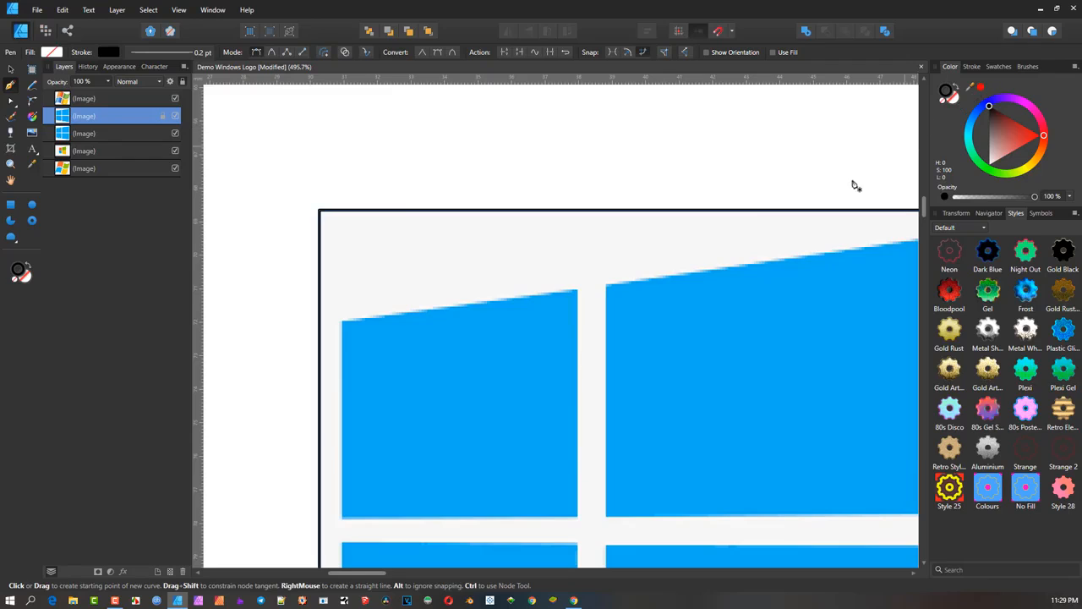
pyautogui.scroll(-3, 722, 212)
pyautogui.hotkey('ctrl', 'z')
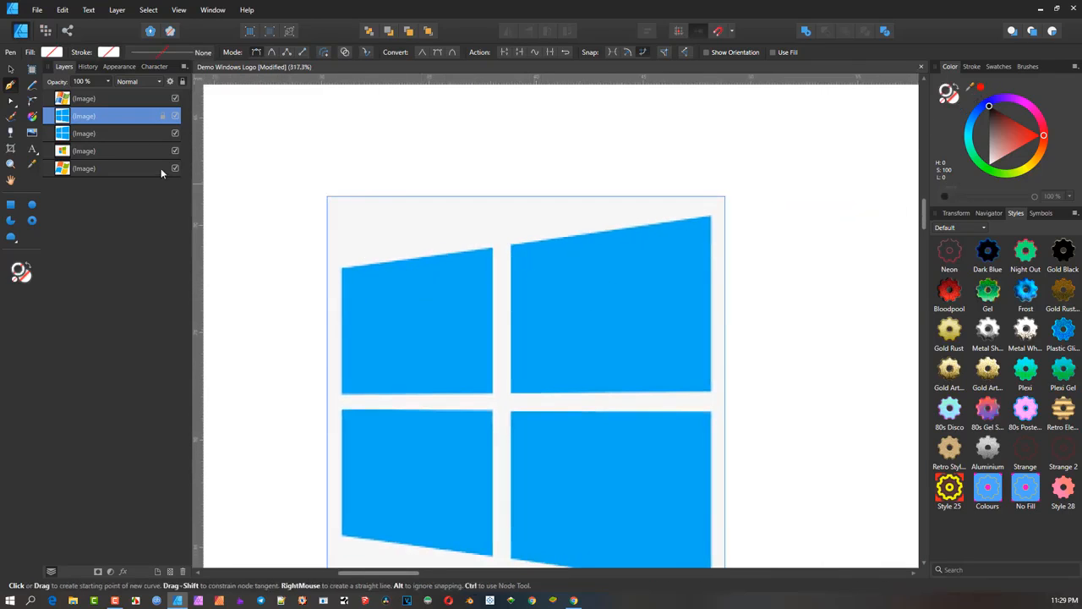
# Step: Trace the upper-left pane of the locked logo with a closed, straight-sided four-corner path
pyautogui.click(342, 268)
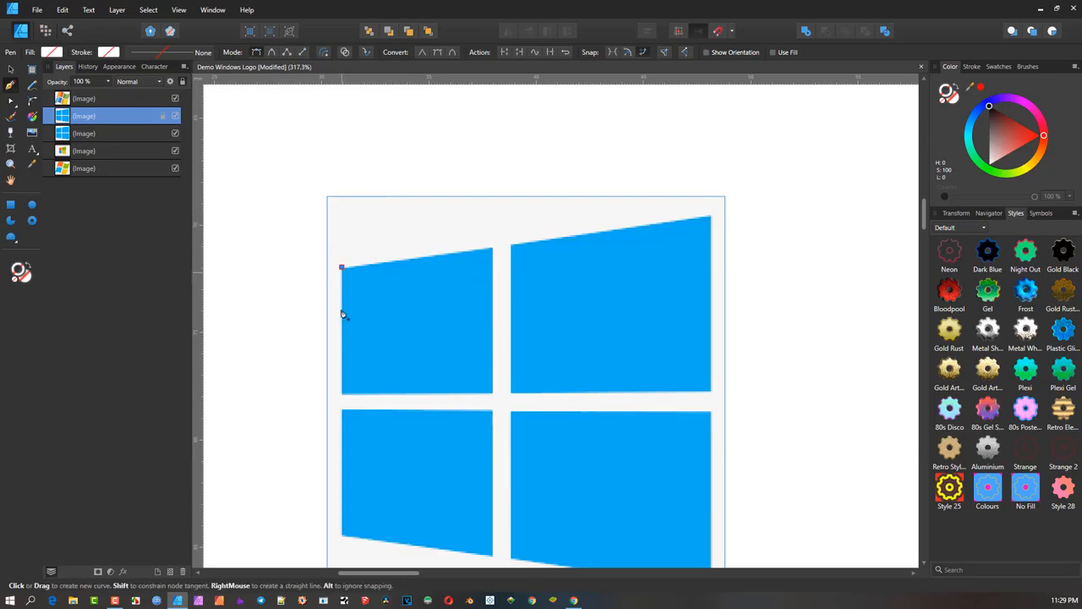
pyautogui.click(342, 394)
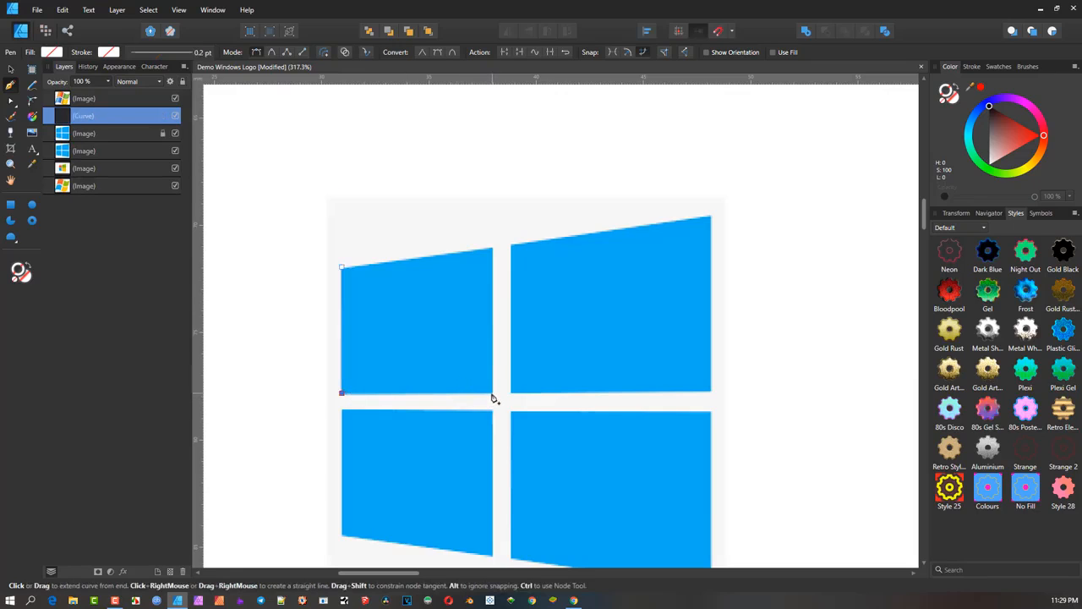
pyautogui.click(493, 393)
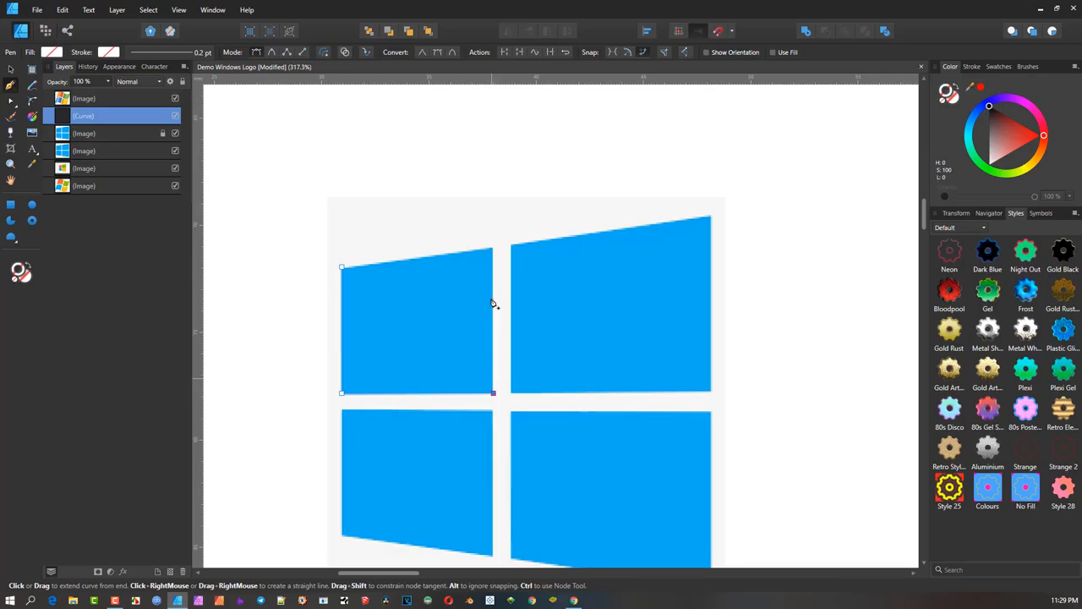
pyautogui.click(493, 250)
pyautogui.click(342, 269)
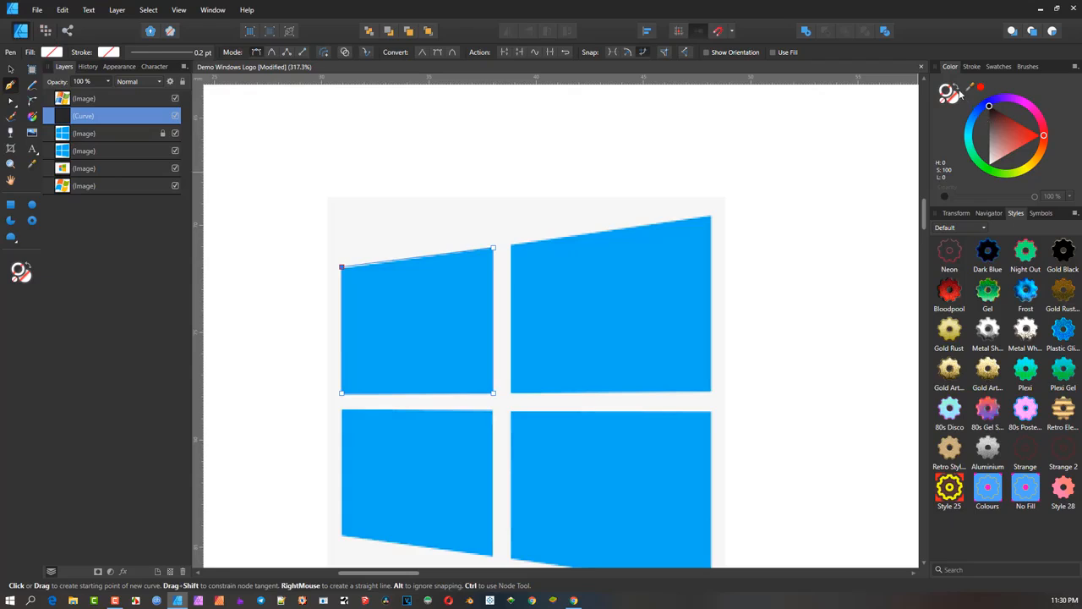
# Step: Set the stroke colour of the traced pane outline to black
pyautogui.click(1001, 121)
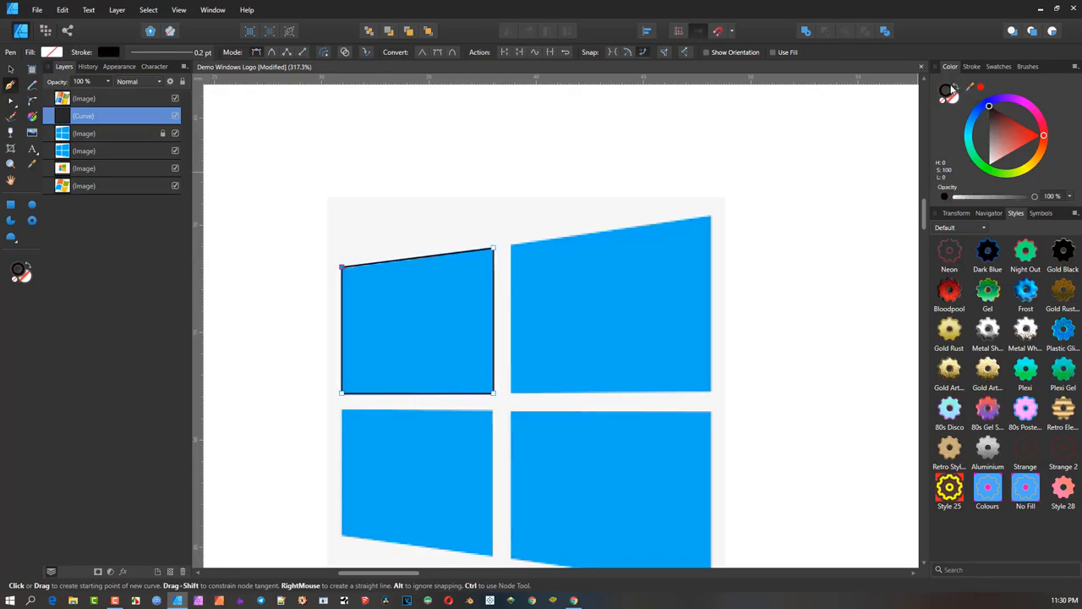
pyautogui.click(980, 71)
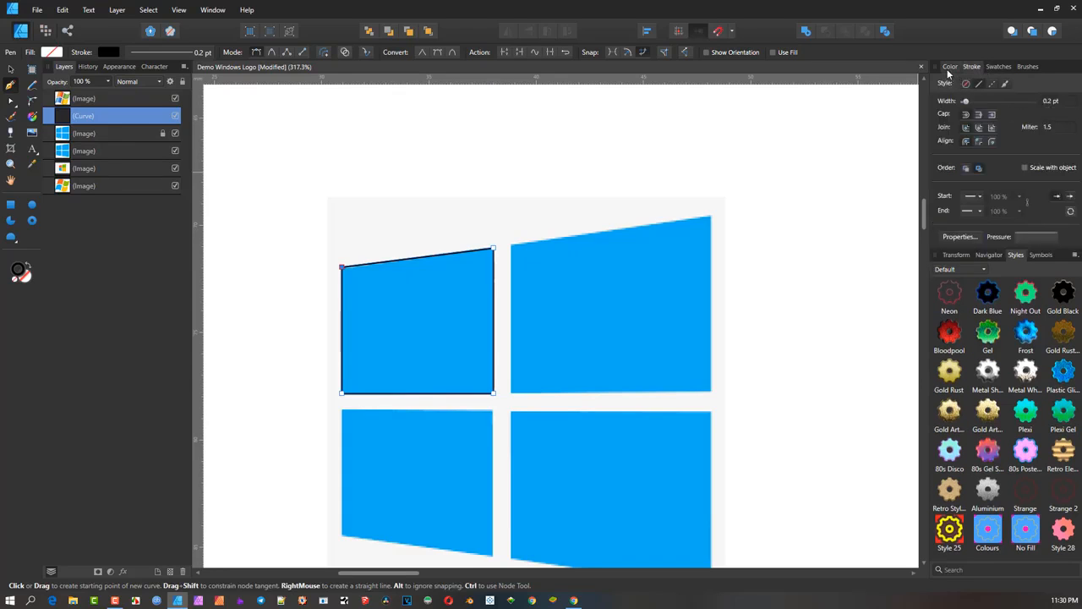
pyautogui.click(950, 66)
pyautogui.scroll(3, 398, 293)
pyautogui.scroll(-2, 430, 295)
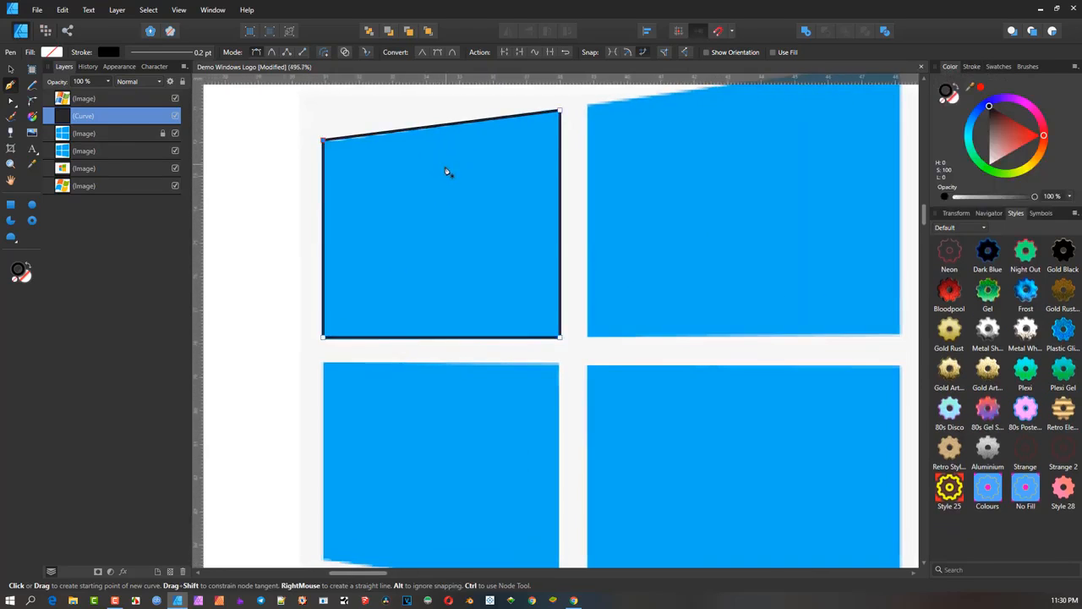
# Step: Copy the traced outline straight down onto the lower-left pane and shear it to match that pane's slanted edge
pyautogui.click(10, 68)
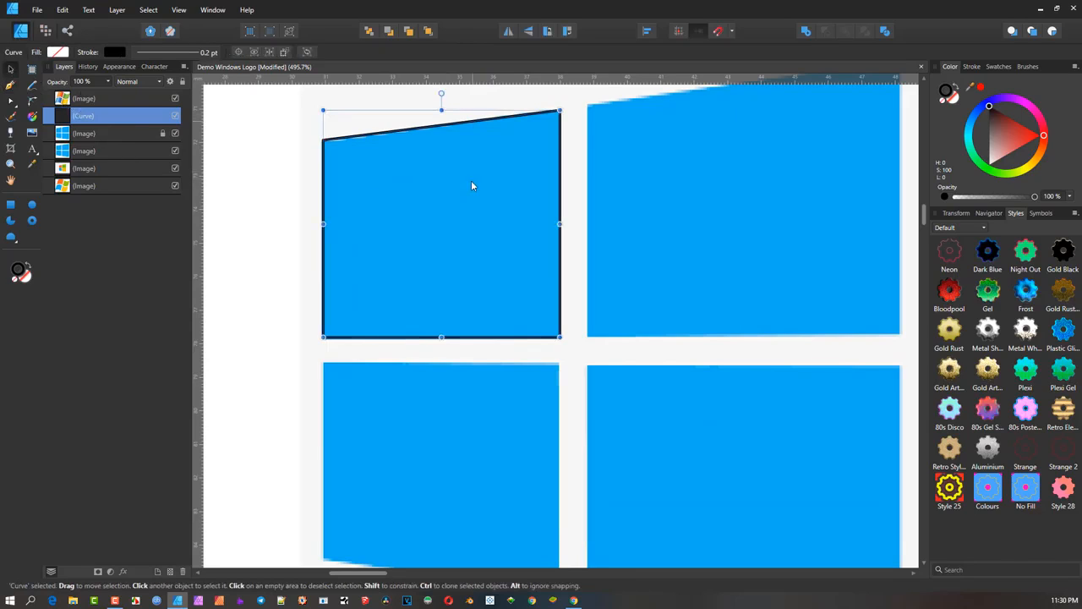
pyautogui.scroll(-2, 537, 290)
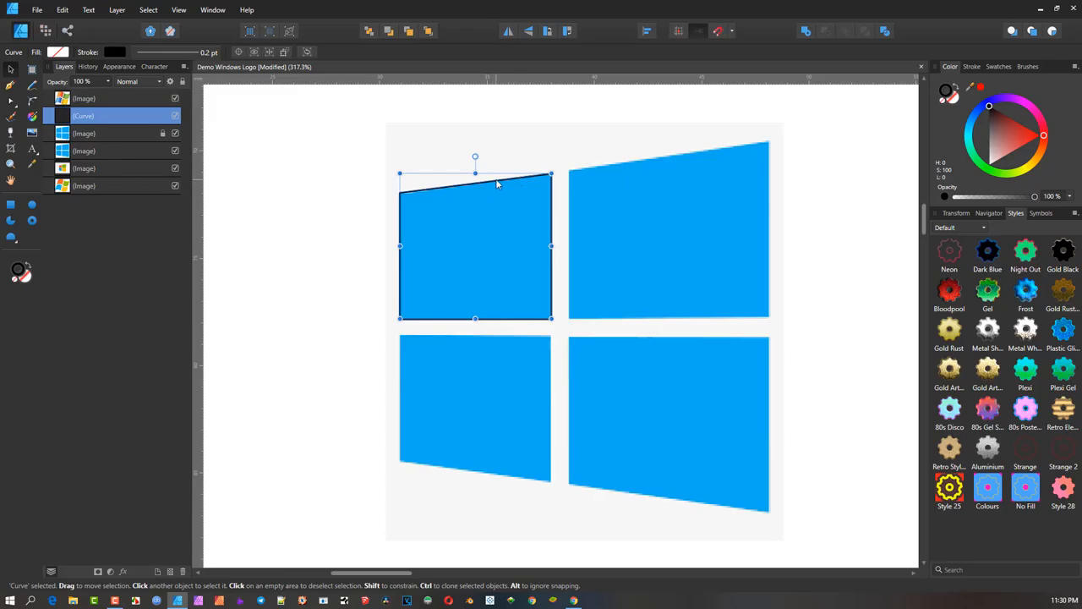
pyautogui.moveTo(497, 185); pyautogui.dragTo(494, 327)
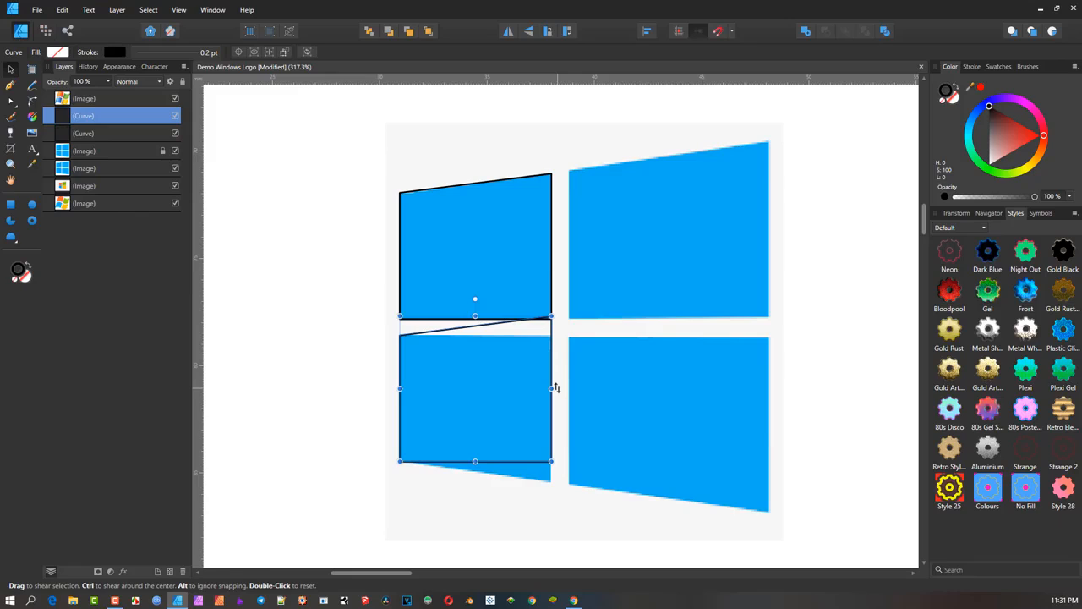
pyautogui.moveTo(555, 387); pyautogui.dragTo(555, 408)
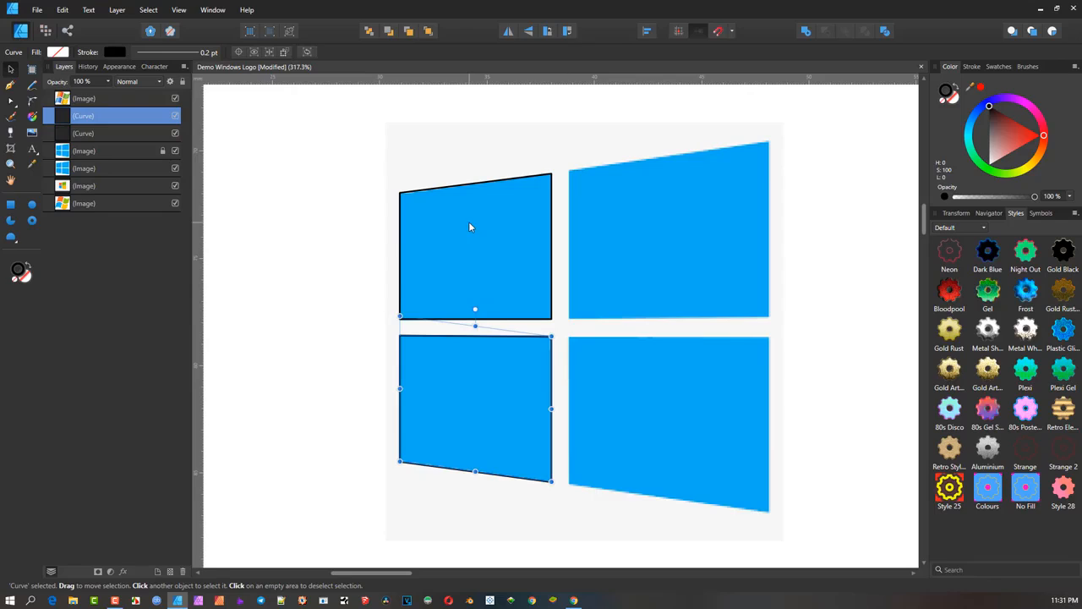
pyautogui.press('Escape')
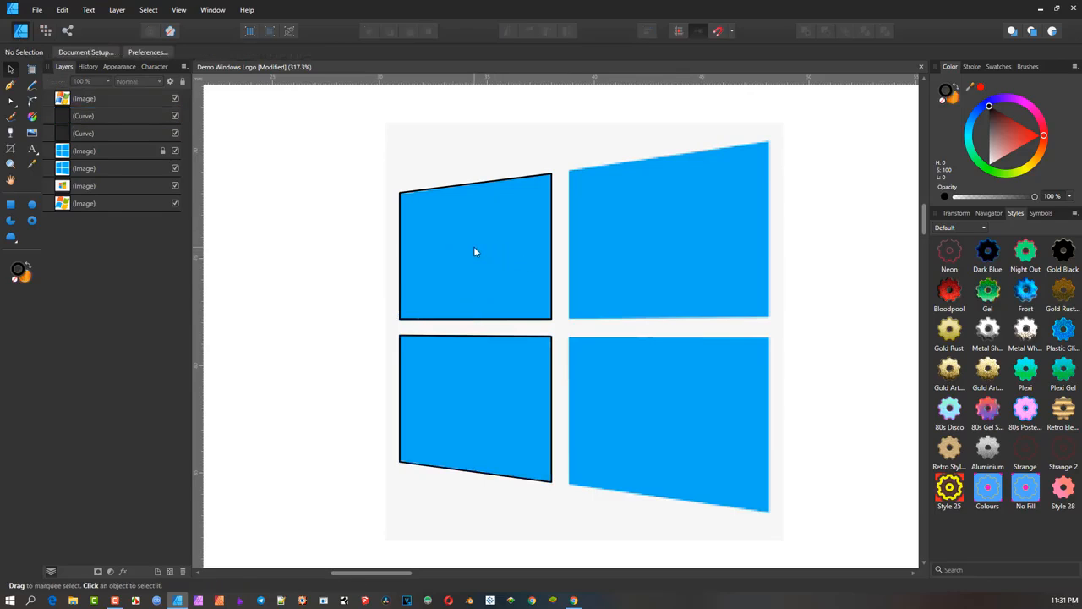
# Step: Duplicate both left pane outlines together and align the copies with the inner edges of the right panes
pyautogui.click(470, 183)
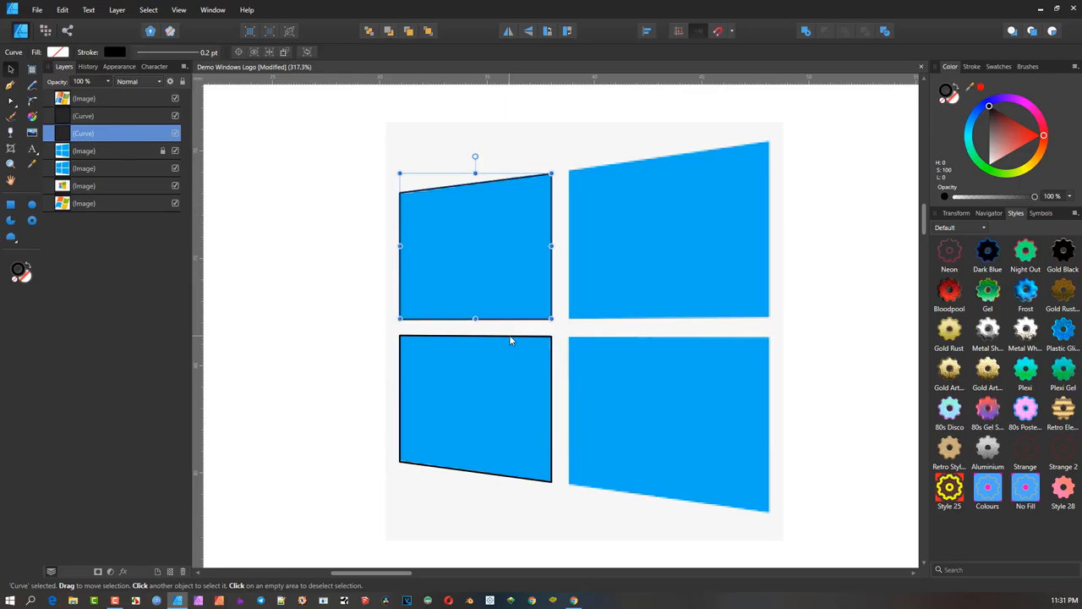
pyautogui.keyDown('shift'); pyautogui.click(511, 339); pyautogui.keyUp('shift')
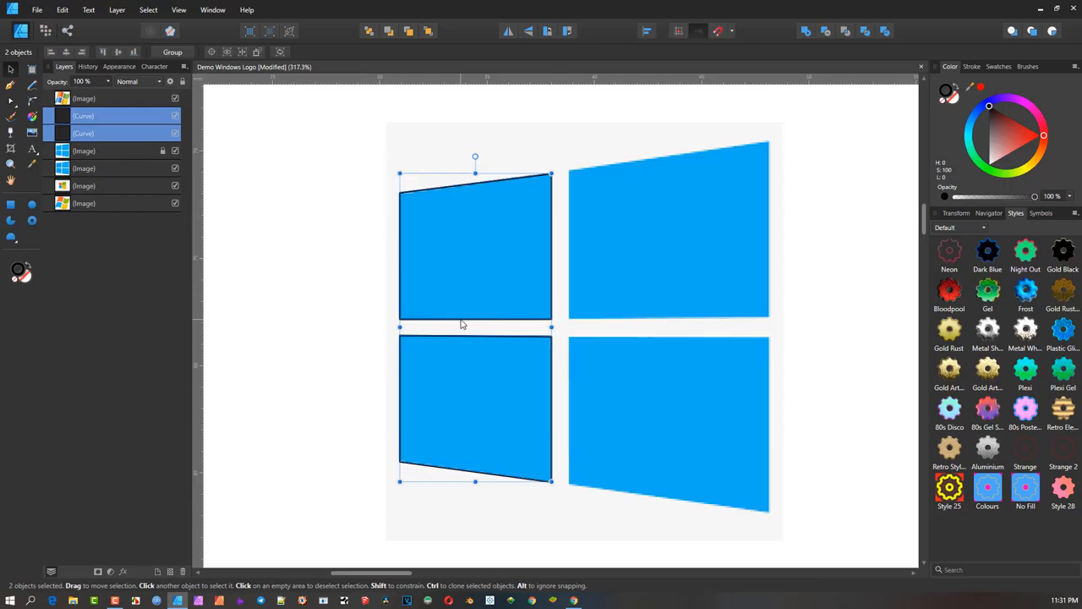
pyautogui.moveTo(462, 323); pyautogui.dragTo(630, 330)
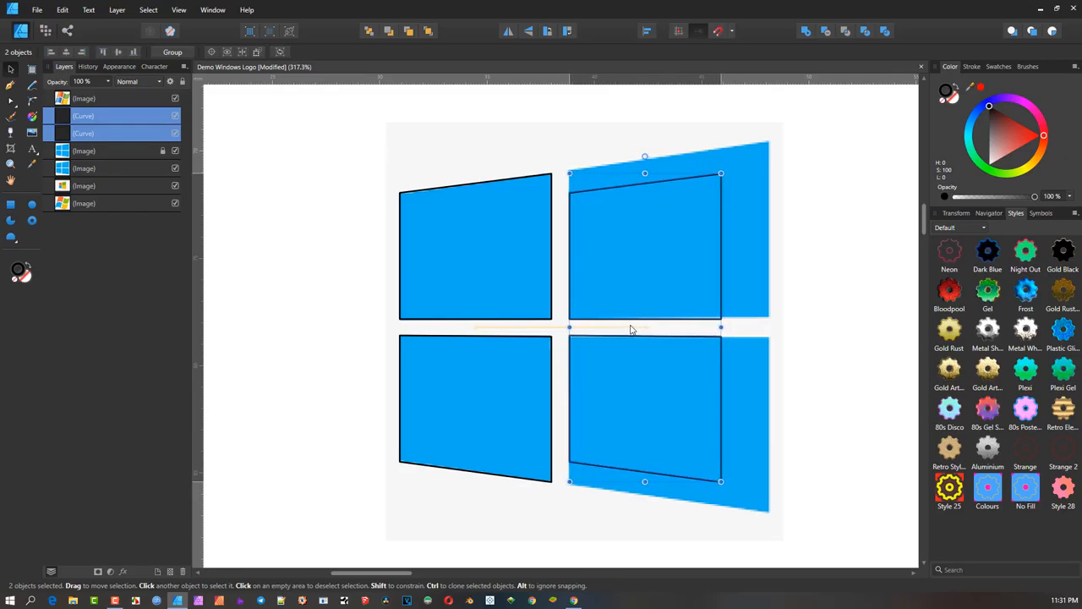
pyautogui.hotkey('ctrl', 'j')
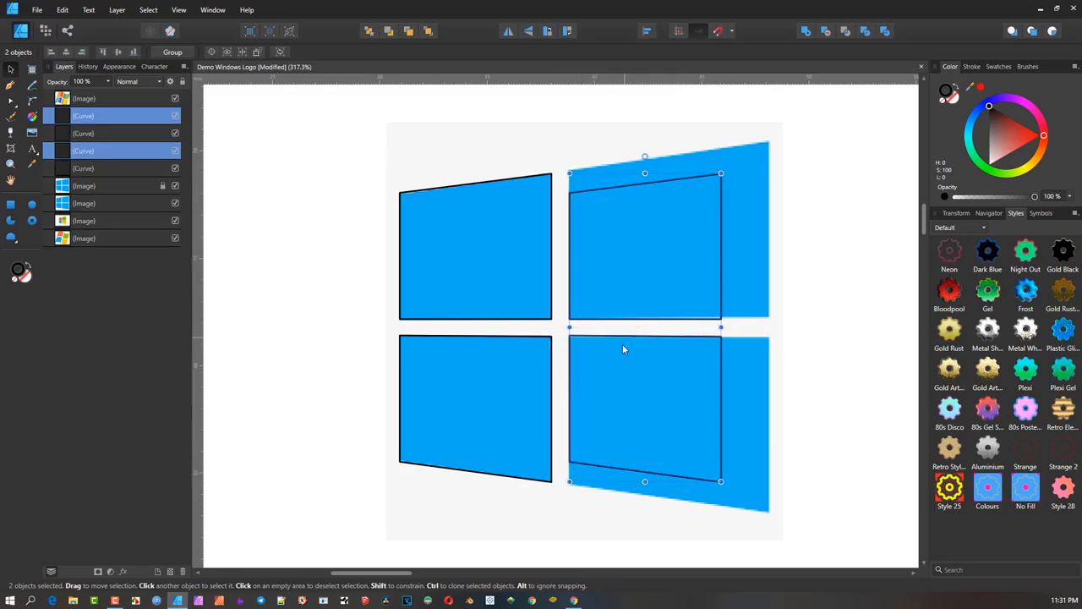
pyautogui.scroll(2, 624, 345)
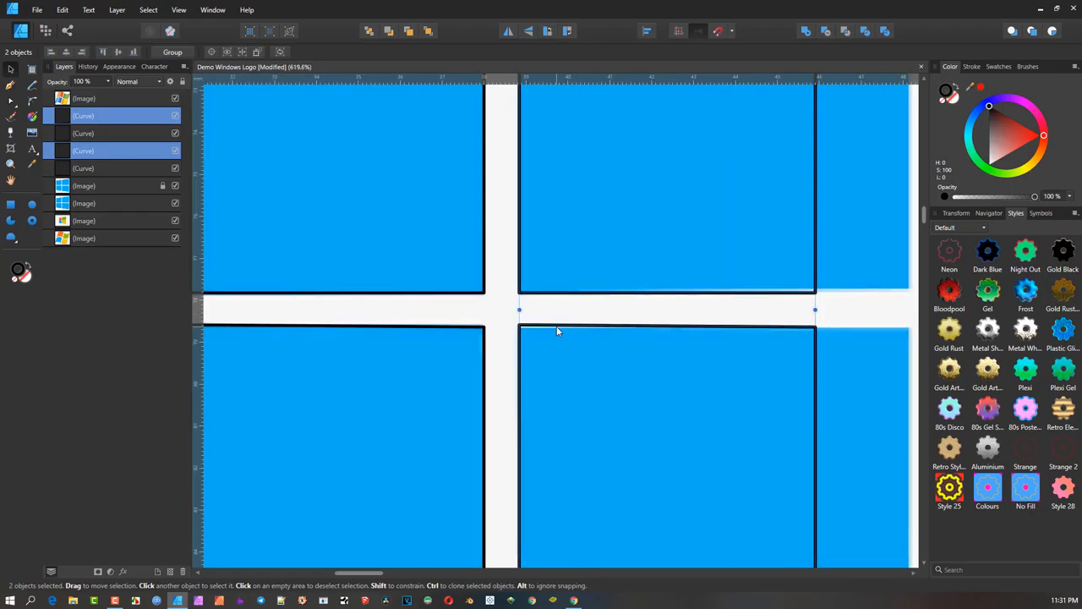
pyautogui.hotkey('ctrl', '0')
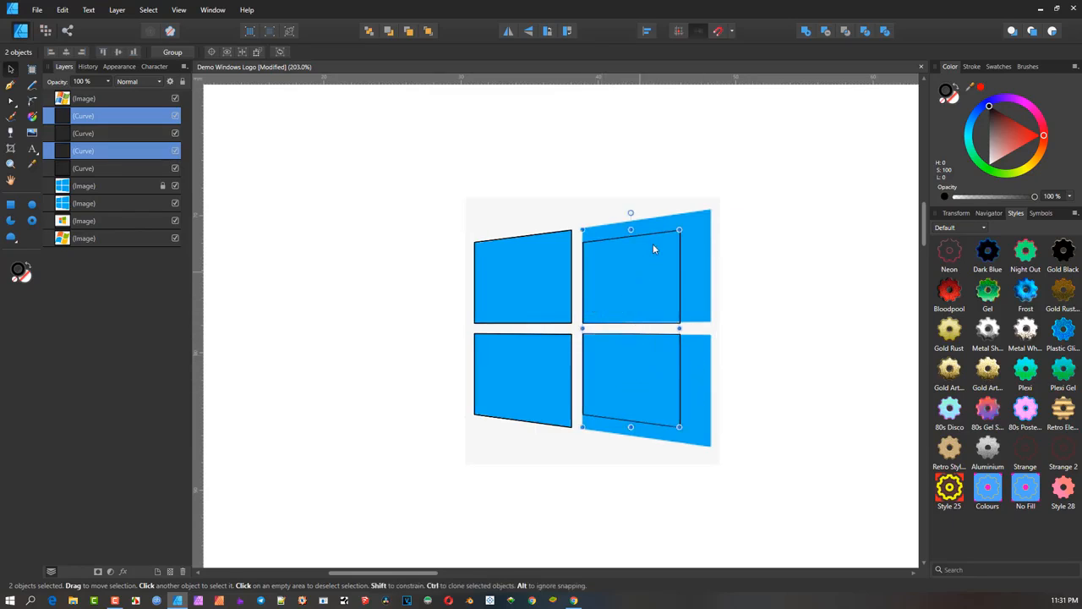
# Step: Stretch the two copied outlines horizontally together to reach the outer edge of the right panes
pyautogui.hotkey('ctrl', 'd')
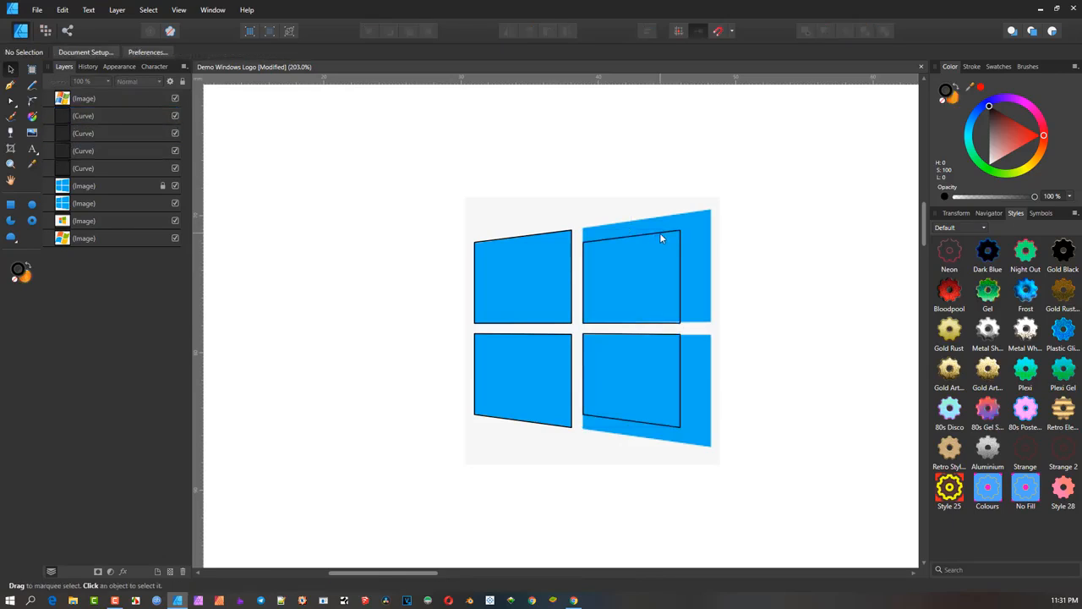
pyautogui.click(660, 232)
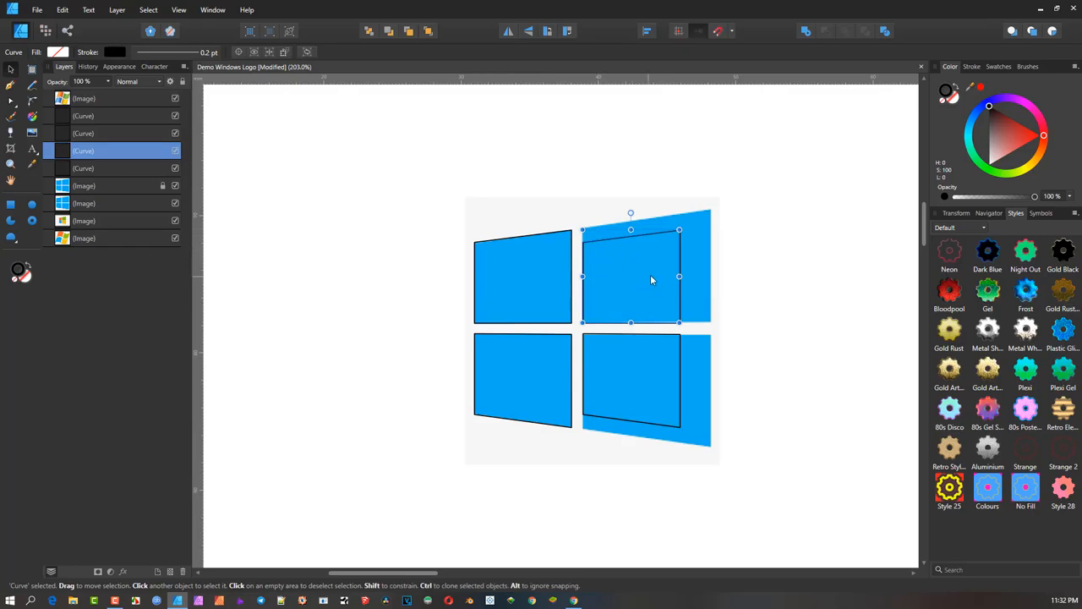
pyautogui.moveTo(650, 276); pyautogui.dragTo(590, 281)
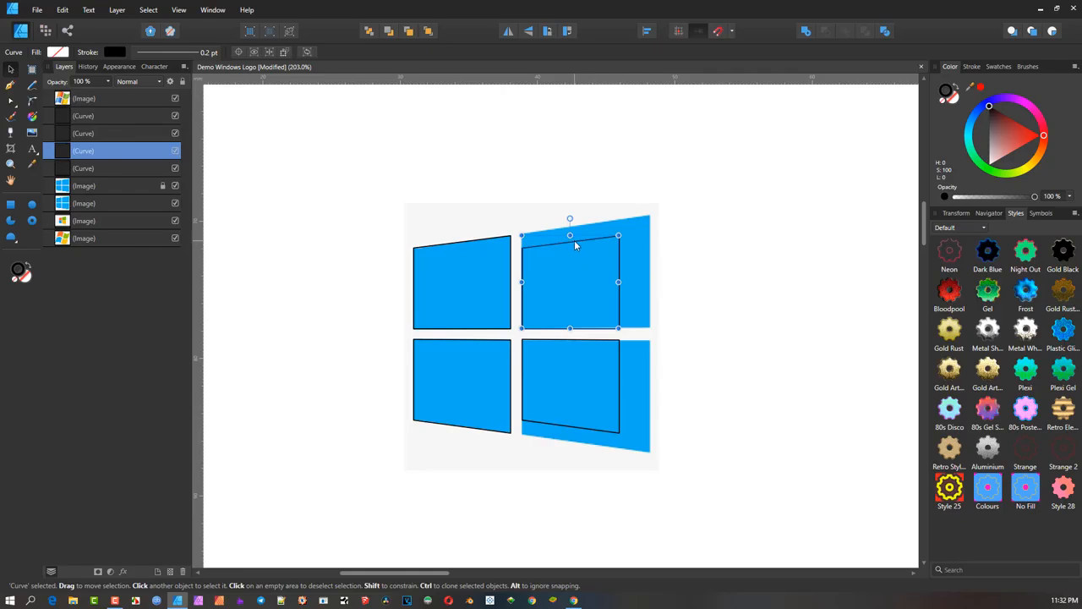
pyautogui.keyDown('shift'); pyautogui.click(618, 378); pyautogui.keyUp('shift')
pyautogui.moveTo(618, 334); pyautogui.dragTo(648, 335)
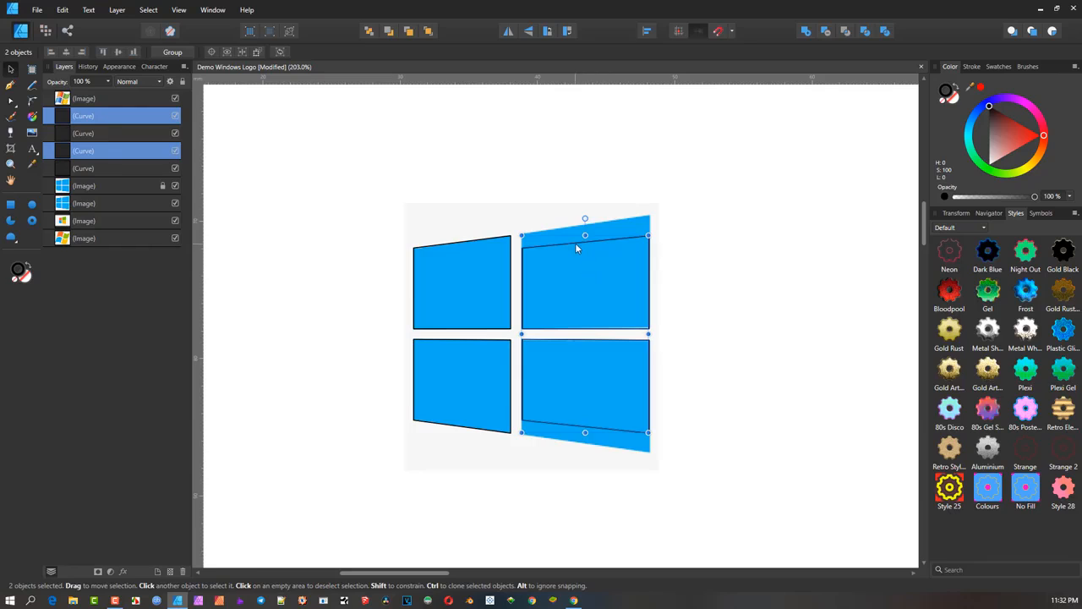
# Step: Stretch only the upper-right pane outline upward until its upper-left corner meets the reference pane's corner
pyautogui.click(584, 204)
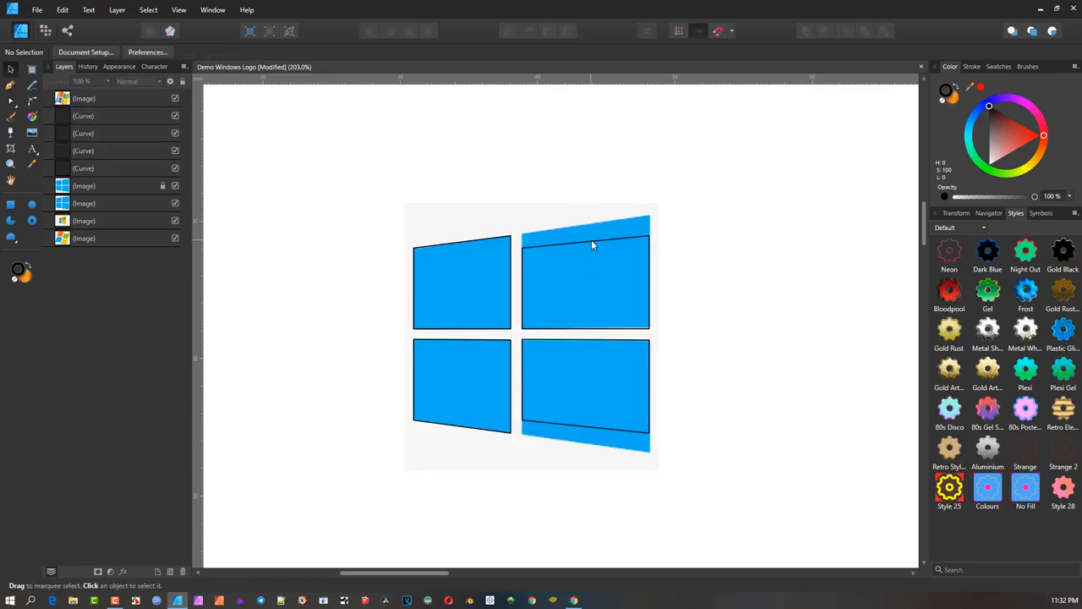
pyautogui.scroll(2, 591, 239)
pyautogui.click(581, 244)
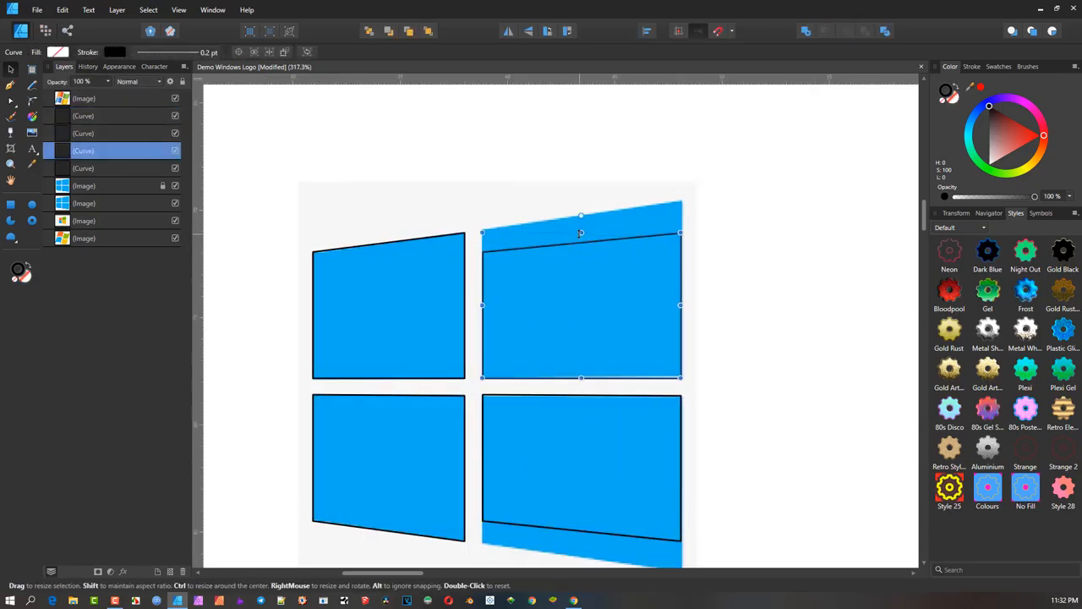
pyautogui.moveTo(580, 229); pyautogui.dragTo(580, 207)
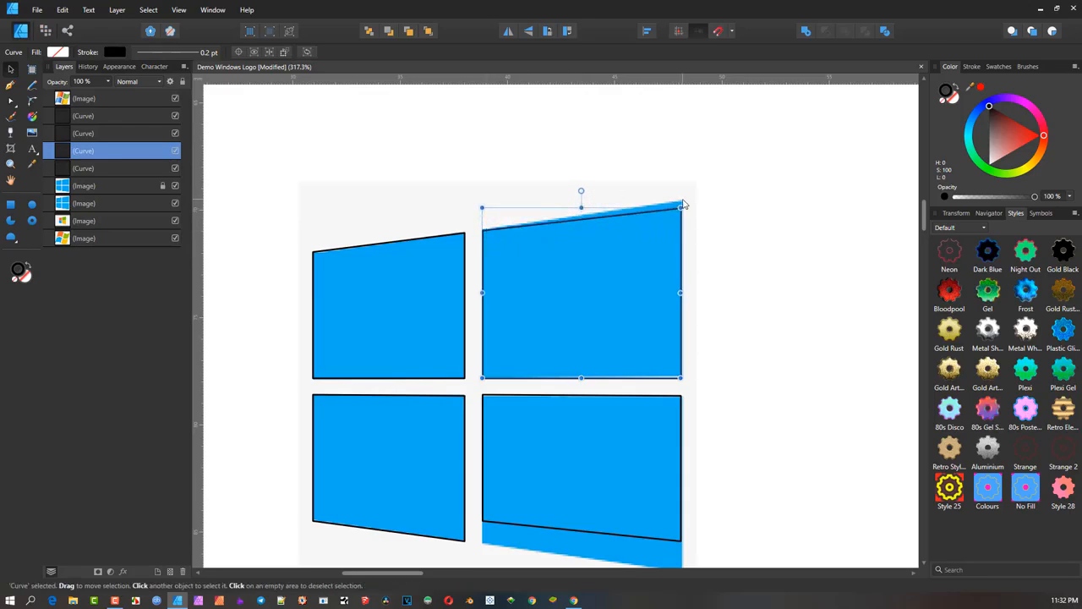
# Step: Stretch the lower-right pane outline downward until its lower-left corner meets the reference pane's corner
pyautogui.scroll(-3, 626, 303)
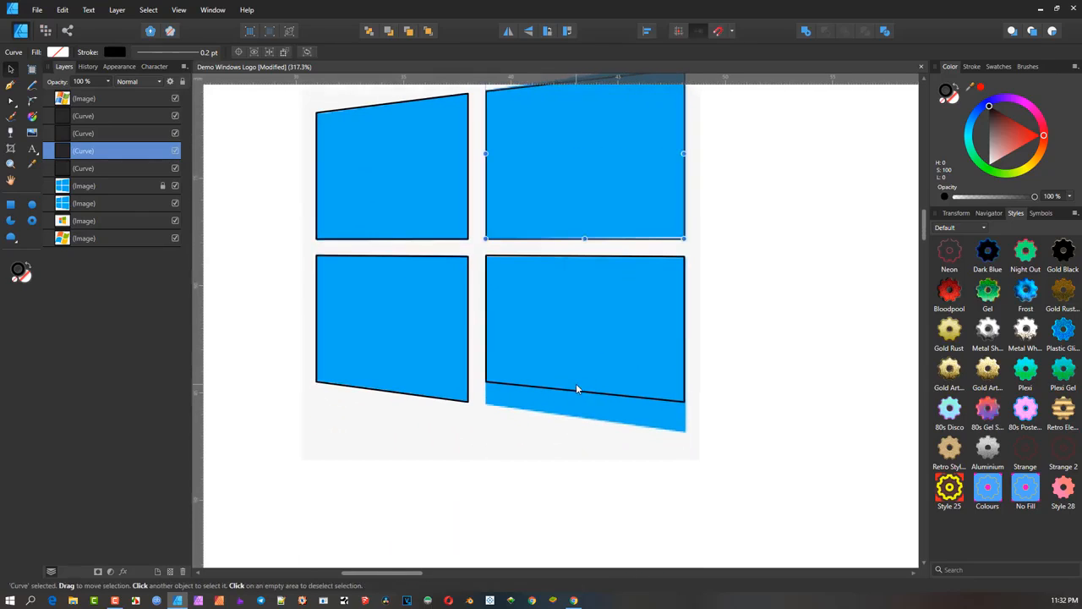
pyautogui.click(575, 387)
pyautogui.moveTo(584, 396); pyautogui.dragTo(584, 416)
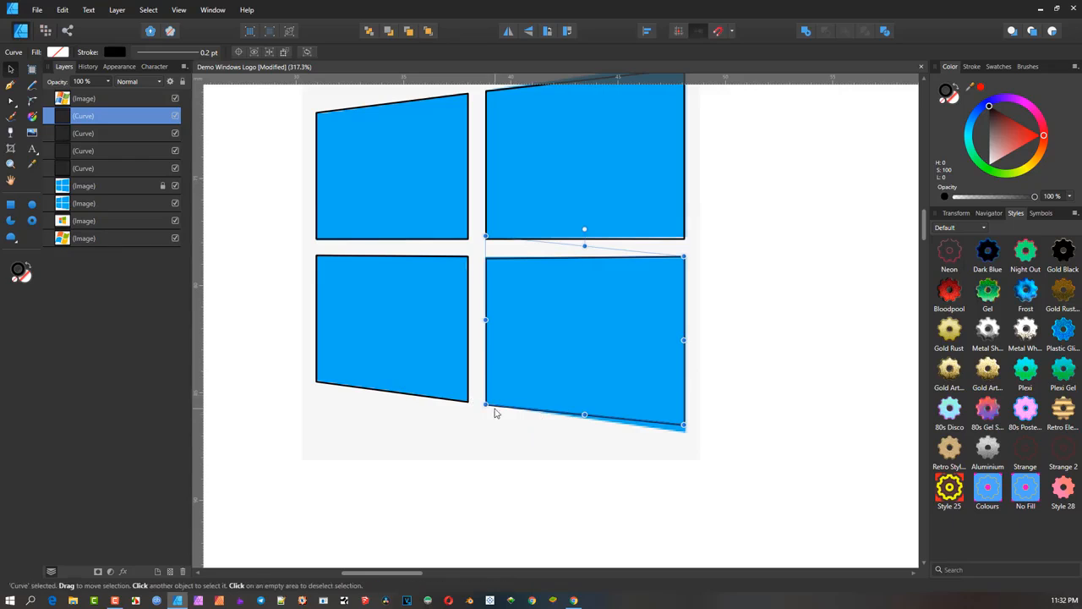
# Step: Move the lower-right corner node of the lower-right pane outline down onto the reference pane's corner
pyautogui.scroll(3, 638, 426)
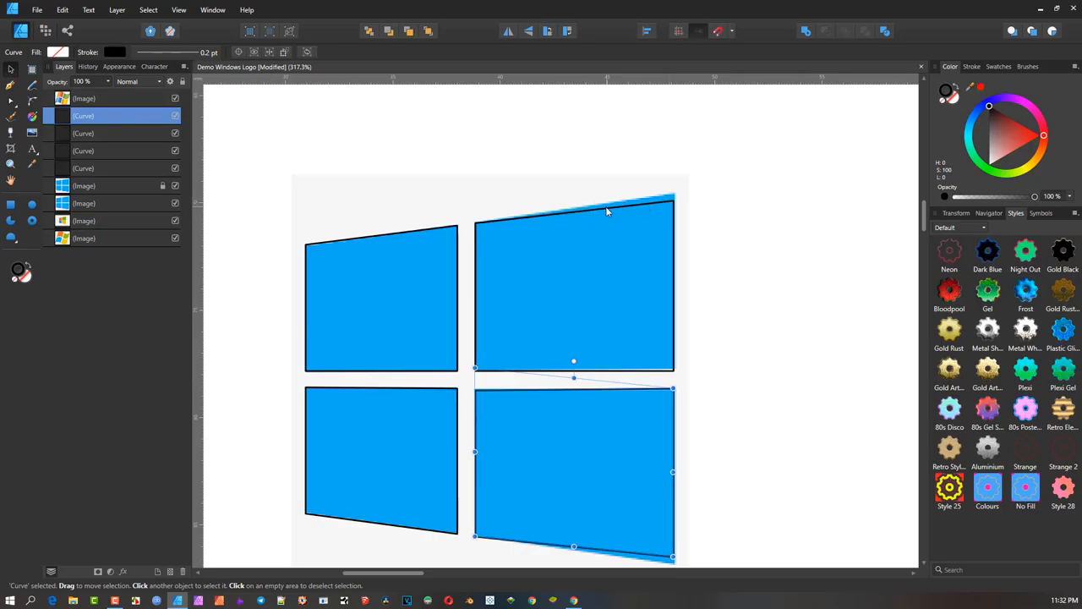
pyautogui.click(10, 102)
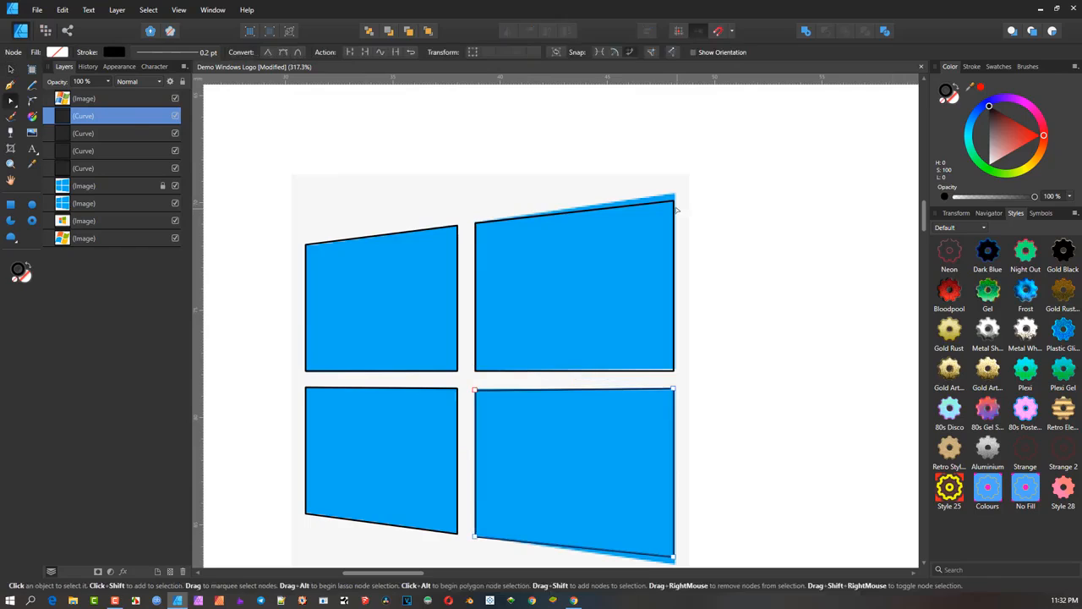
pyautogui.moveTo(693, 348); pyautogui.dragTo(705, 207)
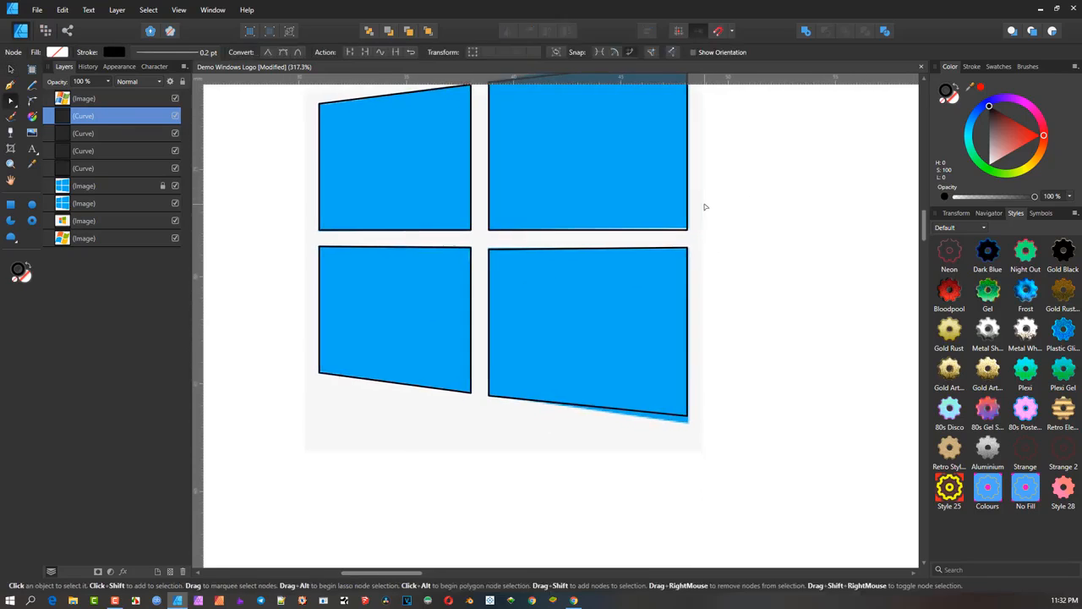
pyautogui.scroll(1, 705, 207)
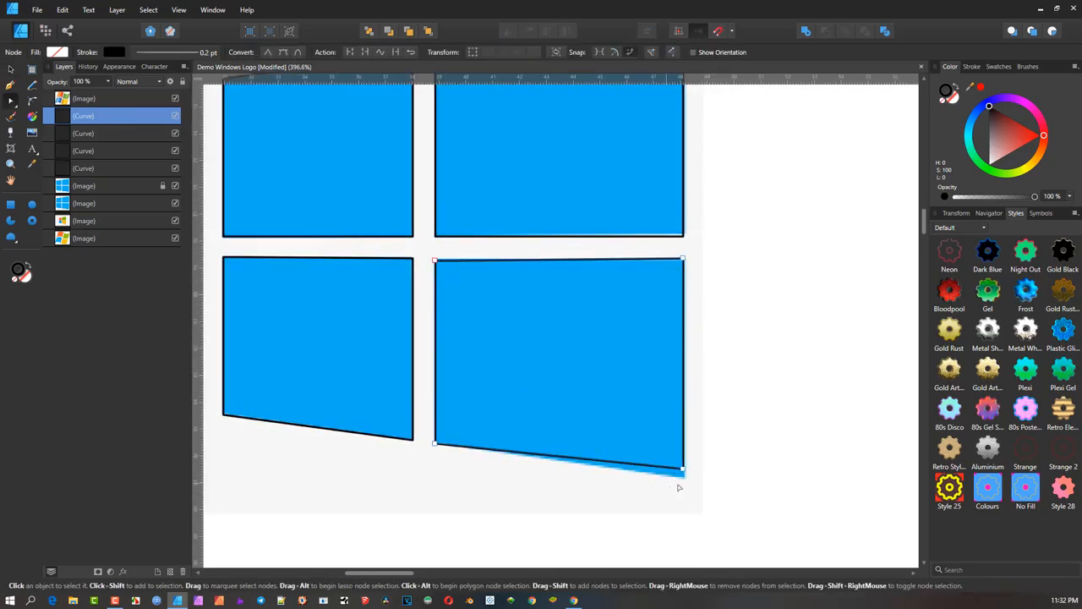
pyautogui.click(683, 469)
pyautogui.moveTo(685, 477); pyautogui.dragTo(684, 481)
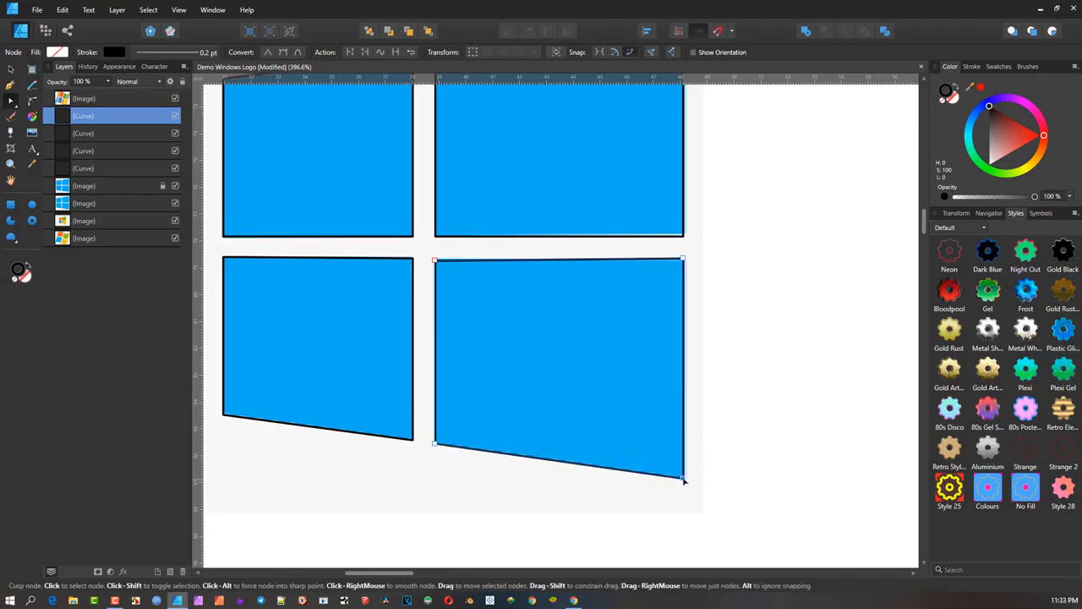
# Step: Shift the outer corner nodes of the lower-right pane outline slightly outward to match the reference pane's outer edge
pyautogui.scroll(2, 691, 321)
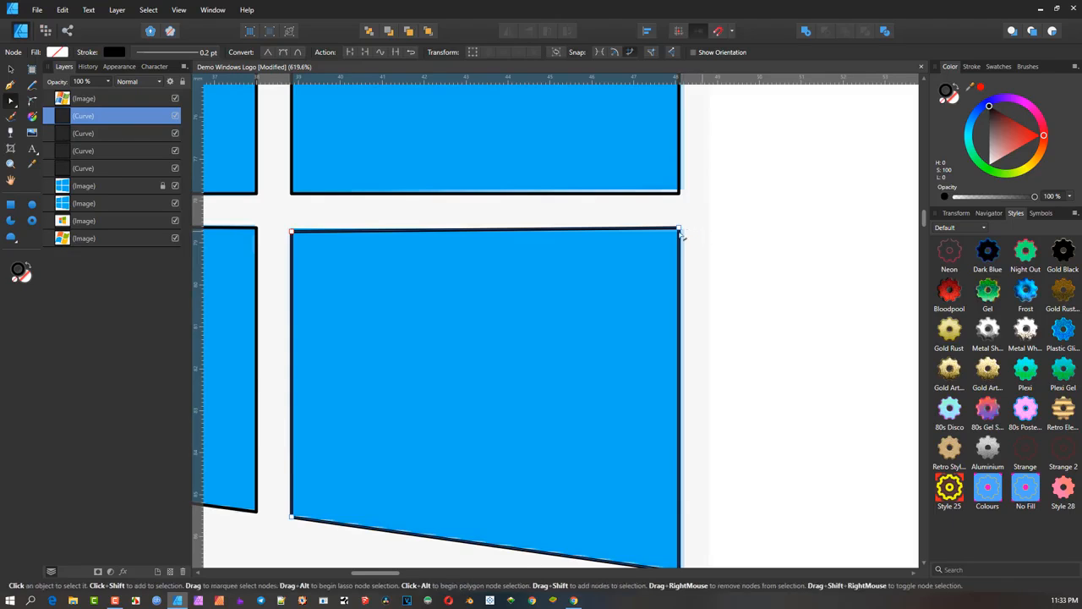
pyautogui.scroll(-2, 687, 236)
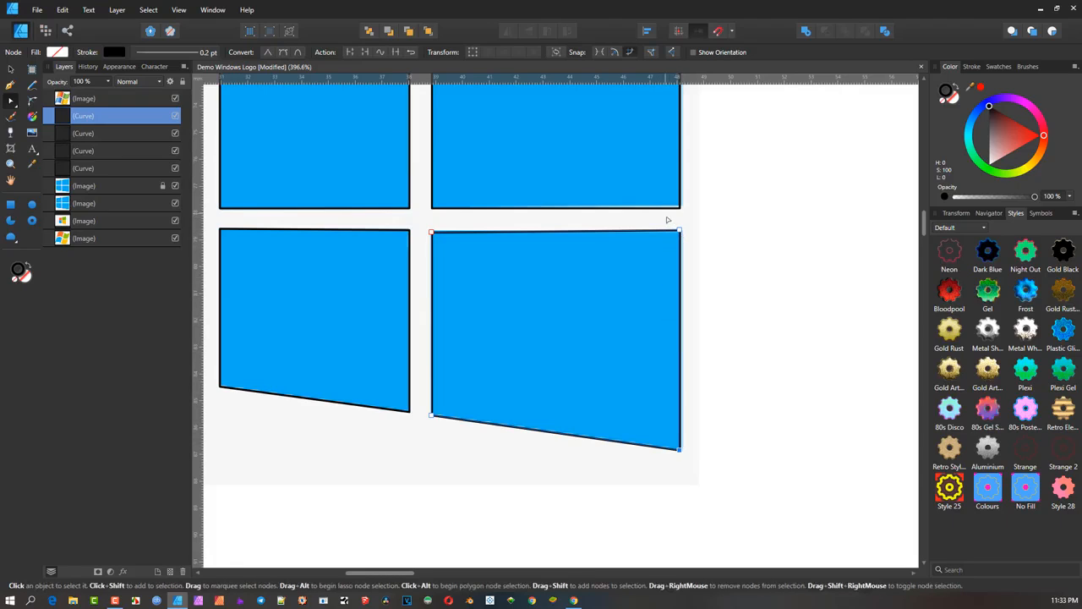
pyautogui.moveTo(666, 220); pyautogui.dragTo(683, 459)
pyautogui.scroll(5, 684, 459)
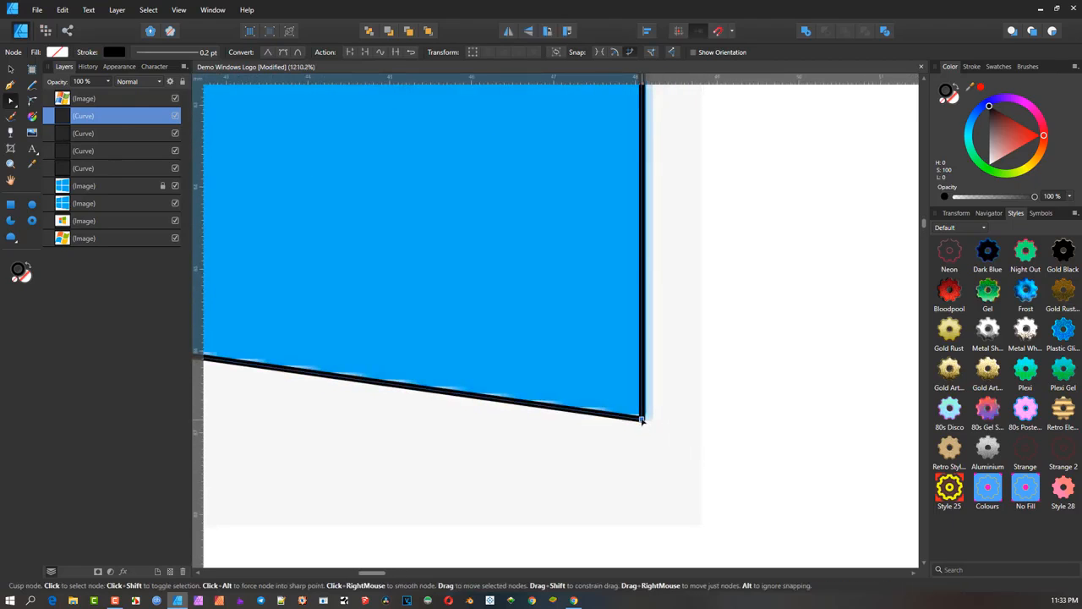
pyautogui.moveTo(641, 419); pyautogui.dragTo(650, 421)
pyautogui.scroll(-3, 649, 420)
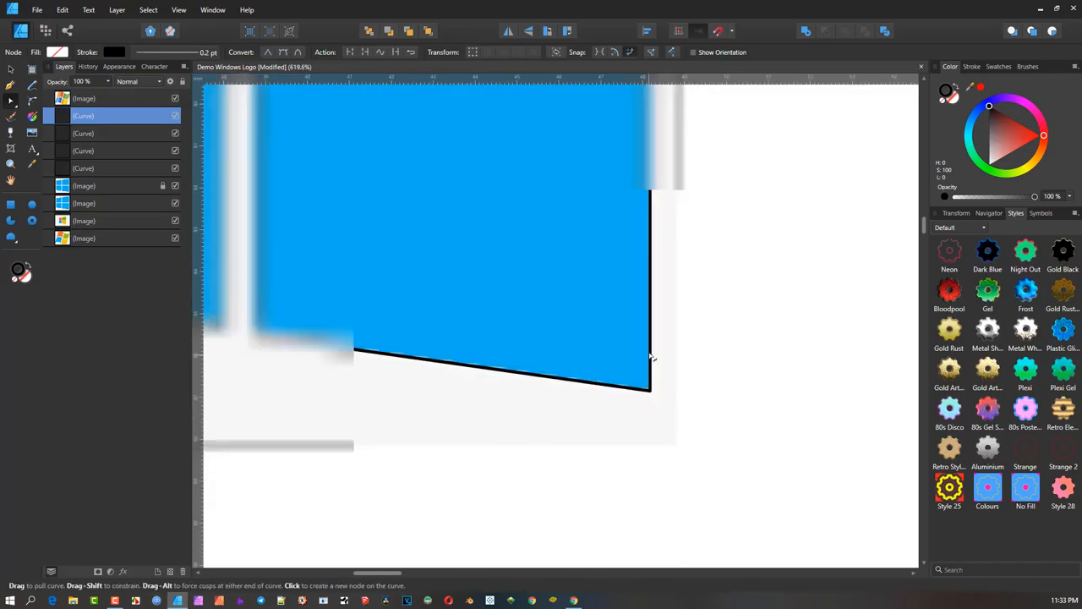
pyautogui.scroll(3, 645, 430)
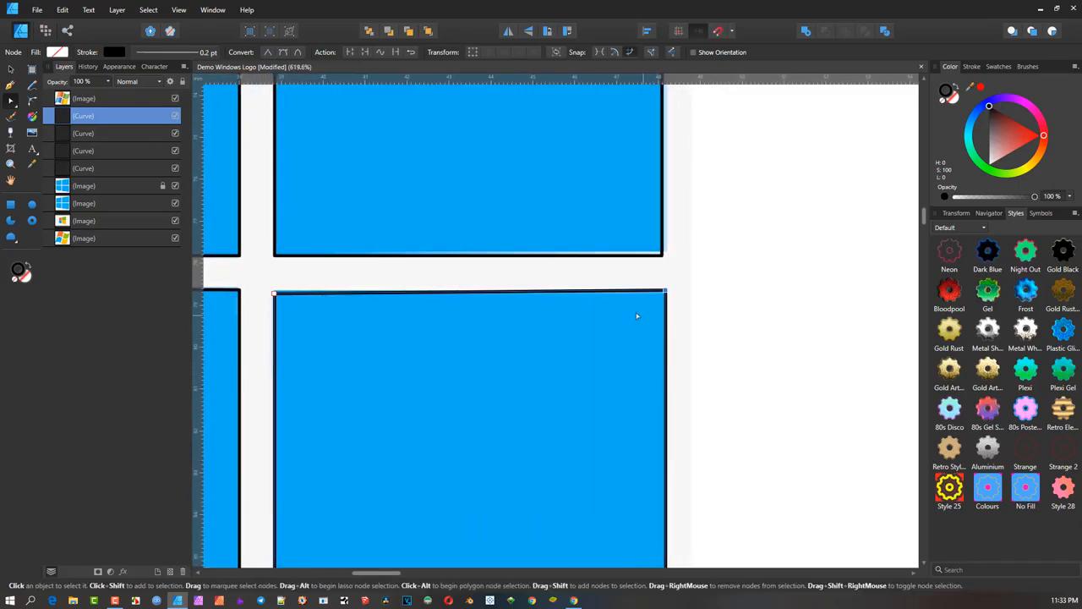
# Step: Raise the upper-left corner node of the lower-right pane outline to the reference pane's top edge
pyautogui.scroll(5, 447, 404)
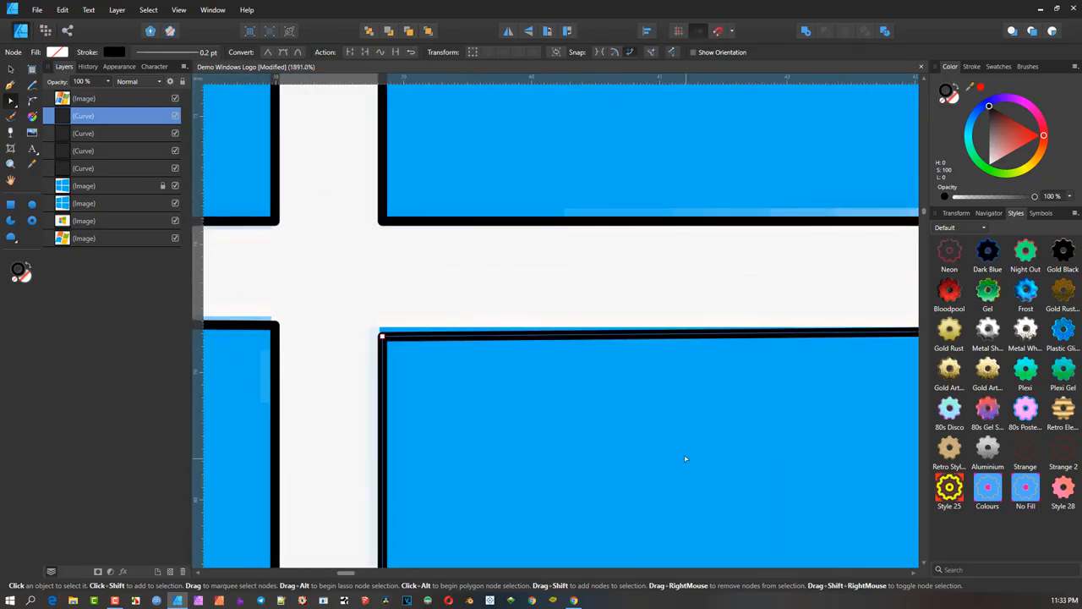
pyautogui.click(379, 336)
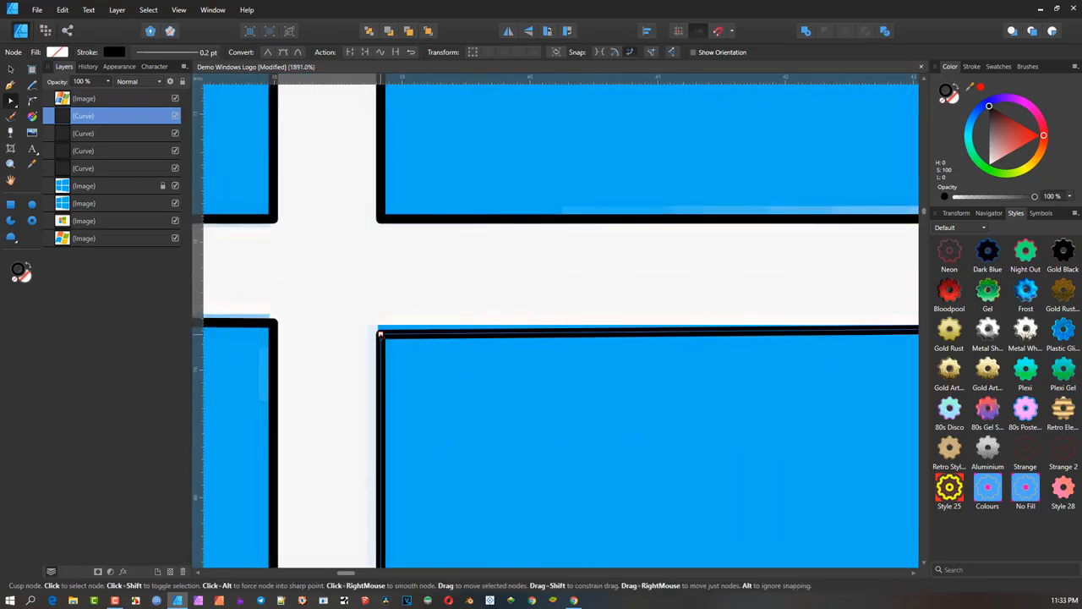
pyautogui.moveTo(379, 335); pyautogui.dragTo(379, 327)
pyautogui.scroll(-6, 380, 329)
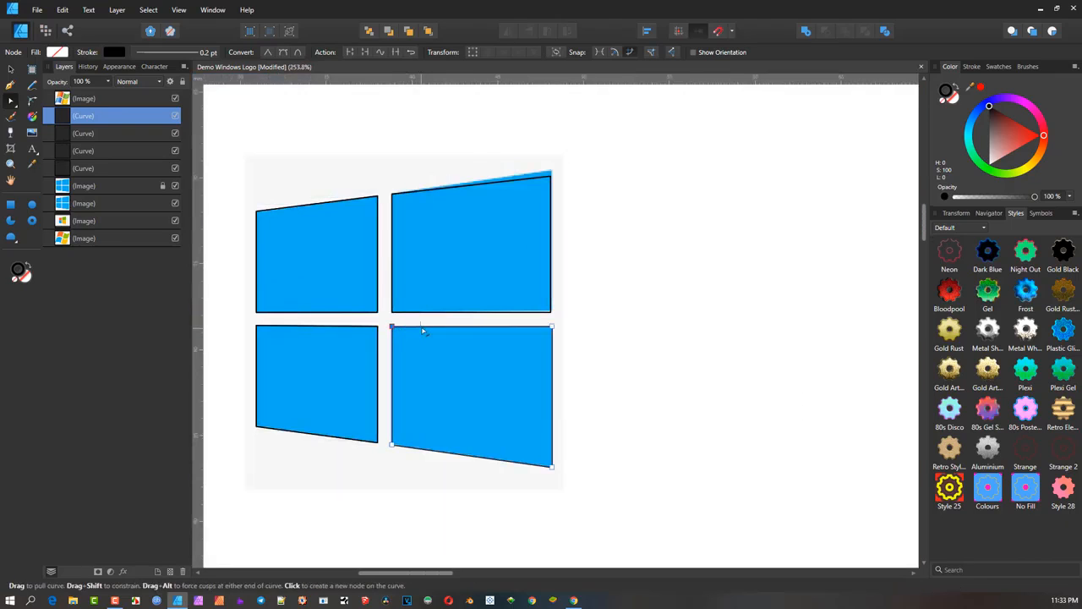
# Step: Move the lower-right corner node of the upper-right pane outline slightly up and outward onto the reference pane's corner
pyautogui.moveTo(452, 301); pyautogui.dragTo(532, 309)
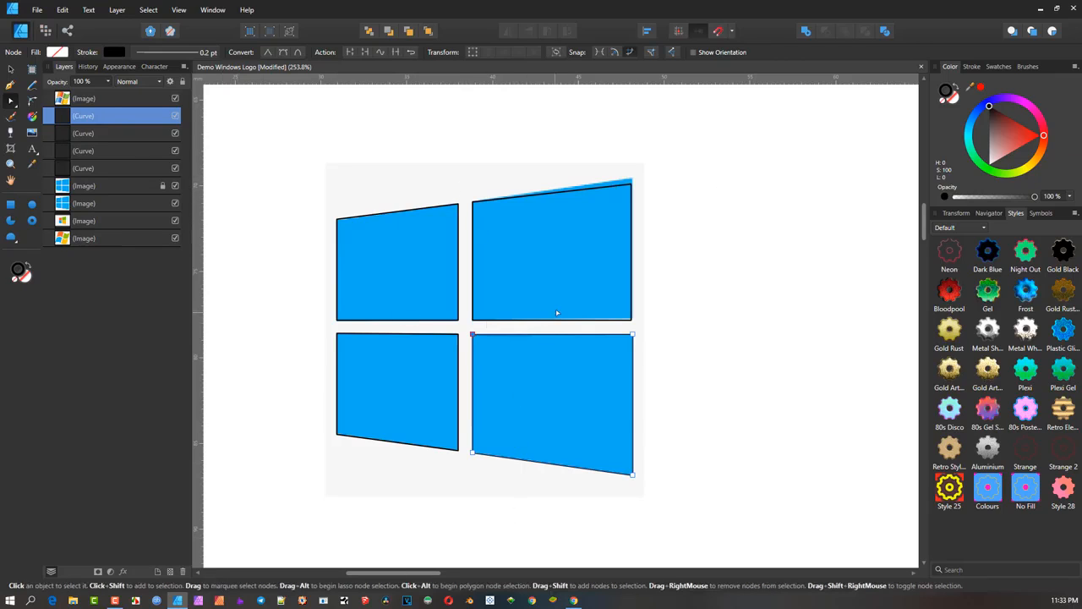
pyautogui.scroll(1, 612, 309)
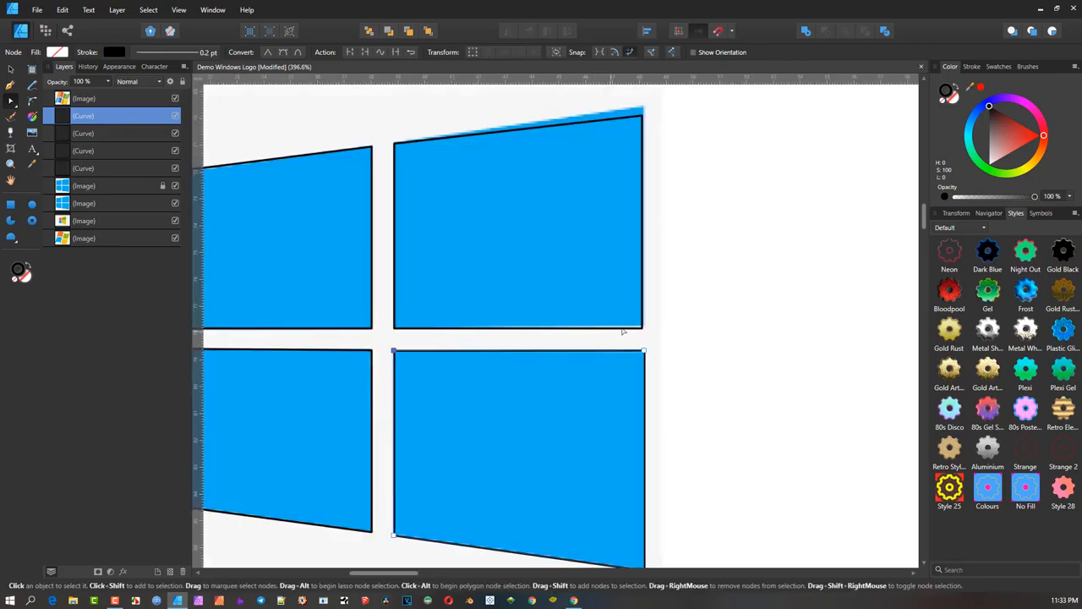
pyautogui.scroll(1, 640, 328)
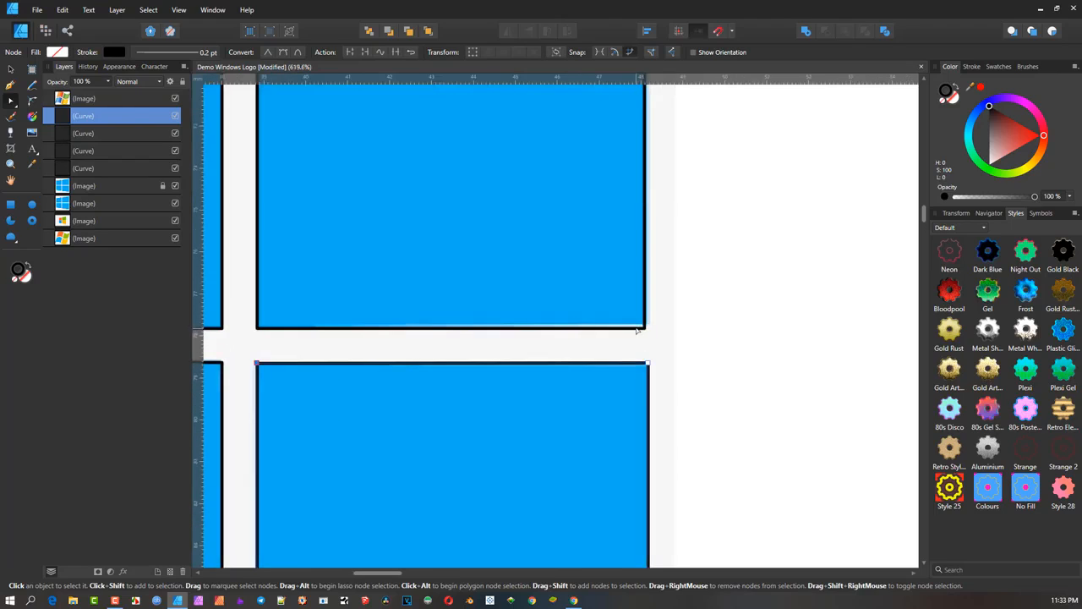
pyautogui.click(644, 328)
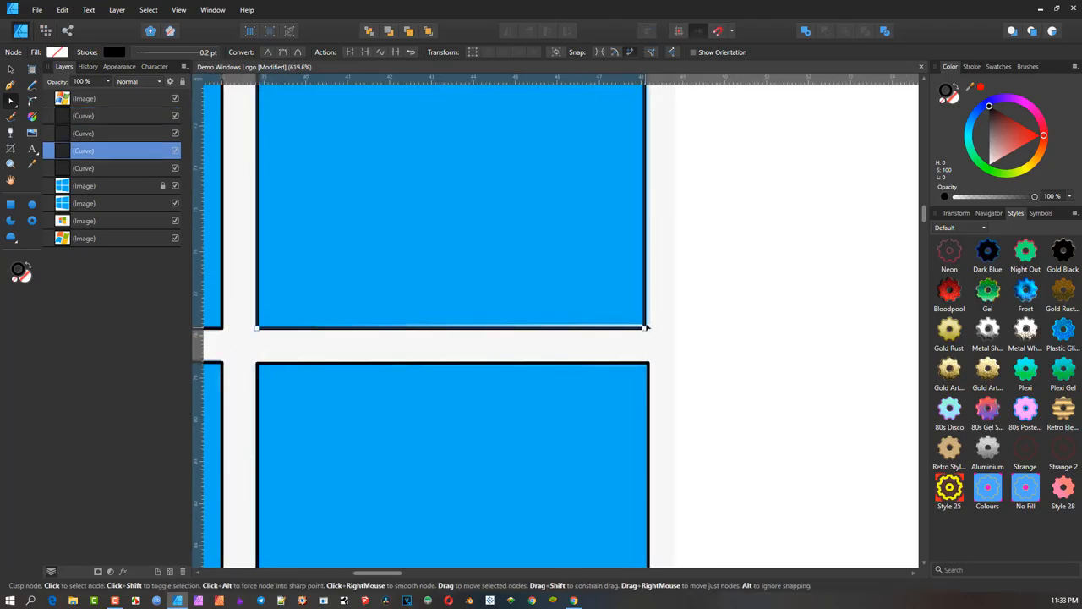
pyautogui.moveTo(646, 328); pyautogui.dragTo(649, 324)
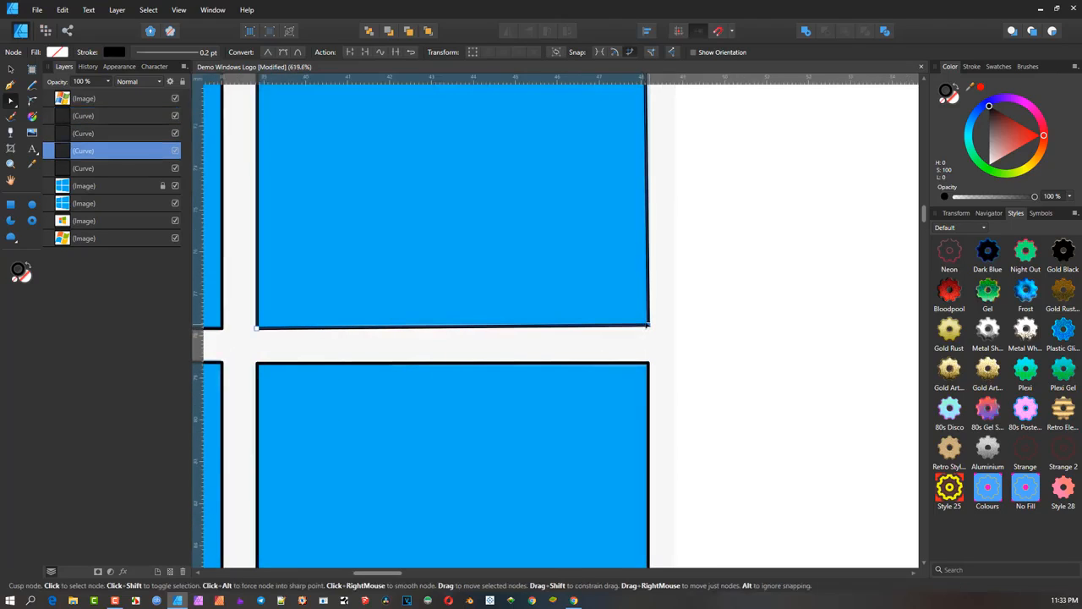
# Step: Move the upper-right corner node of the upper-right pane outline up and outward onto the reference pane's slanted top corner
pyautogui.scroll(4, 543, 272)
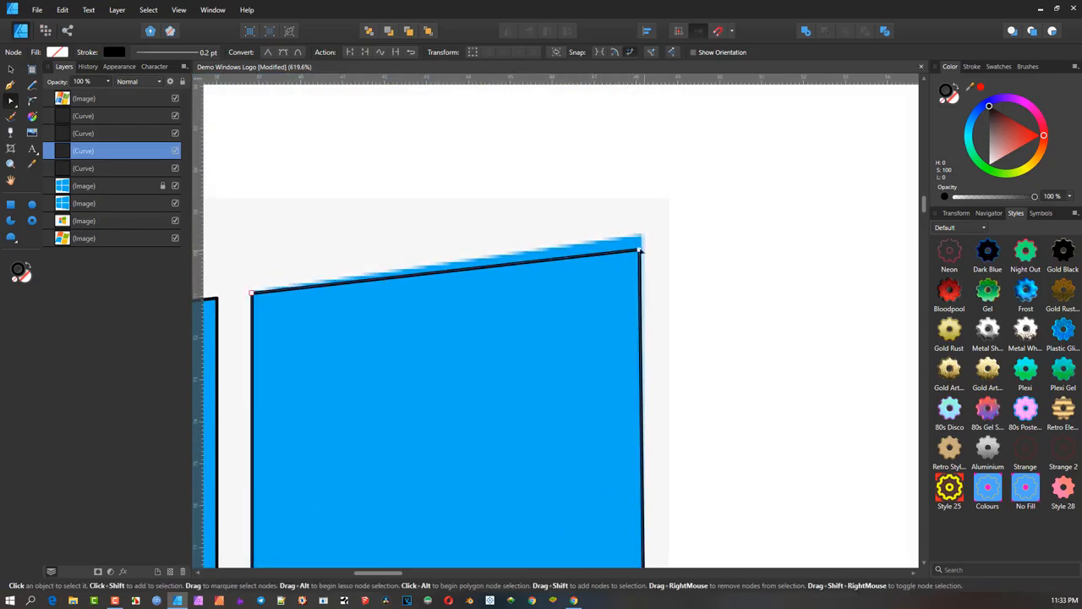
pyautogui.moveTo(639, 250); pyautogui.dragTo(643, 238)
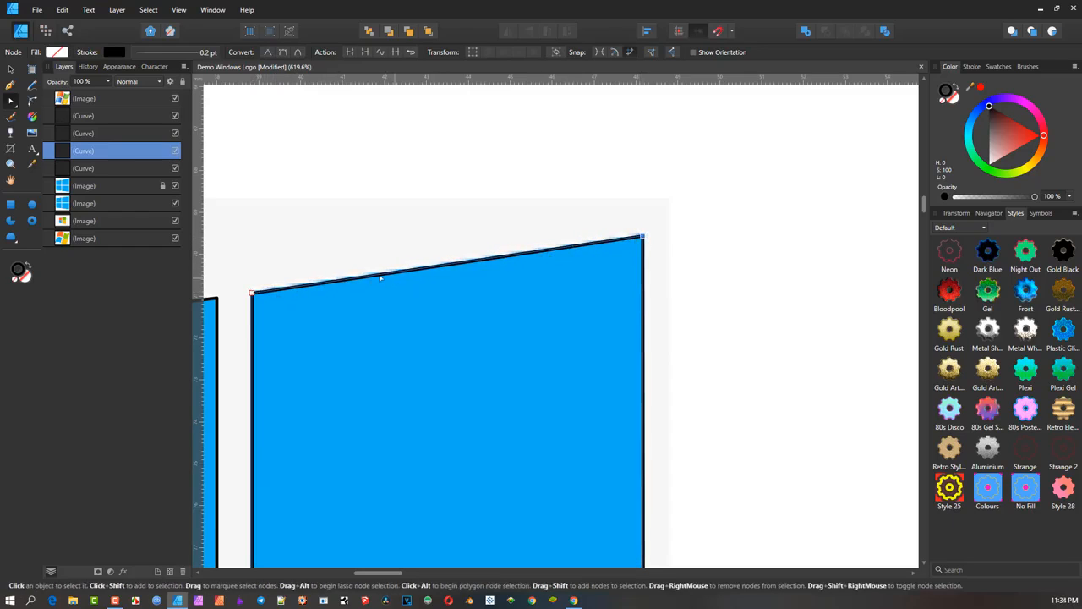
pyautogui.scroll(-1, 418, 271)
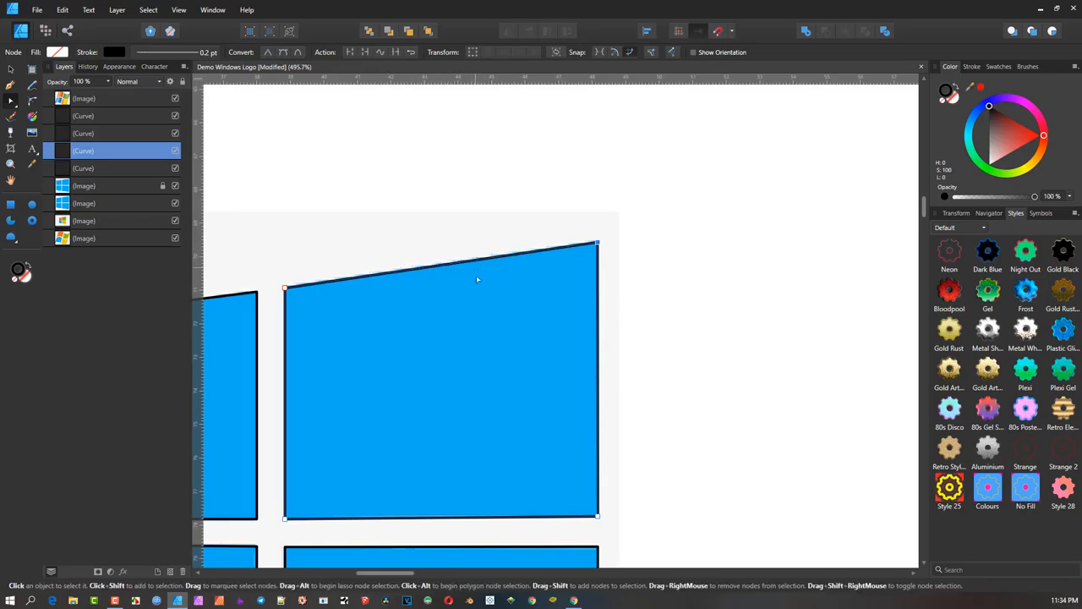
pyautogui.moveTo(528, 278); pyautogui.dragTo(597, 246)
pyautogui.scroll(-2, 597, 246)
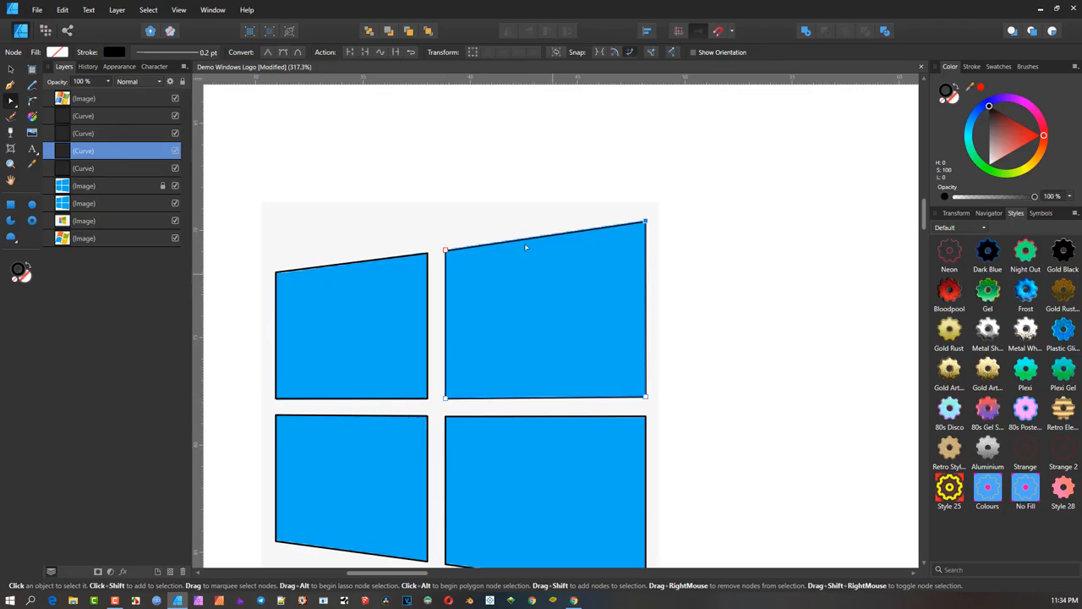
# Step: Sample the blue of the reference logo and apply it as the fill of the upper-right pane outline
pyautogui.scroll(-2, 392, 329)
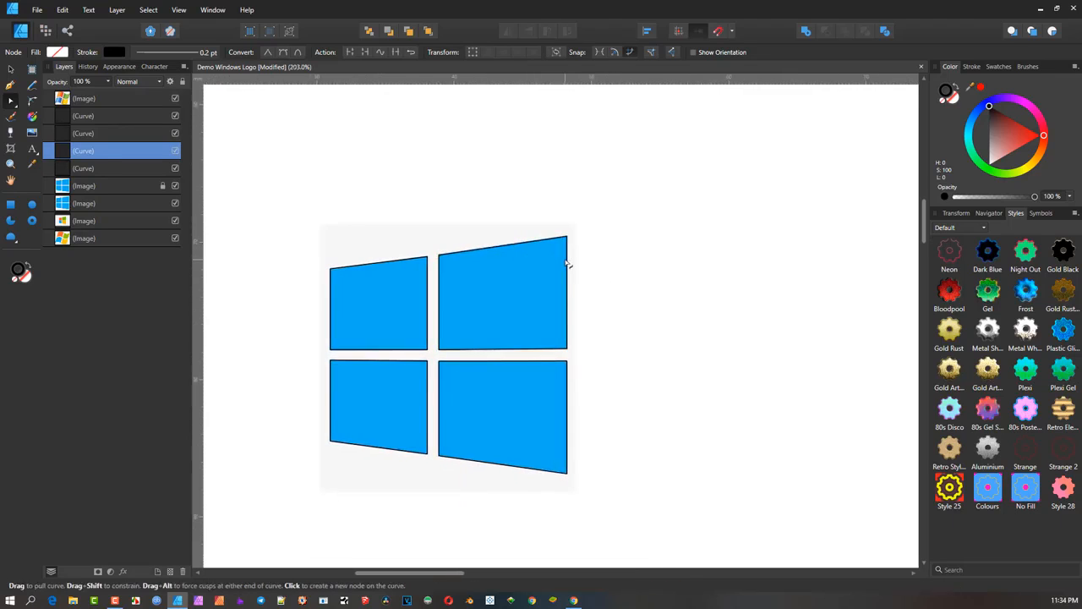
pyautogui.scroll(-2, 406, 303)
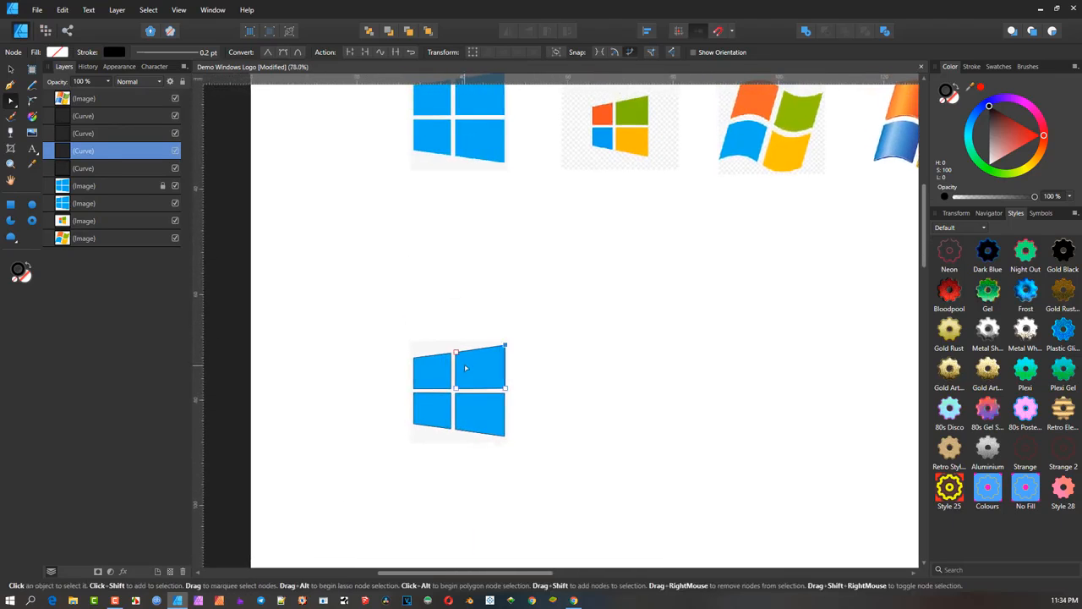
pyautogui.scroll(2, 465, 366)
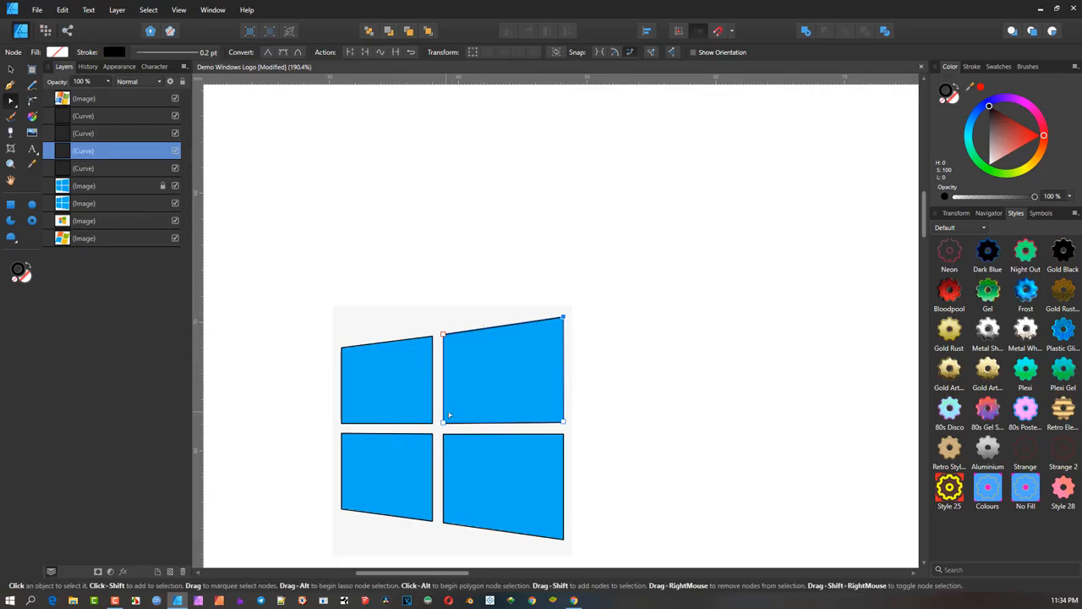
pyautogui.scroll(3, 449, 414)
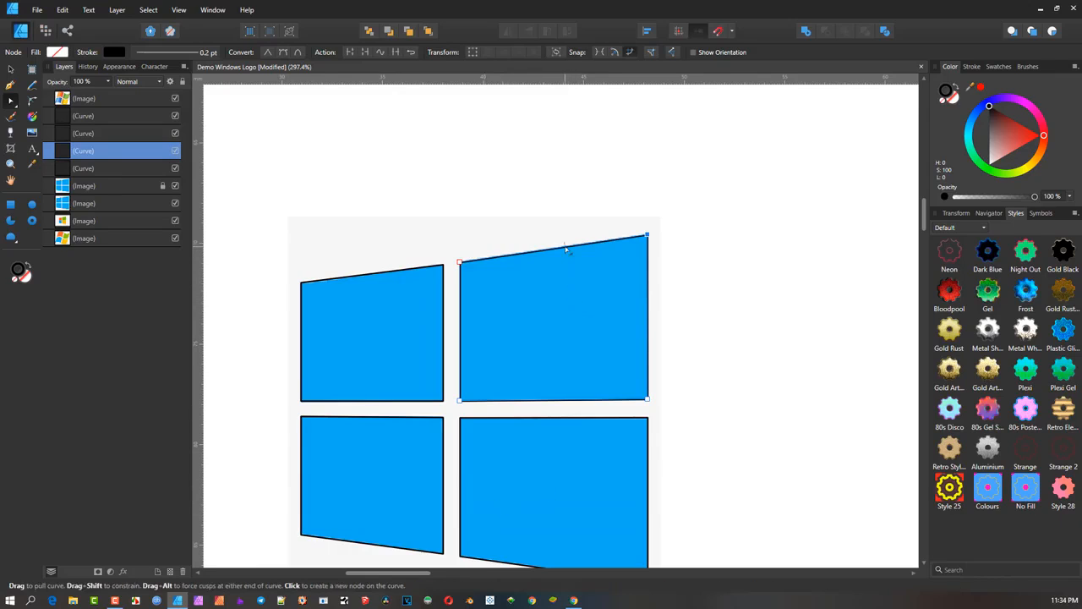
pyautogui.click(10, 71)
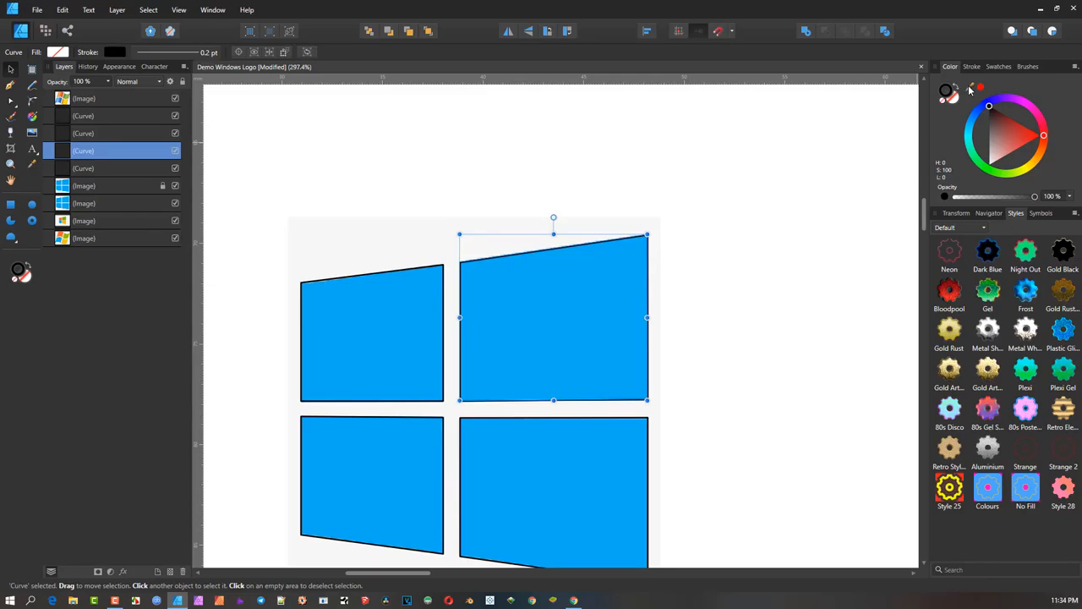
pyautogui.moveTo(970, 89); pyautogui.dragTo(560, 293)
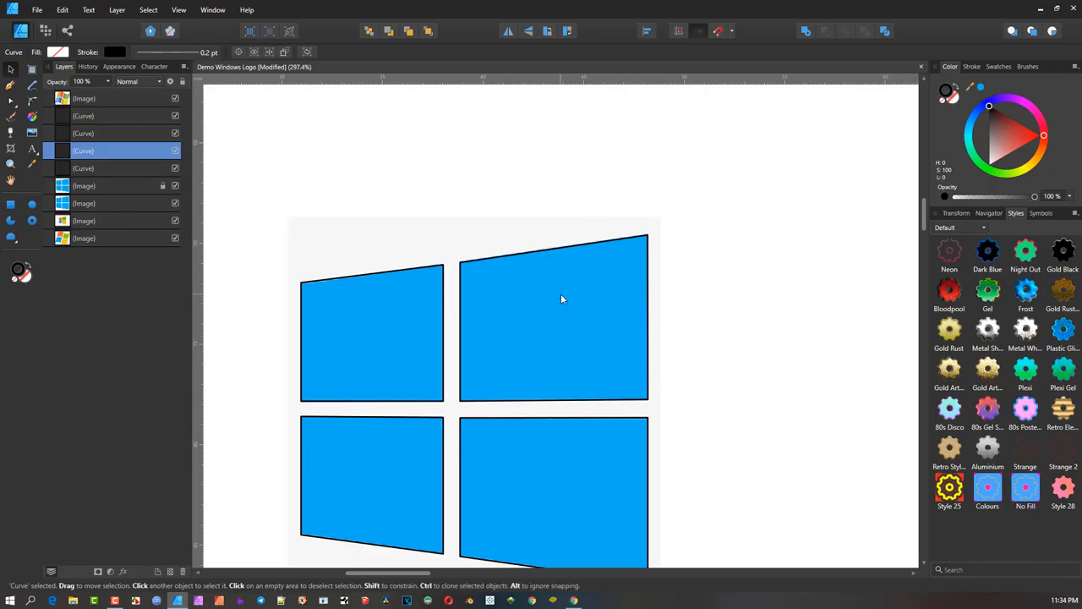
pyautogui.click(953, 98)
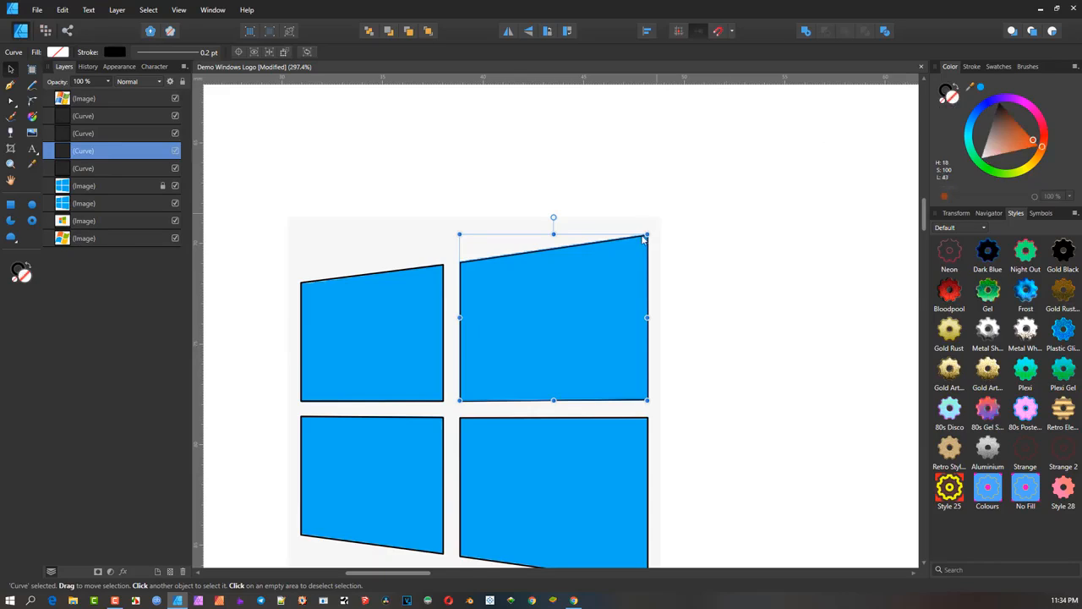
pyautogui.click(980, 88)
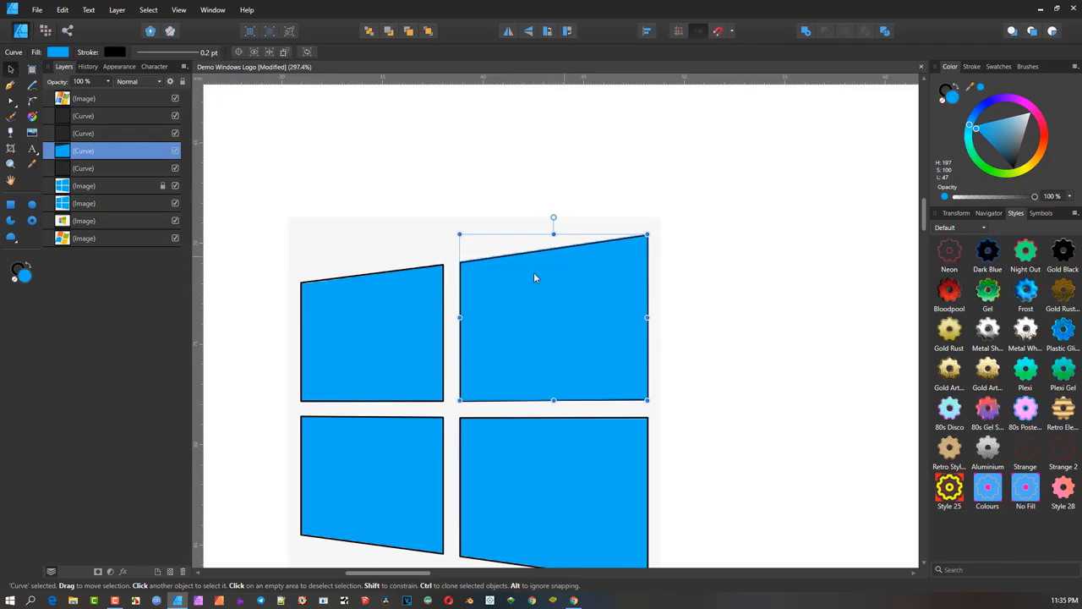
# Step: Fill the upper-left pane outline with the sampled blue
pyautogui.click(164, 186)
pyautogui.click(440, 301)
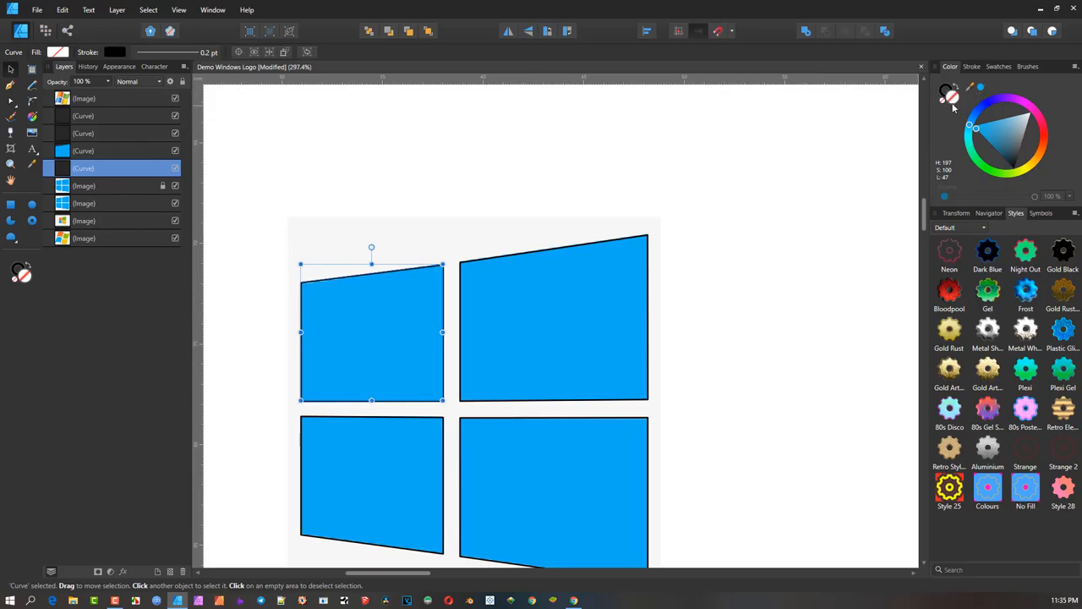
pyautogui.click(981, 87)
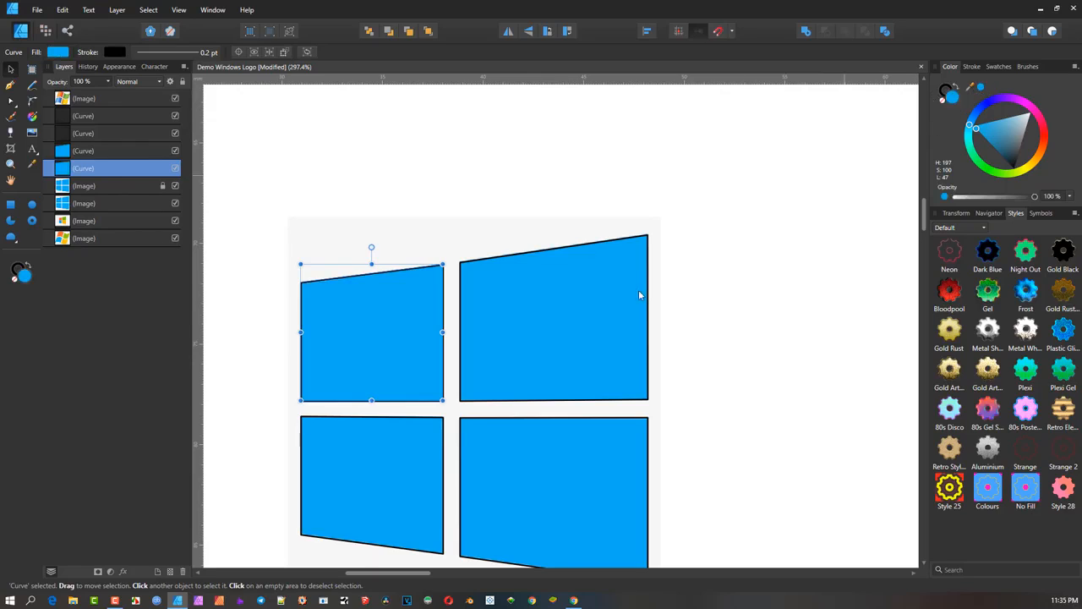
# Step: Fill both lower pane outlines together with the sampled blue
pyautogui.scroll(-2, 441, 401)
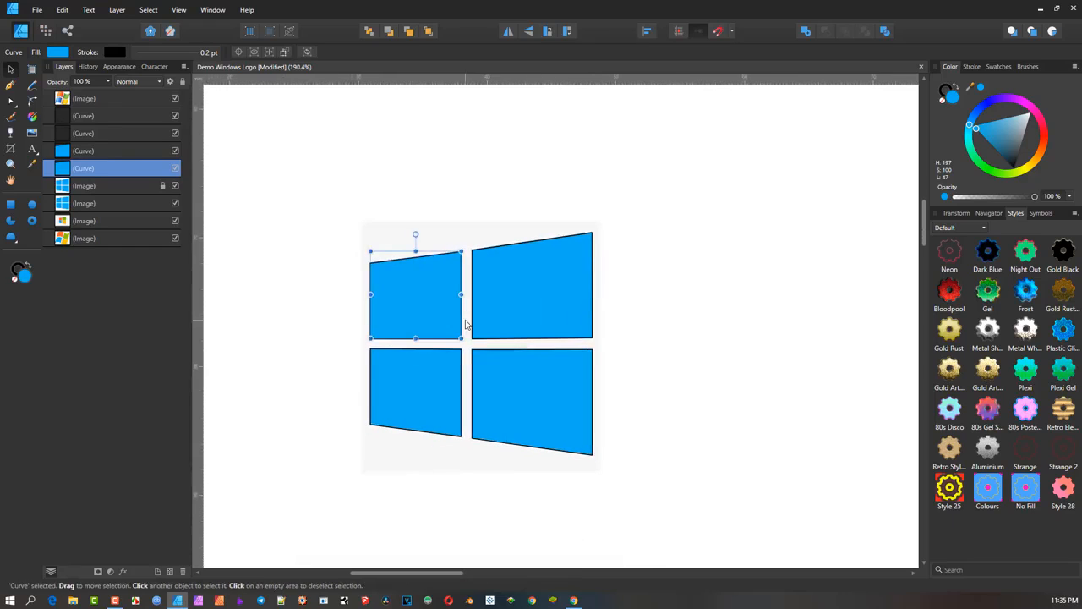
pyautogui.moveTo(303, 335); pyautogui.dragTo(680, 499)
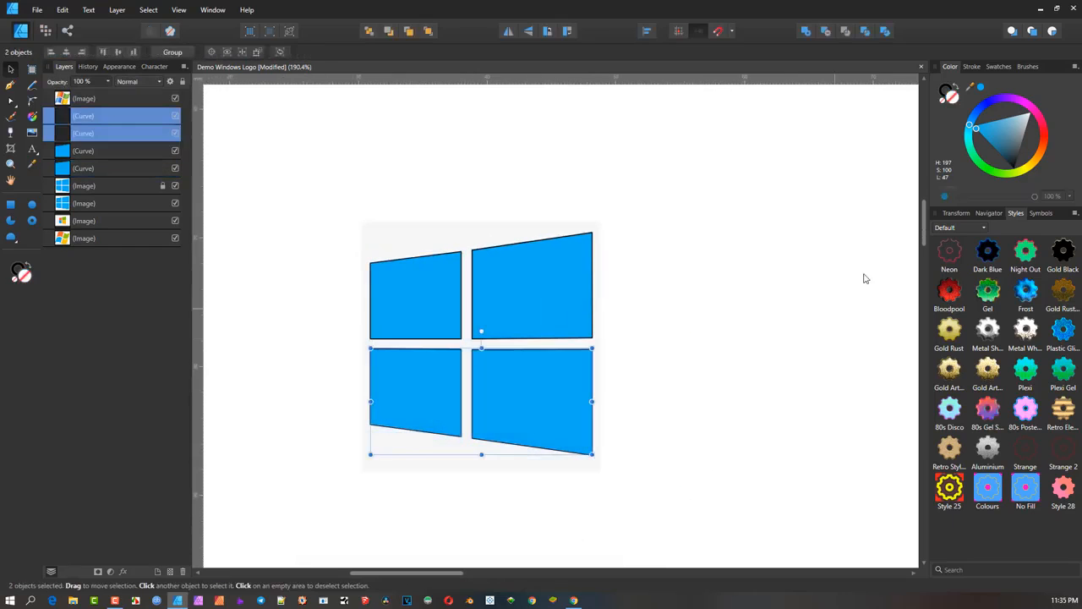
pyautogui.click(983, 88)
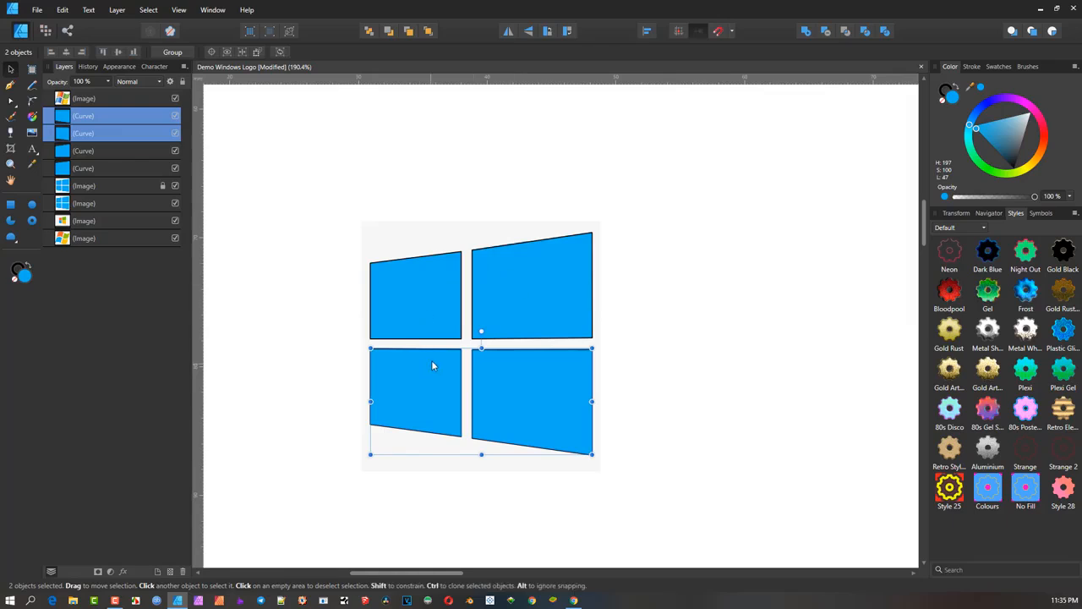
# Step: Remove the black stroke from all four blue panes
pyautogui.scroll(1, 403, 267)
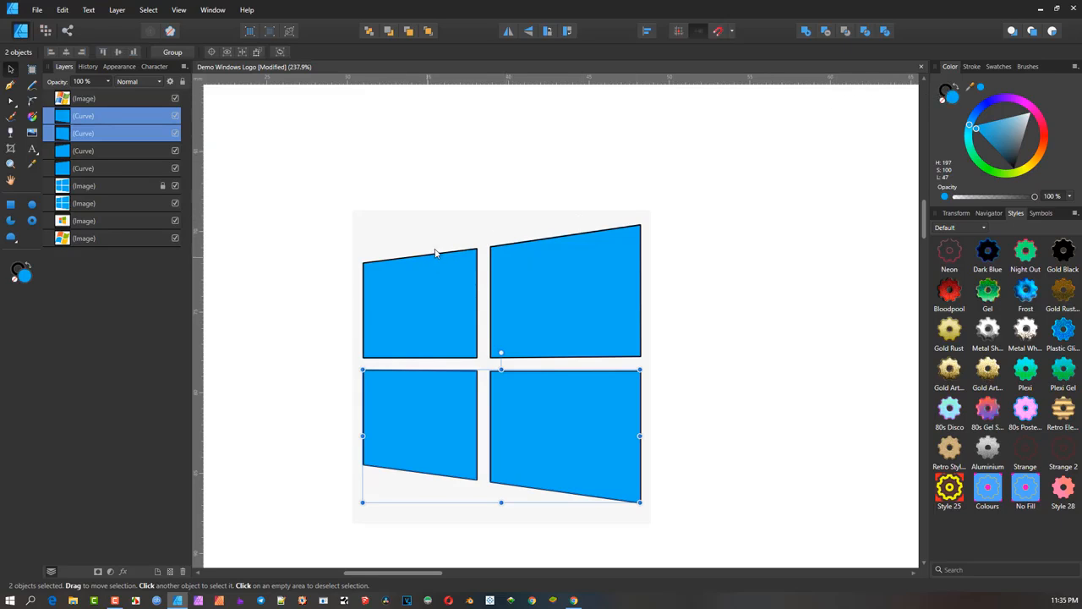
pyautogui.moveTo(289, 203); pyautogui.dragTo(721, 549)
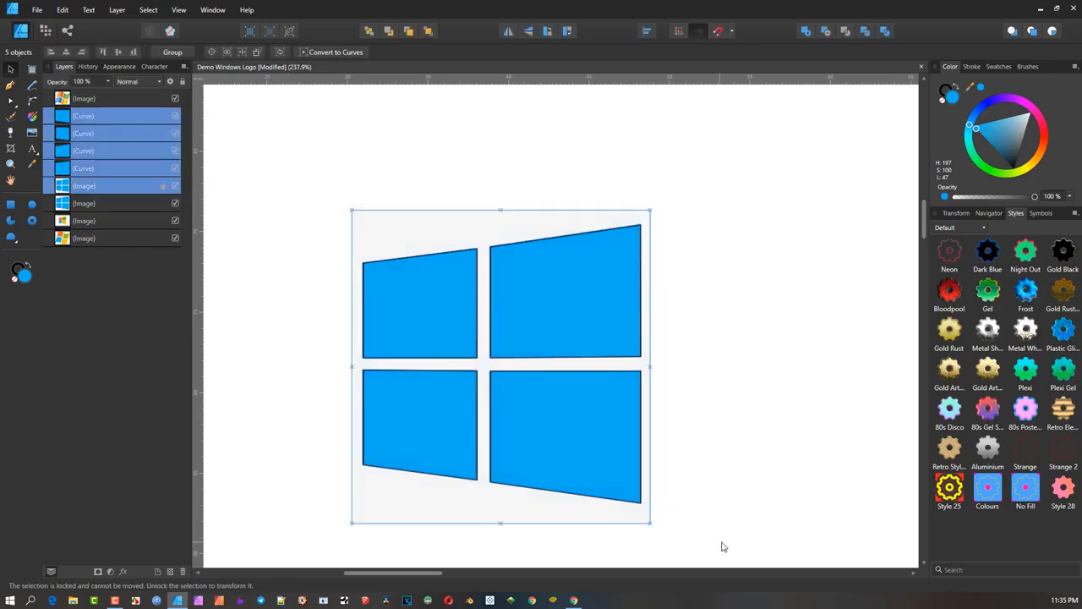
pyautogui.click(945, 88)
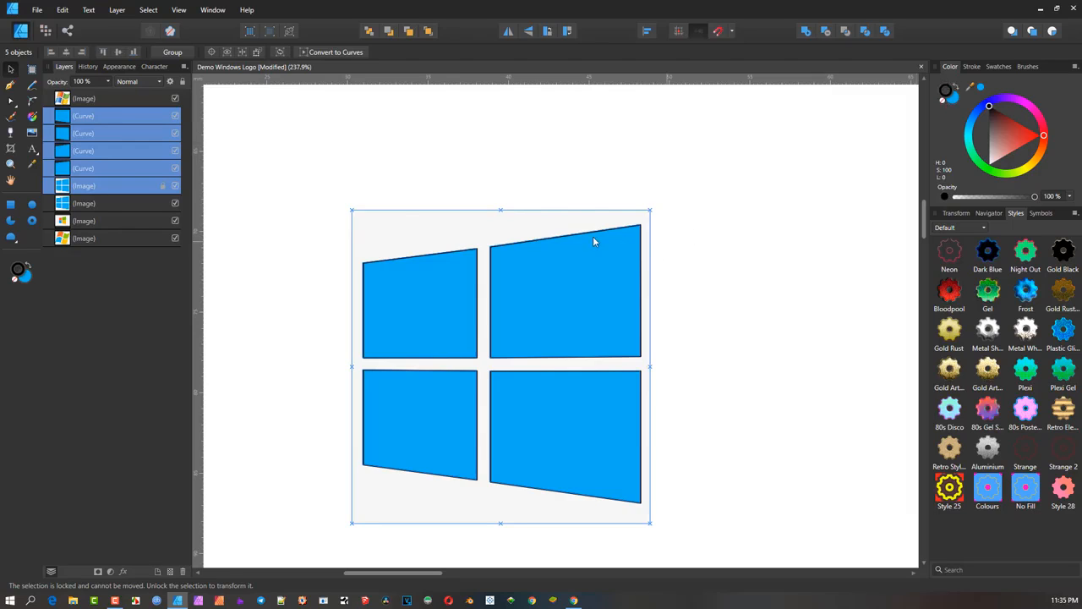
pyautogui.click(944, 101)
pyautogui.scroll(-5, 703, 195)
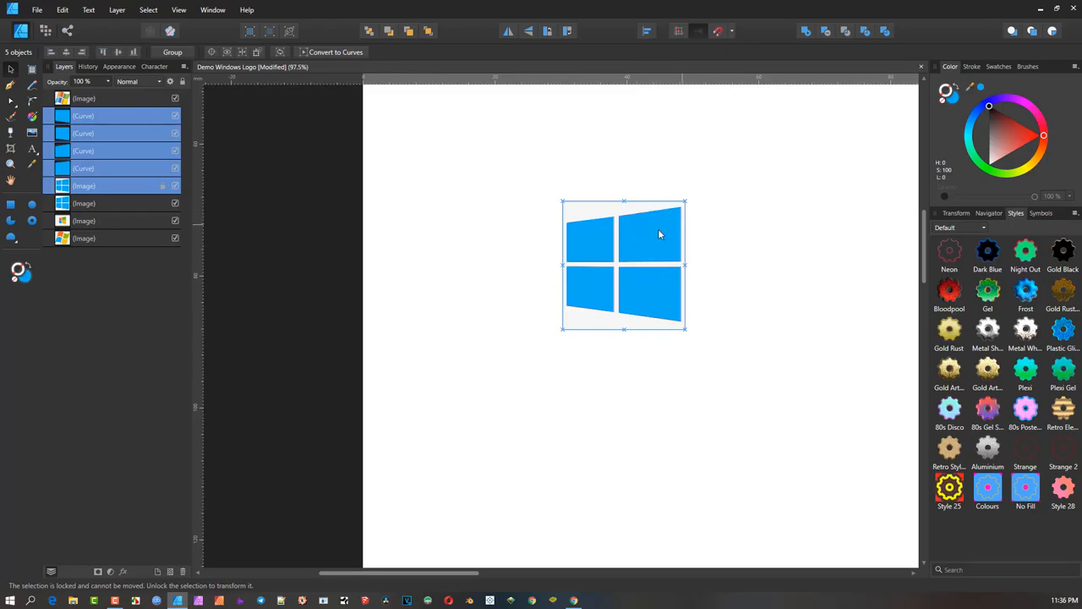
# Step: Move the four vector panes, without the locked reference image, straight down to the empty area below it, and deselect them
pyautogui.click(481, 201)
pyautogui.moveTo(519, 196); pyautogui.dragTo(751, 343)
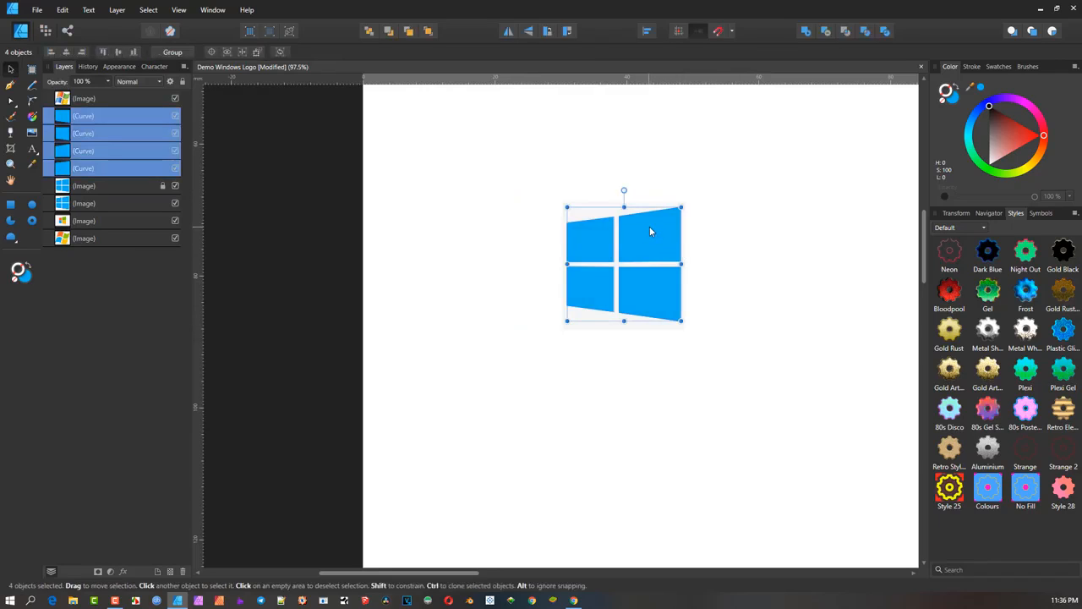
pyautogui.moveTo(650, 230); pyautogui.dragTo(642, 401)
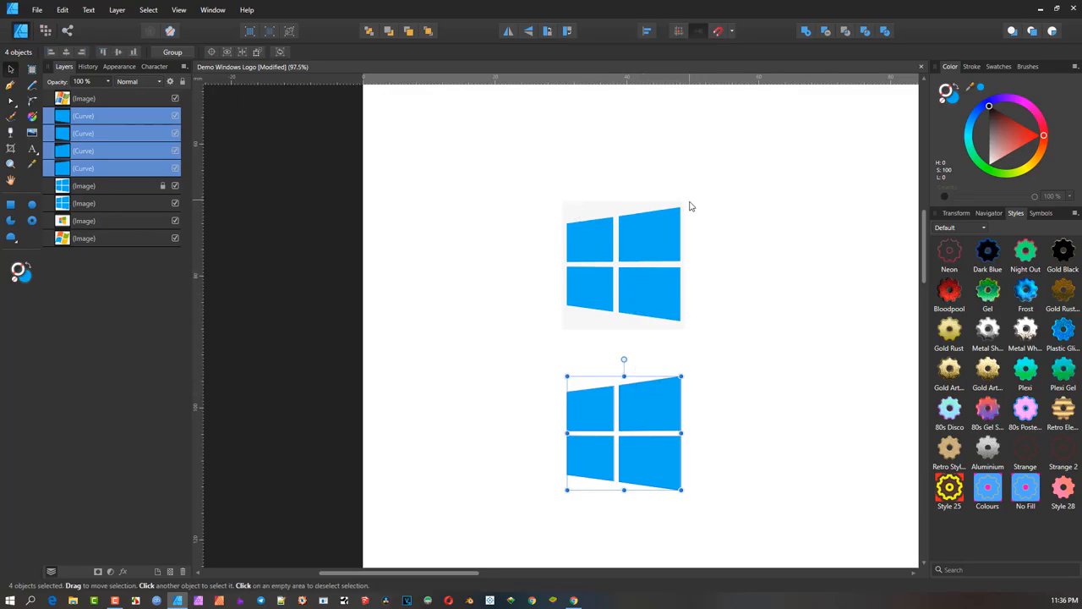
pyautogui.scroll(-2, 677, 287)
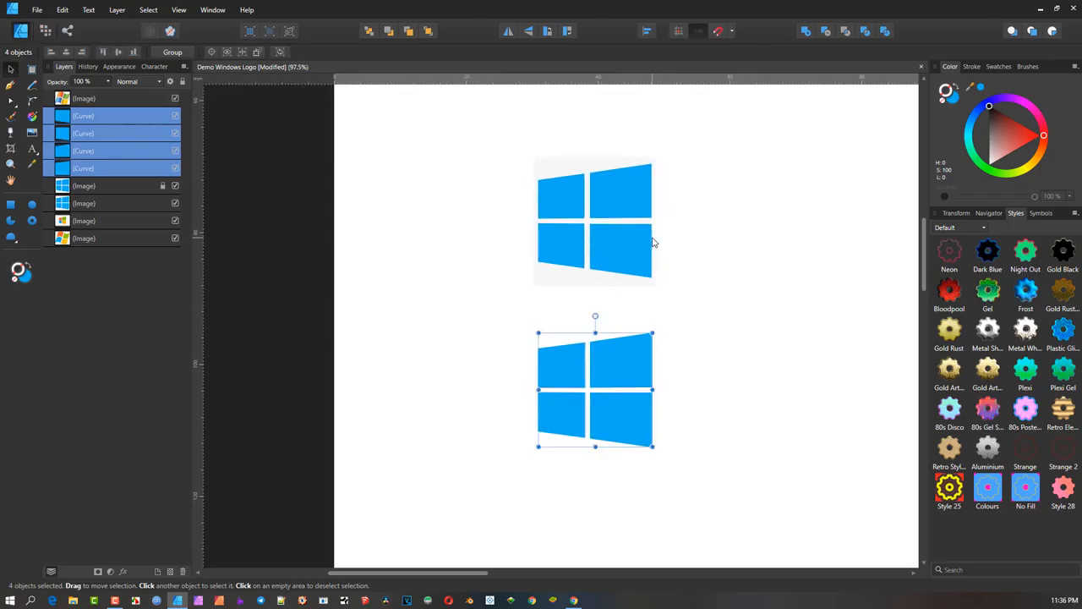
pyautogui.click(681, 372)
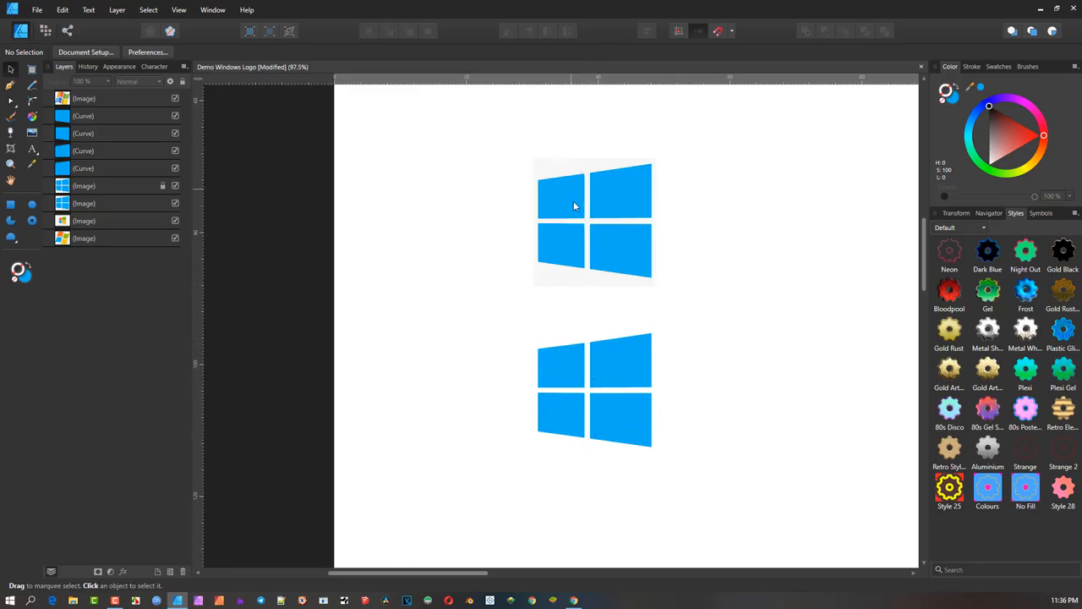
# Step: Duplicate the four vector panes to the right of the finished blue logo, level with it
pyautogui.scroll(-4, 639, 318)
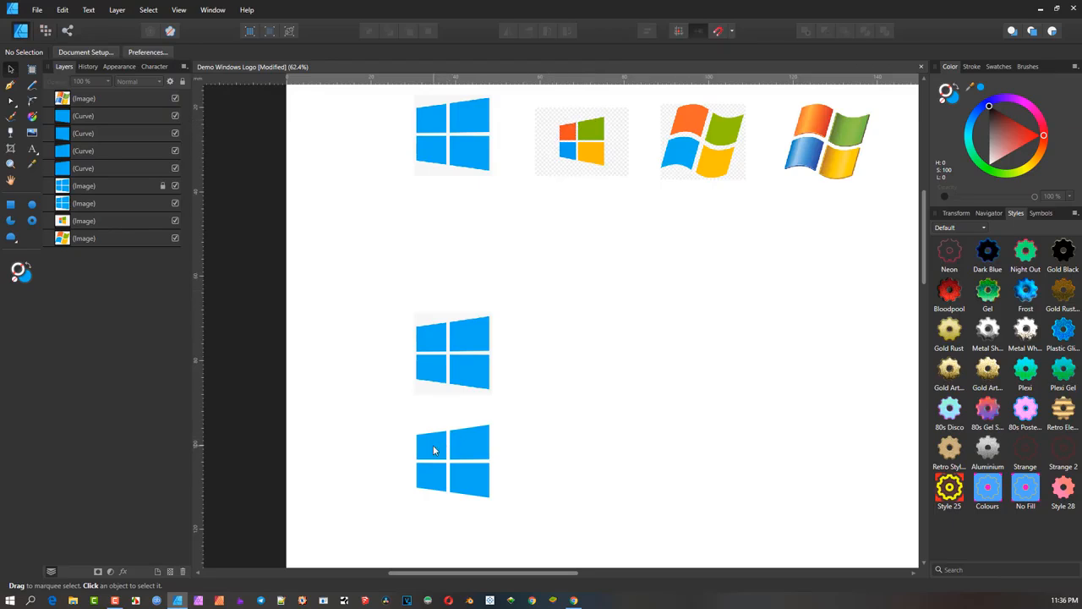
pyautogui.moveTo(397, 416); pyautogui.dragTo(535, 528)
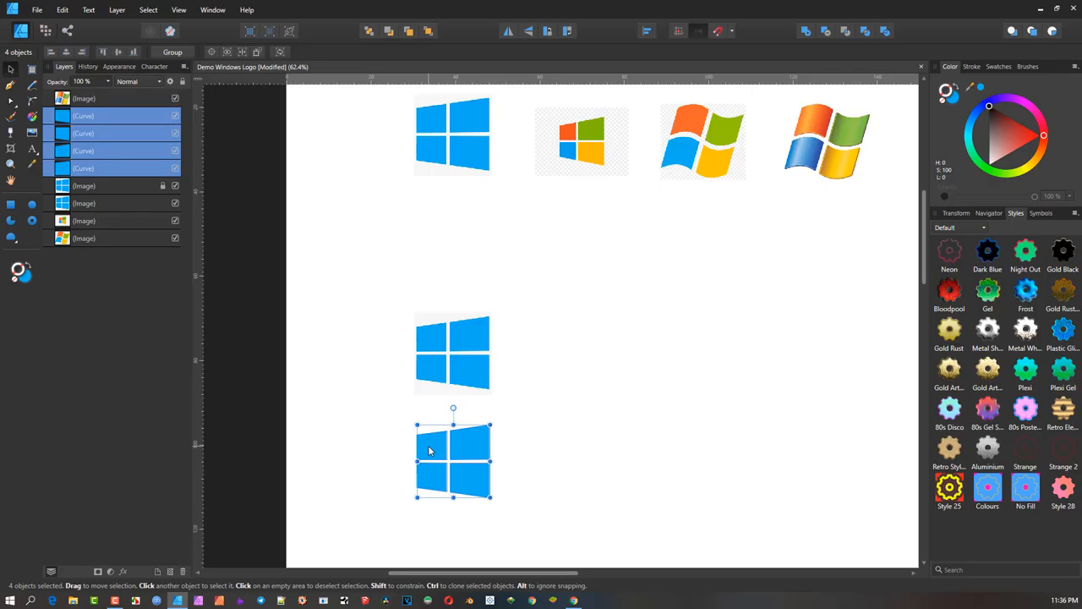
pyautogui.moveTo(429, 450); pyautogui.dragTo(562, 456)
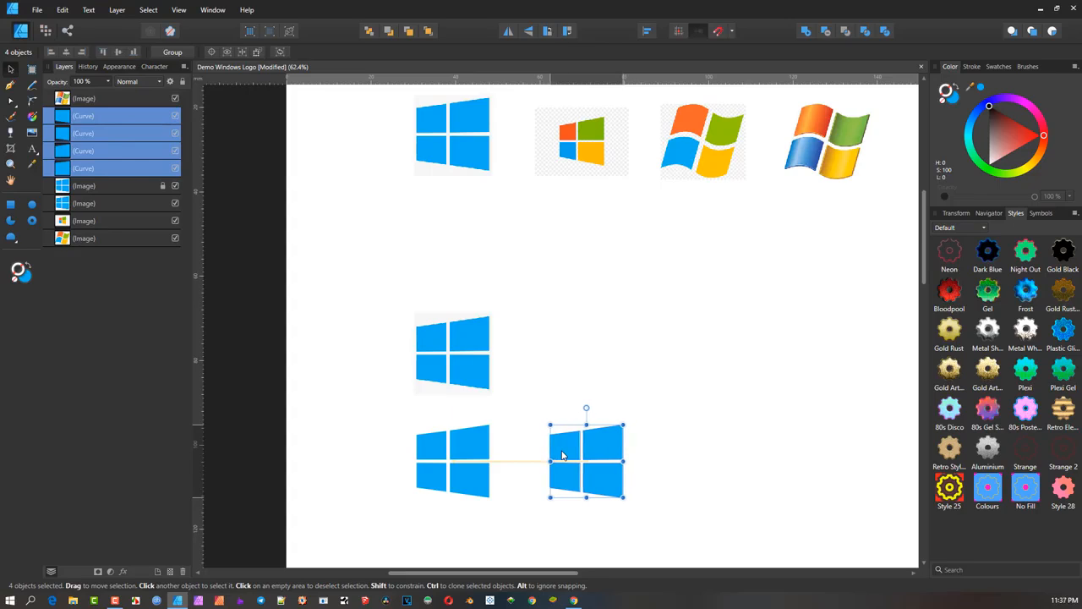
pyautogui.moveTo(562, 456); pyautogui.dragTo(562, 455)
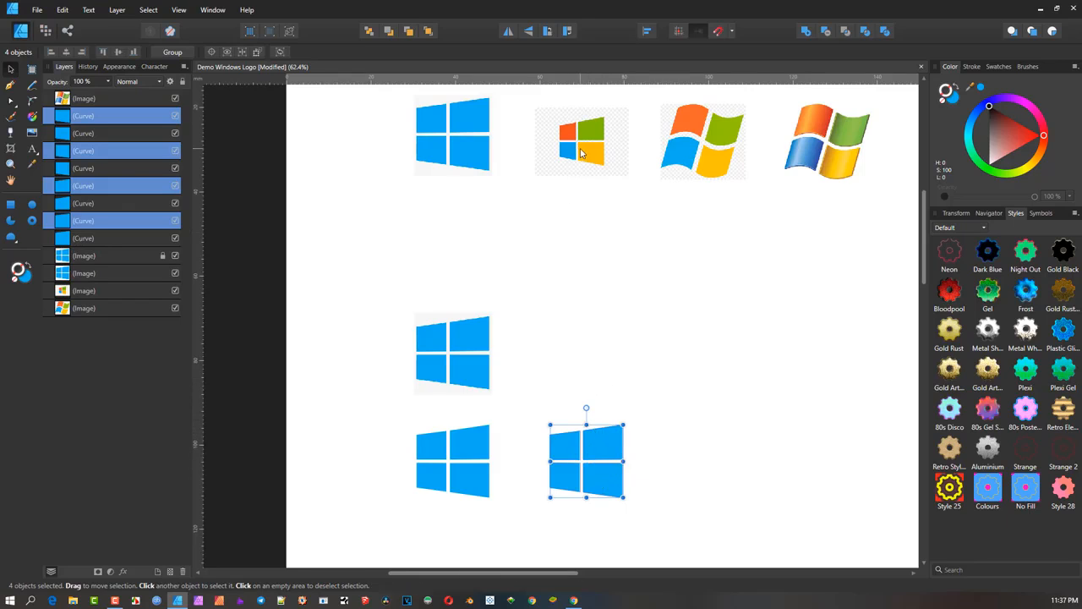
# Step: Duplicate the four-colour flat Windows logo image down to the space above the copied panes, beside the locked blue reference
pyautogui.click(580, 136)
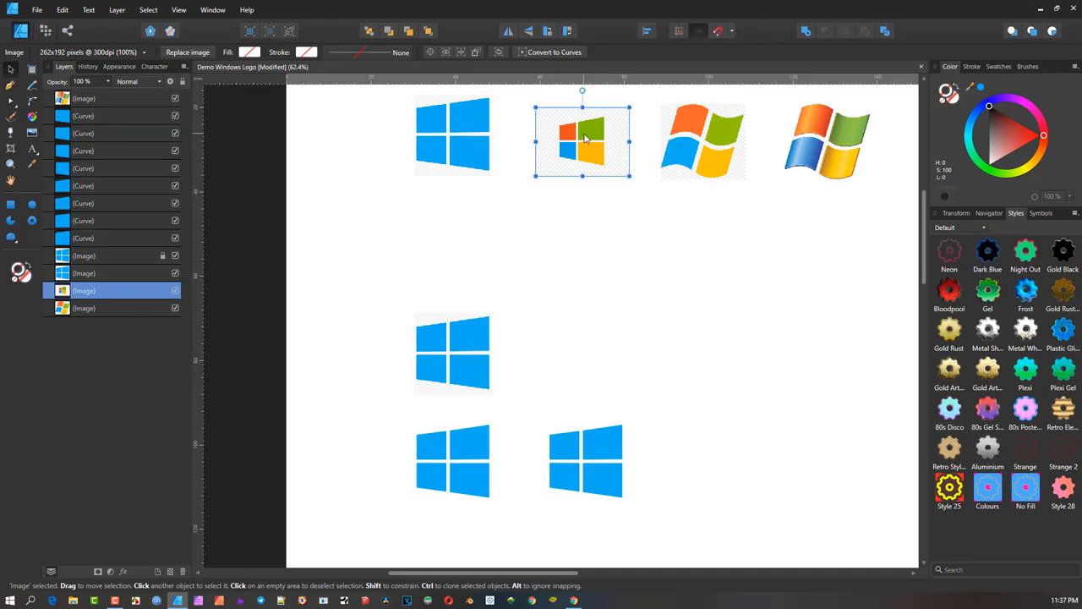
pyautogui.moveTo(583, 138); pyautogui.dragTo(582, 346)
pyautogui.scroll(1, 592, 345)
pyautogui.scroll(-2, 586, 316)
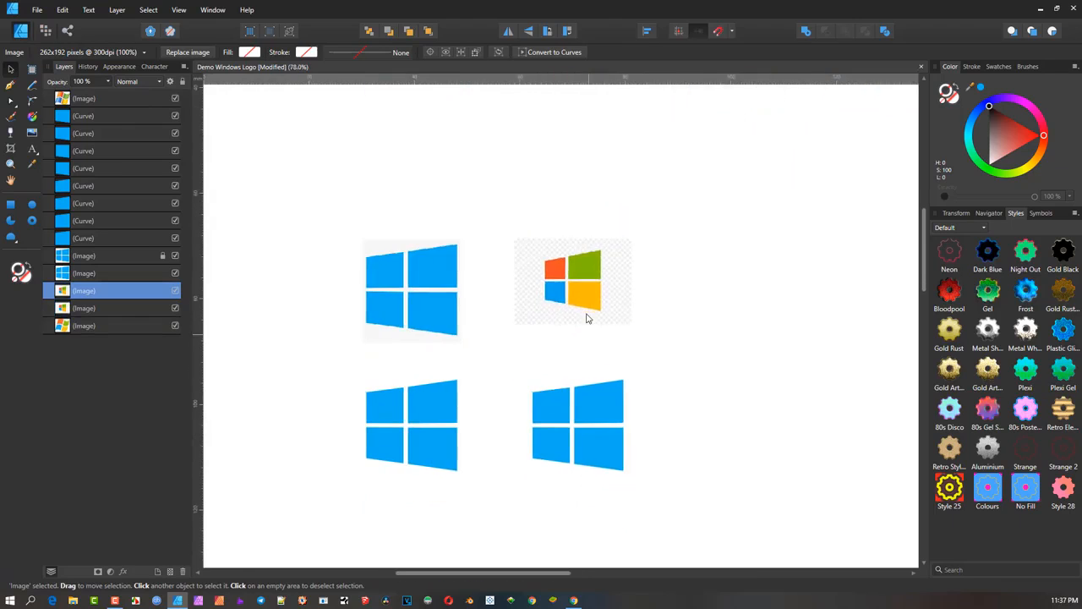
pyautogui.scroll(1, 568, 263)
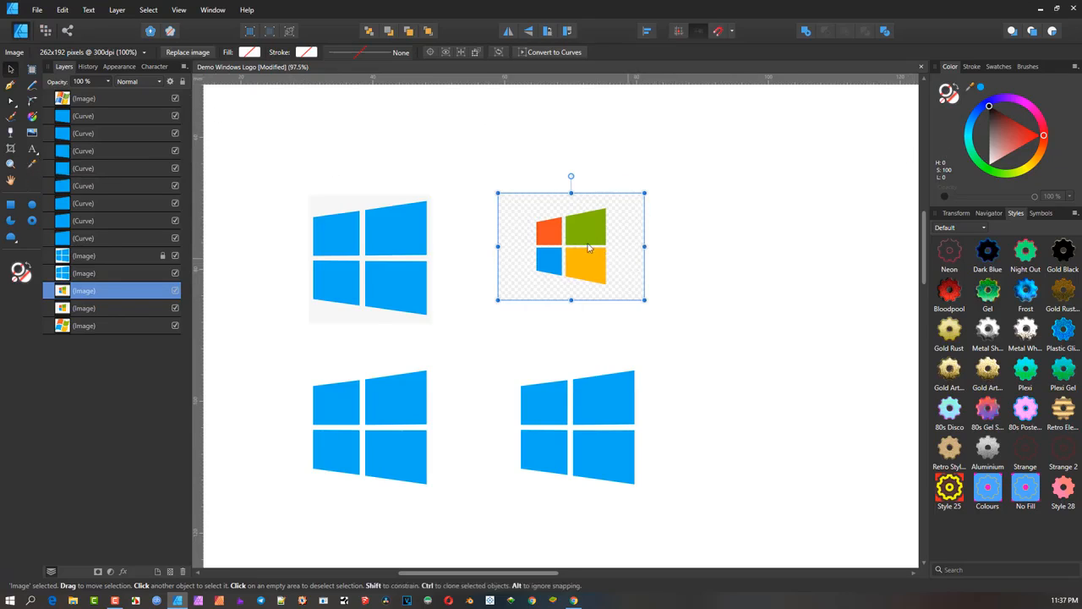
pyautogui.click(556, 396)
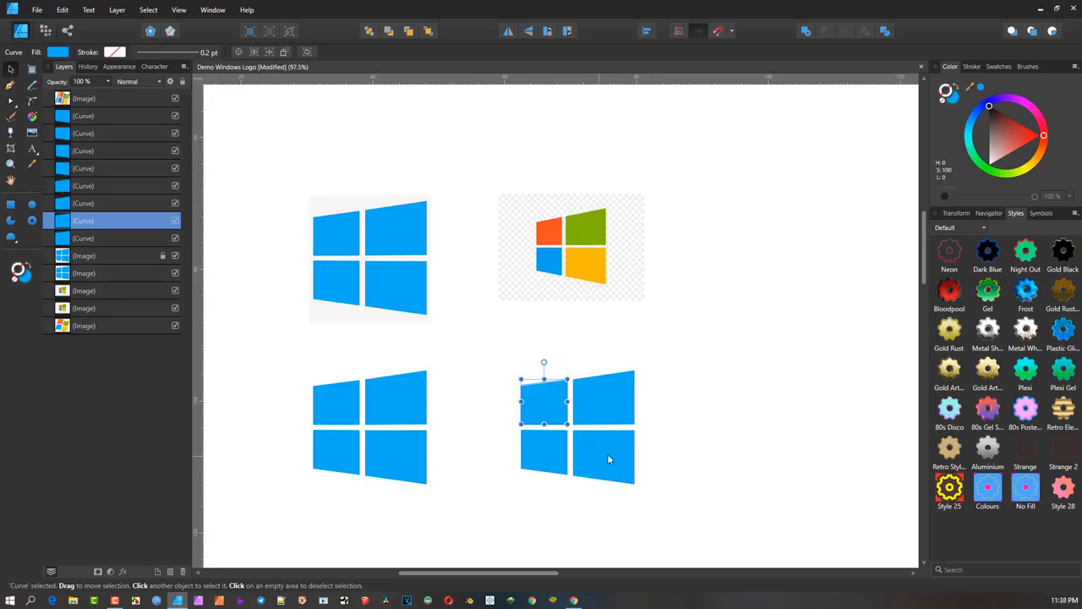
pyautogui.click(31, 166)
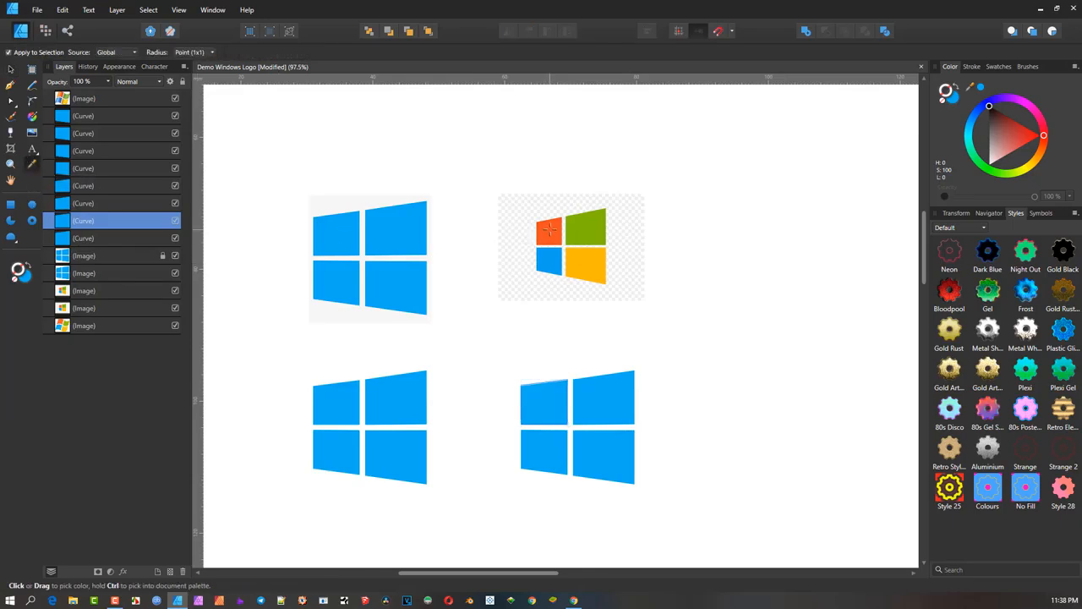
pyautogui.click(549, 230)
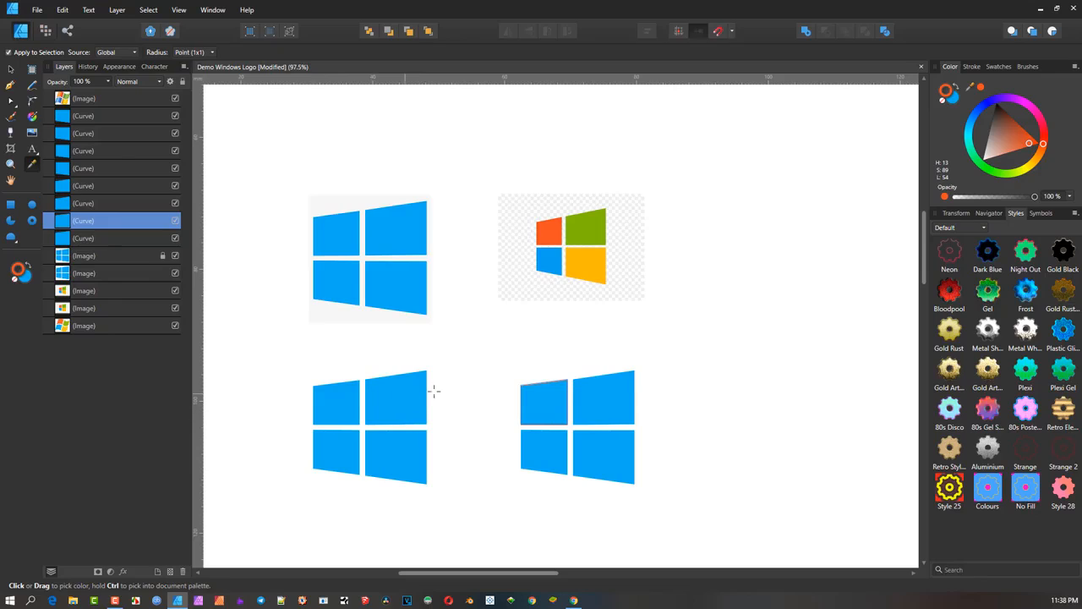
pyautogui.click(949, 100)
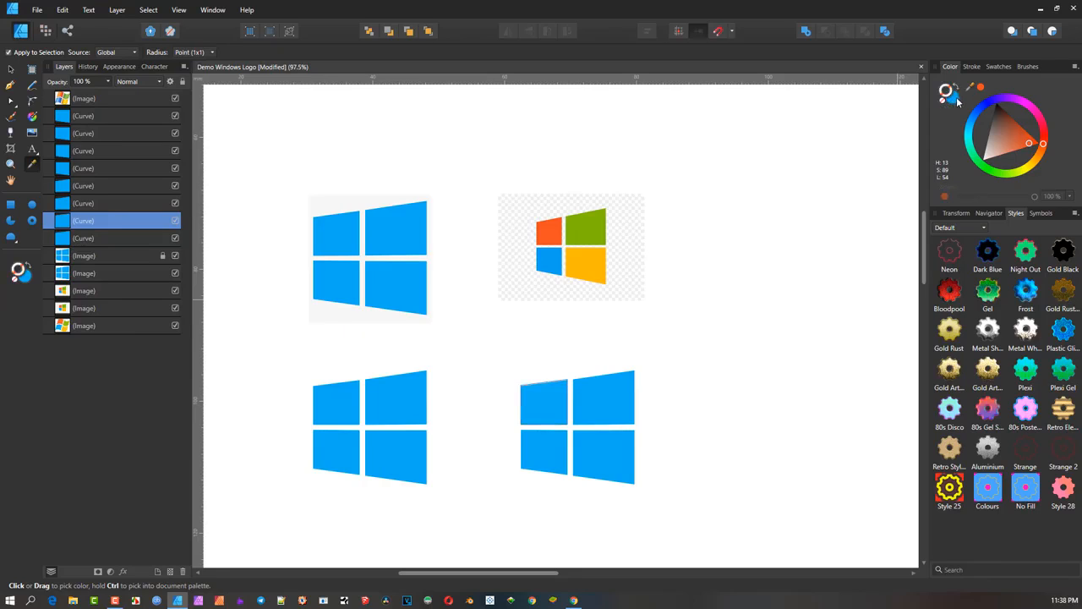
# Step: Make the fill the active colour and fill the copied logo's upper-left pane with orange sampled from the four-colour reference
pyautogui.click(954, 98)
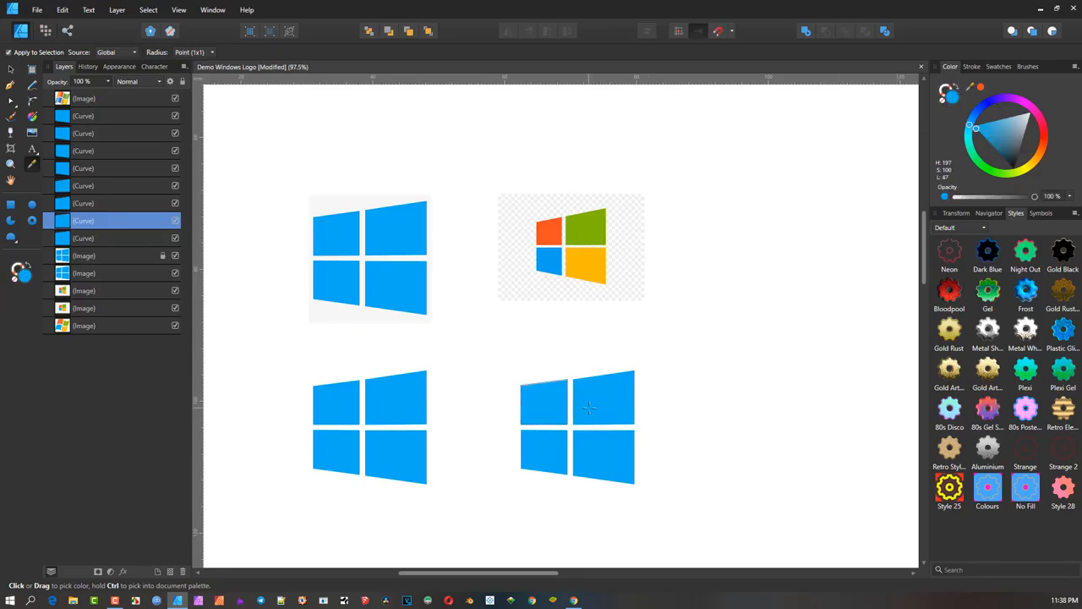
pyautogui.press('v')
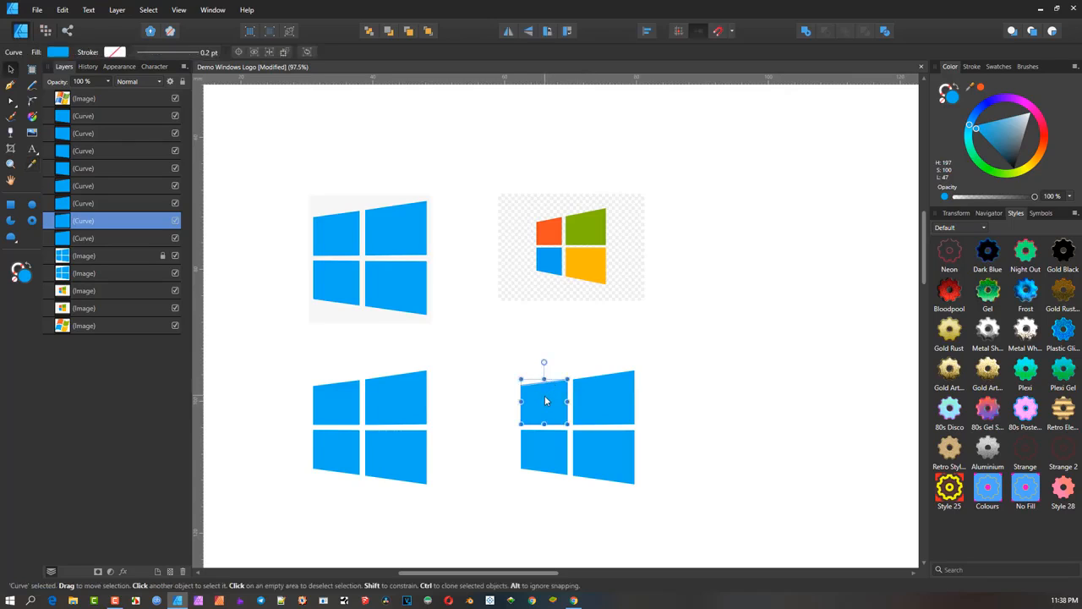
pyautogui.click(494, 389)
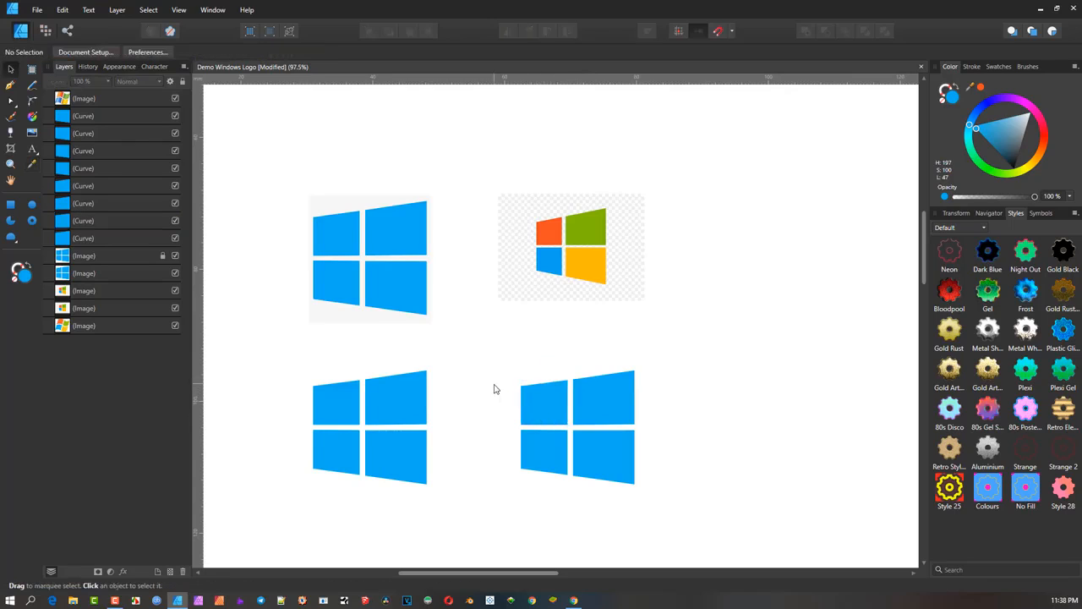
pyautogui.click(546, 401)
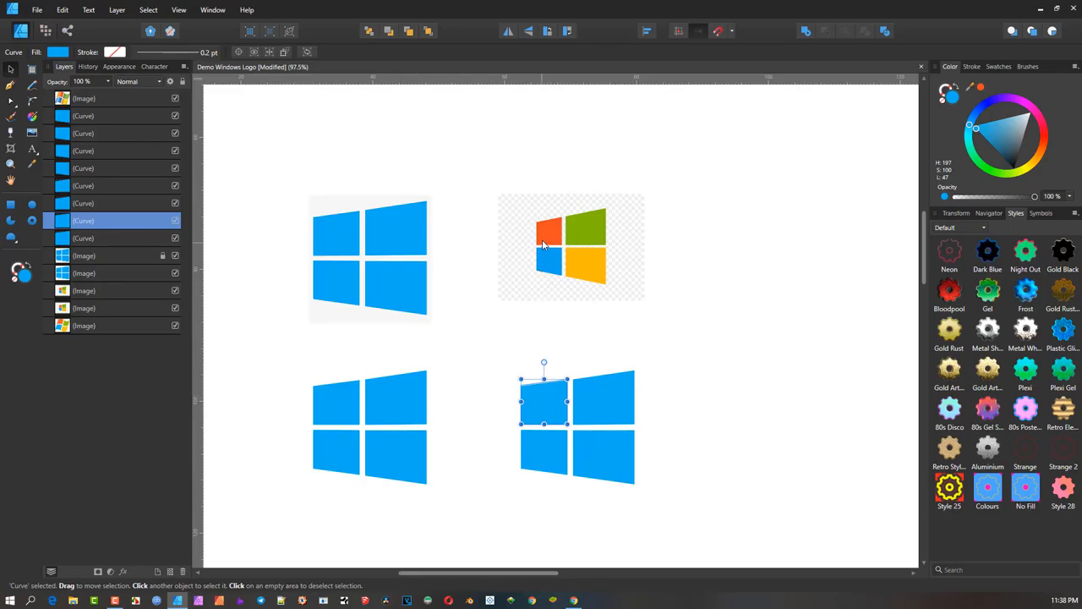
pyautogui.press('i')
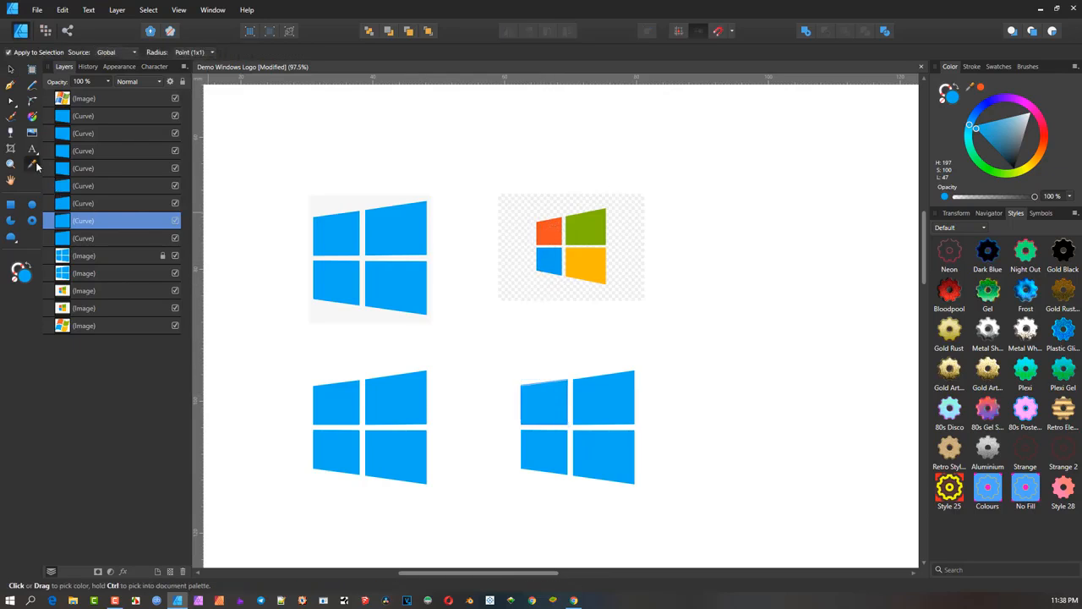
pyautogui.click(547, 232)
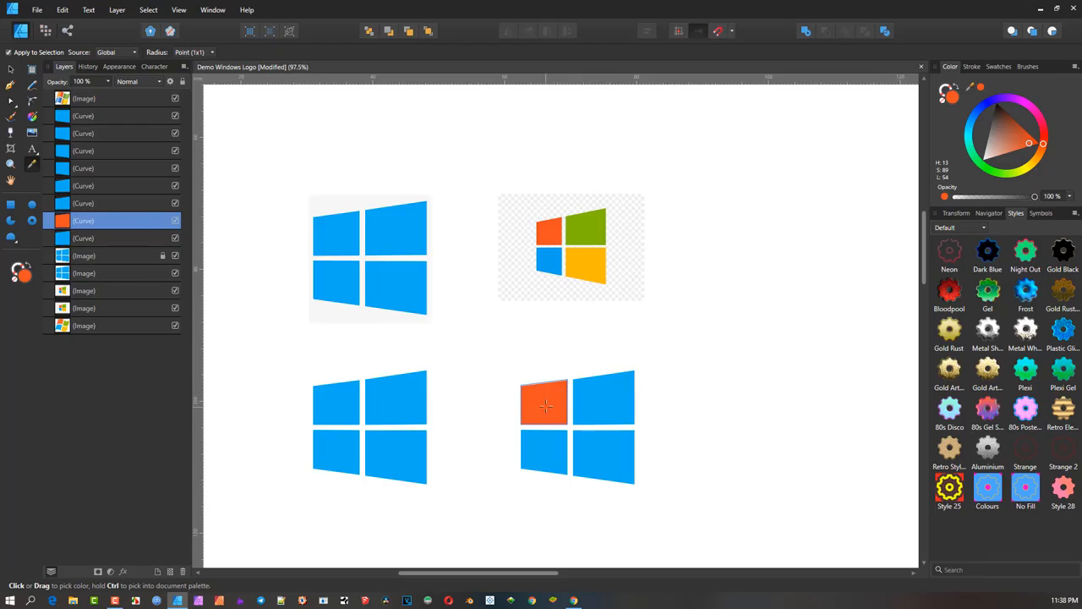
# Step: Fill the copied logo's upper-right pane with green sampled from the four-colour reference
pyautogui.press('v')
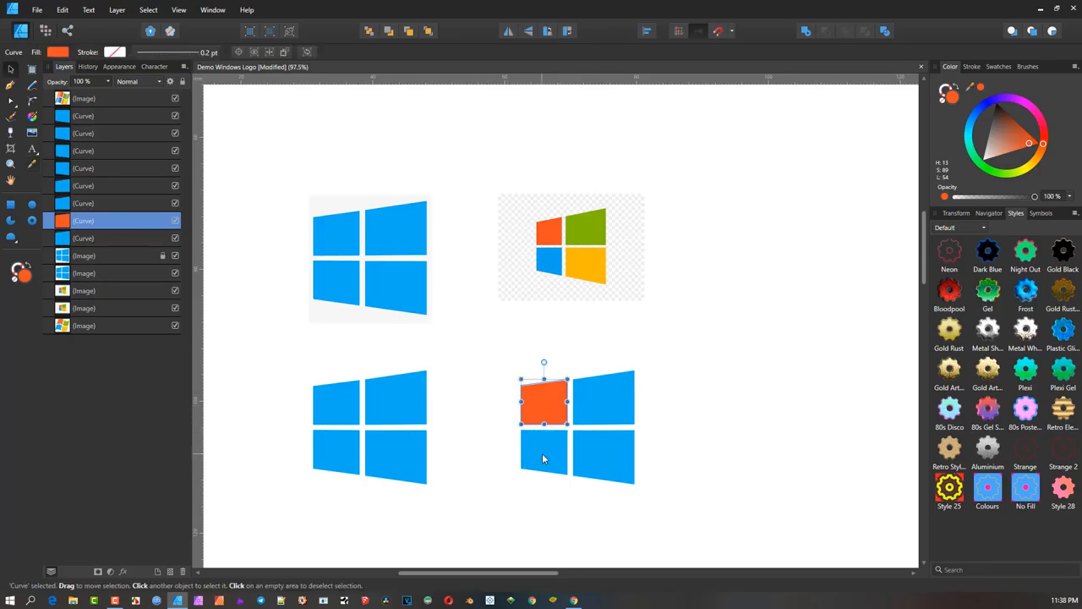
pyautogui.click(542, 458)
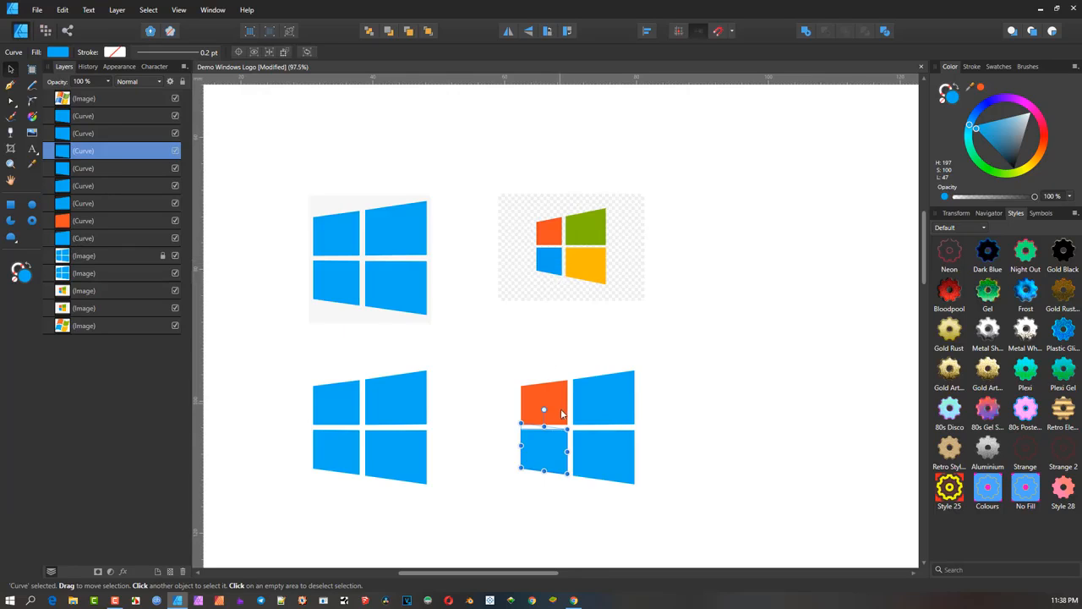
pyautogui.click(608, 396)
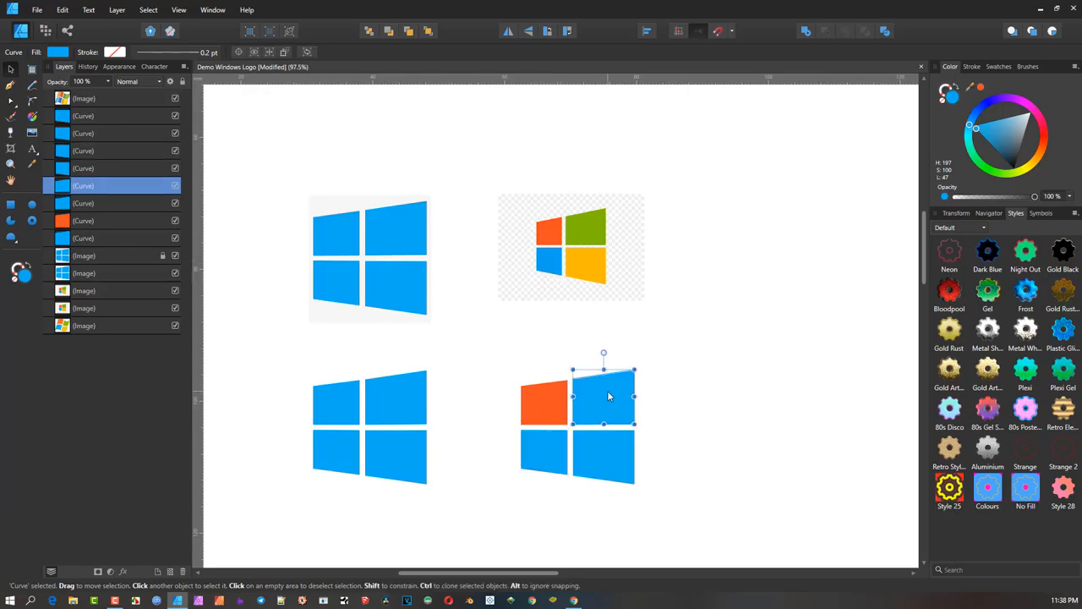
pyautogui.press('i')
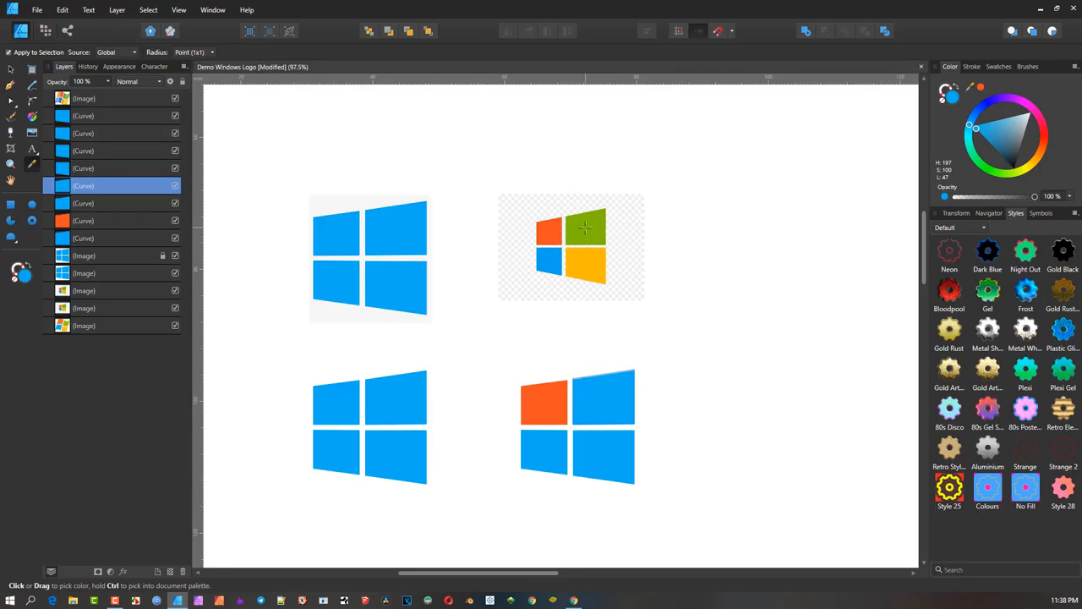
pyautogui.click(584, 226)
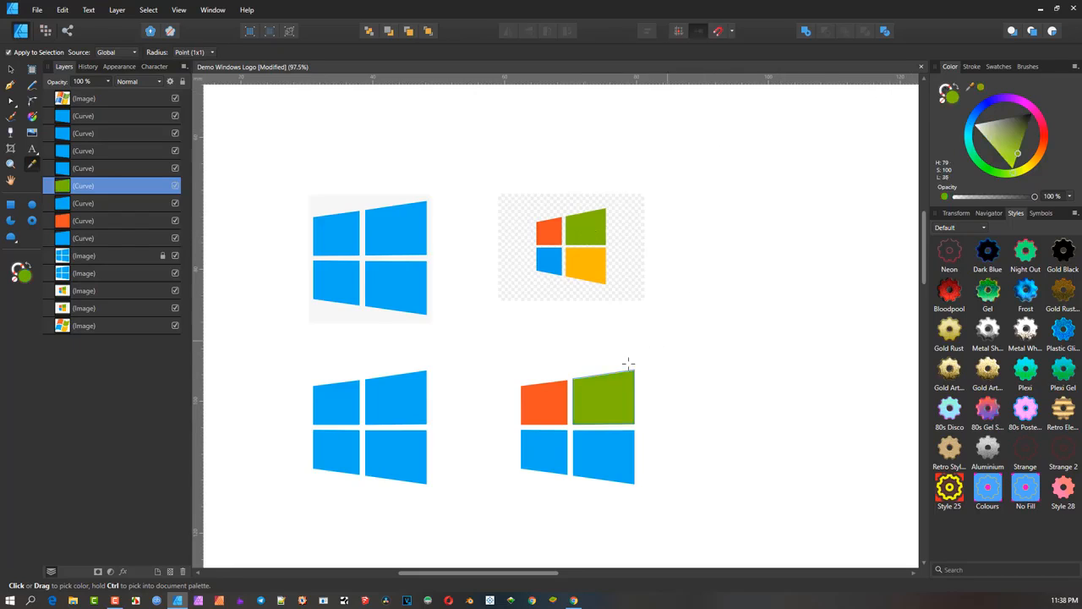
# Step: Fill the copied logo's lower-right pane with yellow sampled from the four-colour reference
pyautogui.press('v')
pyautogui.click(601, 461)
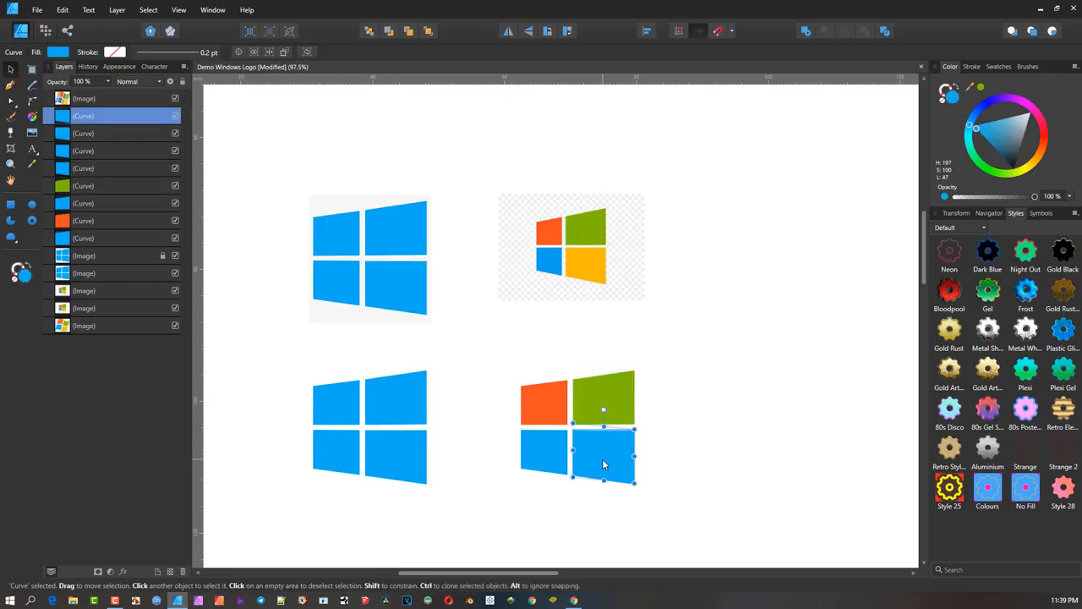
pyautogui.press('i')
pyautogui.click(587, 266)
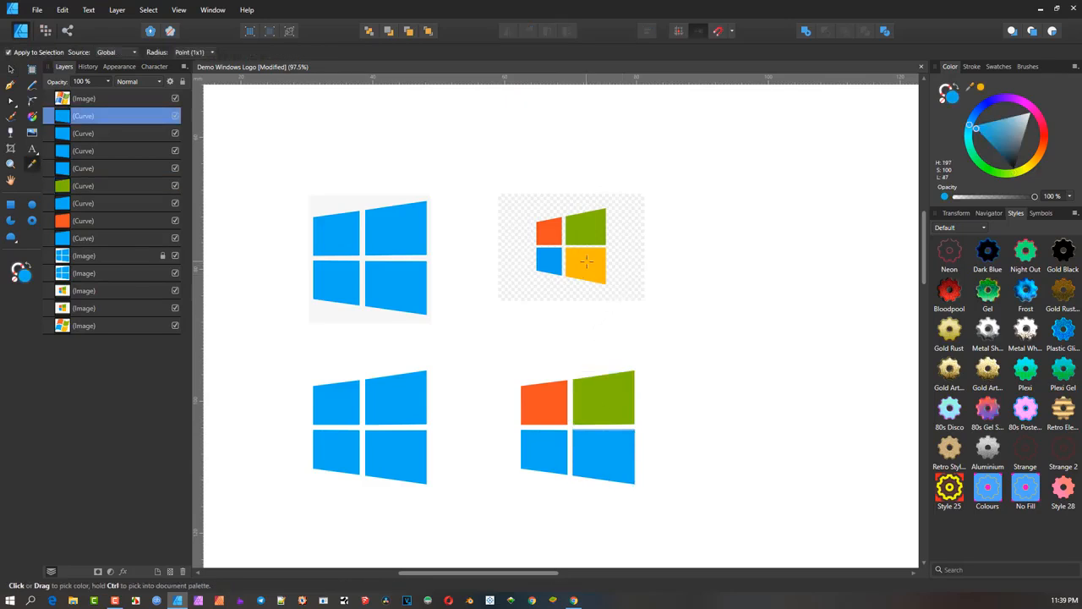
# Step: Duplicate the flat wavy Windows logo image down beside the four-colour reference and lock the copy
pyautogui.scroll(-3, 583, 324)
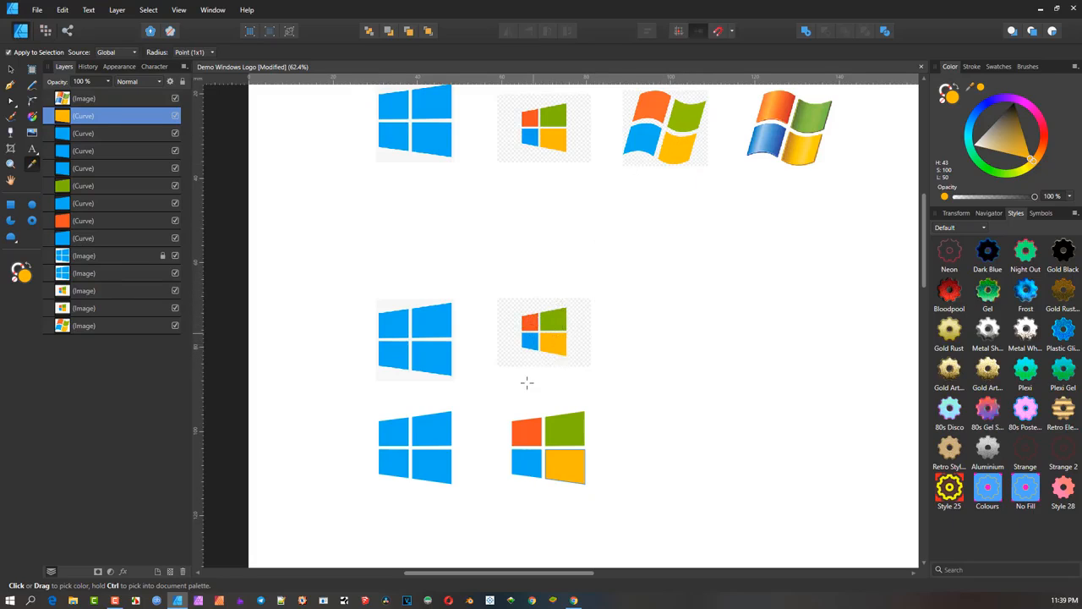
pyautogui.moveTo(631, 246); pyautogui.dragTo(605, 257)
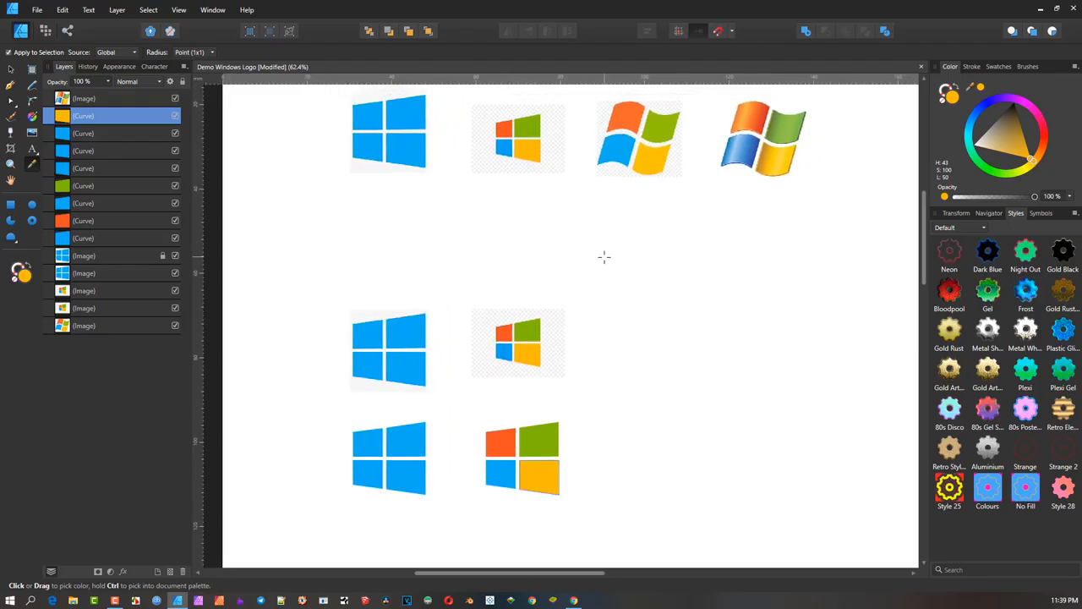
pyautogui.click(10, 69)
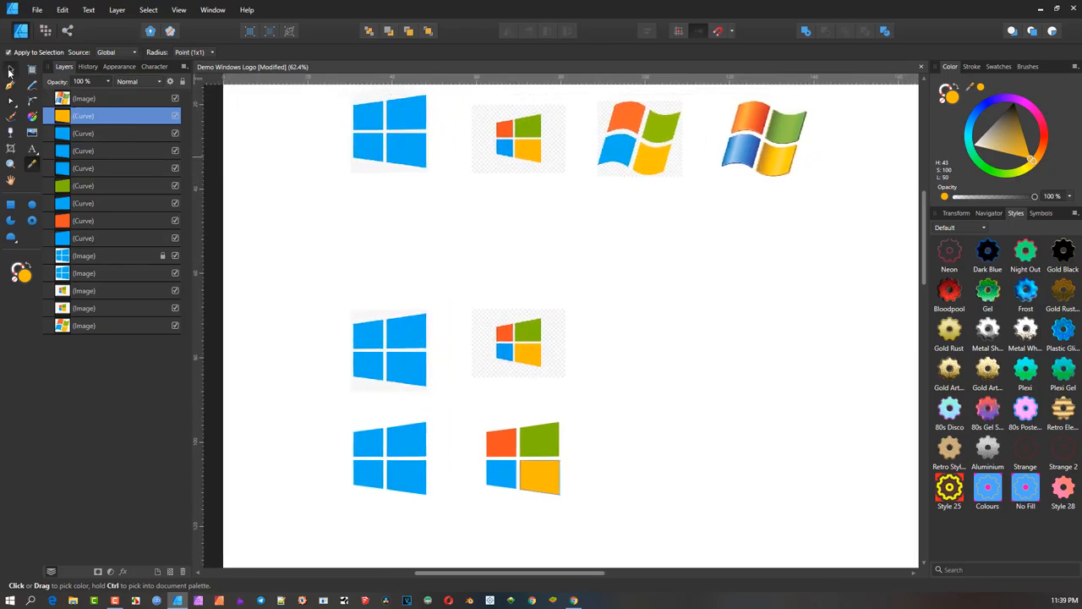
pyautogui.click(639, 142)
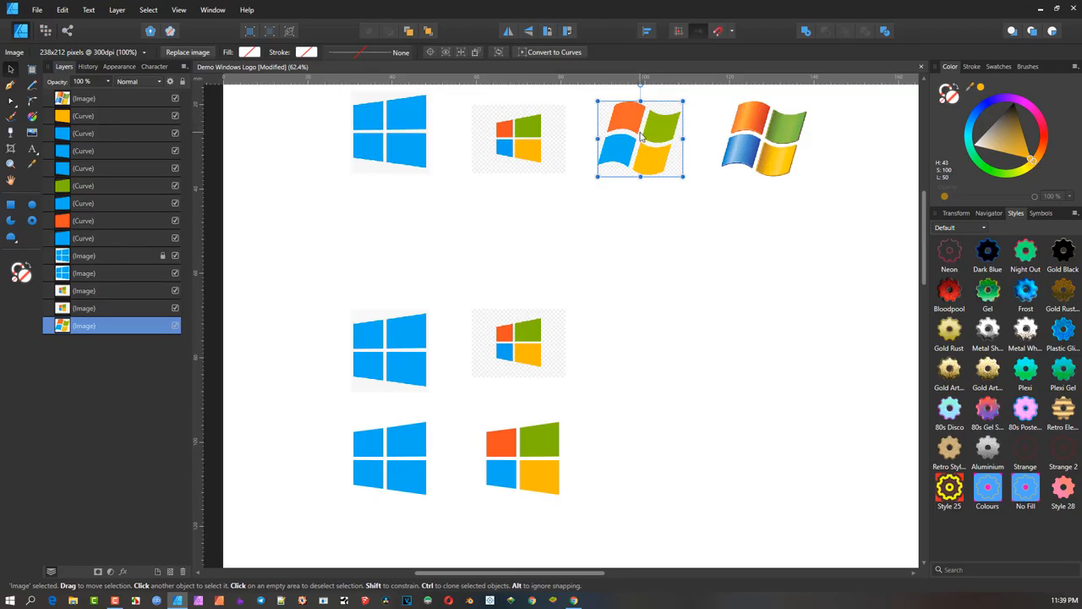
pyautogui.moveTo(640, 137); pyautogui.dragTo(640, 338)
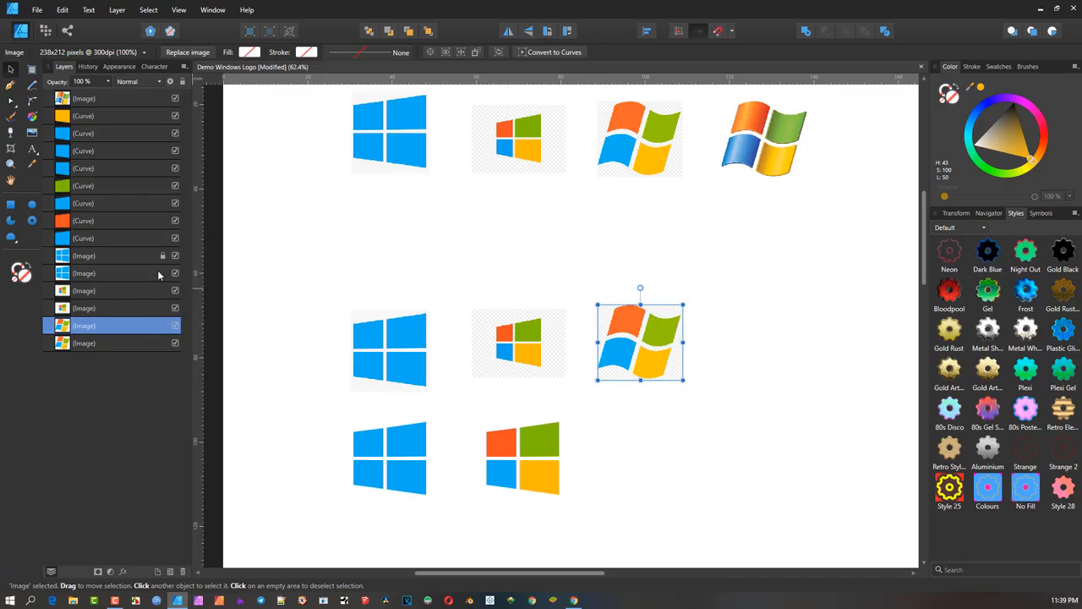
pyautogui.click(182, 81)
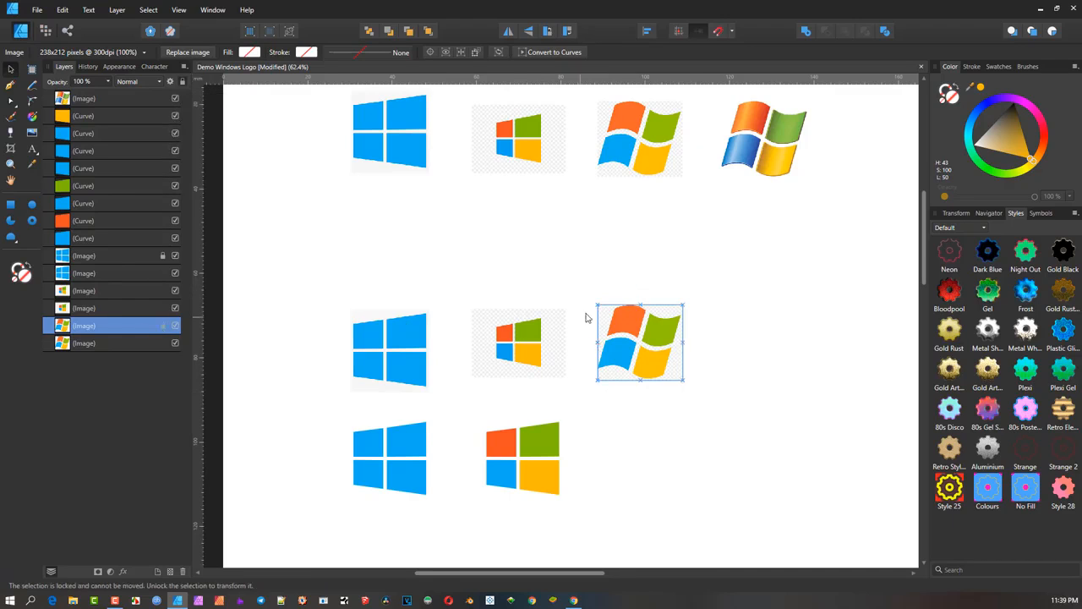
# Step: Trace the locked wavy logo's orange pane with the Pen tool as a closed four-corner shape with straight sides
pyautogui.scroll(2, 644, 311)
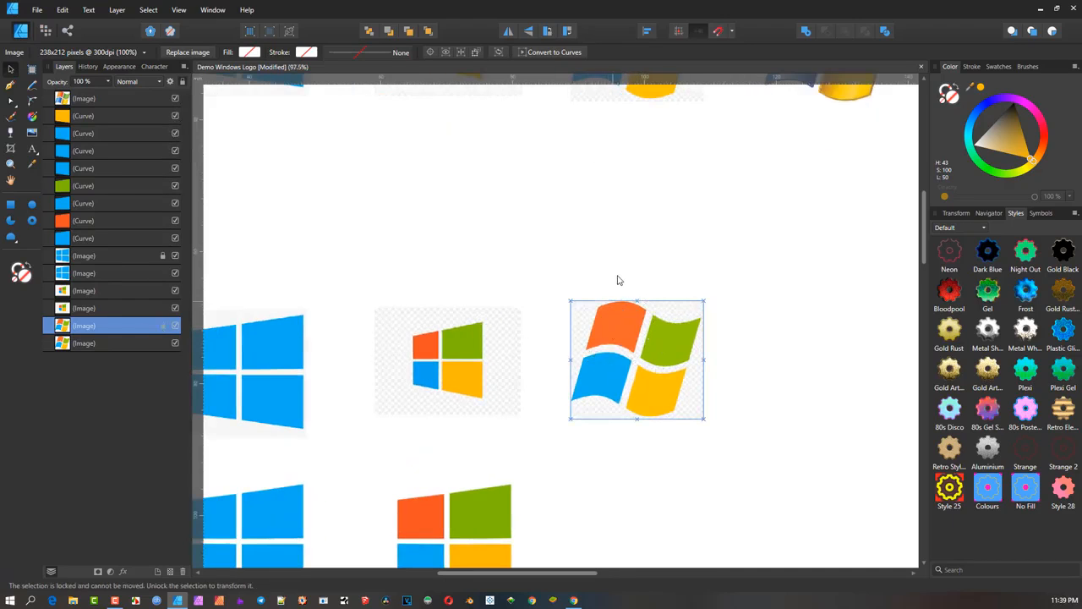
pyautogui.moveTo(613, 332); pyautogui.dragTo(532, 326)
pyautogui.scroll(3, 567, 342)
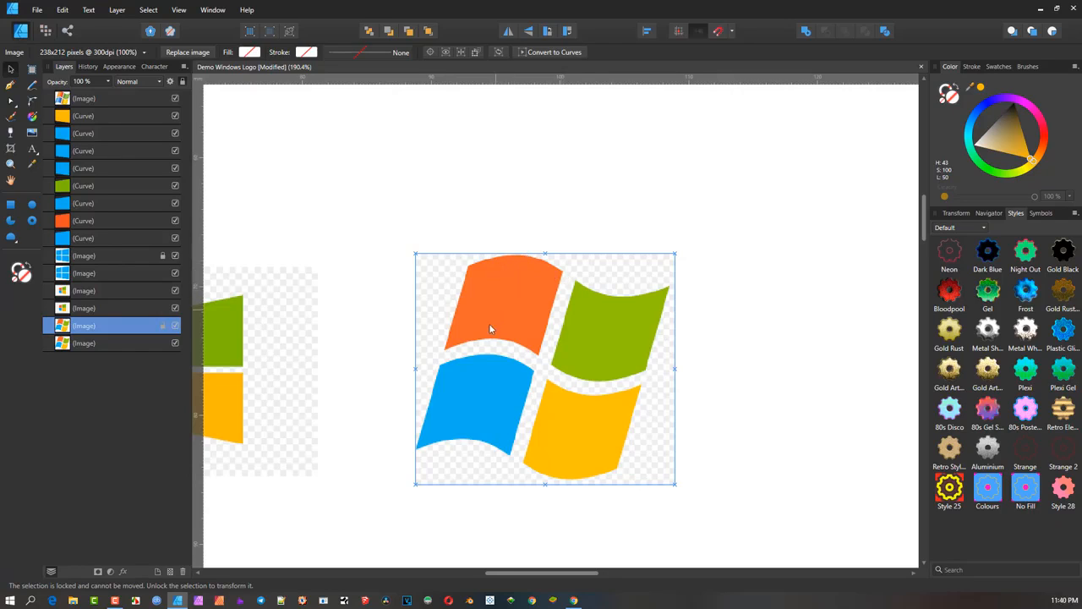
pyautogui.click(11, 86)
pyautogui.scroll(3, 430, 259)
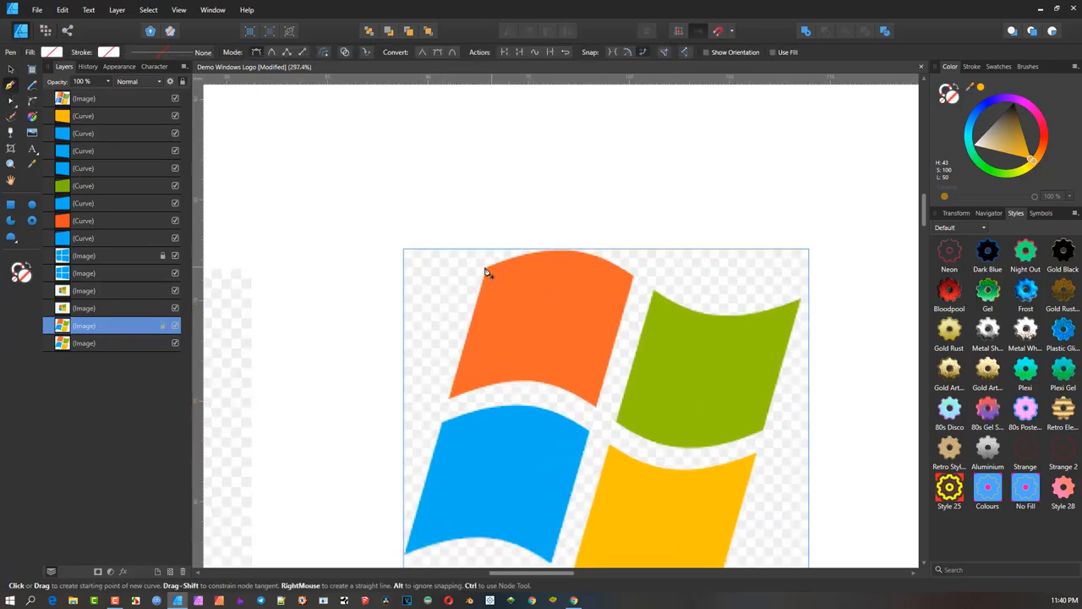
pyautogui.click(488, 268)
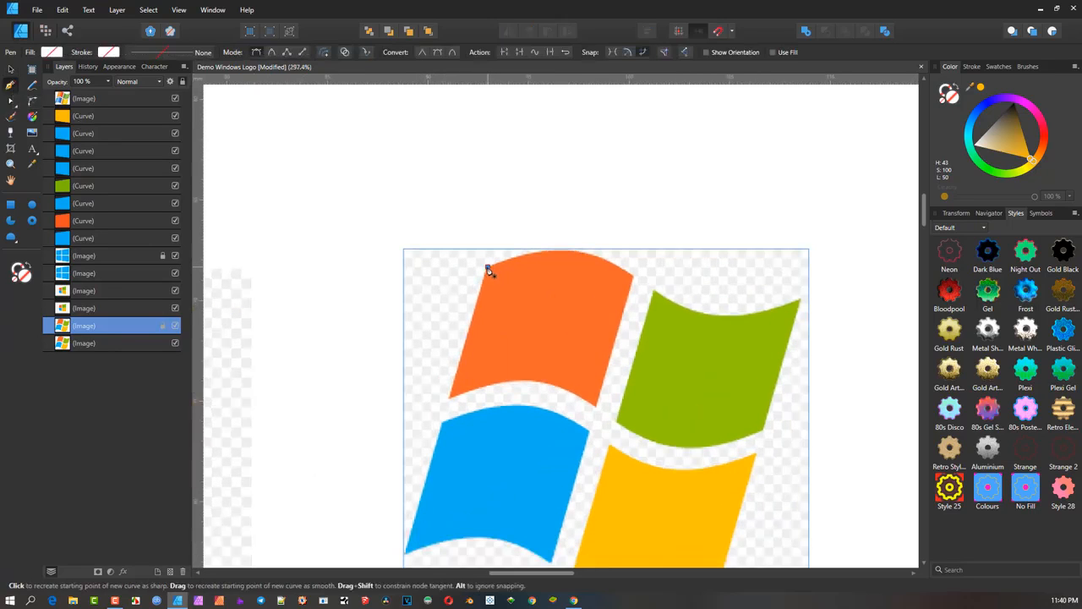
pyautogui.click(449, 398)
pyautogui.click(595, 405)
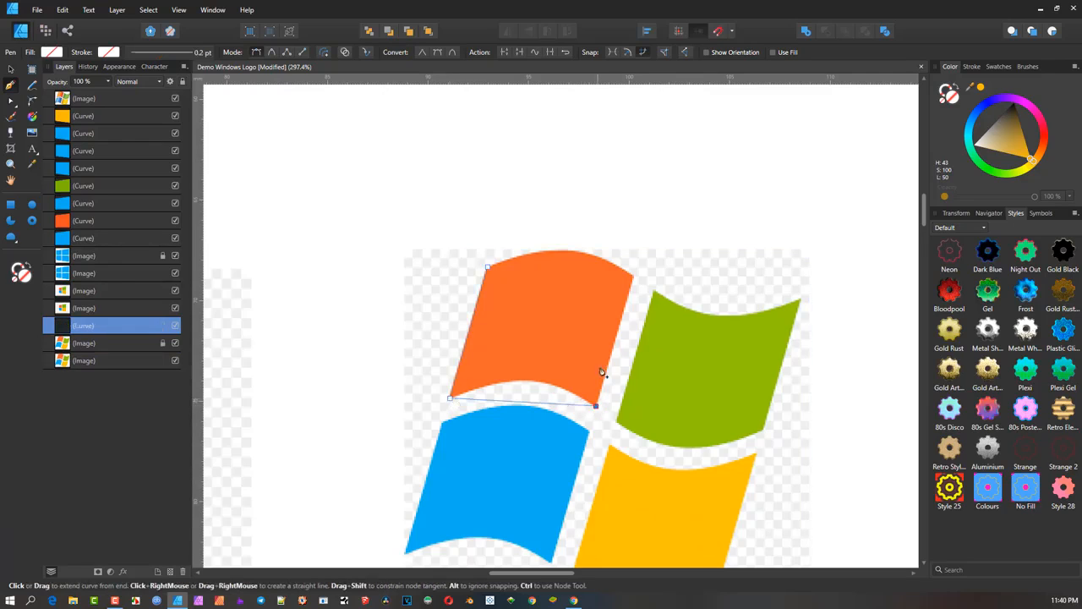
pyautogui.click(634, 276)
pyautogui.click(487, 268)
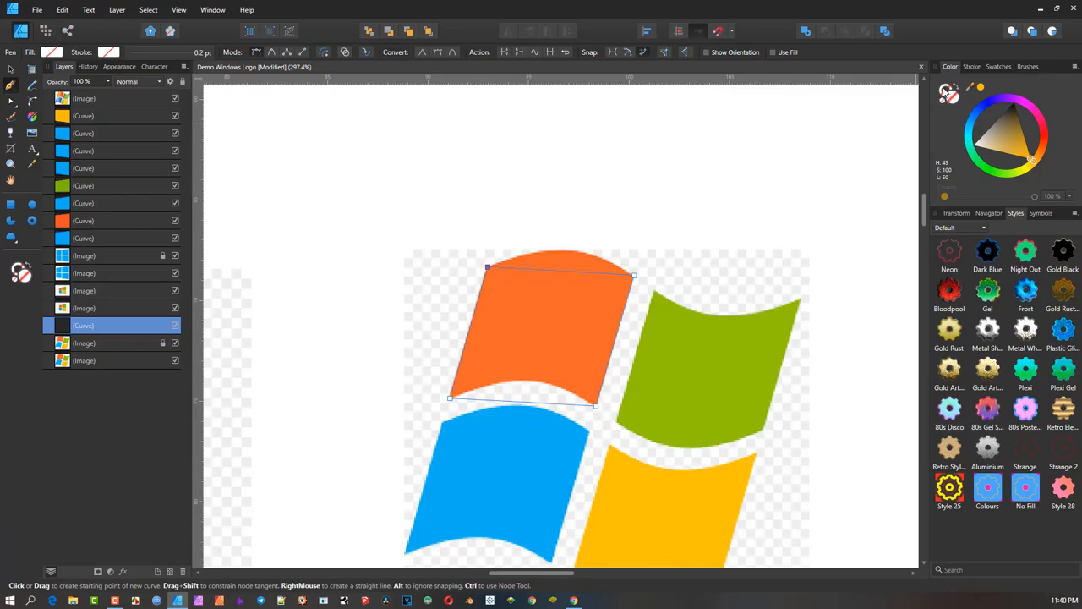
# Step: Give the traced orange pane shape a black stroke, leaving it without a fill
pyautogui.click(946, 94)
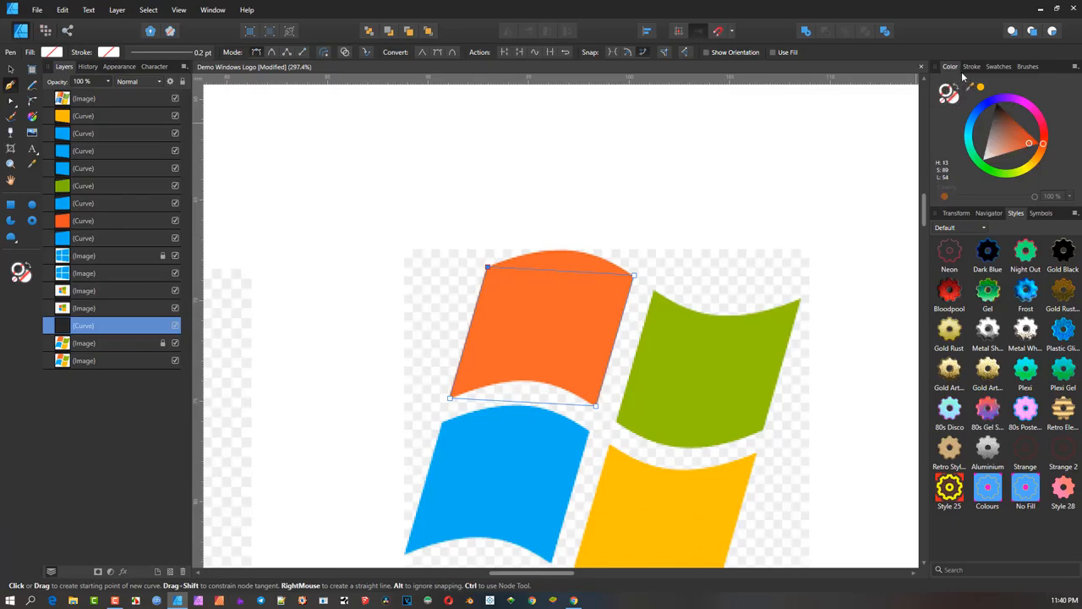
pyautogui.click(972, 68)
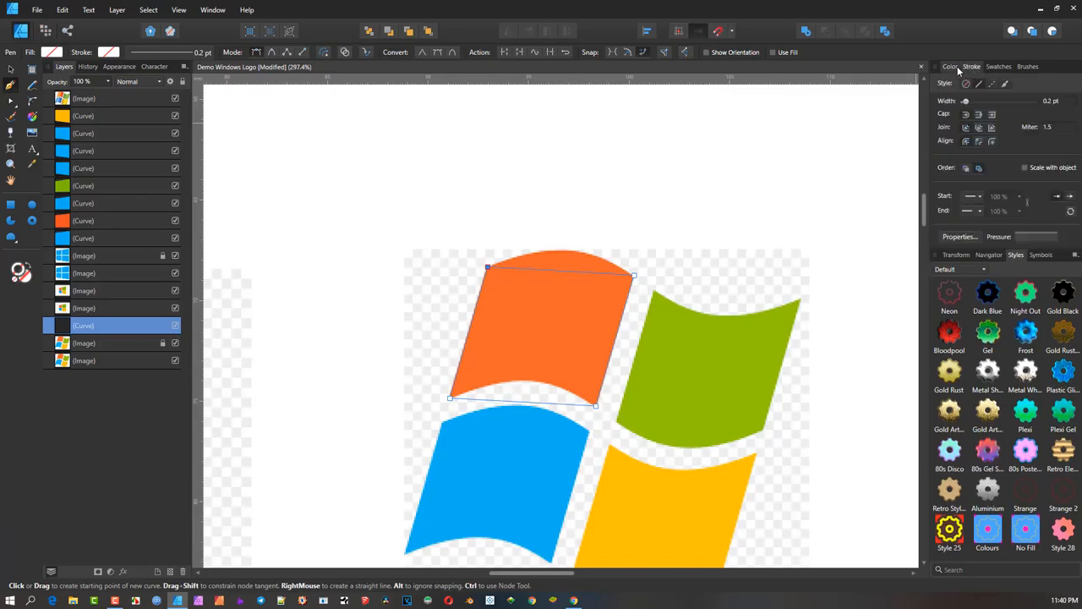
pyautogui.click(951, 67)
pyautogui.click(1006, 118)
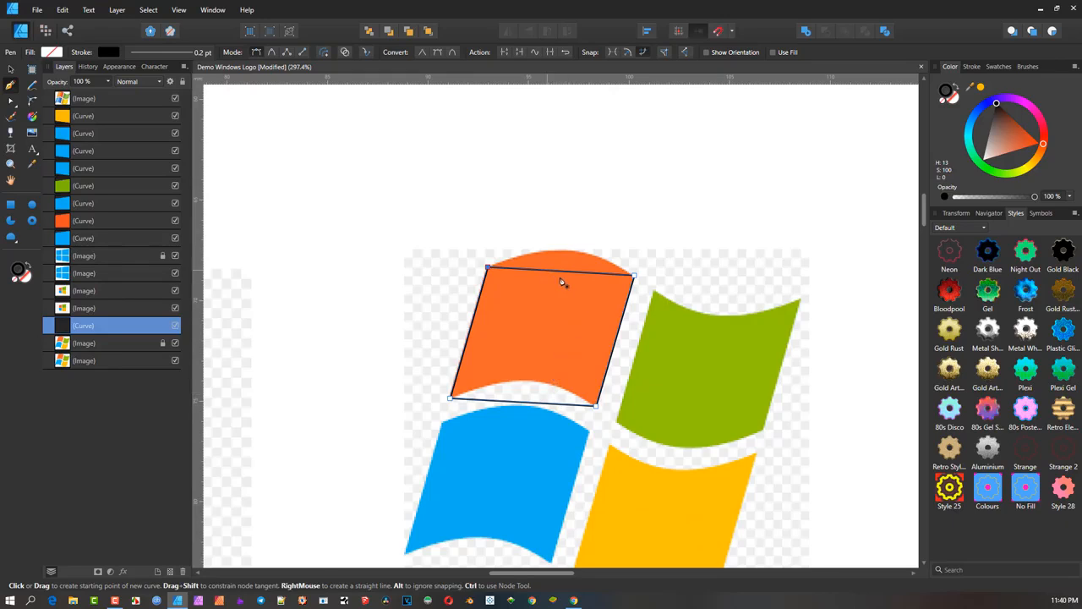
# Step: Bend the outline's top and bottom edges upward with the Node tool to follow the orange pane's curves
pyautogui.press('a')
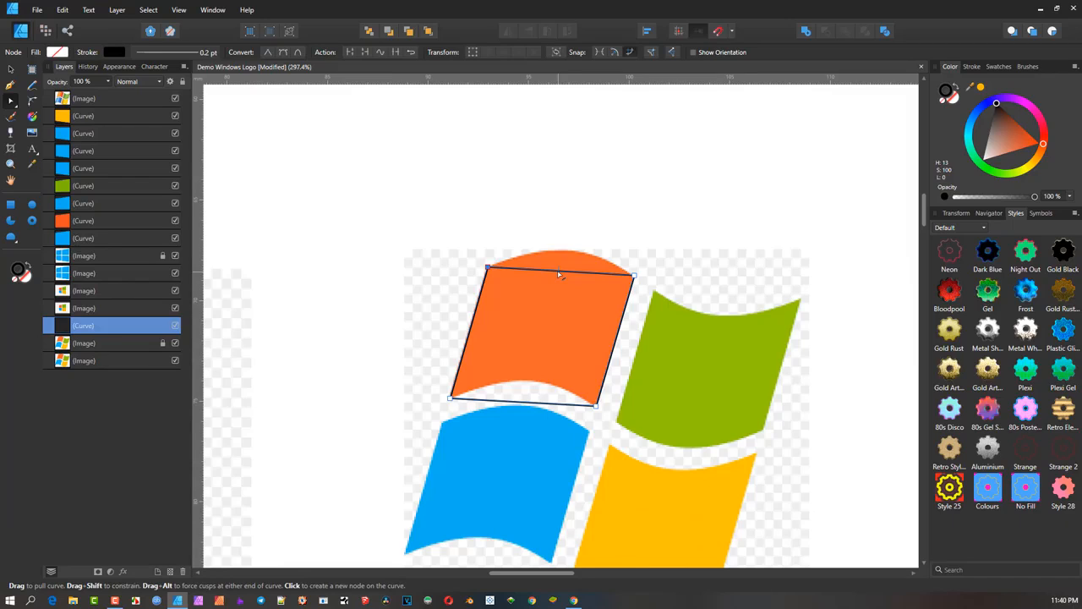
pyautogui.moveTo(558, 273); pyautogui.dragTo(565, 254)
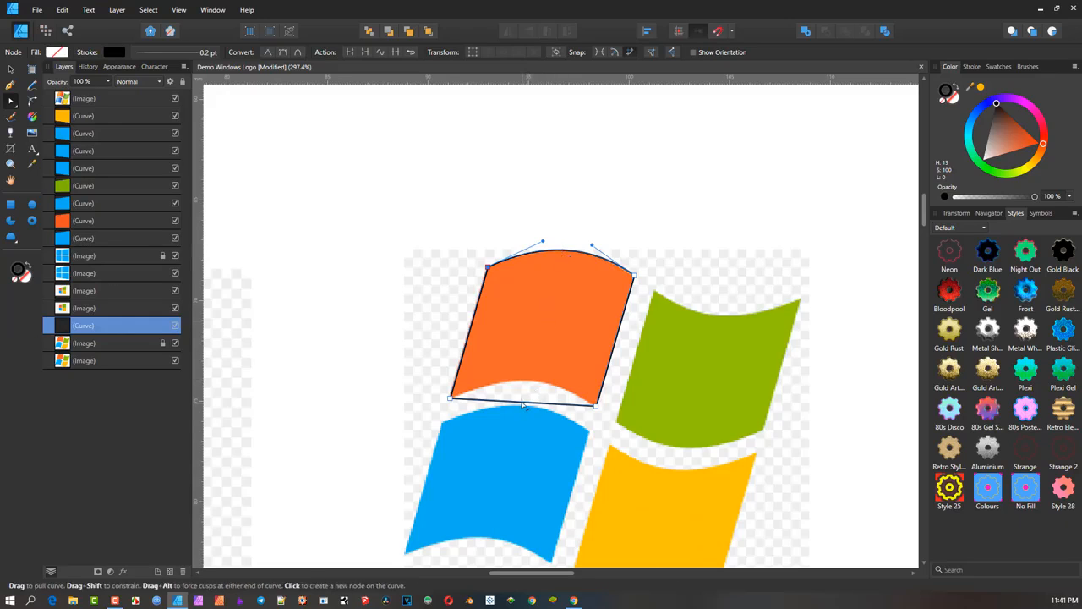
pyautogui.moveTo(523, 405); pyautogui.dragTo(528, 383)
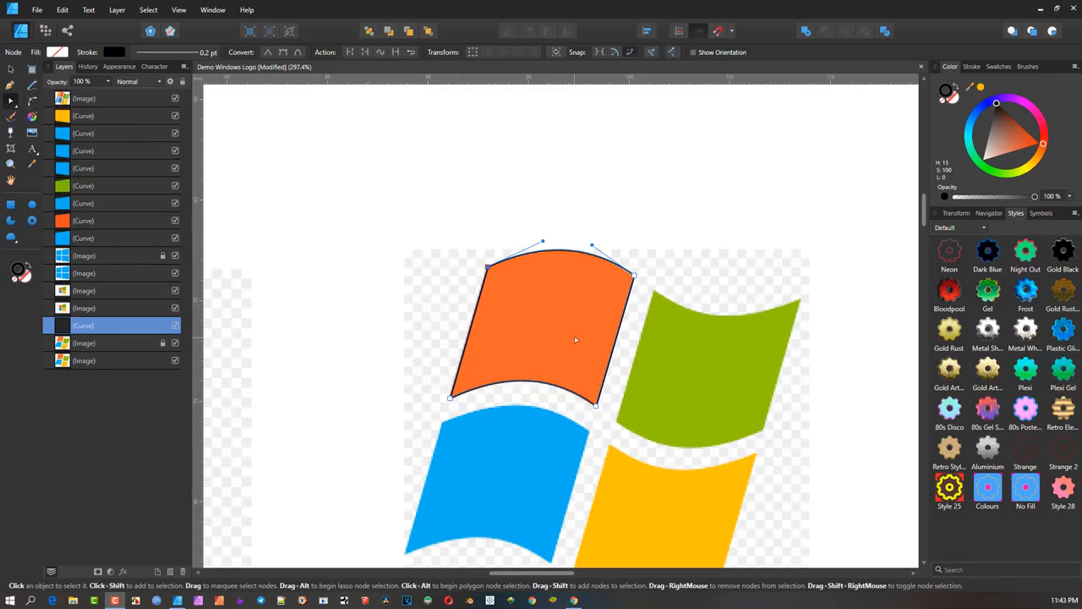
# Step: Duplicate the curved orange pane outline down onto the blue pane of the wavy logo
pyautogui.scroll(-2, 461, 294)
pyautogui.click(353, 187)
pyautogui.press('v')
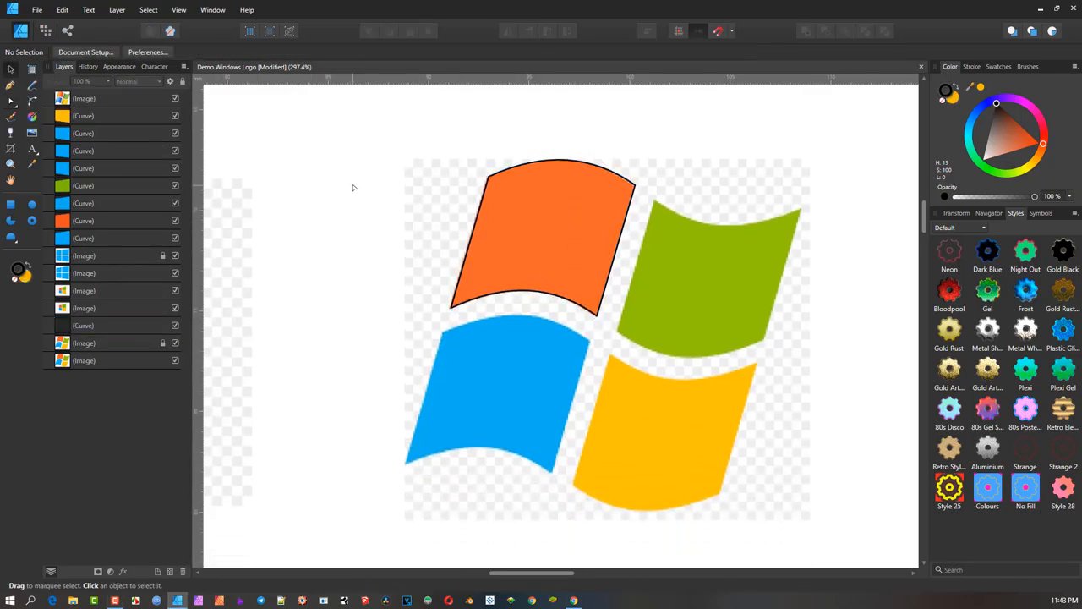
pyautogui.click(510, 168)
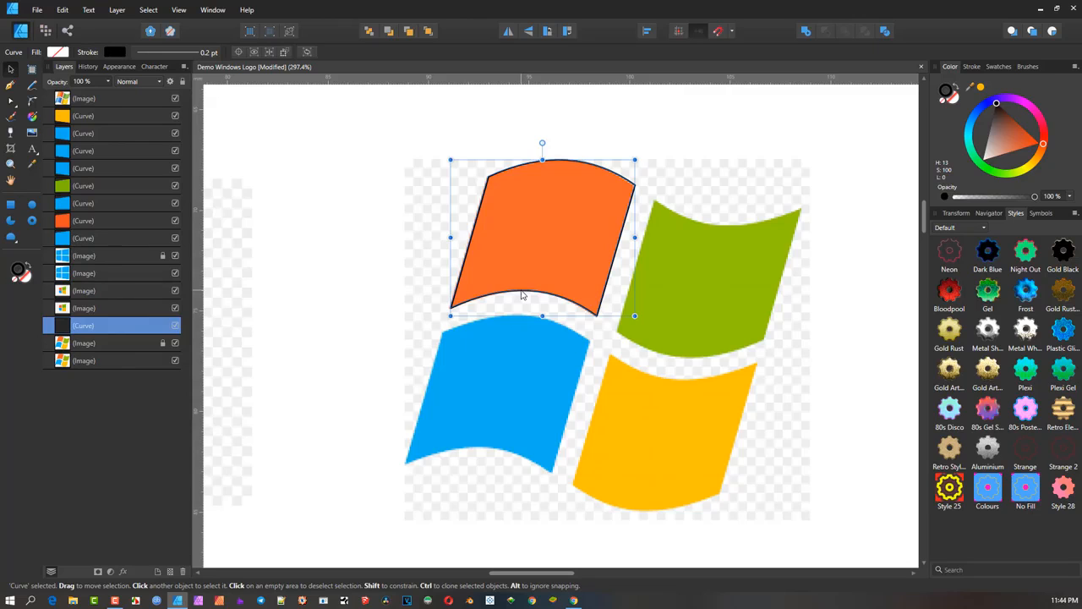
pyautogui.moveTo(521, 295); pyautogui.dragTo(476, 451)
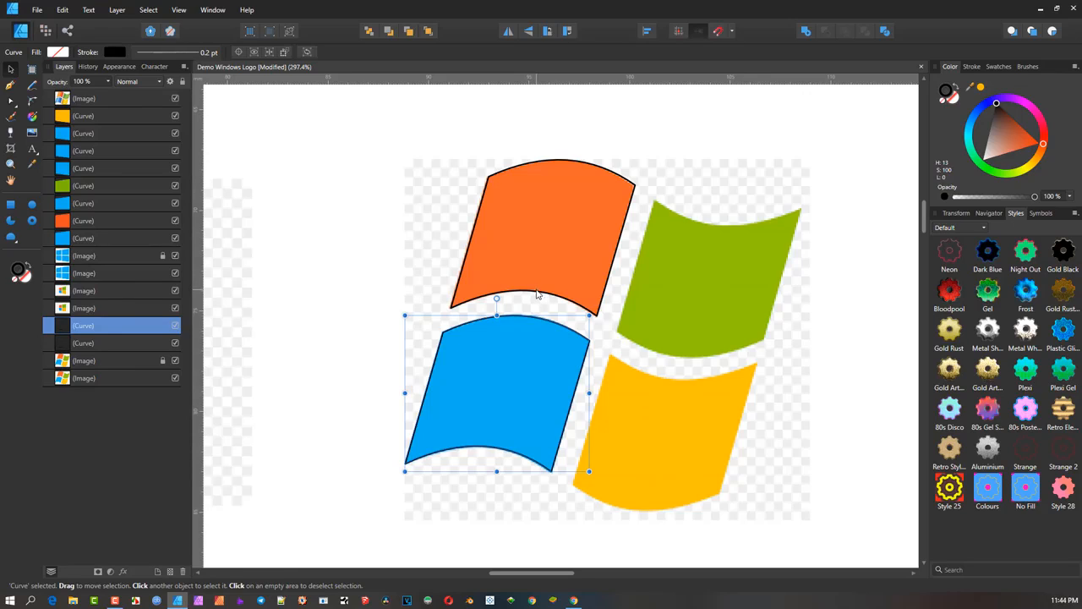
# Step: Select both the orange and blue pane outlines and duplicate them across to the green and yellow panes
pyautogui.click(494, 340)
pyautogui.click(507, 318)
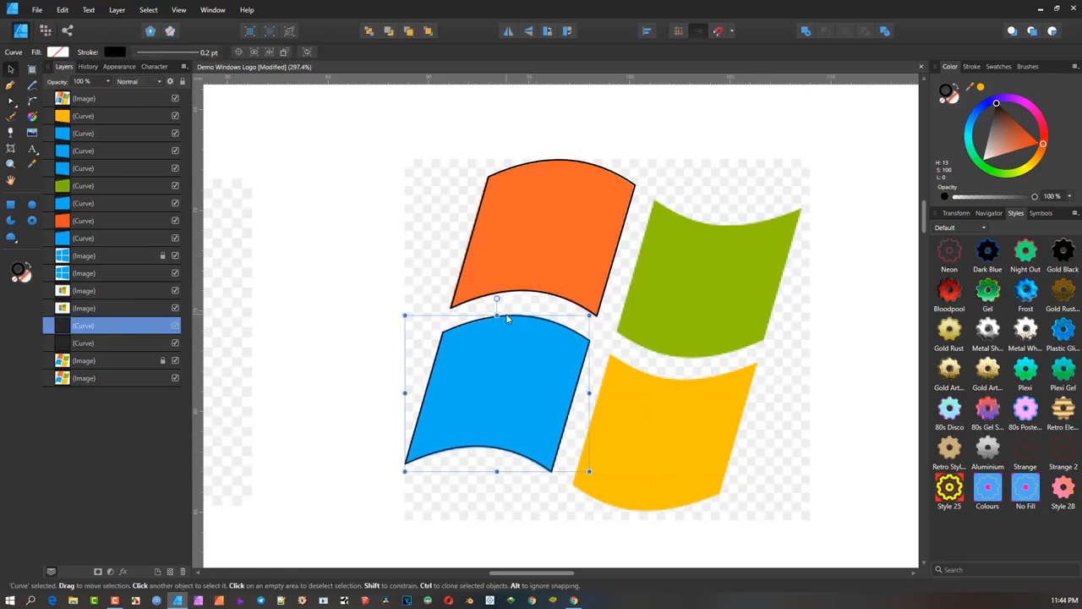
pyautogui.keyDown('shift'); pyautogui.click(542, 294); pyautogui.keyUp('shift')
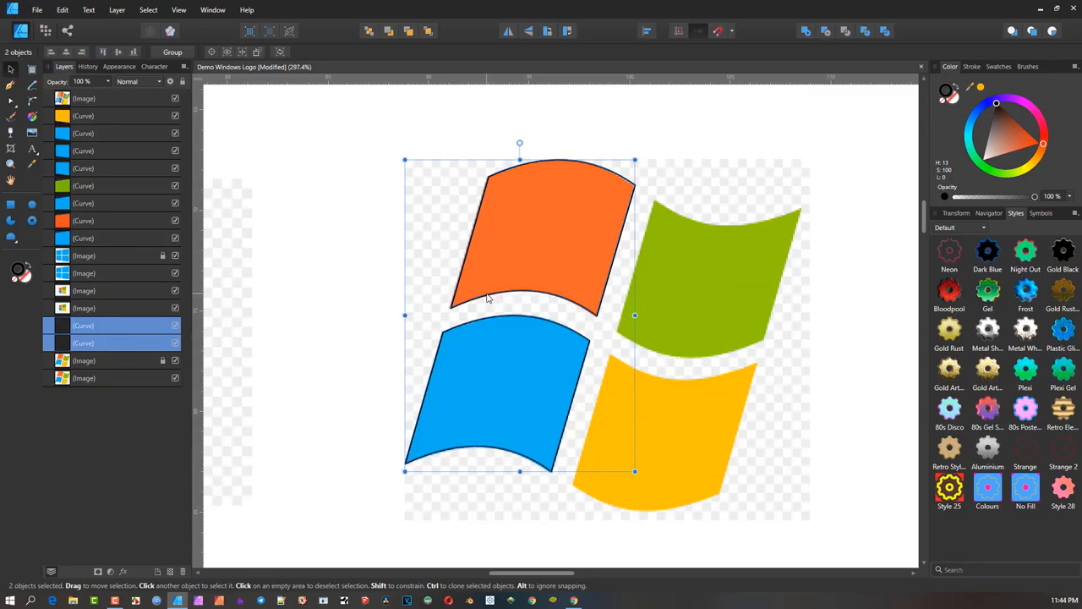
pyautogui.moveTo(487, 298); pyautogui.dragTo(655, 309)
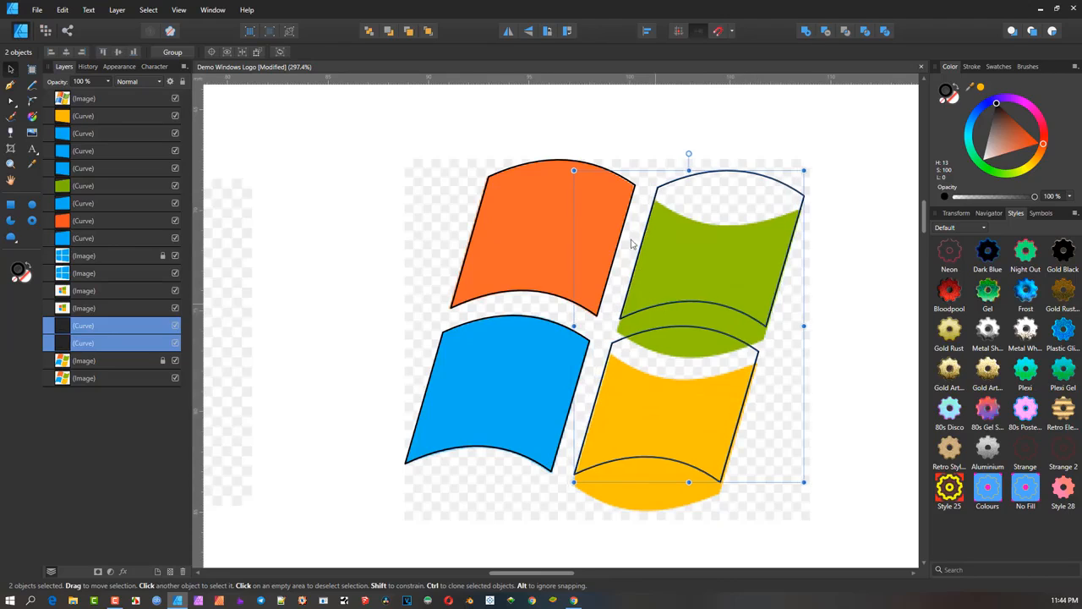
pyautogui.hotkey('ctrl', 'j')
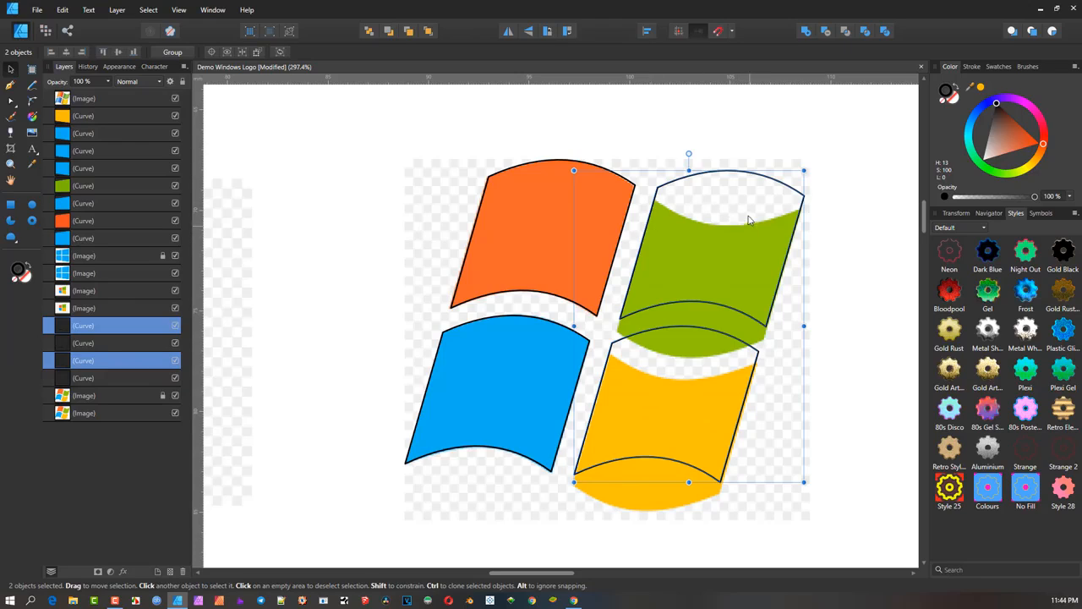
# Step: Flip the two copied outlines horizontally and vertically, and move them down to fit the green and yellow panes
pyautogui.click(507, 32)
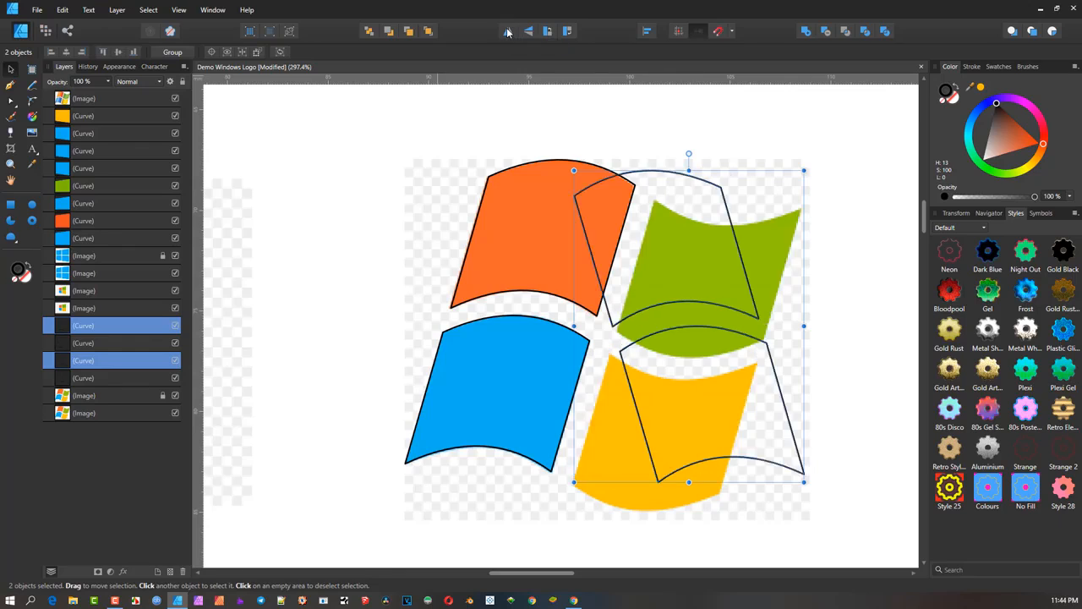
pyautogui.click(527, 31)
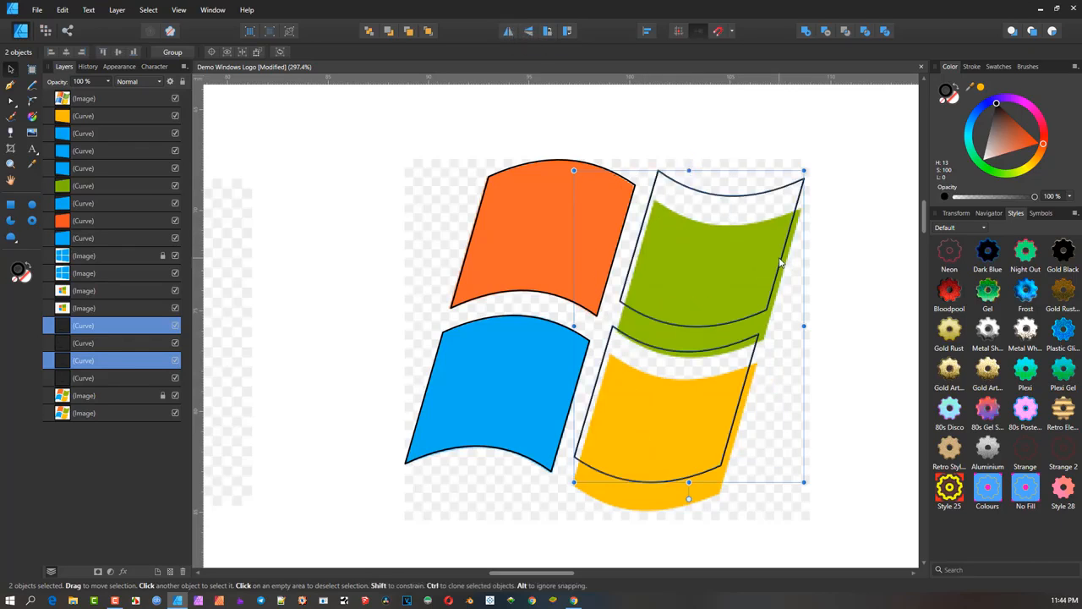
pyautogui.moveTo(779, 265); pyautogui.dragTo(778, 291)
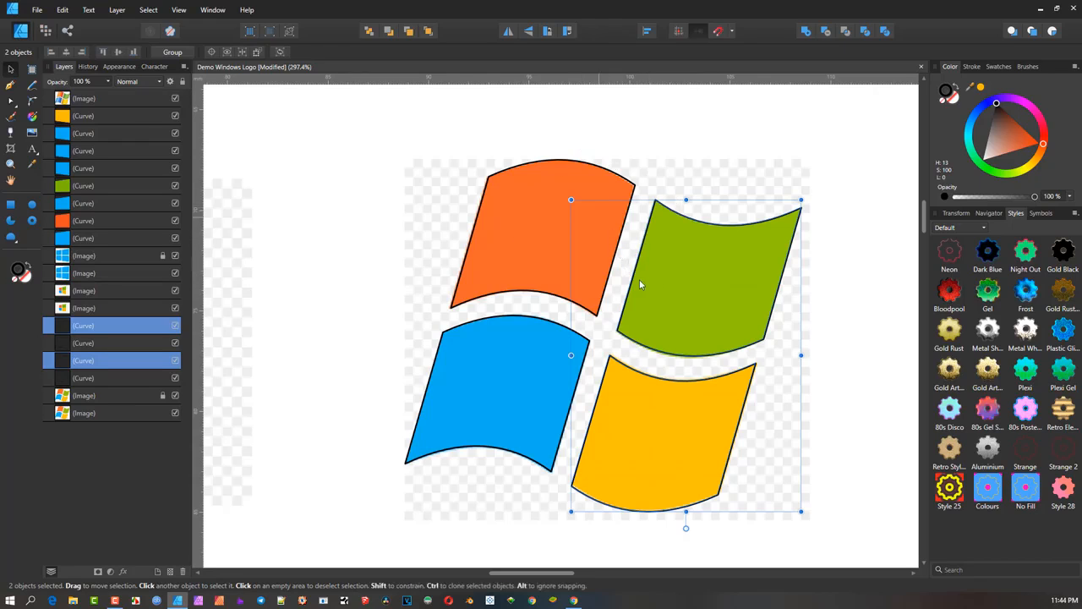
pyautogui.moveTo(657, 303); pyautogui.dragTo(616, 316)
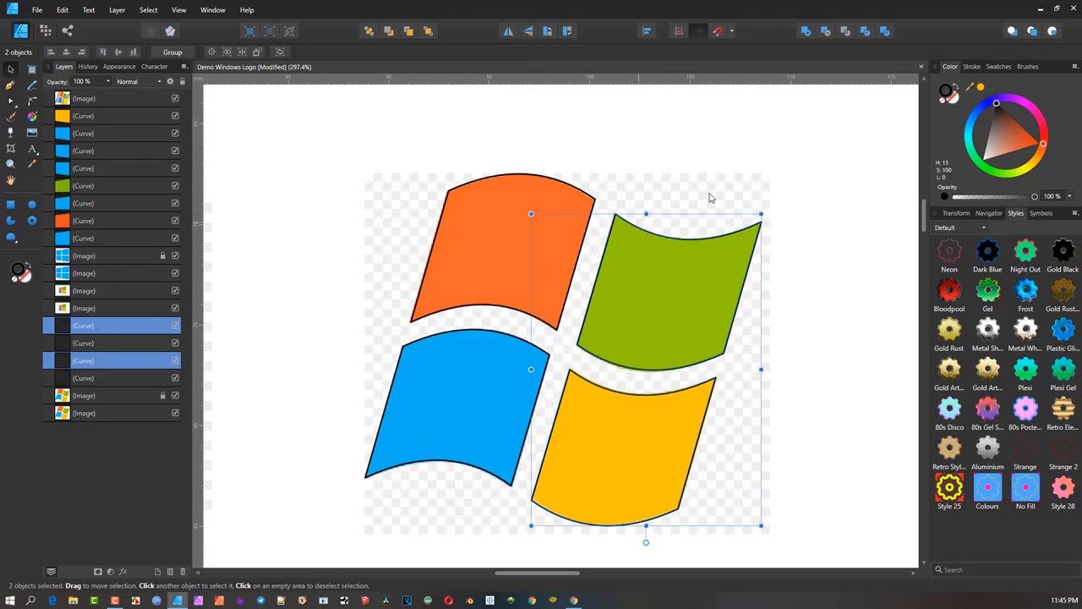
pyautogui.scroll(-3, 355, 305)
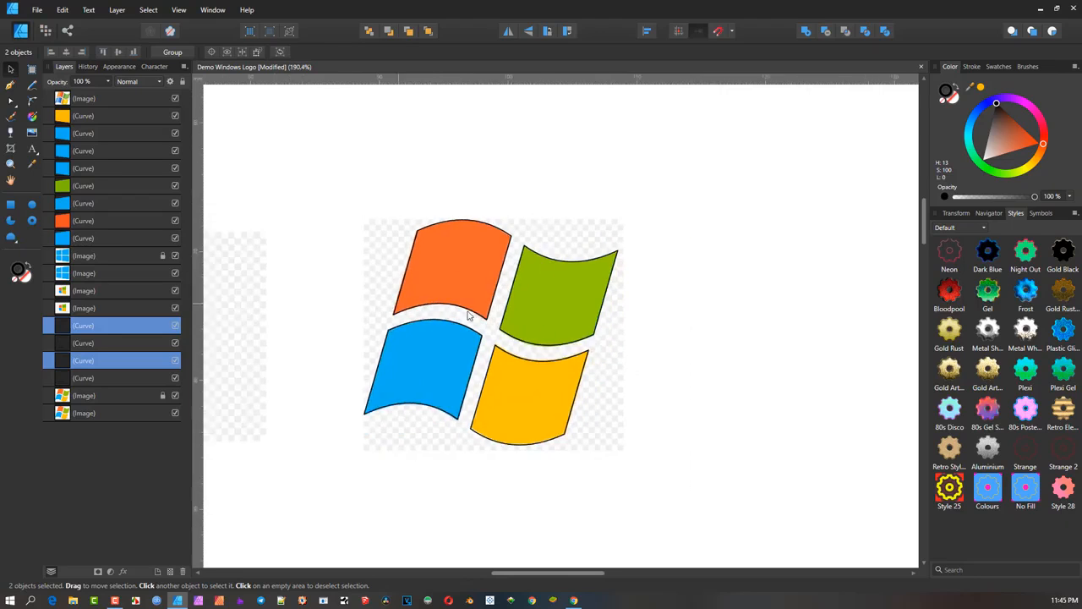
pyautogui.hscroll(-3, 330, 298)
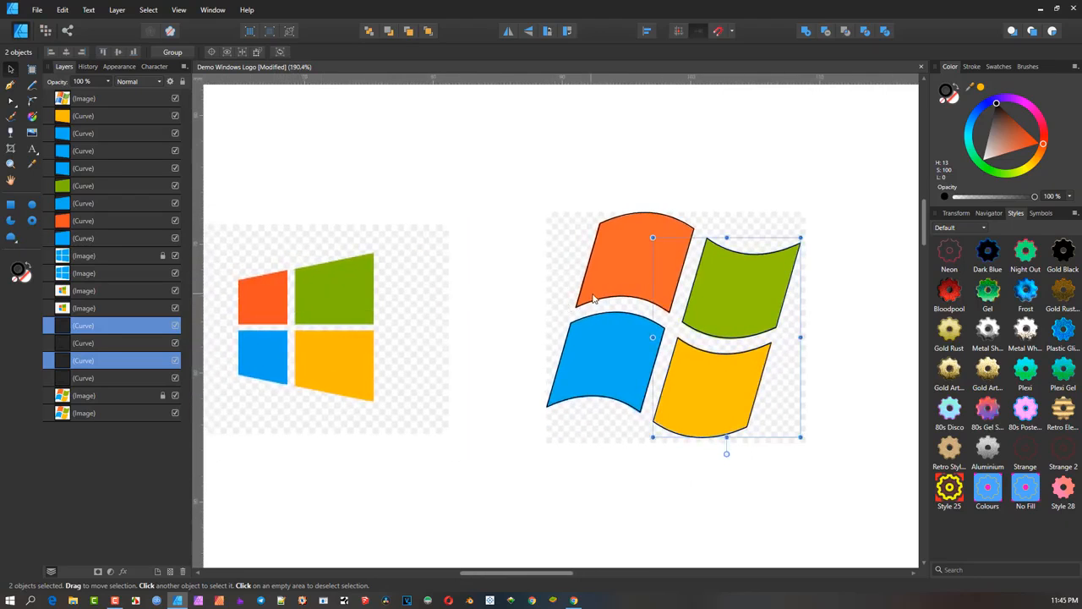
pyautogui.moveTo(589, 300); pyautogui.dragTo(478, 369)
pyautogui.scroll(3, 553, 325)
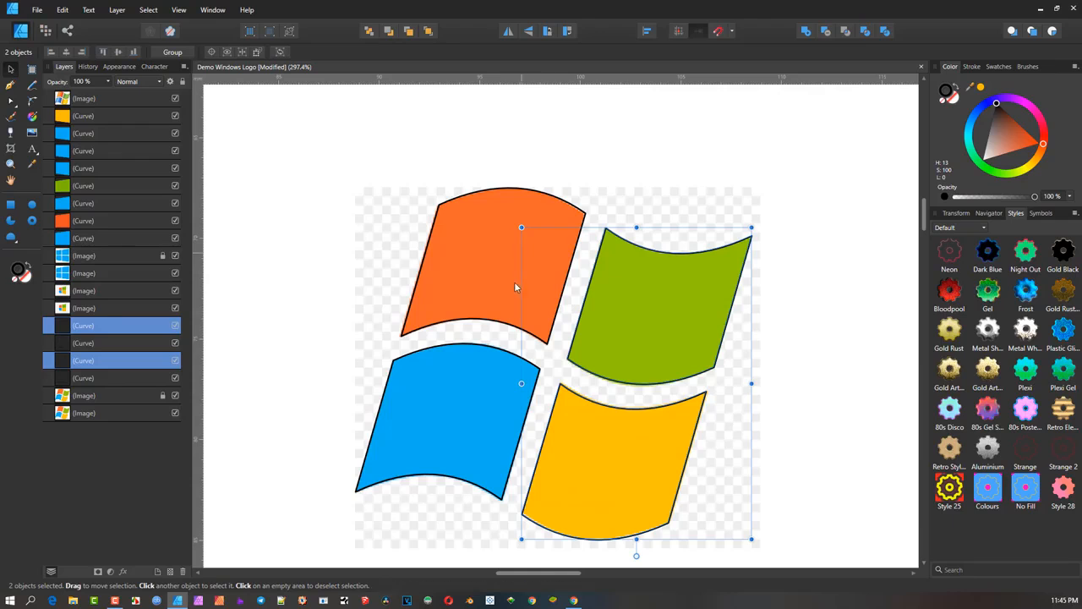
pyautogui.scroll(-4, 644, 309)
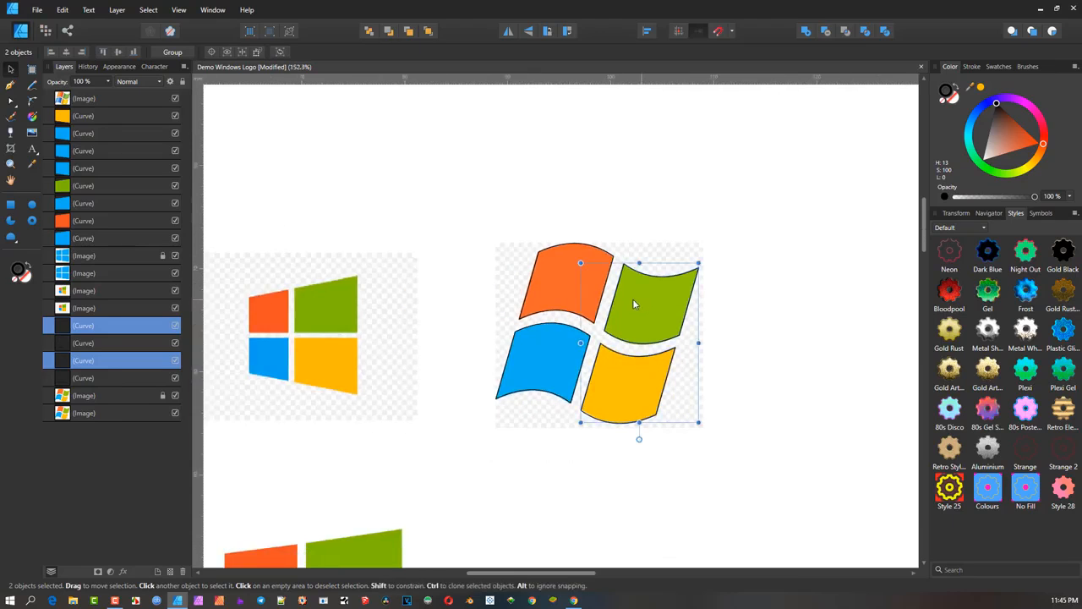
# Step: Select the wavy logo's four pane outlines without the locked image and move them to the empty area directly below the reference
pyautogui.moveTo(465, 244); pyautogui.dragTo(749, 437)
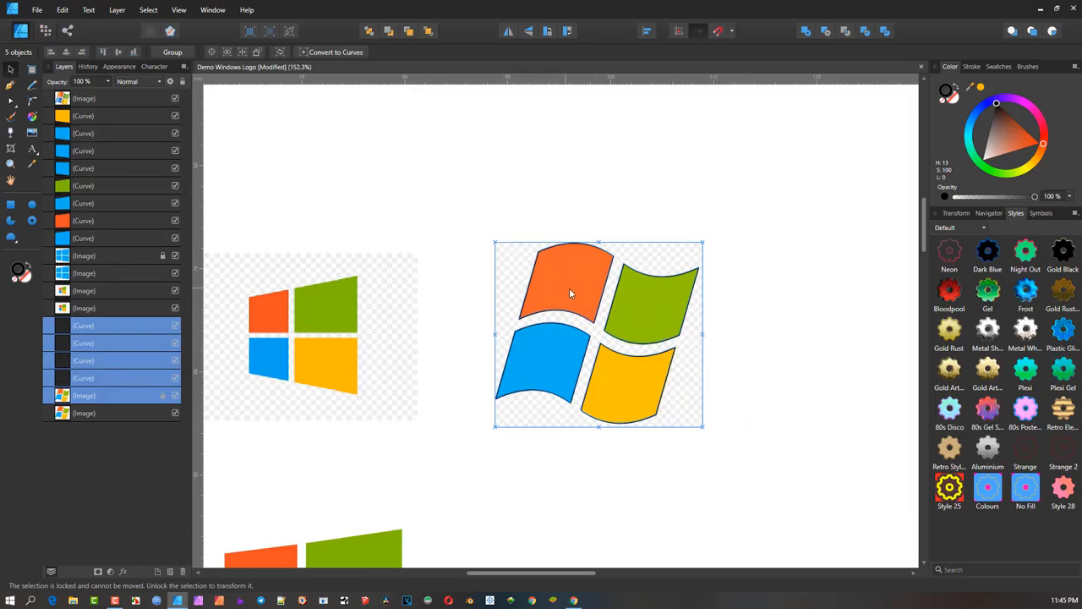
pyautogui.scroll(-3, 568, 292)
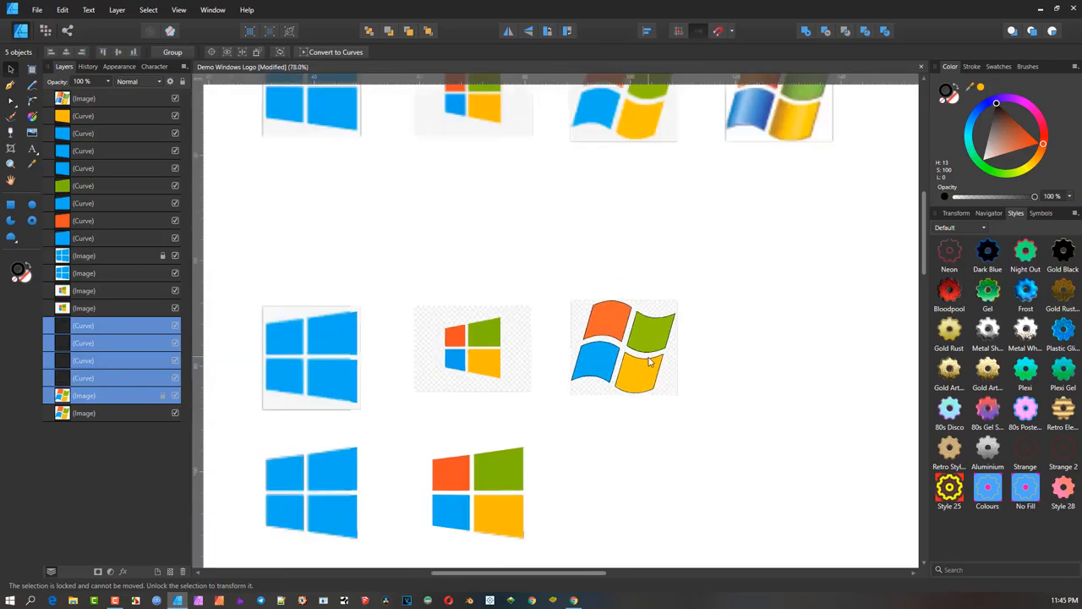
pyautogui.moveTo(565, 259); pyautogui.dragTo(565, 319)
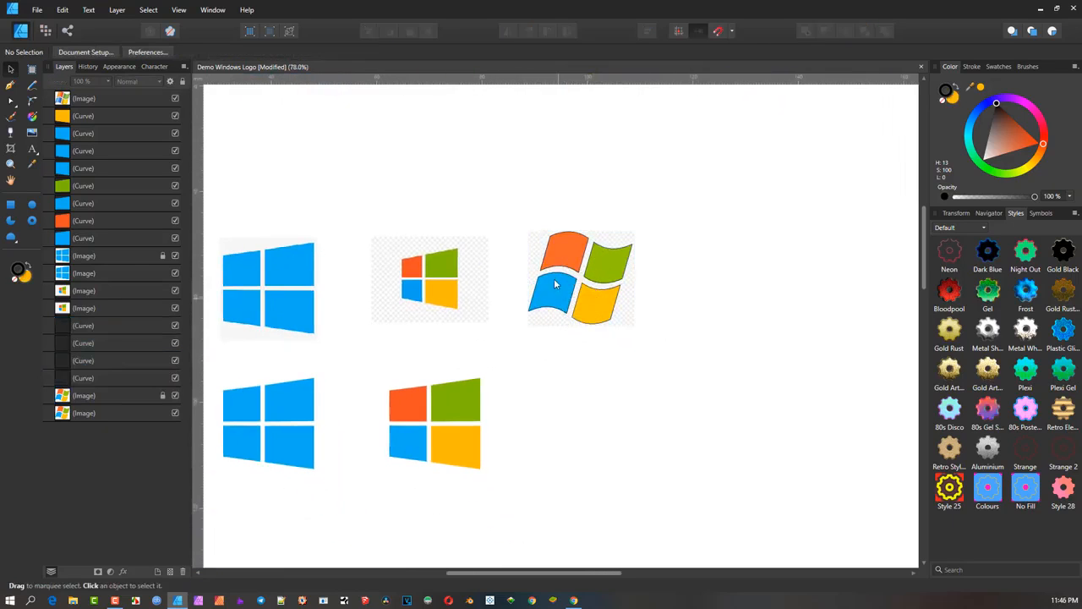
pyautogui.moveTo(495, 221); pyautogui.dragTo(644, 342)
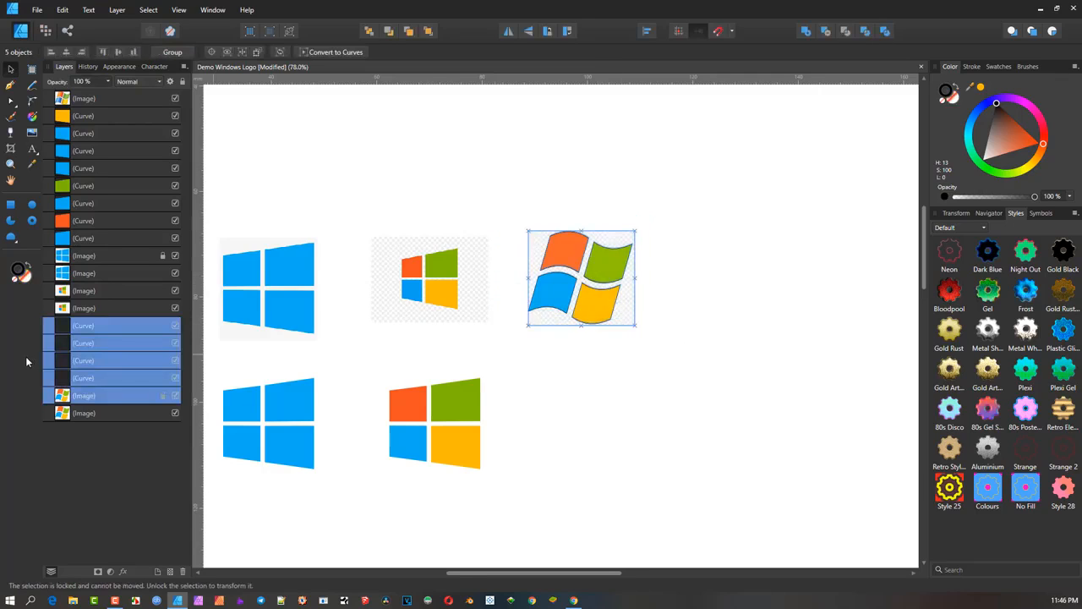
pyautogui.keyDown('ctrl'); pyautogui.click(84, 398); pyautogui.keyUp('ctrl')
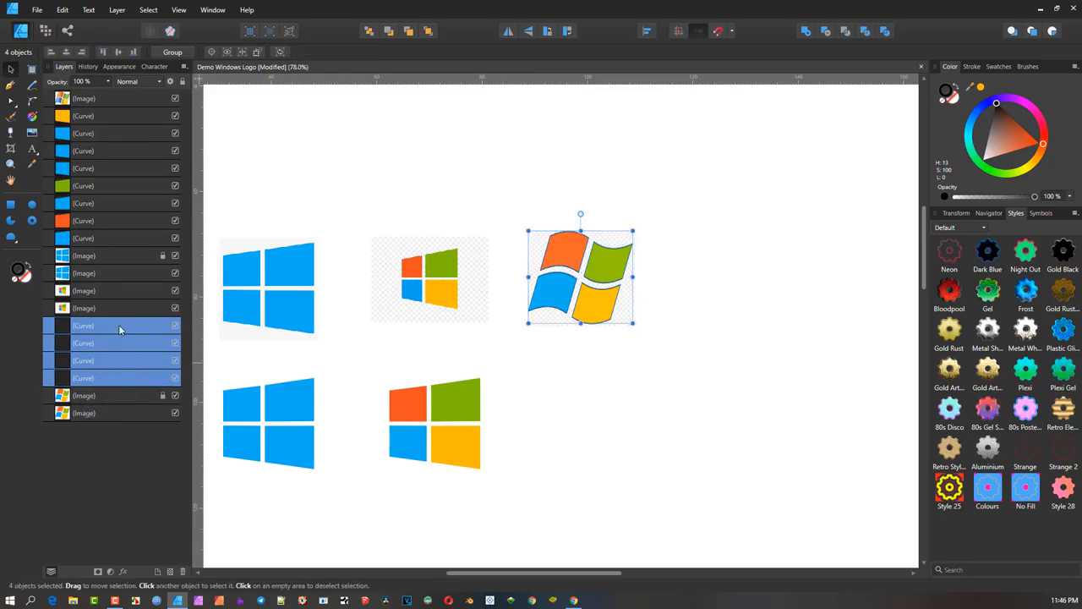
pyautogui.moveTo(564, 243); pyautogui.dragTo(552, 394)
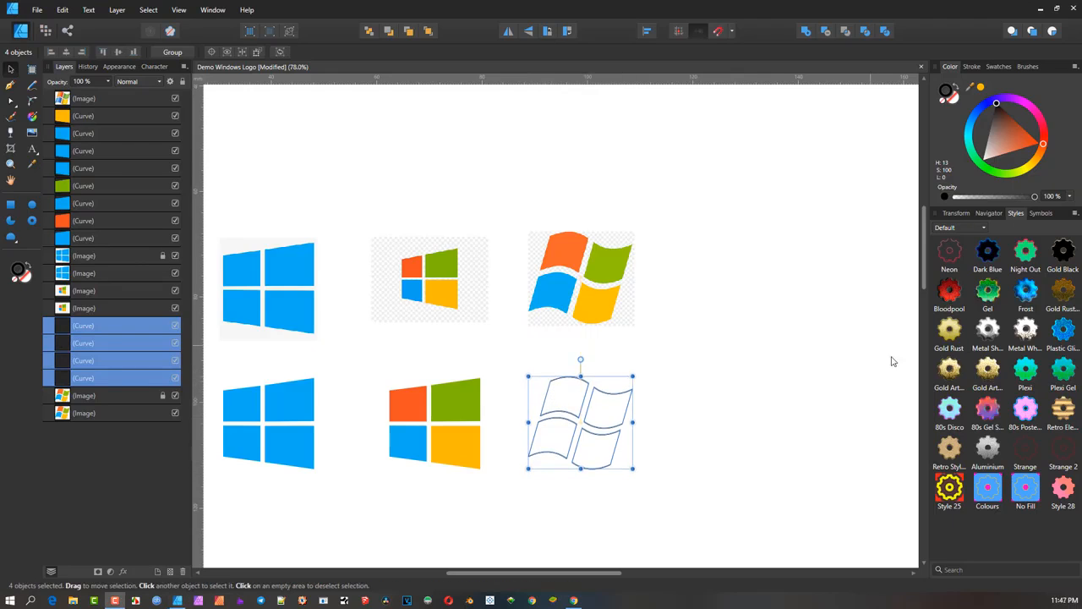
# Step: Select the moved upper-left pane outline of the wavy logo and make its fill the active colour
pyautogui.scroll(2, 657, 395)
pyautogui.moveTo(668, 350); pyautogui.dragTo(695, 319)
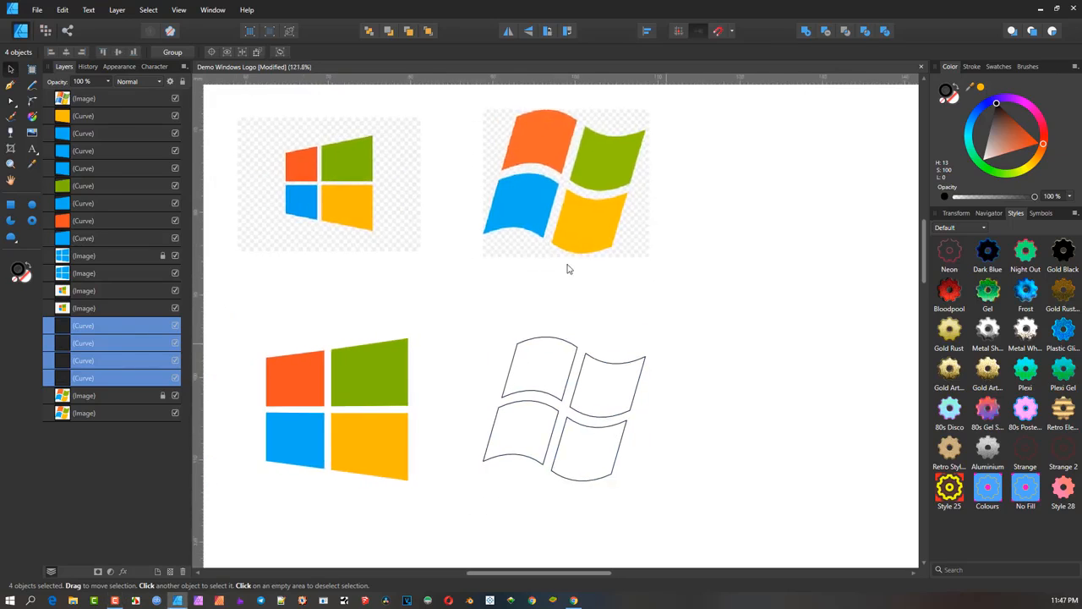
pyautogui.click(604, 319)
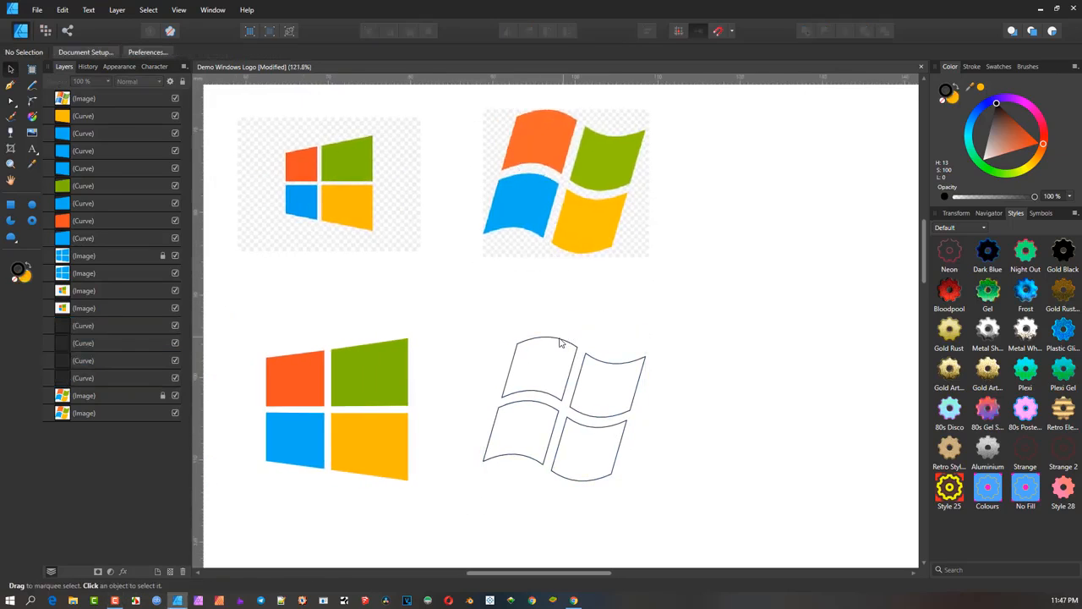
pyautogui.click(555, 343)
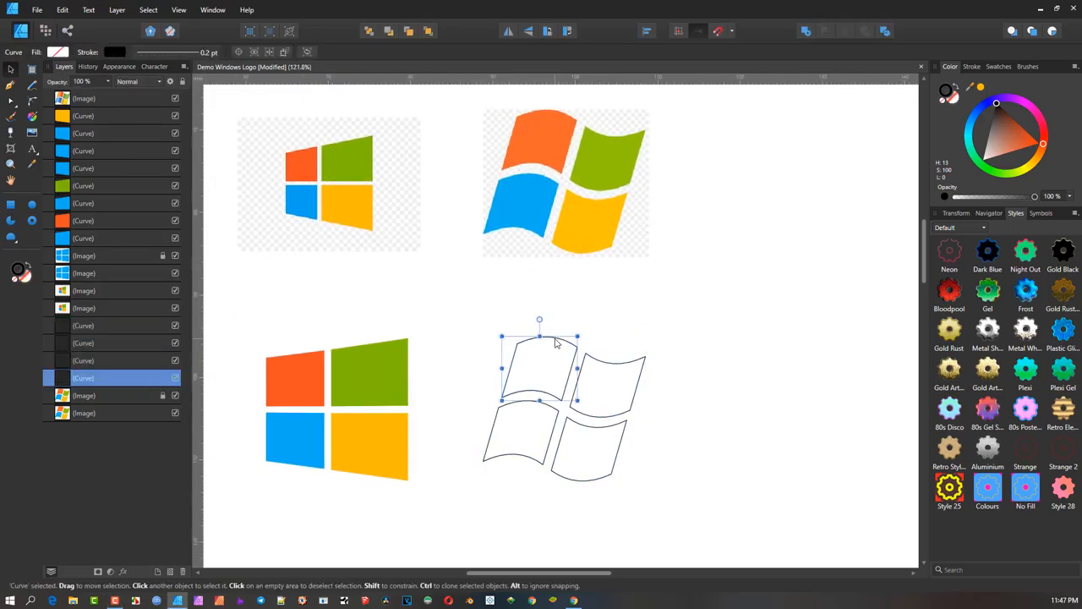
pyautogui.click(954, 101)
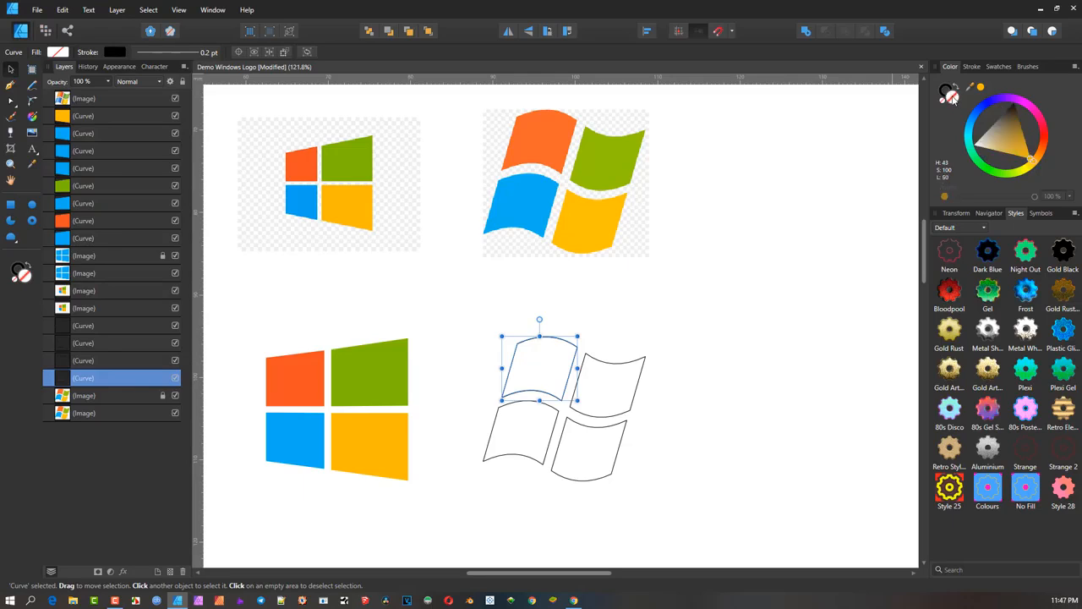
pyautogui.click(630, 363)
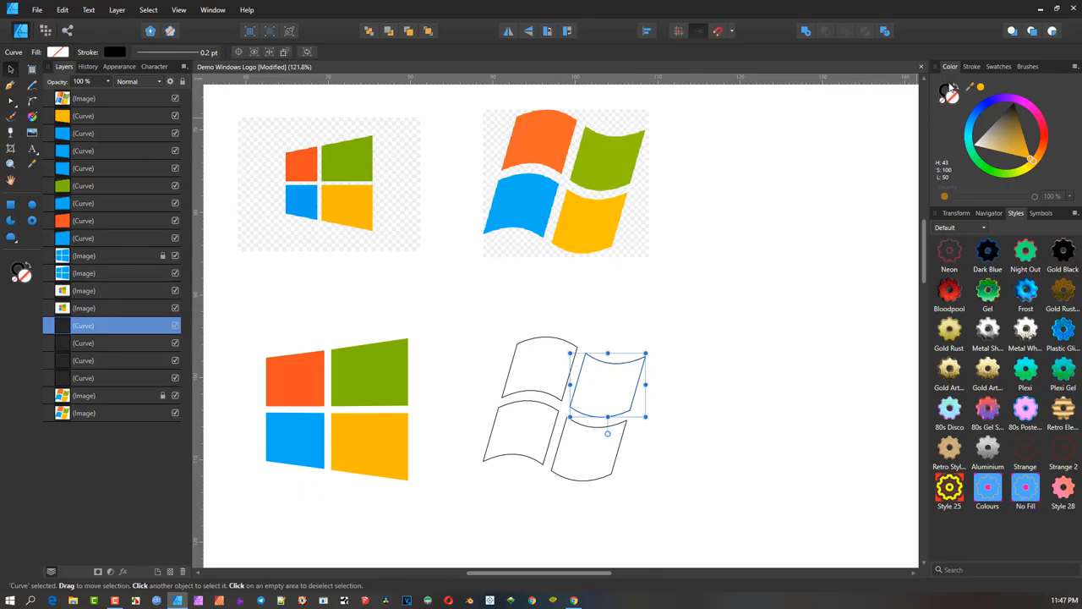
pyautogui.click(545, 342)
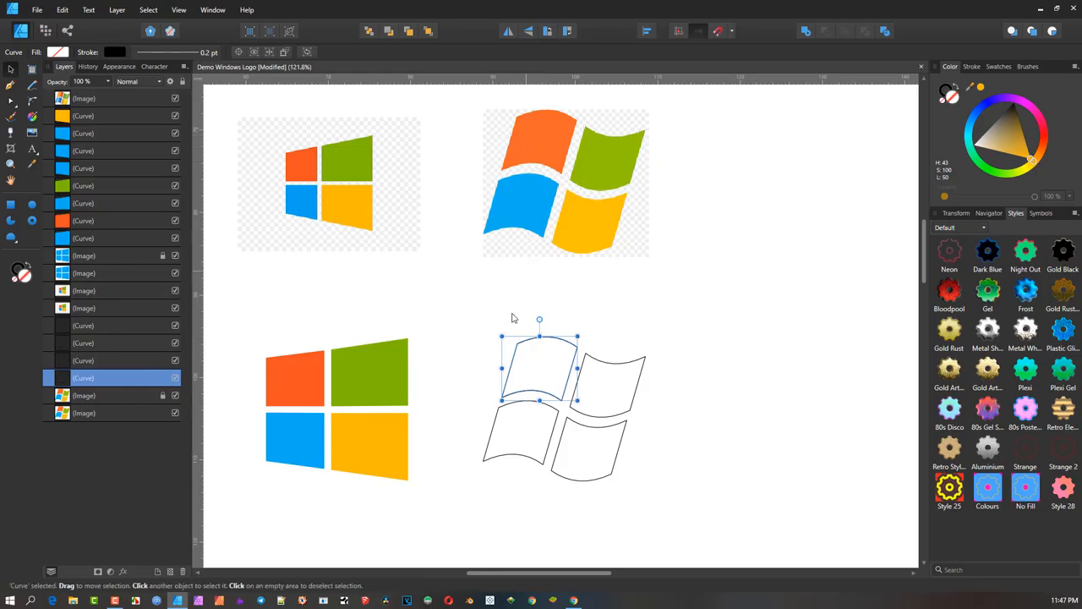
pyautogui.click(32, 168)
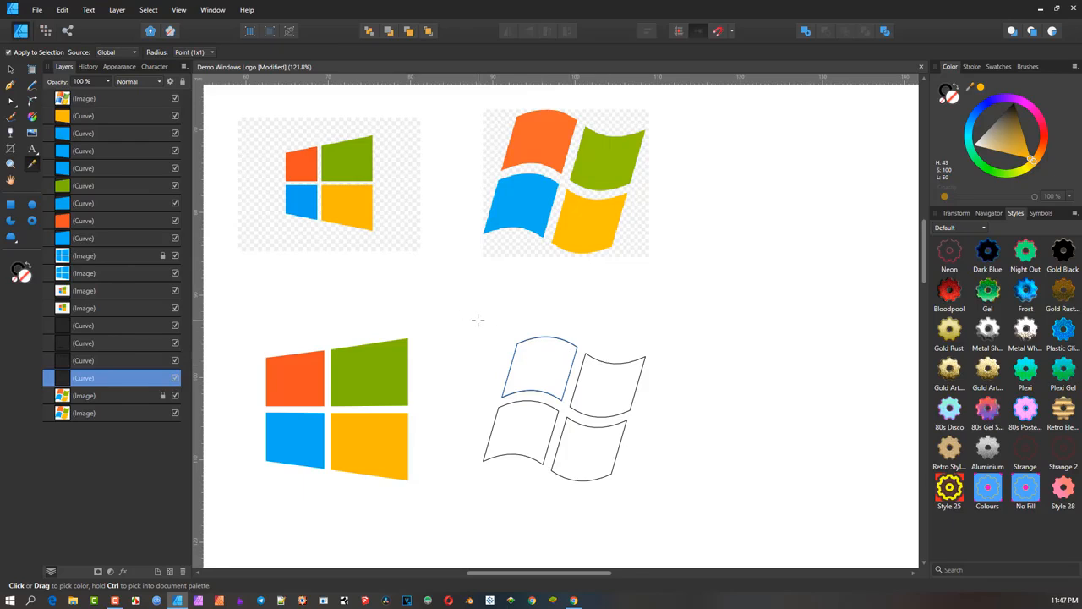
pyautogui.press('v')
pyautogui.click(576, 348)
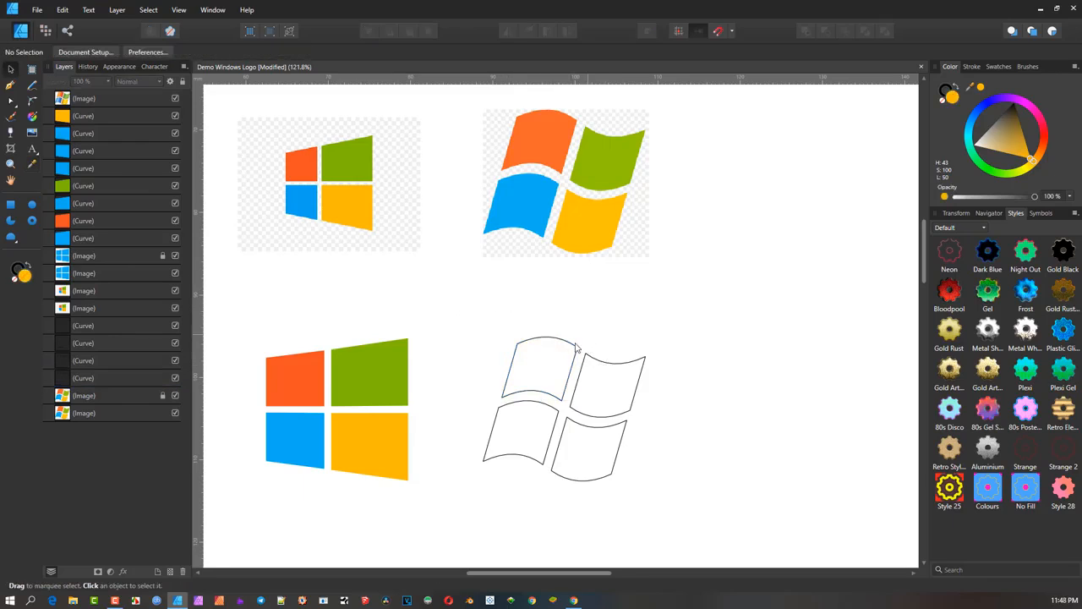
# Step: Fill the upper-left pane outline with the orange sampled from the wavy reference logo
pyautogui.click(575, 347)
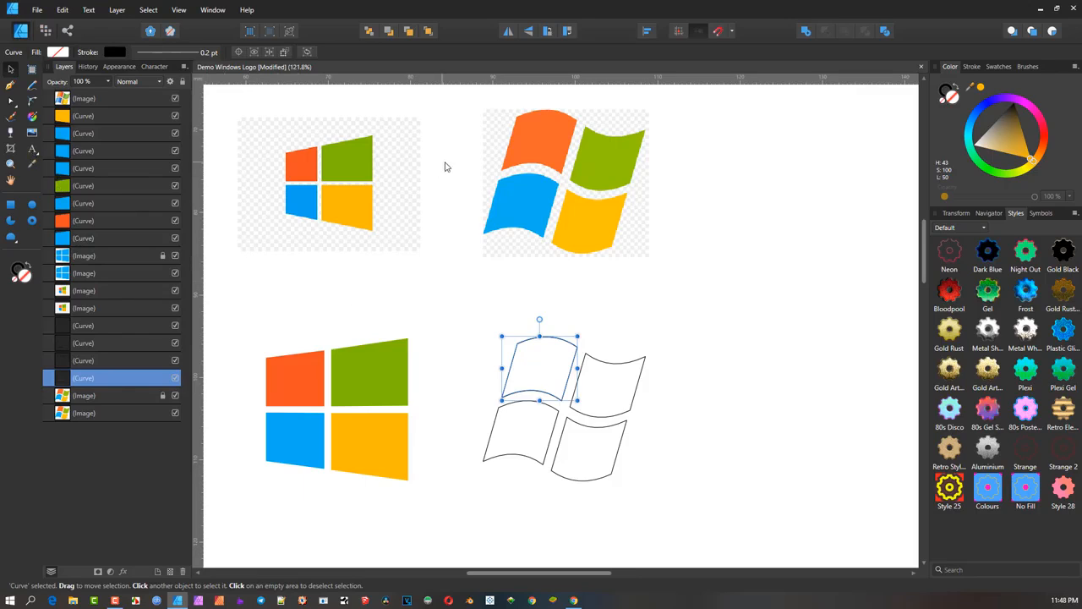
pyautogui.press('i')
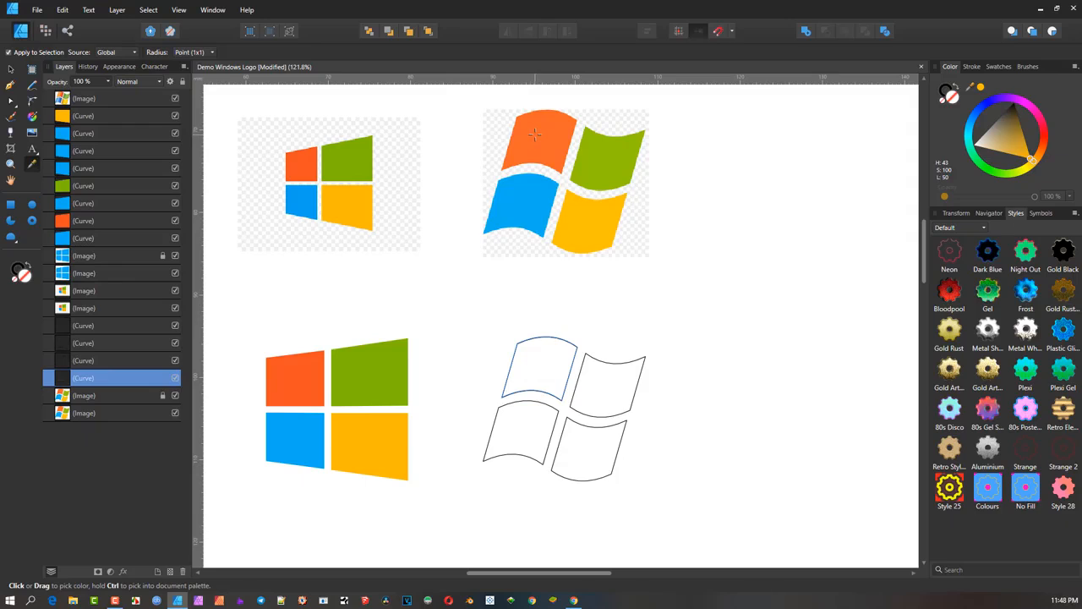
pyautogui.click(534, 132)
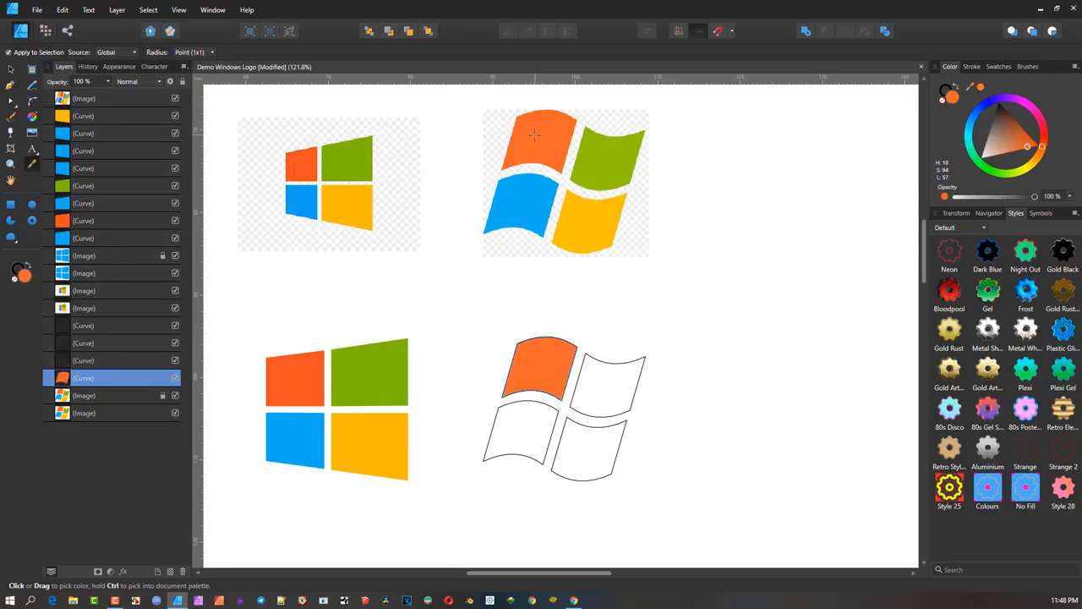
pyautogui.press('v')
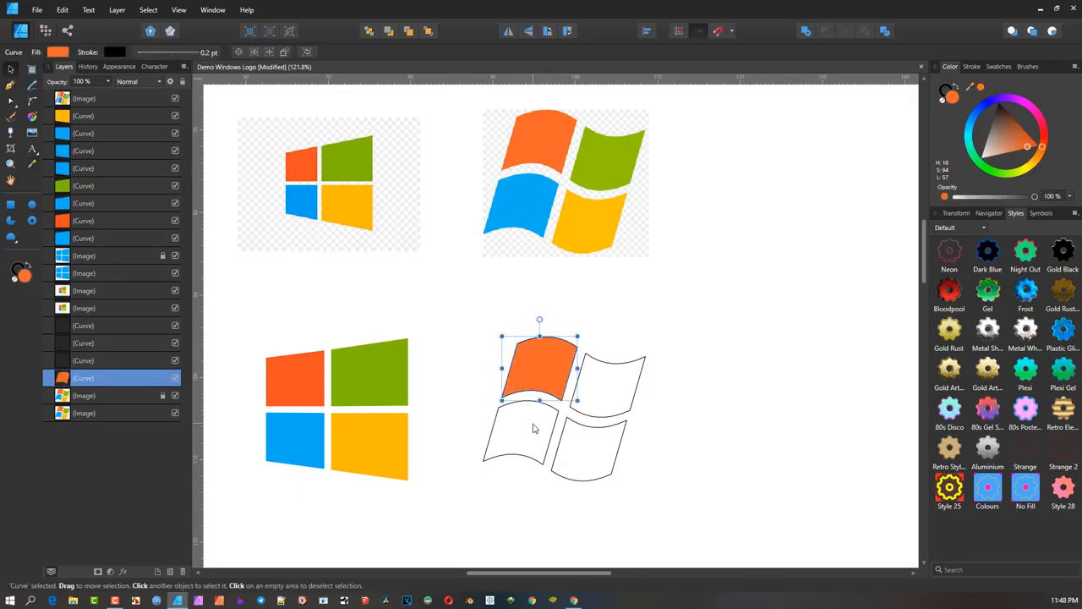
# Step: Fill the lower-left pane outline with the blue sampled from the wavy reference logo
pyautogui.click(549, 448)
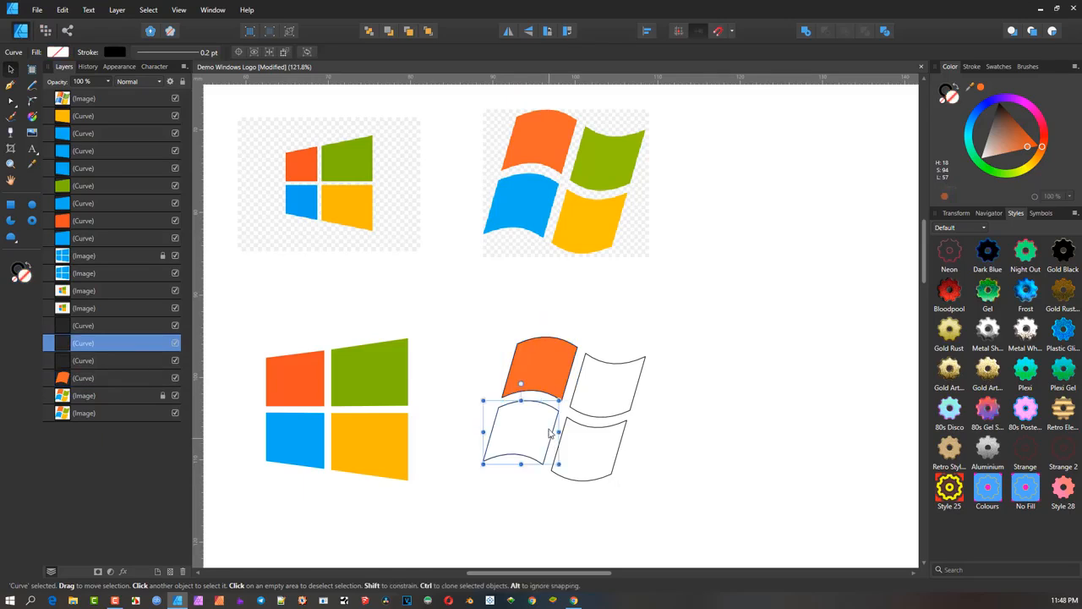
pyautogui.press('i')
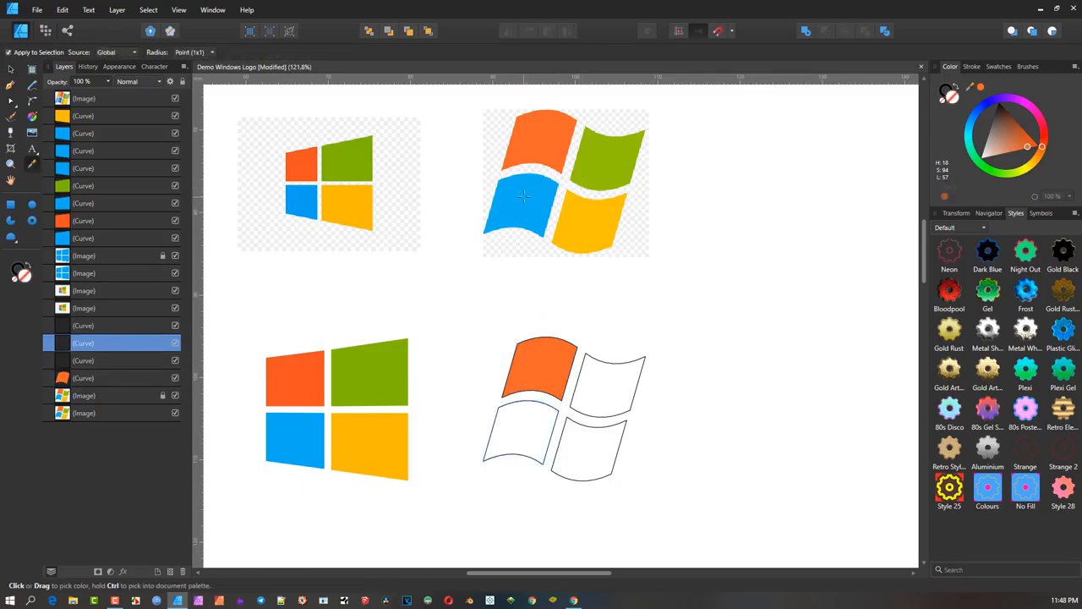
pyautogui.click(524, 196)
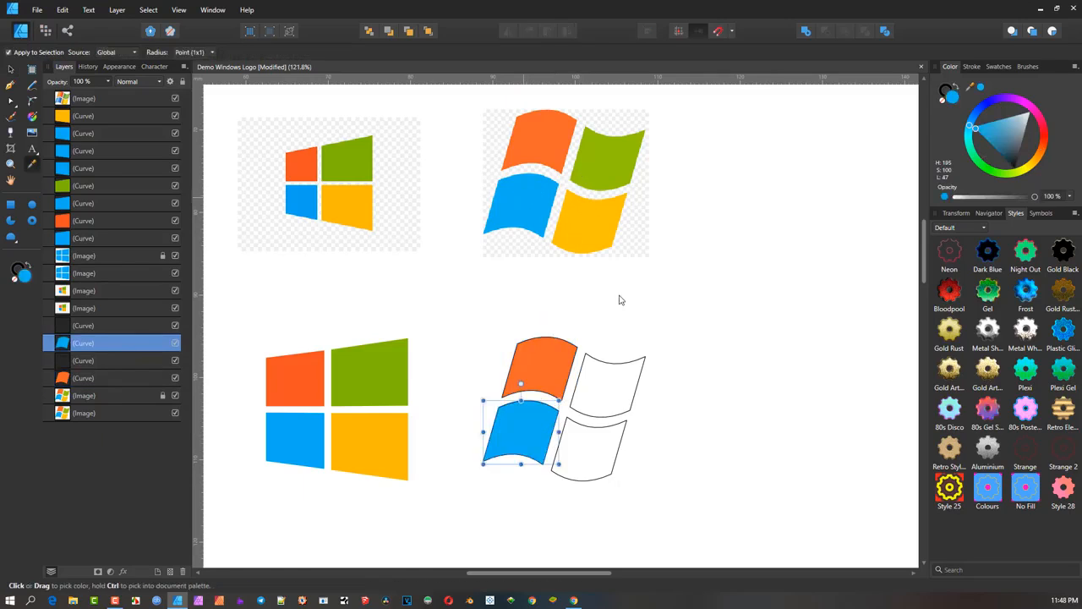
pyautogui.press('v')
# Step: Fill the upper-right pane outline with the green sampled from the wavy reference logo
pyautogui.click(640, 376)
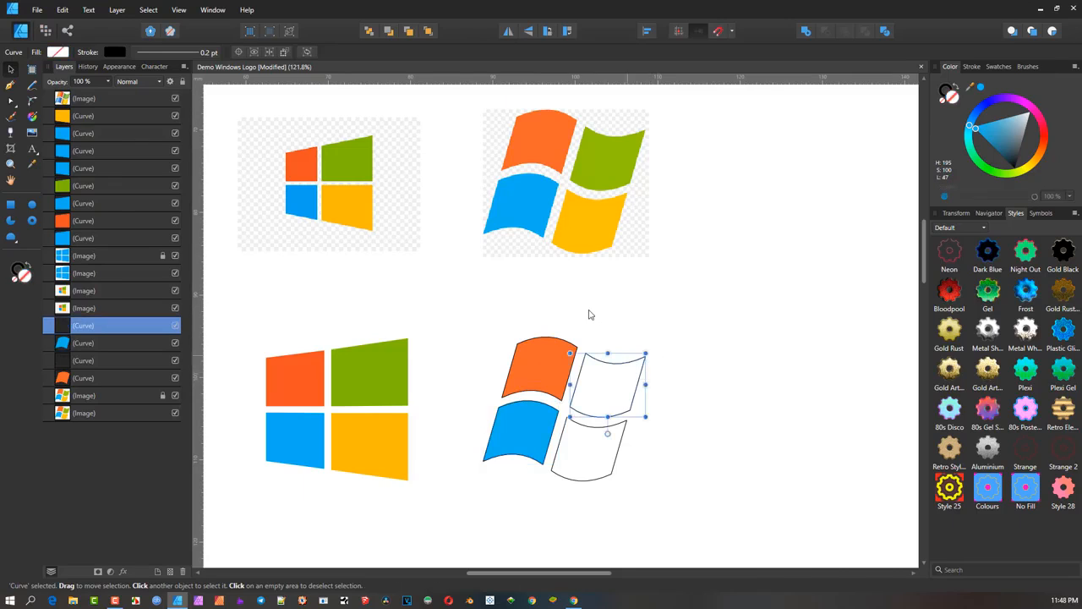
pyautogui.press('i')
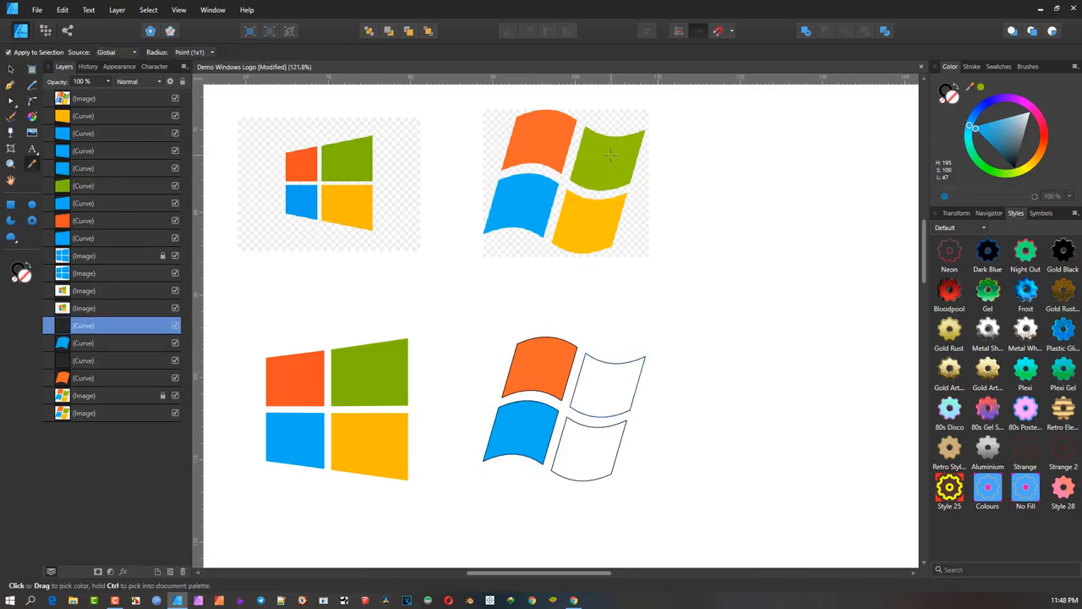
pyautogui.click(610, 154)
pyautogui.press('v')
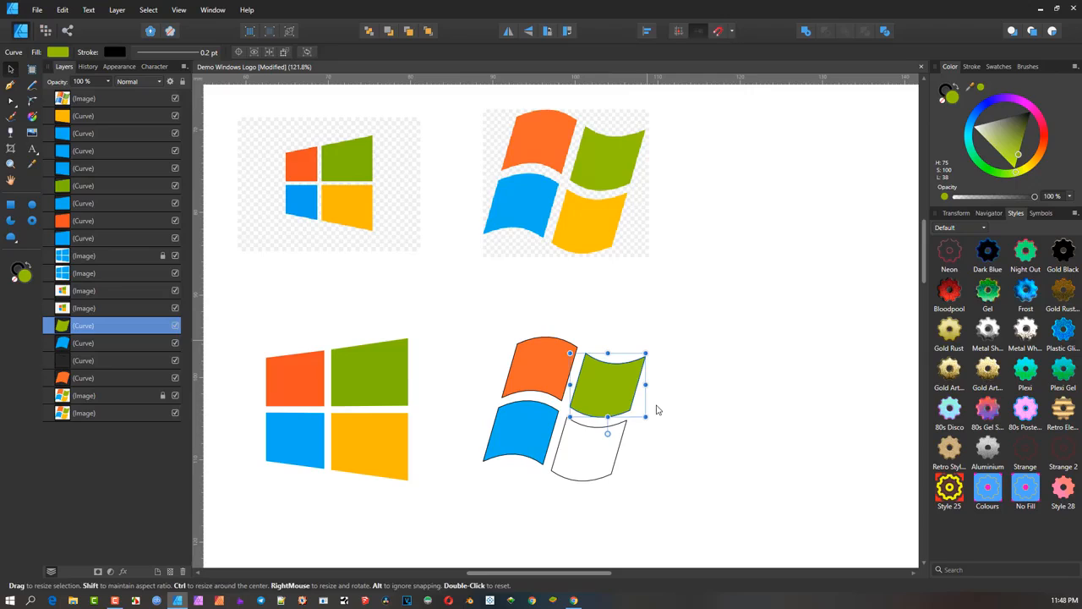
# Step: Fill the lower-right pane outline with the yellow sampled from the wavy reference logo
pyautogui.click(619, 451)
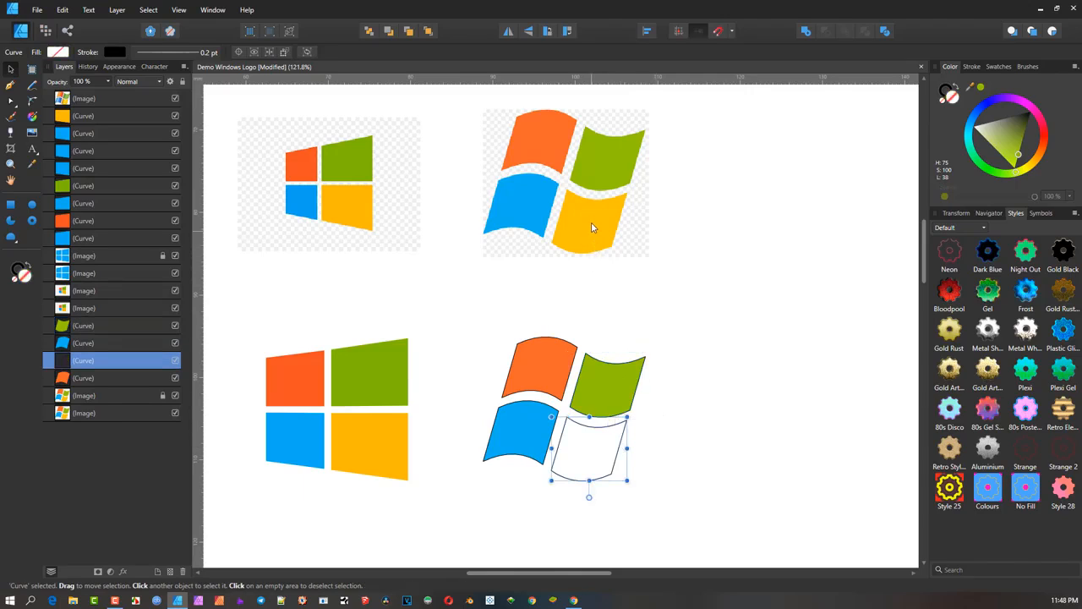
pyautogui.press('i')
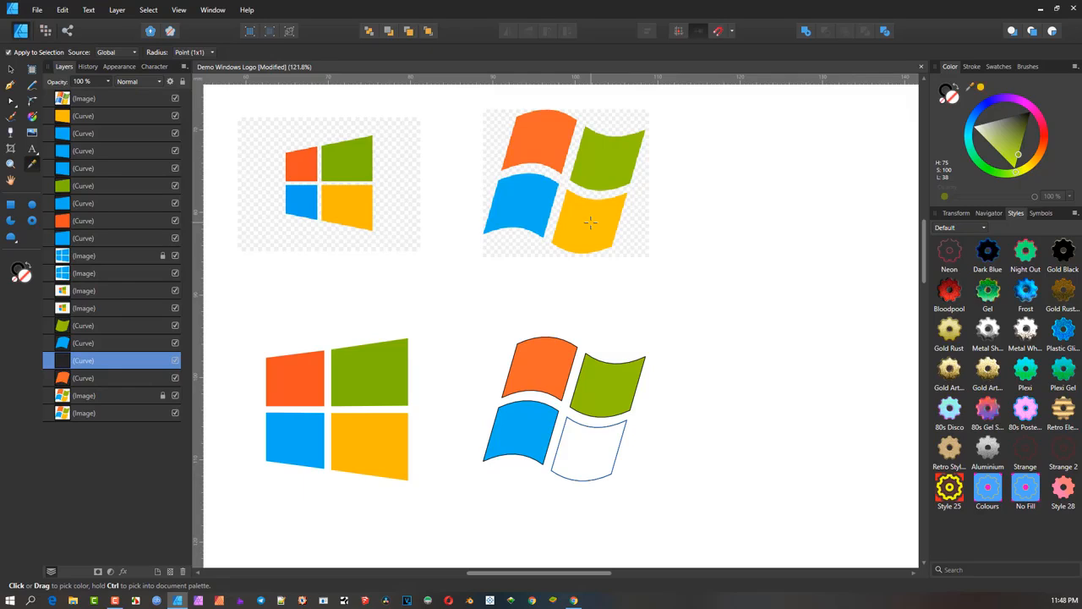
pyautogui.click(590, 222)
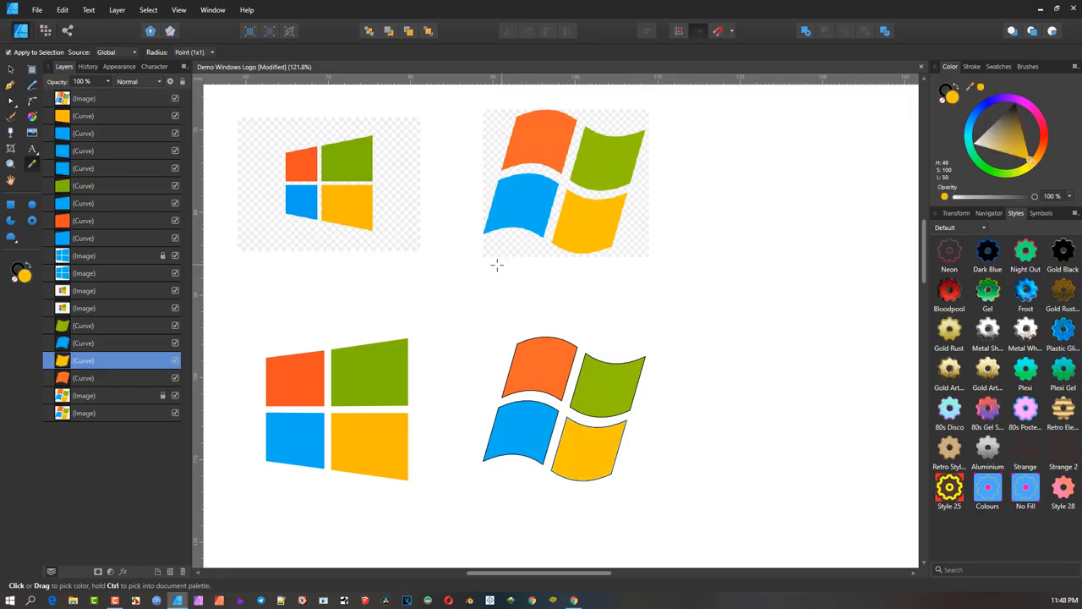
pyautogui.press('v')
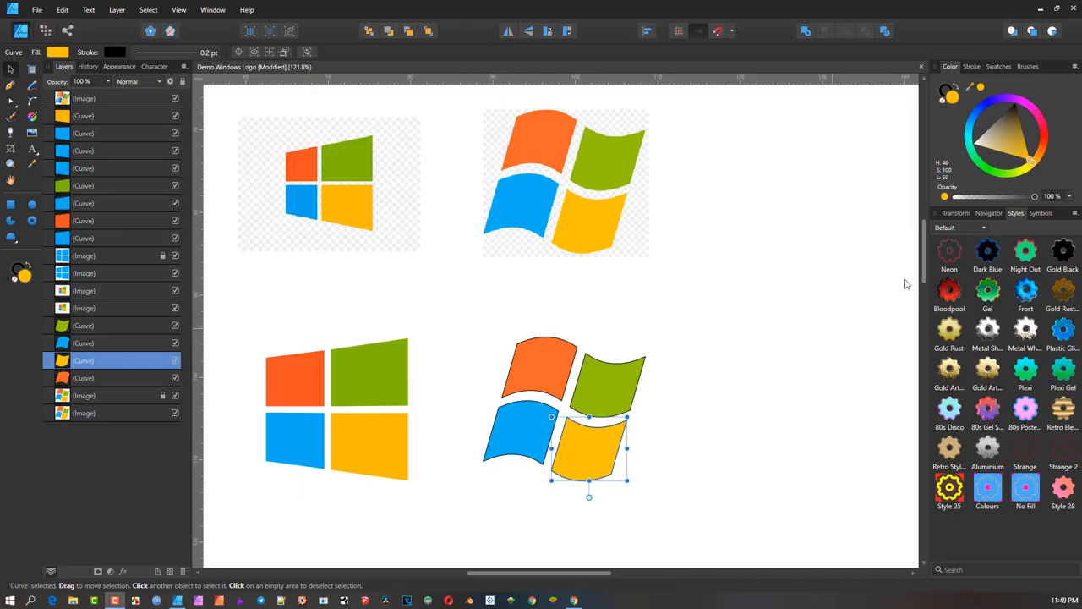
# Step: Select all four coloured panes of the traced wavy logo, remove their black stroke and deselect them
pyautogui.moveTo(472, 313); pyautogui.dragTo(681, 514)
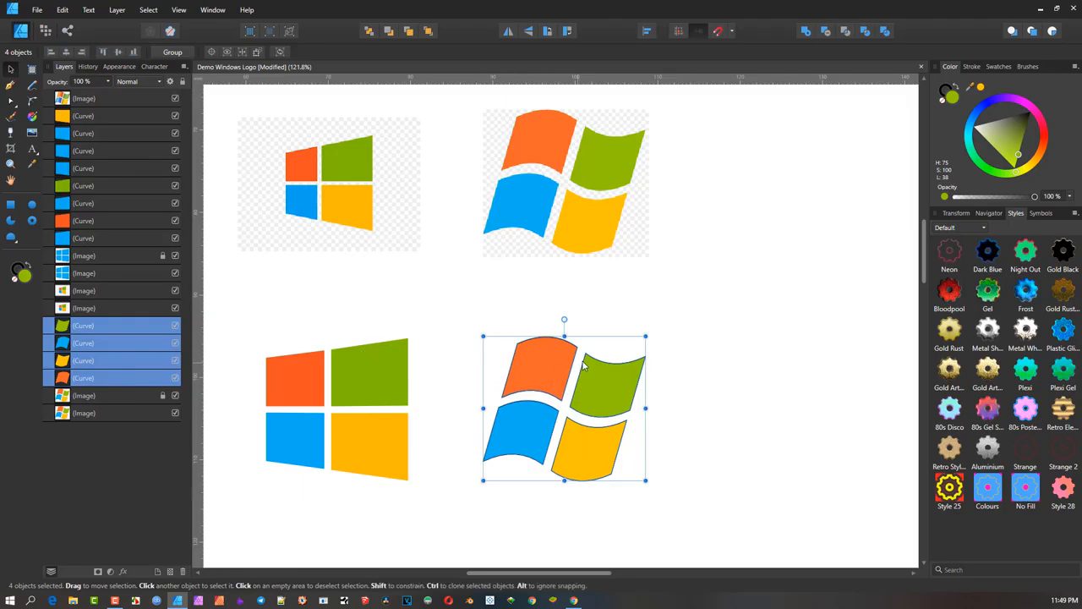
pyautogui.scroll(1, 579, 362)
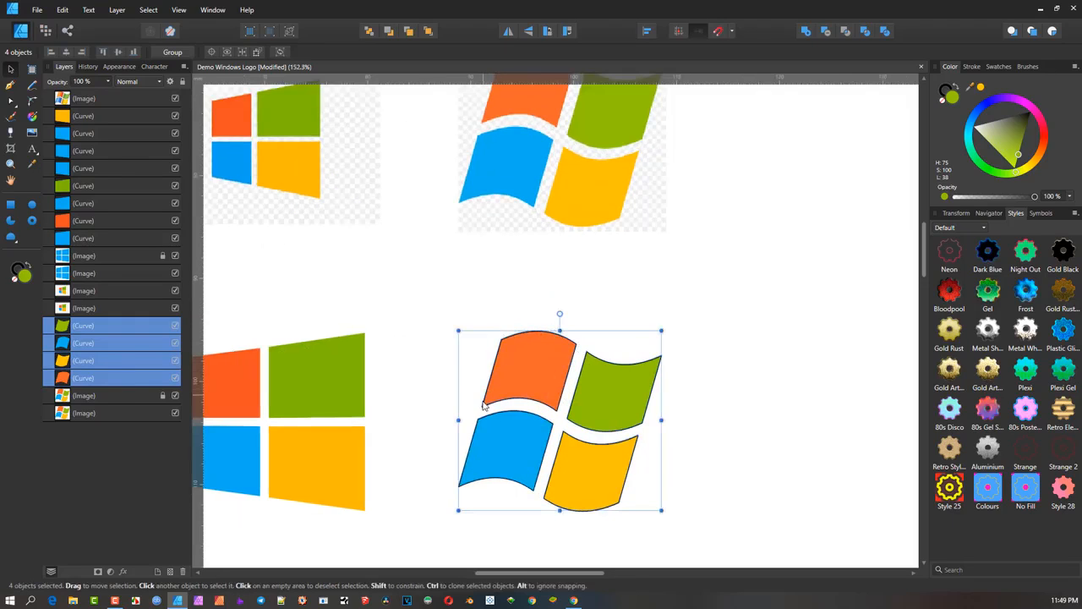
pyautogui.click(944, 89)
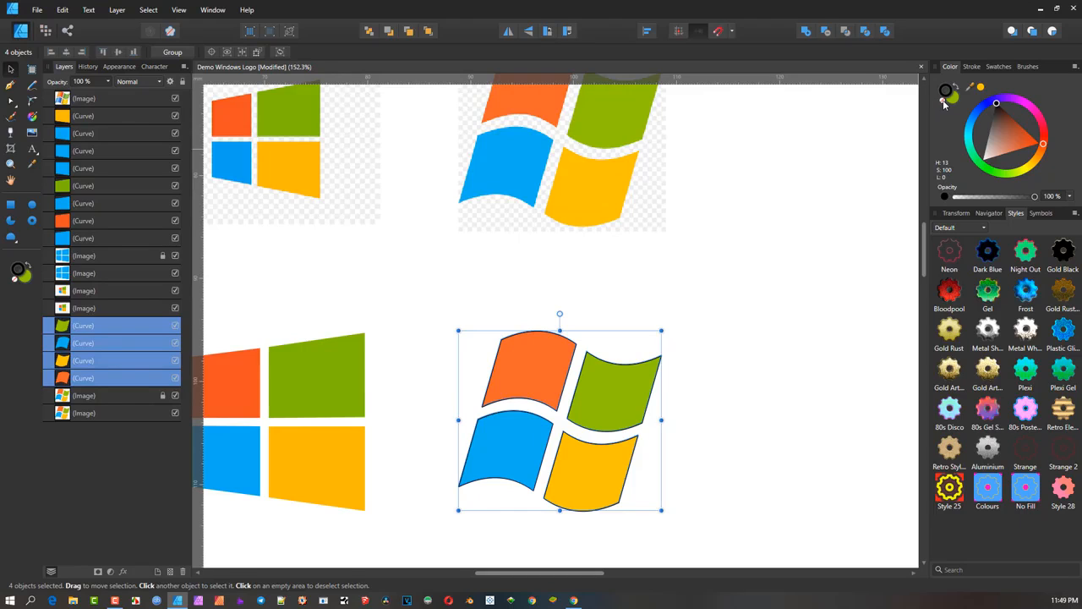
pyautogui.click(943, 101)
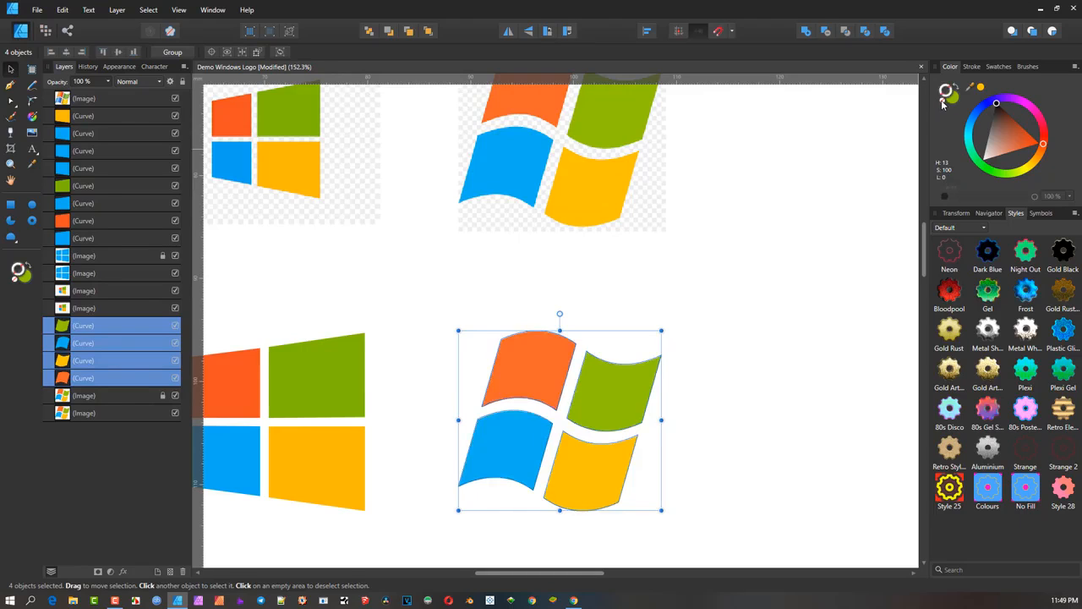
pyautogui.click(610, 300)
pyautogui.scroll(-5, 617, 319)
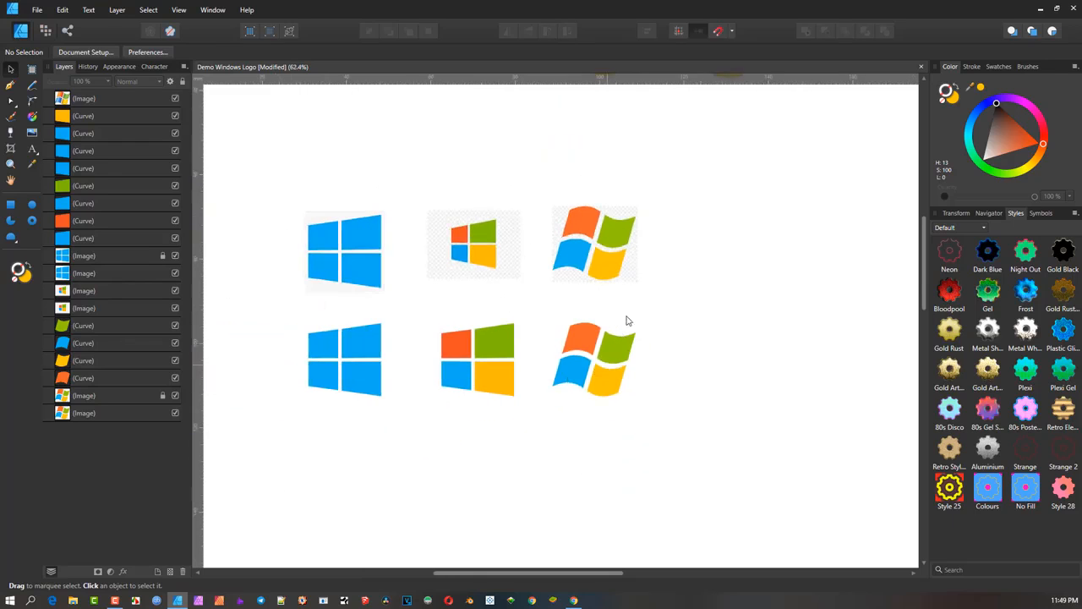
pyautogui.scroll(-2, 643, 262)
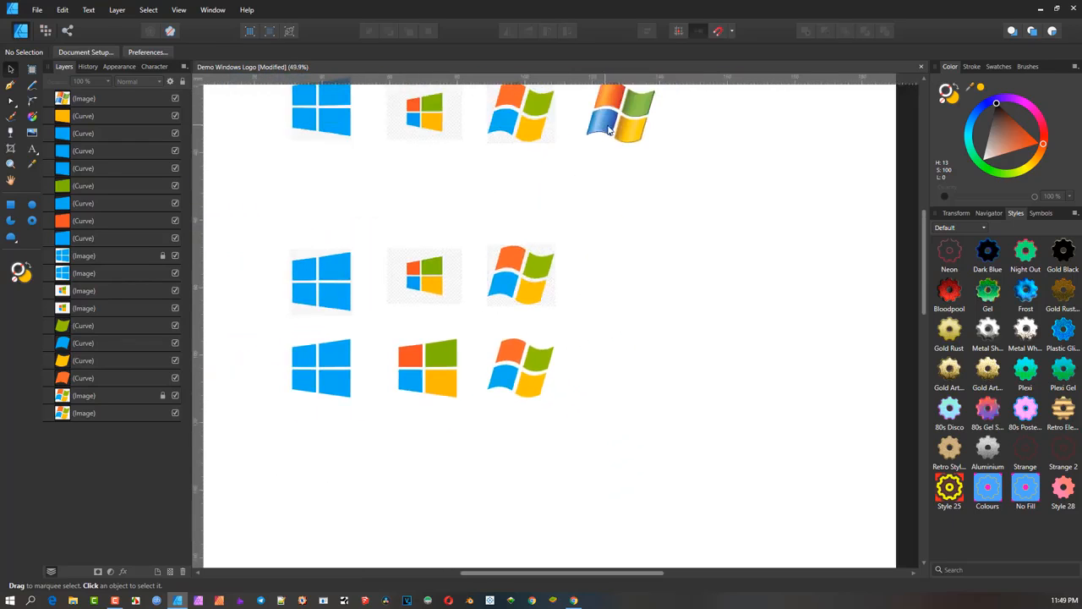
pyautogui.moveTo(615, 121); pyautogui.dragTo(596, 156)
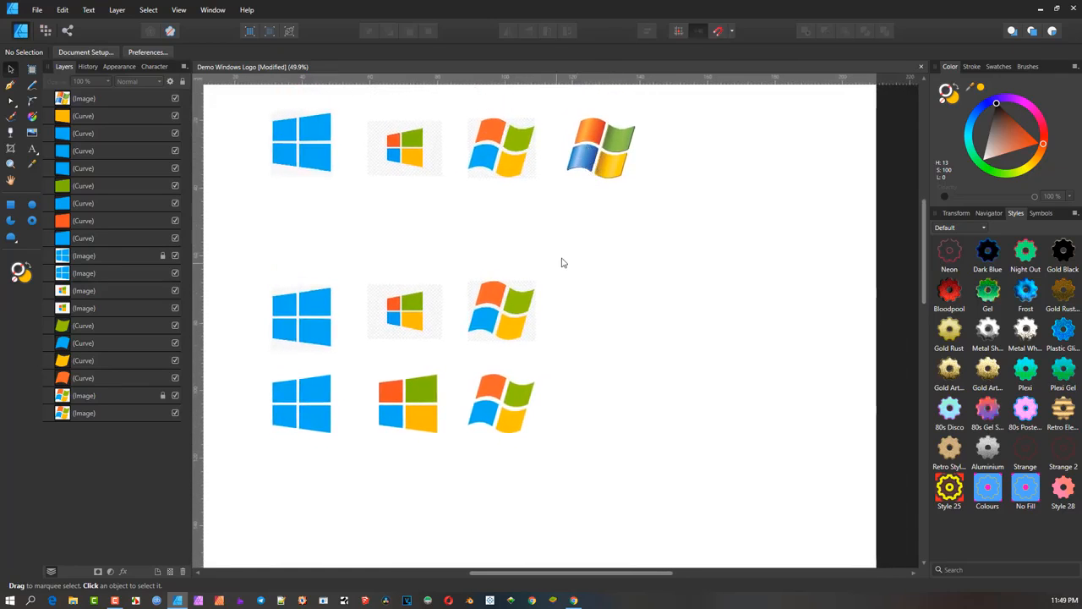
# Step: Duplicate the shaded wavy logo image straight down into the second row, lock the copy and deselect it
pyautogui.click(594, 152)
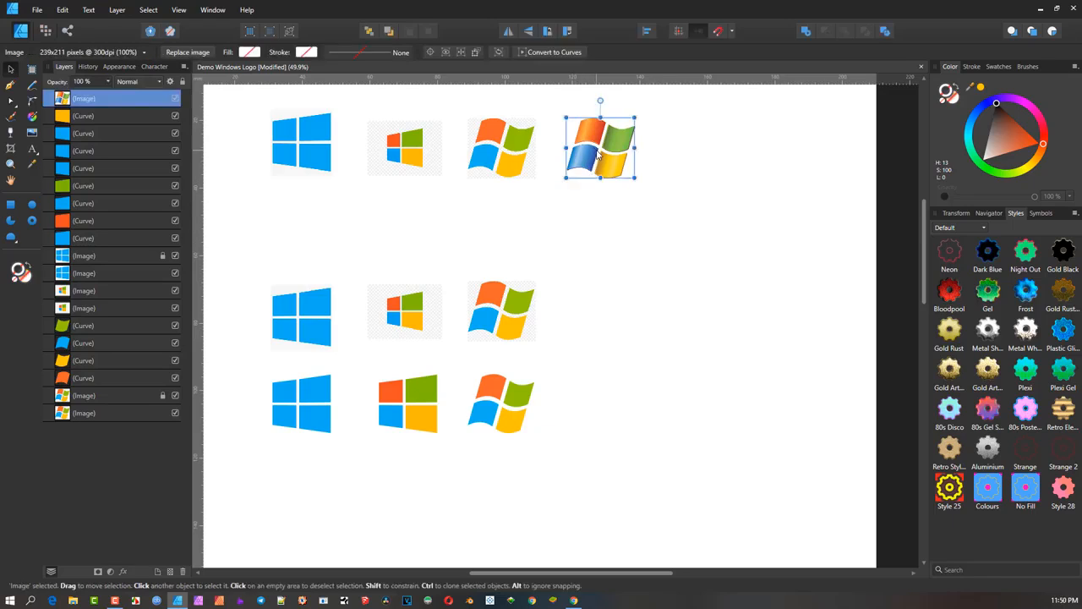
pyautogui.moveTo(597, 152); pyautogui.dragTo(602, 310)
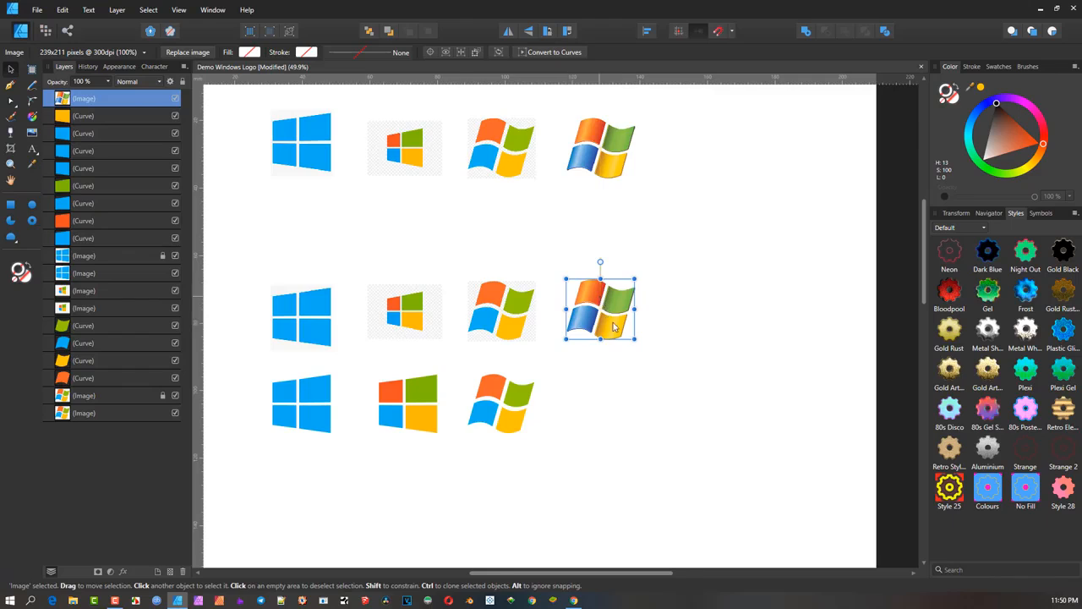
pyautogui.scroll(3, 604, 306)
pyautogui.scroll(2, 564, 260)
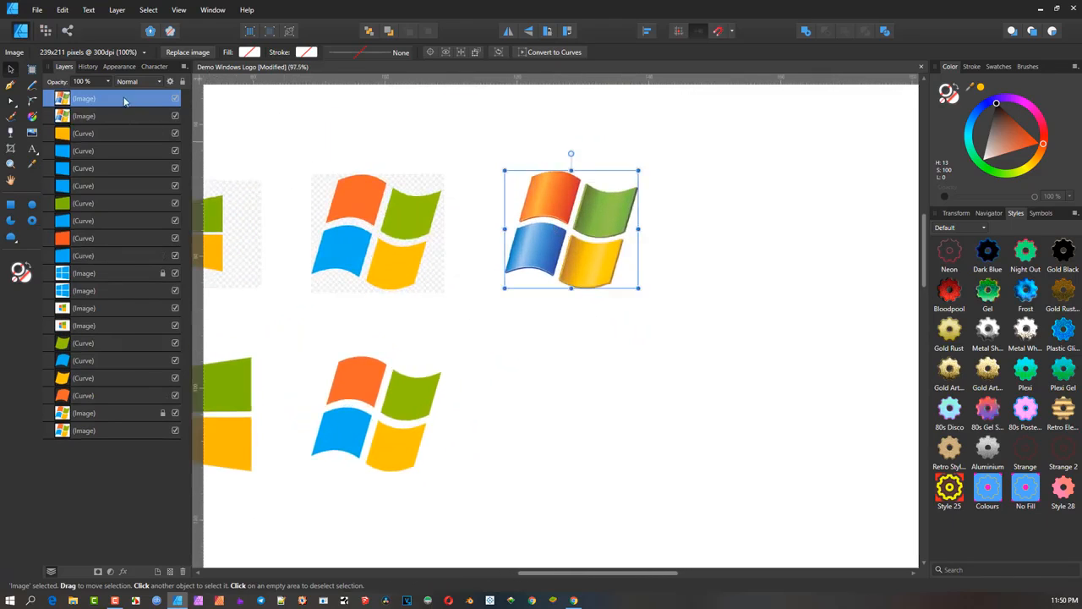
pyautogui.click(182, 81)
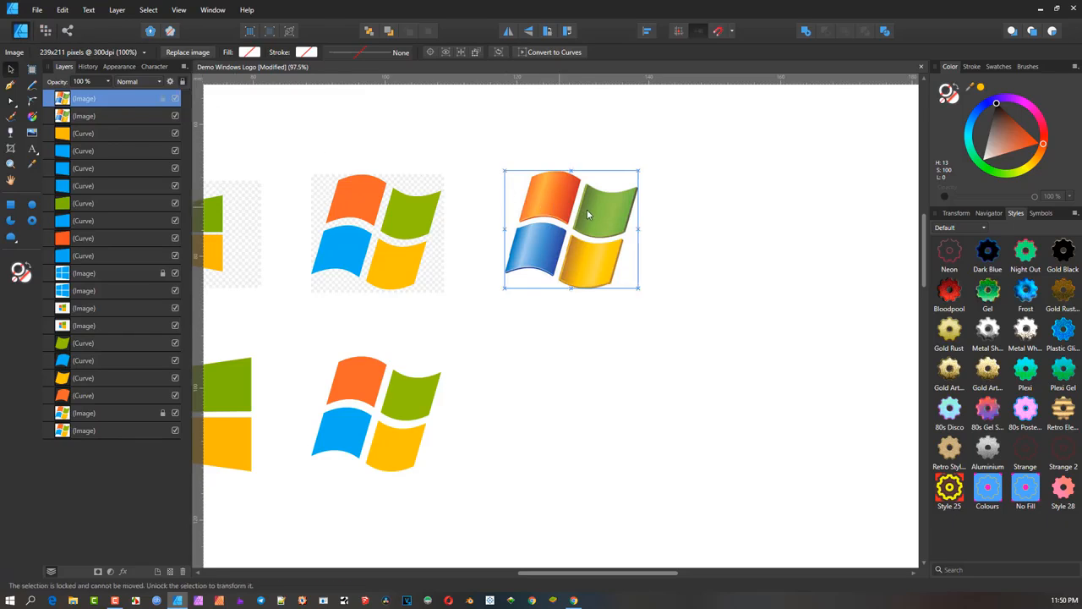
pyautogui.scroll(3, 582, 196)
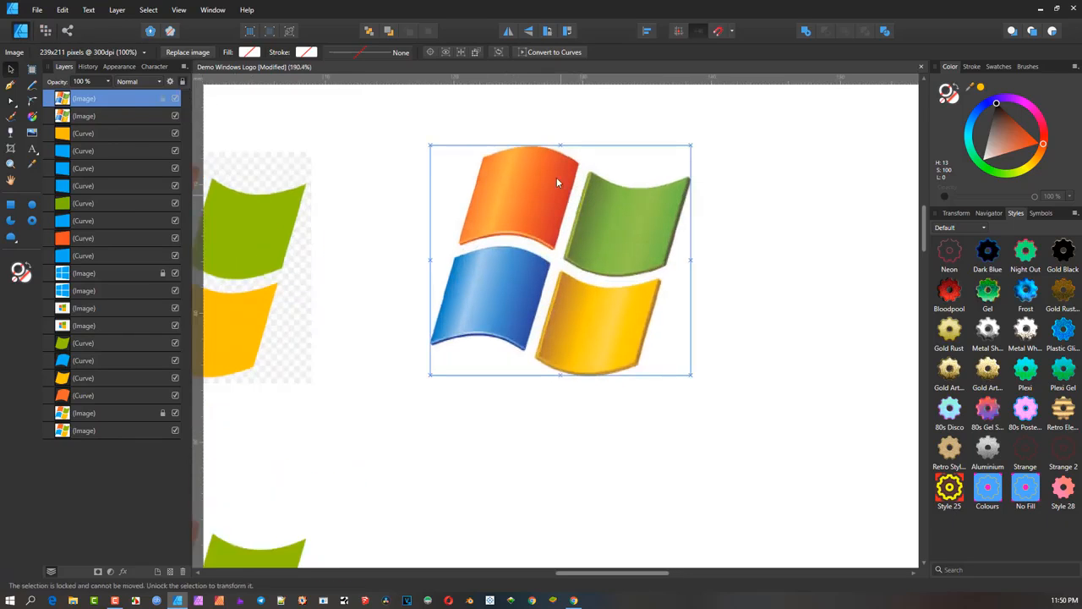
pyautogui.click(503, 193)
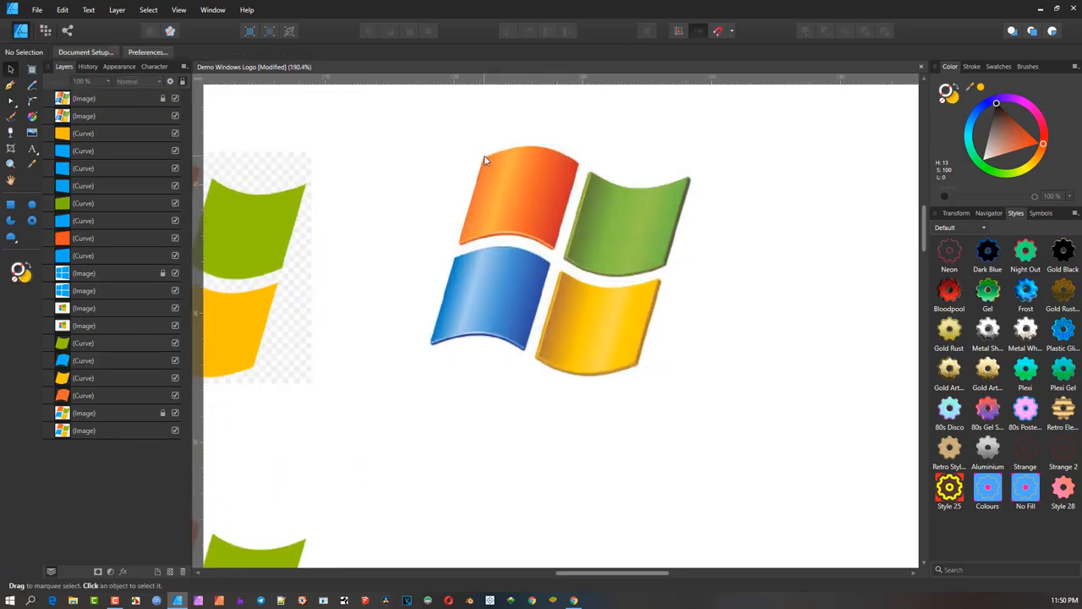
# Step: Set the drawing colours for new shapes to no fill with a black stroke
pyautogui.scroll(2, 464, 244)
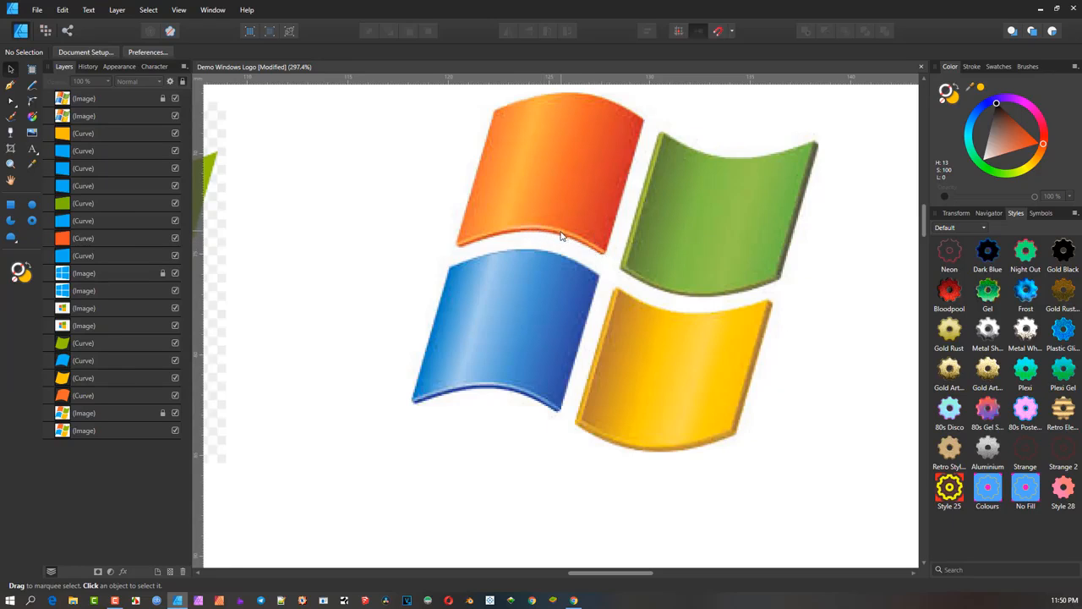
pyautogui.scroll(-3, 541, 193)
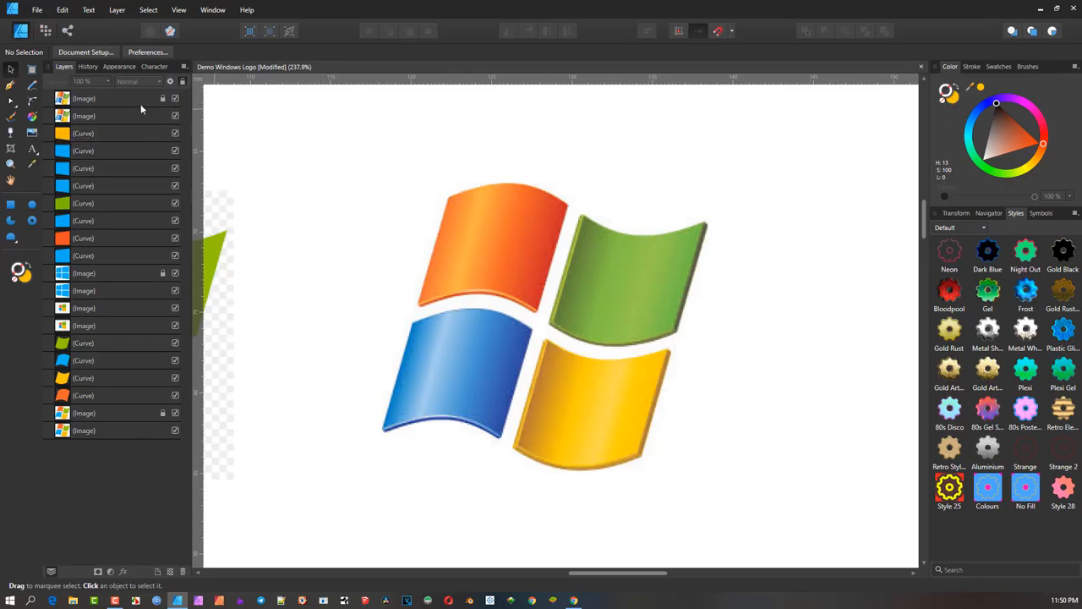
pyautogui.click(10, 85)
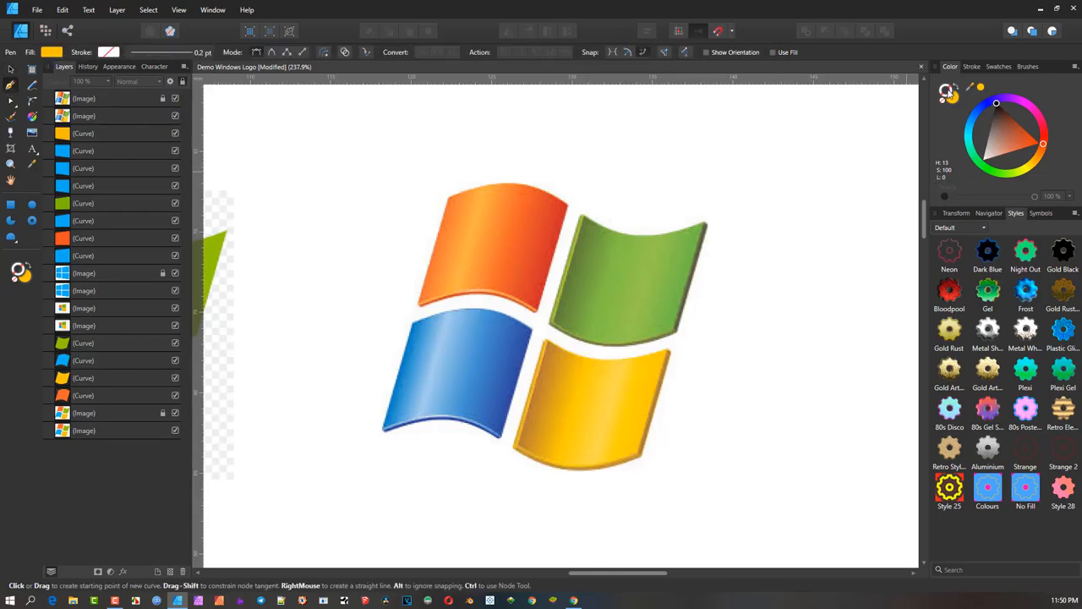
pyautogui.click(11, 69)
pyautogui.click(947, 99)
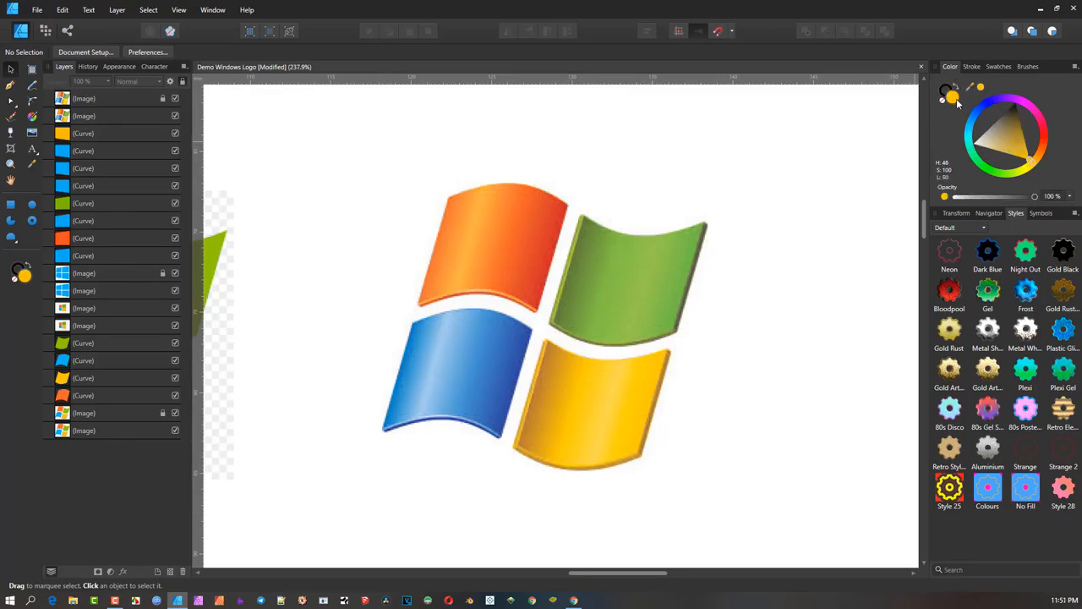
pyautogui.click(943, 102)
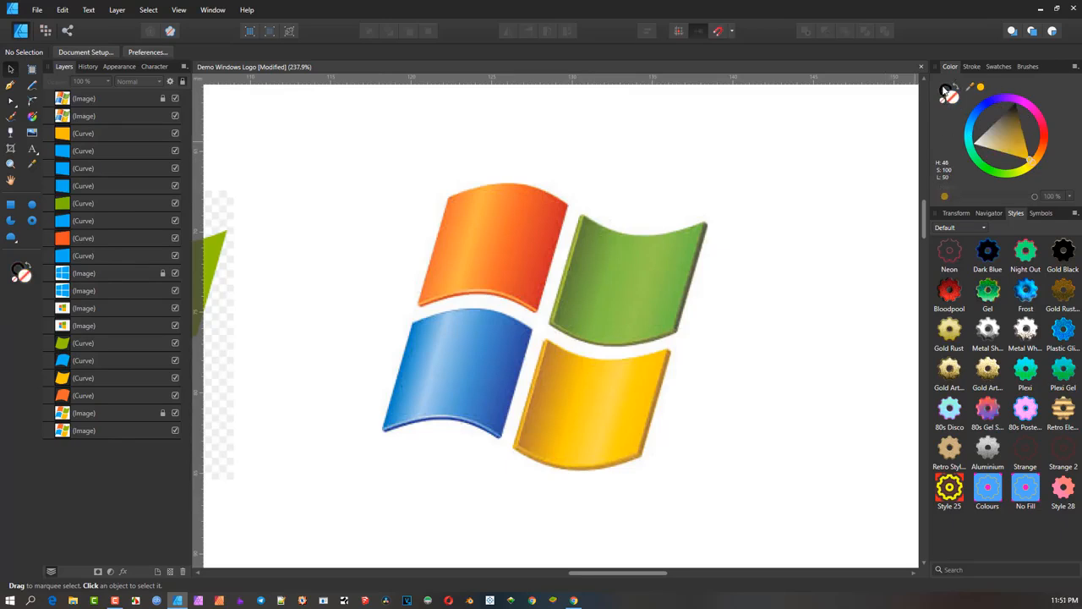
pyautogui.click(945, 88)
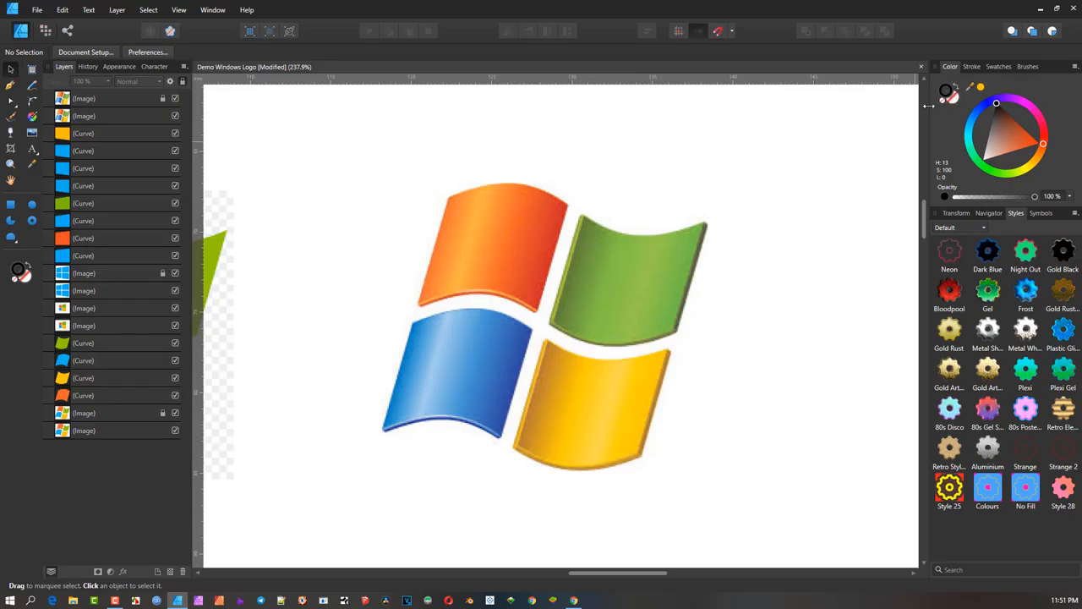
# Step: Trace the orange pane of the shaded logo copy with the Pen tool as a closed four-corner outline with straight edges
pyautogui.click(10, 86)
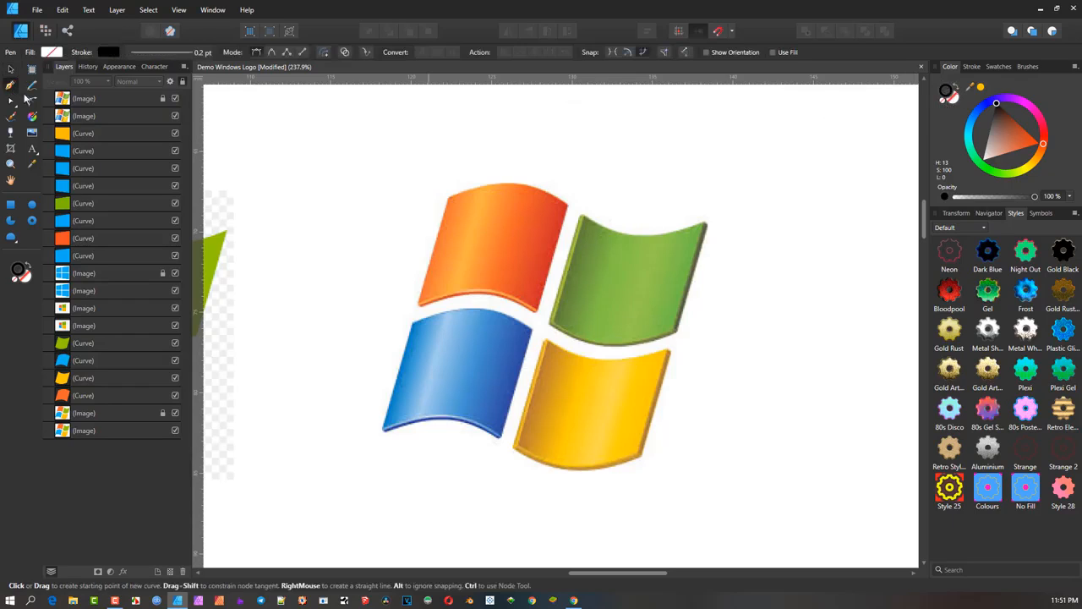
pyautogui.scroll(1, 466, 184)
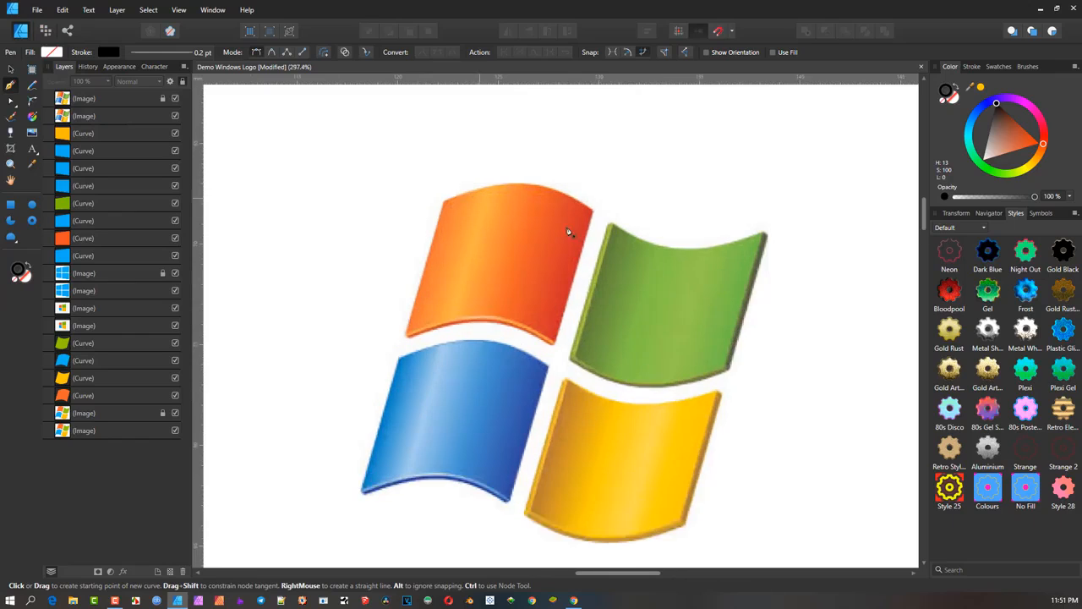
pyautogui.scroll(2, 591, 229)
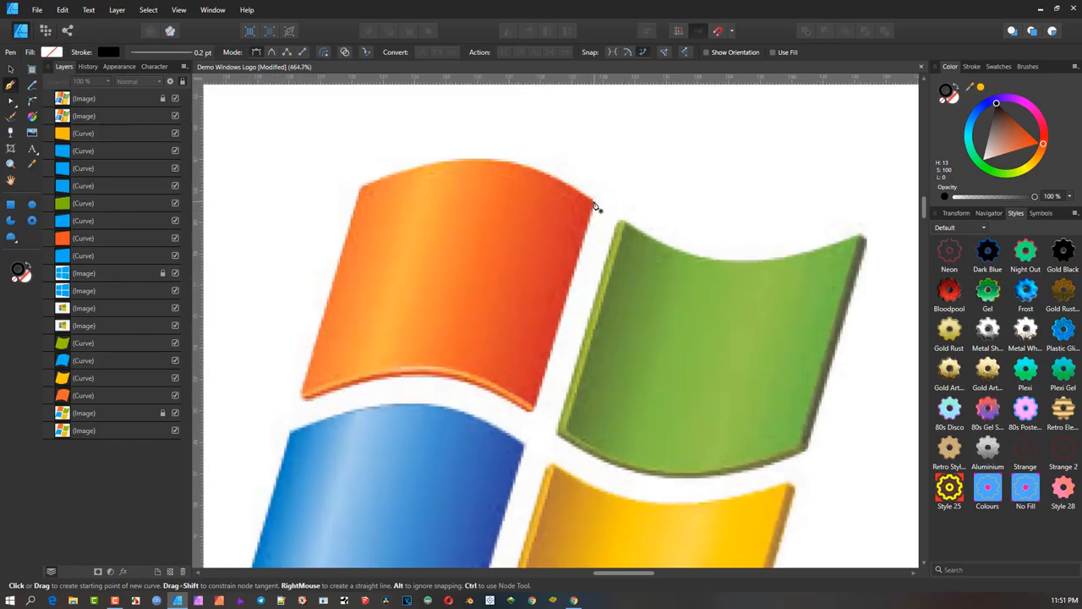
pyautogui.click(594, 201)
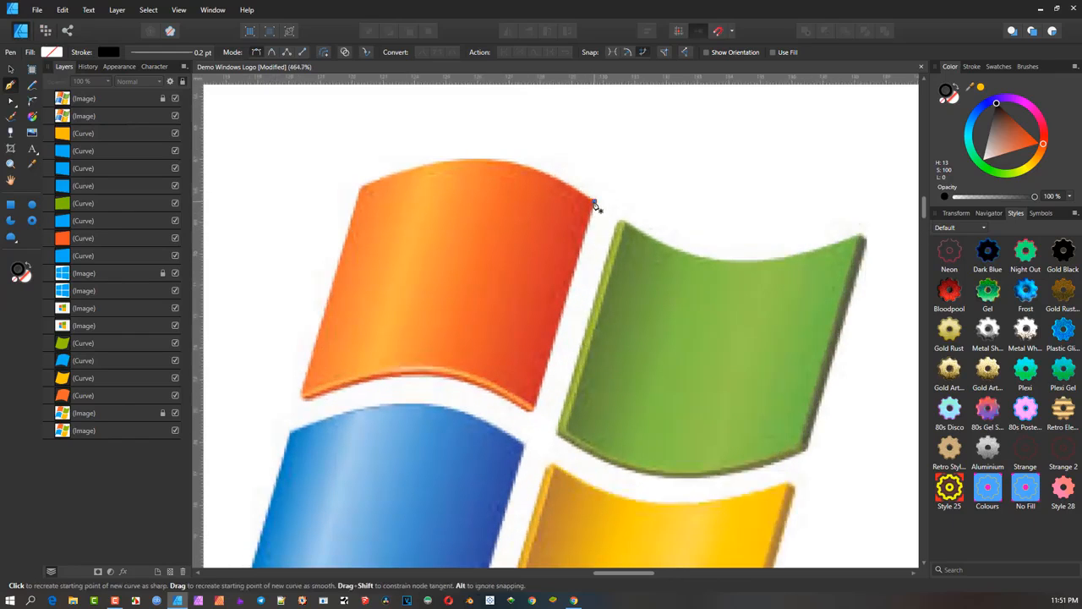
pyautogui.click(362, 188)
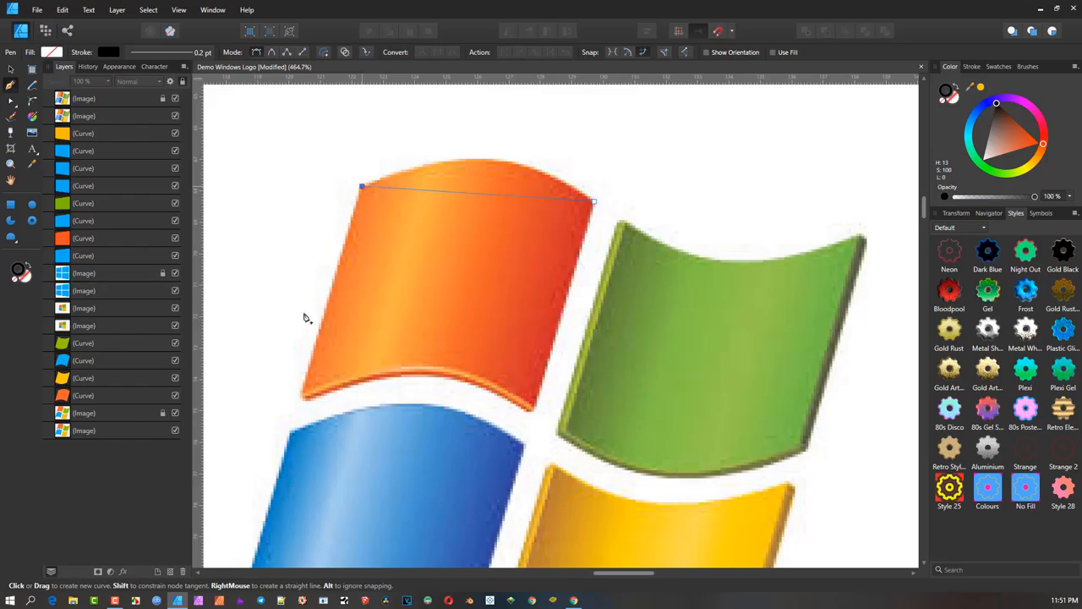
pyautogui.click(302, 396)
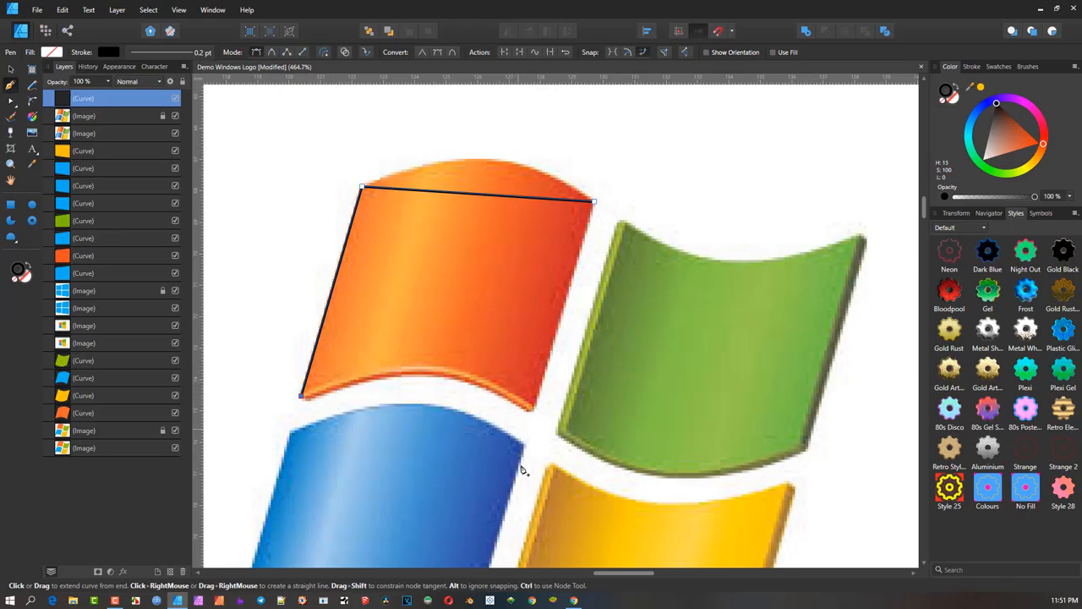
pyautogui.click(533, 410)
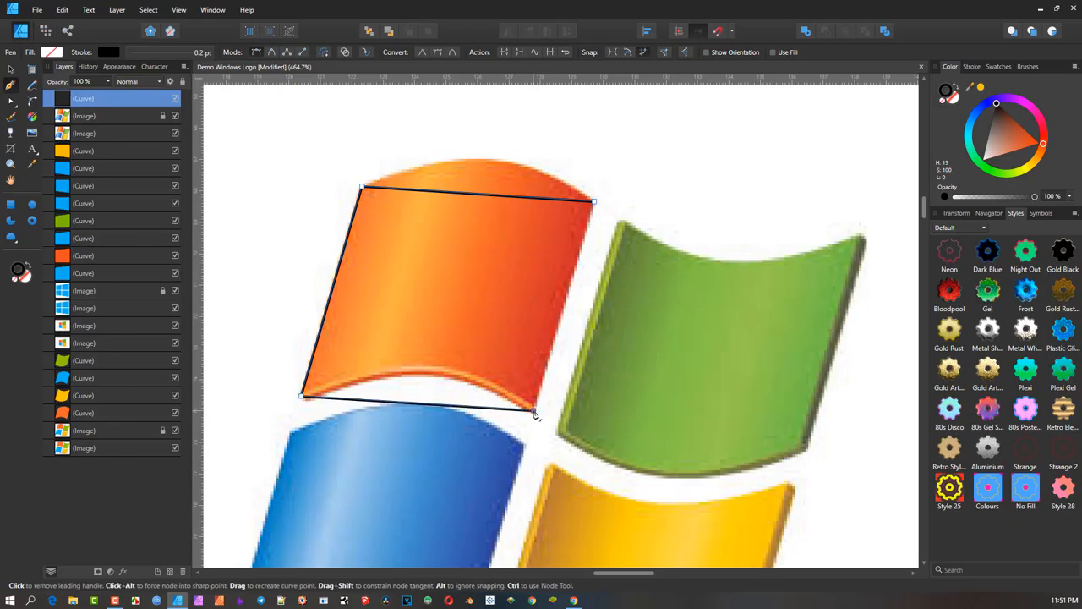
pyautogui.click(595, 204)
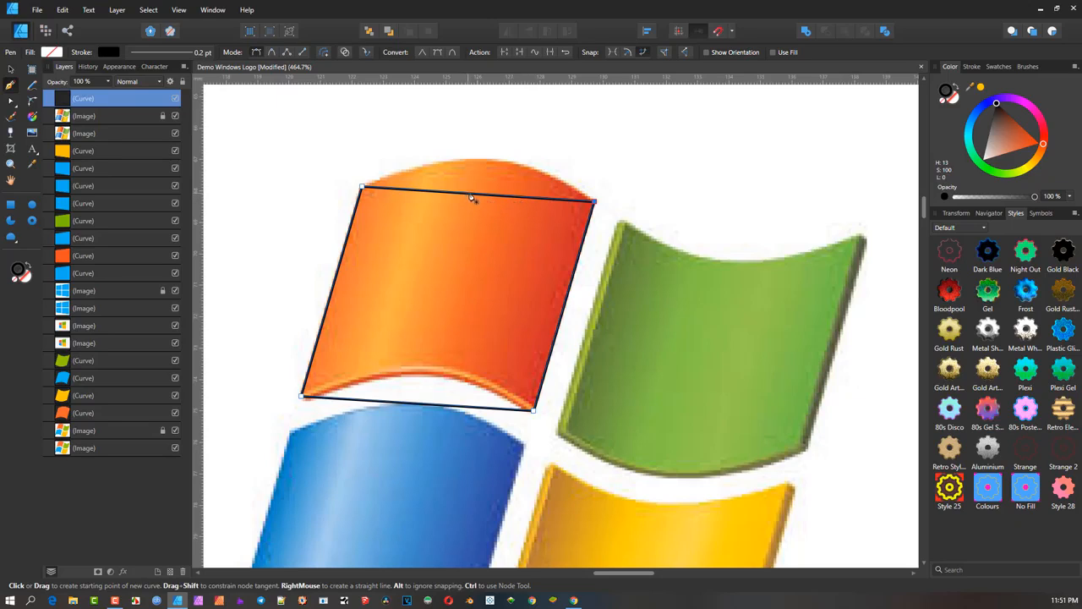
# Step: Bend the top edge of the orange pane outline to the pane's upper arc and the bottom edge to the arc above its rim
pyautogui.press('a')
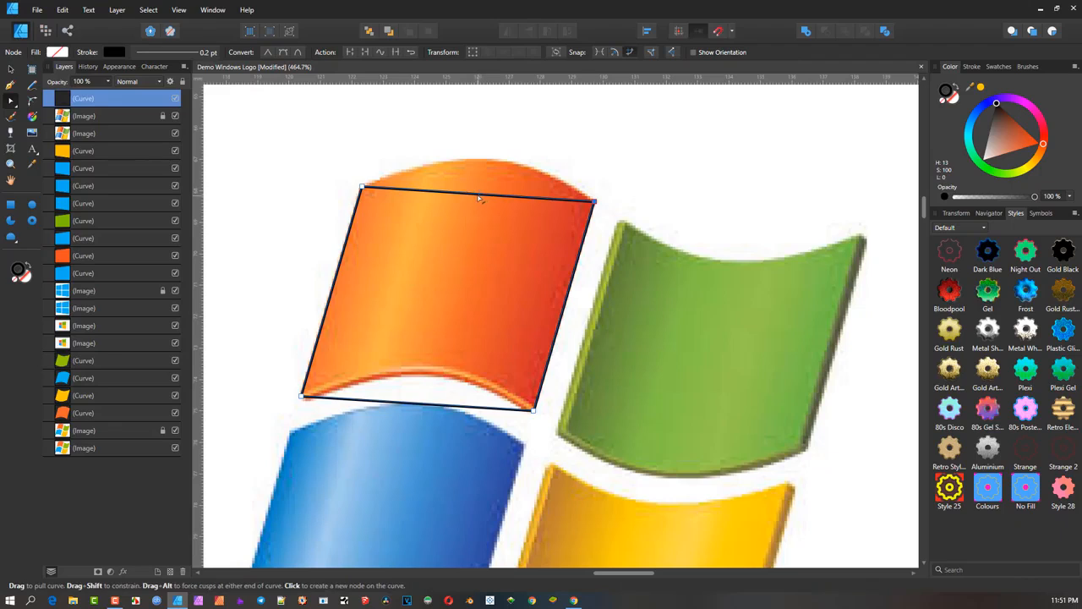
pyautogui.moveTo(479, 198); pyautogui.dragTo(486, 164)
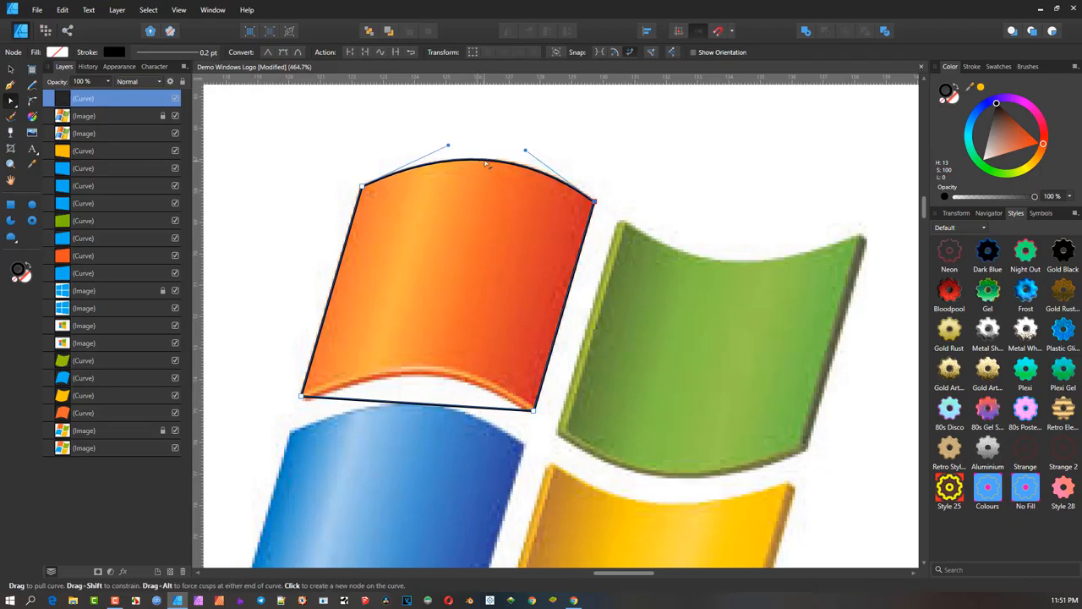
pyautogui.moveTo(421, 402); pyautogui.dragTo(431, 372)
# Step: Examine how the traced outline sits along the bevelled lower rim and corners of the orange pane
pyautogui.scroll(4, 508, 355)
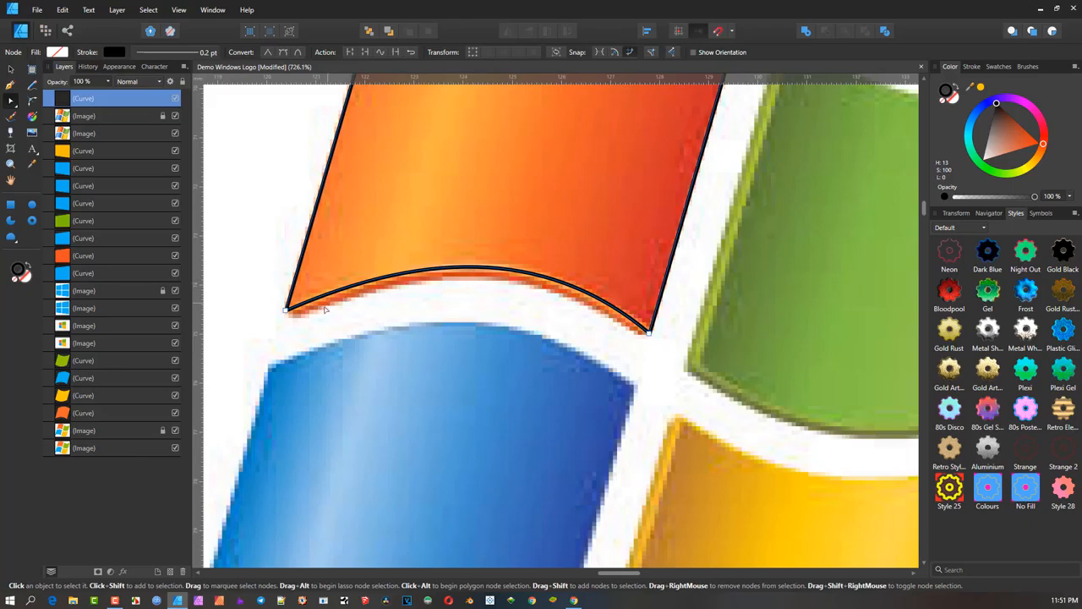
pyautogui.scroll(-3, 391, 258)
pyautogui.moveTo(413, 258); pyautogui.dragTo(401, 316)
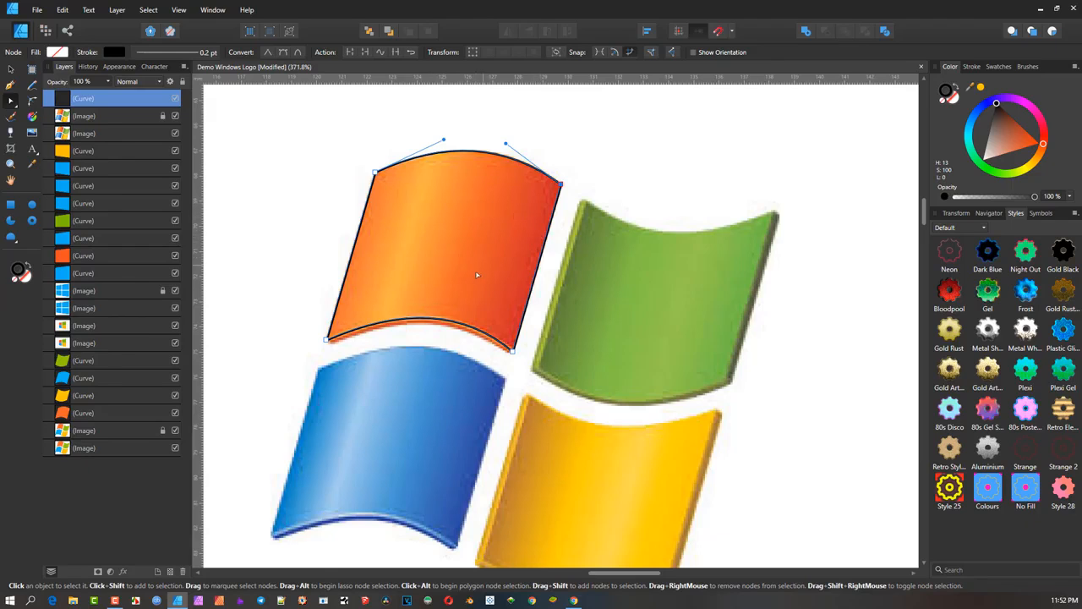
pyautogui.scroll(2, 377, 347)
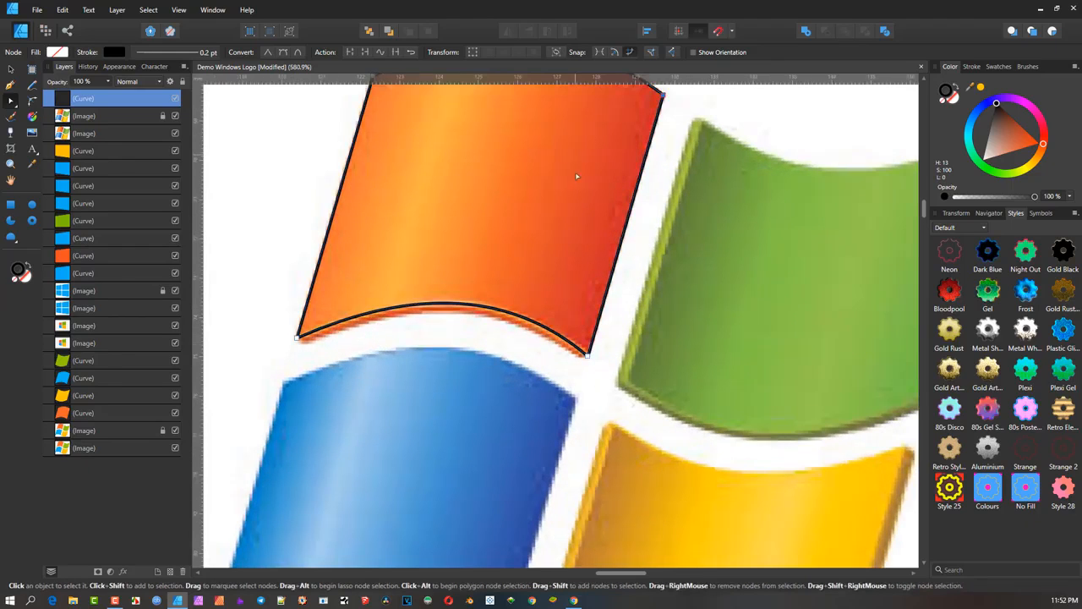
pyautogui.scroll(-1, 575, 185)
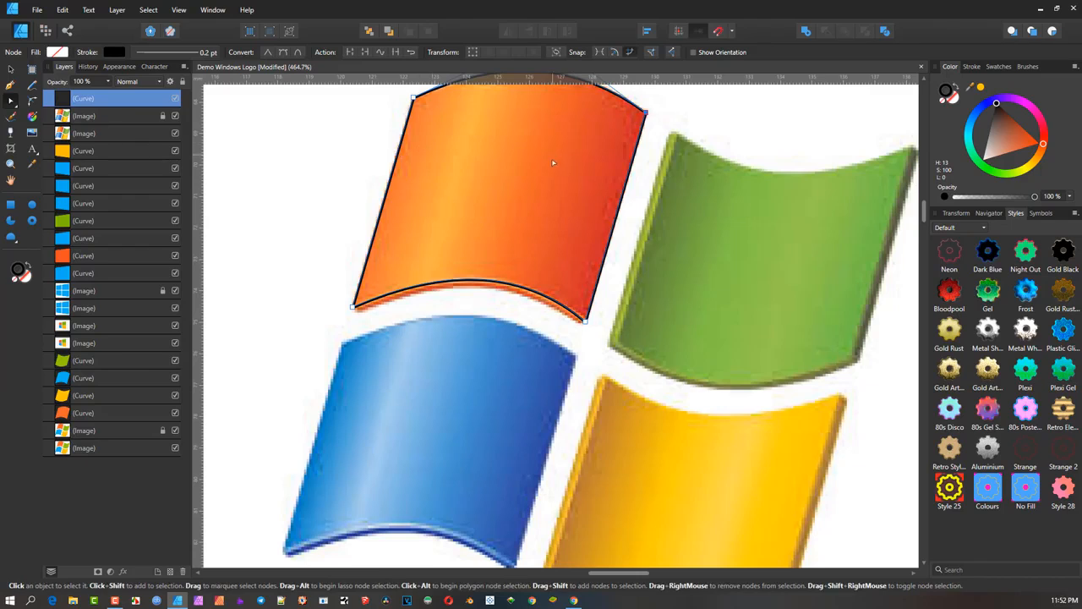
pyautogui.scroll(1, 448, 293)
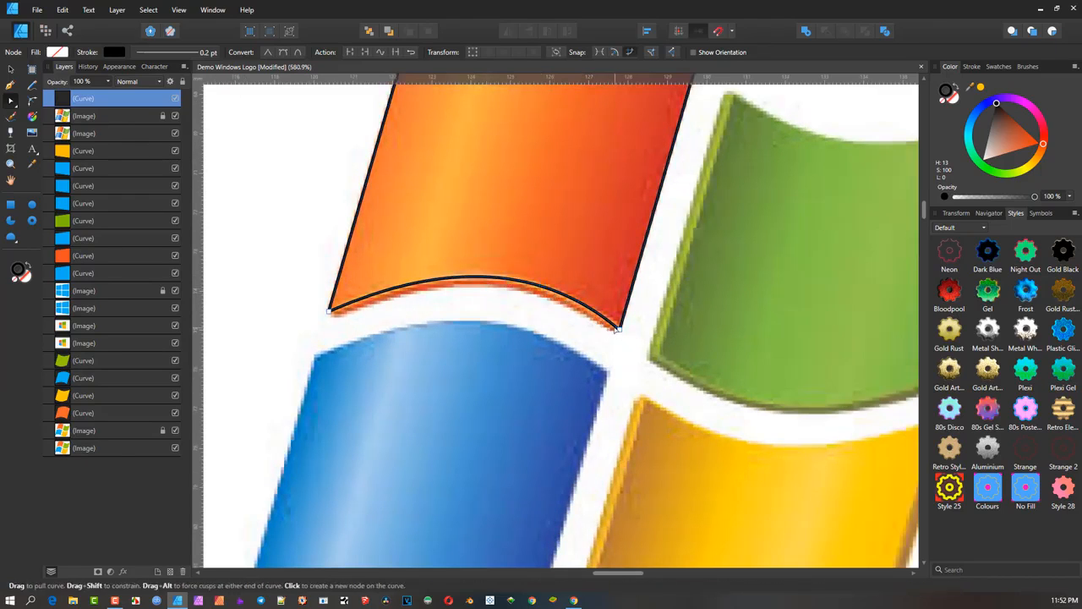
pyautogui.scroll(-1, 511, 281)
pyautogui.scroll(-1, 525, 318)
pyautogui.moveTo(532, 290); pyautogui.dragTo(550, 224)
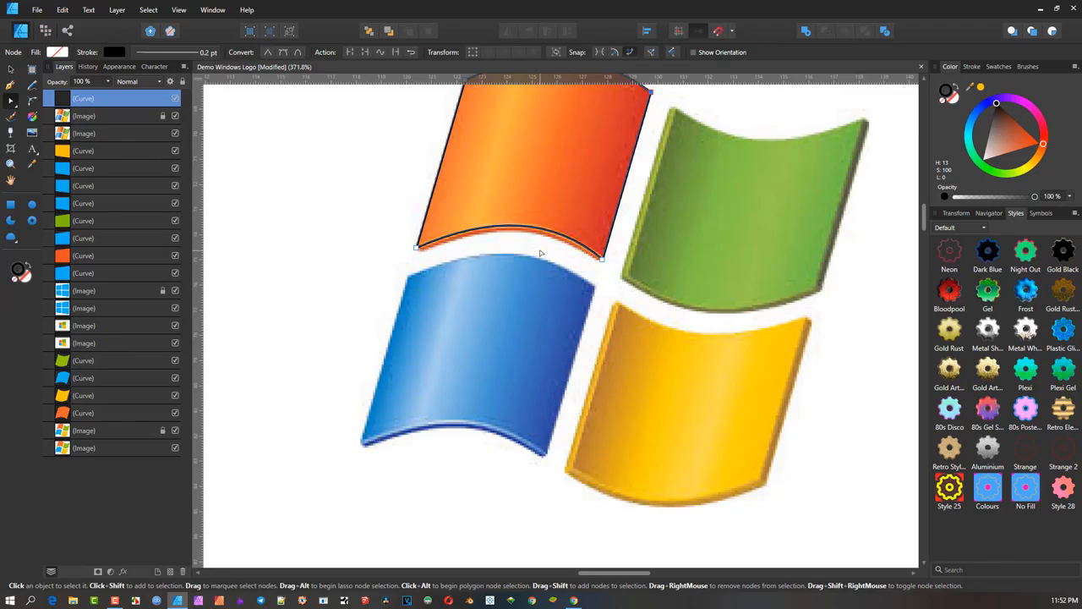
pyautogui.scroll(2, 487, 245)
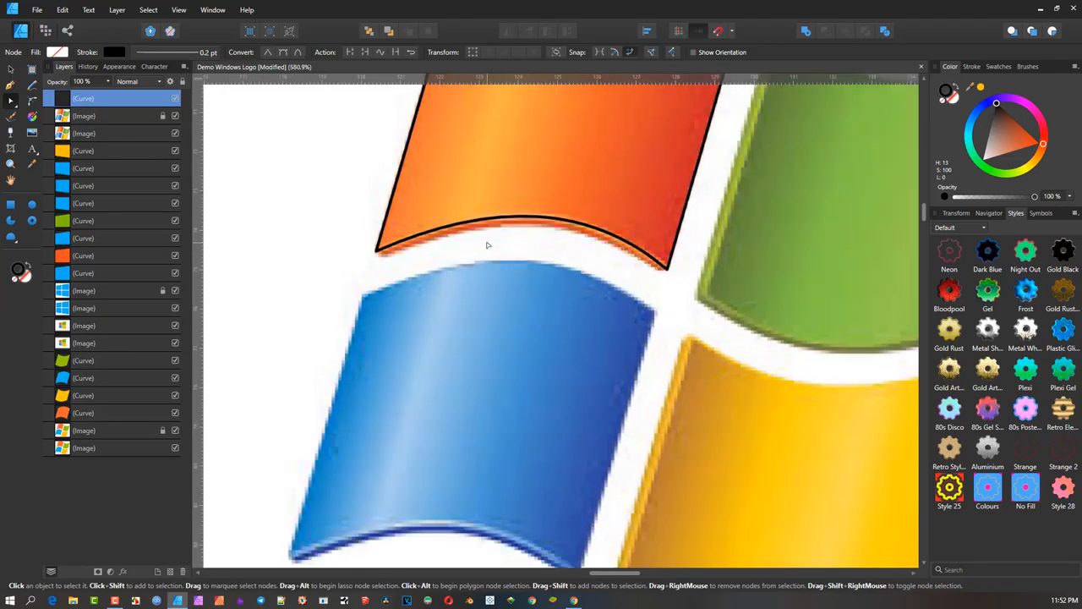
pyautogui.scroll(1, 484, 250)
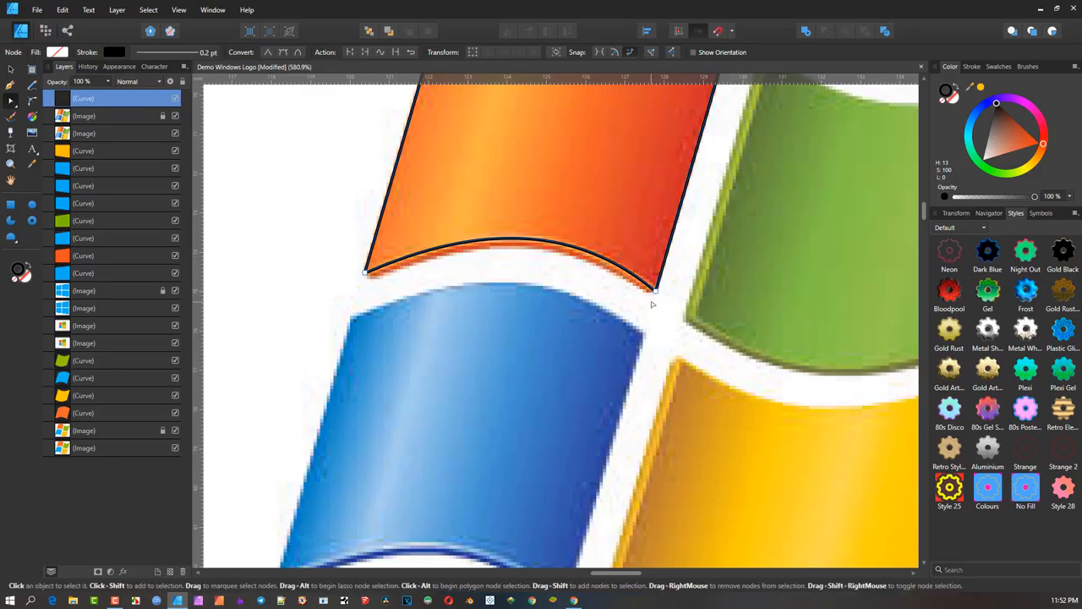
pyautogui.scroll(-2, 594, 265)
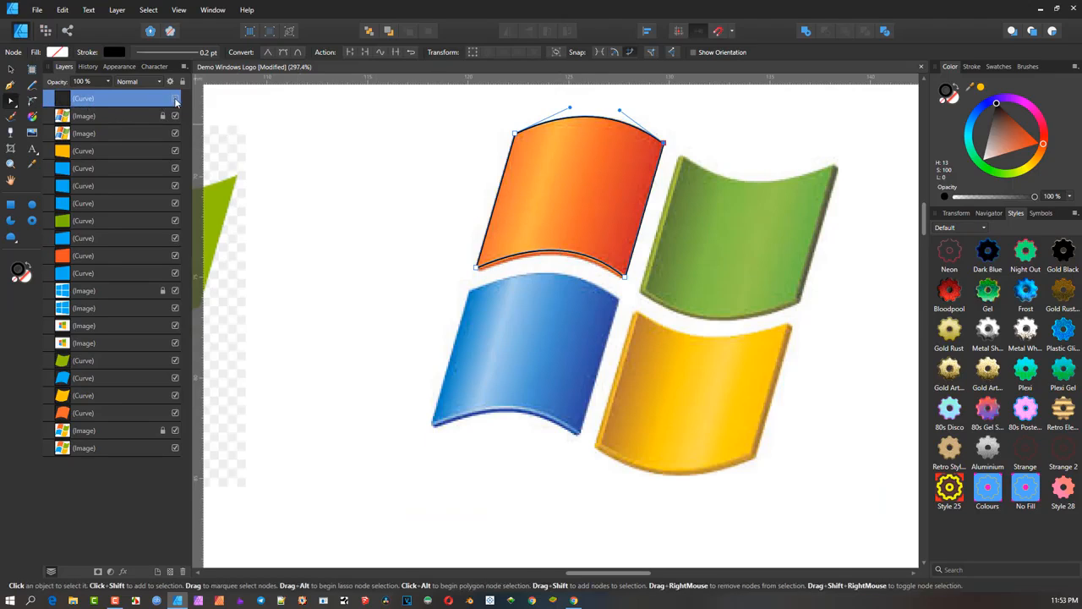
# Step: Hide the traced orange pane outline and trace the pane's bevelled lower rim with the Pen tool as a thin closed four-corner strip
pyautogui.click(175, 99)
pyautogui.click(390, 234)
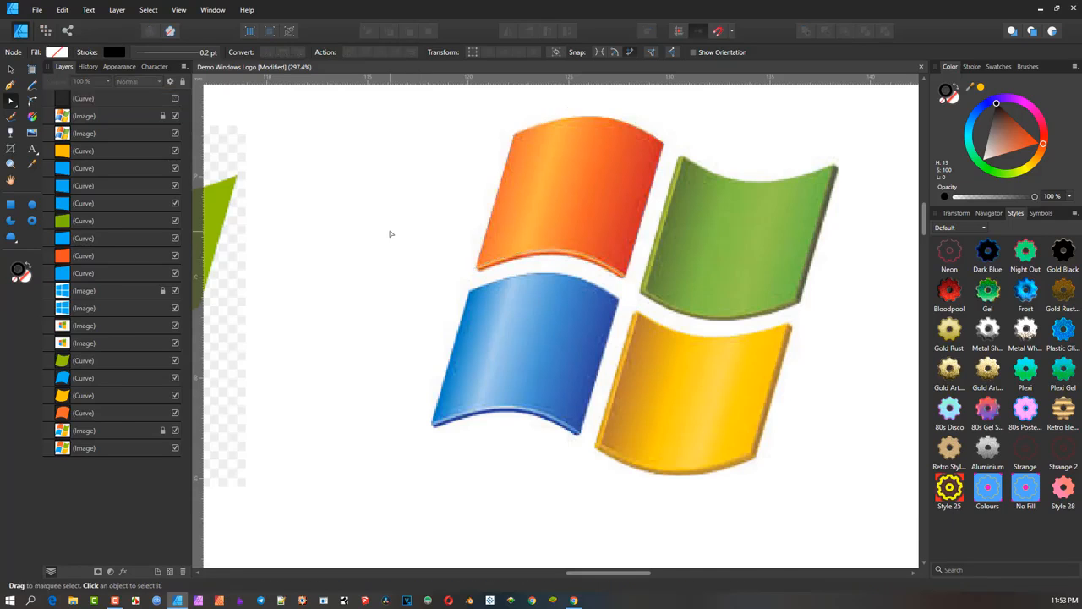
pyautogui.scroll(1, 500, 252)
pyautogui.scroll(2, 592, 274)
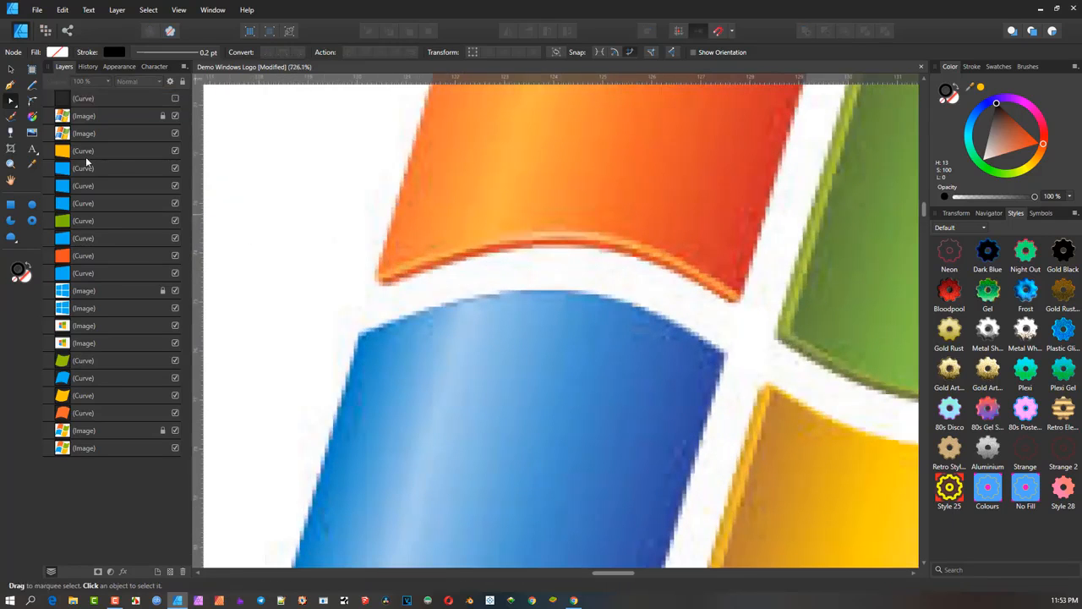
pyautogui.click(10, 85)
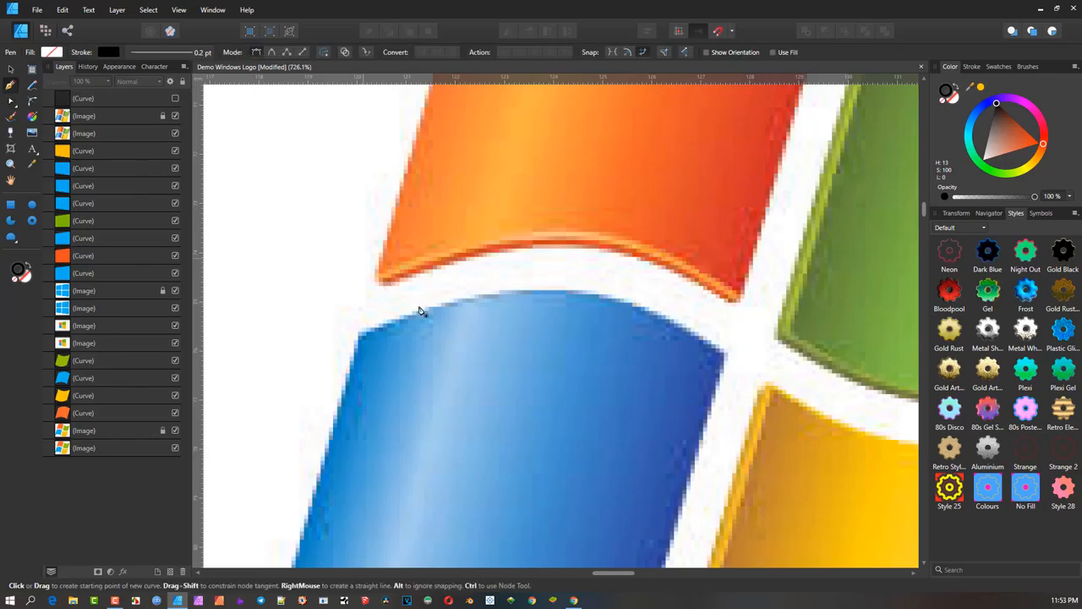
pyautogui.click(378, 280)
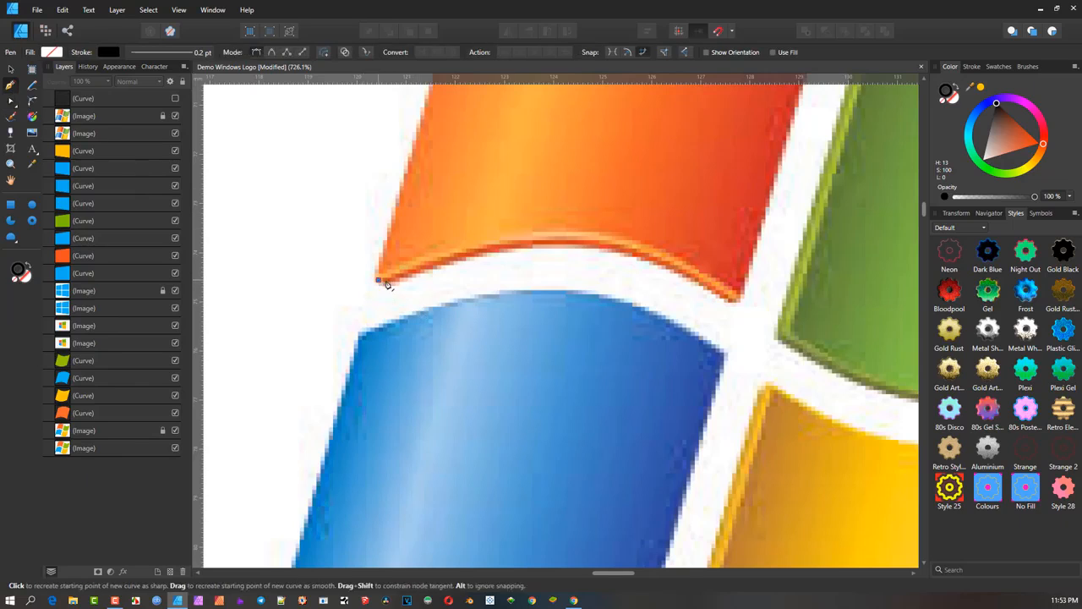
pyautogui.click(738, 296)
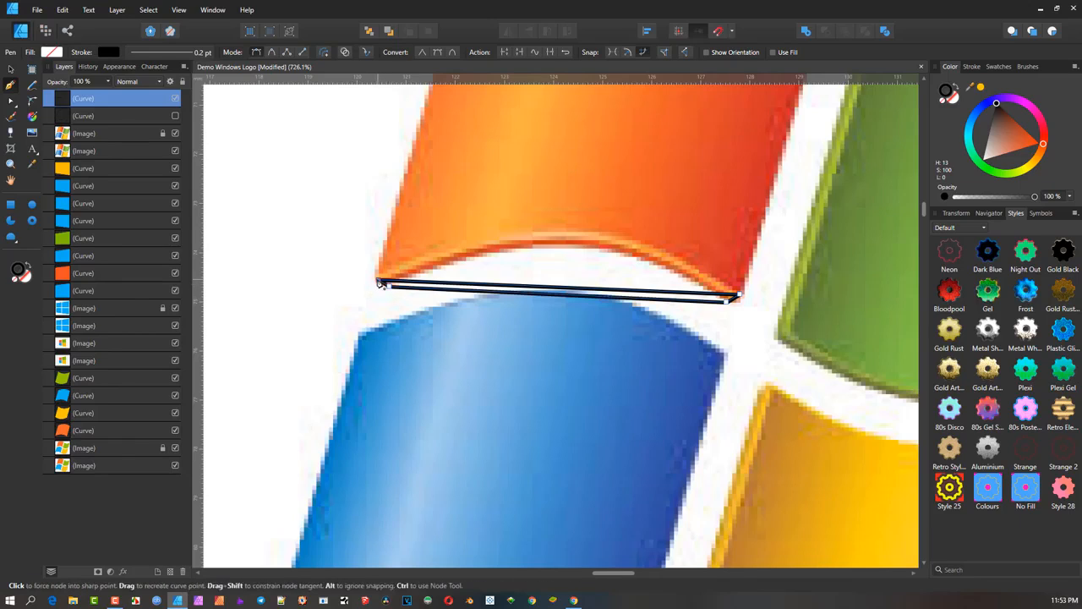
# Step: Bend both long edges of the rim strip to the rim's arc and nudge its lower-right corner onto the rim's end
pyautogui.press('a')
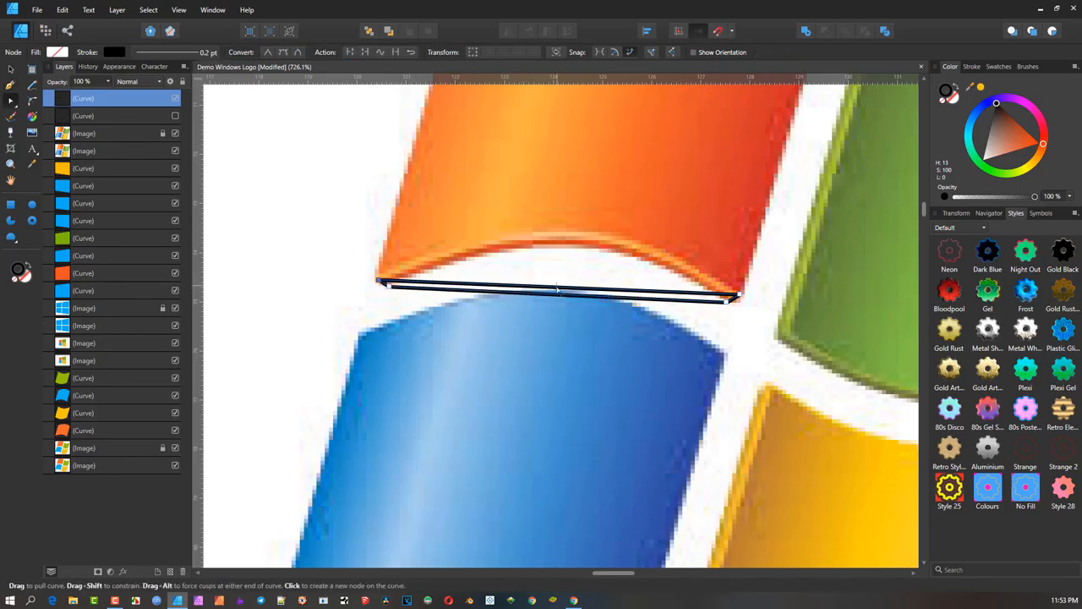
pyautogui.moveTo(557, 289); pyautogui.dragTo(567, 241)
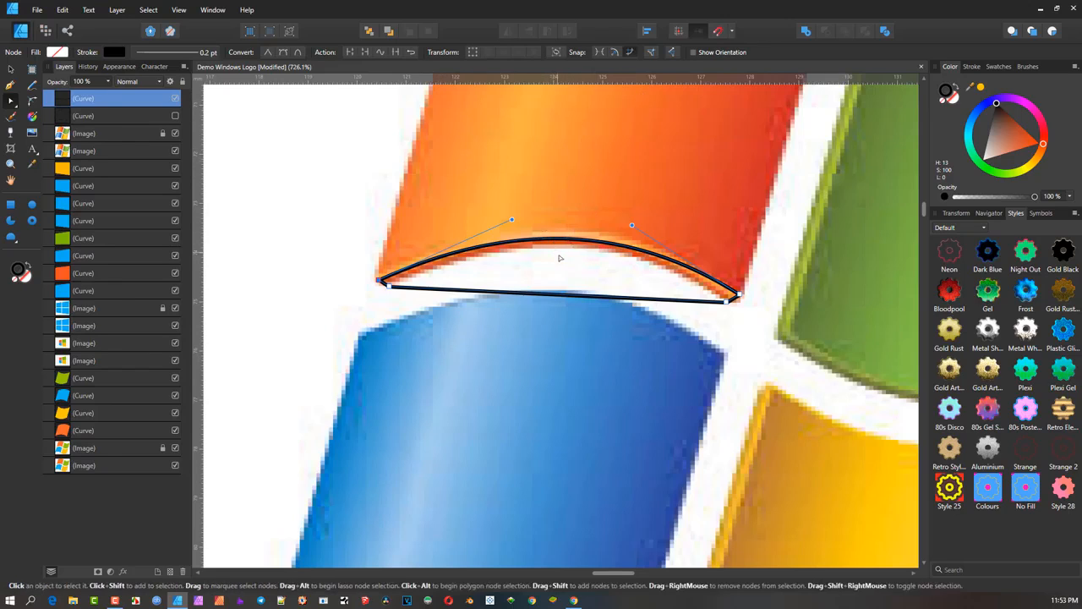
pyautogui.moveTo(559, 296); pyautogui.dragTo(570, 252)
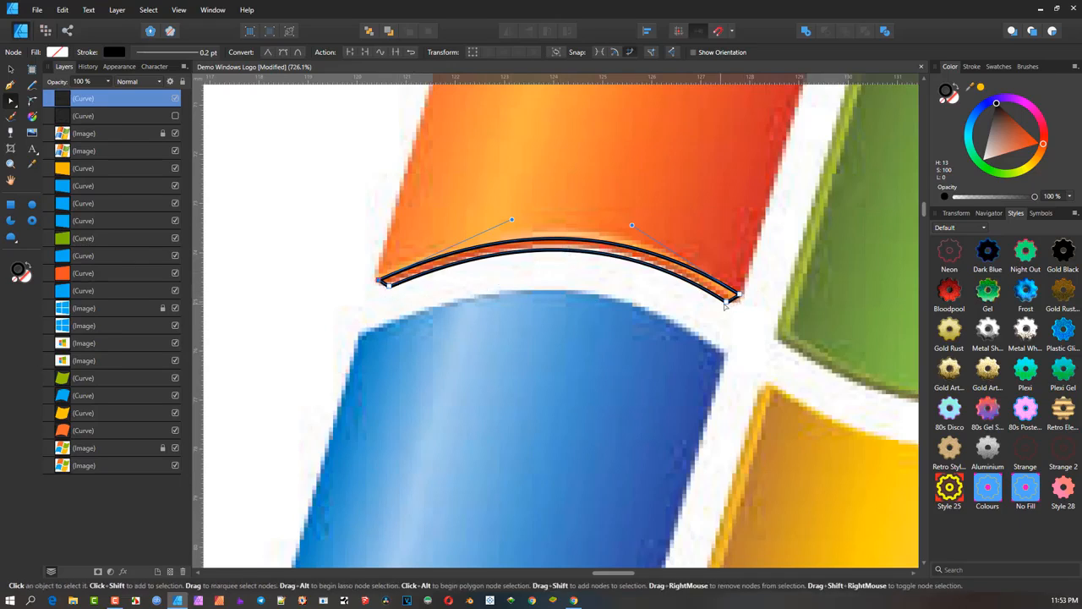
pyautogui.moveTo(726, 302); pyautogui.dragTo(729, 301)
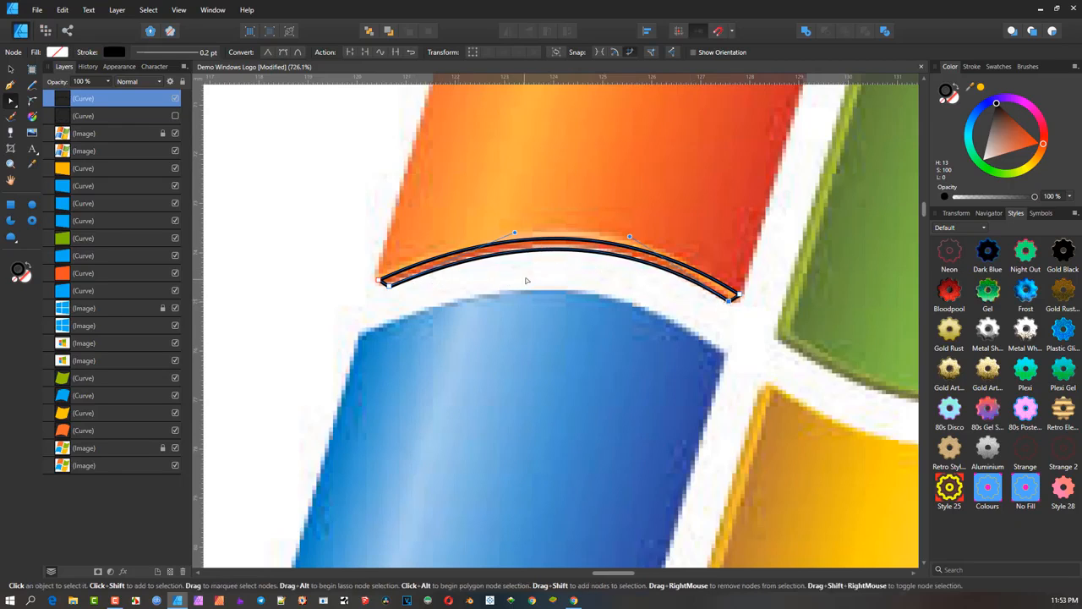
pyautogui.moveTo(527, 284); pyautogui.dragTo(487, 377)
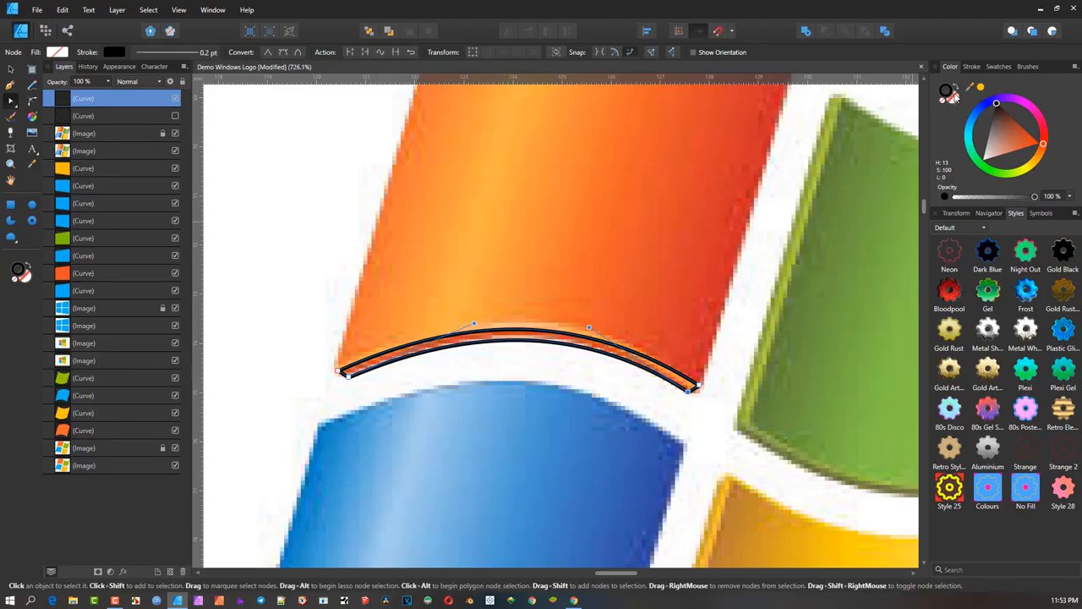
# Step: Fill the orange pane's rim strip with solid black and deselect it
pyautogui.click(952, 98)
pyautogui.click(1016, 123)
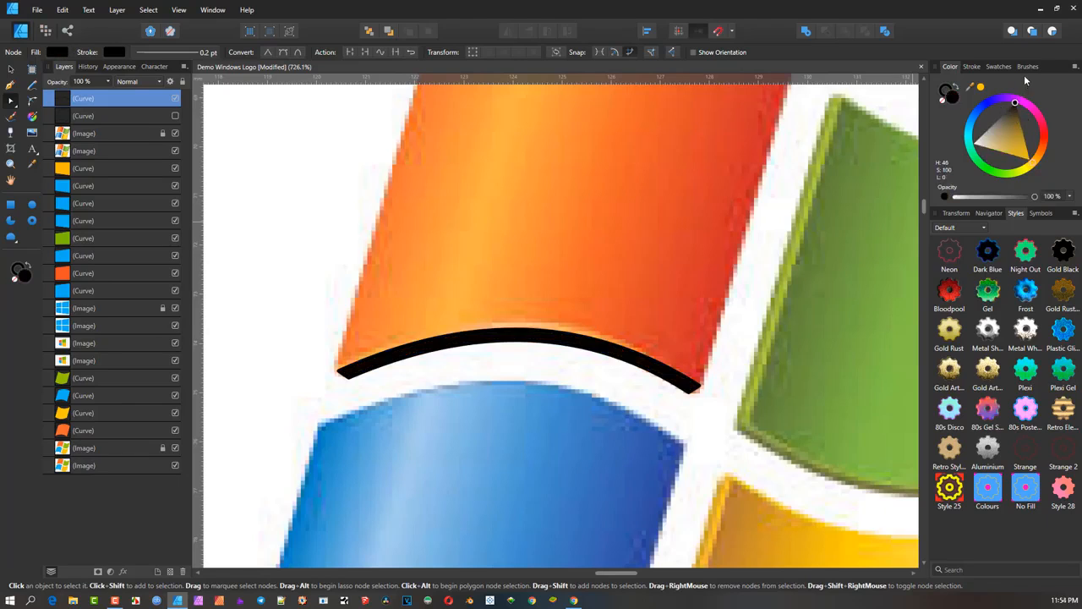
pyautogui.scroll(-3, 642, 282)
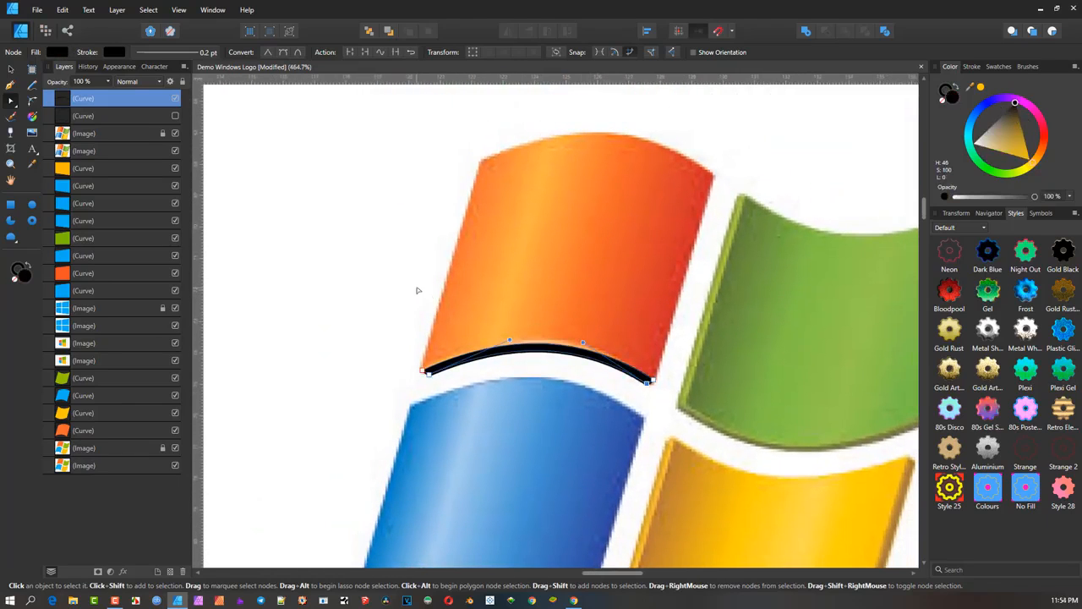
pyautogui.click(407, 287)
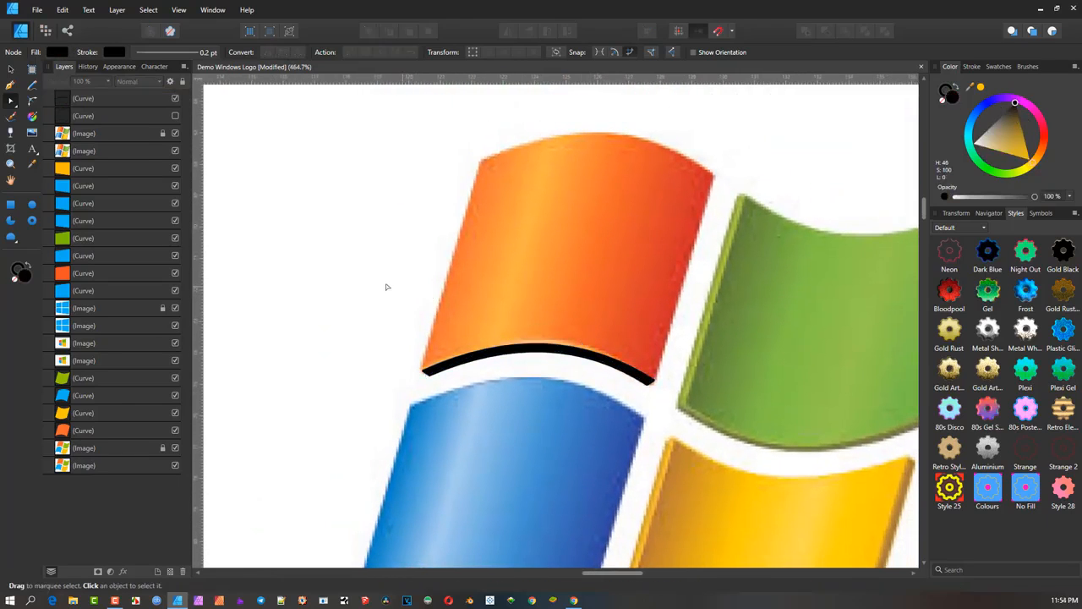
# Step: Show the orange pane outline again and change its stroke colour to white
pyautogui.click(175, 117)
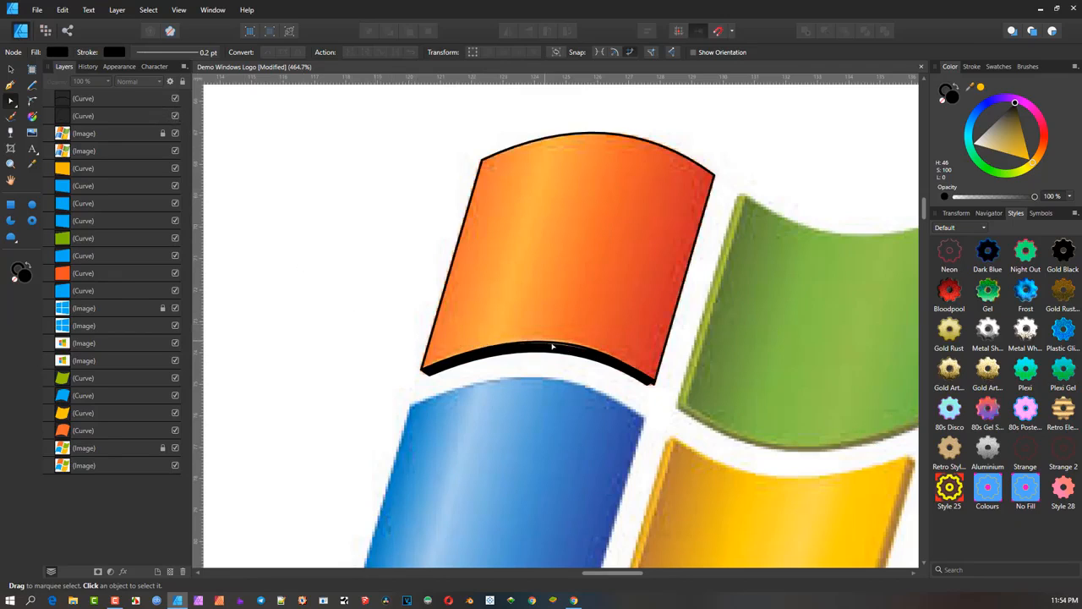
pyautogui.press('v')
pyautogui.click(487, 159)
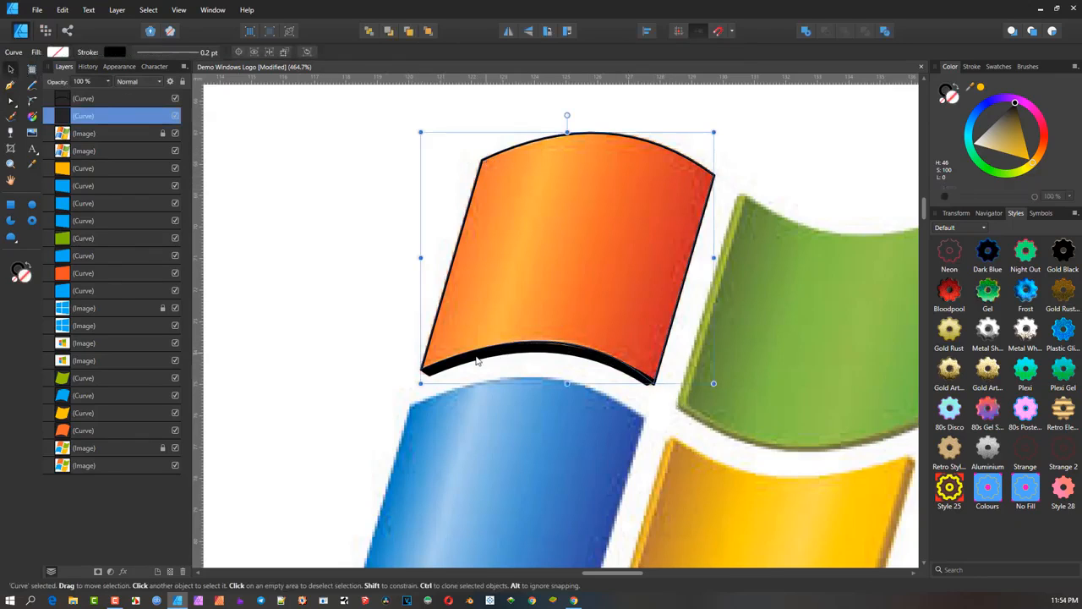
pyautogui.click(948, 91)
pyautogui.click(996, 141)
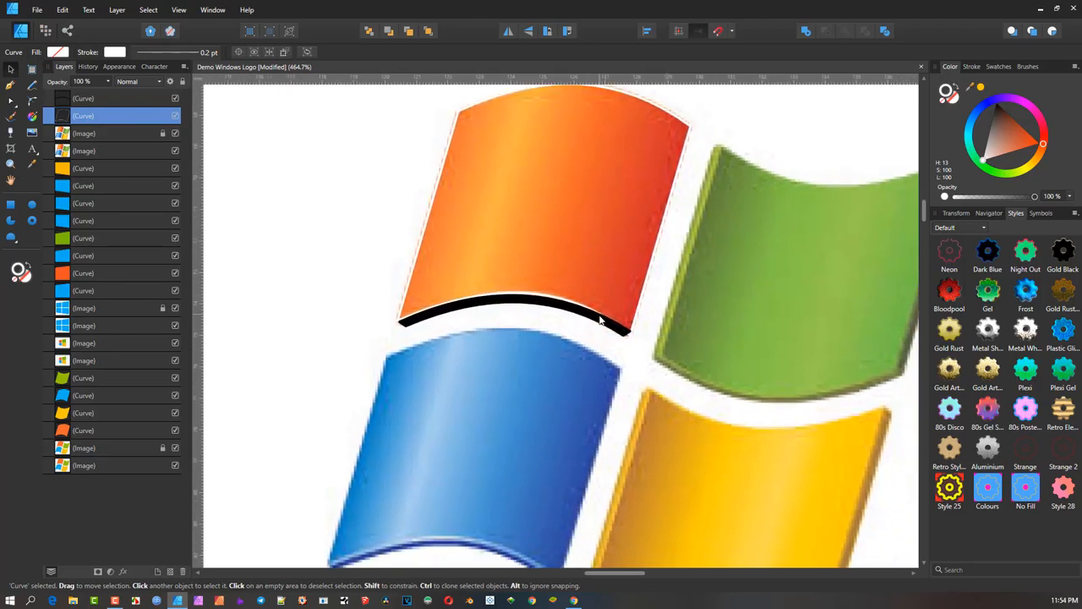
# Step: Adjust the lower-right node and bottom curve of the orange pane outline to follow the upper edge of the black rim strip
pyautogui.scroll(2, 599, 315)
pyautogui.scroll(-1, 600, 315)
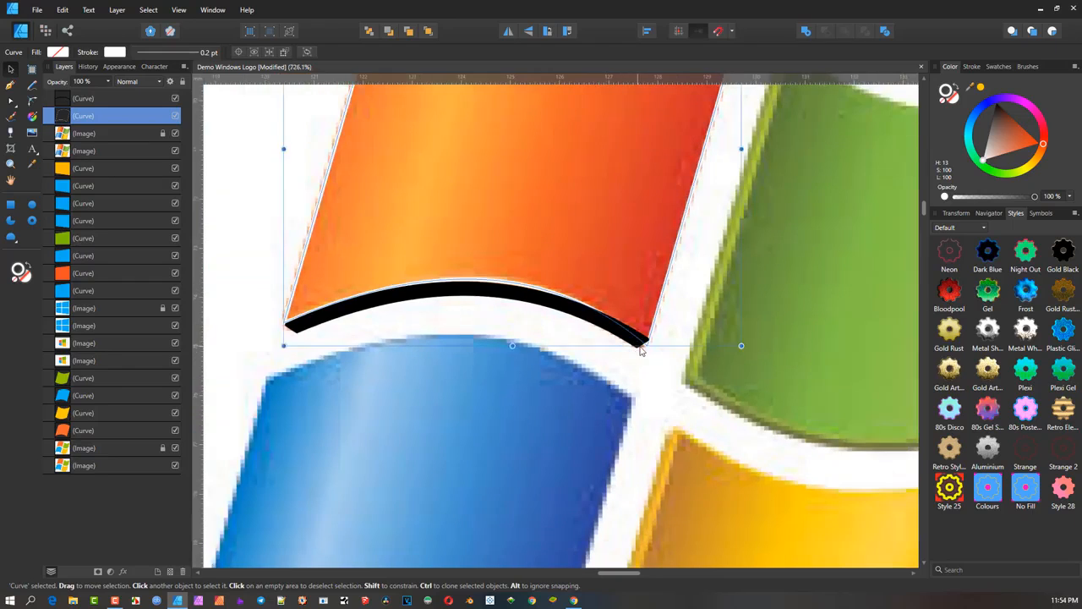
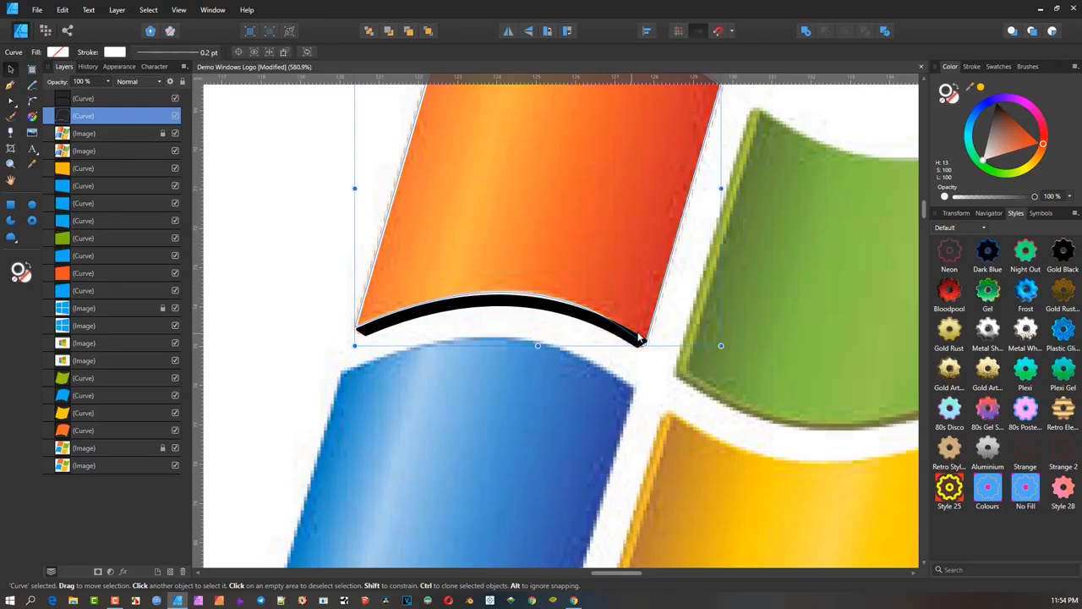
pyautogui.press('a')
pyautogui.scroll(2, 644, 342)
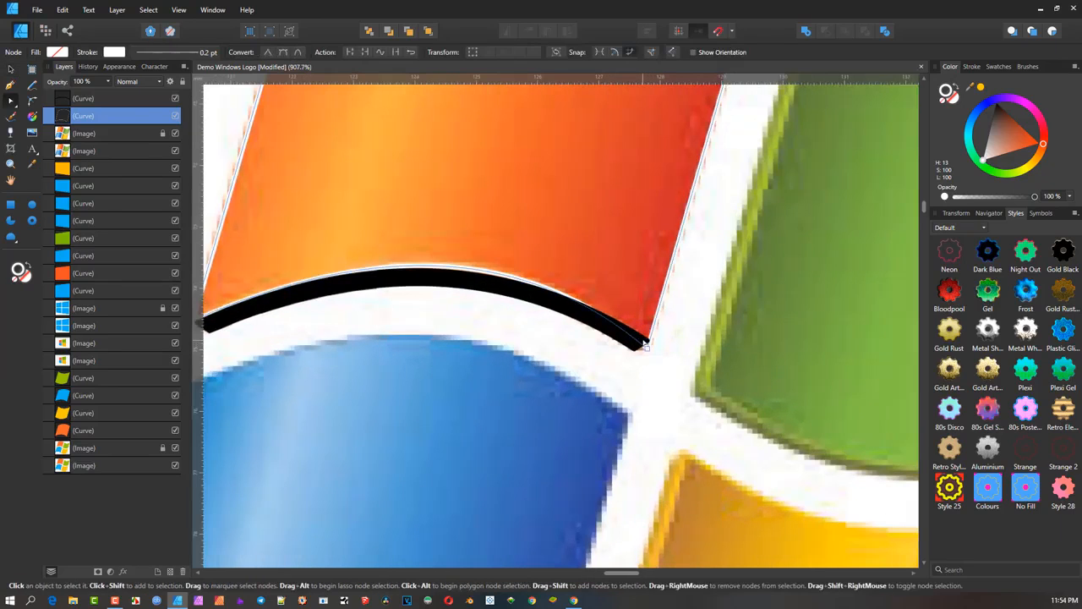
pyautogui.click(647, 343)
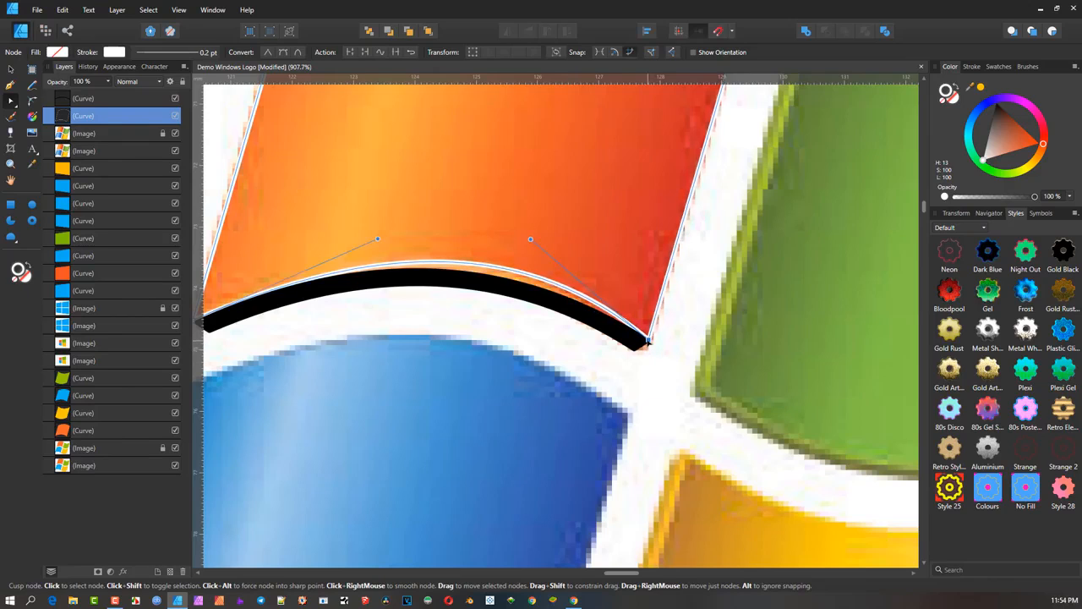
pyautogui.scroll(-3, 697, 207)
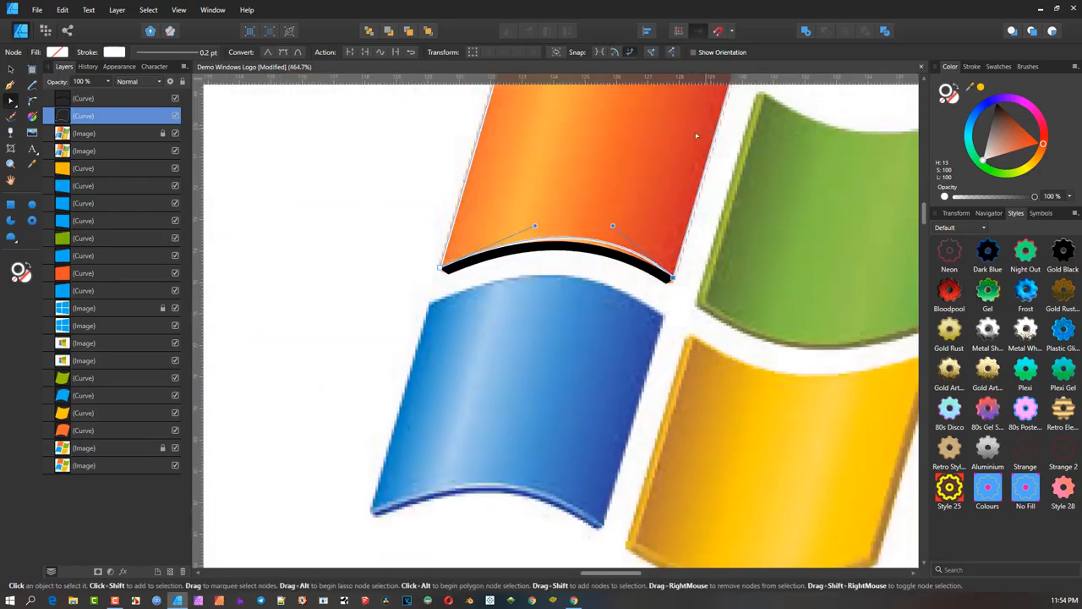
pyautogui.scroll(3, 696, 135)
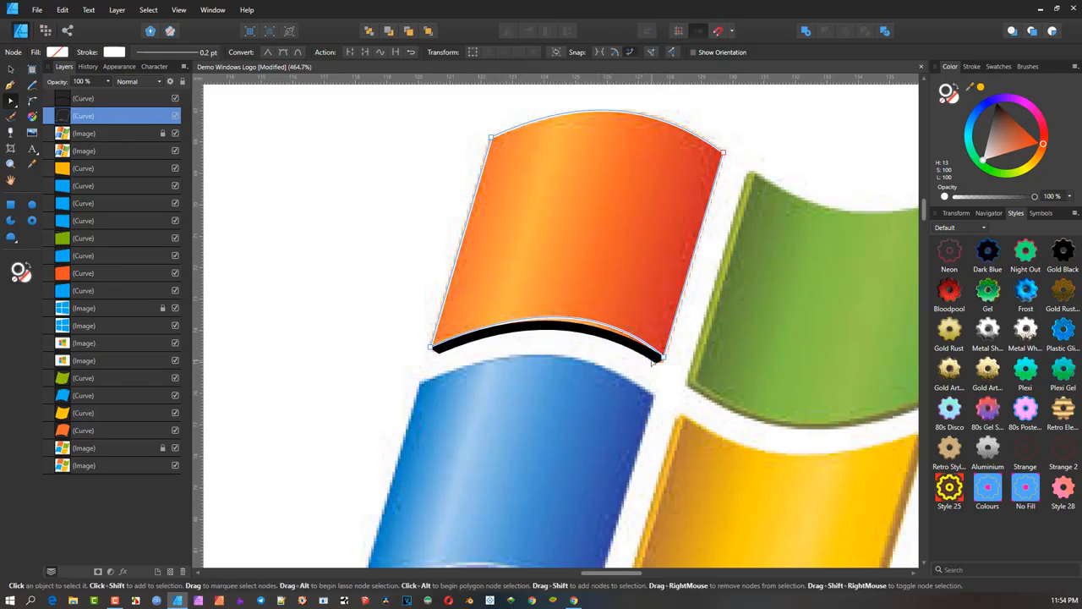
pyautogui.scroll(3, 634, 330)
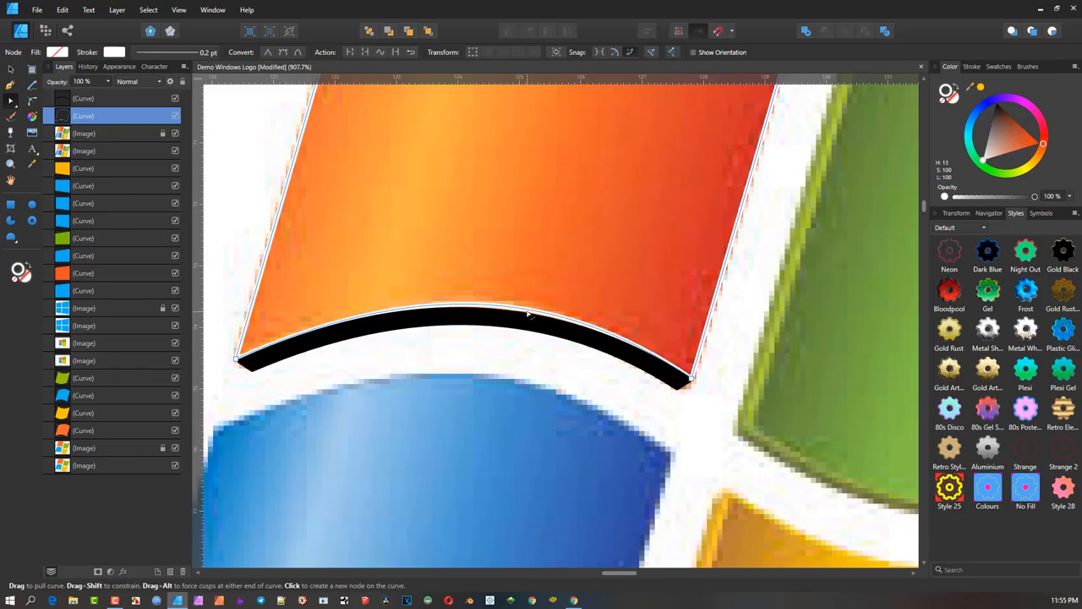
pyautogui.click(573, 302)
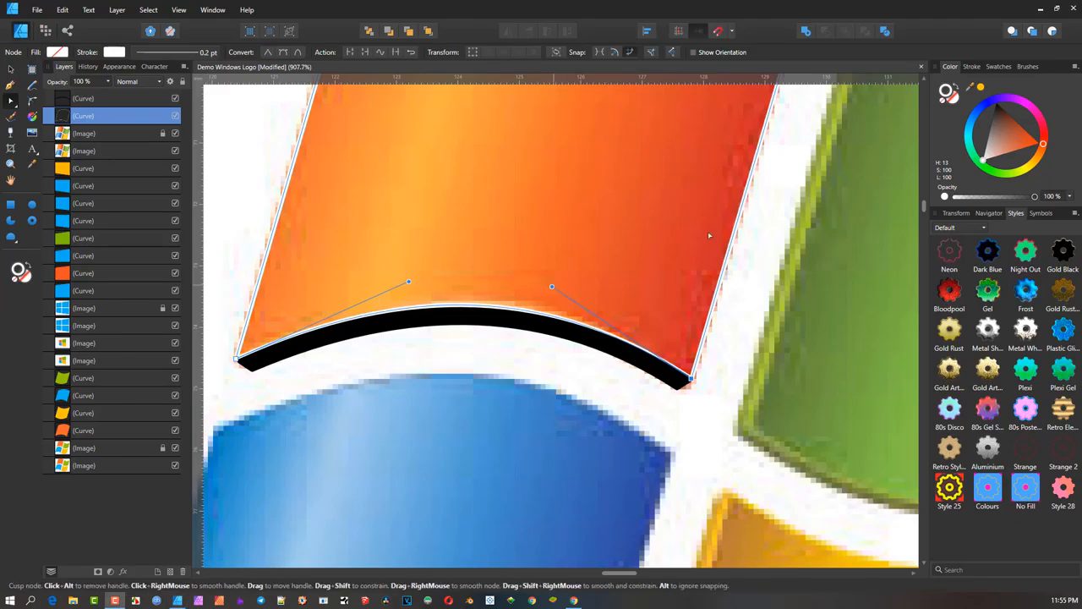
# Step: Move the lower-right node of the orange pane outline slightly outward onto the pane's corner in the reference
pyautogui.scroll(-2, 611, 298)
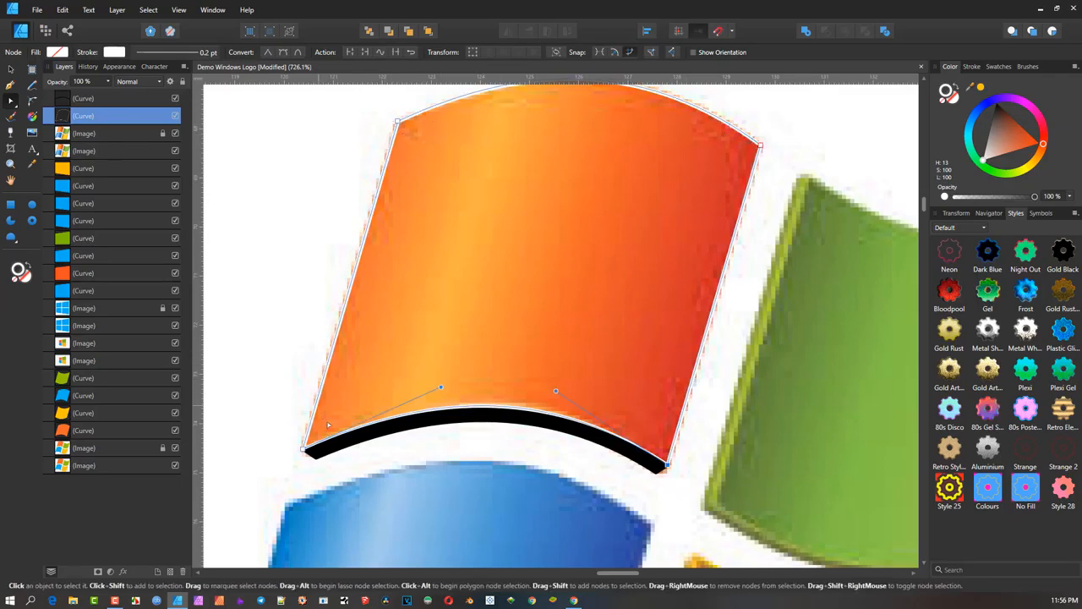
pyautogui.scroll(1, 612, 429)
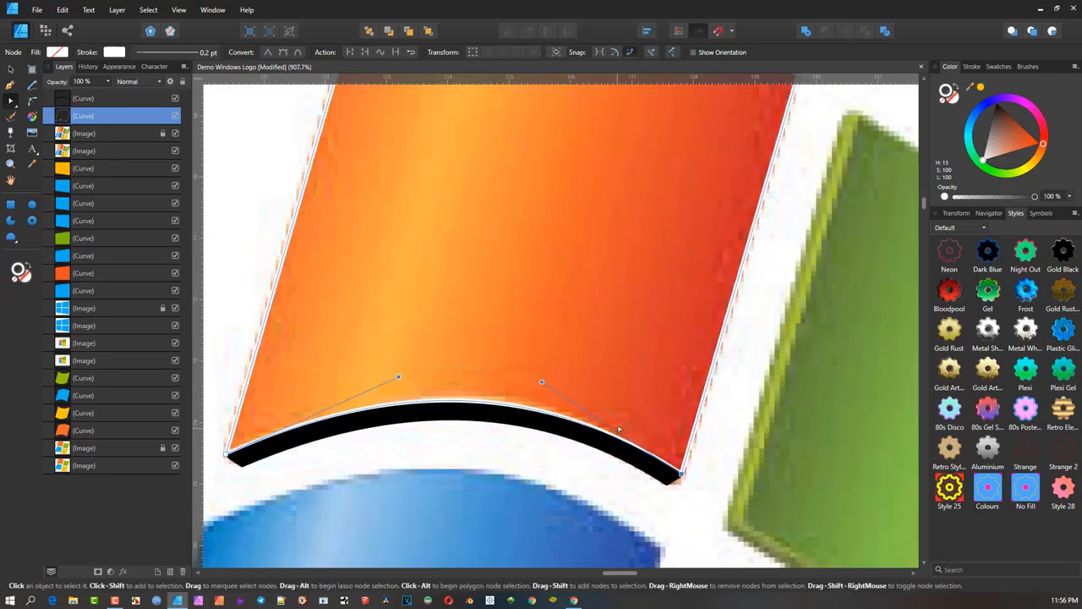
pyautogui.moveTo(633, 409); pyautogui.dragTo(714, 319)
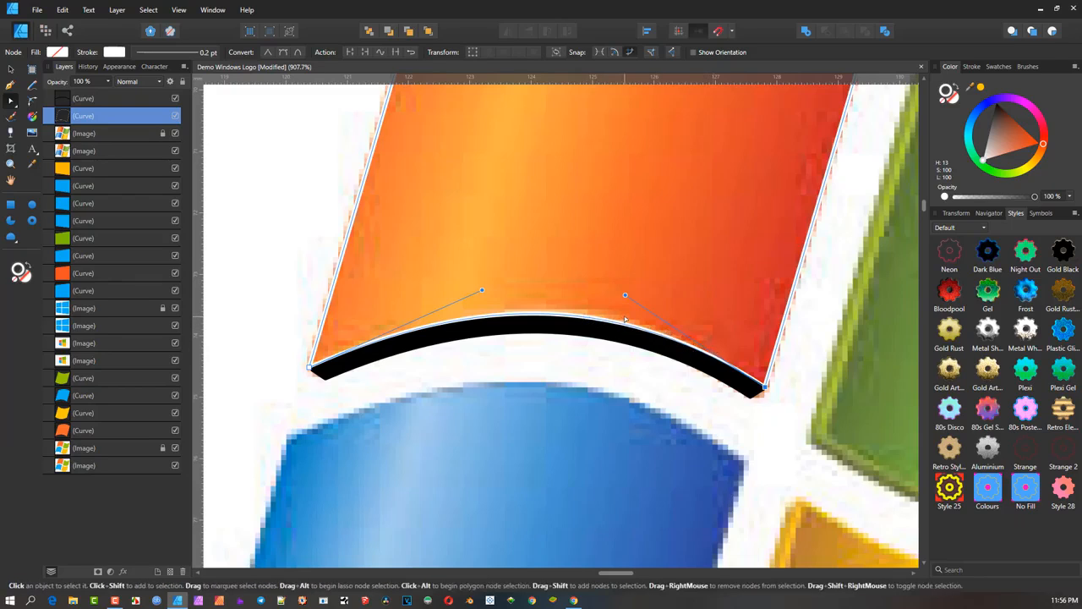
pyautogui.scroll(-3, 626, 318)
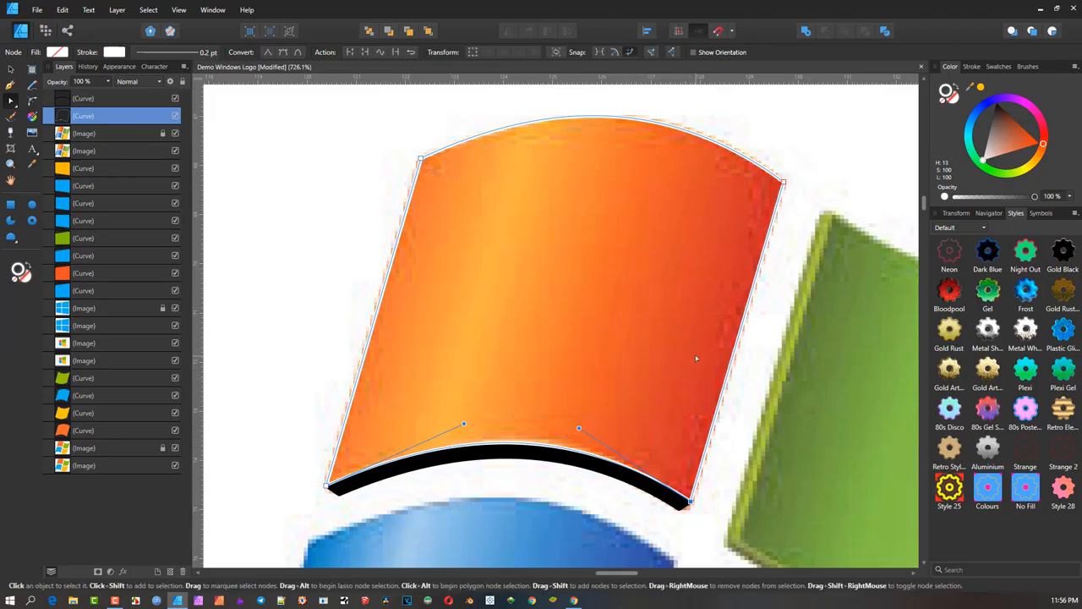
pyautogui.scroll(5, 751, 379)
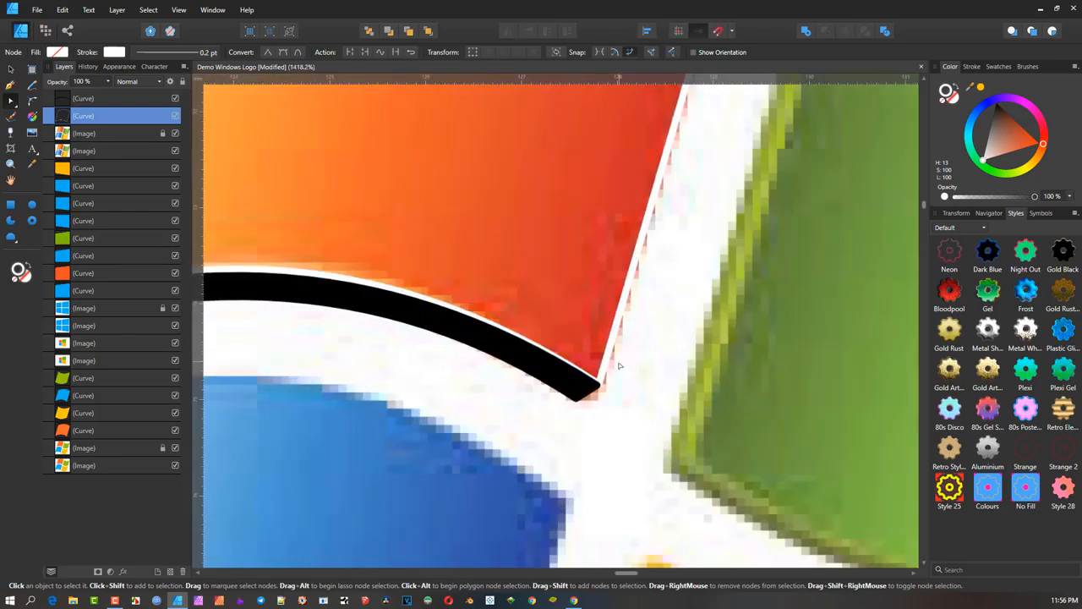
pyautogui.click(598, 385)
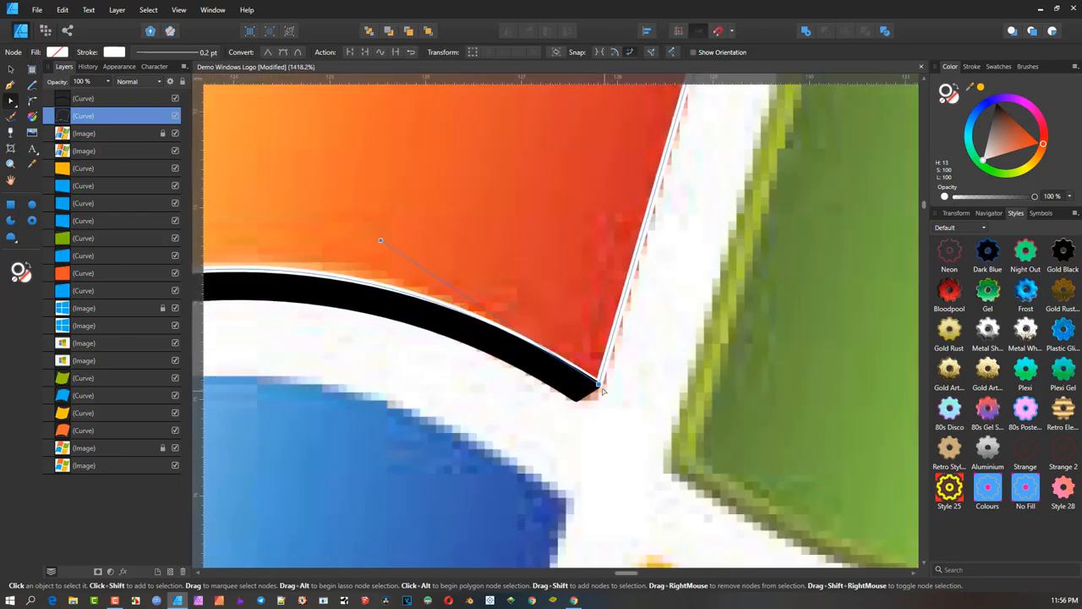
pyautogui.moveTo(602, 386); pyautogui.dragTo(606, 389)
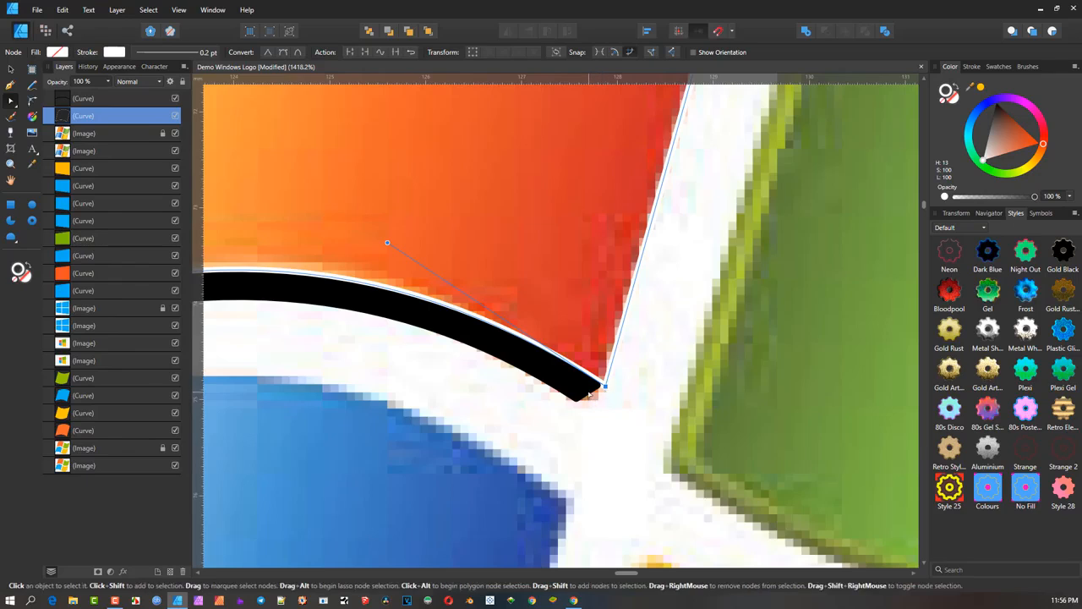
# Step: Move the two right-end nodes of the black rim strip out to the pane's corner and refine its lower curve
pyautogui.click(592, 396)
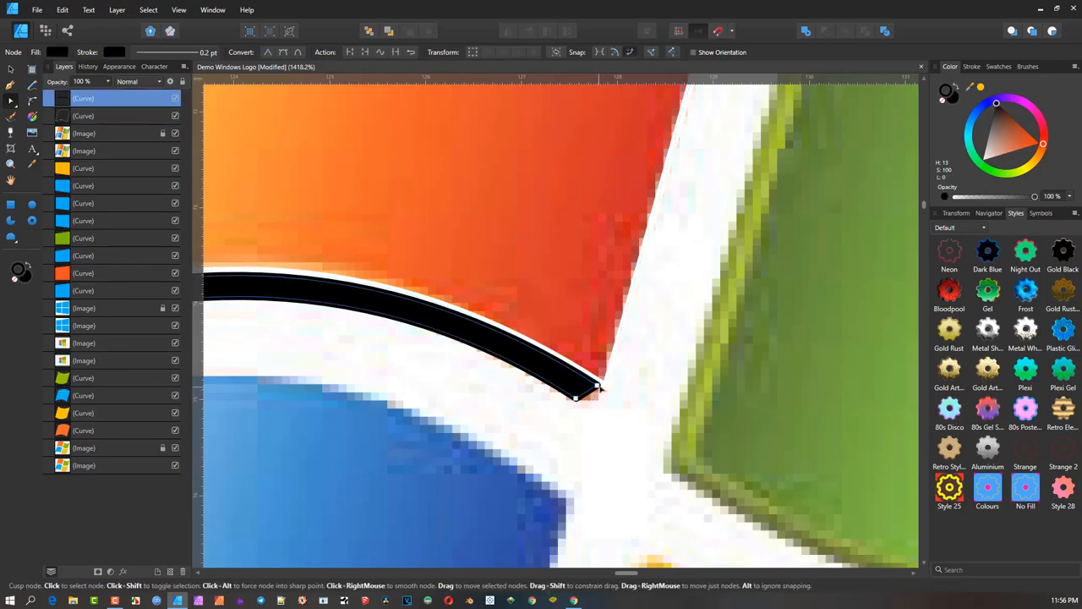
pyautogui.moveTo(597, 386); pyautogui.dragTo(590, 404)
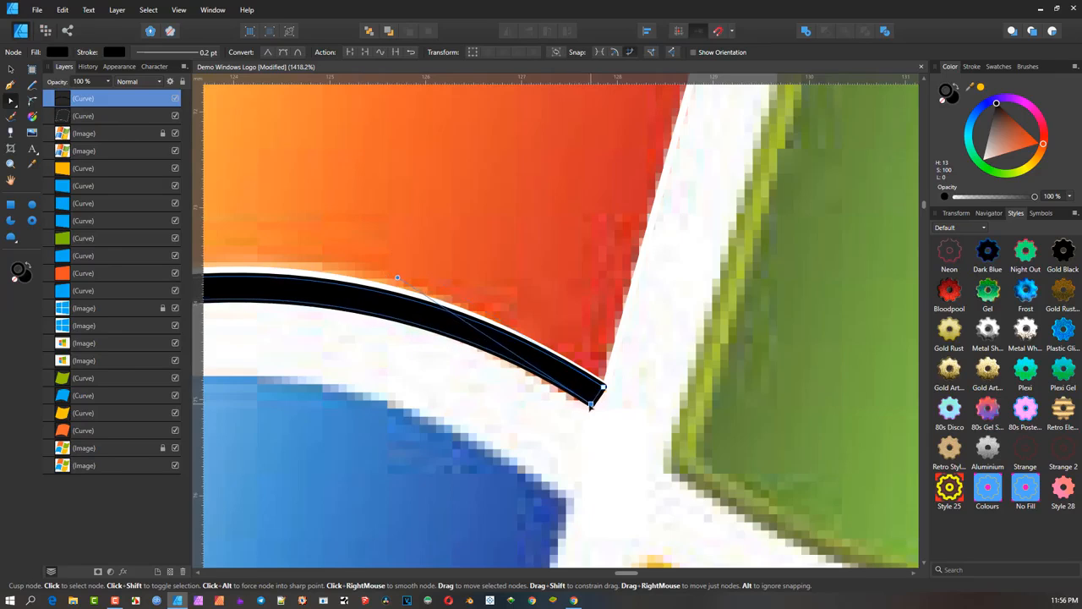
pyautogui.scroll(-2, 490, 333)
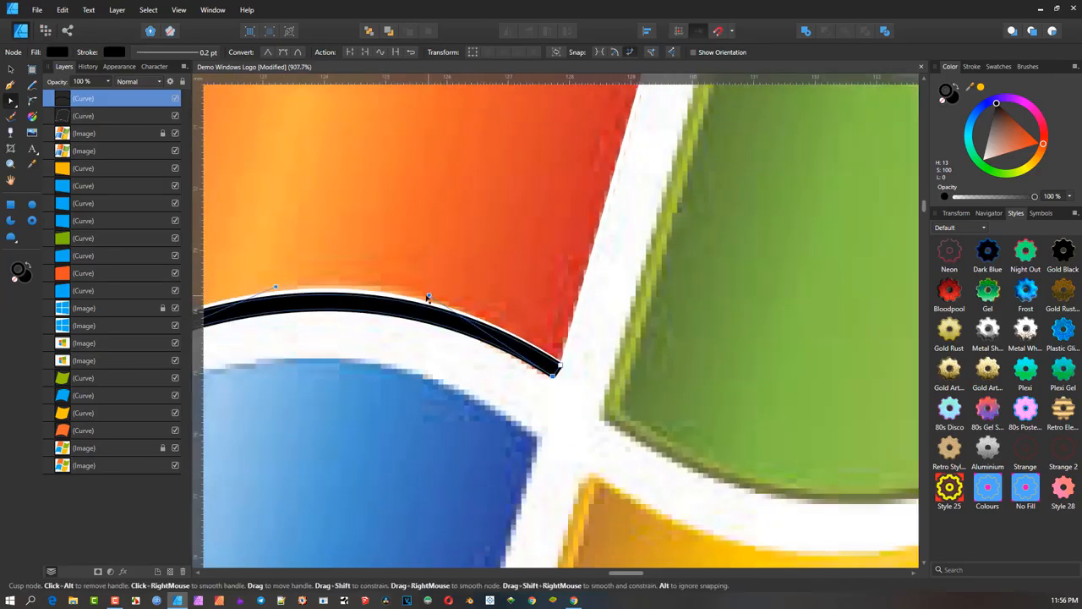
pyautogui.moveTo(429, 298); pyautogui.dragTo(602, 234)
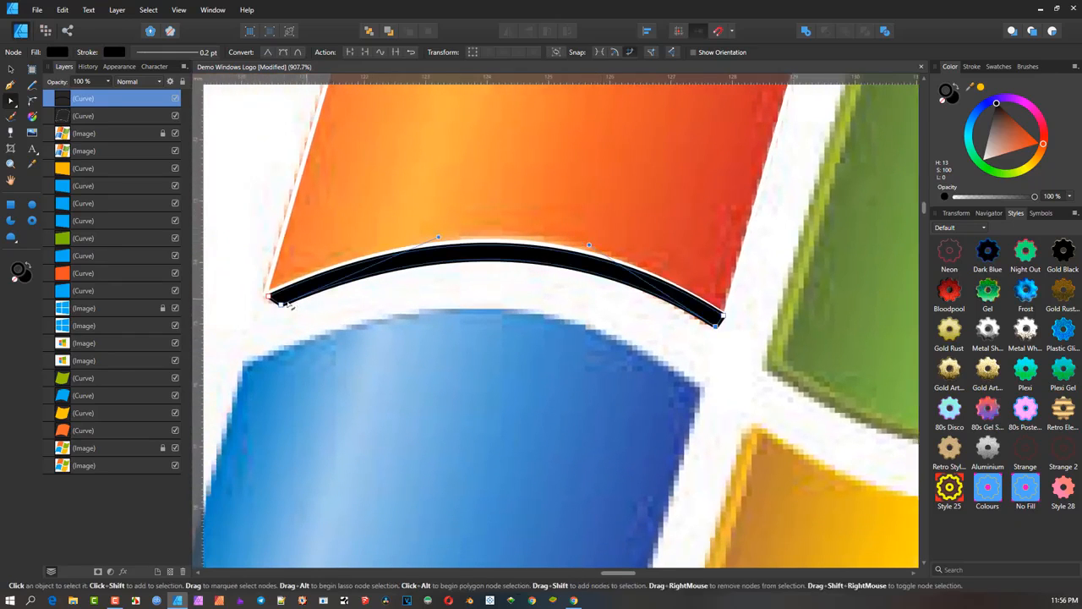
# Step: Move the two left-end nodes of the black rim strip slightly outward onto the pane's lower-left corner
pyautogui.moveTo(251, 283); pyautogui.dragTo(315, 337)
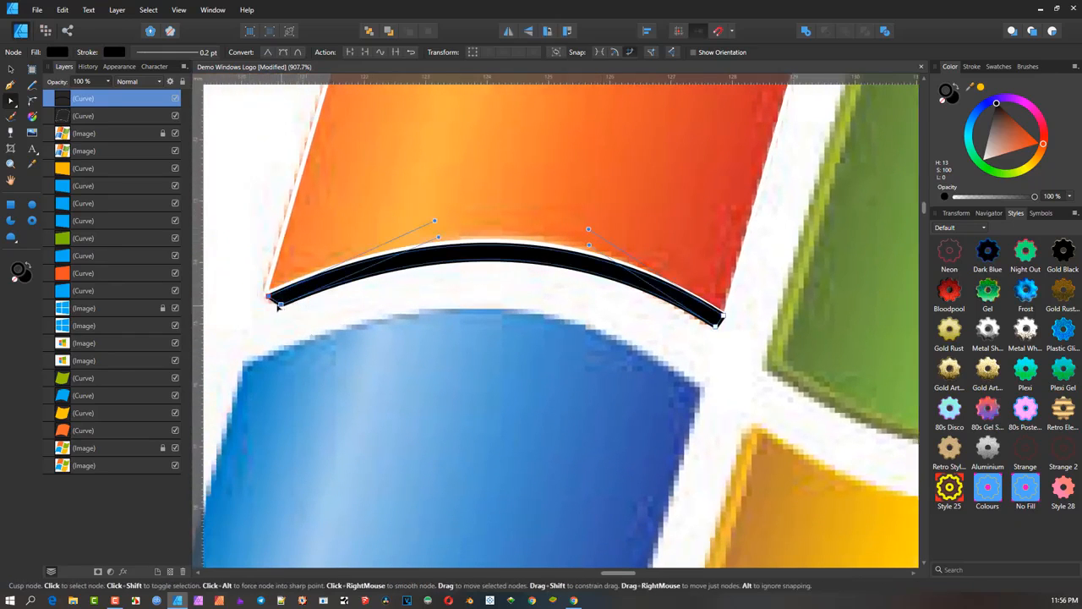
pyautogui.moveTo(278, 306); pyautogui.dragTo(278, 309)
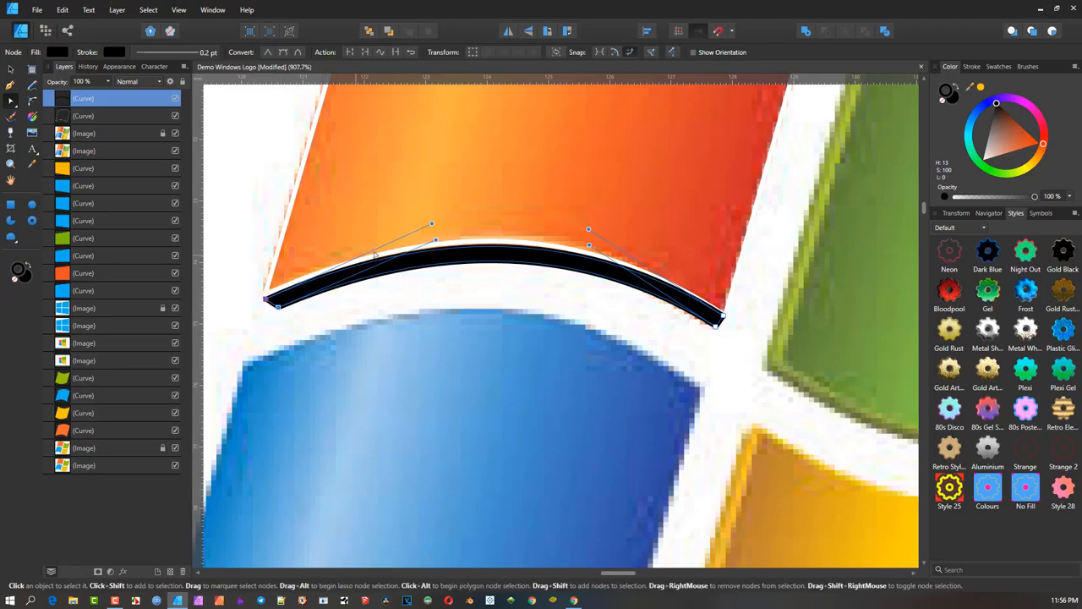
pyautogui.scroll(-5, 375, 253)
pyautogui.scroll(2, 428, 246)
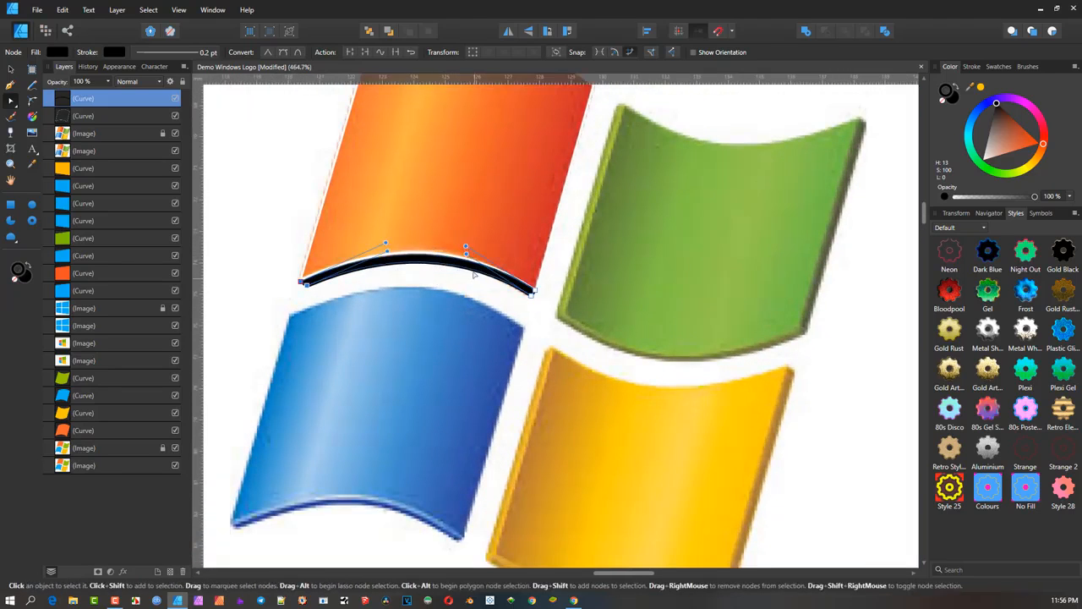
pyautogui.click(299, 213)
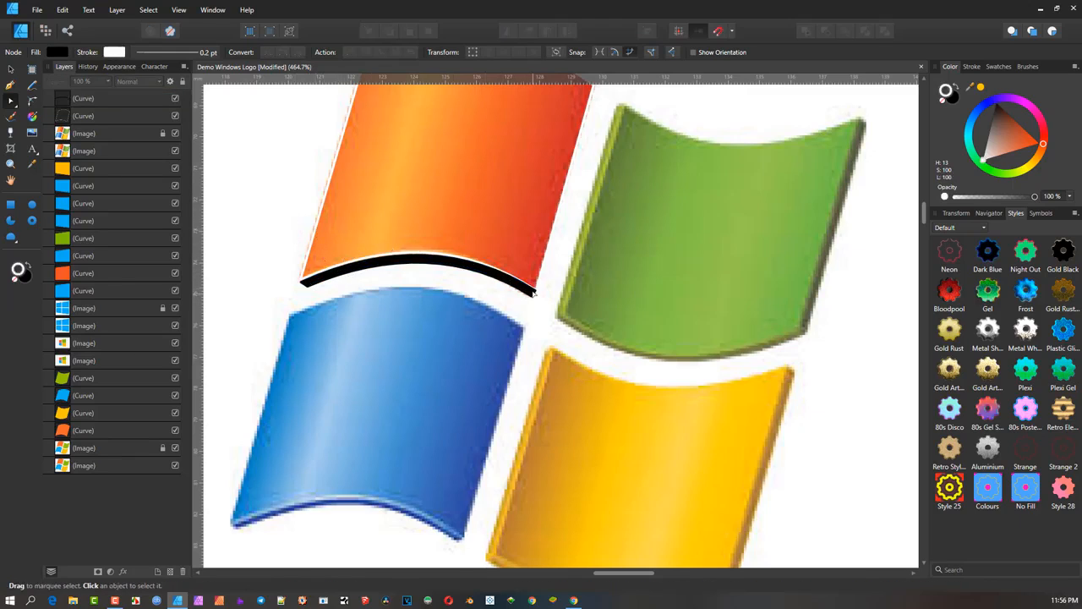
# Step: Fill the orange pane outline with the red sampled from the shaded right side of the pane in the reference
pyautogui.scroll(2, 532, 255)
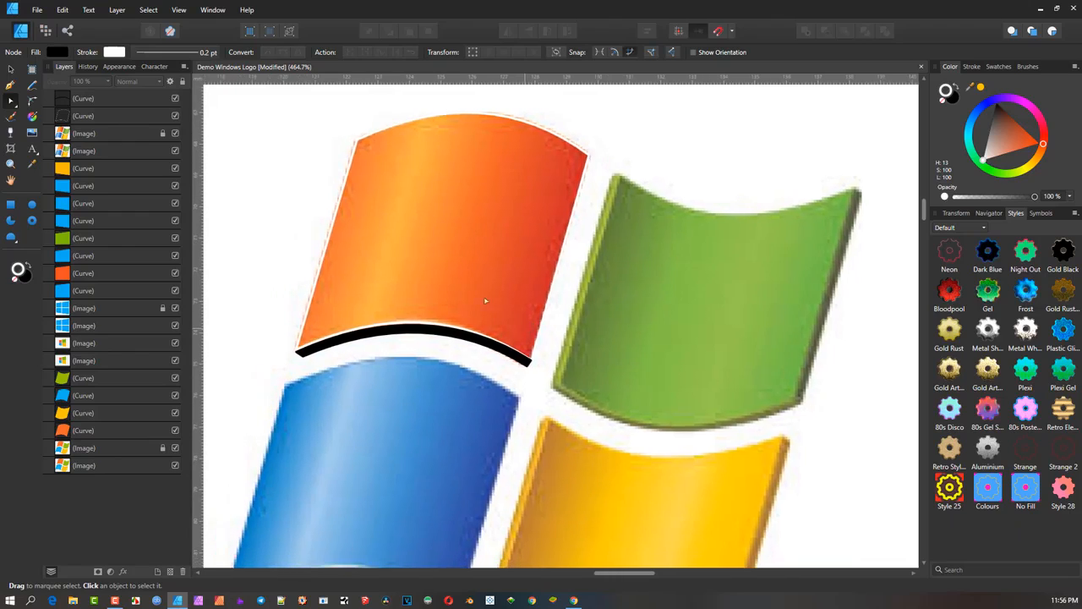
pyautogui.click(12, 69)
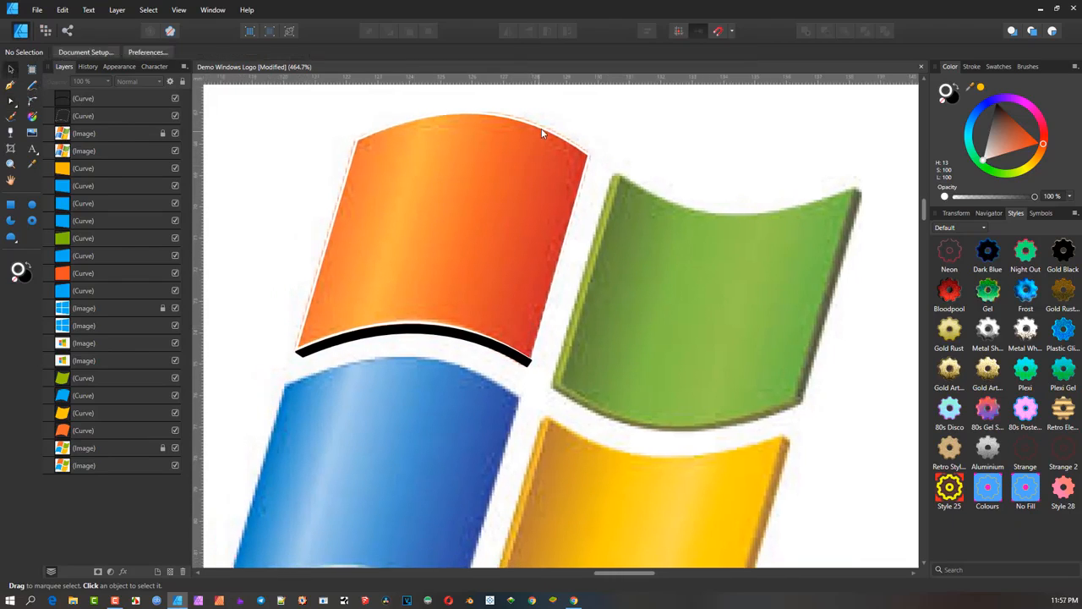
pyautogui.click(542, 133)
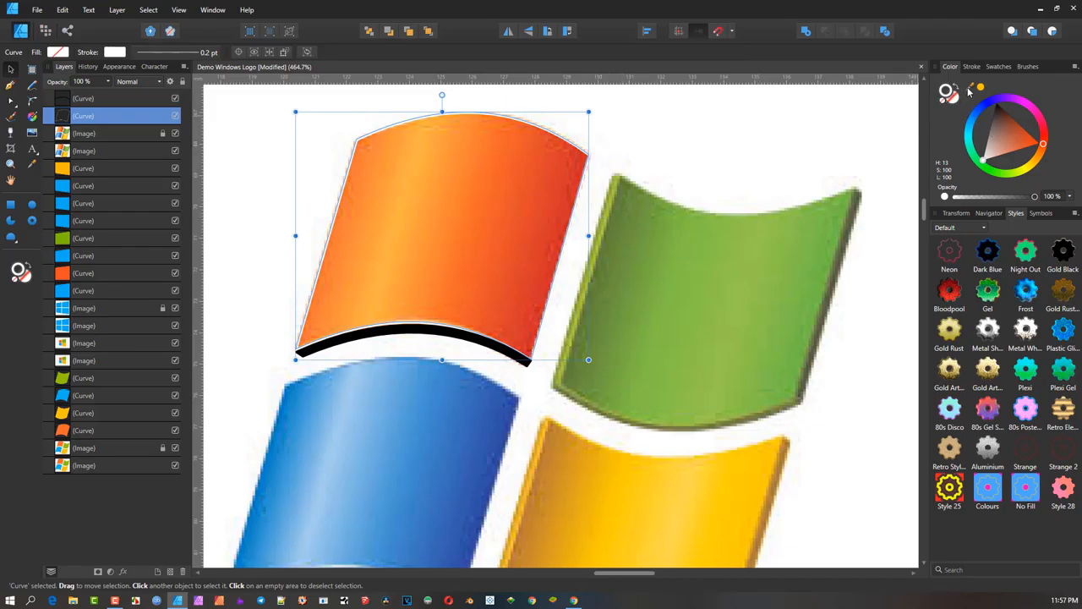
pyautogui.moveTo(969, 91); pyautogui.dragTo(551, 242)
pyautogui.click(949, 100)
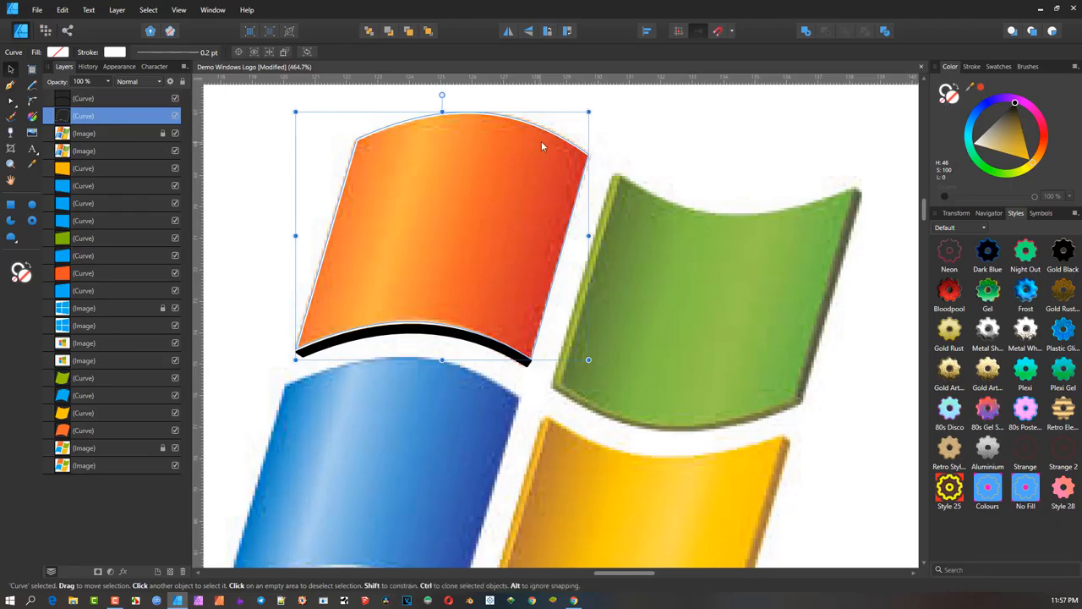
pyautogui.click(981, 87)
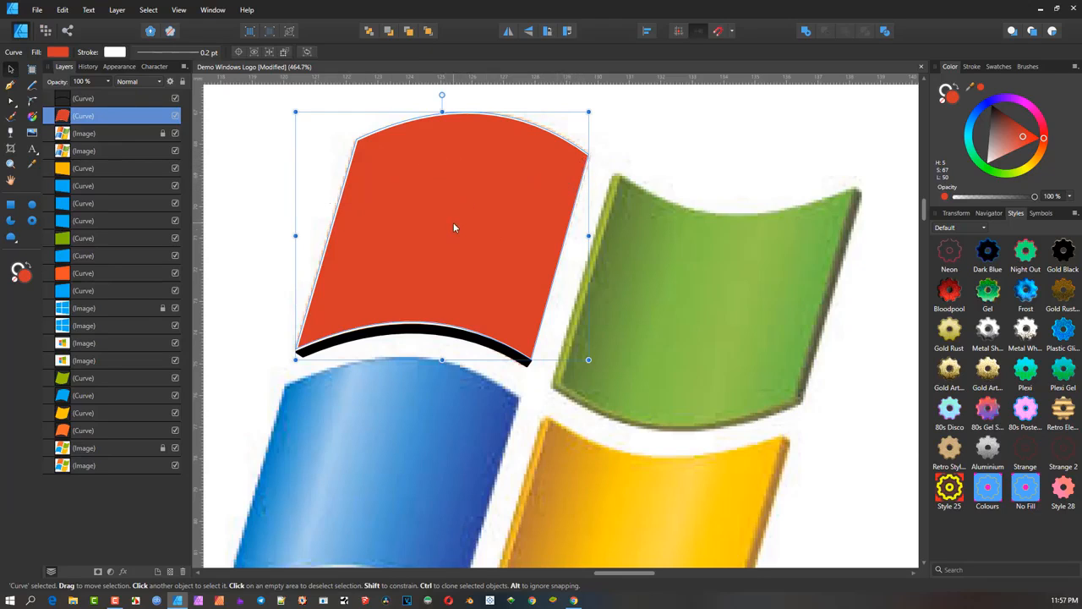
# Step: Remove the white stroke from the red-filled pane
pyautogui.scroll(3, 470, 272)
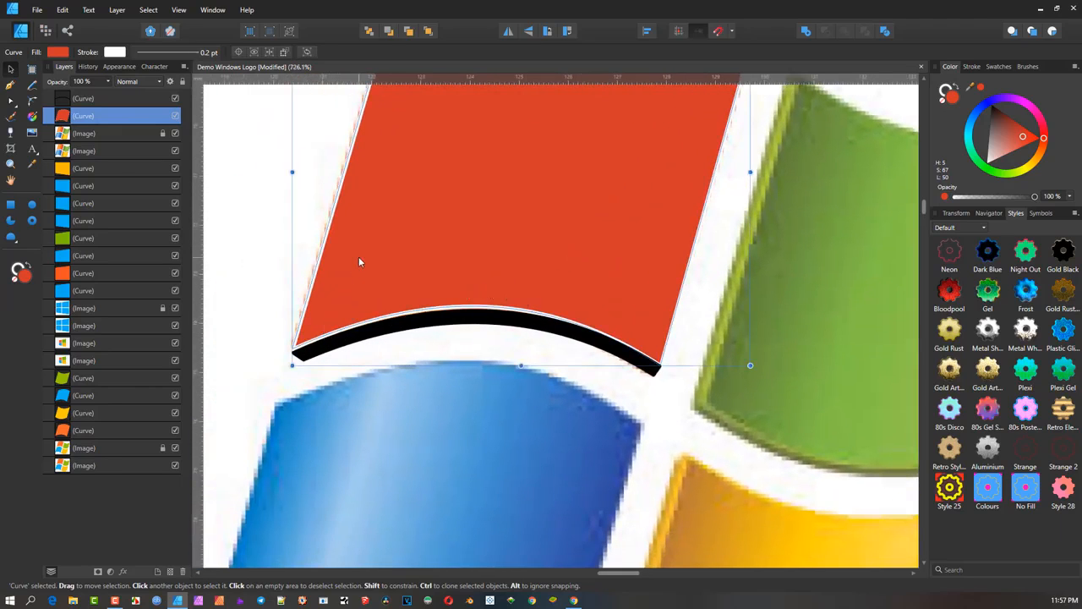
pyautogui.scroll(-2, 359, 256)
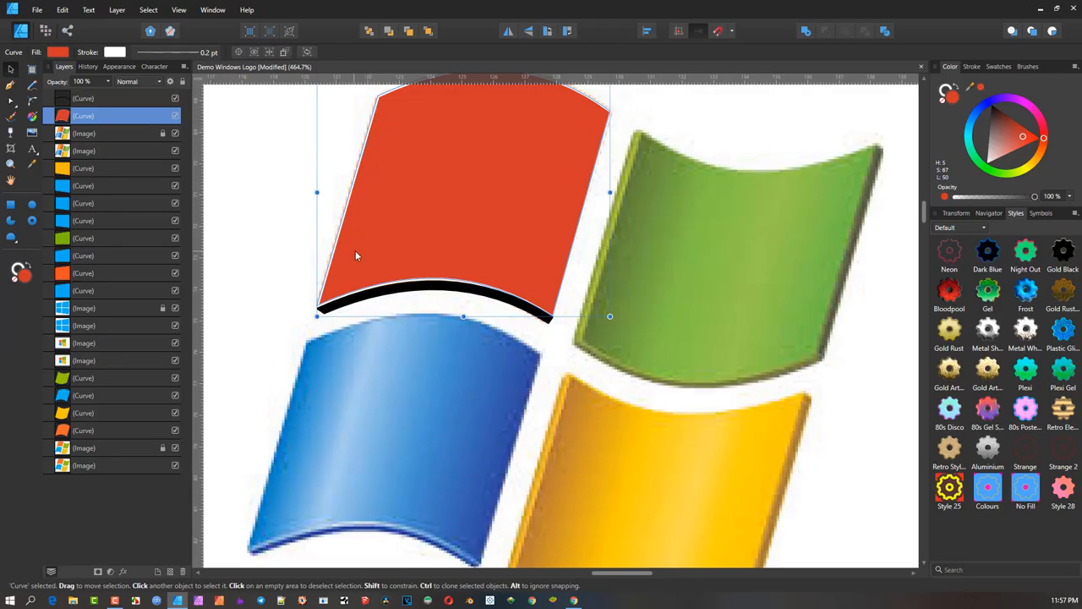
pyautogui.click(952, 101)
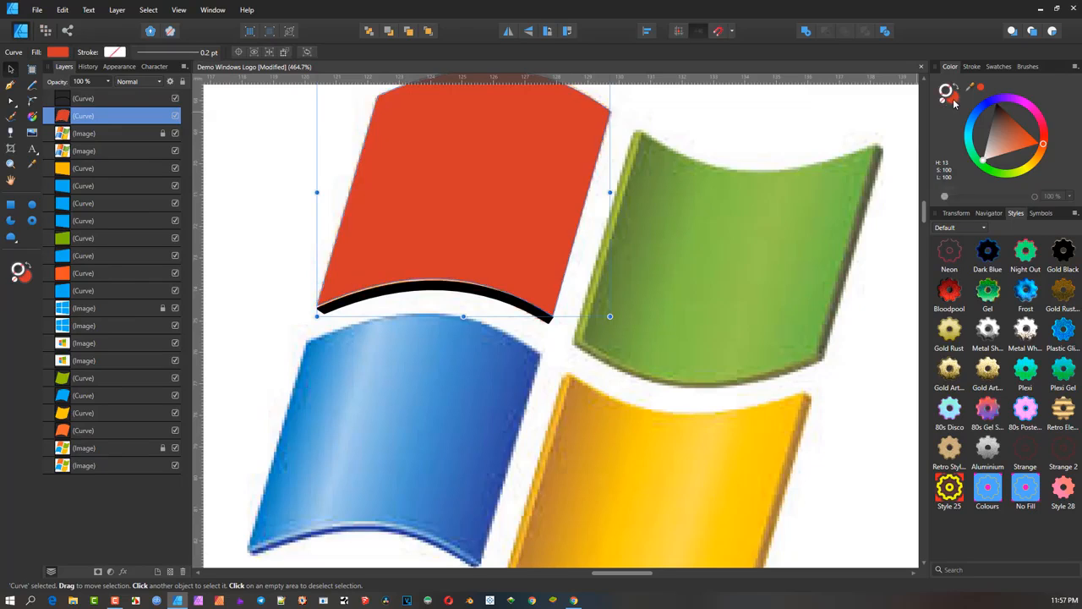
pyautogui.scroll(3, 583, 253)
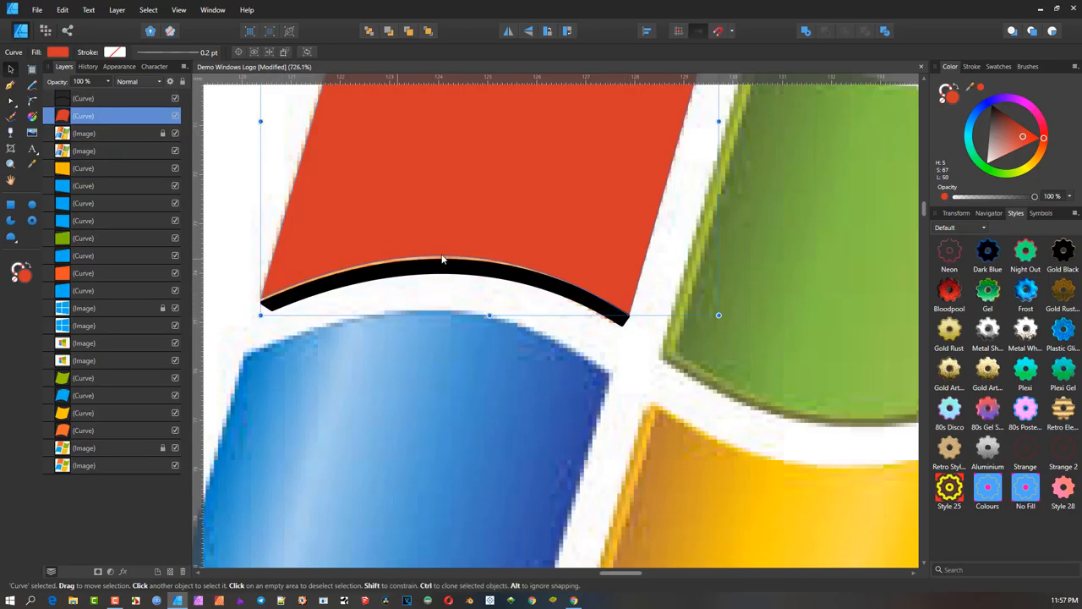
pyautogui.scroll(-5, 600, 292)
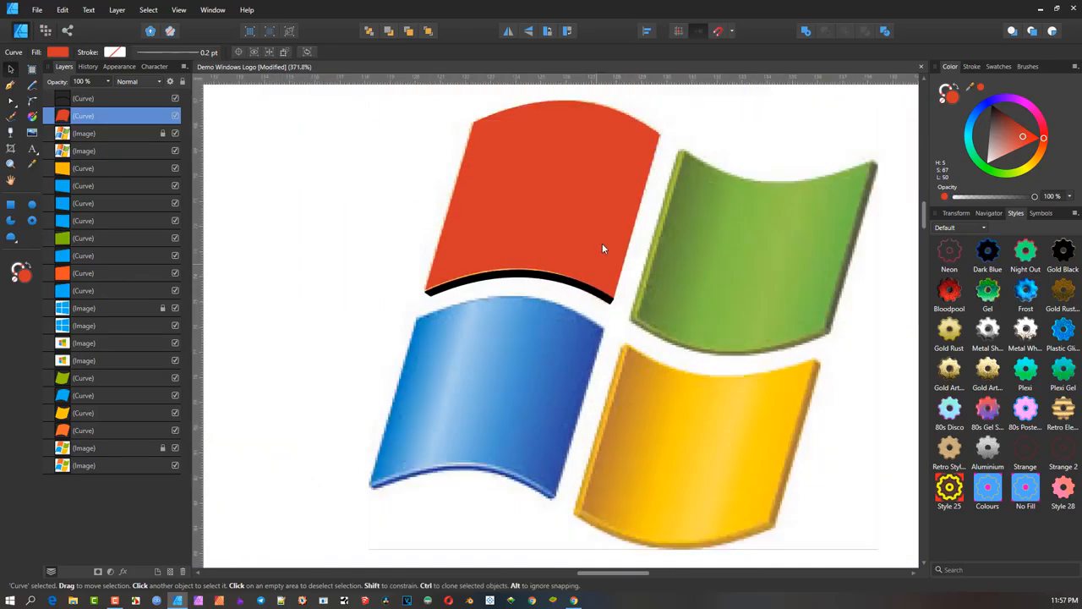
pyautogui.scroll(3, 471, 454)
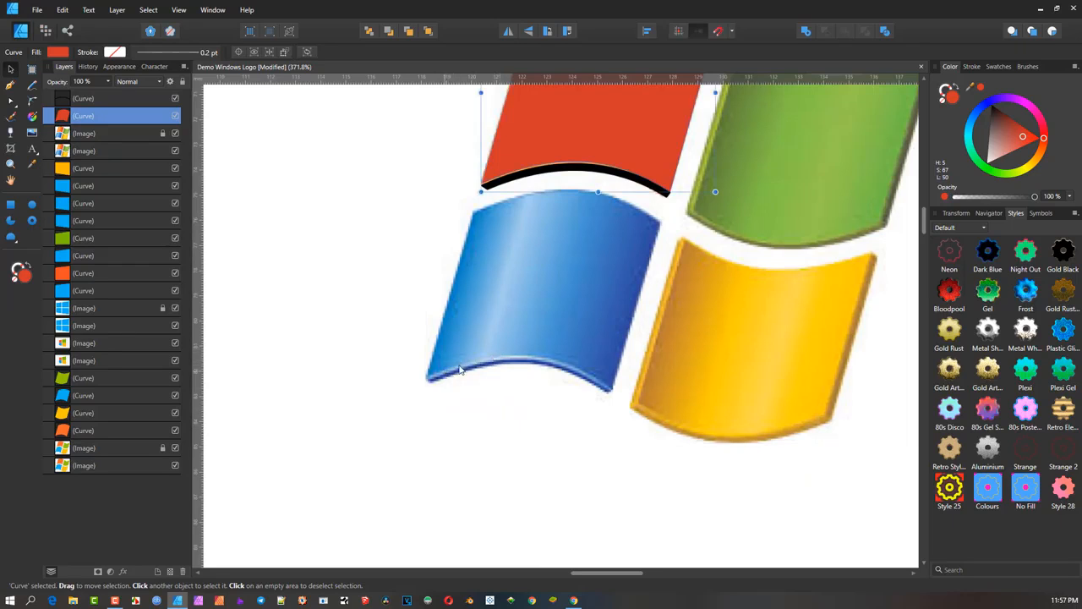
pyautogui.scroll(2, 561, 341)
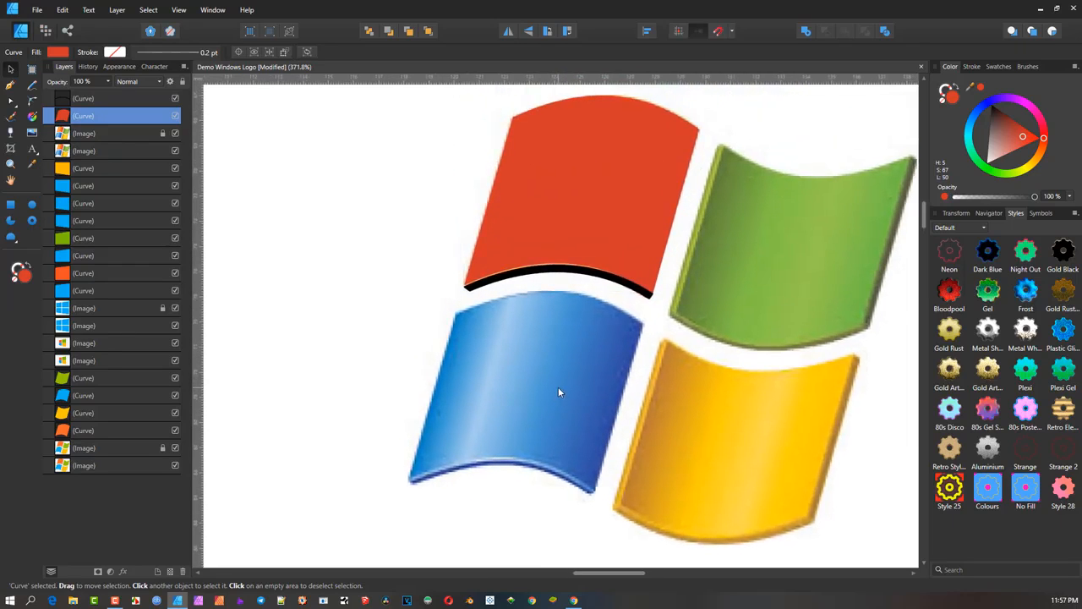
# Step: Lower the black rim strip's opacity to 56% so the reference edge beneath shows through
pyautogui.scroll(3, 571, 327)
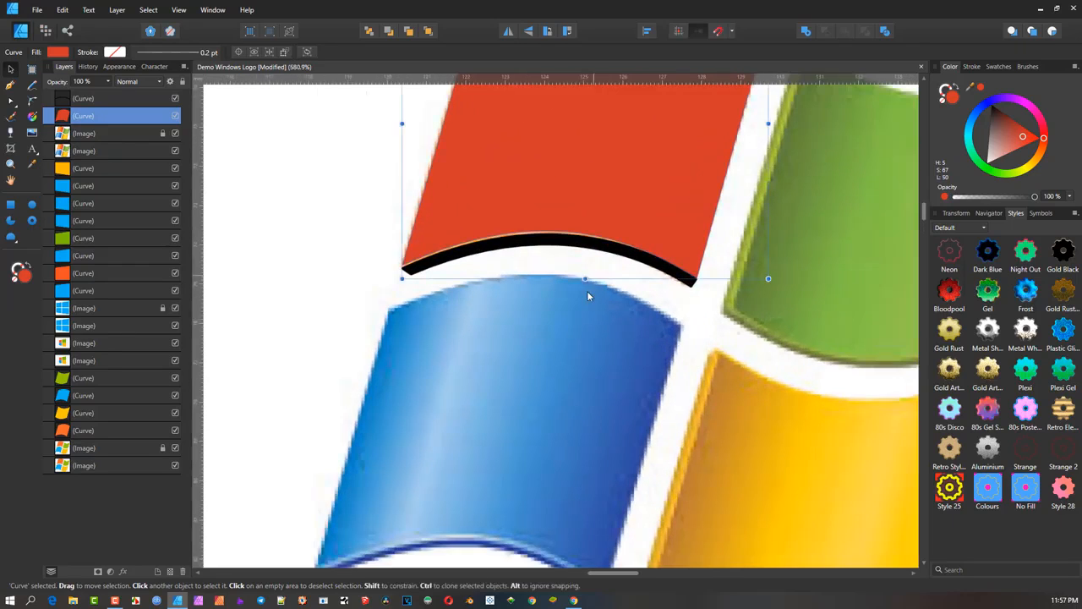
pyautogui.scroll(1, 566, 310)
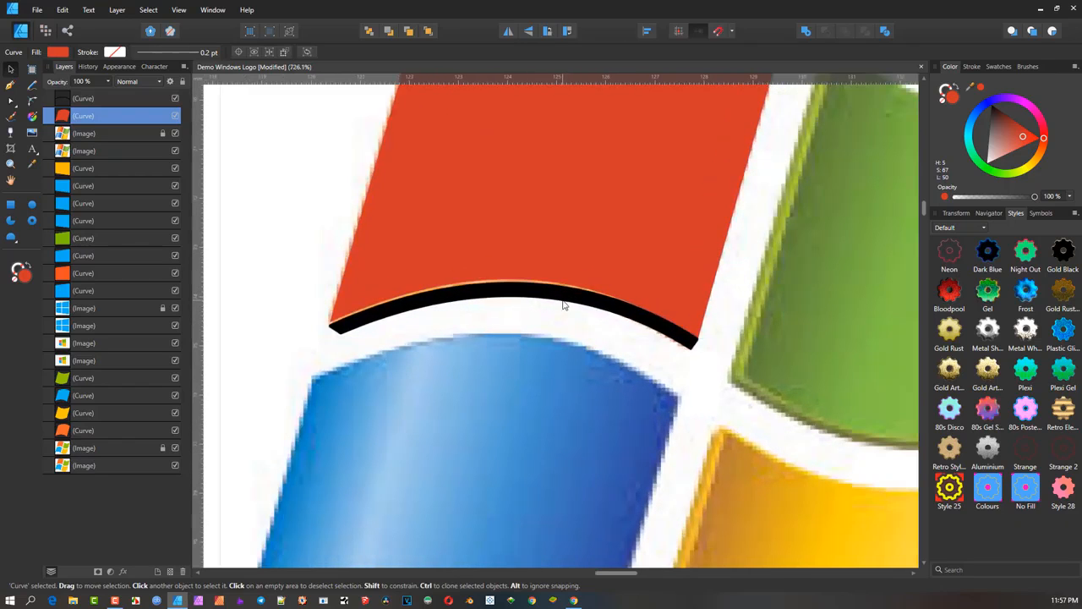
pyautogui.click(530, 292)
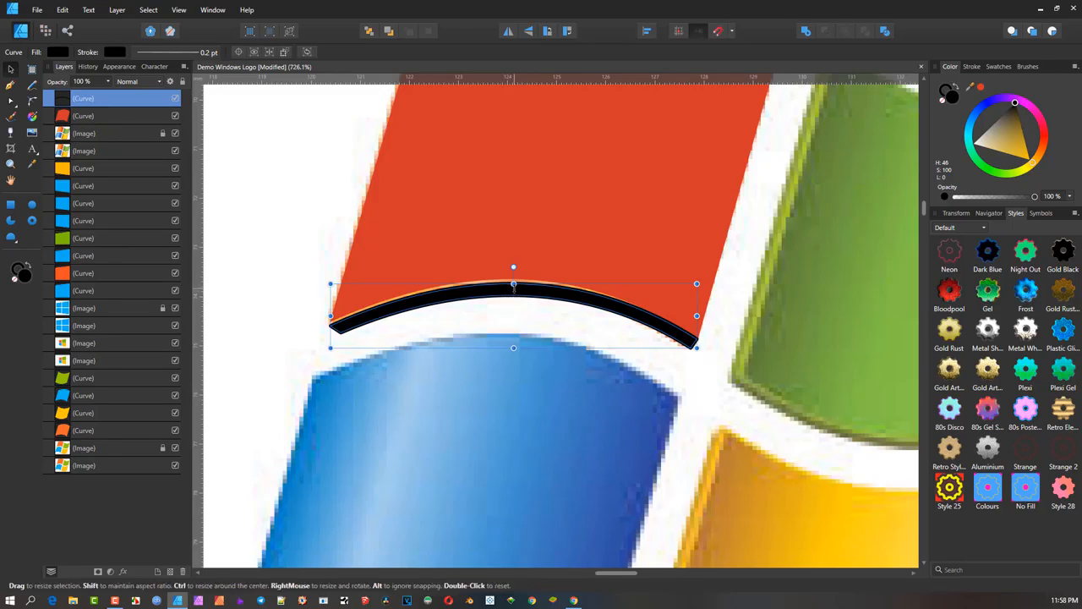
pyautogui.scroll(1, 515, 291)
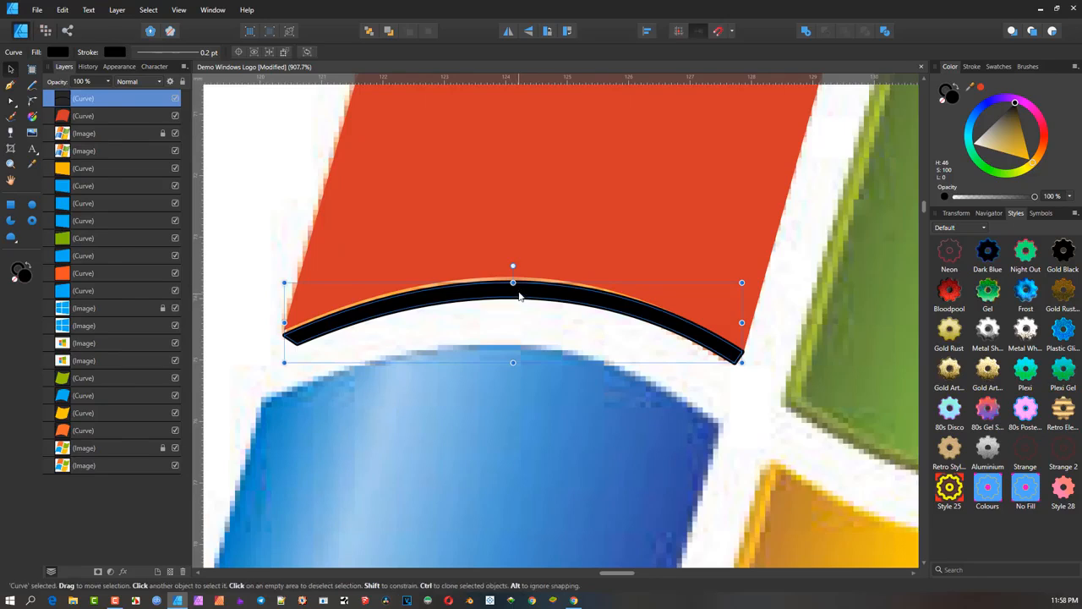
pyautogui.click(108, 83)
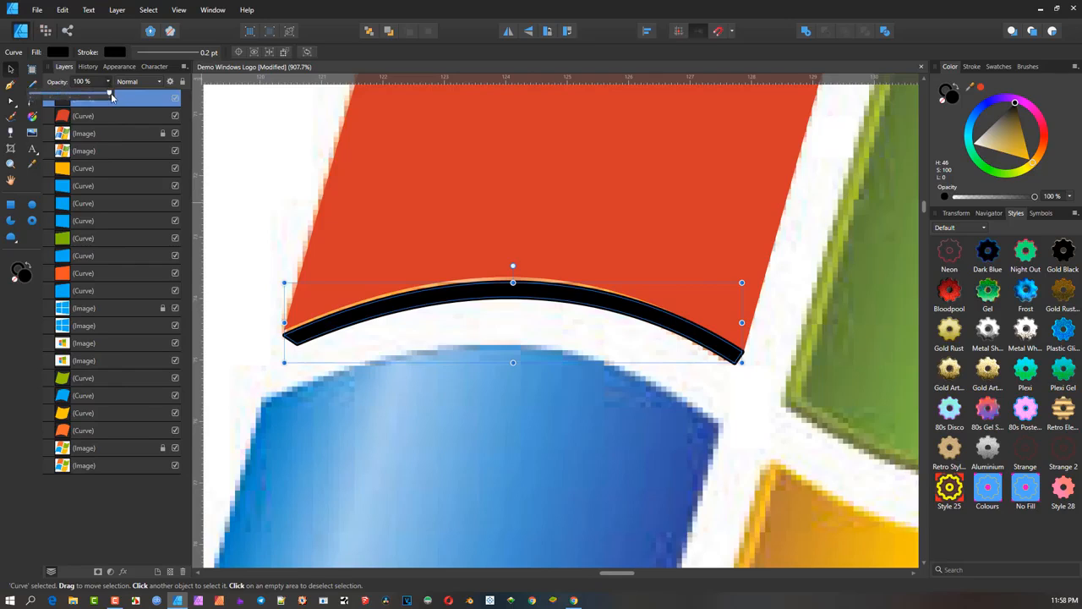
pyautogui.moveTo(109, 92); pyautogui.dragTo(76, 100)
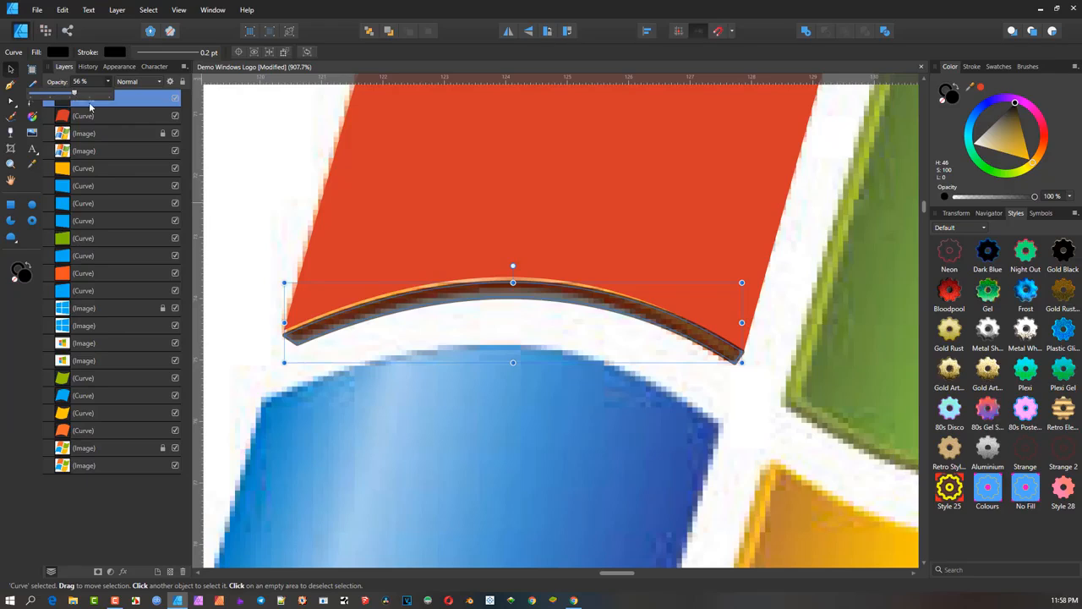
pyautogui.click(261, 178)
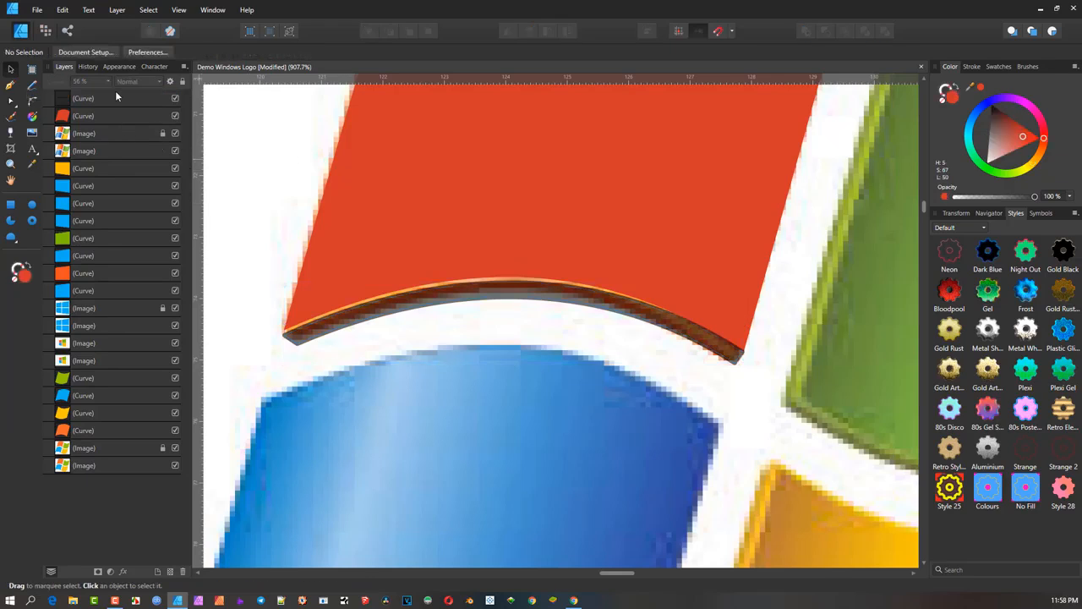
pyautogui.click(115, 96)
pyautogui.click(233, 150)
# Step: Draw an unfilled white-stroked curve between the red pane's two bottom corners, bent along the upper edge of the rim strip
pyautogui.click(10, 85)
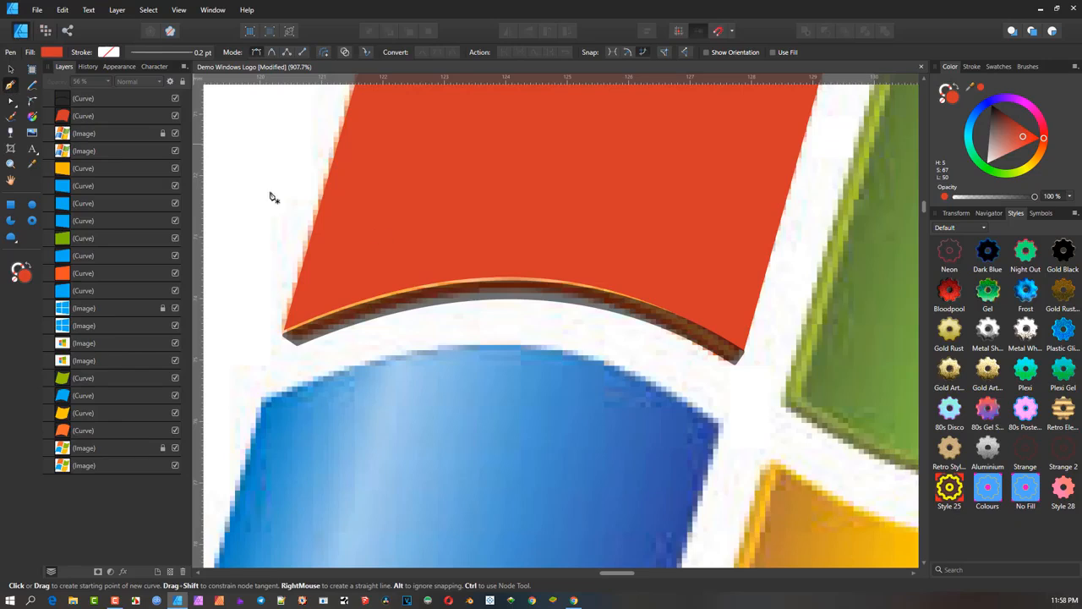
pyautogui.click(743, 349)
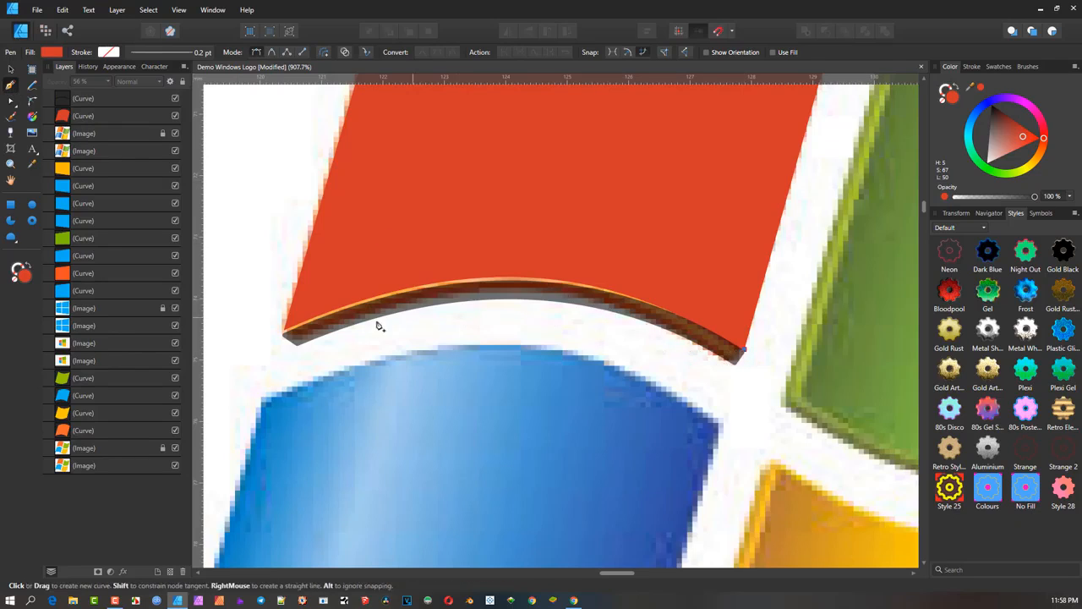
pyautogui.click(284, 334)
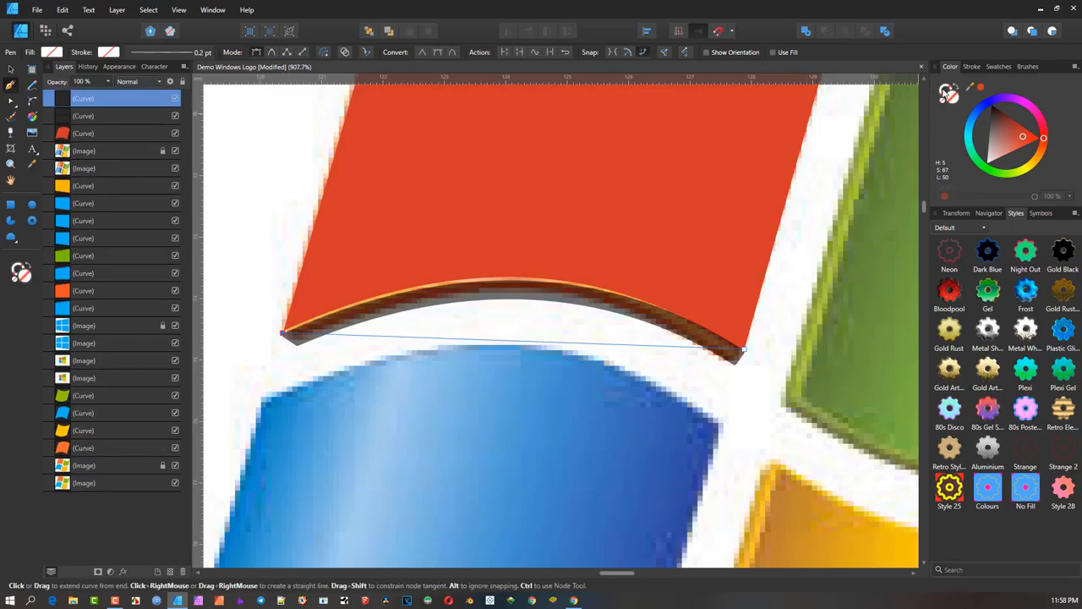
pyautogui.click(948, 93)
pyautogui.click(983, 159)
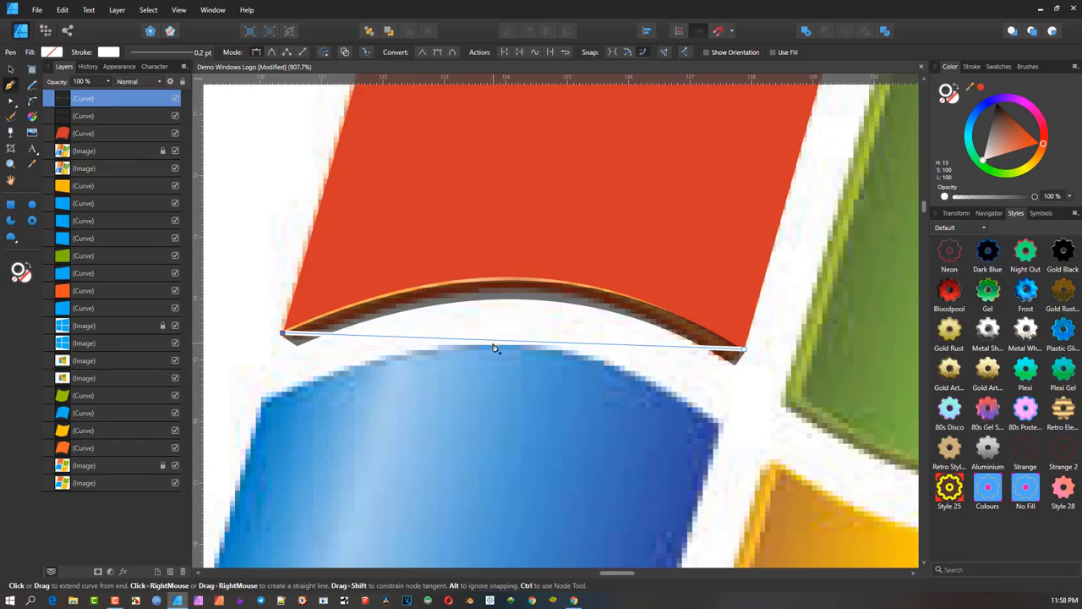
pyautogui.press('a')
pyautogui.moveTo(525, 346); pyautogui.dragTo(535, 281)
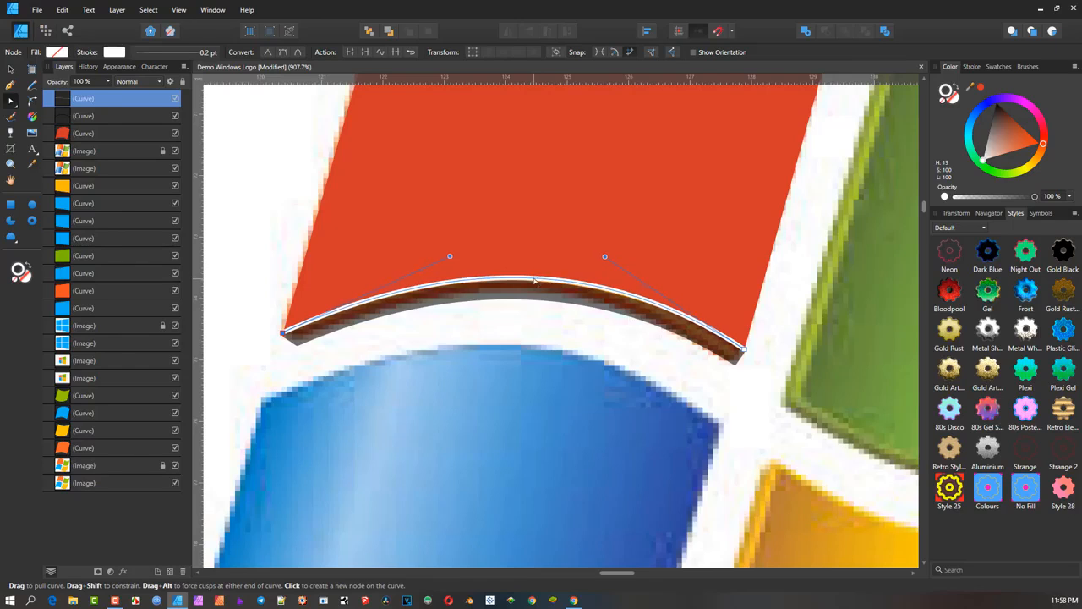
# Step: Set the rim strip's opacity back to 100%
pyautogui.scroll(-5, 605, 267)
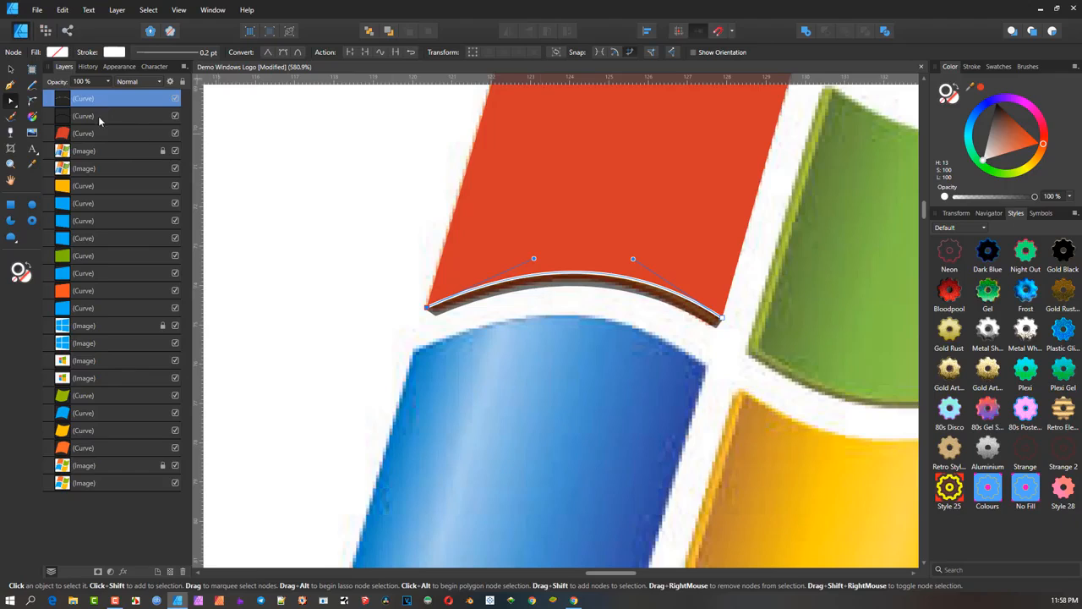
pyautogui.click(99, 117)
pyautogui.click(107, 81)
pyautogui.moveTo(109, 93); pyautogui.dragTo(163, 102)
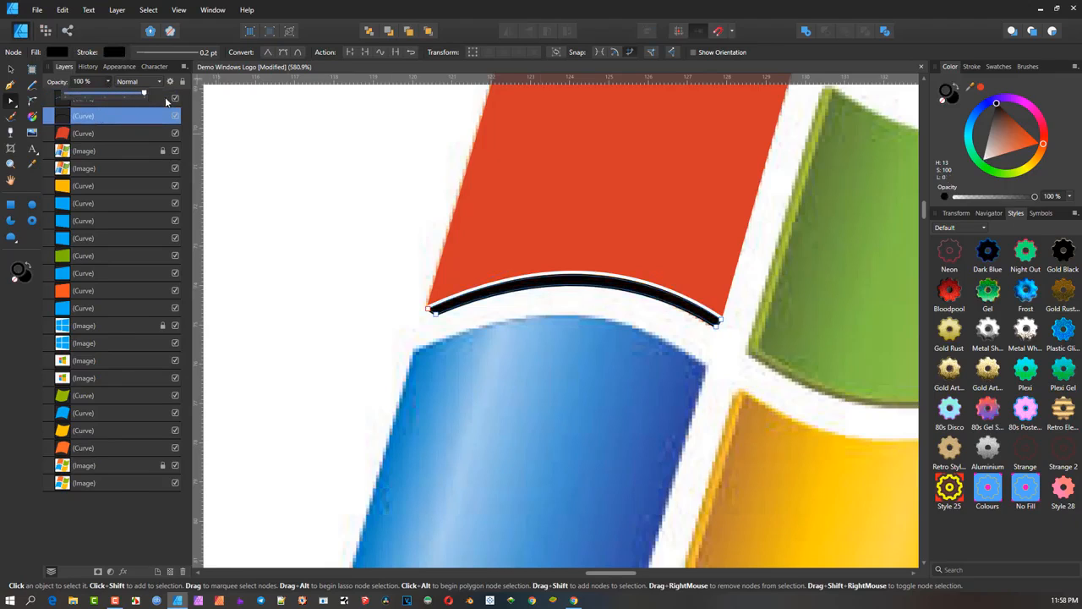
# Step: Compare the red pane's rim strip and white highlight curve with the blue pane's lower rim in the reference
pyautogui.moveTo(630, 257); pyautogui.dragTo(591, 305)
pyautogui.scroll(1, 623, 331)
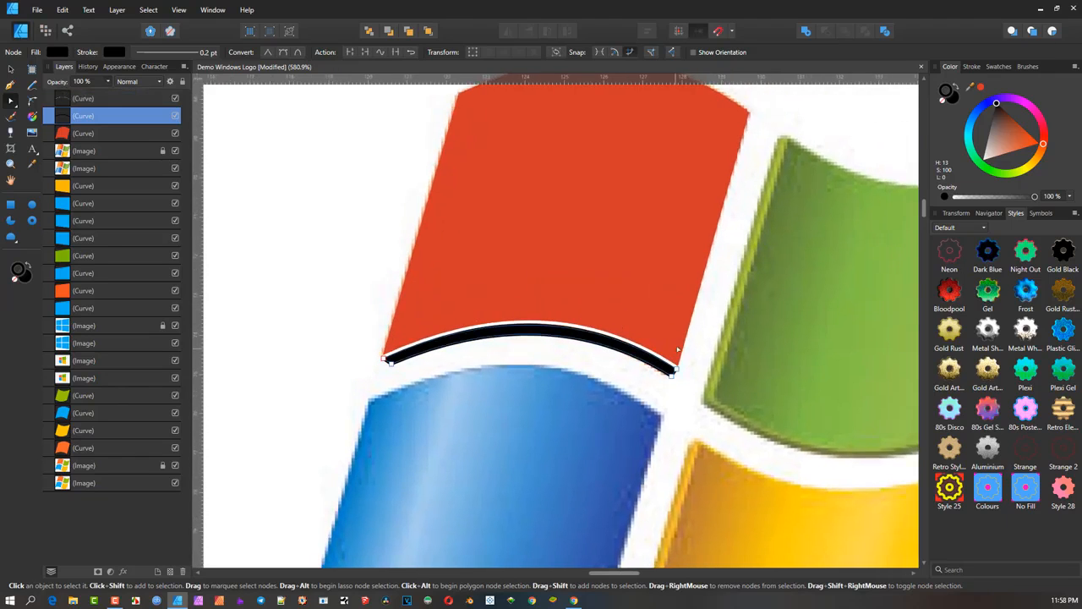
pyautogui.scroll(3, 667, 379)
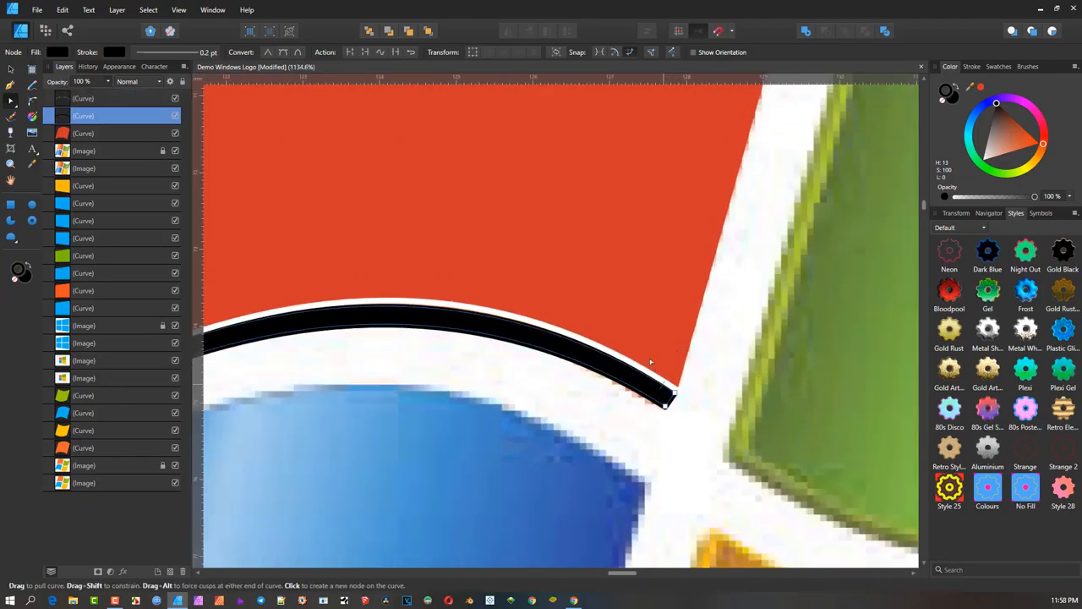
pyautogui.scroll(-7, 651, 386)
pyautogui.moveTo(633, 375); pyautogui.dragTo(639, 341)
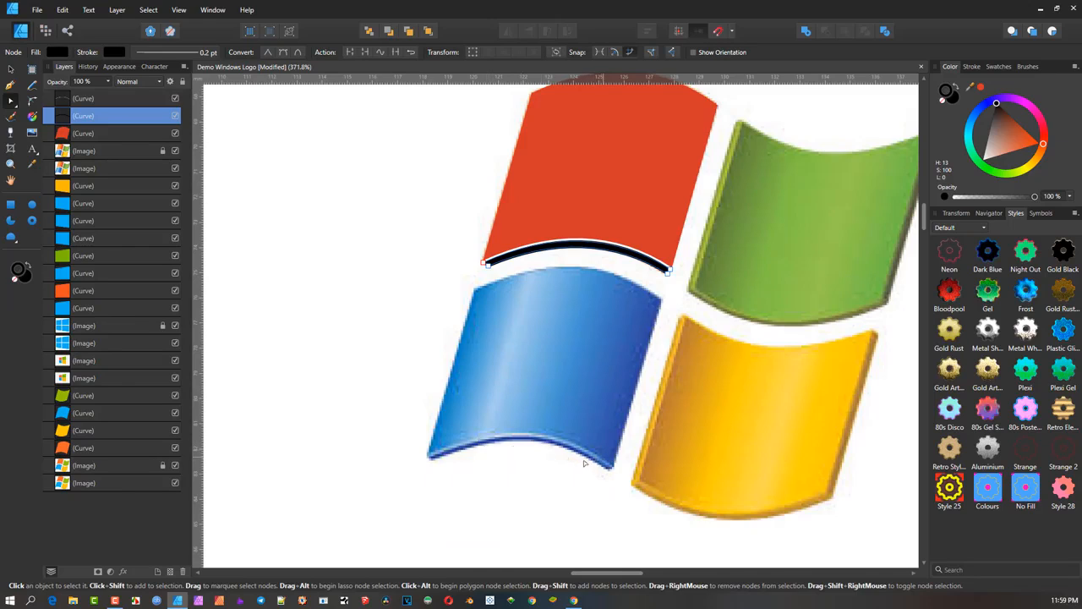
pyautogui.scroll(1, 516, 439)
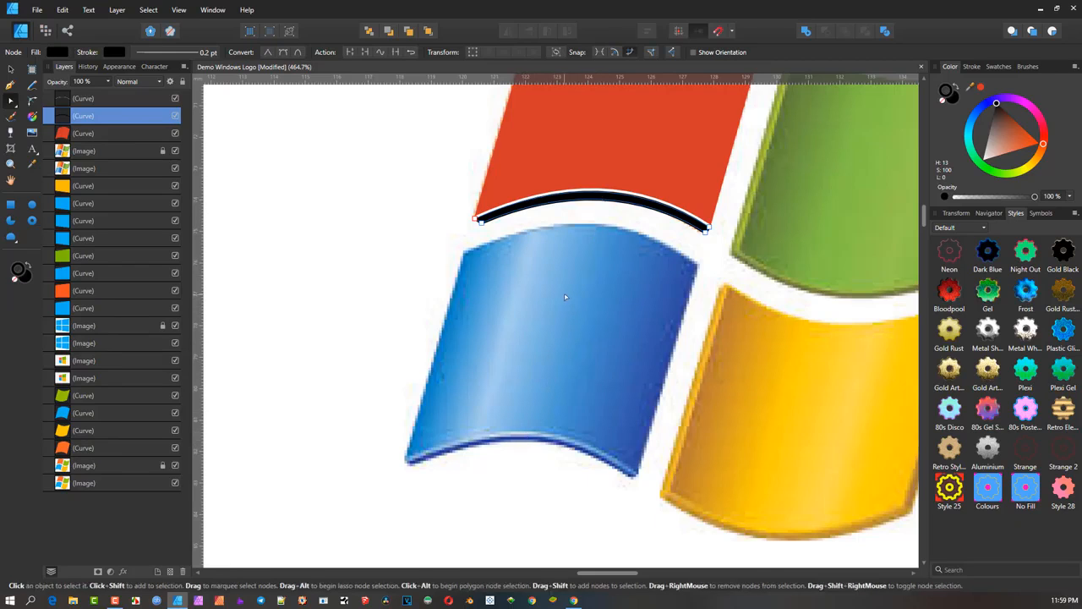
pyautogui.scroll(3, 541, 423)
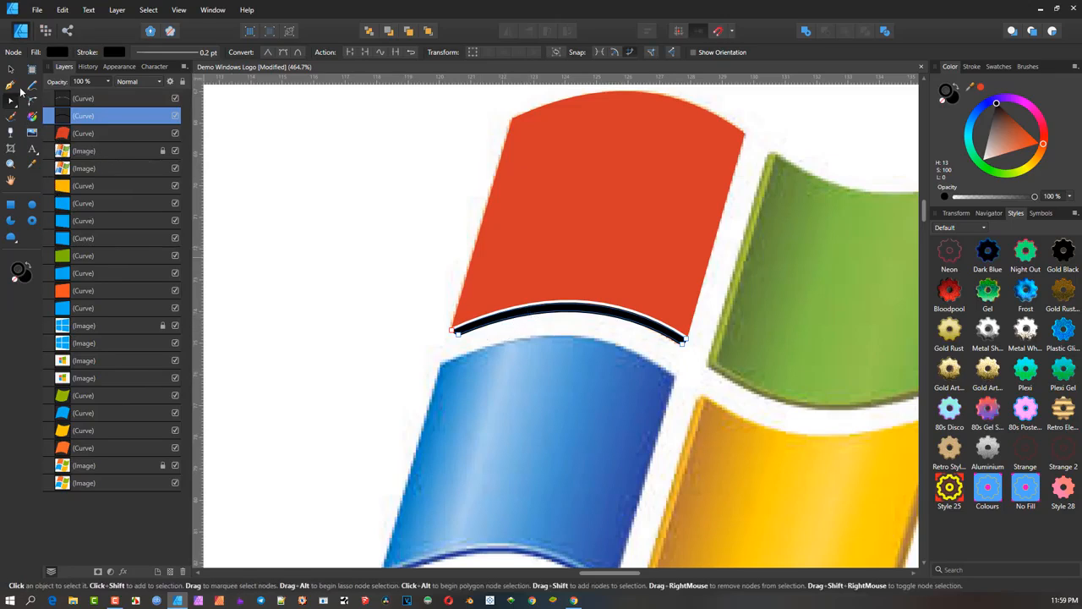
# Step: Fill the red pane's rim strip with dark red (H 5, S 56, L 32) and remove its black stroke
pyautogui.click(953, 98)
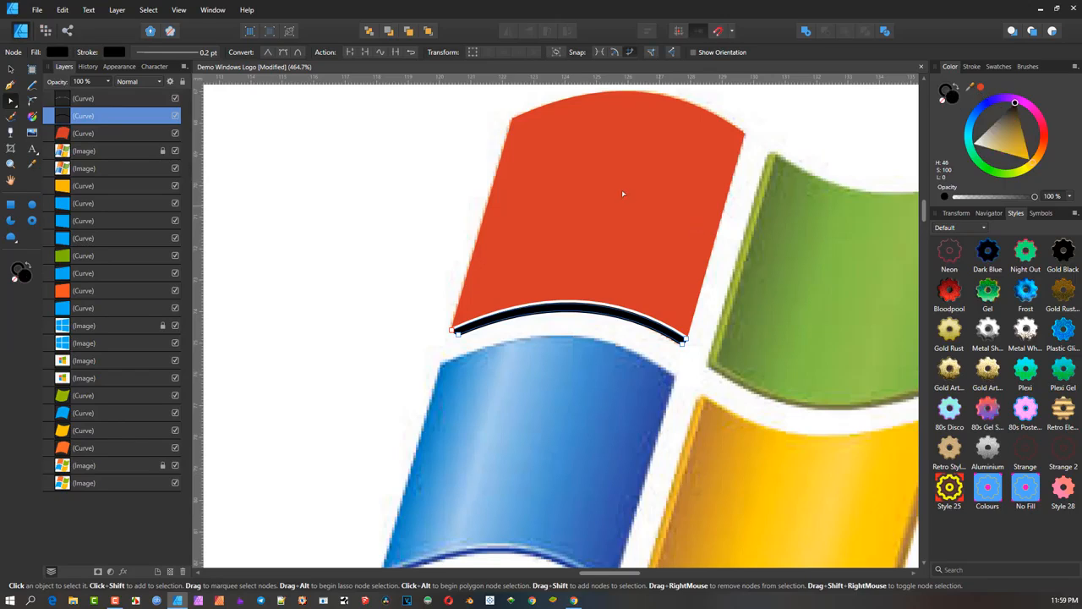
pyautogui.click(981, 87)
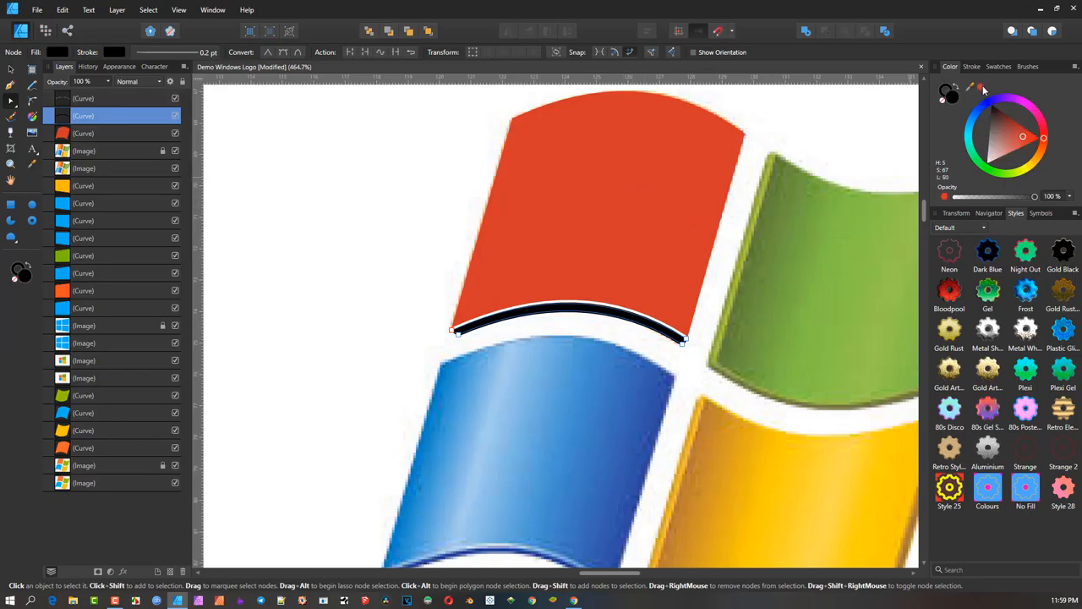
pyautogui.click(1015, 129)
pyautogui.moveTo(1016, 128); pyautogui.dragTo(1006, 120)
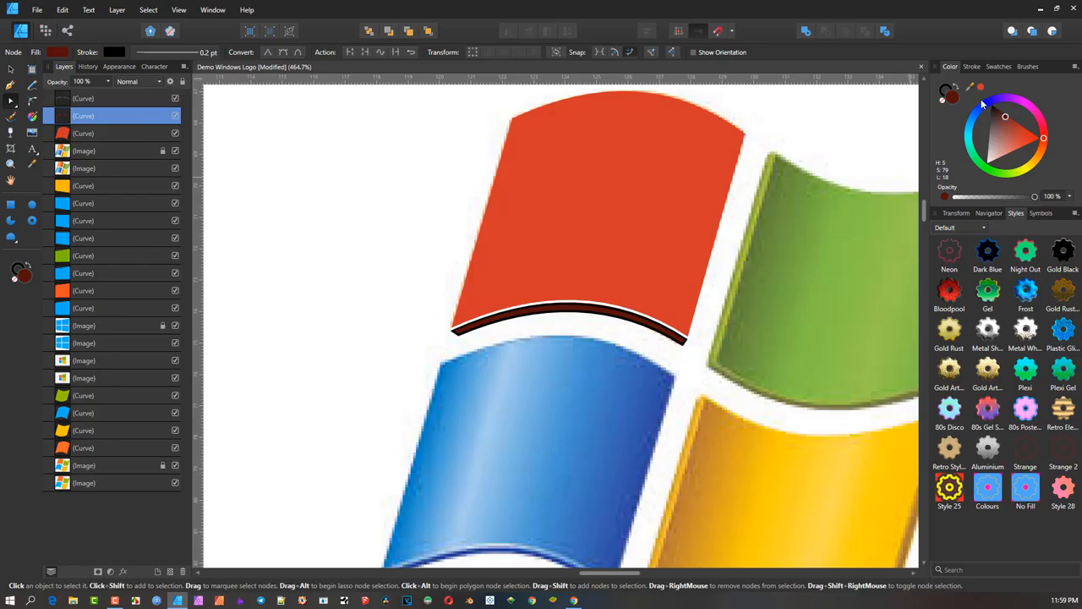
pyautogui.click(951, 91)
pyautogui.click(948, 91)
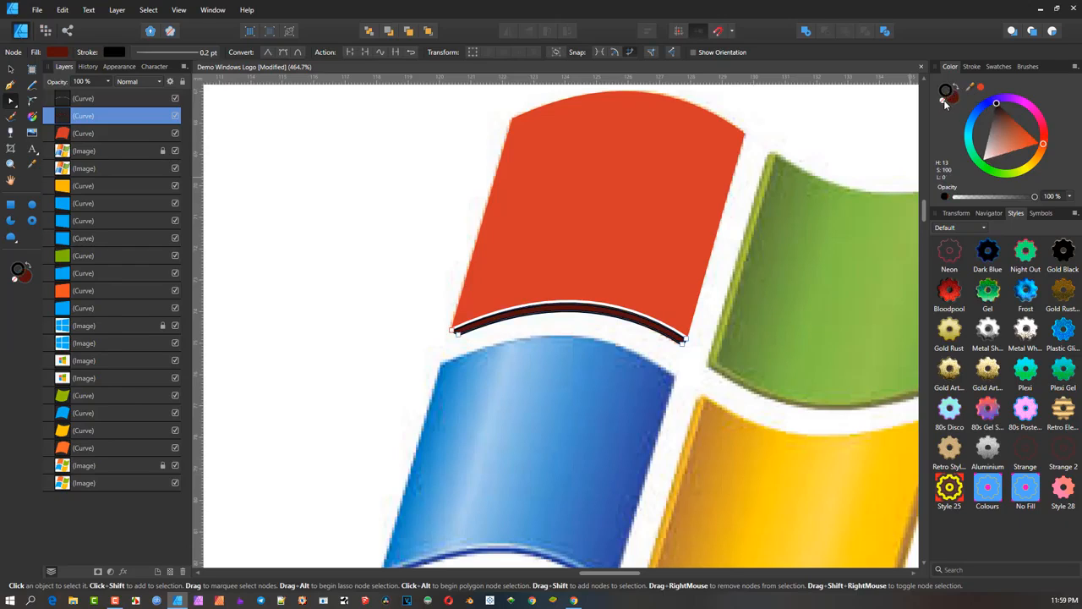
pyautogui.click(946, 103)
pyautogui.moveTo(1007, 119); pyautogui.dragTo(1009, 126)
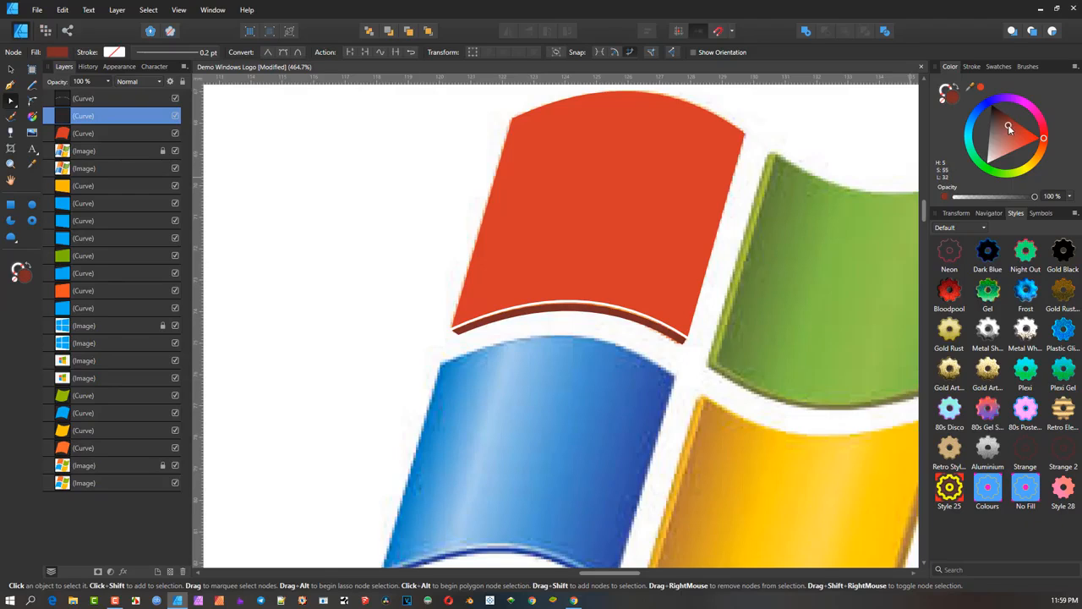
# Step: Apply a Gaussian Blur layer effect with a 0.1 px radius to the white highlight curve above the rim strip
pyautogui.scroll(2, 677, 303)
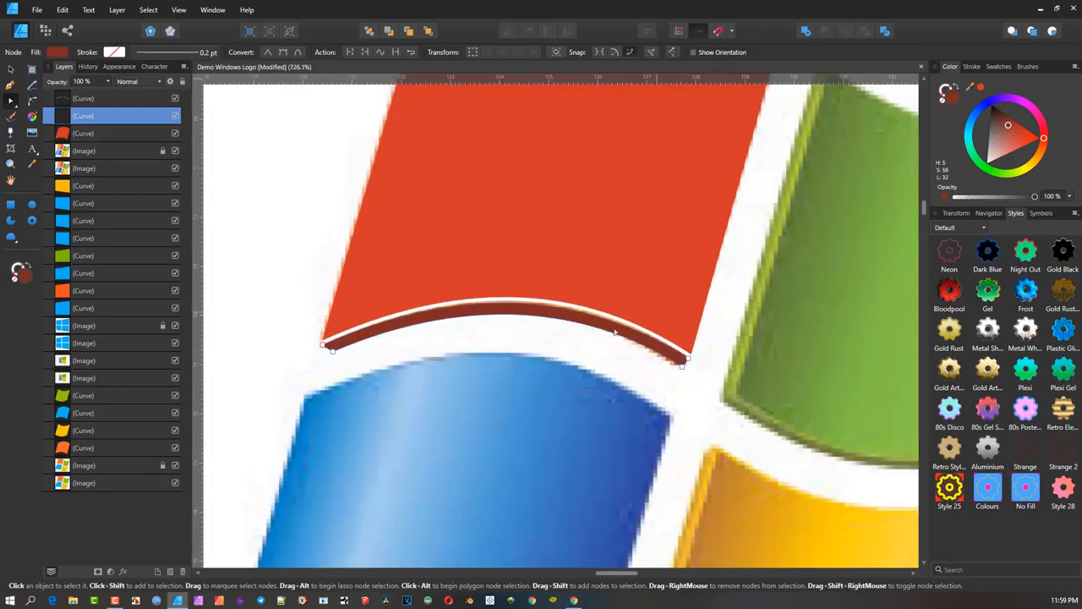
pyautogui.press('v')
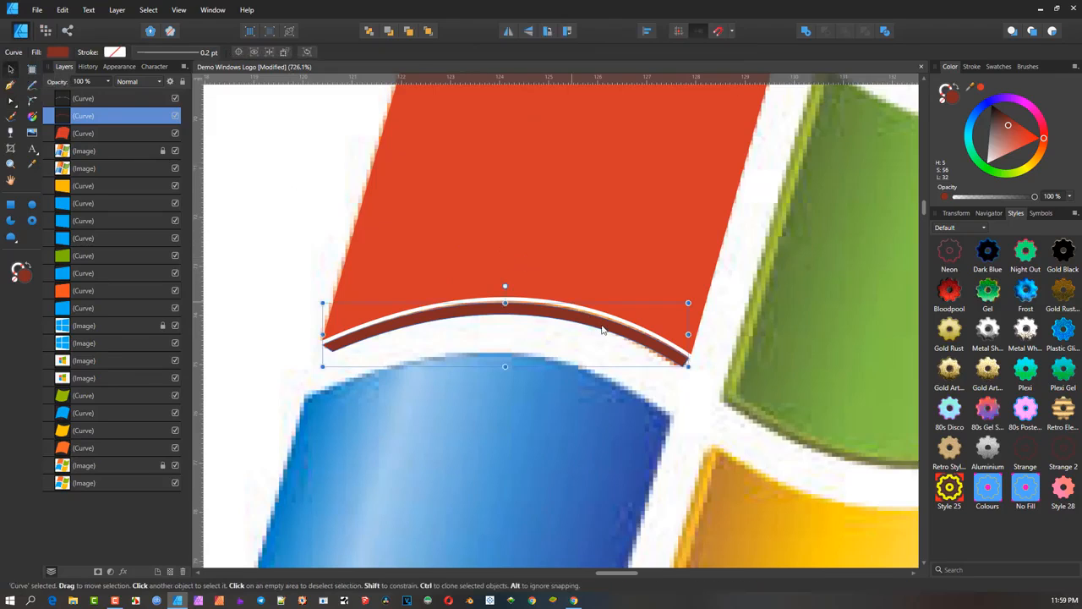
pyautogui.click(614, 321)
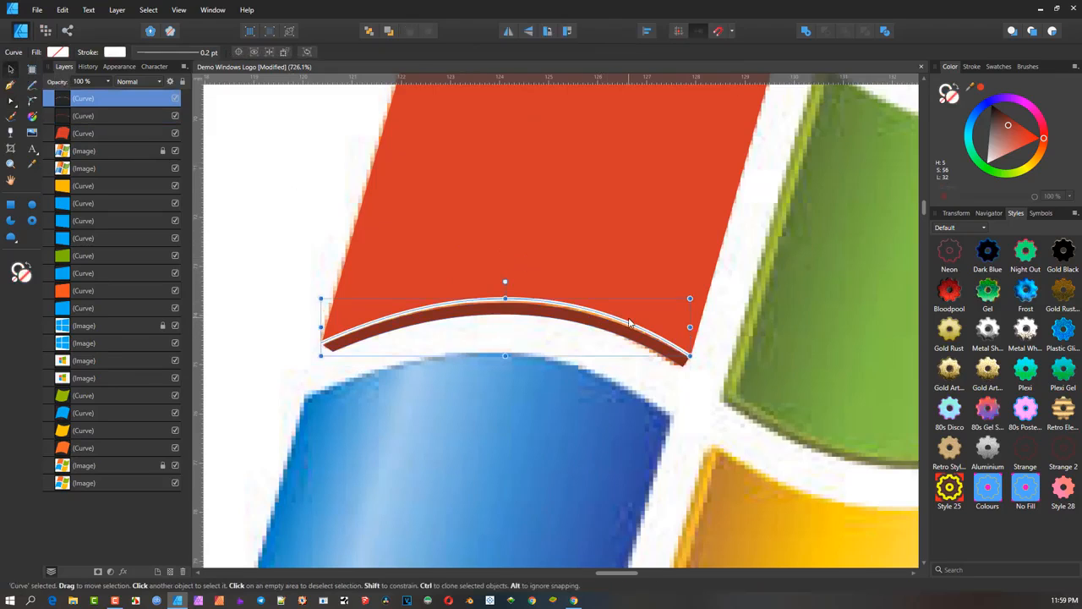
pyautogui.scroll(1, 632, 324)
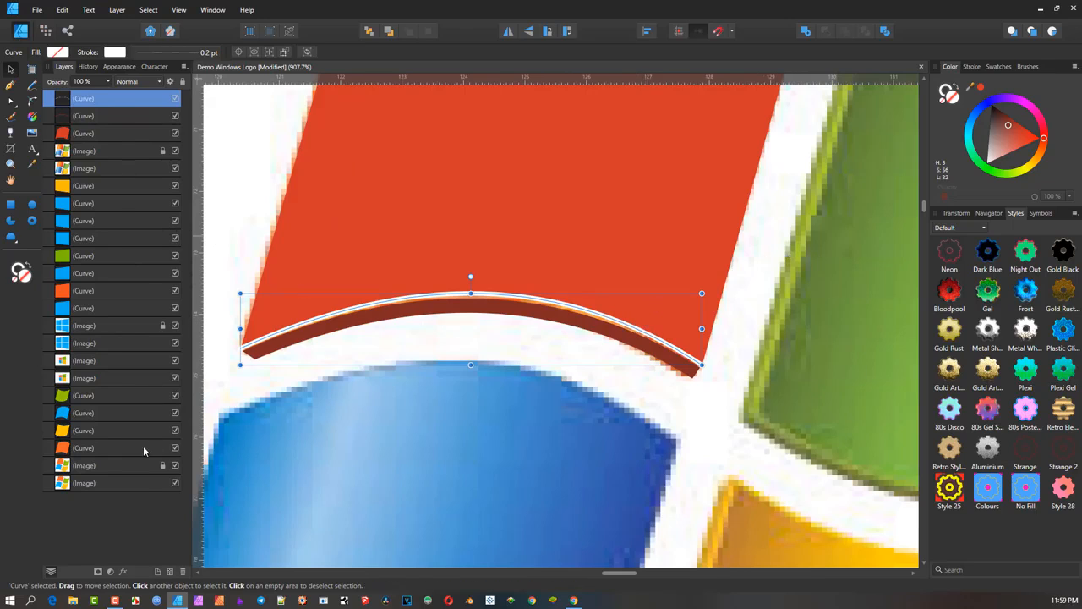
pyautogui.click(123, 573)
pyautogui.moveTo(484, 144); pyautogui.dragTo(882, 117)
pyautogui.click(772, 131)
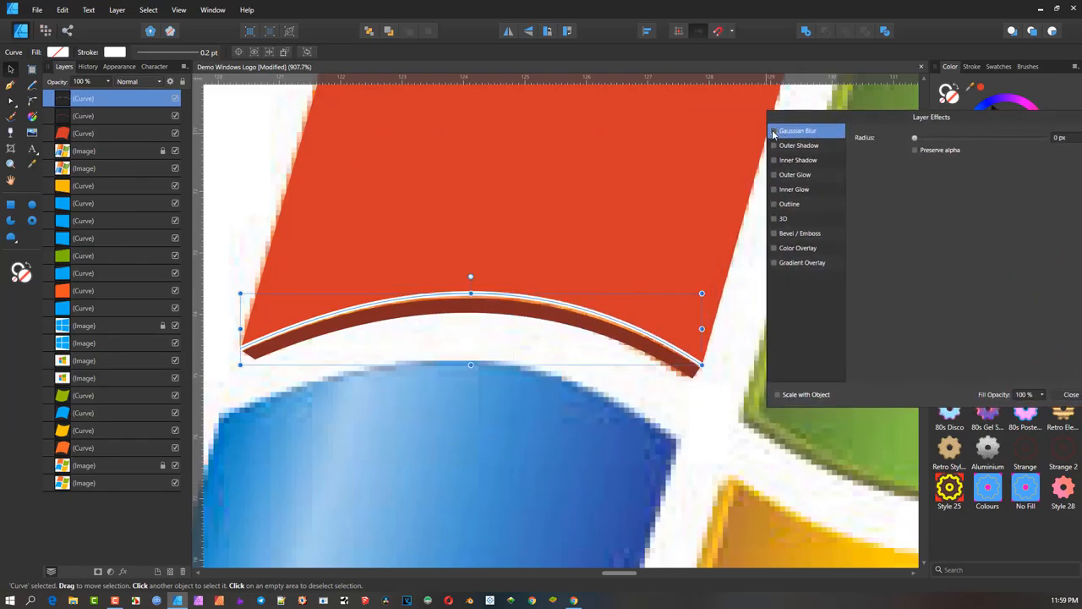
pyautogui.moveTo(916, 139)
pyautogui.mouseDown()
pyautogui.moveTo(942, 141)
pyautogui.moveTo(912, 139)
pyautogui.mouseUp()
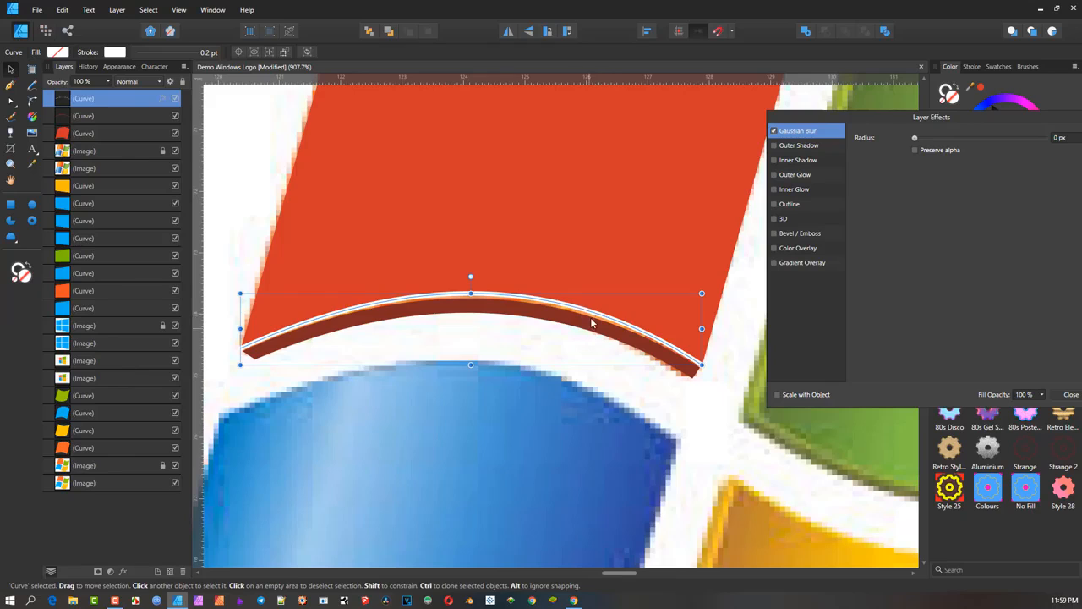
pyautogui.moveTo(914, 138); pyautogui.dragTo(918, 141)
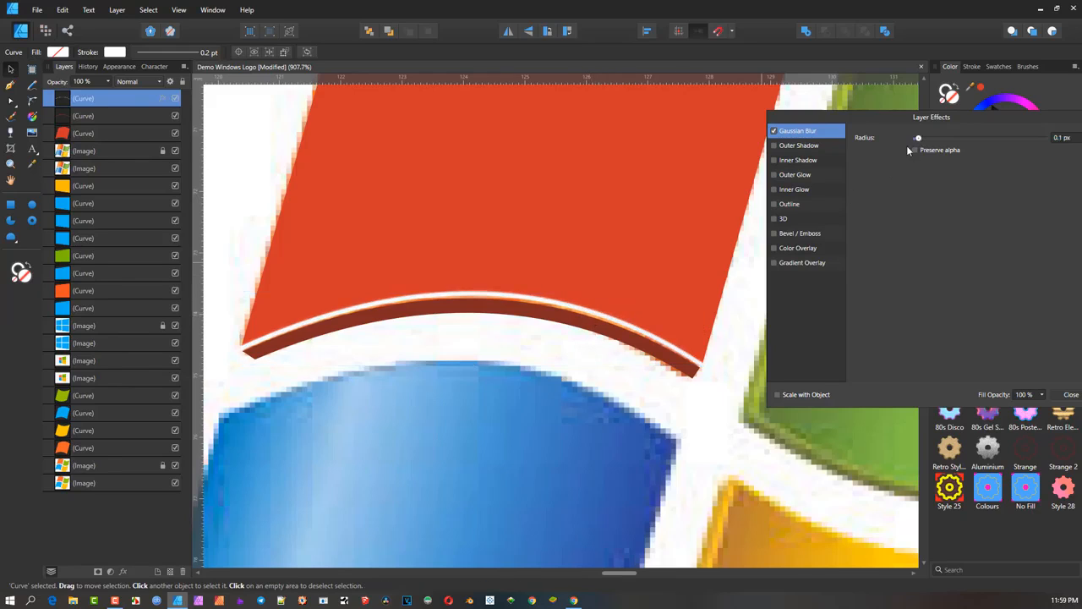
# Step: Move the dark red rim strip slightly up and to the right so it tucks under the white highlight curve
pyautogui.click(572, 328)
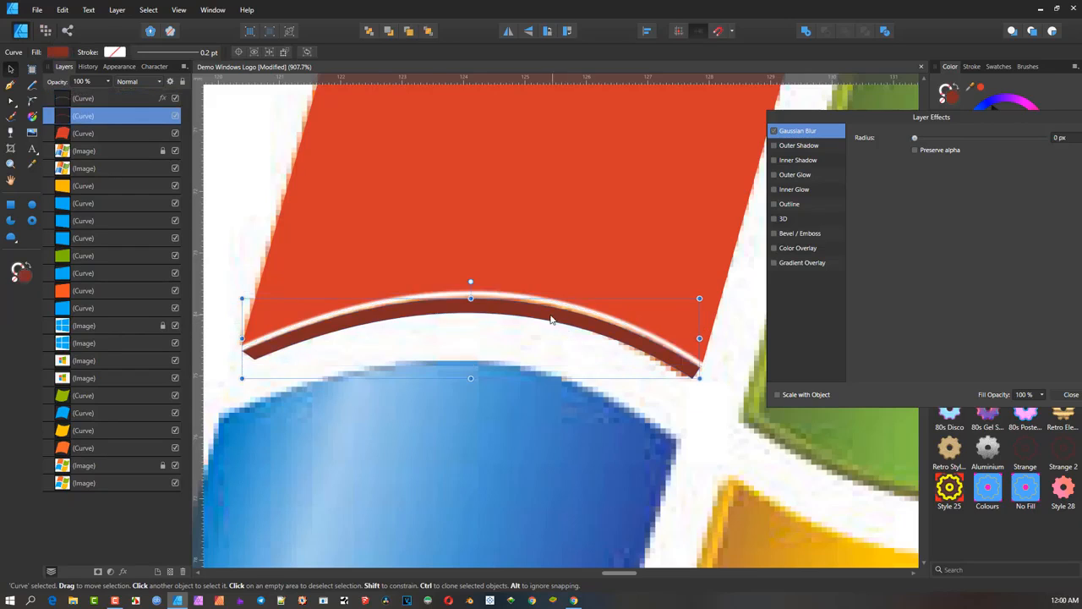
pyautogui.moveTo(550, 316); pyautogui.dragTo(553, 311)
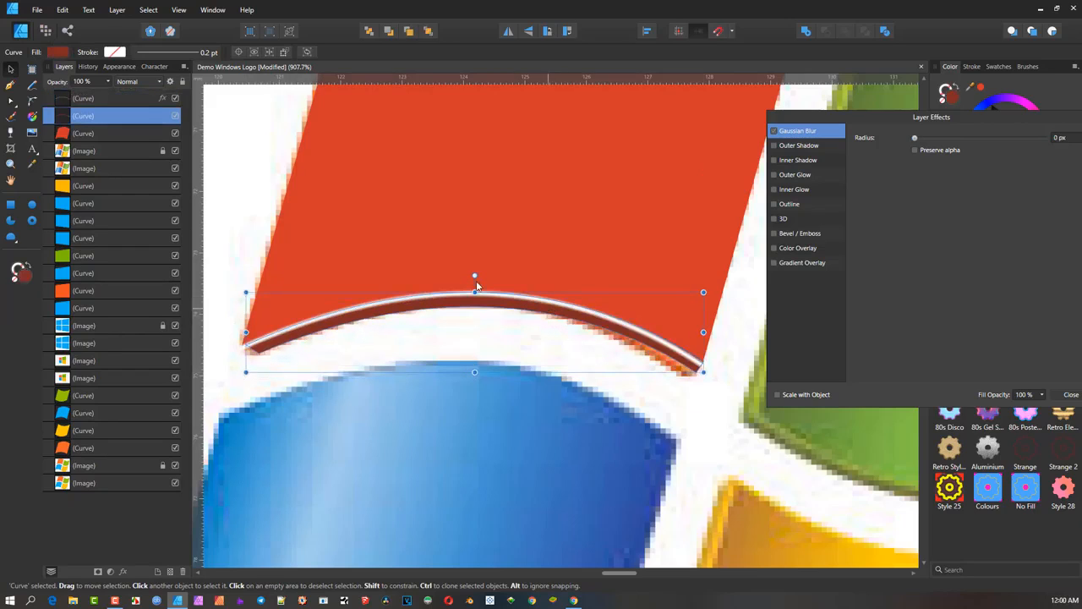
pyautogui.click(251, 171)
pyautogui.scroll(-5, 611, 305)
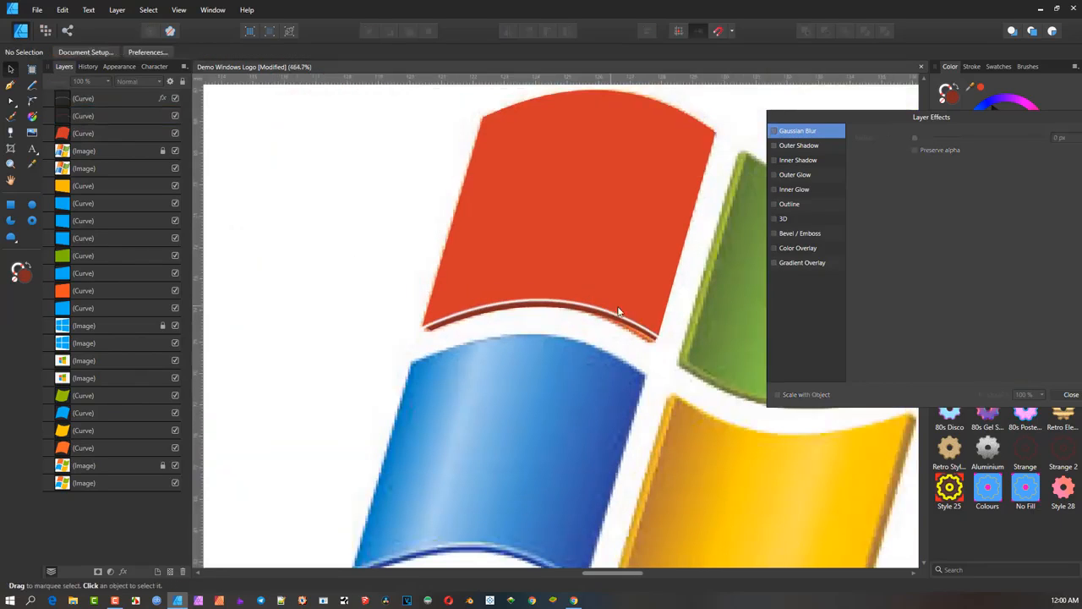
pyautogui.scroll(3, 647, 333)
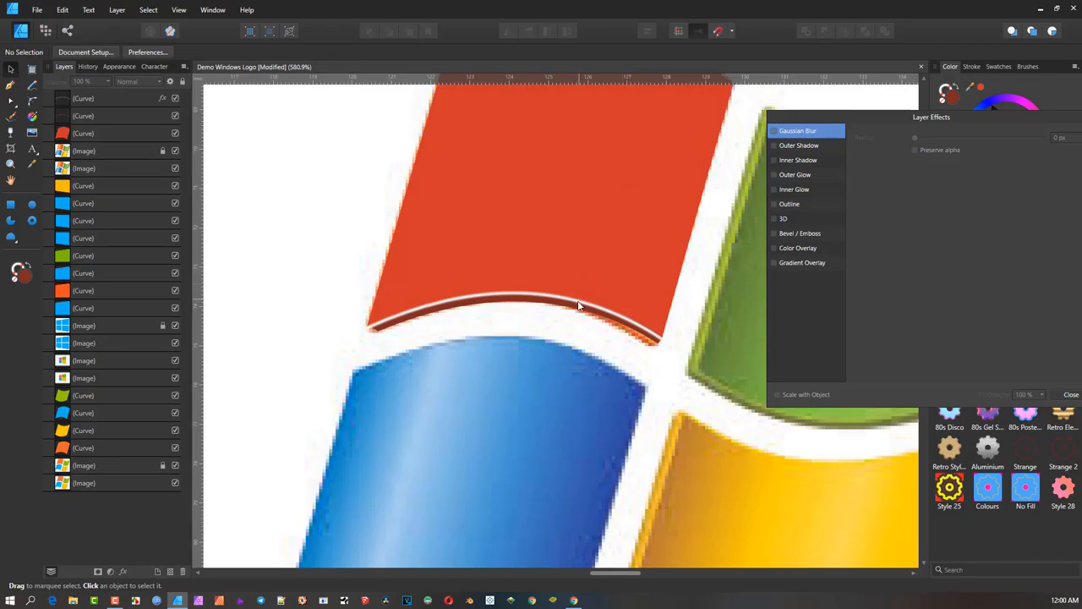
pyautogui.scroll(2, 579, 306)
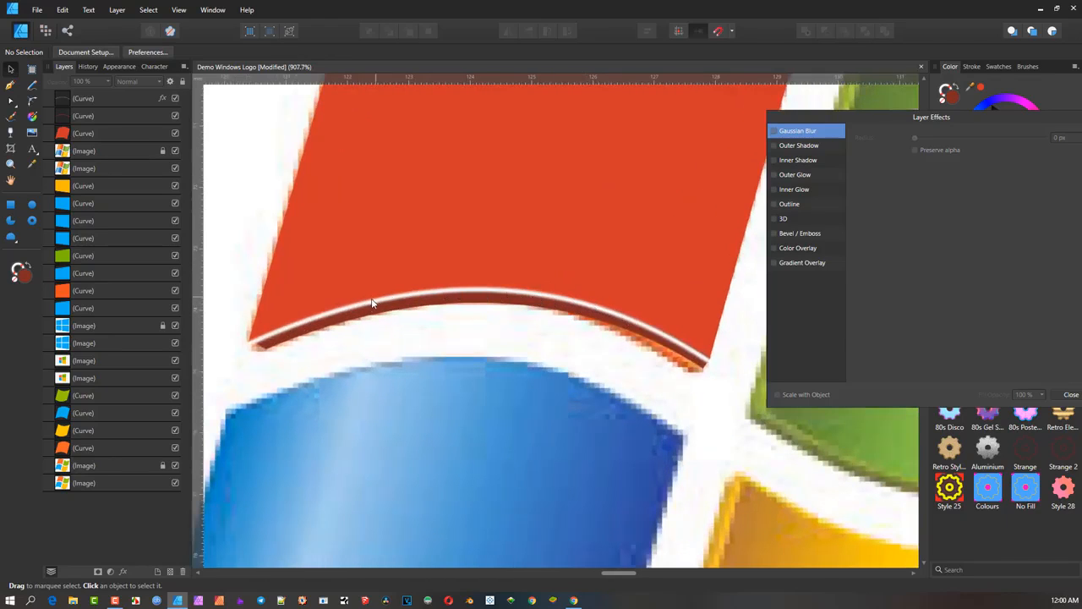
# Step: Set the white highlight curve's Gaussian Blur radius to 0.2 px
pyautogui.click(645, 331)
pyautogui.click(919, 138)
pyautogui.moveTo(921, 141)
pyautogui.mouseDown()
pyautogui.moveTo(944, 141)
pyautogui.moveTo(914, 139)
pyautogui.moveTo(923, 144)
pyautogui.mouseUp()
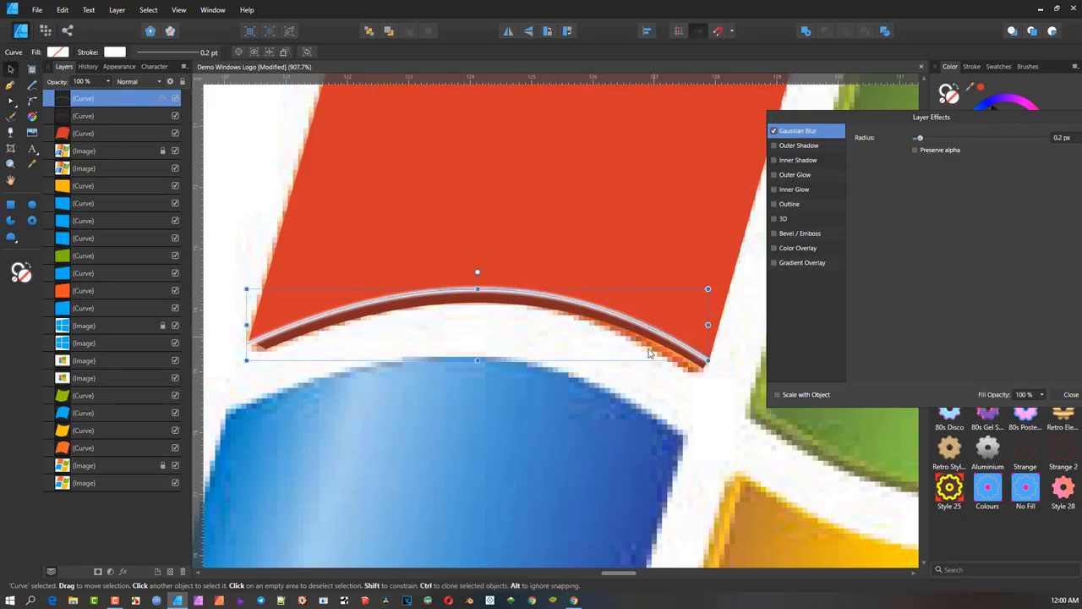
pyautogui.scroll(-4, 650, 353)
pyautogui.scroll(3, 556, 405)
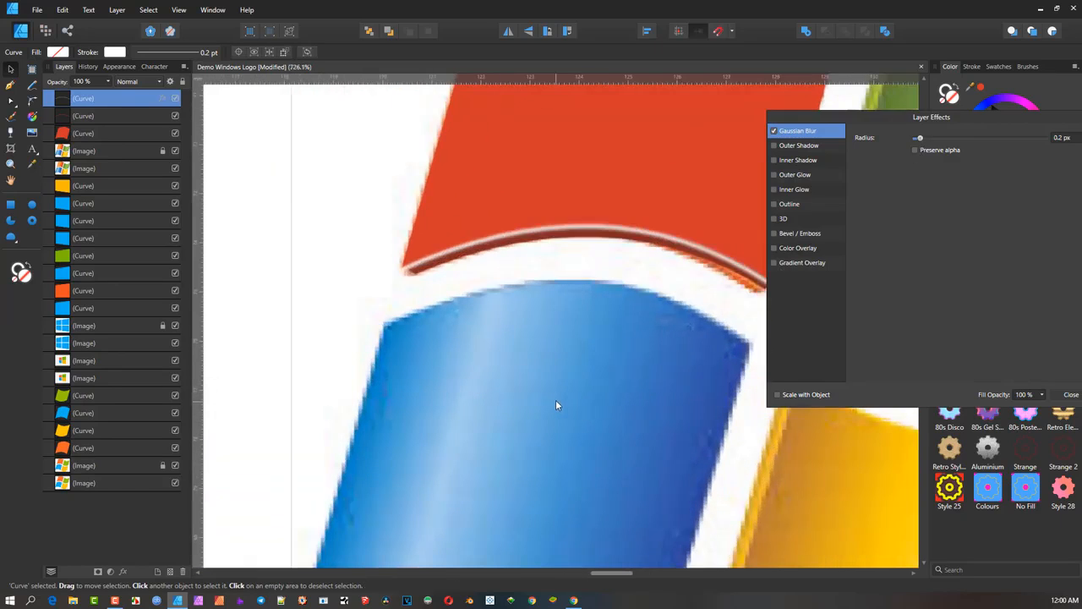
pyautogui.scroll(2, 590, 284)
pyautogui.hscroll(-1, 590, 284)
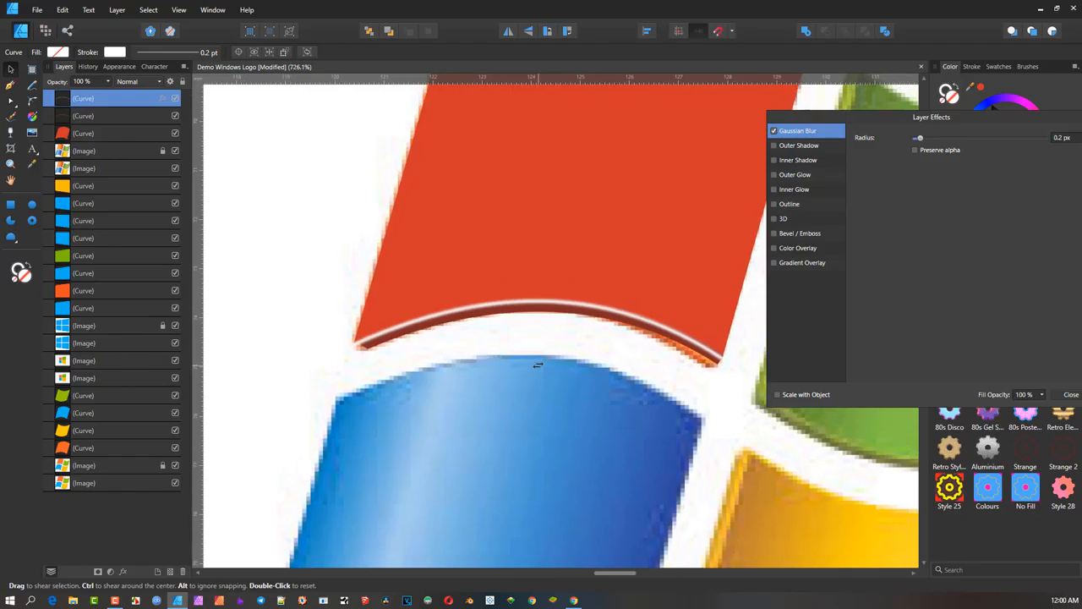
# Step: Select the red pane's rim strip and compare it with the blue pane's lower rim in the reference
pyautogui.click(392, 341)
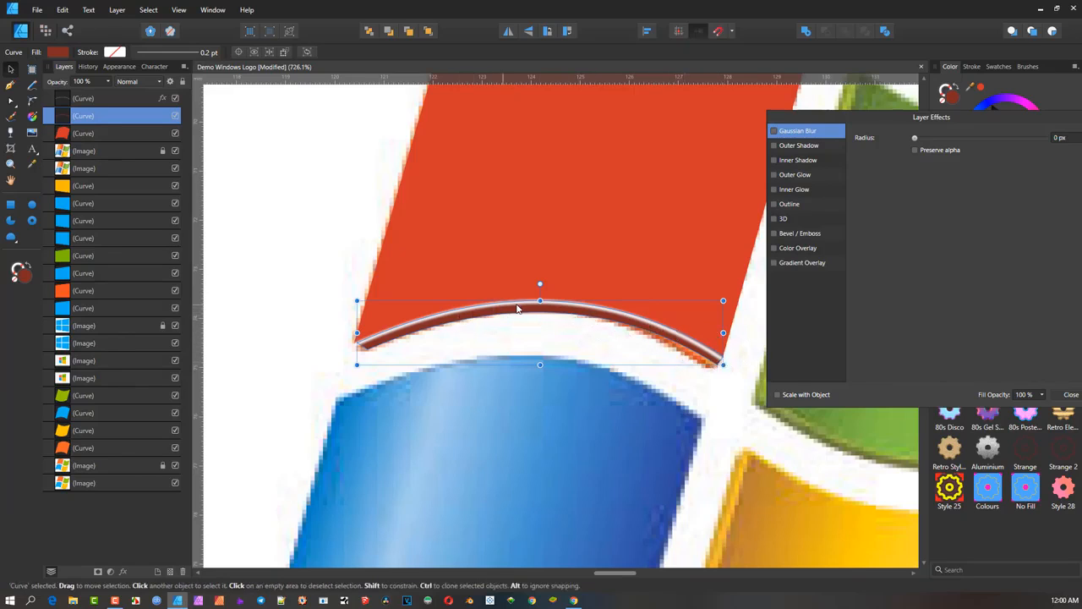
pyautogui.scroll(-3, 580, 252)
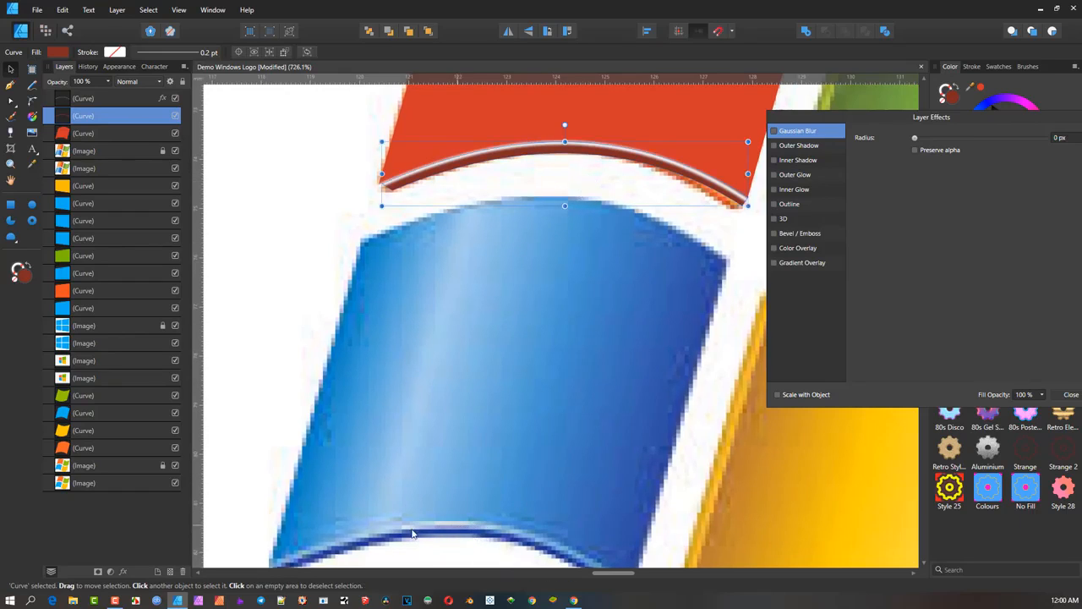
pyautogui.scroll(-1, 473, 452)
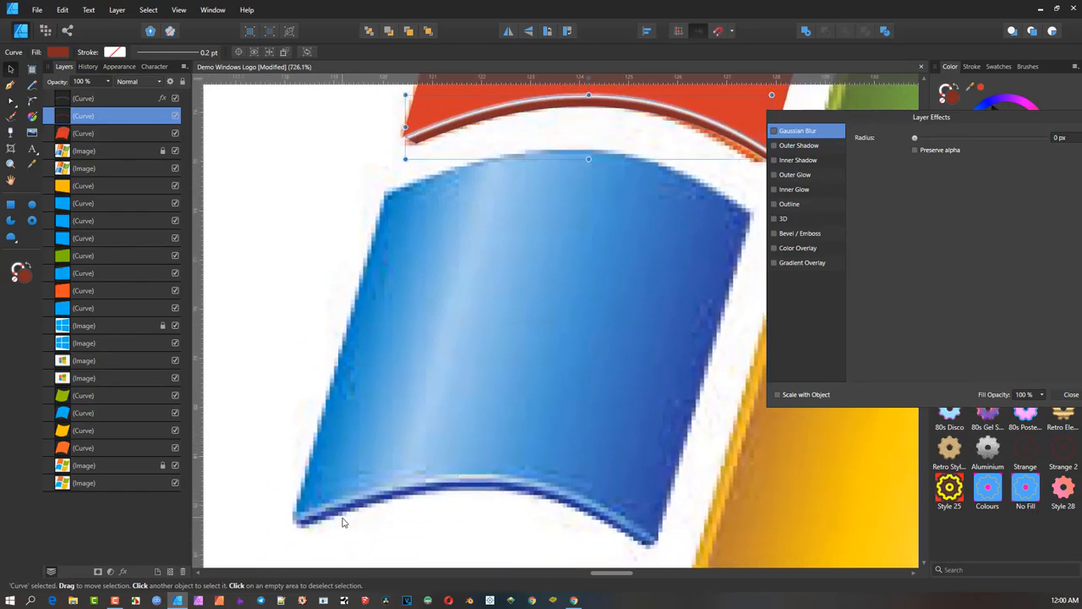
# Step: Lower the Gaussian blur radius of the white highlight curve along the red panel's bottom edge to 0.1 px
pyautogui.scroll(3, 490, 571)
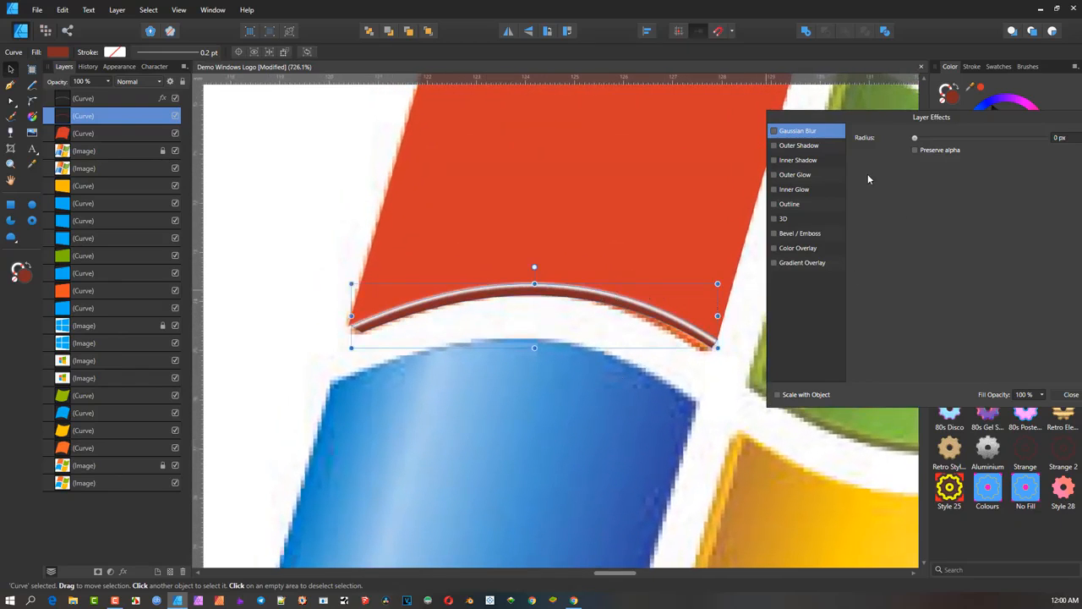
pyautogui.click(572, 288)
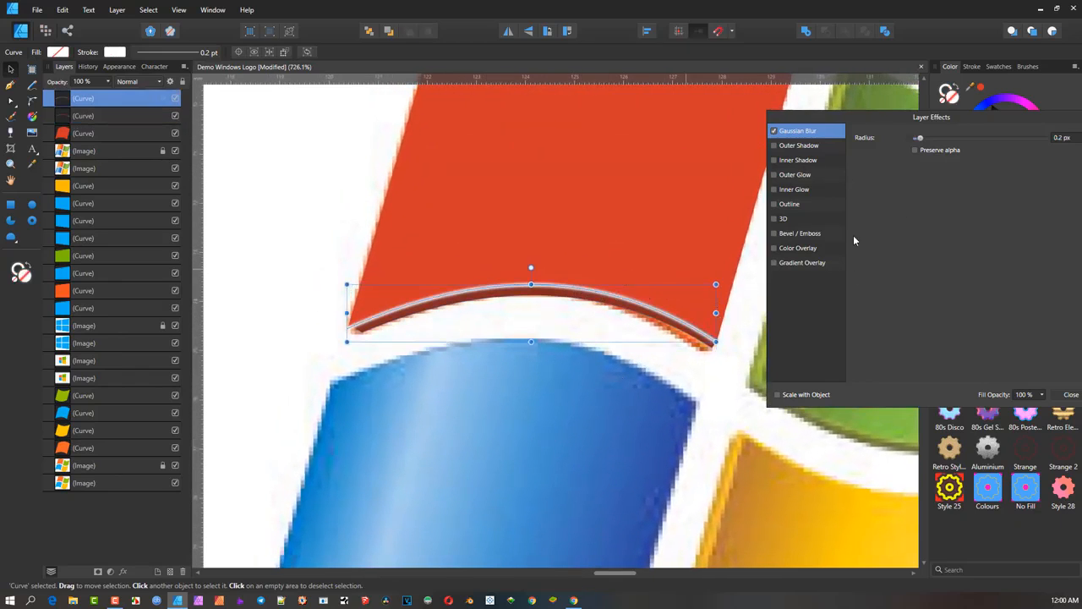
pyautogui.moveTo(924, 139); pyautogui.dragTo(917, 140)
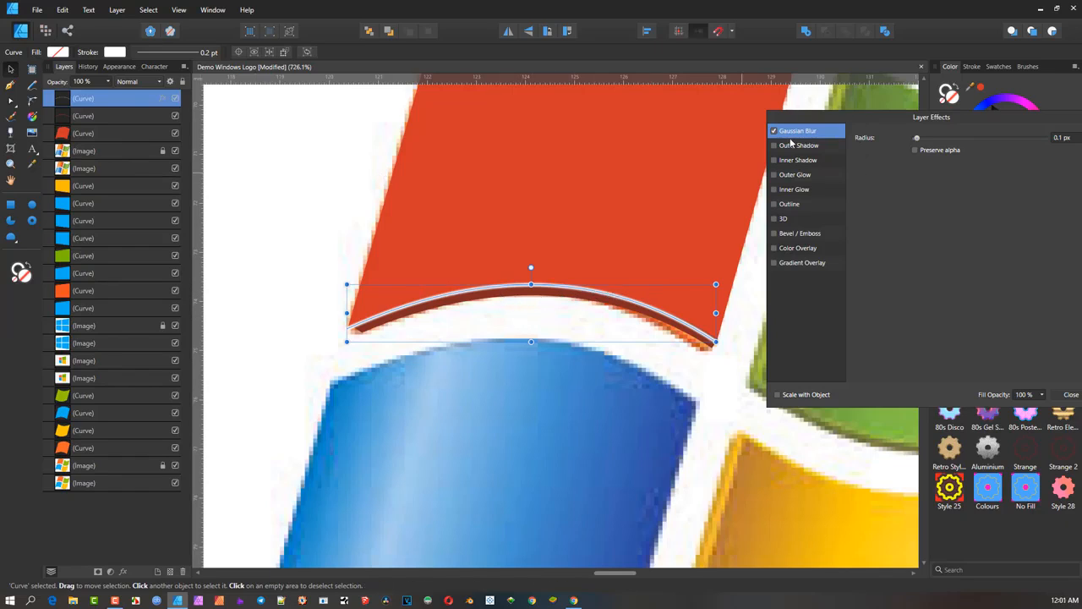
# Step: Apply a linear transparency gradient across the white highlight curve, fading it from the right end toward the left end
pyautogui.click(11, 133)
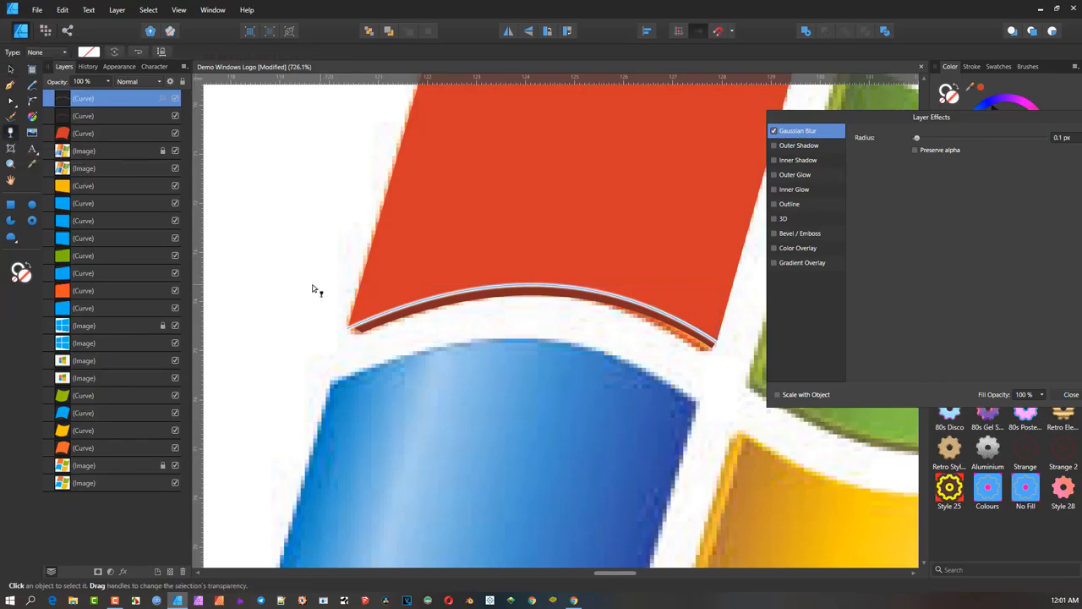
pyautogui.moveTo(334, 317); pyautogui.dragTo(734, 336)
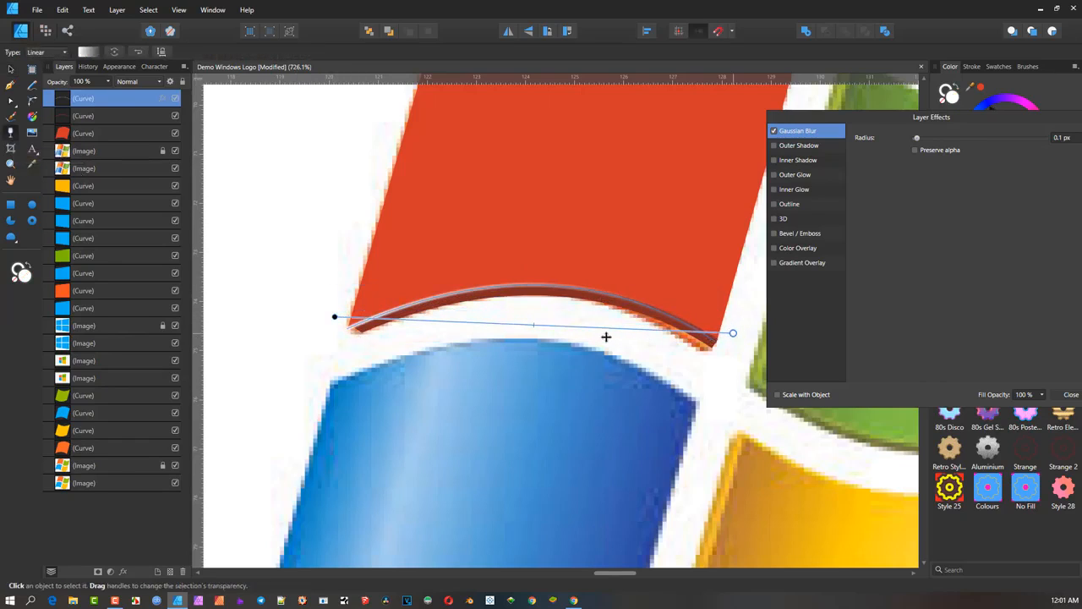
pyautogui.moveTo(335, 317); pyautogui.dragTo(372, 316)
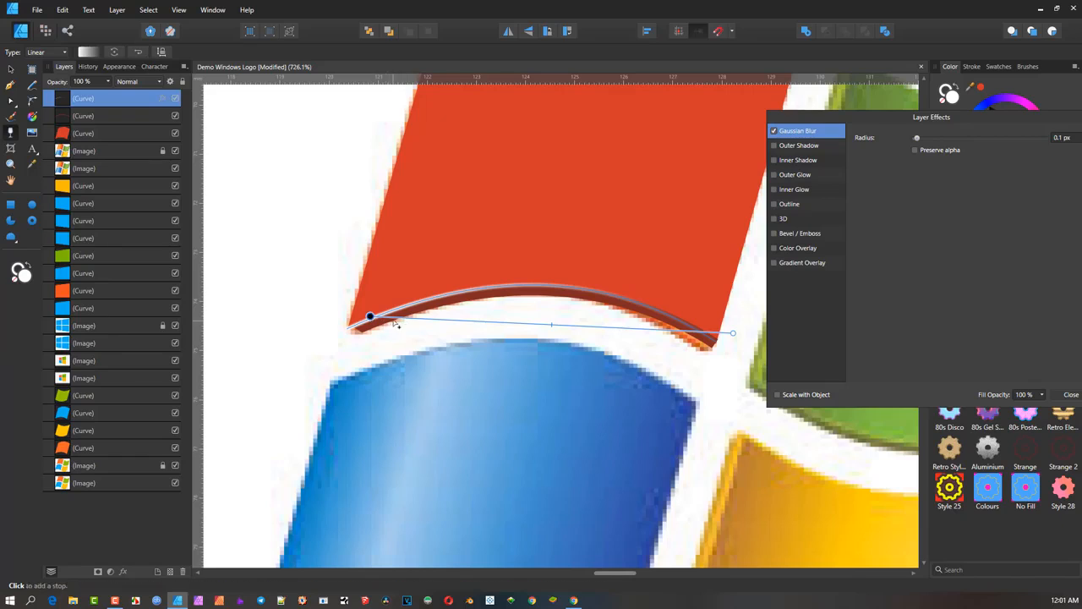
pyautogui.moveTo(369, 317); pyautogui.dragTo(699, 284)
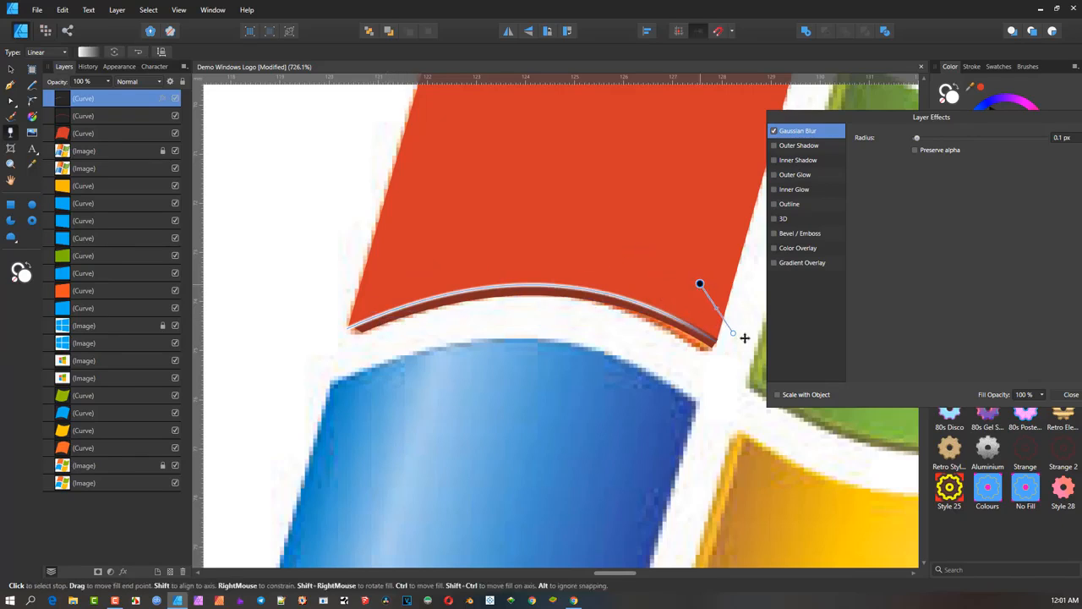
pyautogui.moveTo(732, 332); pyautogui.dragTo(301, 318)
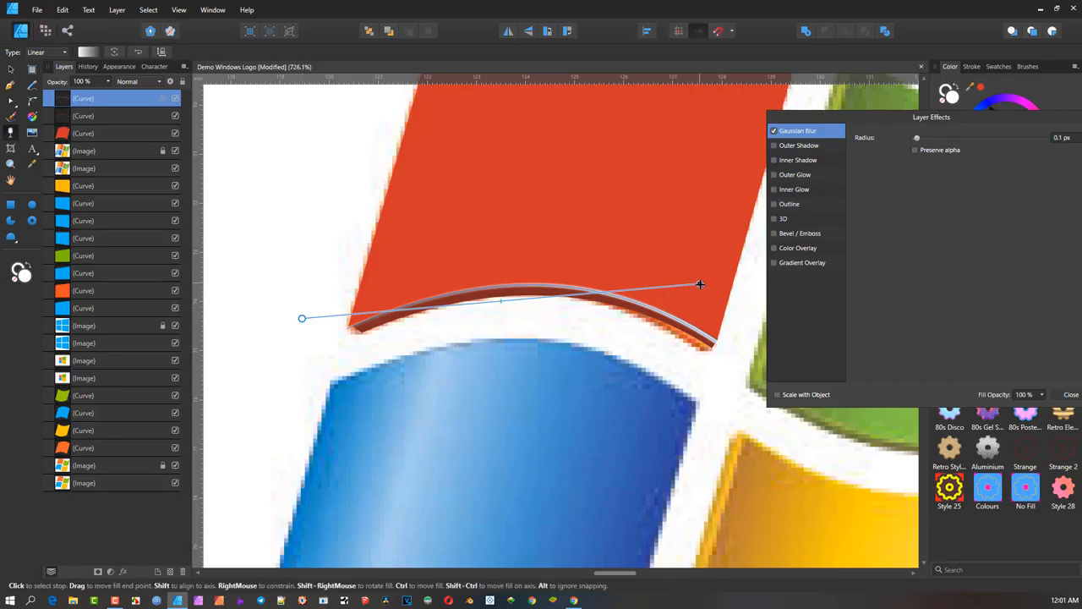
pyautogui.moveTo(699, 284); pyautogui.dragTo(718, 310)
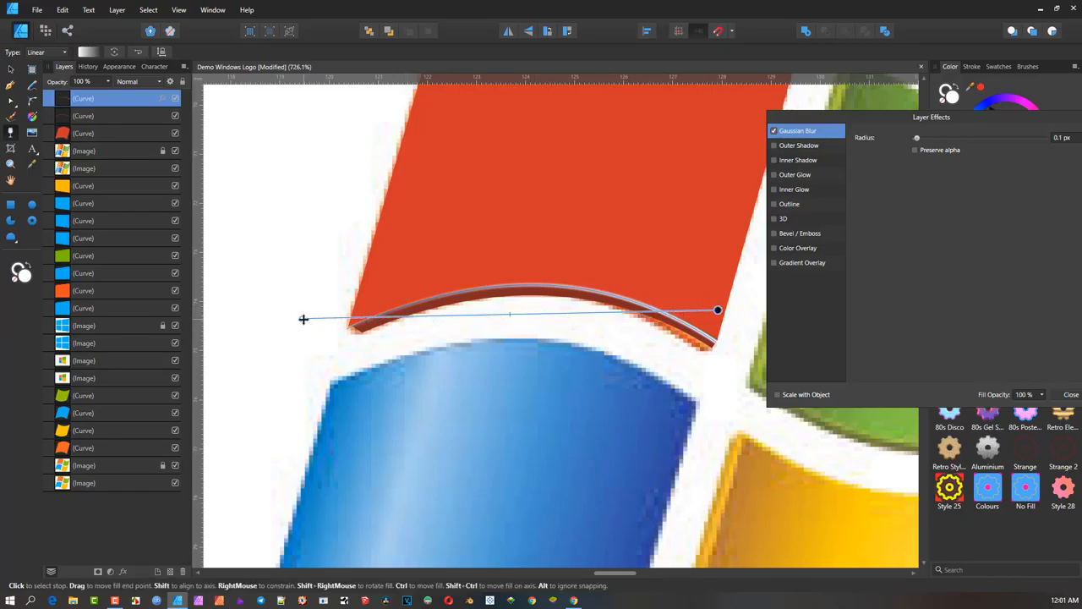
# Step: Add an intermediate stop to the highlight's transparency gradient and shift it toward the middle of the curve
pyautogui.click(613, 315)
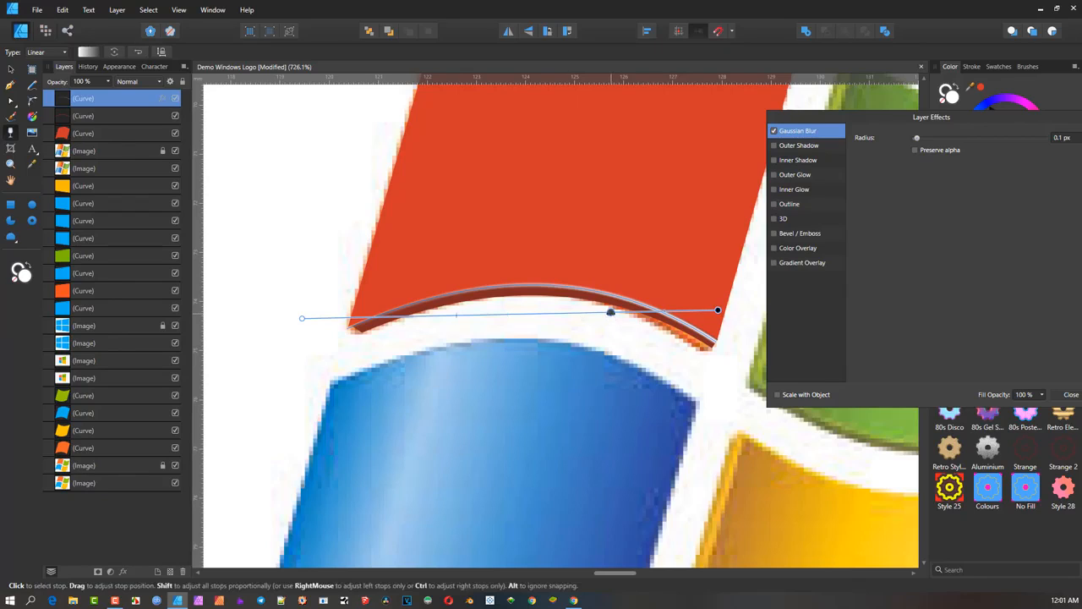
pyautogui.moveTo(611, 314)
pyautogui.mouseDown()
pyautogui.moveTo(483, 312)
pyautogui.moveTo(551, 313)
pyautogui.mouseUp()
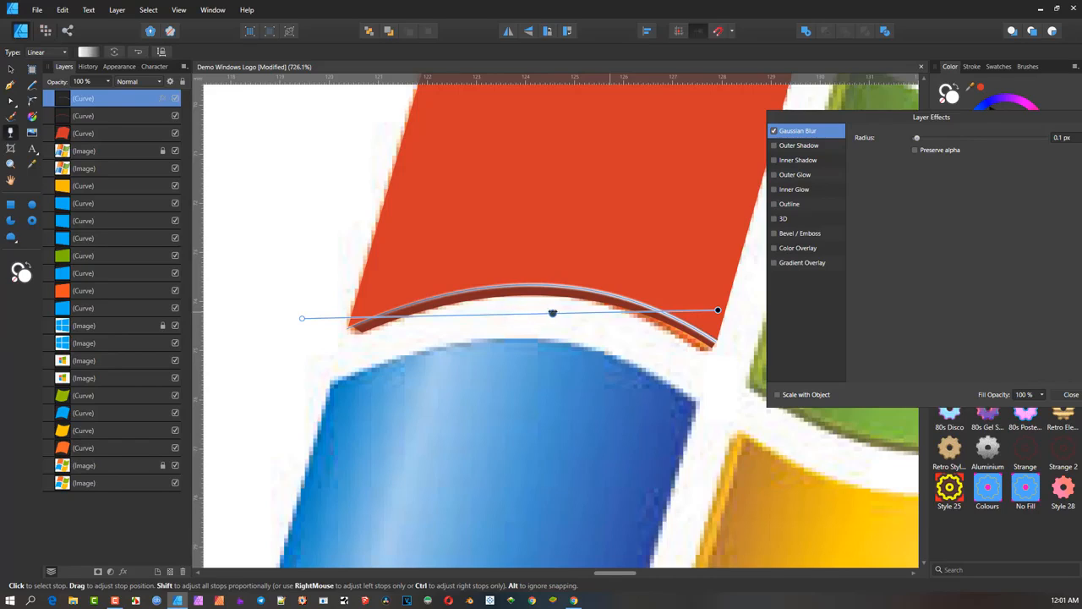
pyautogui.moveTo(352, 317); pyautogui.dragTo(354, 318)
pyautogui.hotkey('ctrl', 'z')
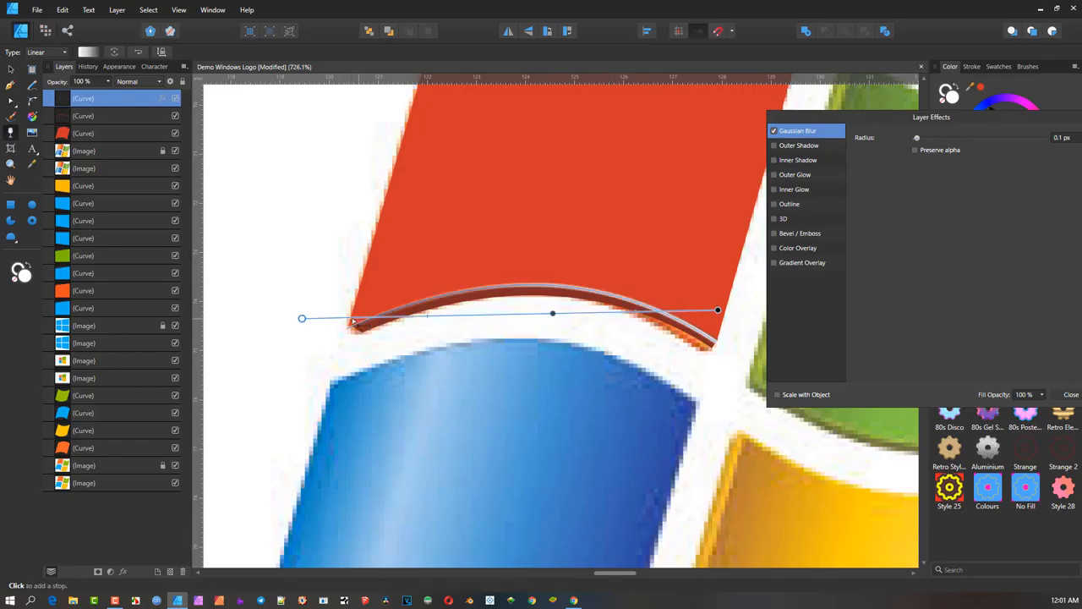
pyautogui.click(346, 319)
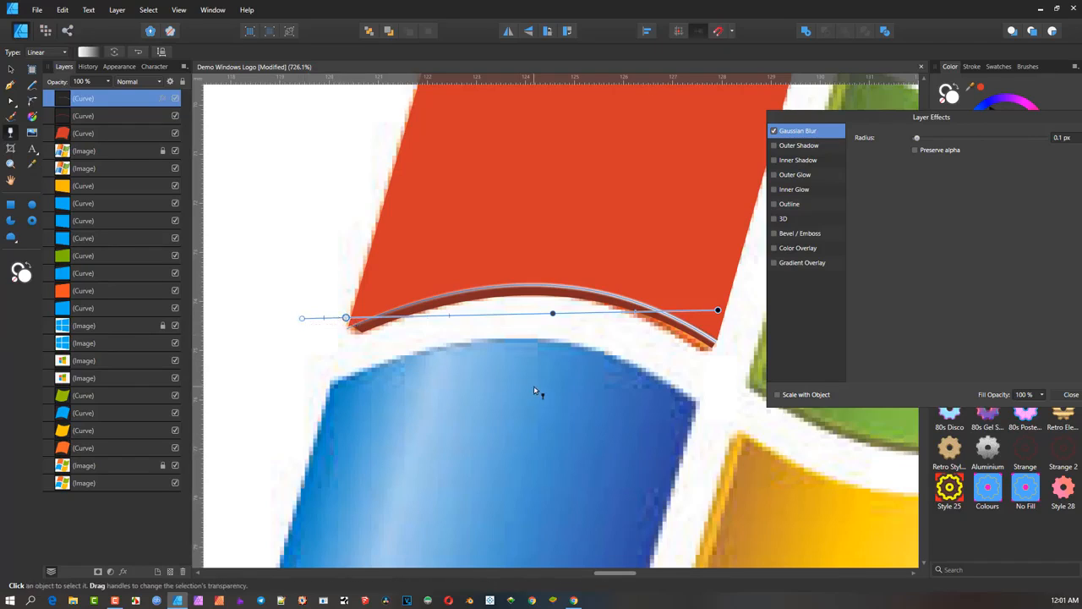
pyautogui.press('Delete')
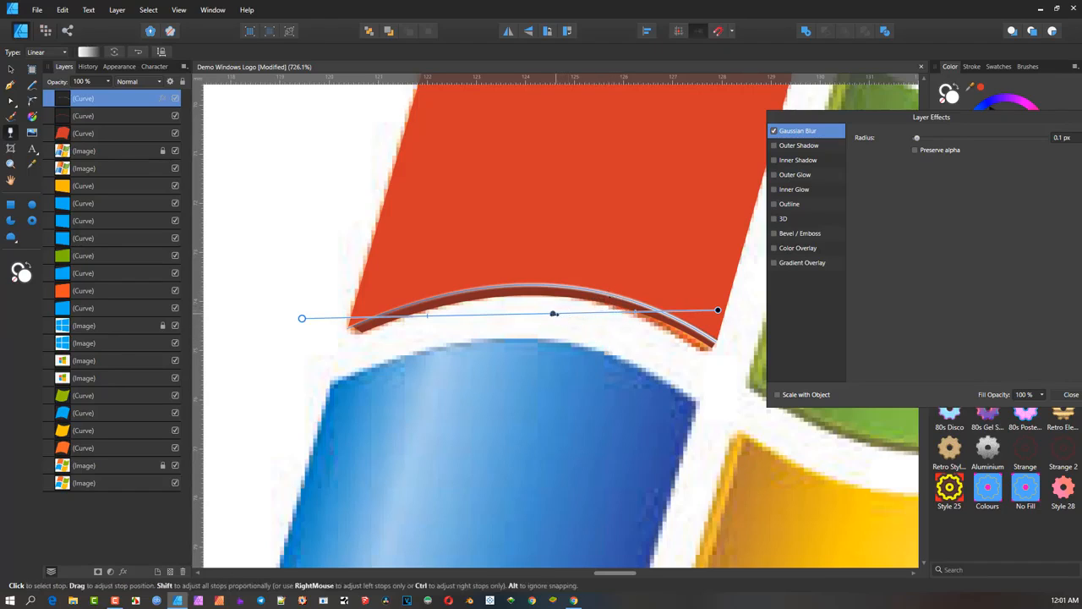
# Step: Slide the intermediate transparency stop slightly left of the curve's middle and reduce the highlight's Gaussian blur radius to 0 px
pyautogui.moveTo(553, 314); pyautogui.dragTo(485, 315)
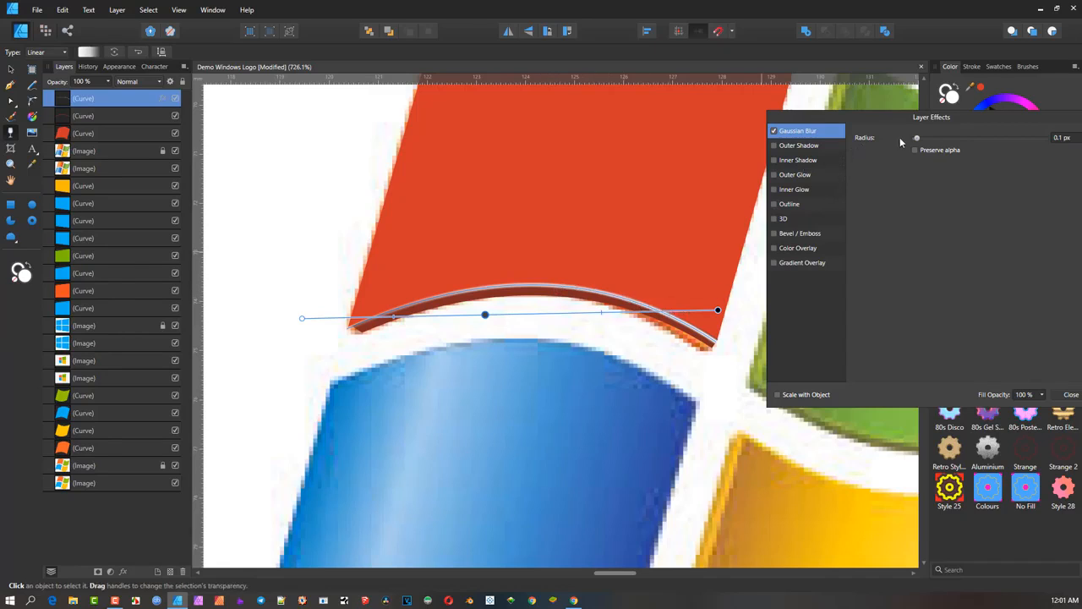
pyautogui.moveTo(916, 140); pyautogui.dragTo(914, 141)
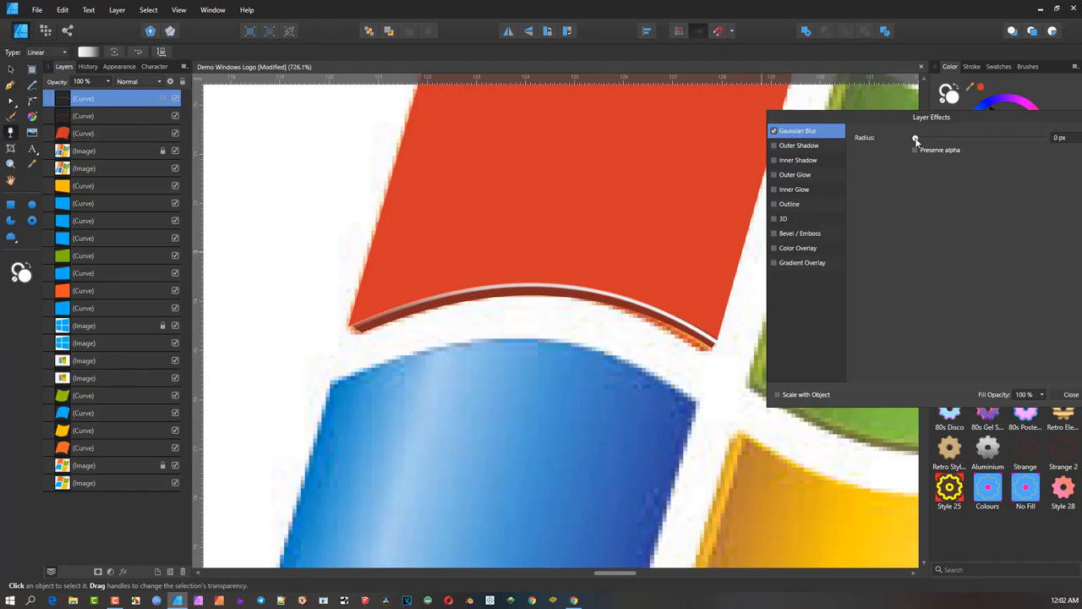
# Step: Nudge the highlight curve's right end node slightly upward at the red panel's lower-right corner
pyautogui.scroll(3, 723, 353)
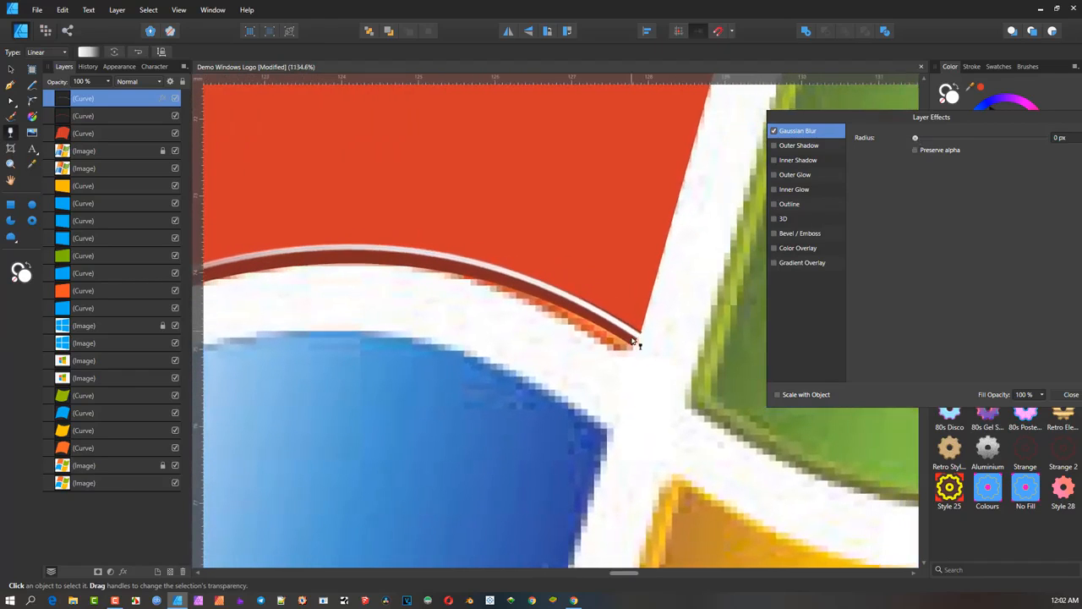
pyautogui.press('a')
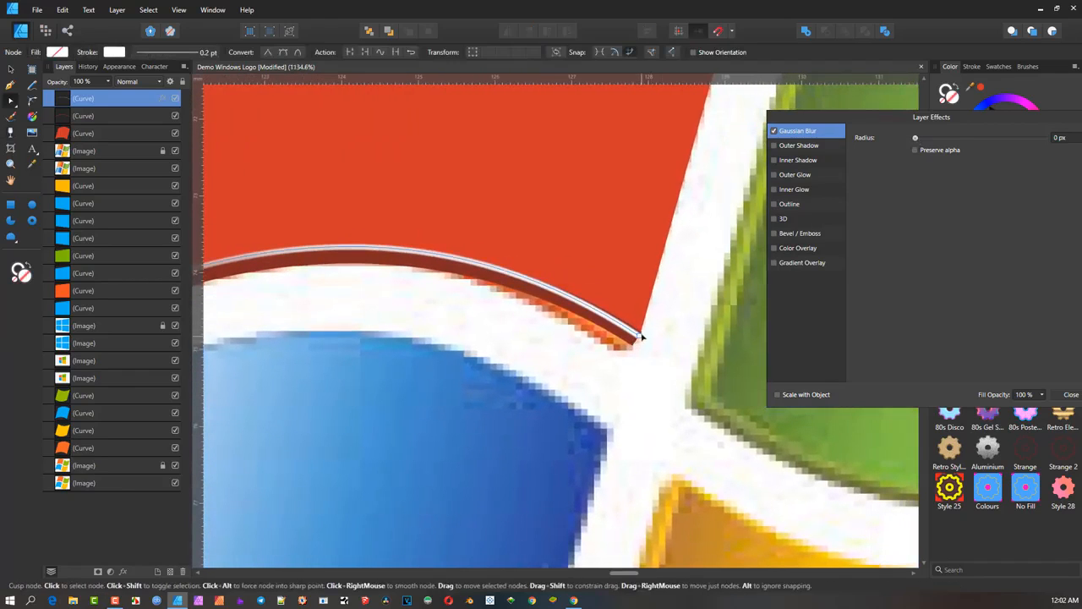
pyautogui.click(641, 335)
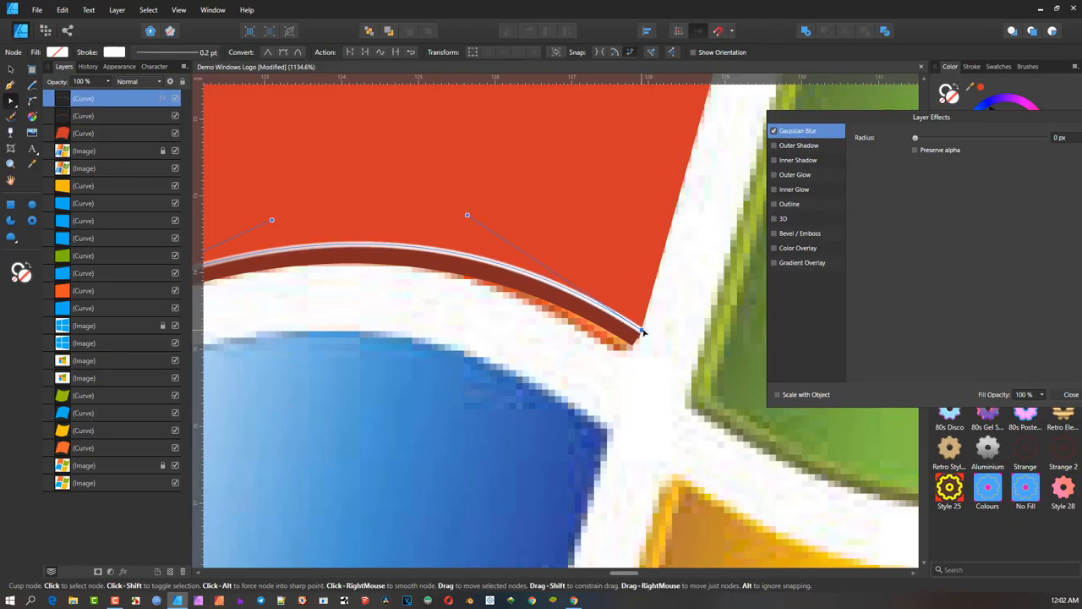
# Step: Select the red panel with its dark edge and white highlight, move all three left of the reference logo, and deselect them
pyautogui.scroll(-5, 640, 332)
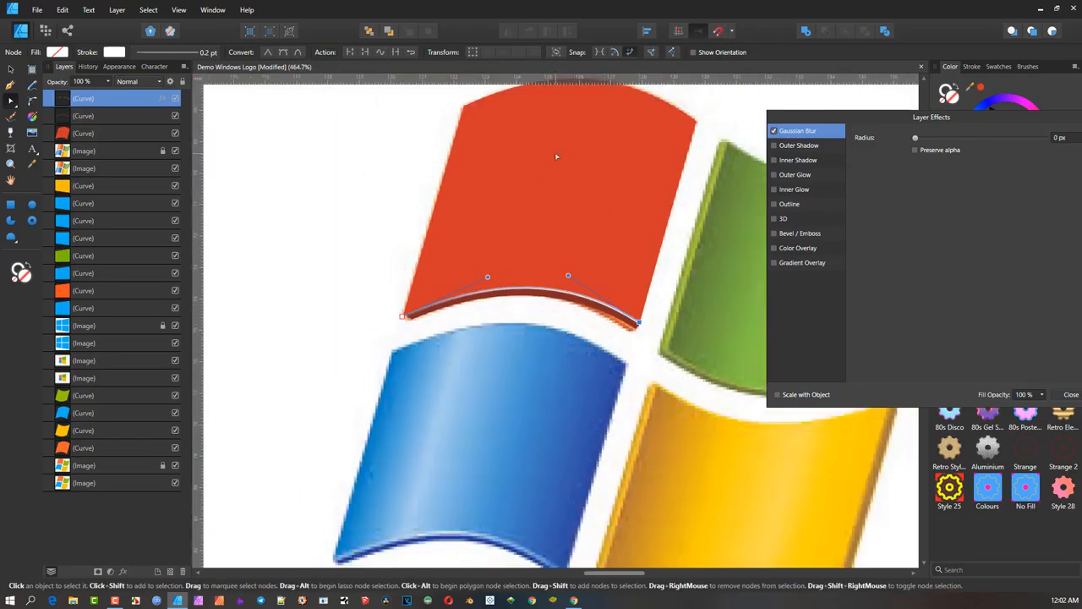
pyautogui.scroll(-3, 530, 184)
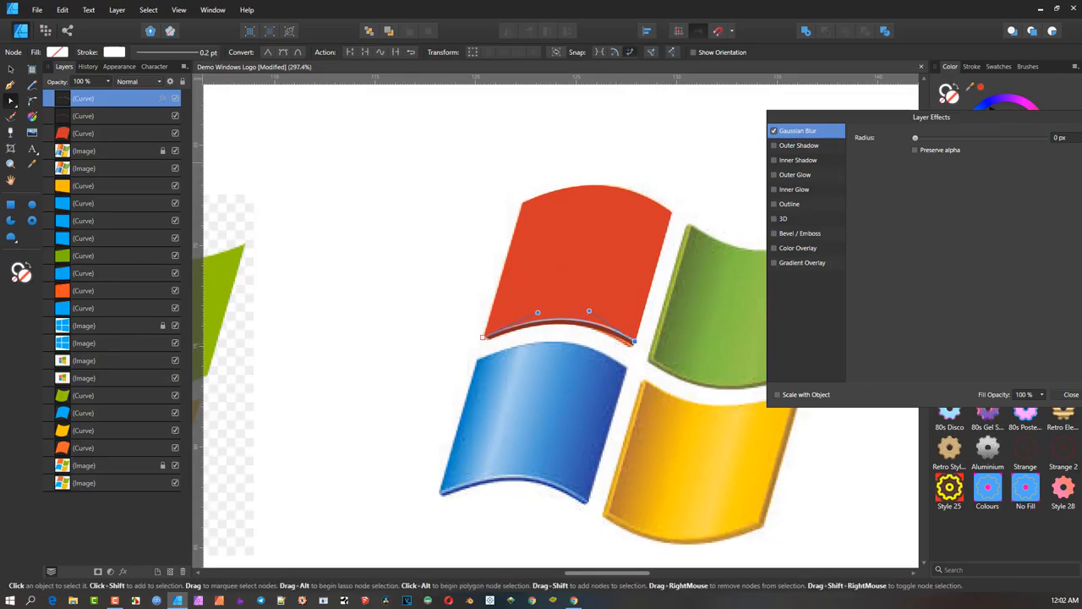
pyautogui.click(10, 69)
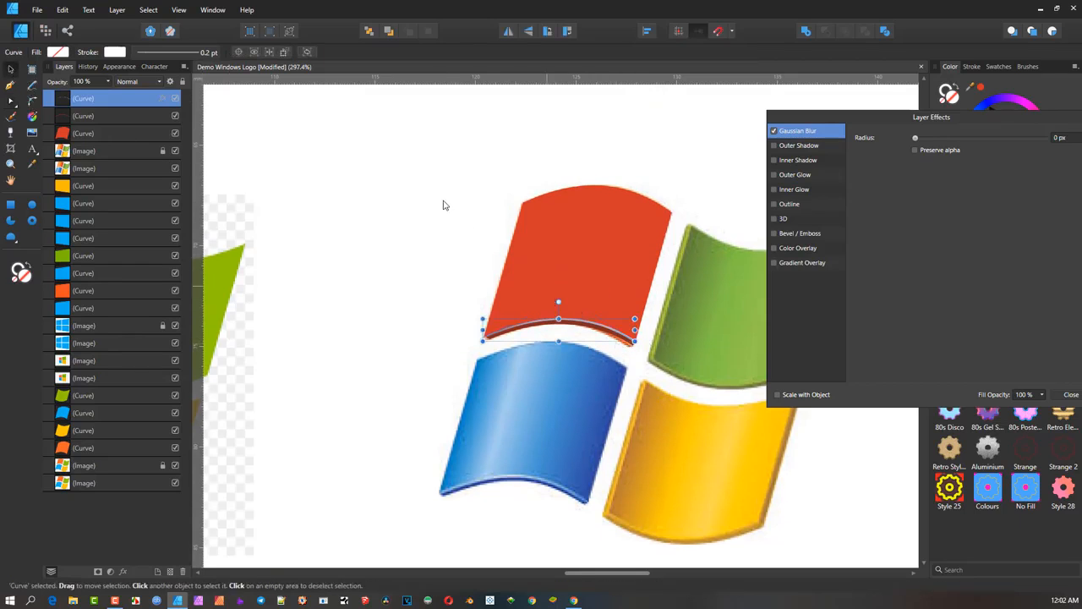
pyautogui.moveTo(440, 153); pyautogui.dragTo(688, 361)
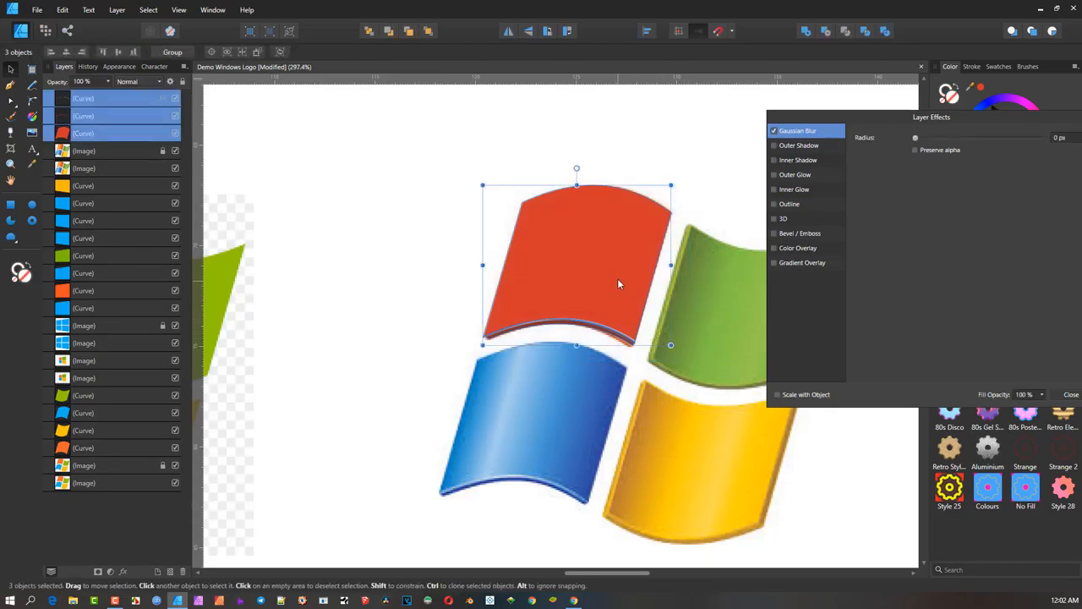
pyautogui.moveTo(618, 282); pyautogui.dragTo(435, 276)
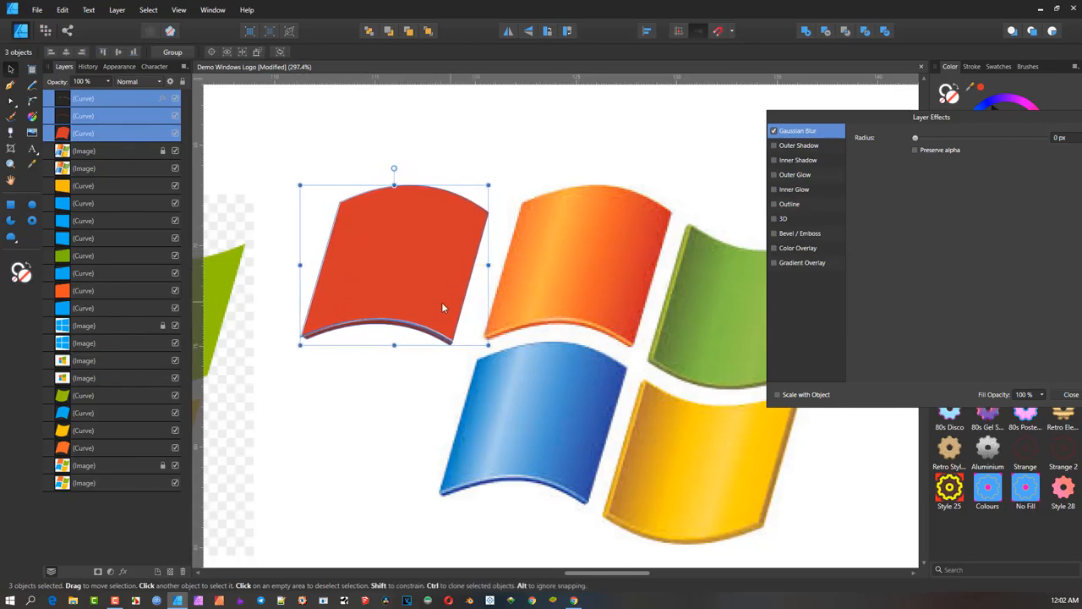
pyautogui.scroll(1, 441, 302)
pyautogui.click(417, 382)
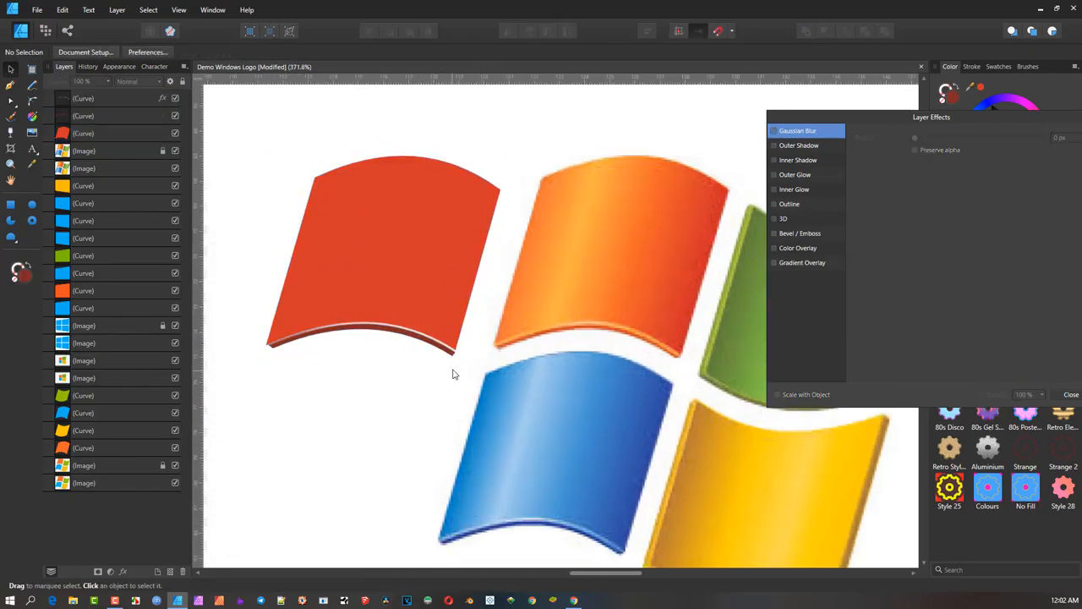
# Step: Move the red panel's lower-left corner node slightly right to meet the end of the dark edge strip
pyautogui.scroll(2, 279, 351)
pyautogui.scroll(1, 279, 351)
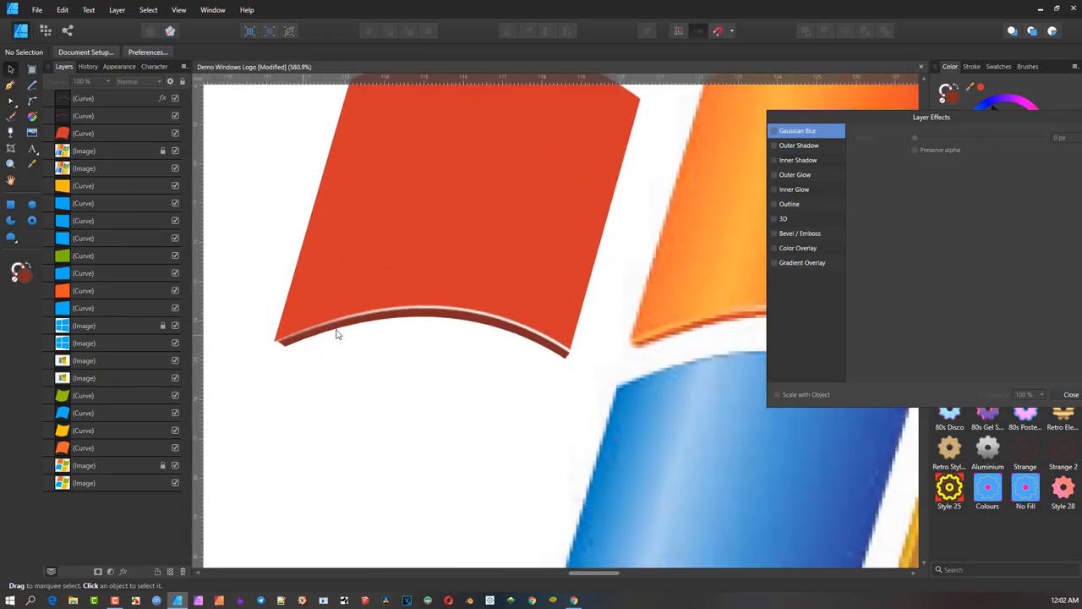
pyautogui.scroll(1, 338, 337)
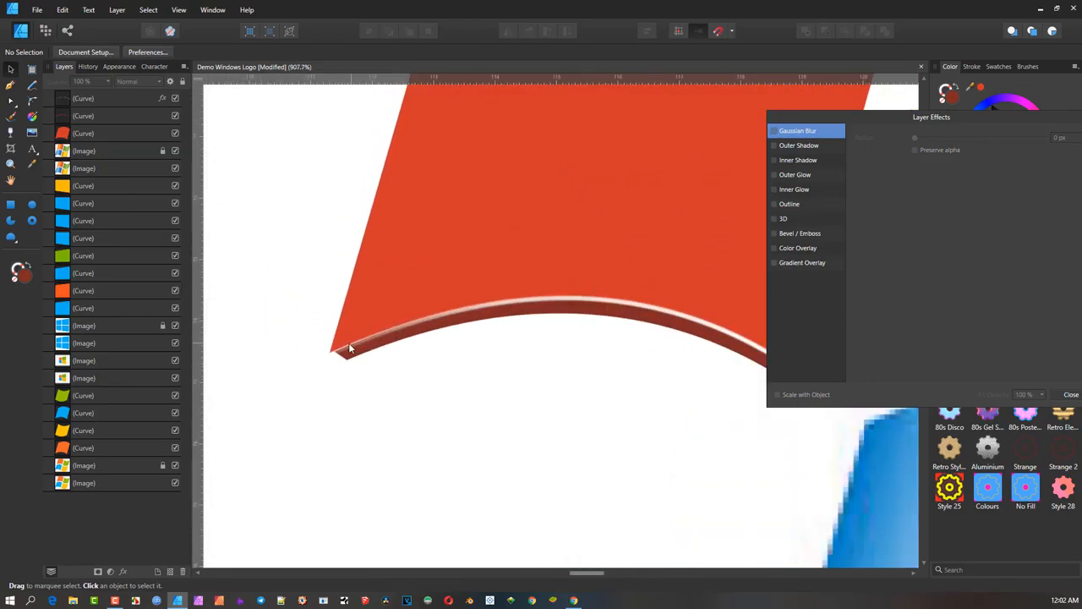
pyautogui.click(346, 341)
pyautogui.click(421, 248)
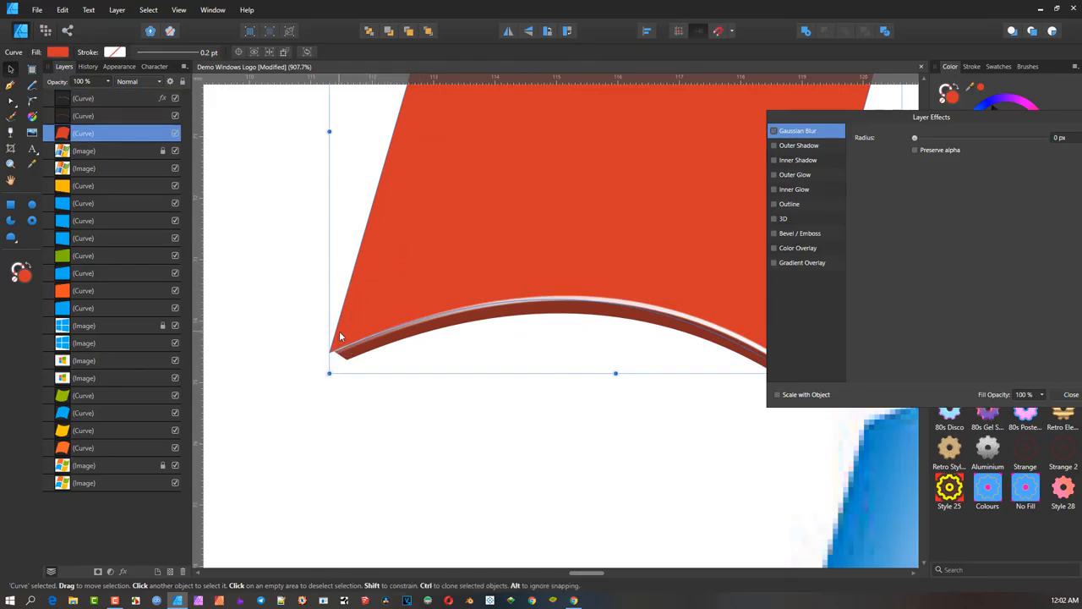
pyautogui.press('a')
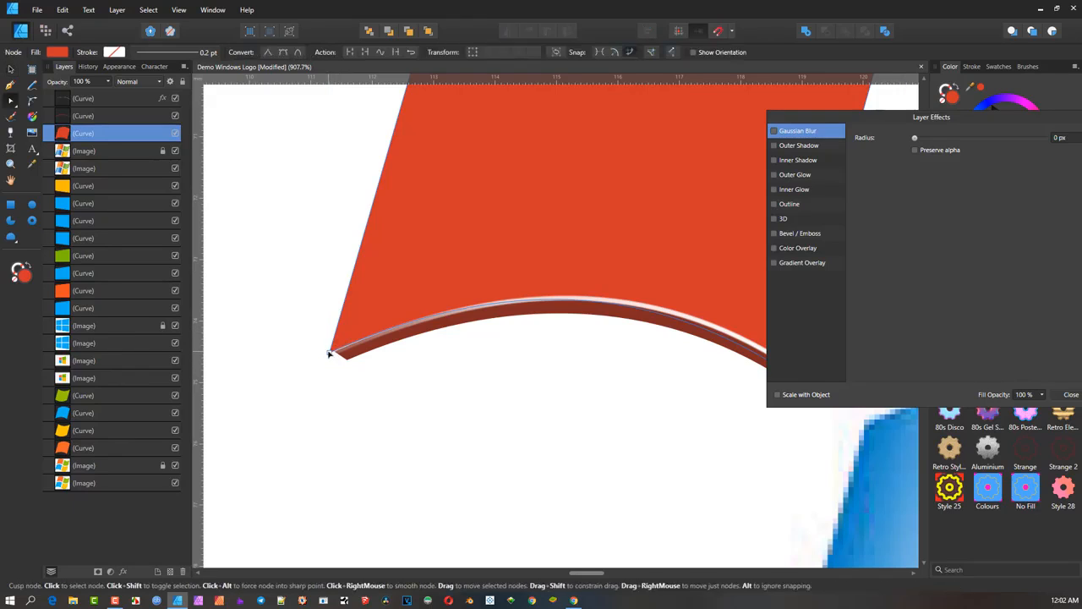
pyautogui.moveTo(330, 353); pyautogui.dragTo(336, 352)
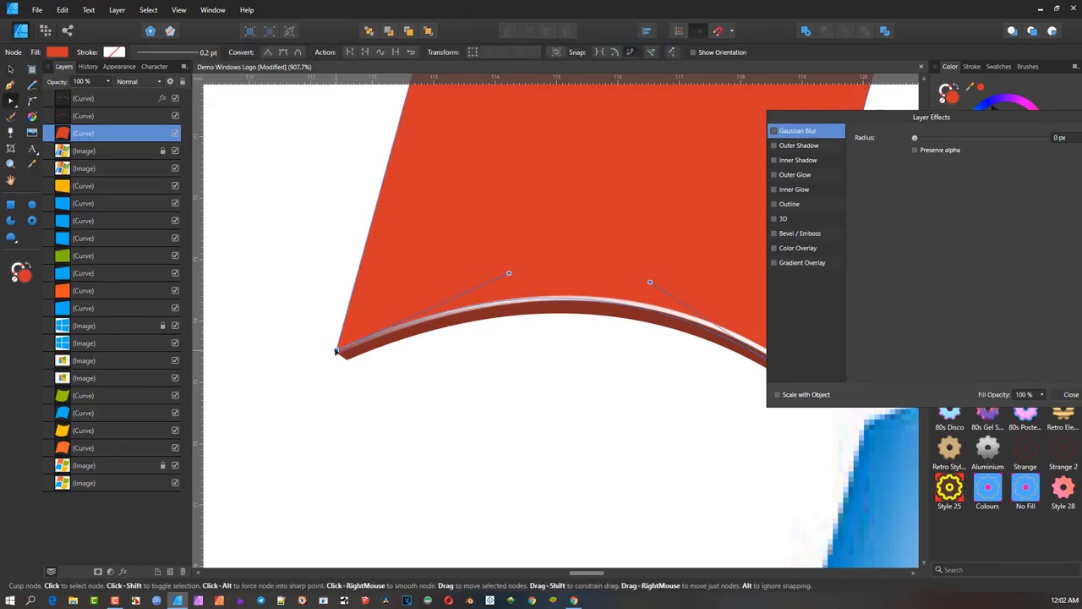
pyautogui.click(327, 309)
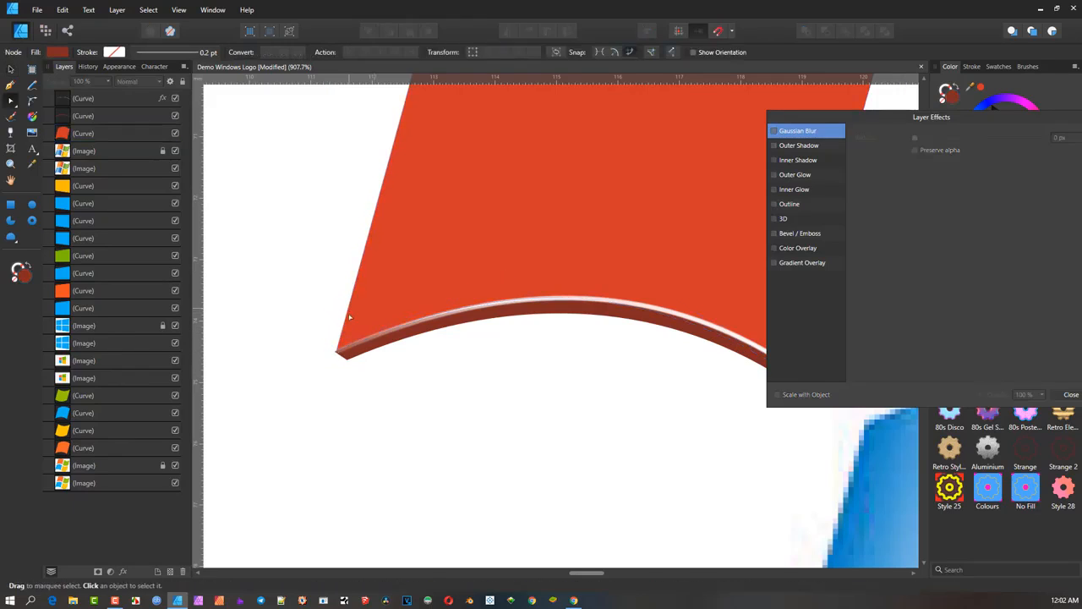
# Step: Fine-tune the red panel's lower-left corner node so it sits exactly on the dark edge strip's corner, and deselect the panel
pyautogui.scroll(5, 344, 339)
pyautogui.scroll(3, 343, 339)
pyautogui.click(279, 423)
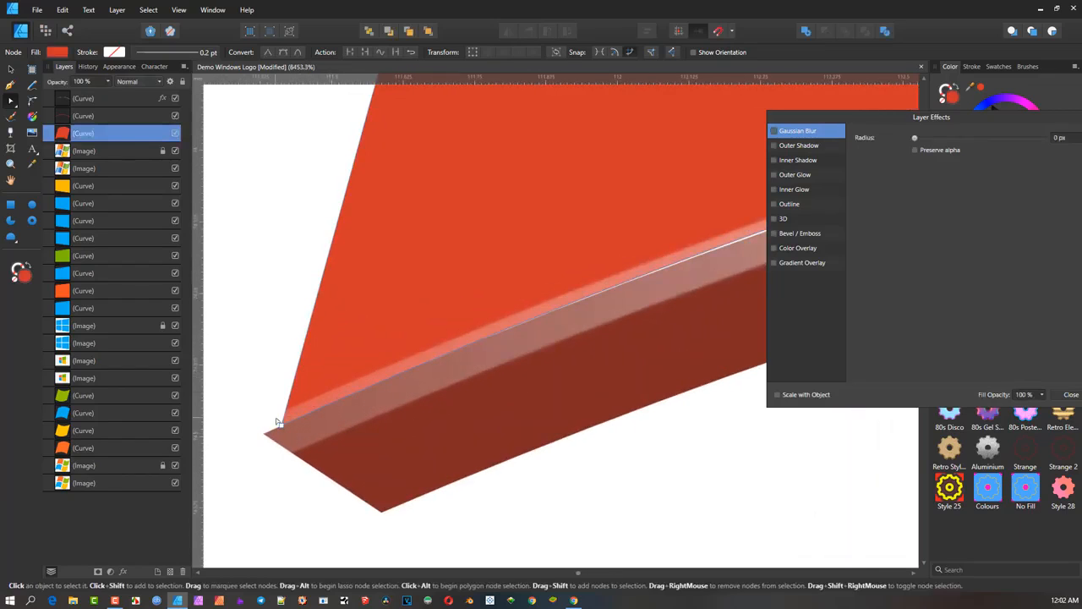
pyautogui.moveTo(282, 427); pyautogui.dragTo(265, 435)
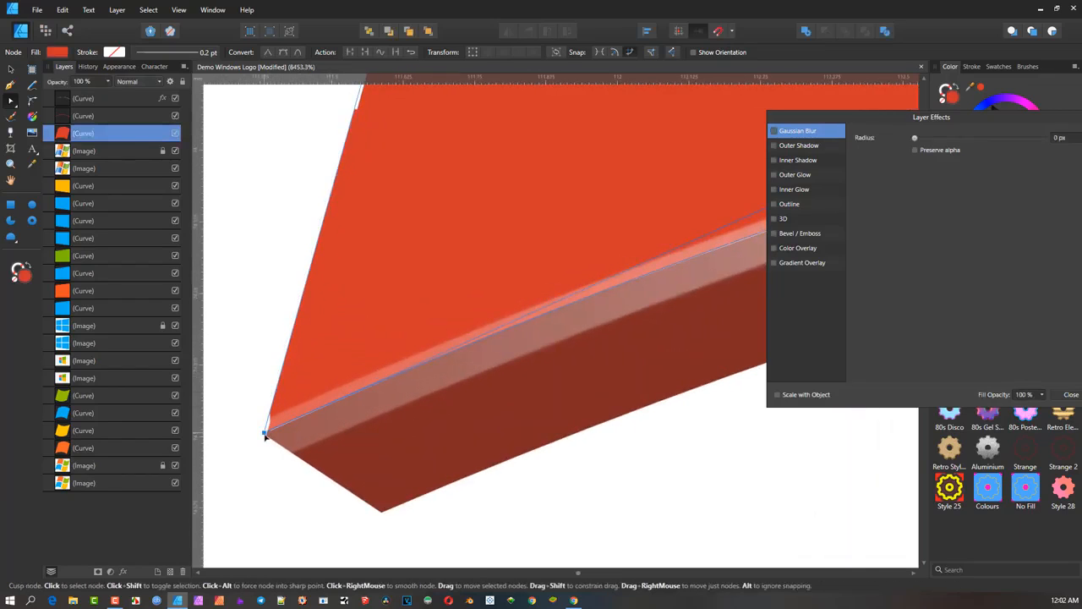
pyautogui.click(245, 367)
pyautogui.scroll(-4, 266, 357)
pyautogui.scroll(-6, 367, 340)
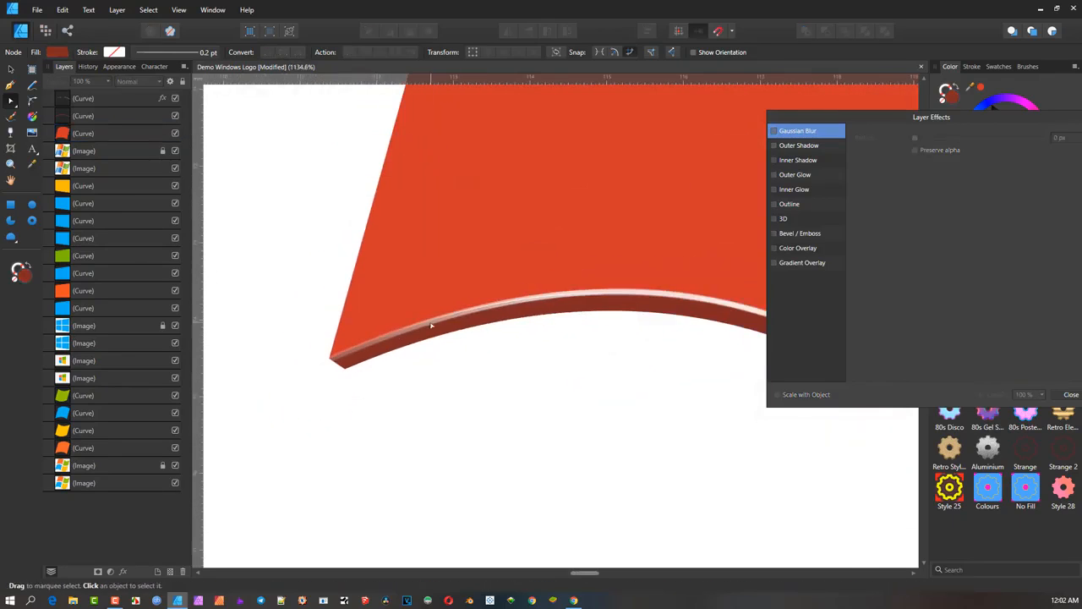
pyautogui.scroll(8, 541, 414)
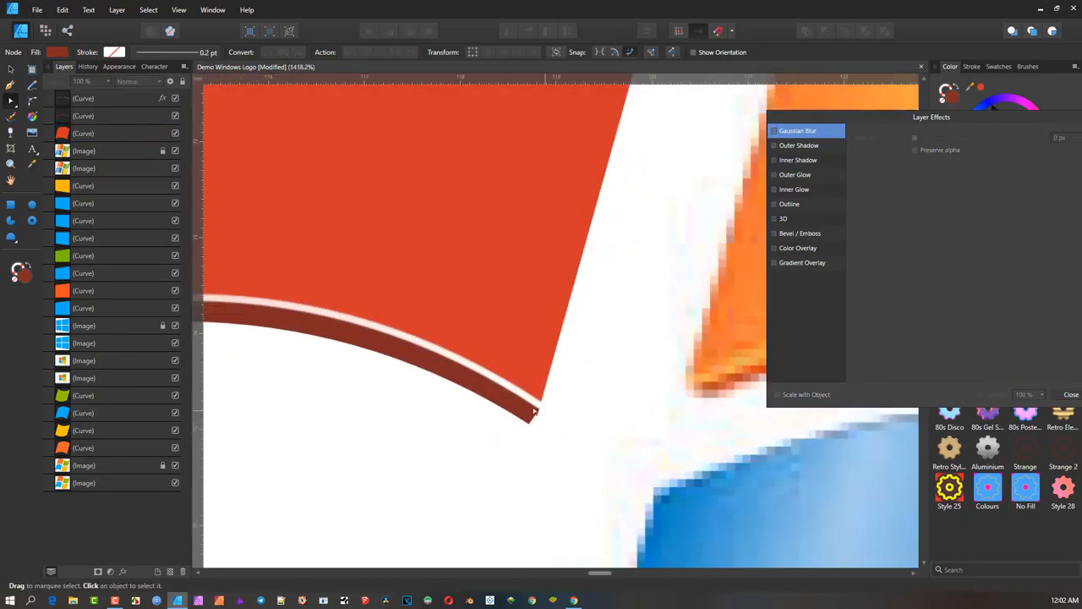
# Step: Trim the red panel's protruding lower-right tip by adding nodes on both sides of the corner, deleting the corner node, and deselecting the panel
pyautogui.click(535, 422)
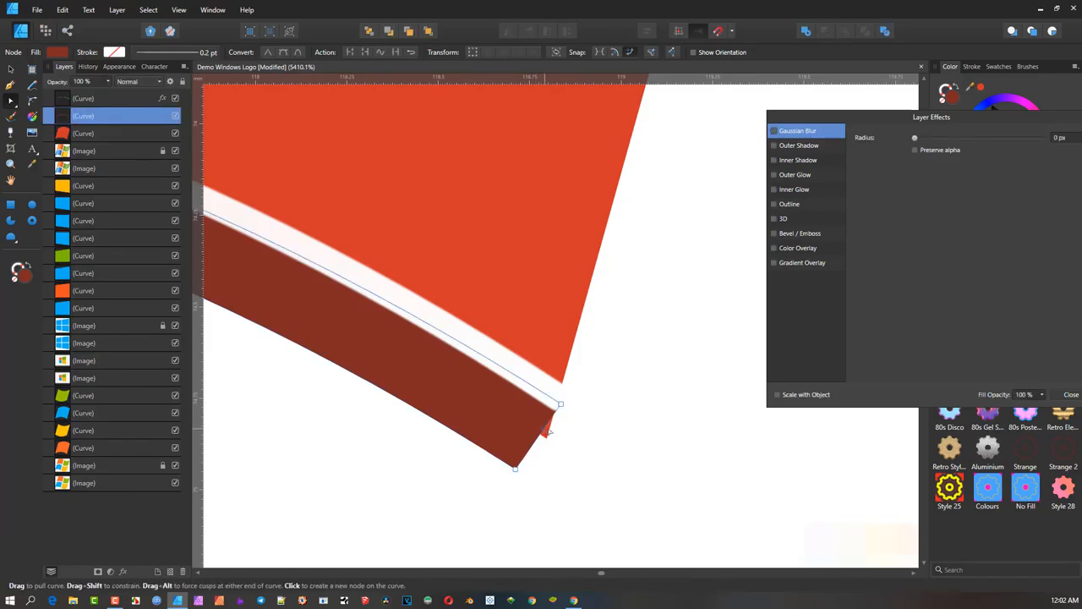
pyautogui.click(548, 436)
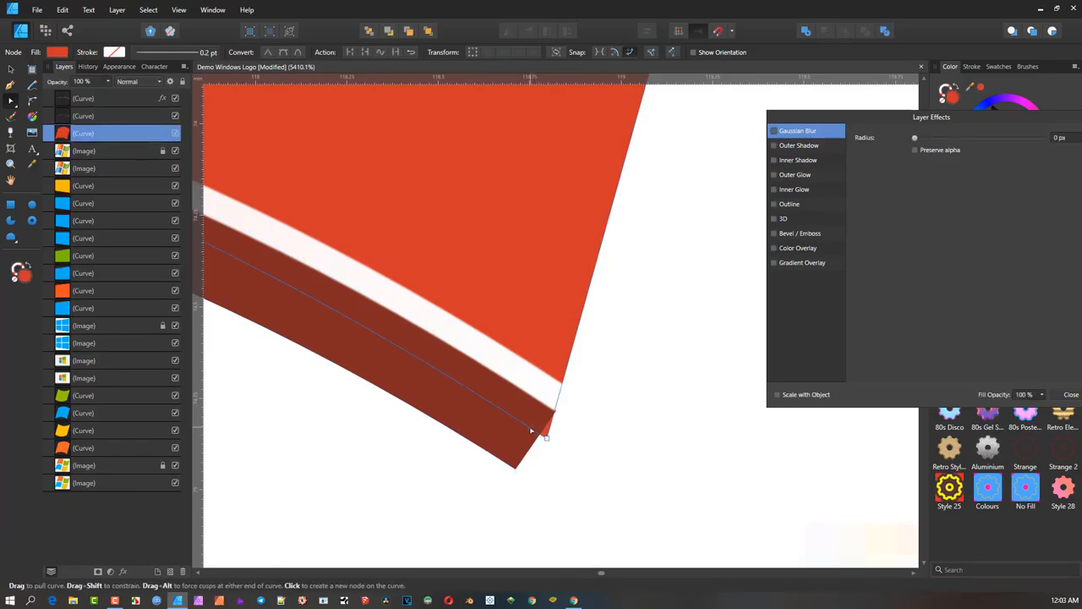
pyautogui.click(531, 430)
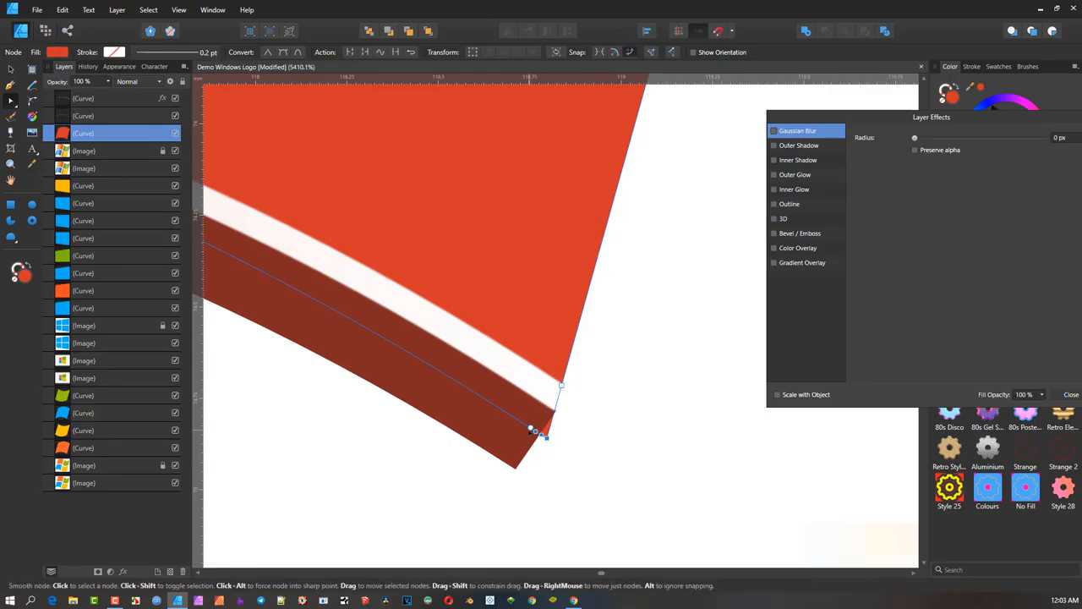
pyautogui.press('Delete')
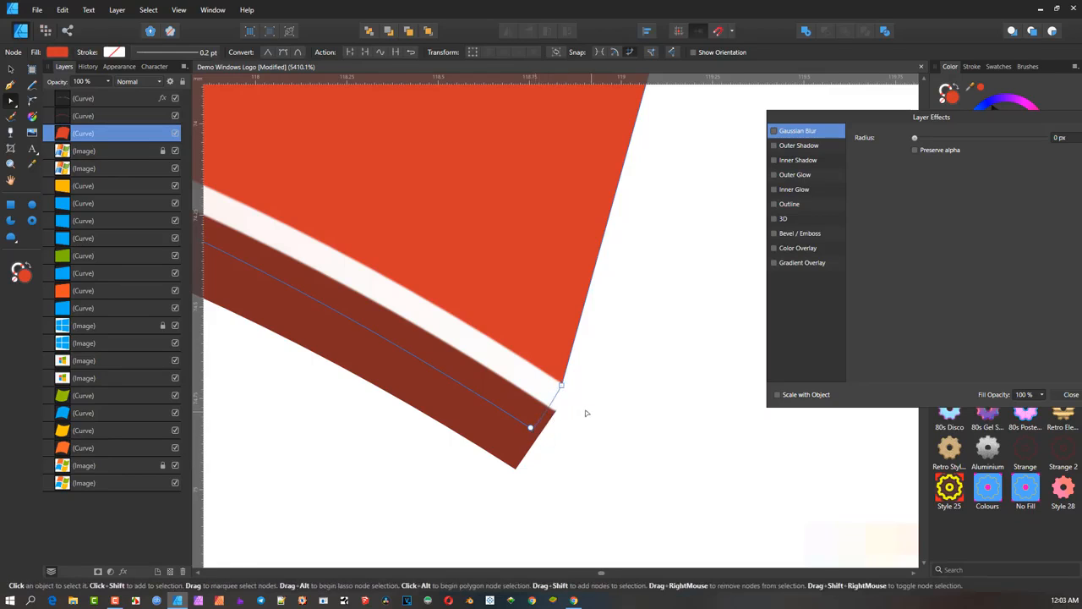
pyautogui.click(585, 412)
# Step: Set the white highlight curve's stroke width to 0.125 pt and deselect it
pyautogui.scroll(-5, 559, 429)
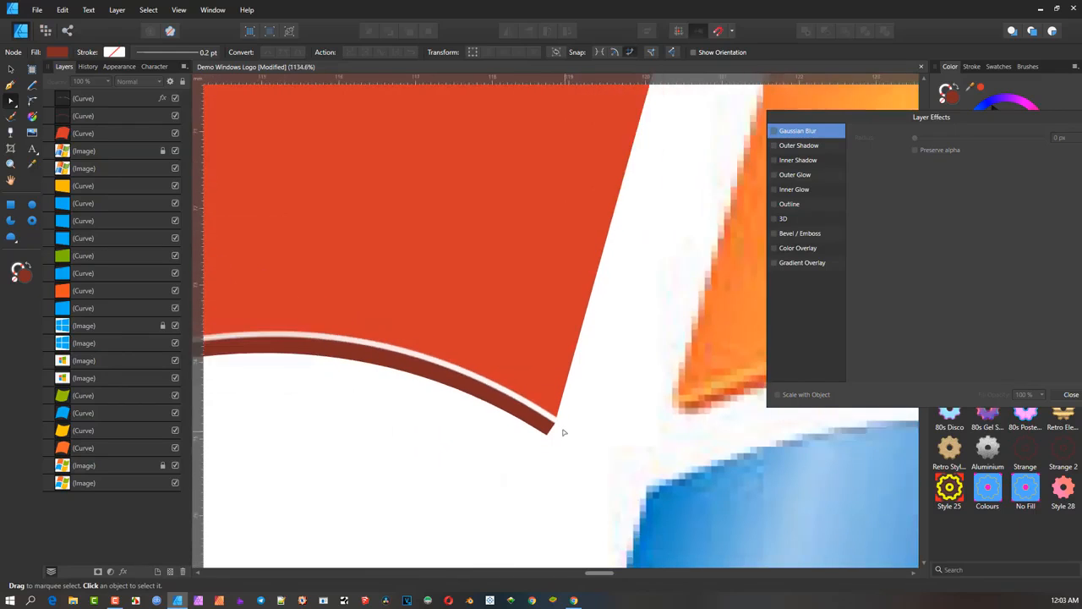
pyautogui.scroll(-1, 545, 416)
pyautogui.moveTo(548, 417); pyautogui.dragTo(673, 383)
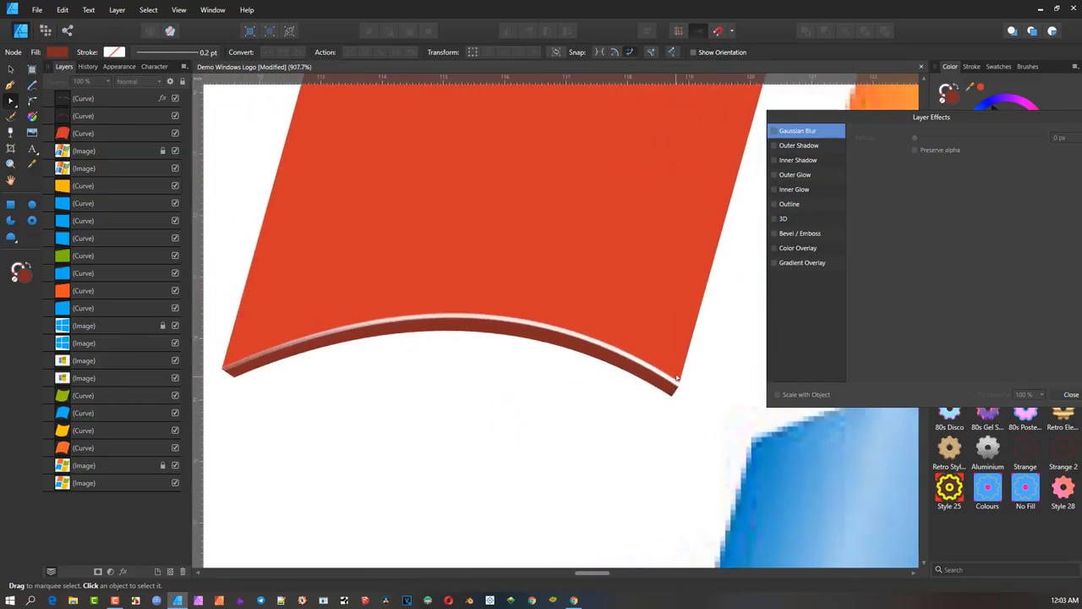
pyautogui.click(676, 387)
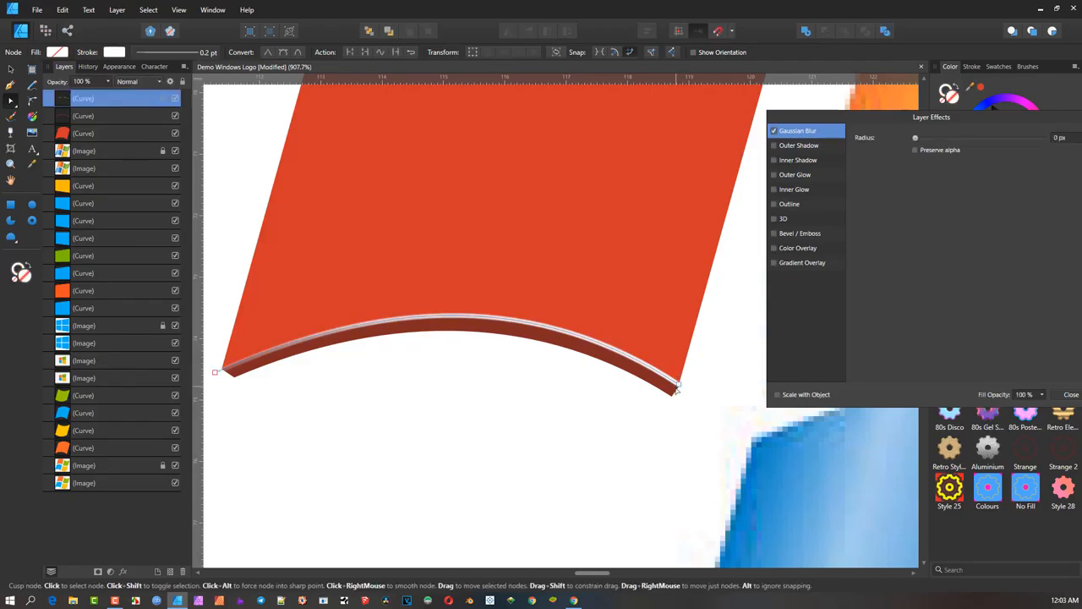
pyautogui.scroll(5, 679, 386)
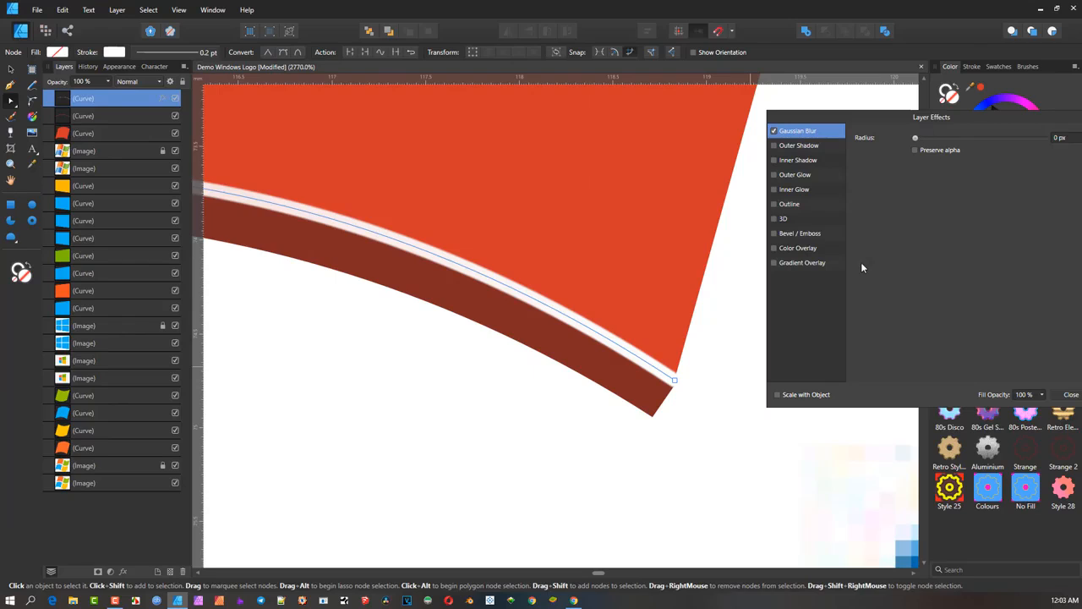
pyautogui.click(971, 66)
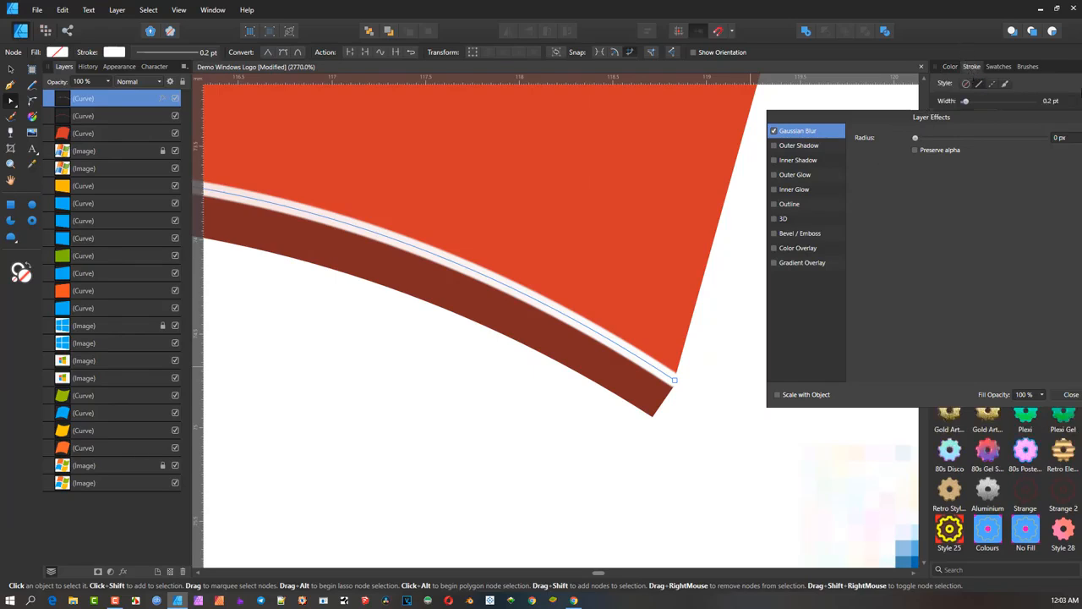
pyautogui.scroll(-1, 1062, 102)
pyautogui.click(1063, 102)
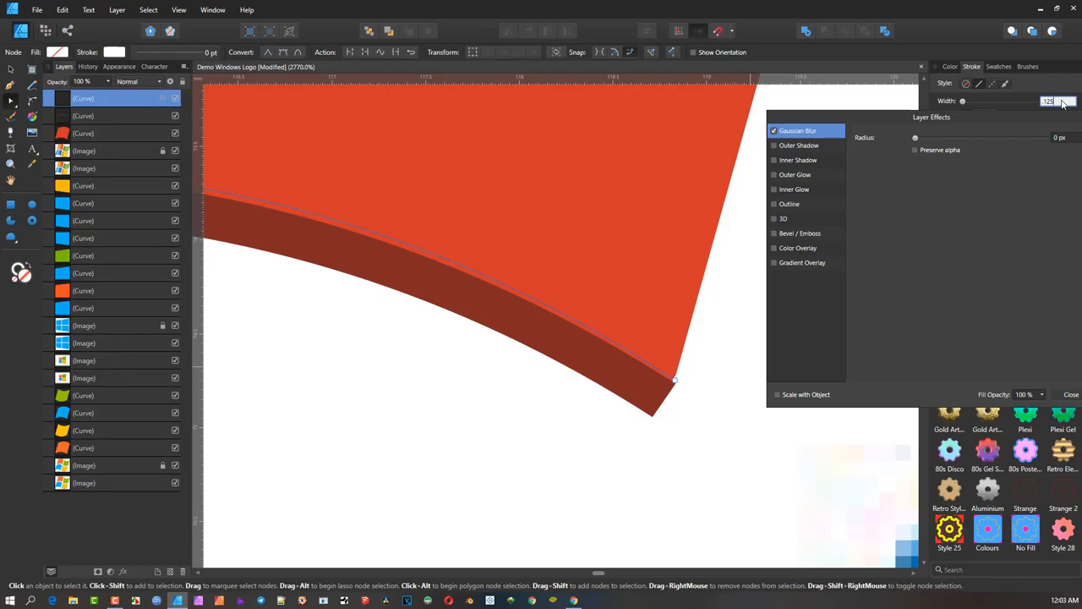
pyautogui.write('.125')
pyautogui.press('Return')
pyautogui.scroll(-5, 660, 239)
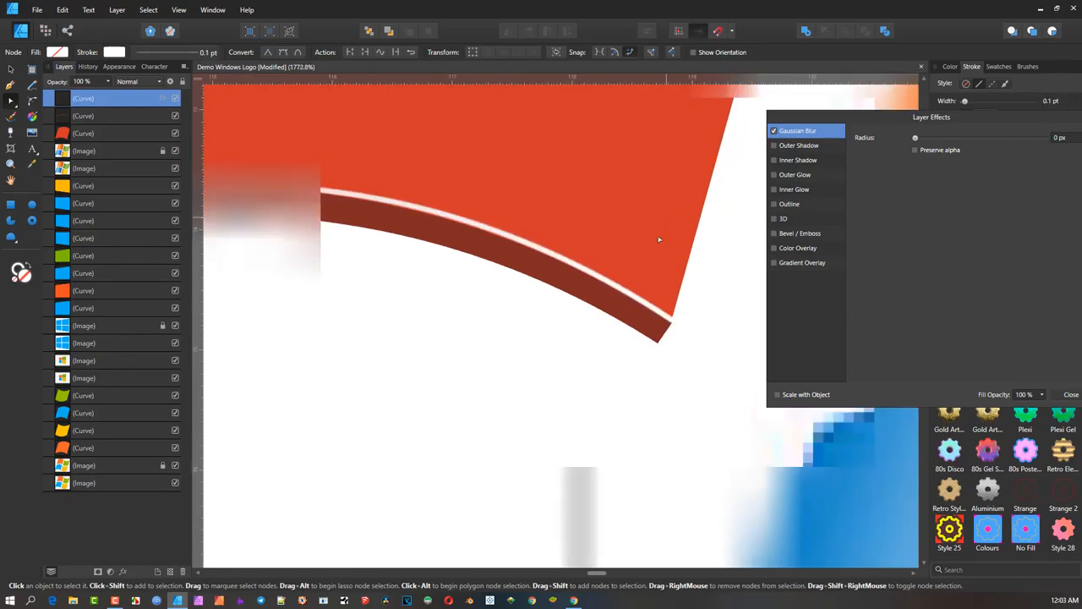
pyautogui.click(673, 314)
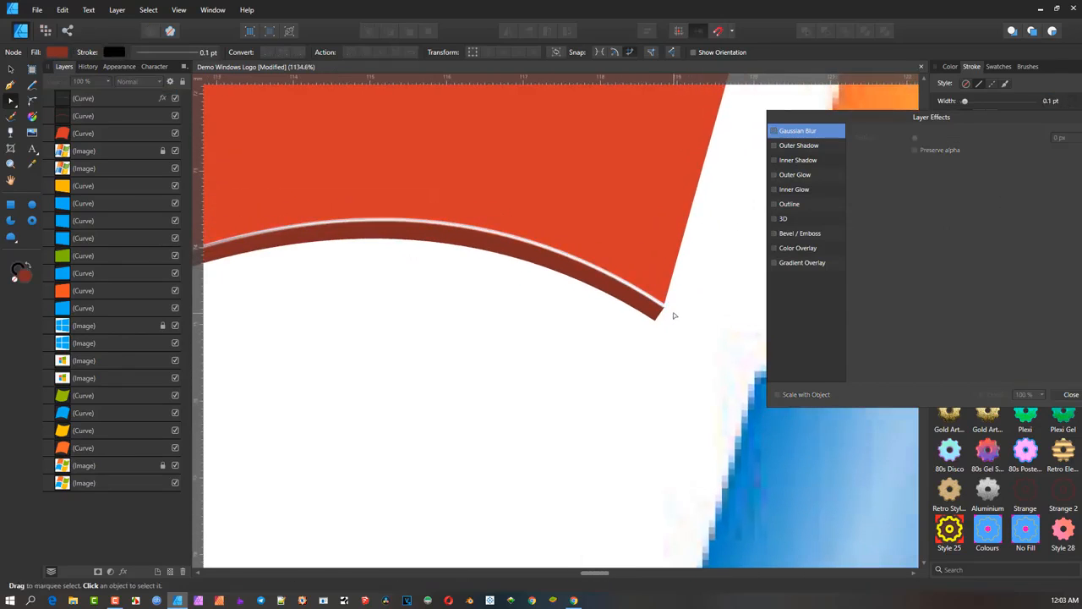
# Step: Apply a linear gradient fill across the red panel, running between its side edges with the right end slightly lower
pyautogui.scroll(-3, 674, 314)
pyautogui.scroll(-2, 643, 287)
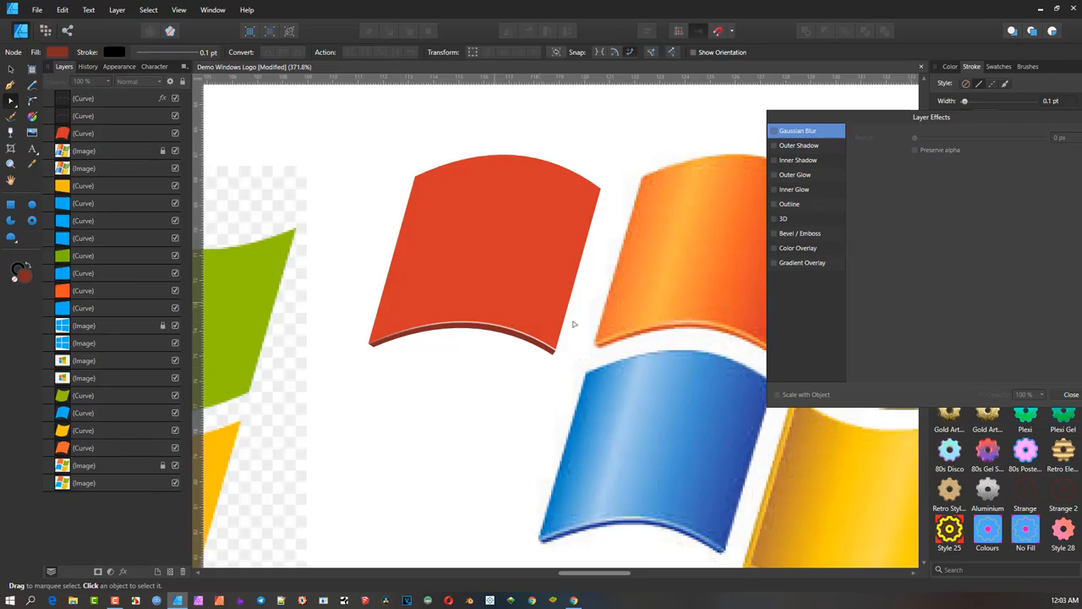
pyautogui.moveTo(637, 331); pyautogui.dragTo(584, 305)
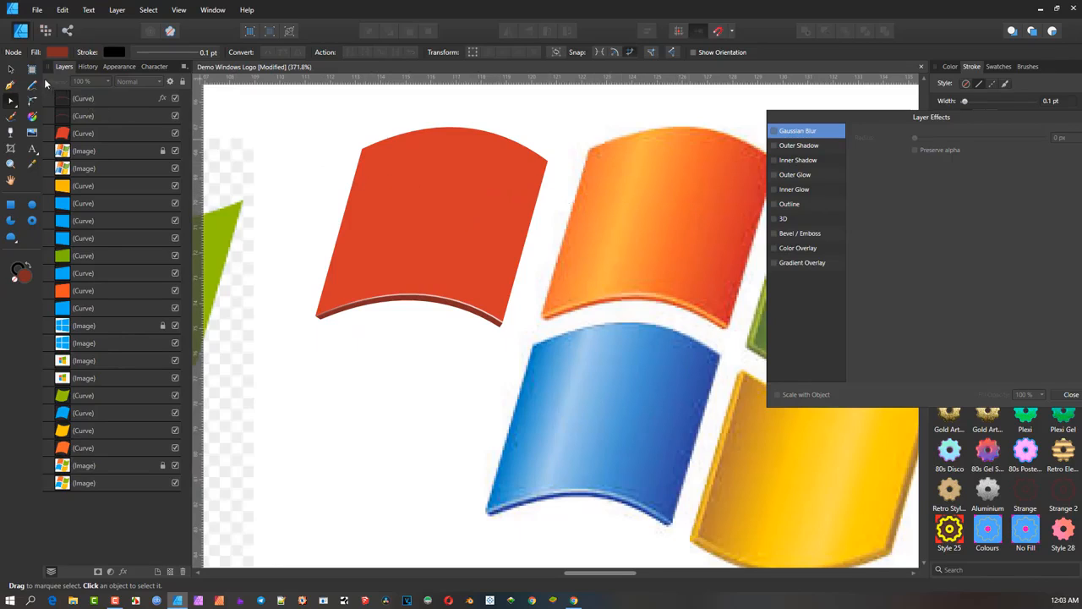
pyautogui.click(10, 68)
pyautogui.click(429, 182)
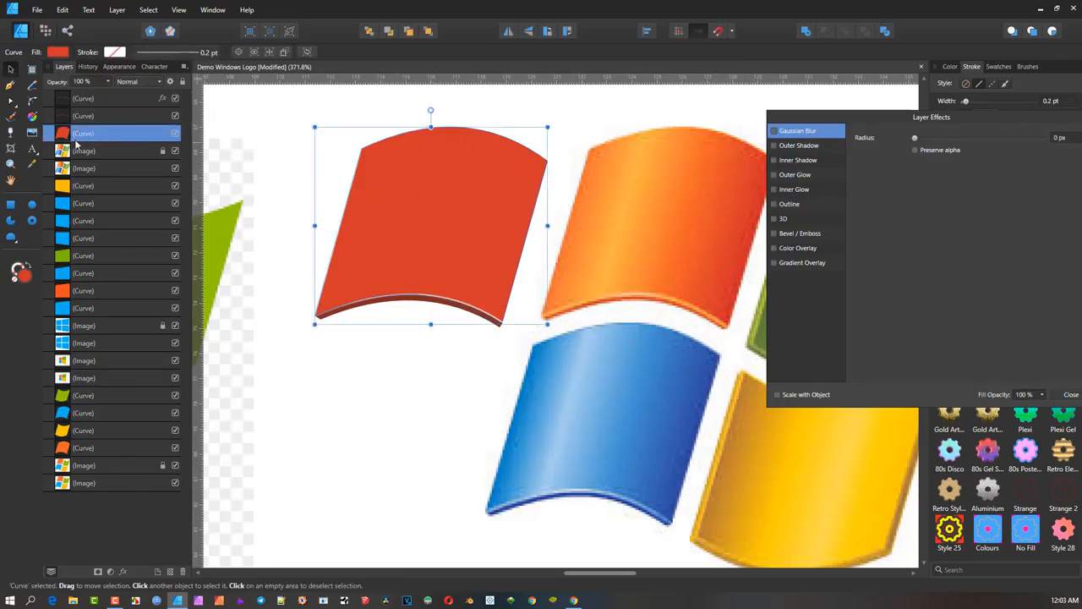
pyautogui.click(32, 118)
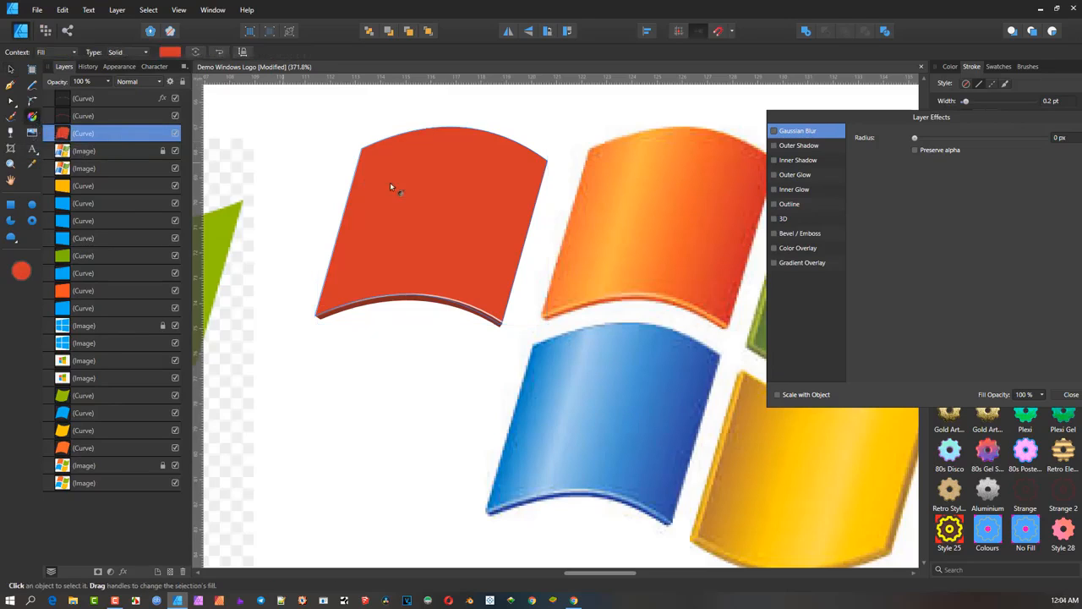
pyautogui.moveTo(519, 212); pyautogui.dragTo(353, 212)
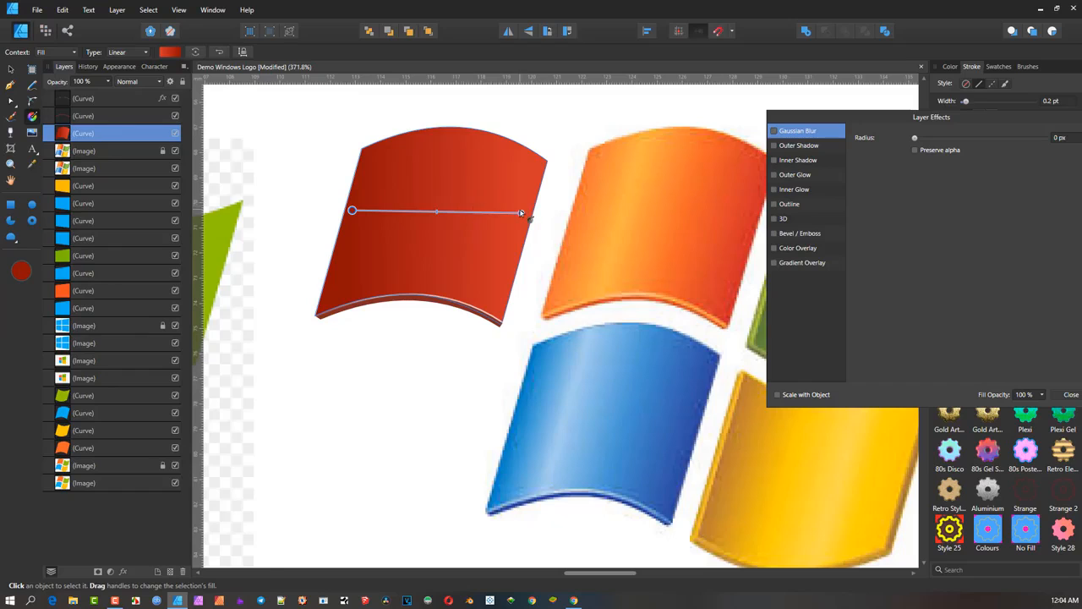
pyautogui.moveTo(520, 218); pyautogui.dragTo(521, 221)
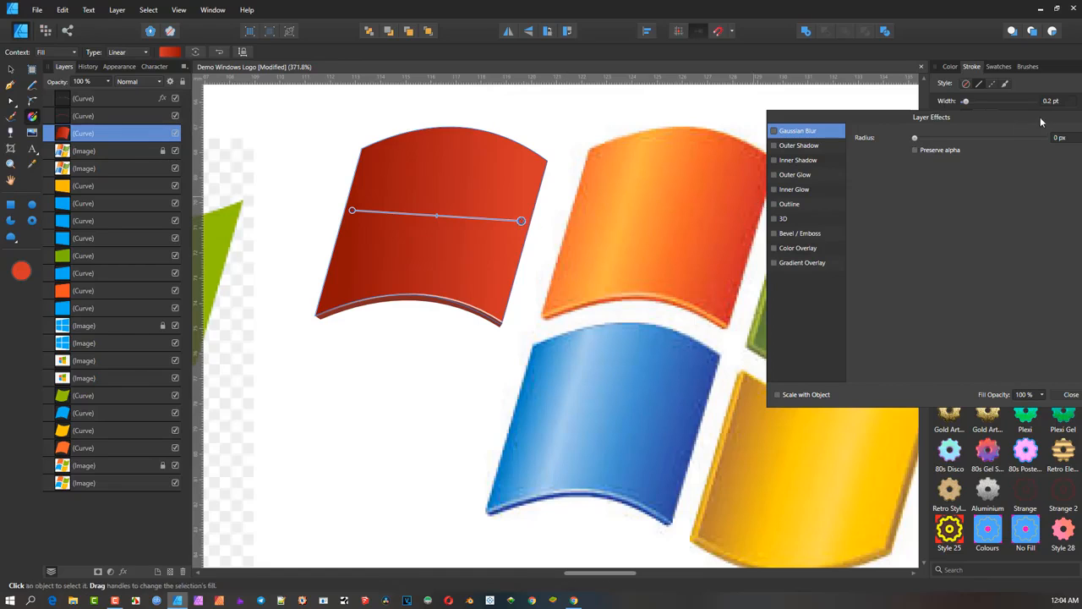
# Step: Close the layer effects and colour the gradient's right end stop with red sampled near the reference orange panel's right edge
pyautogui.moveTo(1038, 117); pyautogui.dragTo(928, 223)
pyautogui.click(987, 222)
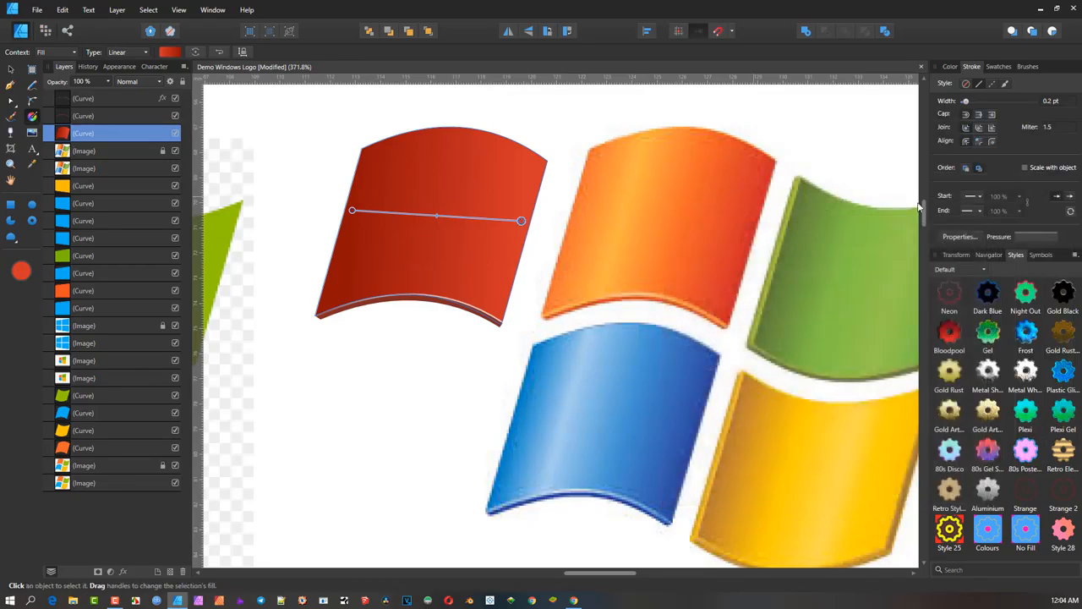
pyautogui.click(951, 67)
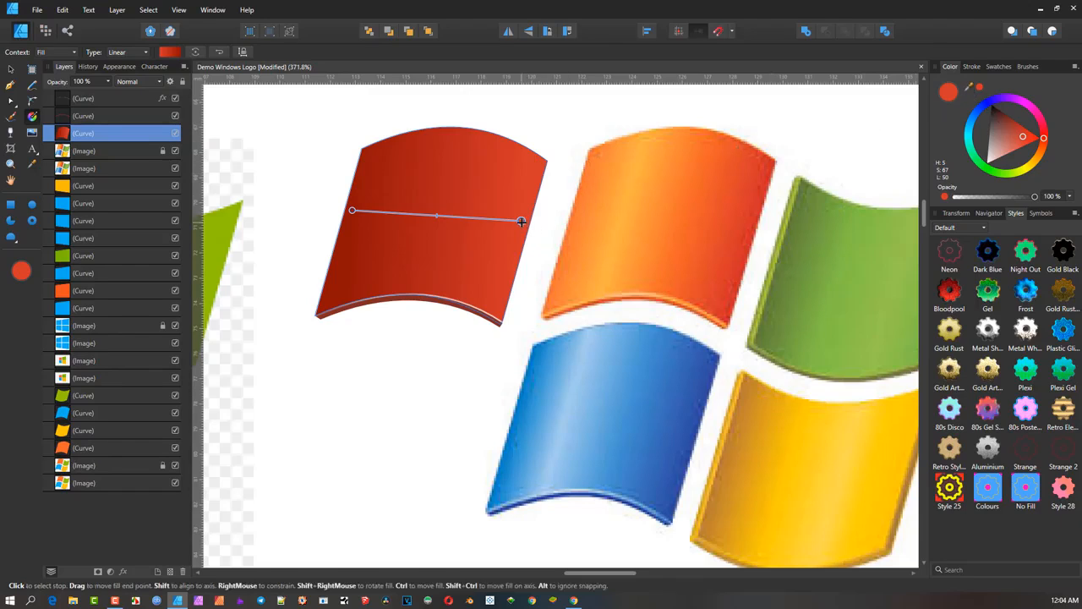
pyautogui.moveTo(969, 88); pyautogui.dragTo(735, 240)
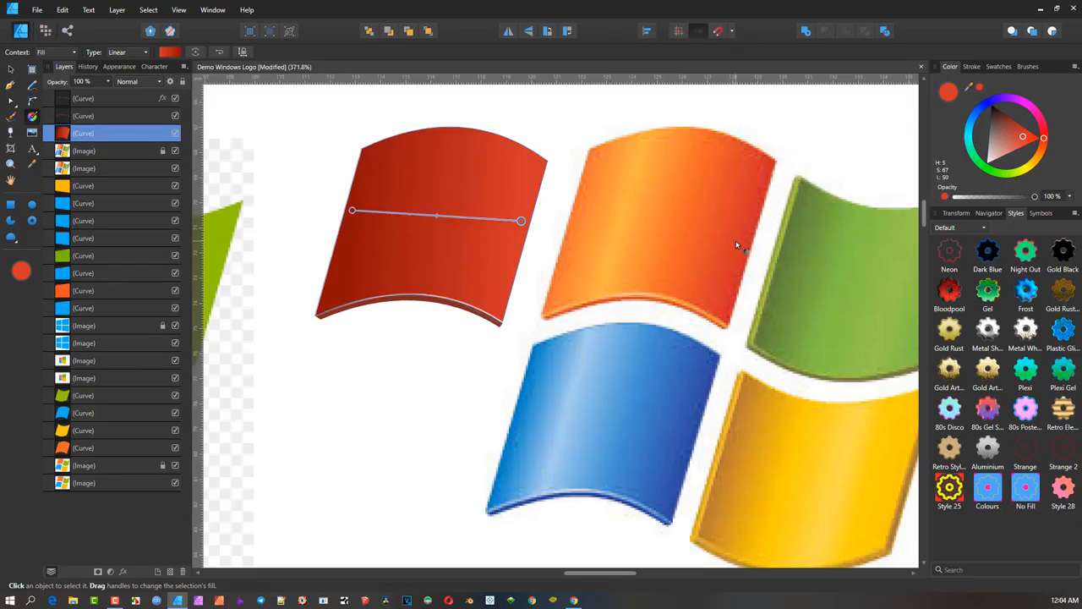
pyautogui.click(979, 89)
# Step: Add a gradient stop about two thirds across the panel and colour it with orange sampled from the reference panel's right-centre area
pyautogui.click(468, 219)
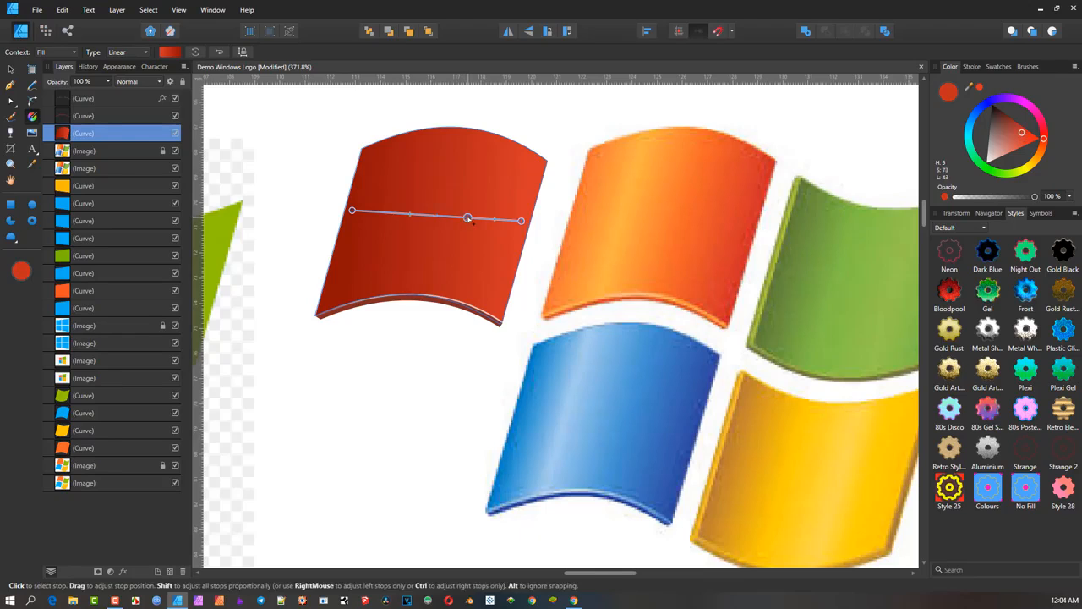
pyautogui.moveTo(970, 90); pyautogui.dragTo(690, 213)
pyautogui.click(980, 88)
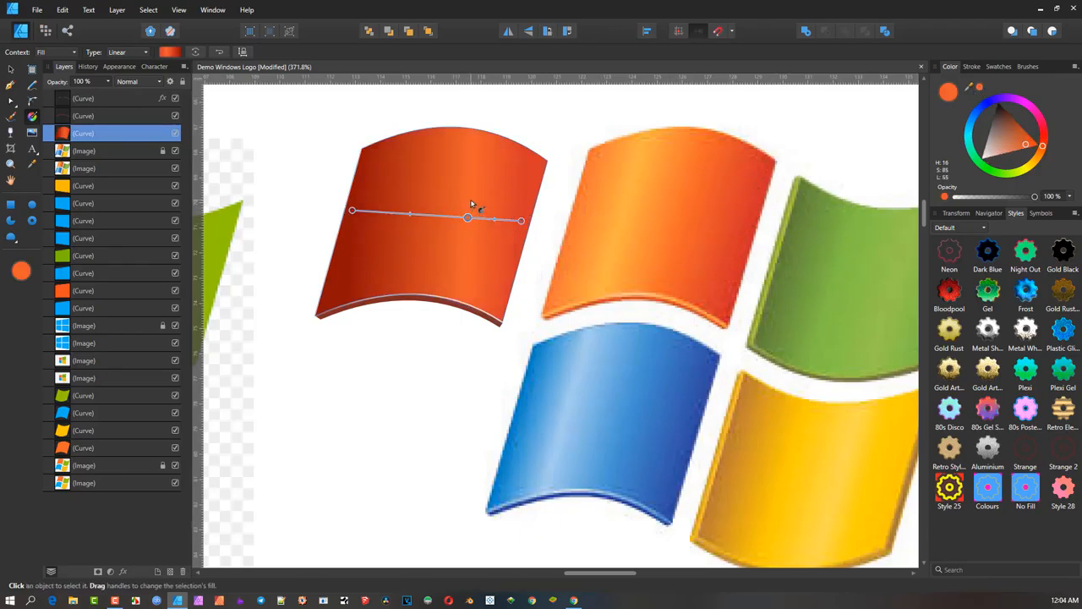
# Step: Add a gradient stop about a quarter across the panel and colour it with light yellow-orange sampled from the reference panel's bright band
pyautogui.click(397, 213)
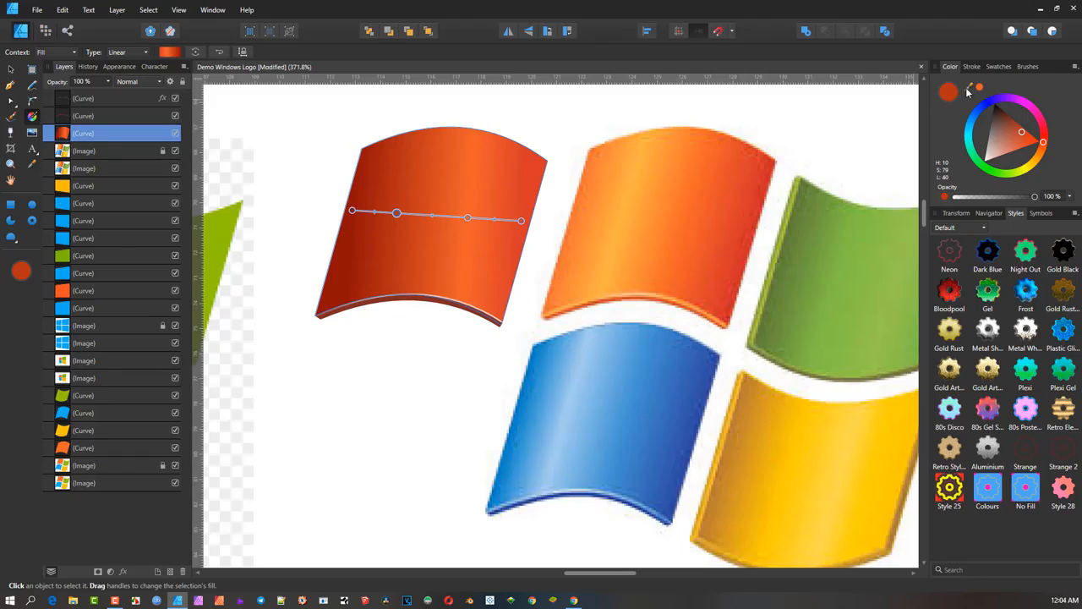
pyautogui.moveTo(970, 87); pyautogui.dragTo(625, 198)
pyautogui.click(979, 88)
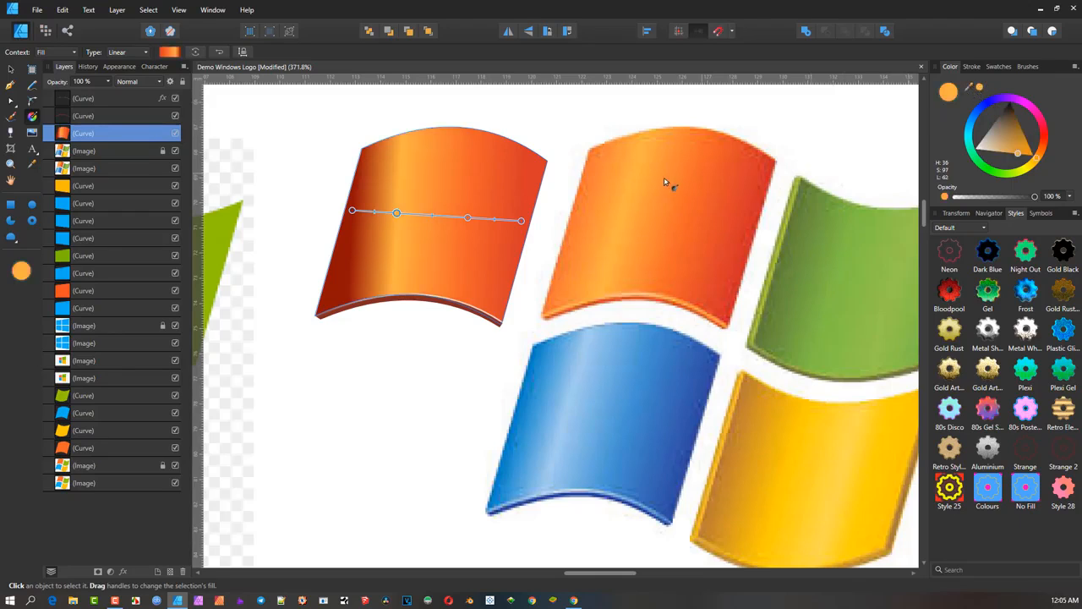
# Step: Tilt the gradient downward to the right, recolour its left end stop with orange sampled from the reference panel's left edge, and deselect the panel
pyautogui.moveTo(351, 209); pyautogui.dragTo(343, 198)
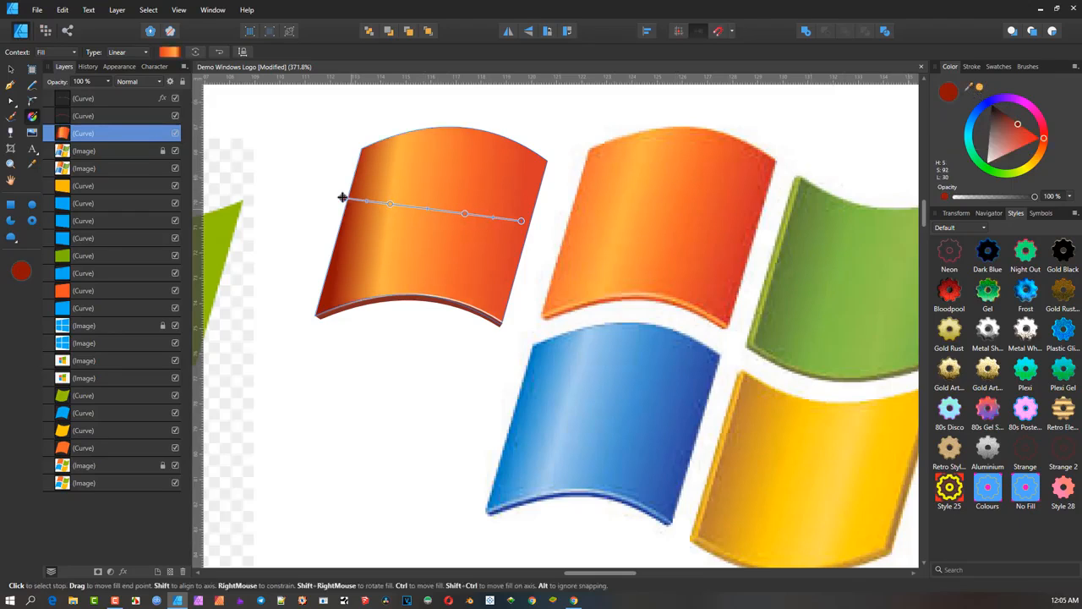
pyautogui.moveTo(522, 221); pyautogui.dragTo(523, 248)
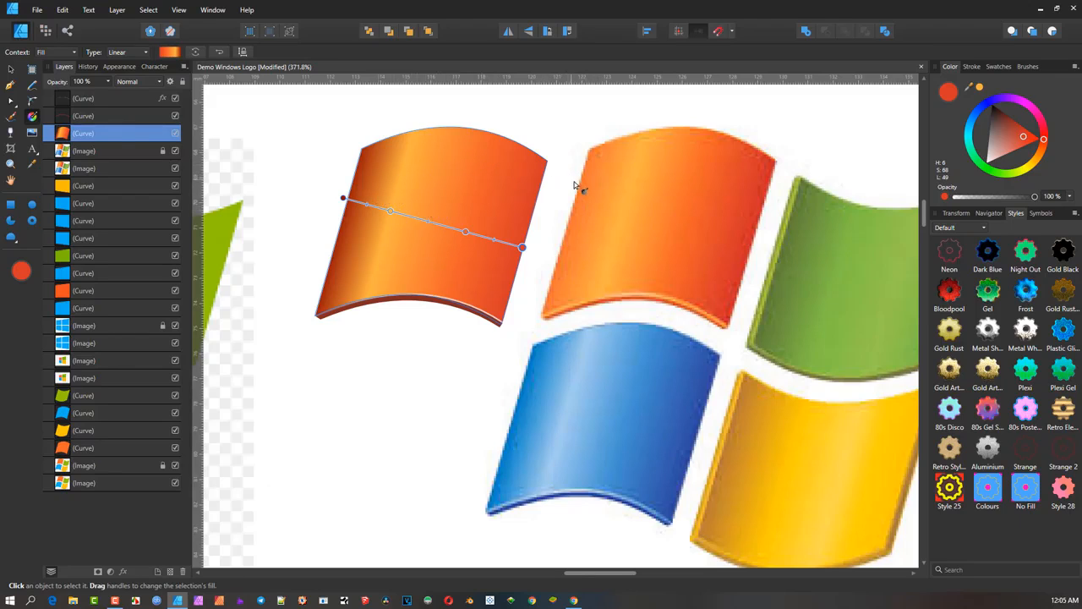
pyautogui.click(342, 198)
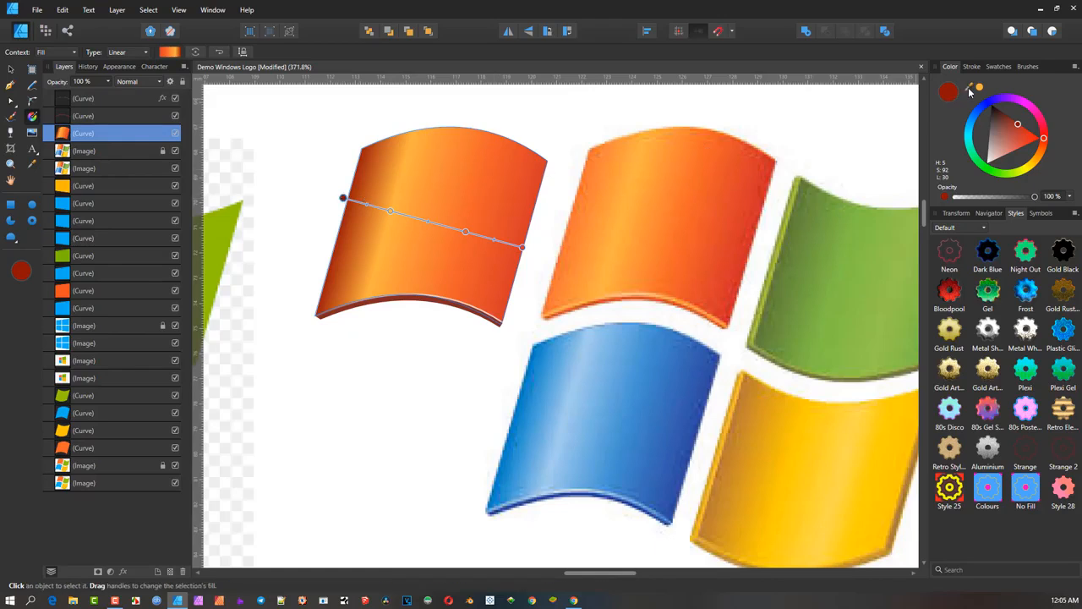
pyautogui.moveTo(970, 92); pyautogui.dragTo(584, 224)
pyautogui.click(978, 88)
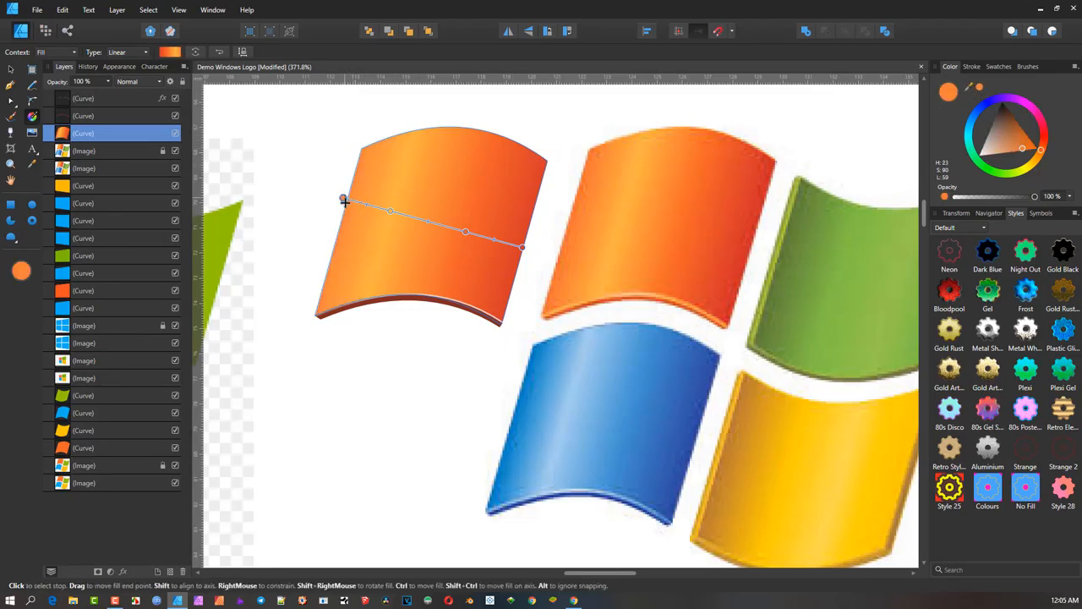
pyautogui.moveTo(343, 200); pyautogui.dragTo(350, 210)
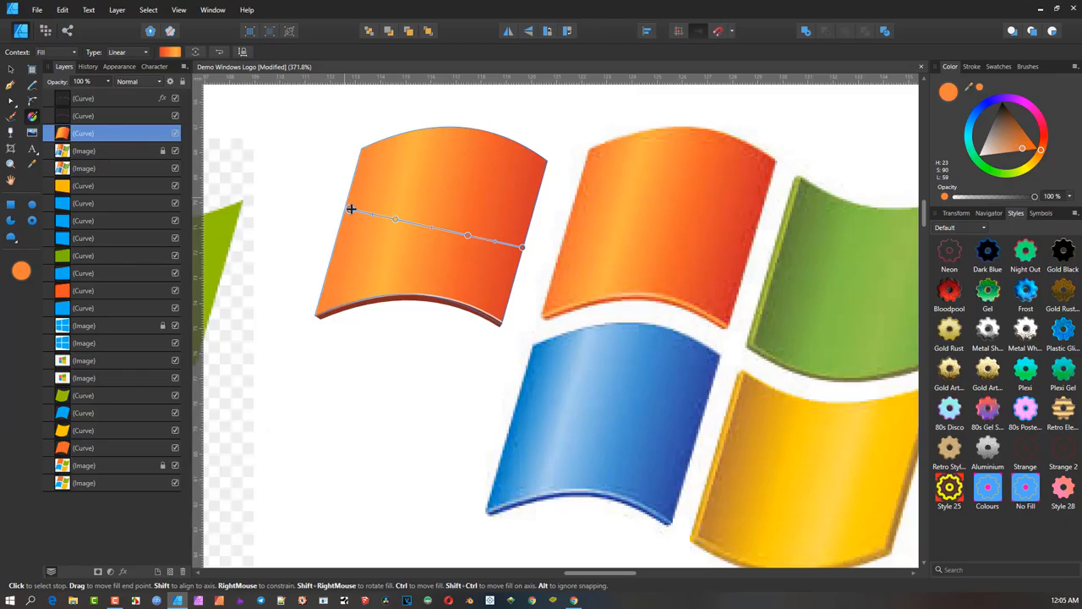
pyautogui.click(10, 70)
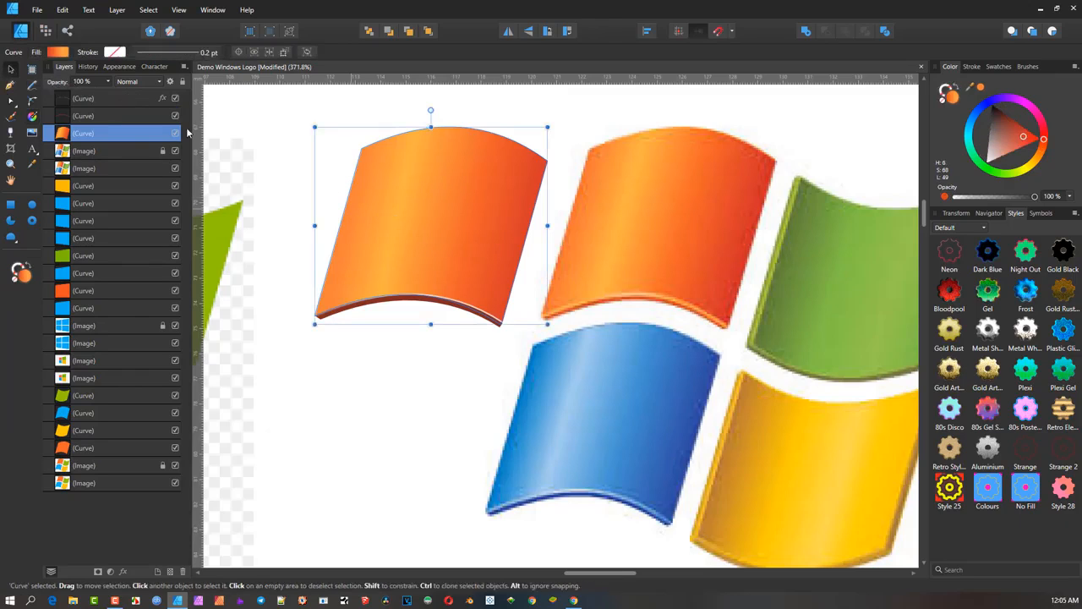
pyautogui.click(289, 154)
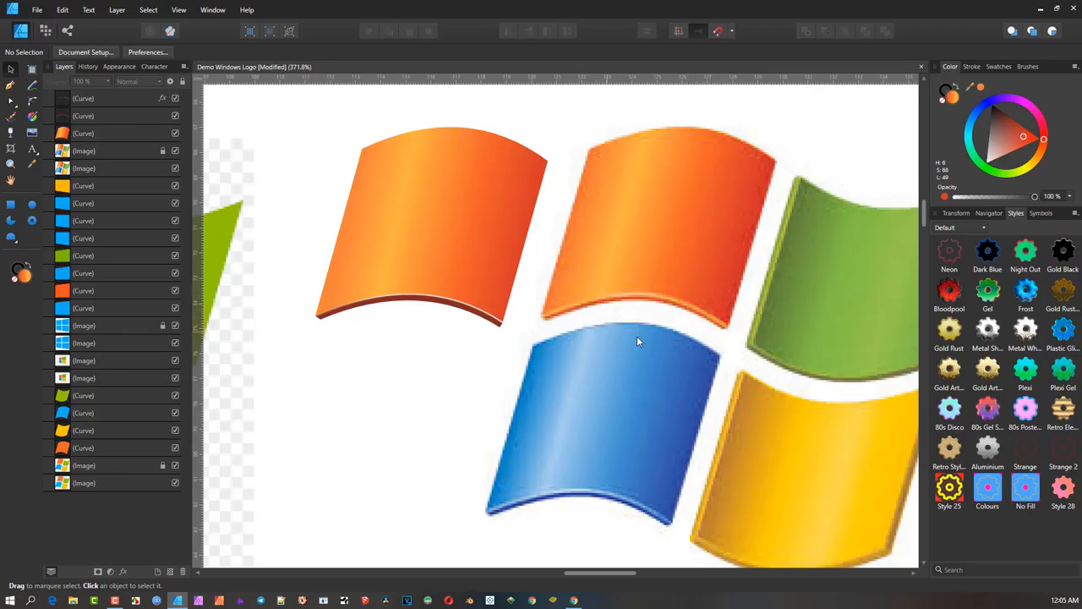
# Step: Try a 1 pt stroke width on the white highlight curve along the orange panel's lower edge
pyautogui.scroll(3, 659, 321)
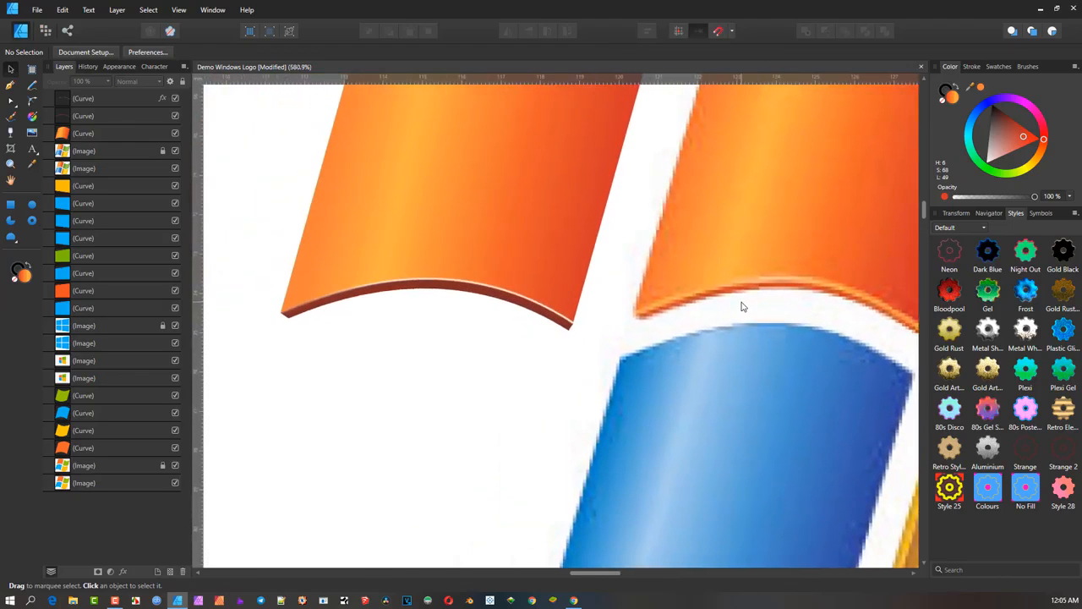
pyautogui.click(546, 313)
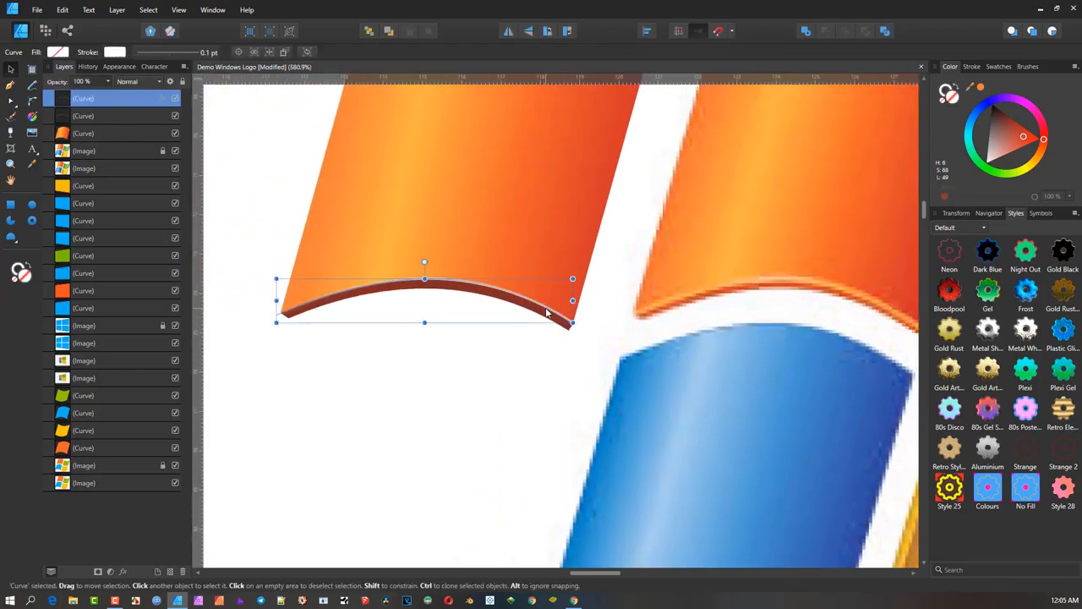
pyautogui.click(971, 67)
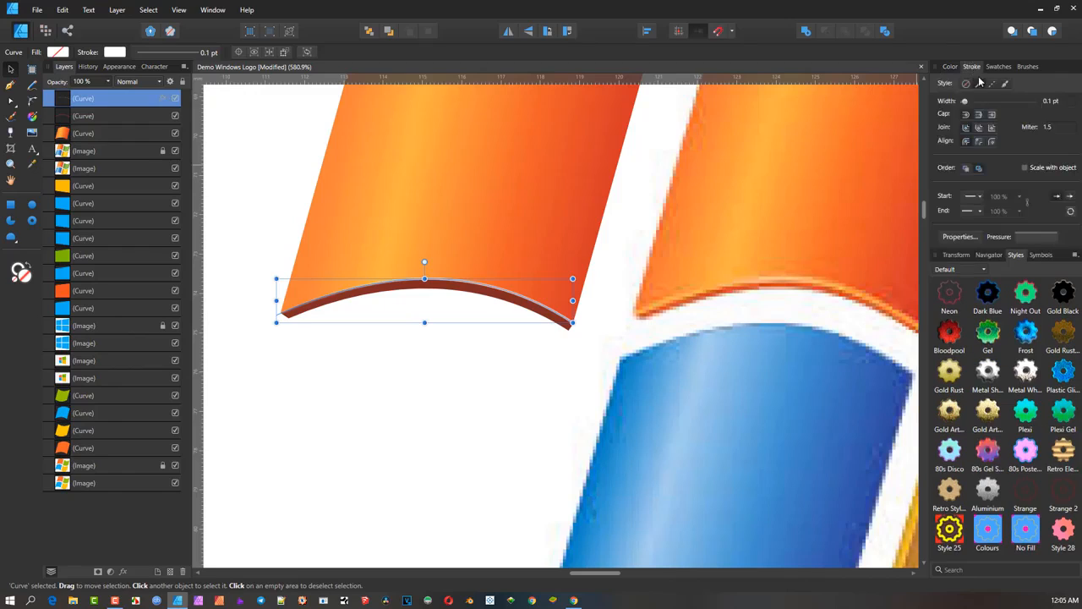
pyautogui.click(1055, 102)
pyautogui.write('1')
pyautogui.press('Return')
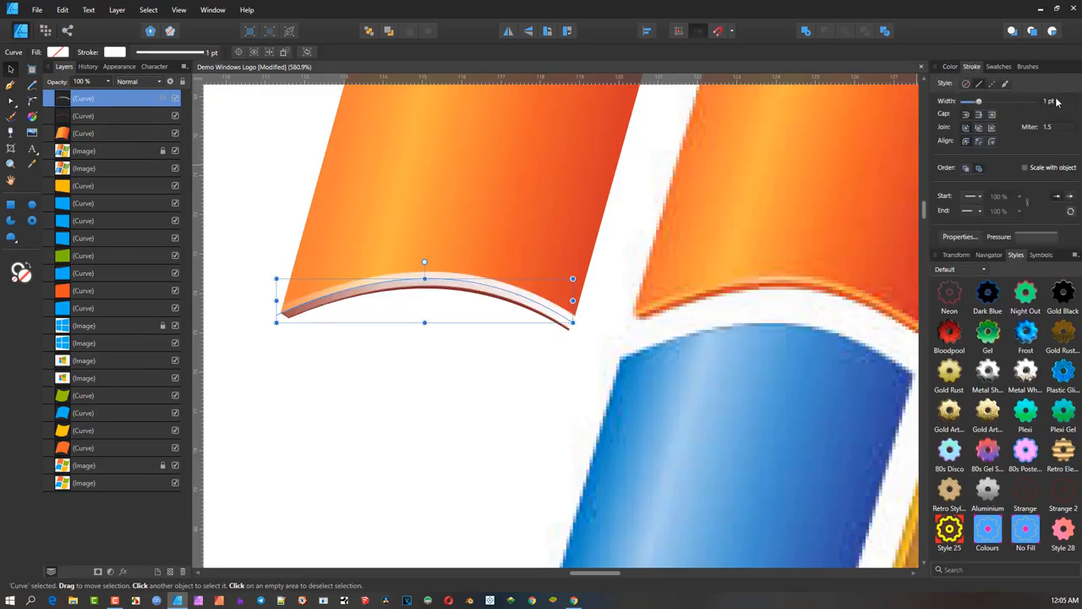
pyautogui.hotkey('ctrl', 'z')
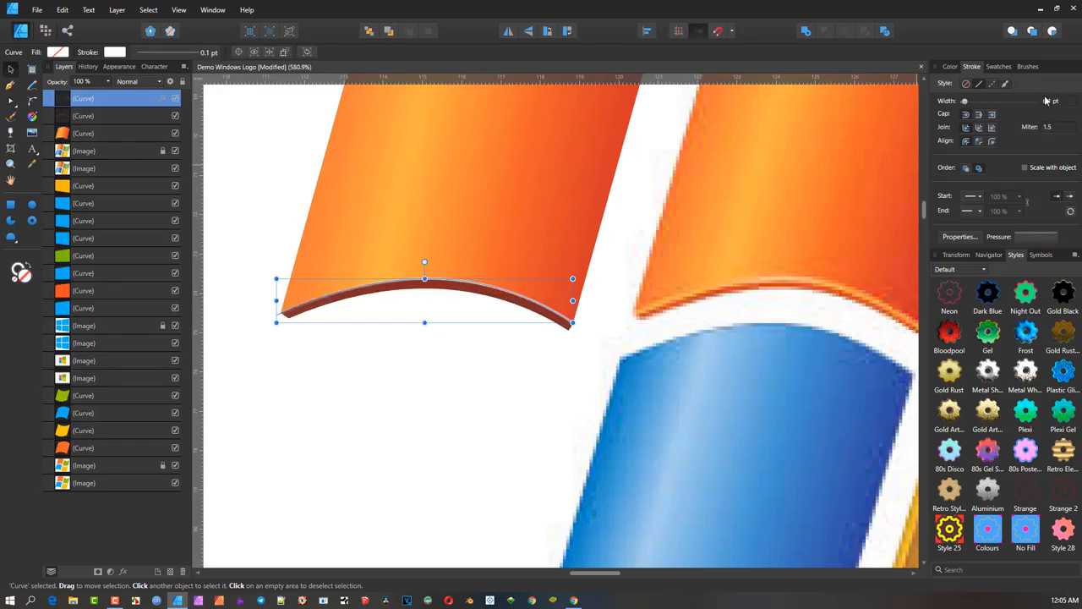
# Step: Set the white highlight curve's stroke width to 0.2 pt
pyautogui.click(1052, 103)
pyautogui.press('BackSpace')
pyautogui.write('.2')
pyautogui.press('Return')
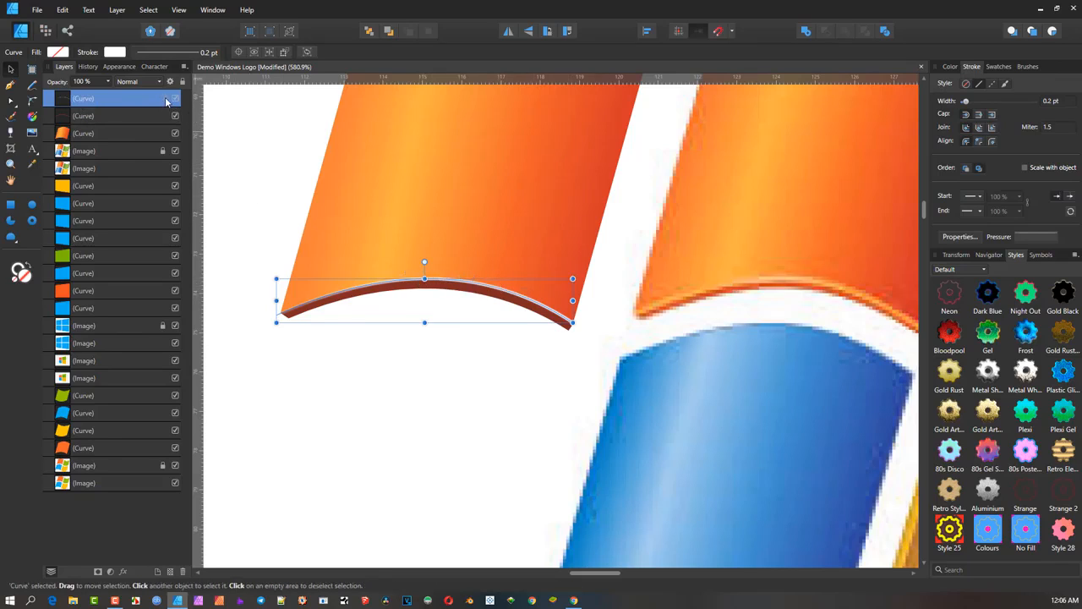
# Step: Adjust the highlight curve's Gaussian Blur radius slightly in its layer effects, close the effects and deselect the curve
pyautogui.click(165, 100)
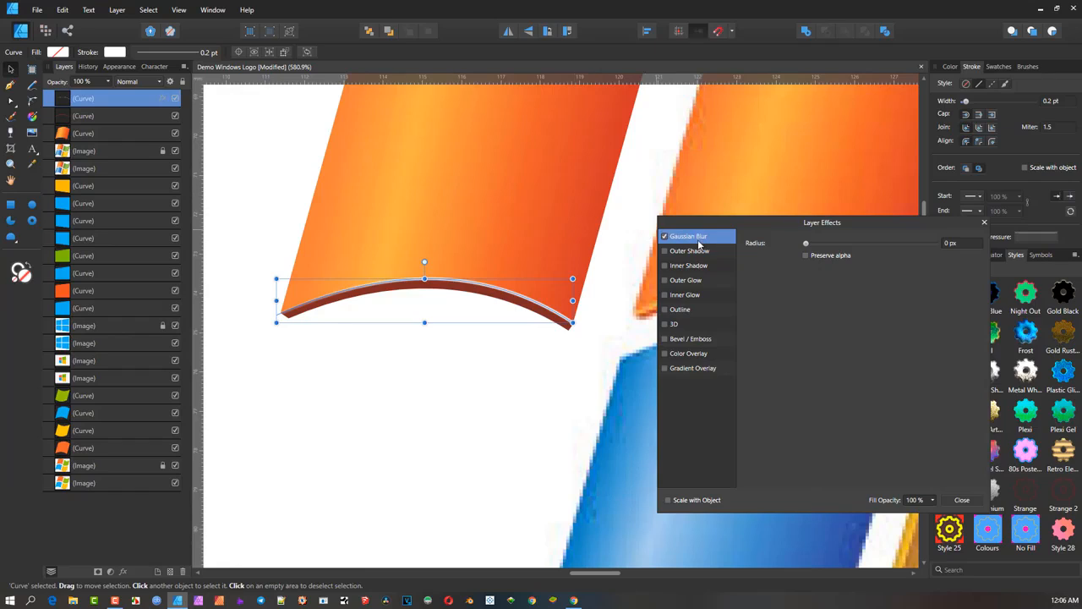
pyautogui.moveTo(806, 244); pyautogui.dragTo(808, 245)
pyautogui.click(963, 499)
pyautogui.scroll(-4, 640, 211)
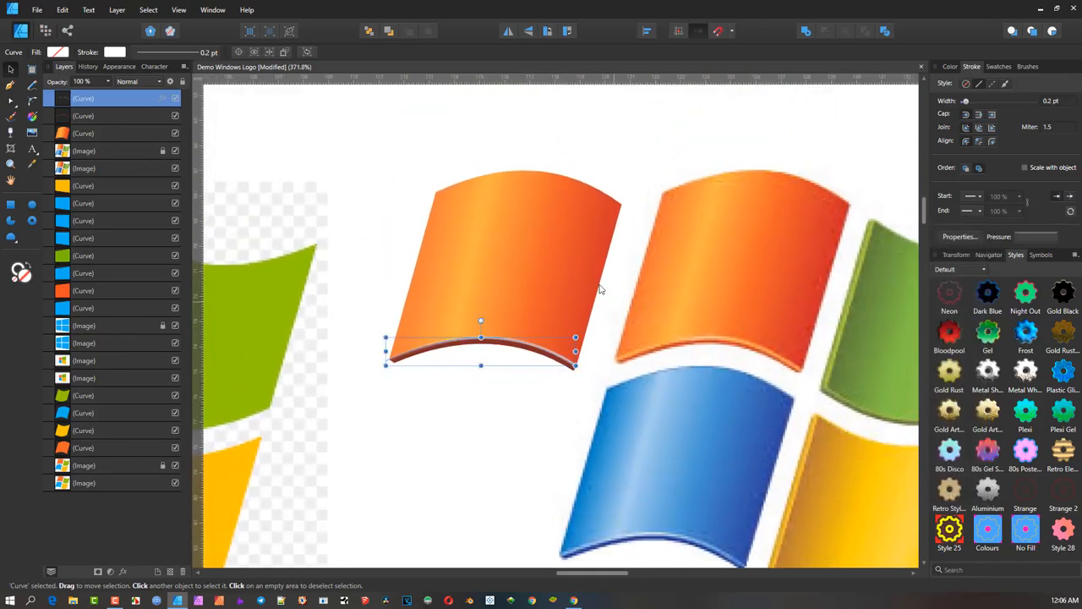
pyautogui.click(503, 138)
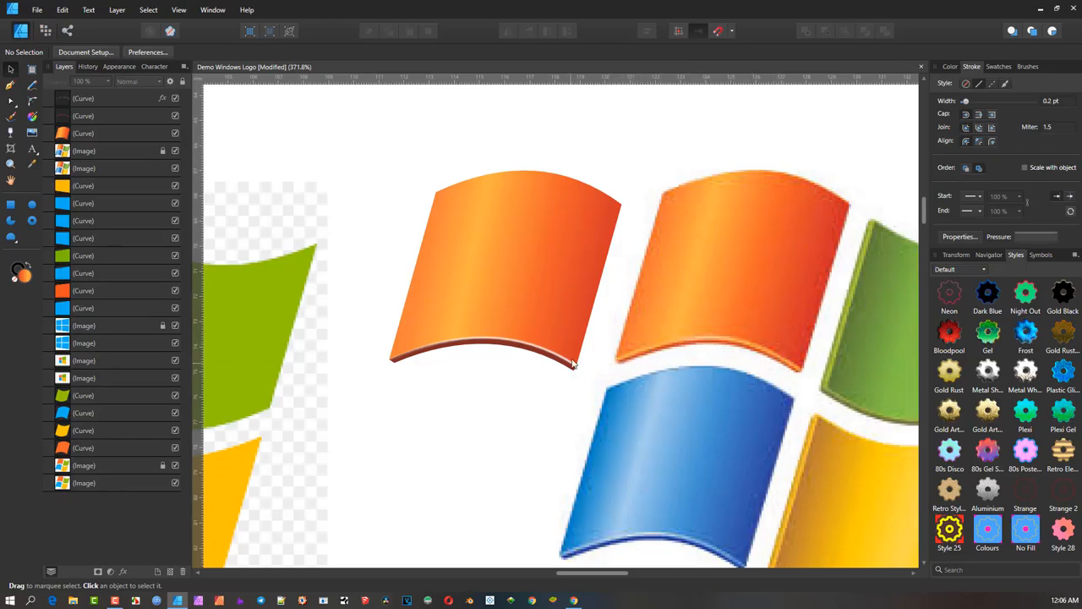
# Step: Group the orange panel with its dark bevel and white highlight, and move the group over the reference orange panel
pyautogui.moveTo(539, 238); pyautogui.dragTo(609, 223)
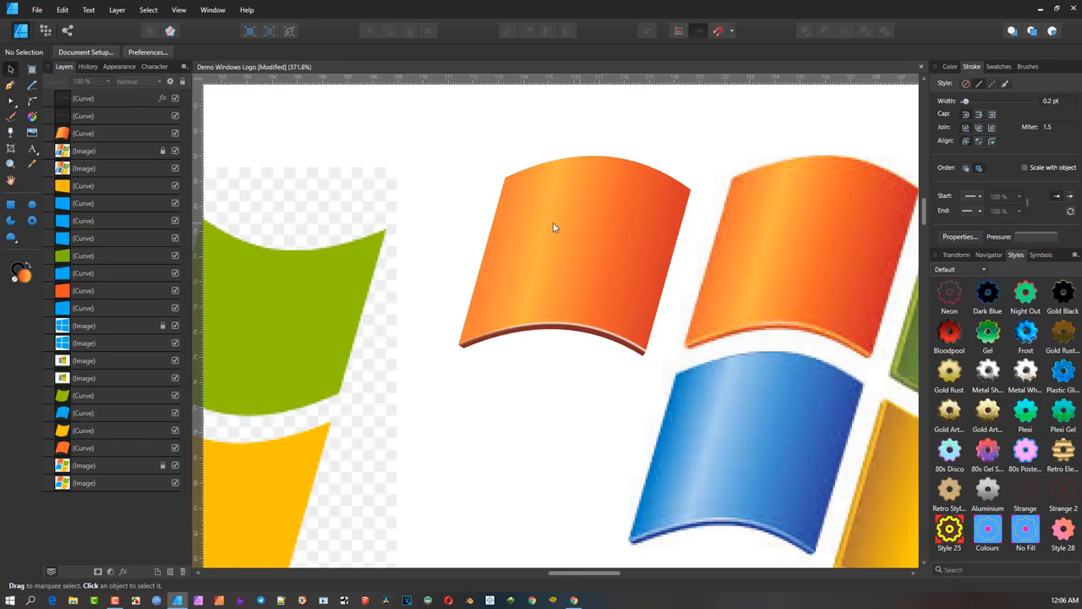
pyautogui.moveTo(442, 138); pyautogui.dragTo(715, 426)
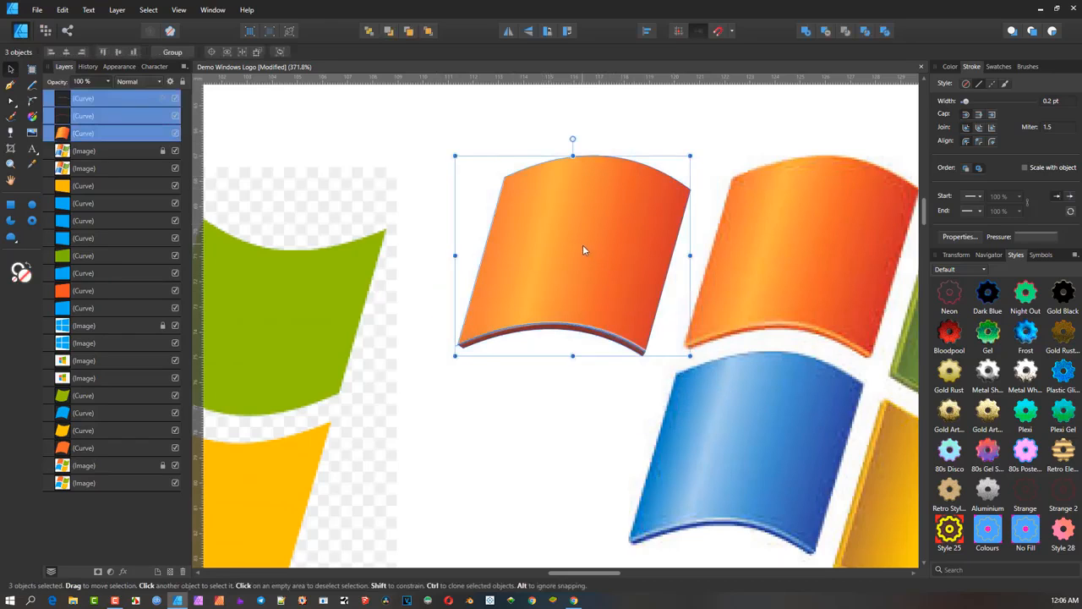
pyautogui.moveTo(611, 219); pyautogui.dragTo(643, 168)
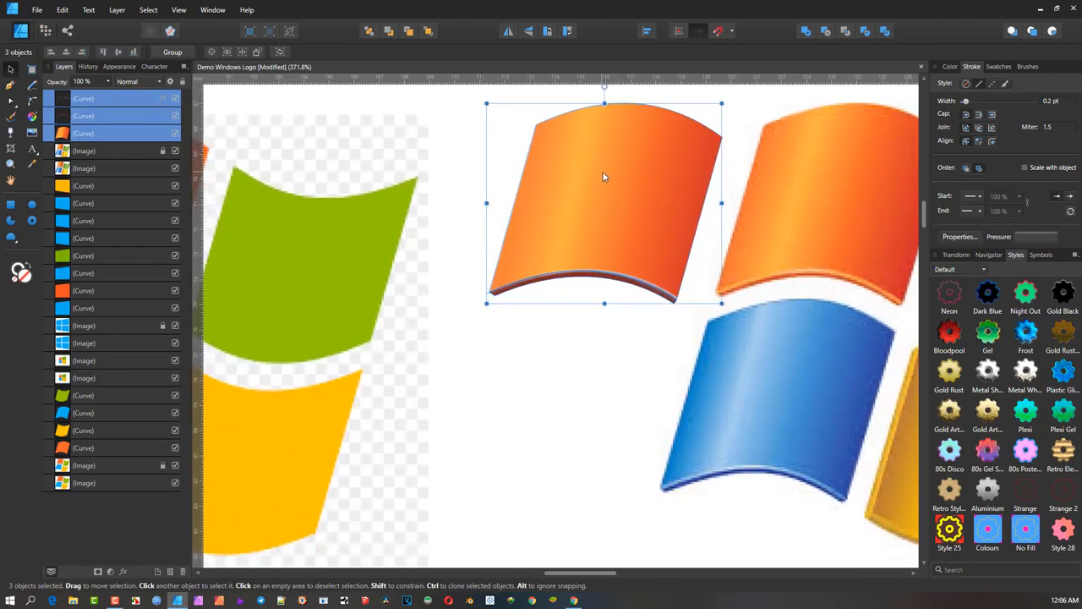
pyautogui.hscroll(-1, 453, 268)
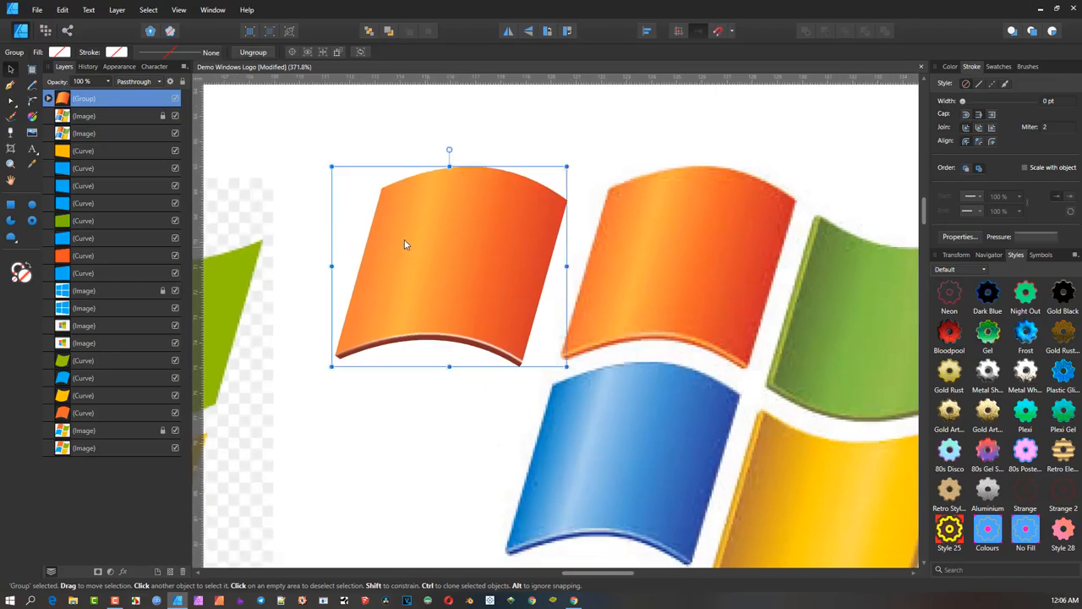
pyautogui.moveTo(425, 252); pyautogui.dragTo(649, 256)
# Step: Duplicate the orange panel group onto the reference blue panel, and move the copy into the empty space left of it
pyautogui.scroll(-2, 667, 208)
pyautogui.hscroll(-1, 667, 208)
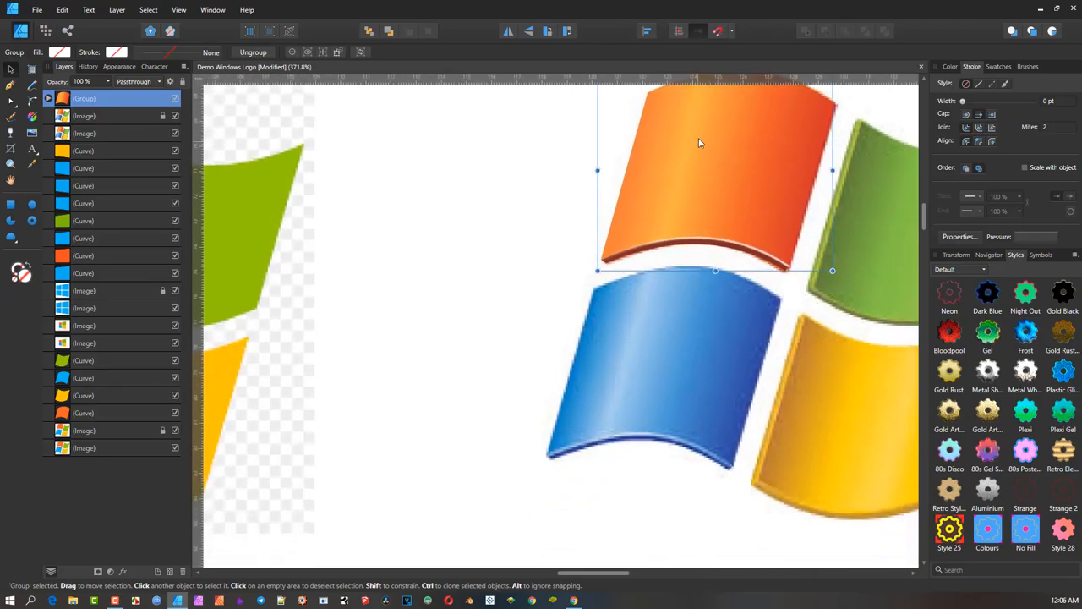
pyautogui.moveTo(698, 142); pyautogui.dragTo(646, 334)
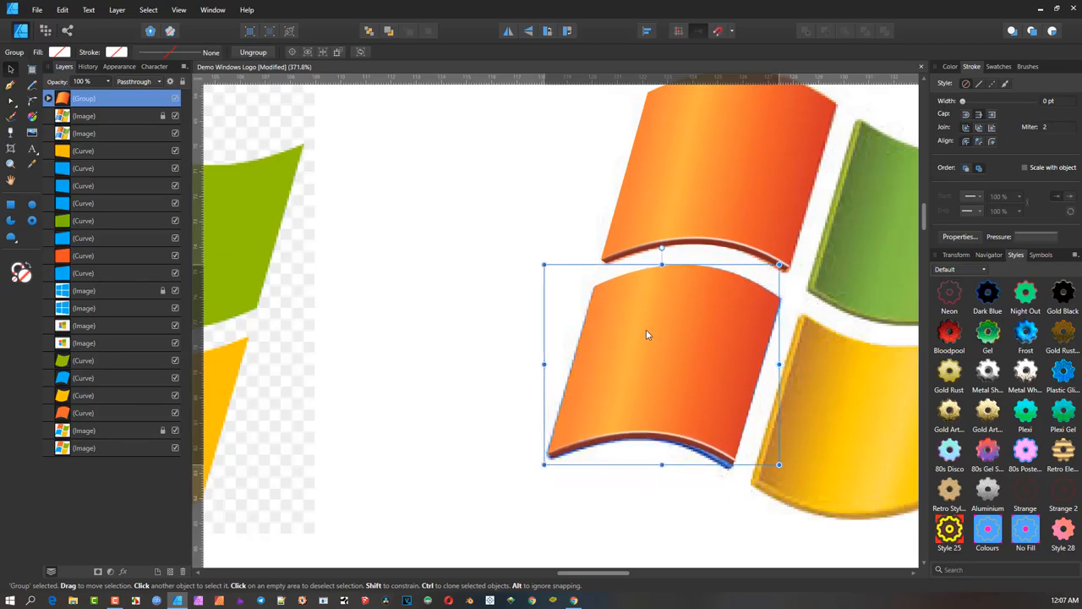
pyautogui.moveTo(646, 333); pyautogui.dragTo(646, 333)
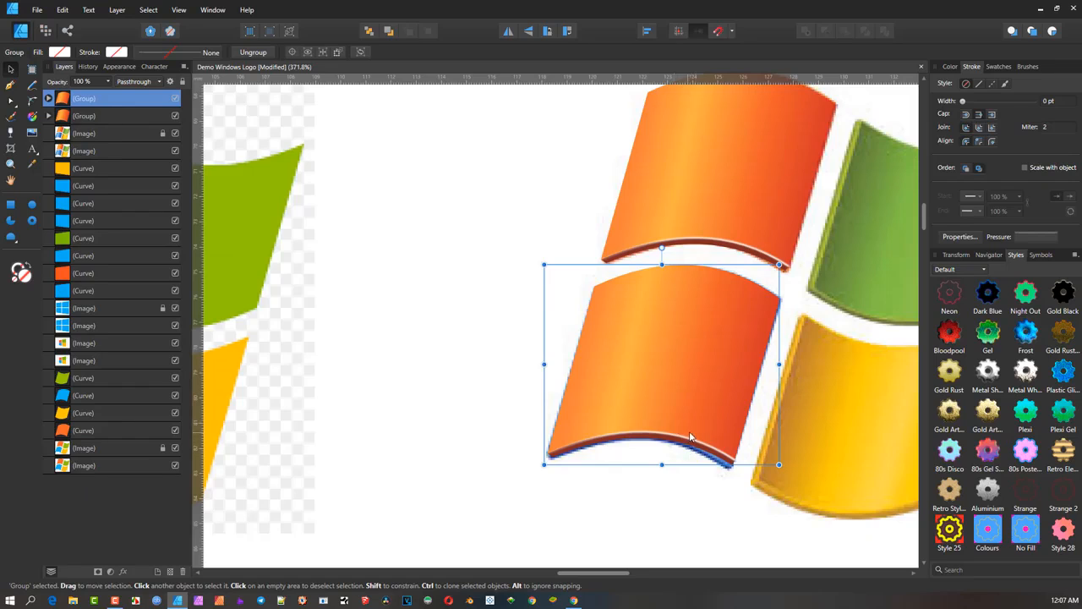
pyautogui.moveTo(731, 369); pyautogui.dragTo(500, 360)
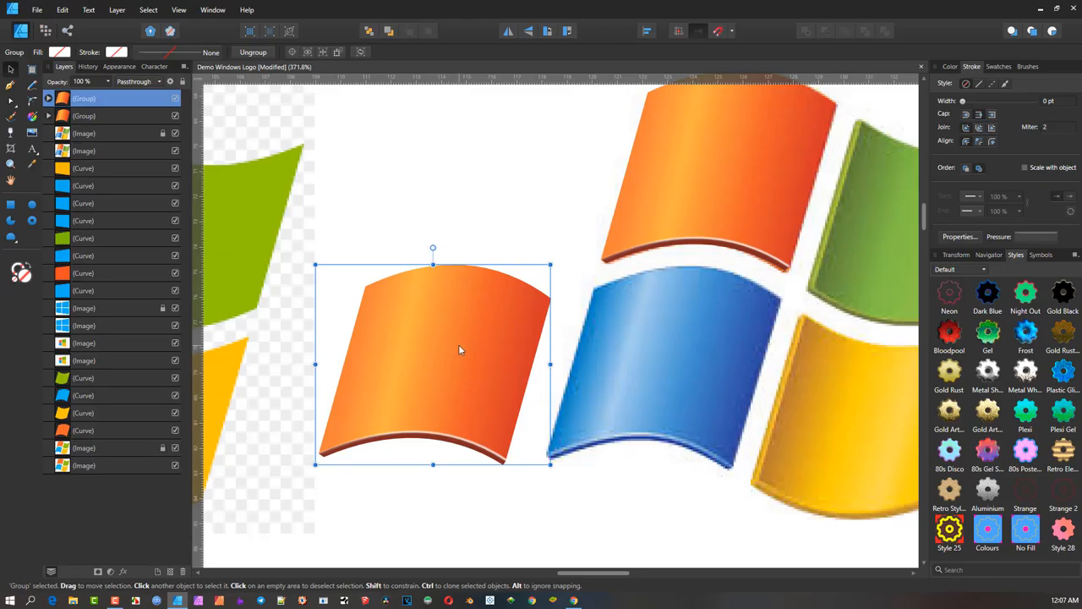
# Step: Ungroup the duplicated orange panel into its separate curves
pyautogui.click(32, 118)
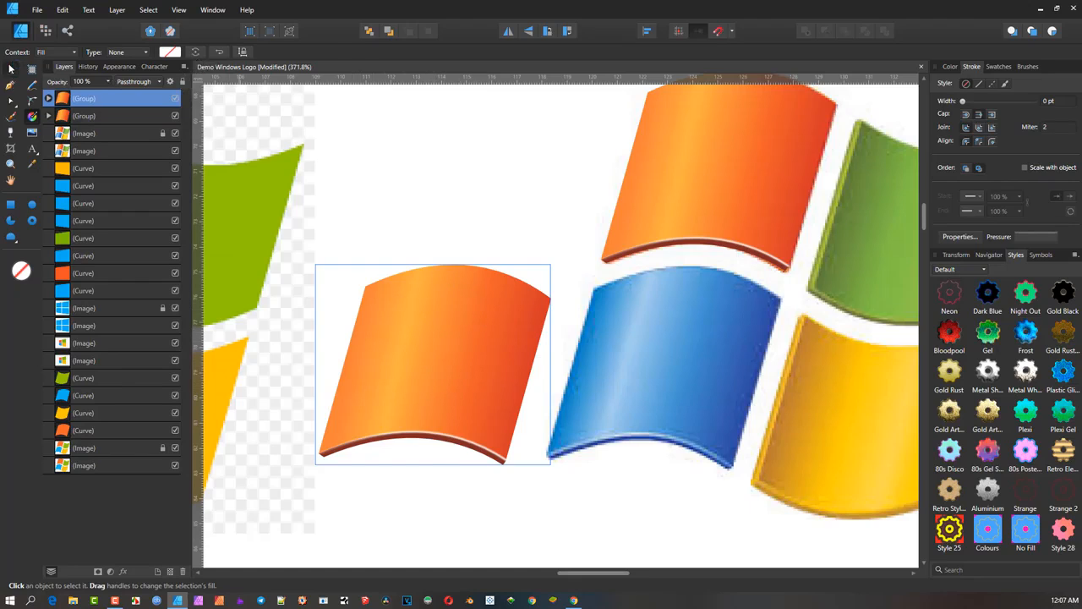
pyautogui.click(10, 68)
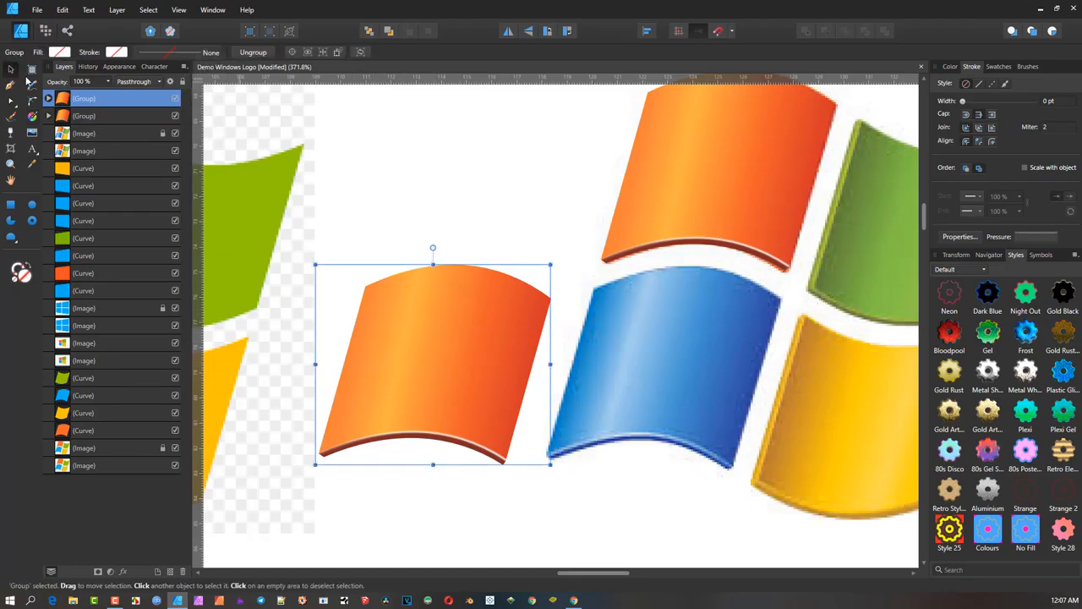
pyautogui.click(253, 53)
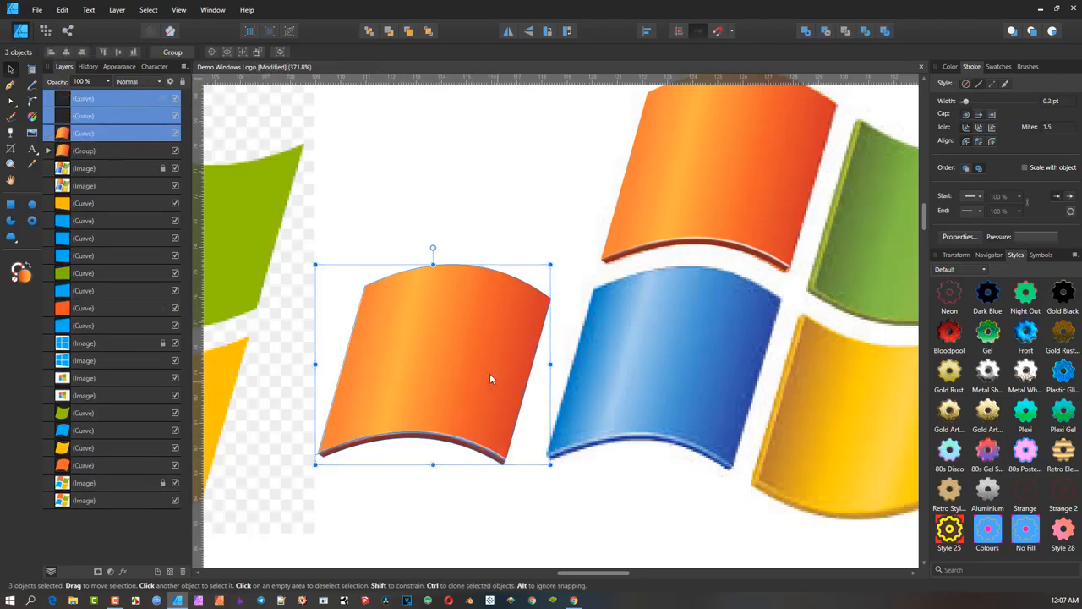
# Step: Recolour the right end stop of the duplicated panel's gradient with dark blue sampled near the reference blue panel's right edge
pyautogui.click(475, 356)
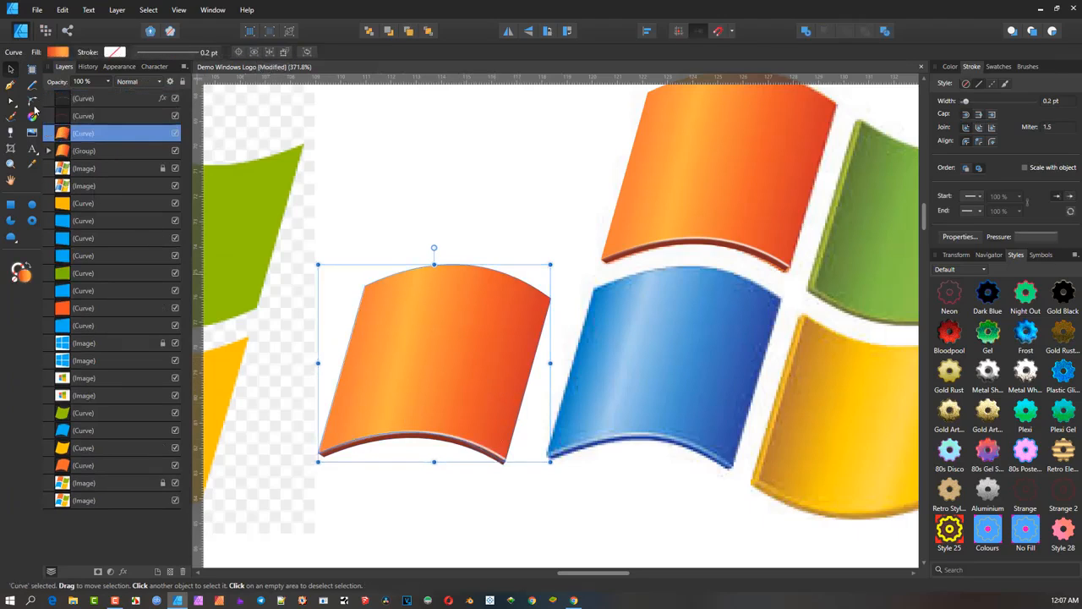
pyautogui.click(31, 118)
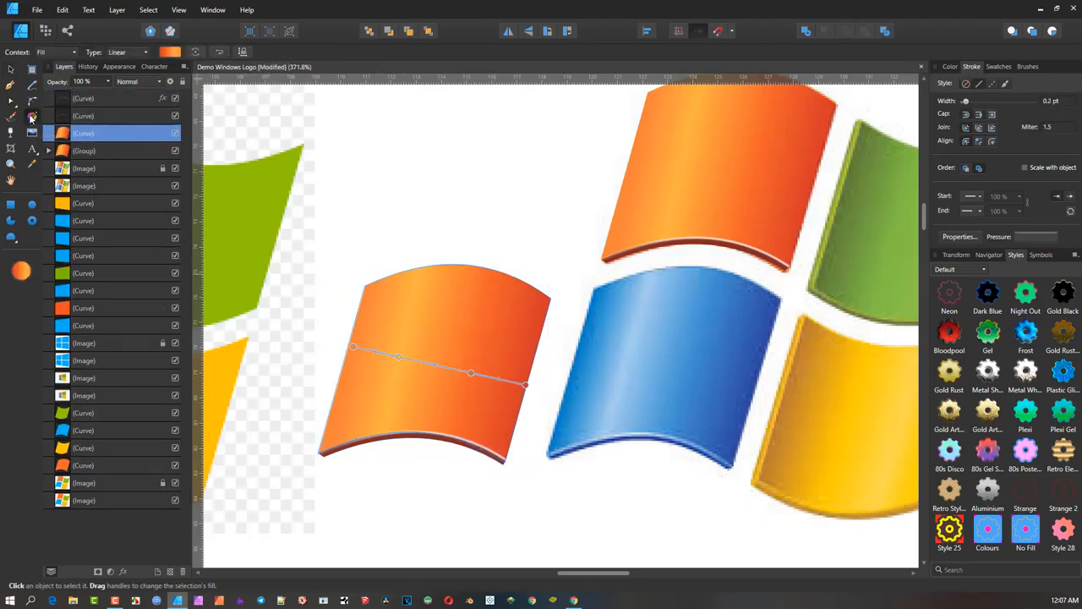
pyautogui.click(526, 384)
pyautogui.click(951, 68)
pyautogui.moveTo(980, 88); pyautogui.dragTo(742, 398)
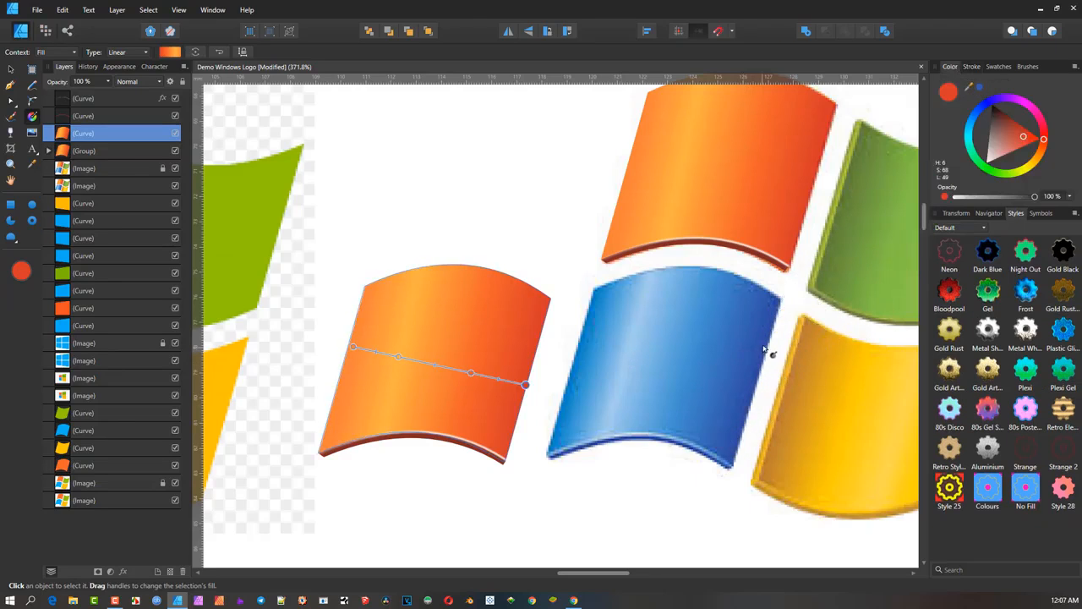
pyautogui.click(981, 90)
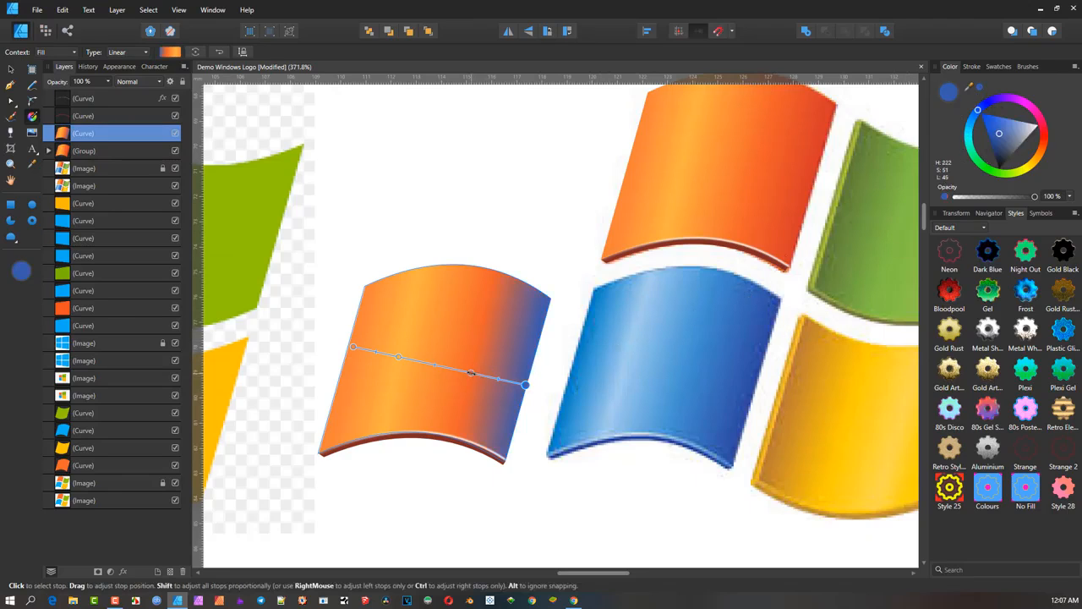
# Step: Recolour the gradient's two inner stops with mid blue from the reference panel's right-centre area and light blue from its bright band
pyautogui.click(471, 372)
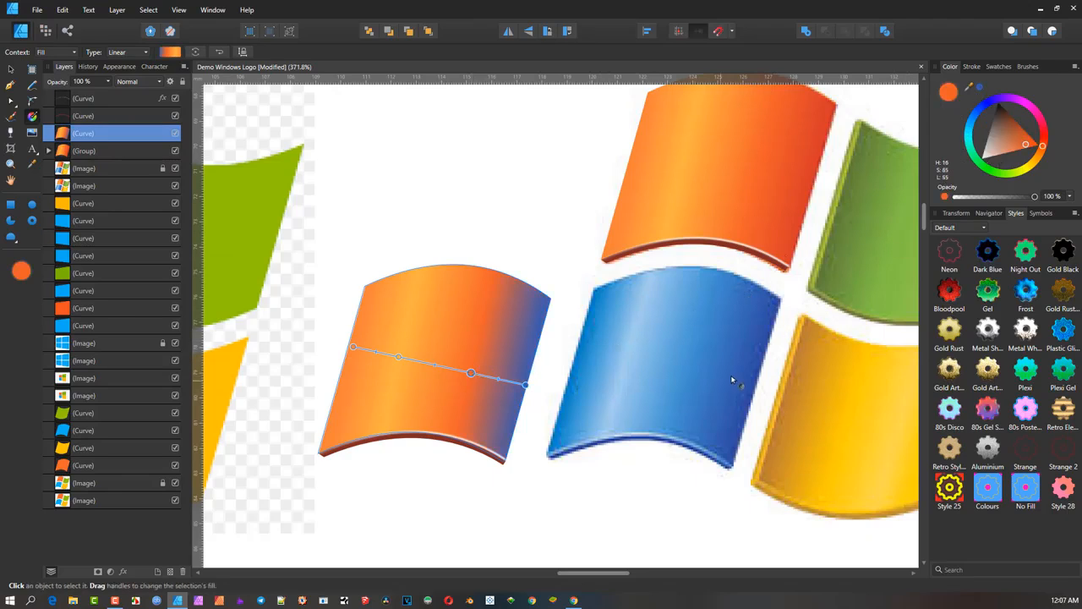
pyautogui.moveTo(970, 89); pyautogui.dragTo(712, 361)
pyautogui.click(979, 88)
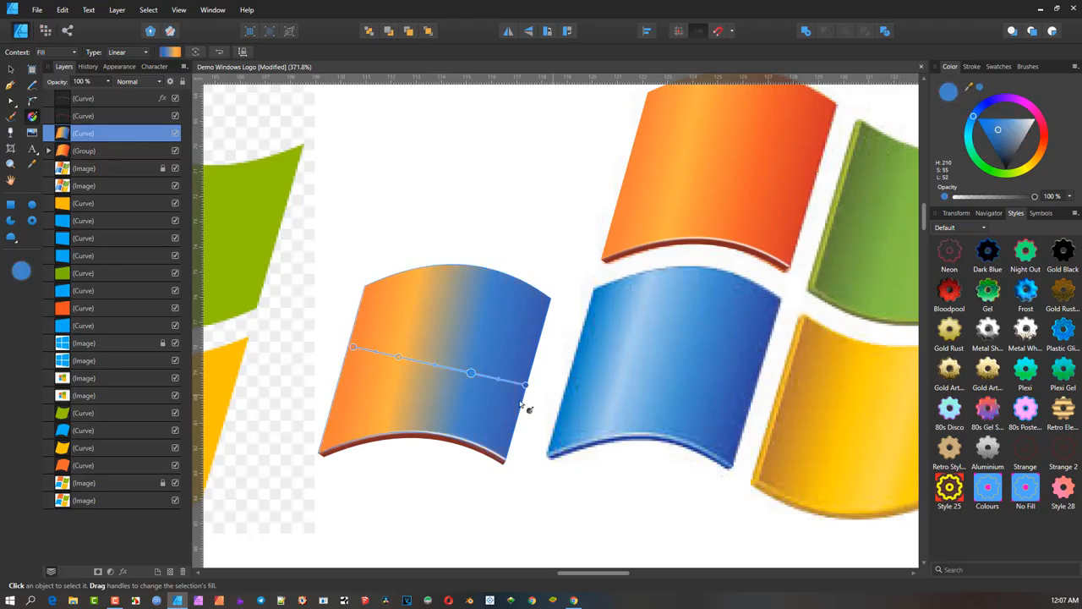
pyautogui.click(397, 357)
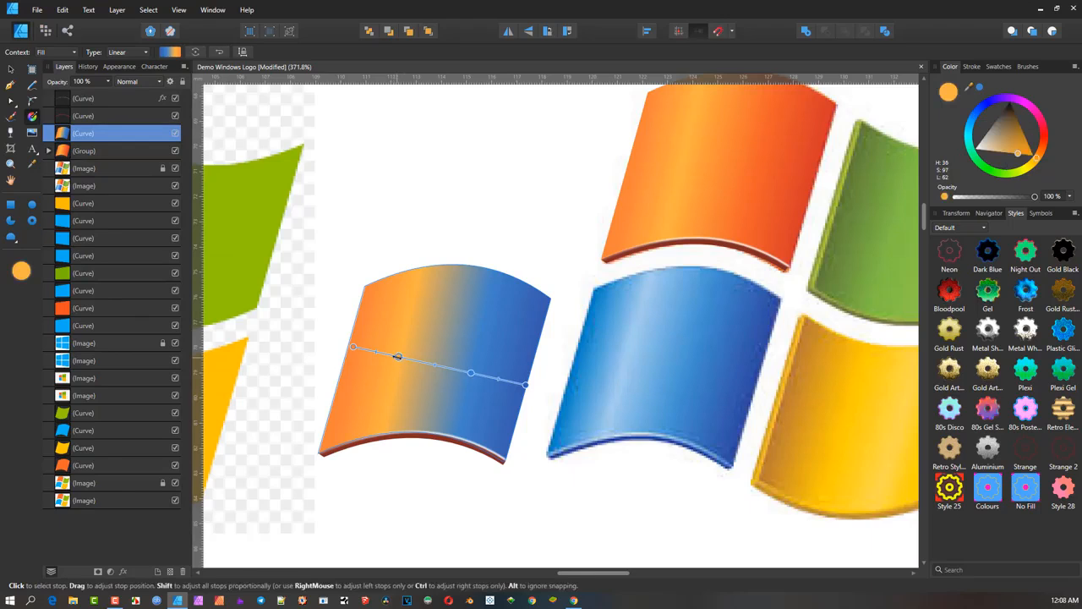
pyautogui.moveTo(972, 92); pyautogui.dragTo(620, 338)
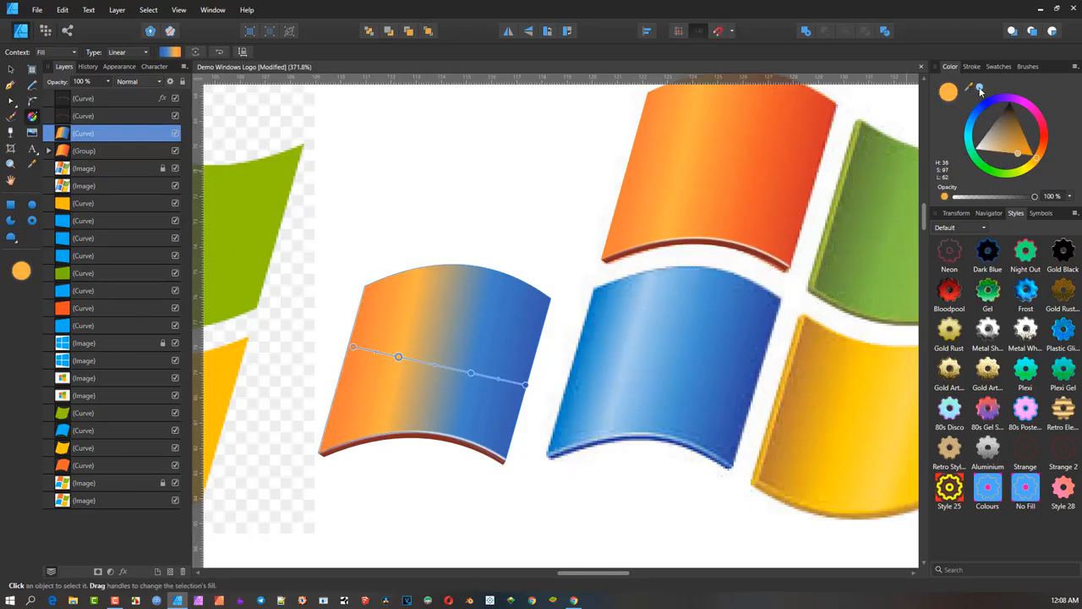
pyautogui.click(979, 87)
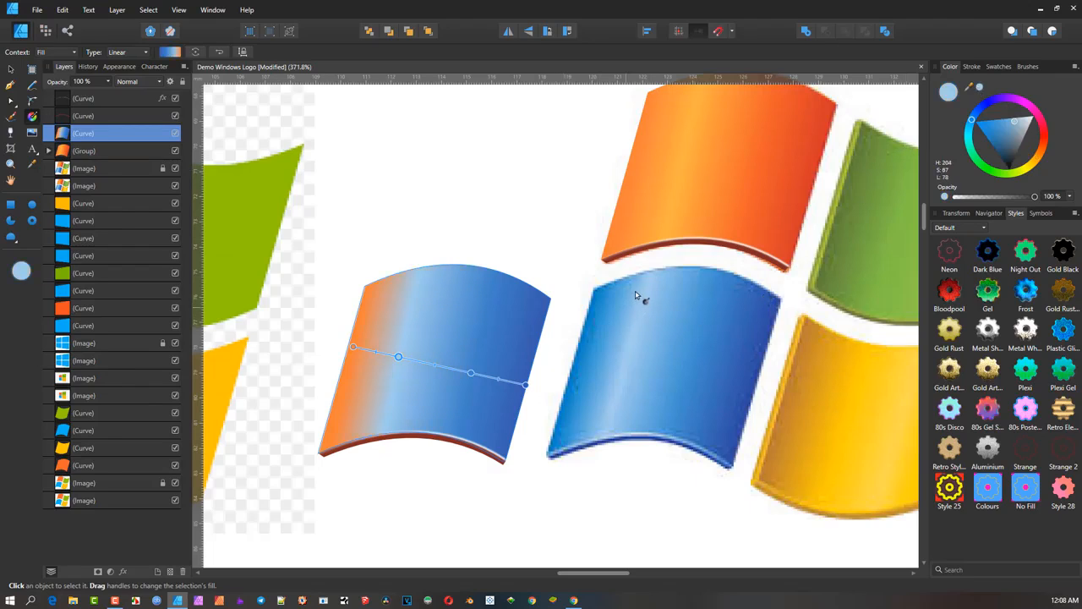
# Step: Recolour the gradient's left end stop with blue sampled near the reference blue panel's left edge
pyautogui.click(354, 347)
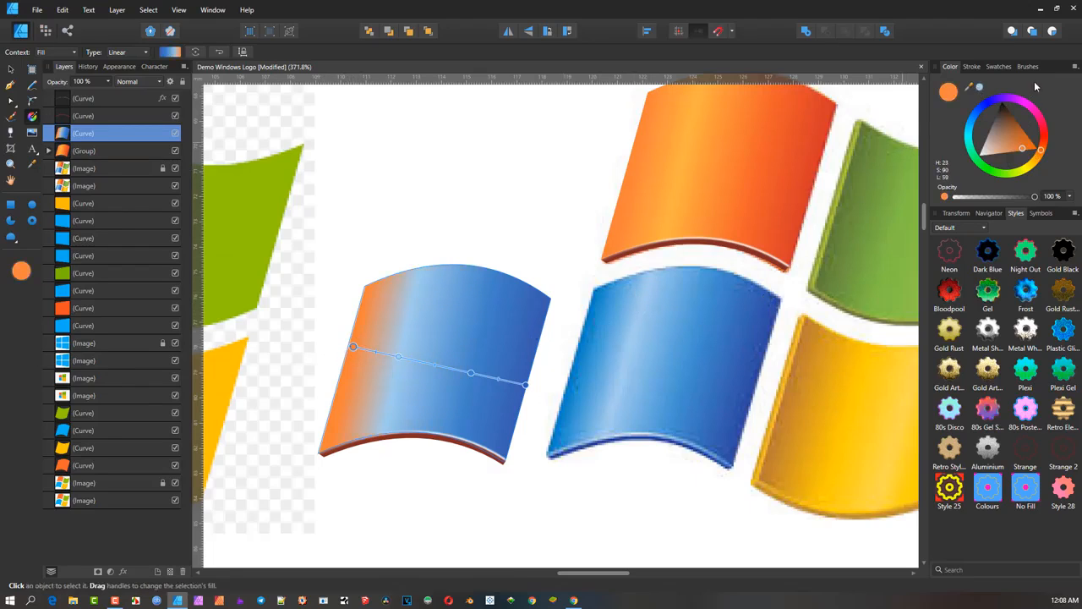
pyautogui.moveTo(970, 91); pyautogui.dragTo(578, 368)
pyautogui.click(980, 88)
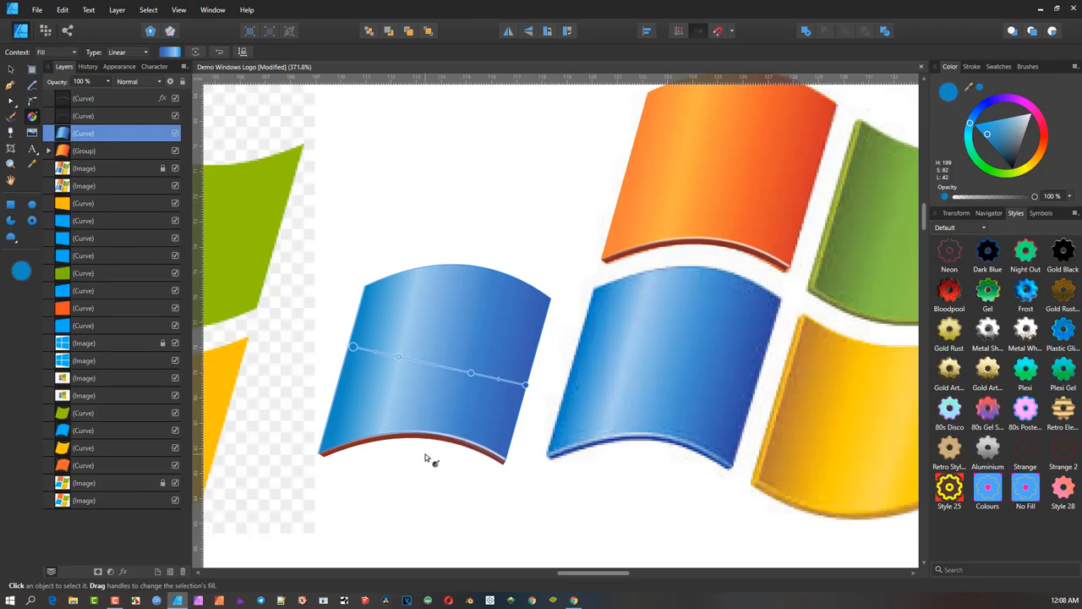
# Step: Recolour the duplicated panel's lower bevel edge with dark blue sampled from the reference blue panel's bottom edge
pyautogui.scroll(2, 405, 449)
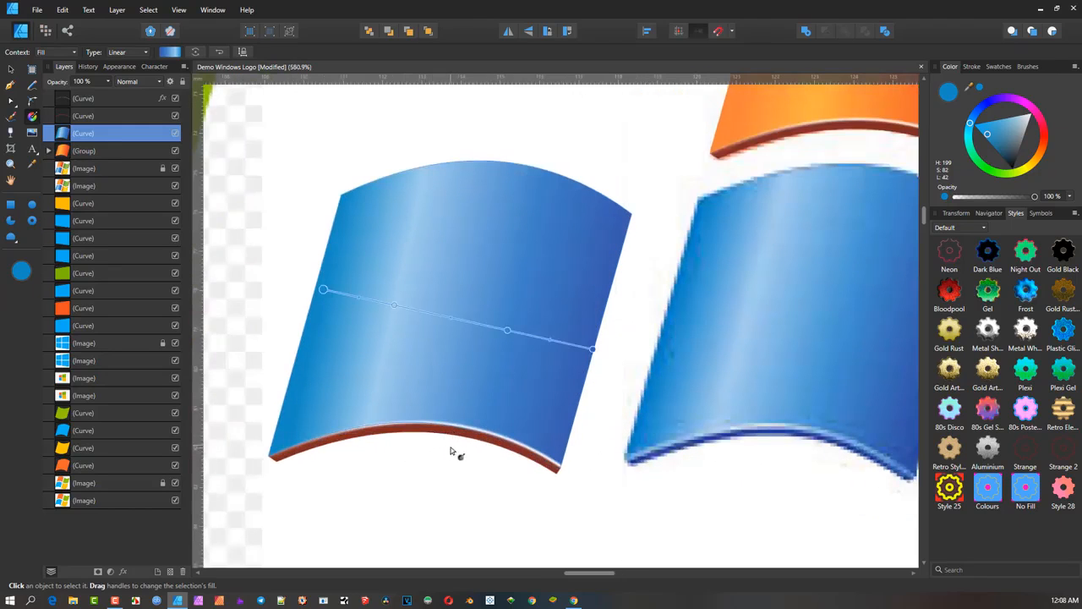
pyautogui.scroll(-2, 452, 431)
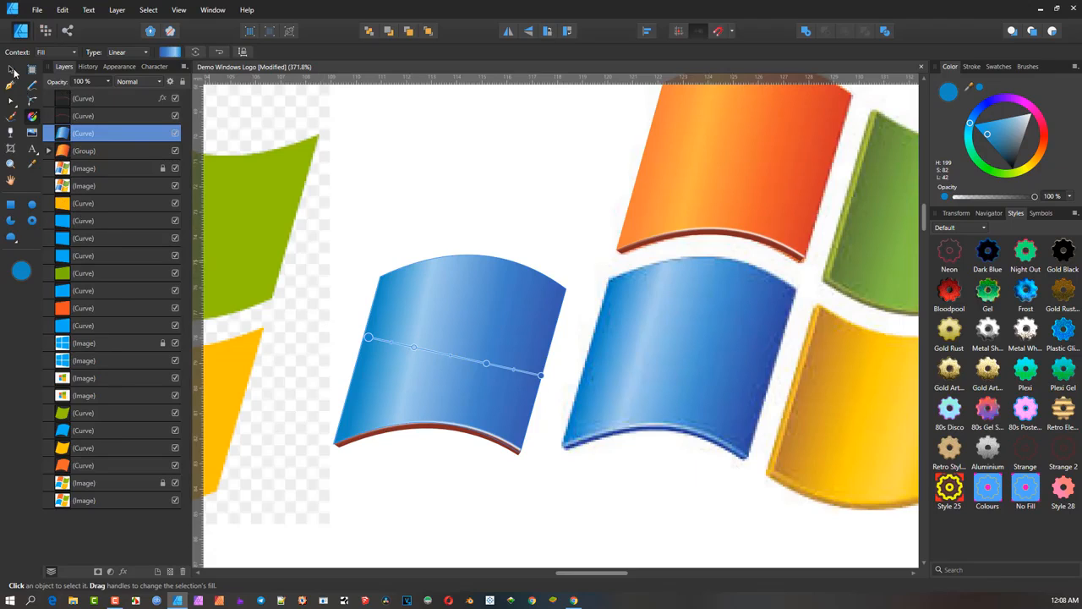
pyautogui.click(11, 68)
pyautogui.click(416, 431)
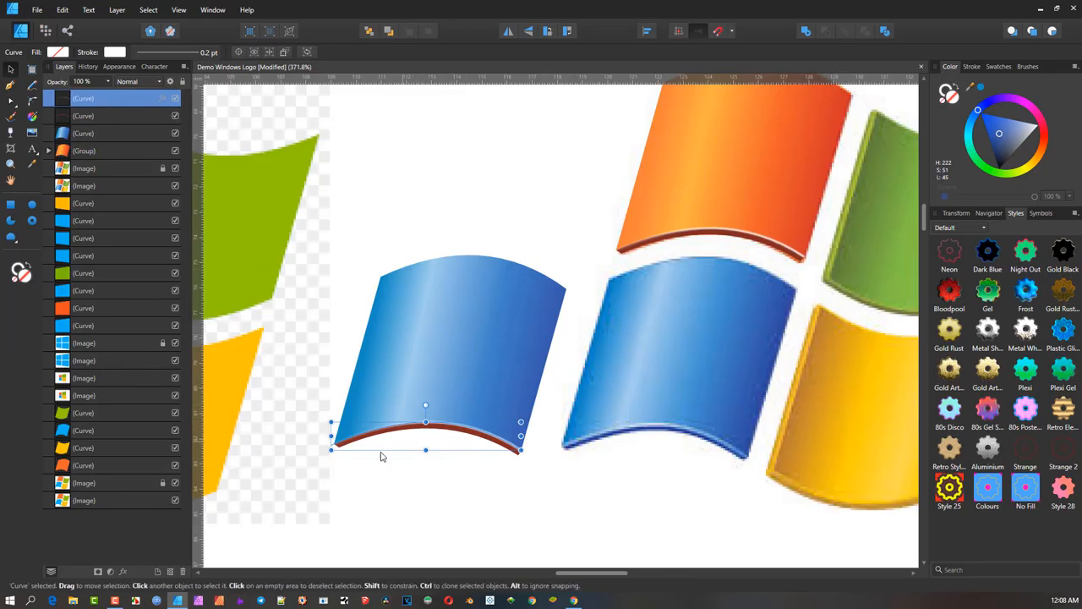
pyautogui.doubleClick(434, 431)
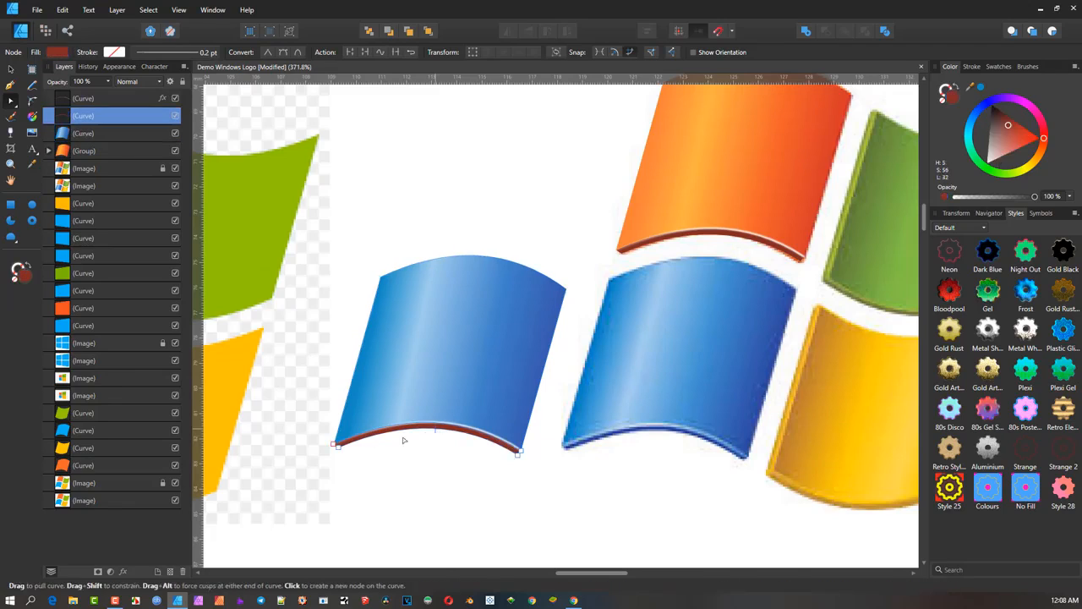
pyautogui.moveTo(310, 422); pyautogui.dragTo(549, 482)
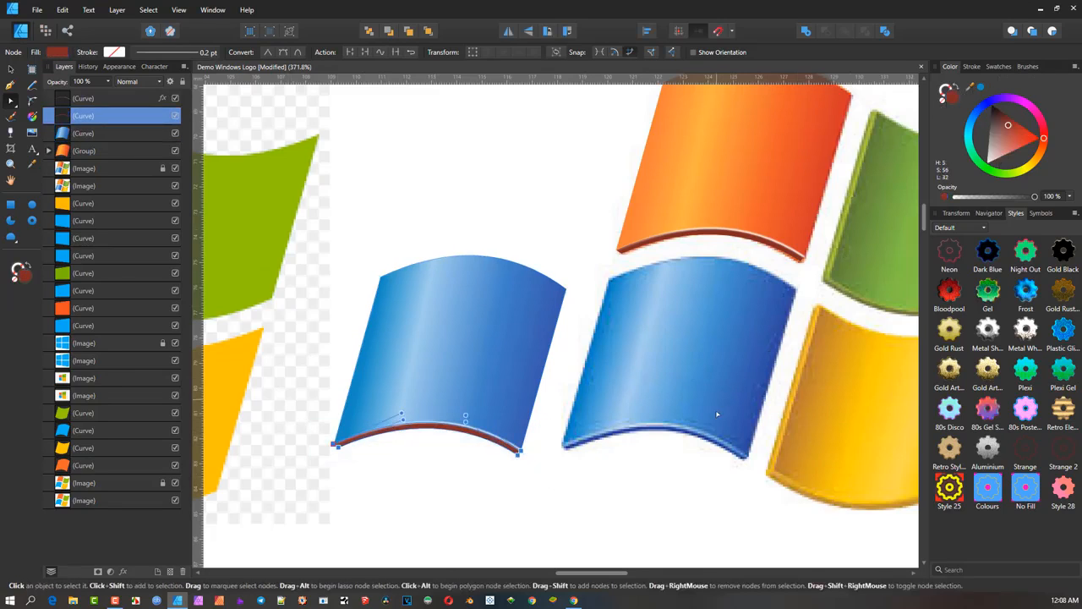
pyautogui.scroll(2, 653, 439)
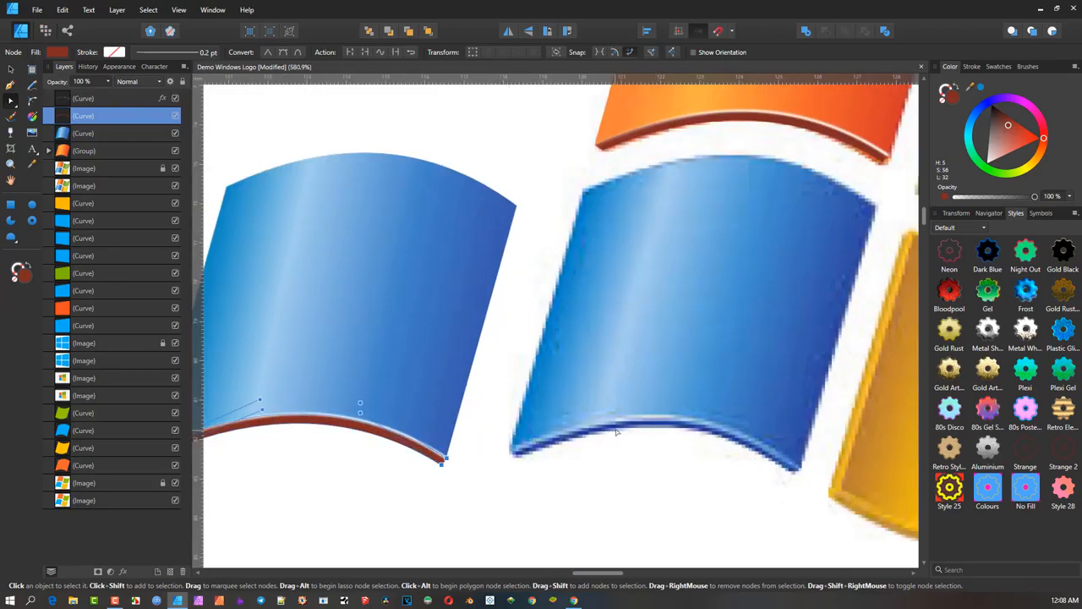
pyautogui.moveTo(971, 91); pyautogui.dragTo(590, 433)
pyautogui.click(982, 90)
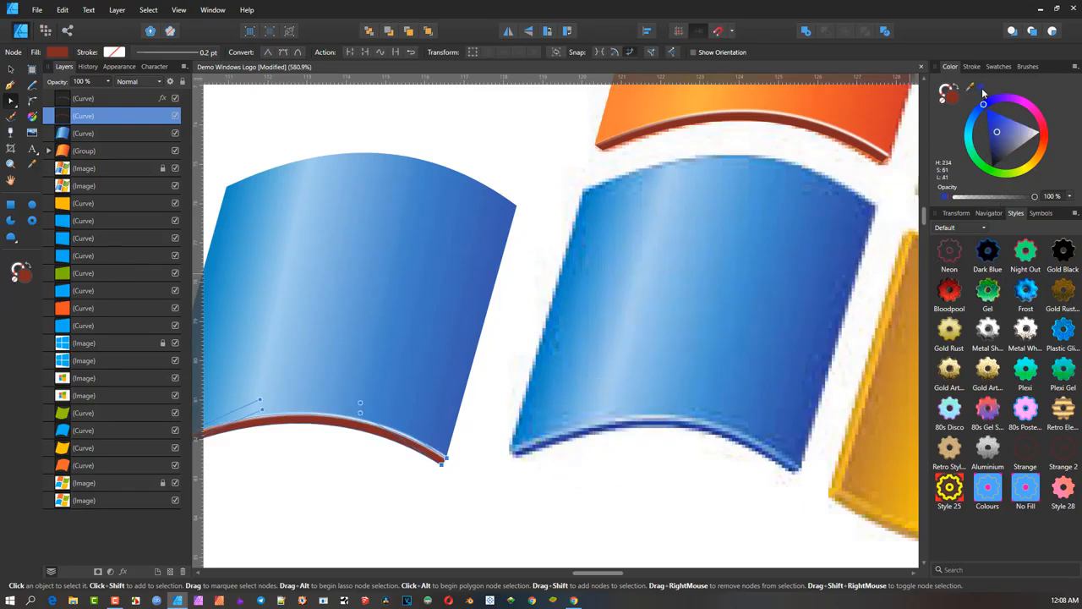
pyautogui.scroll(-3, 681, 212)
pyautogui.moveTo(681, 212); pyautogui.dragTo(698, 238)
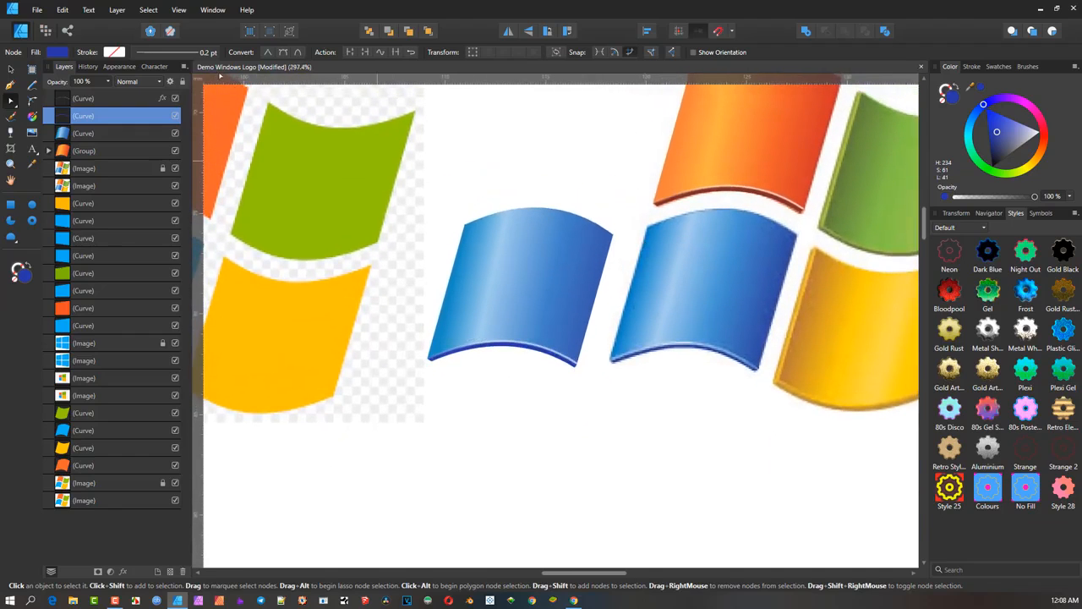
pyautogui.click(482, 149)
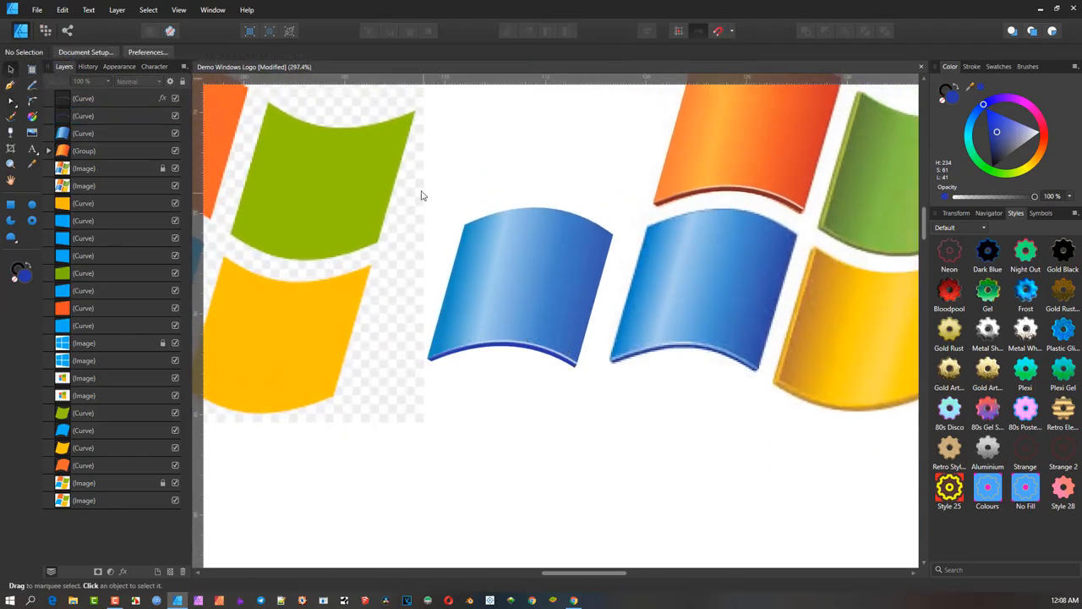
# Step: Move the three blue panel curves together onto the blue panel of the reference logo
pyautogui.moveTo(421, 190); pyautogui.dragTo(633, 454)
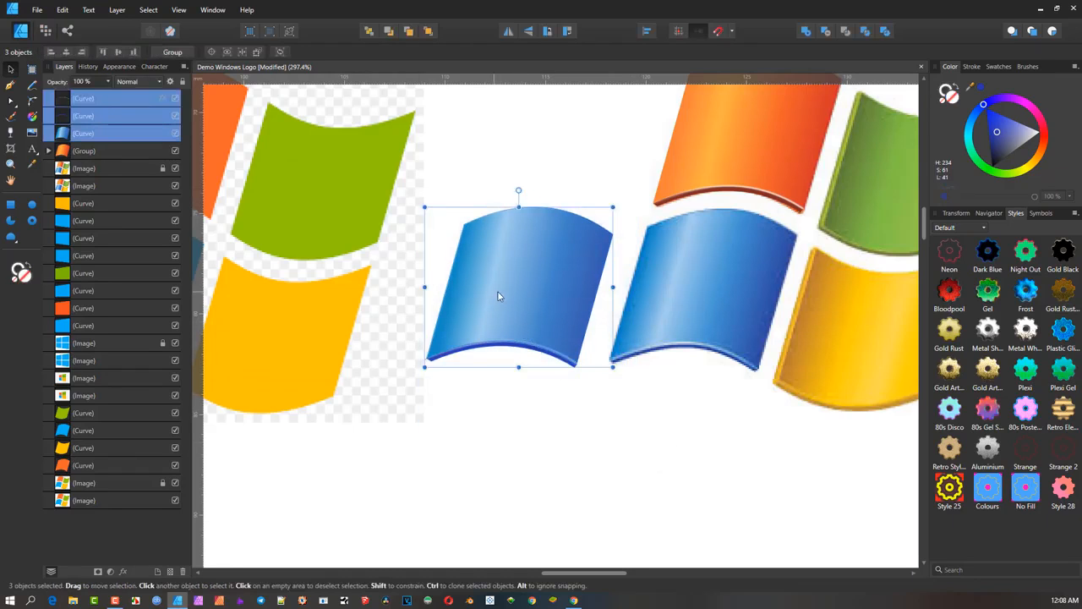
pyautogui.moveTo(498, 295); pyautogui.dragTo(677, 297)
pyautogui.scroll(-3, 677, 296)
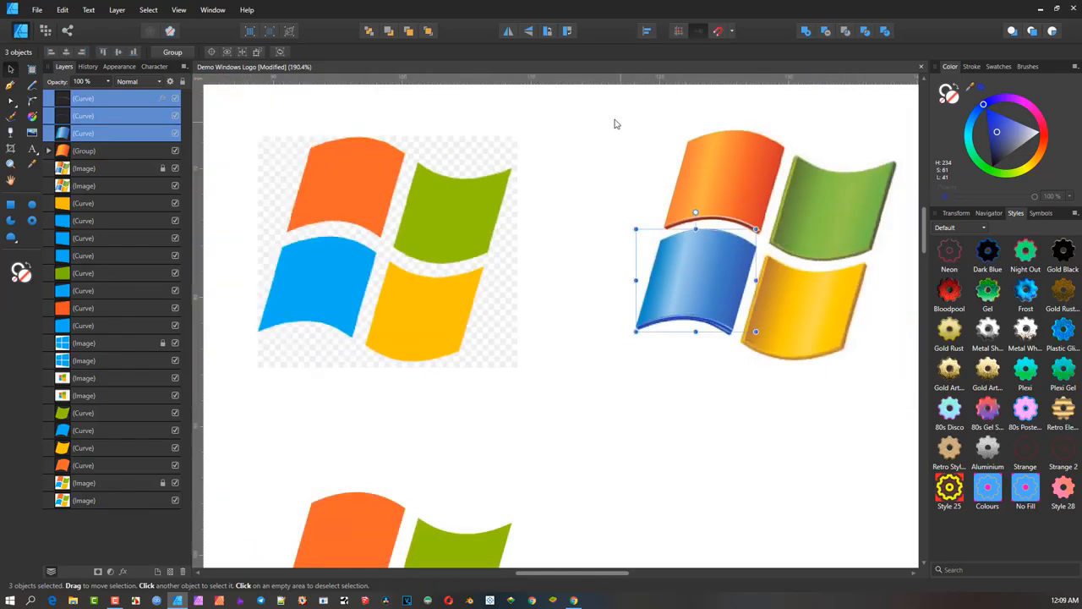
# Step: Move the finished orange and blue panels together into the empty space below the reference logo, level with the flat logo copy
pyautogui.moveTo(615, 124); pyautogui.dragTo(828, 425)
pyautogui.scroll(-5, 789, 314)
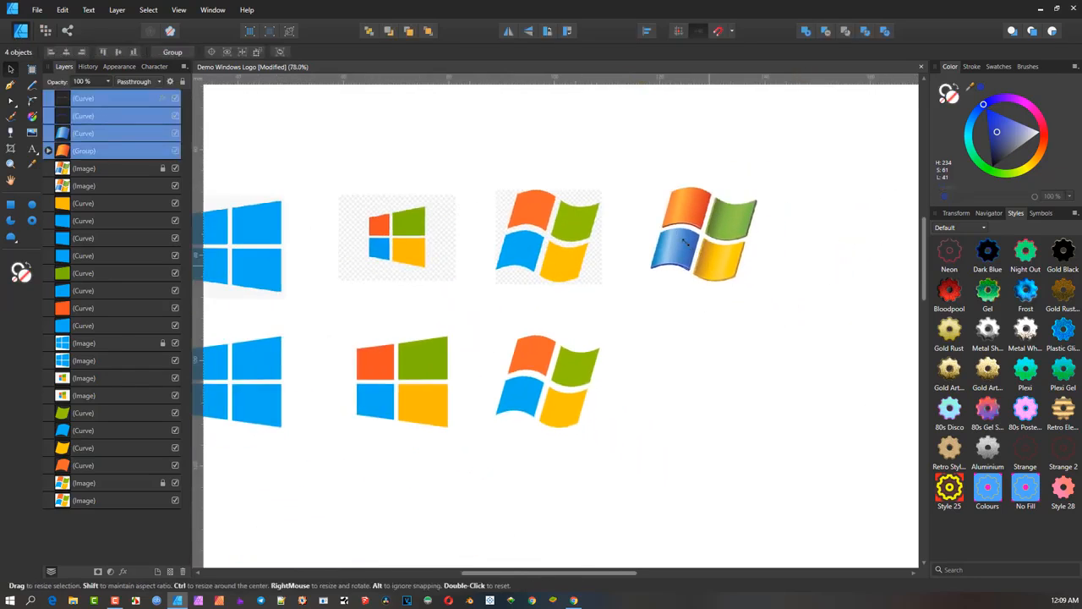
pyautogui.moveTo(685, 242); pyautogui.dragTo(656, 210)
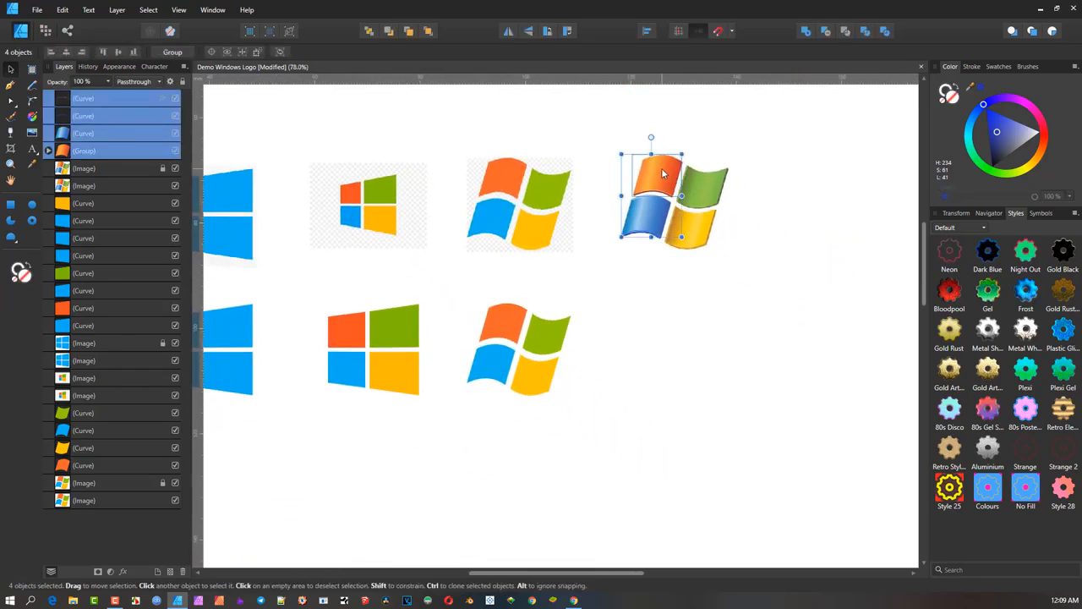
pyautogui.moveTo(662, 173)
pyautogui.mouseDown()
pyautogui.moveTo(649, 329)
pyautogui.moveTo(648, 318)
pyautogui.mouseUp()
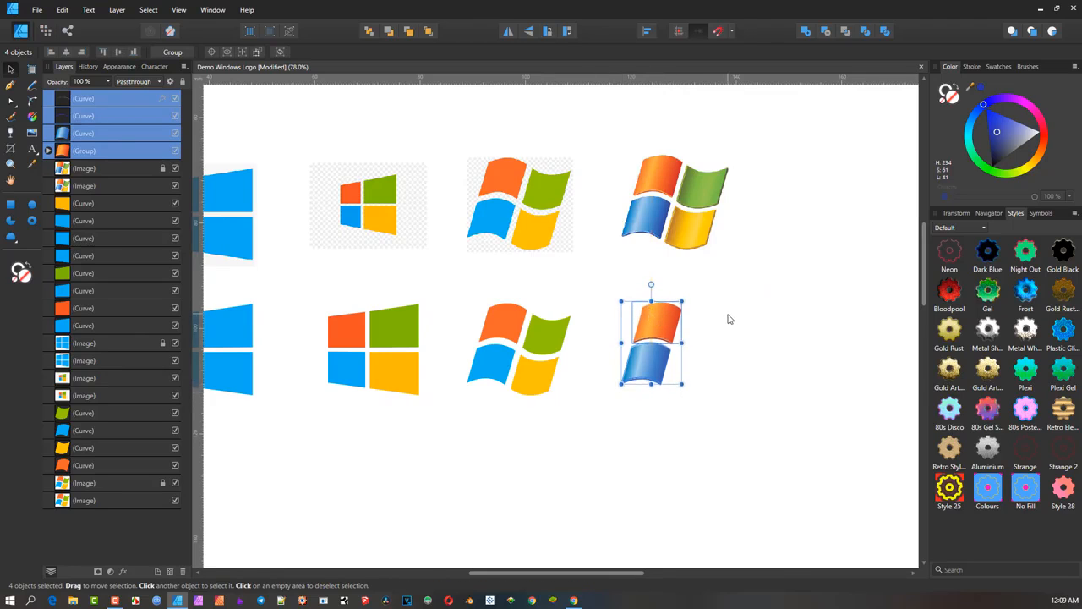
pyautogui.click(728, 318)
# Step: Duplicate the orange and blue panels beside the originals and group the copies
pyautogui.scroll(2, 700, 335)
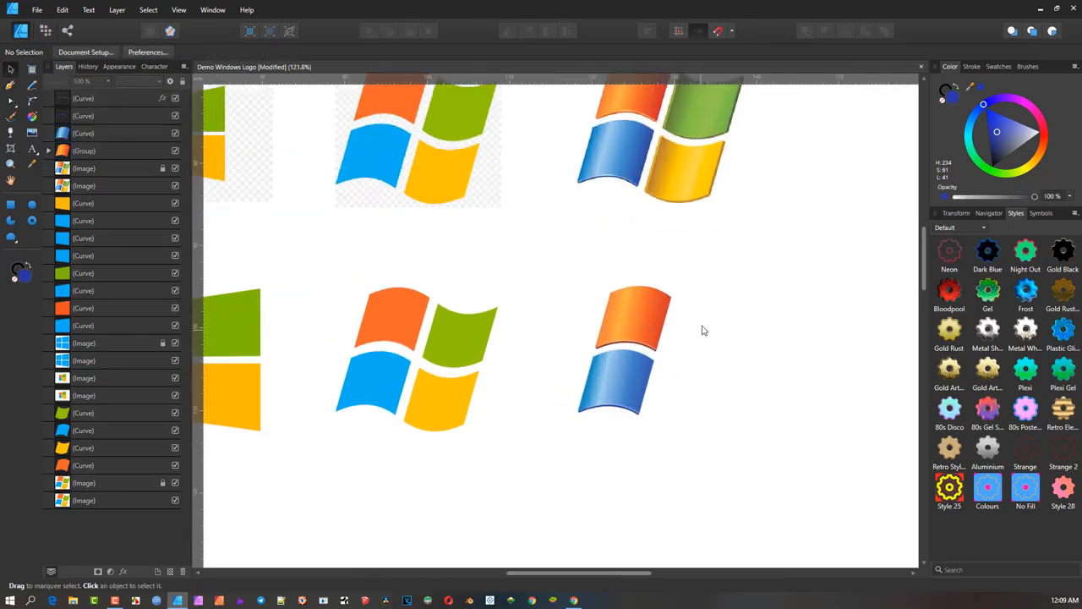
pyautogui.scroll(1, 661, 333)
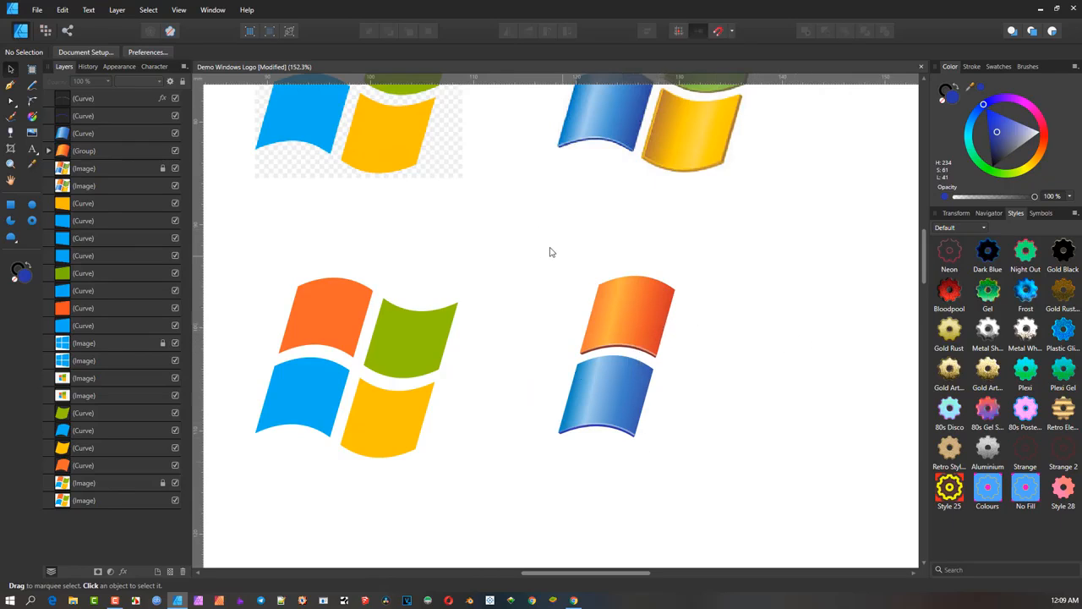
pyautogui.scroll(-1, 698, 237)
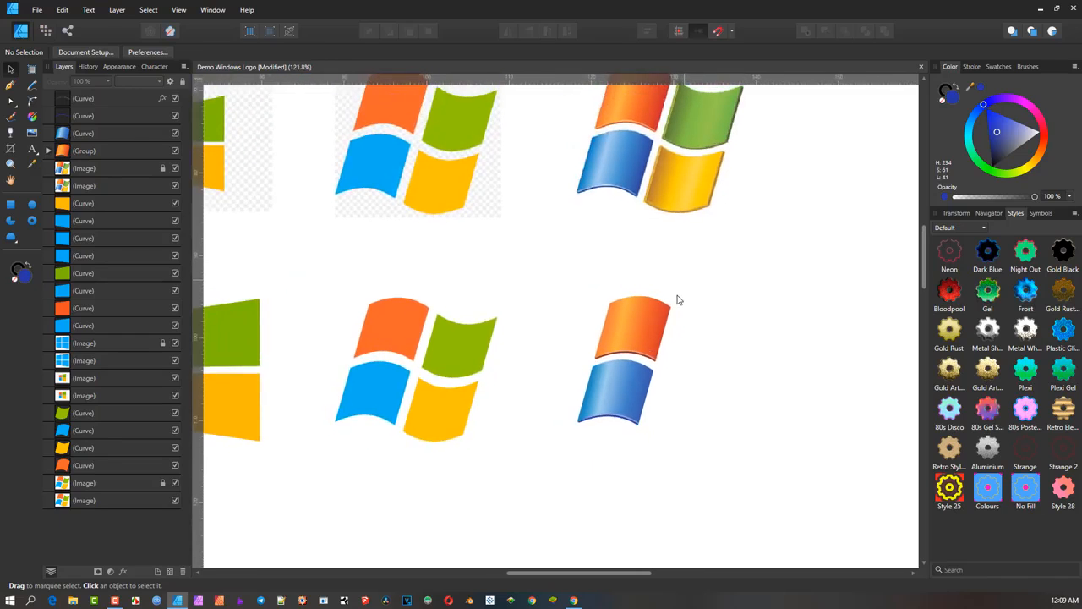
pyautogui.scroll(1, 677, 299)
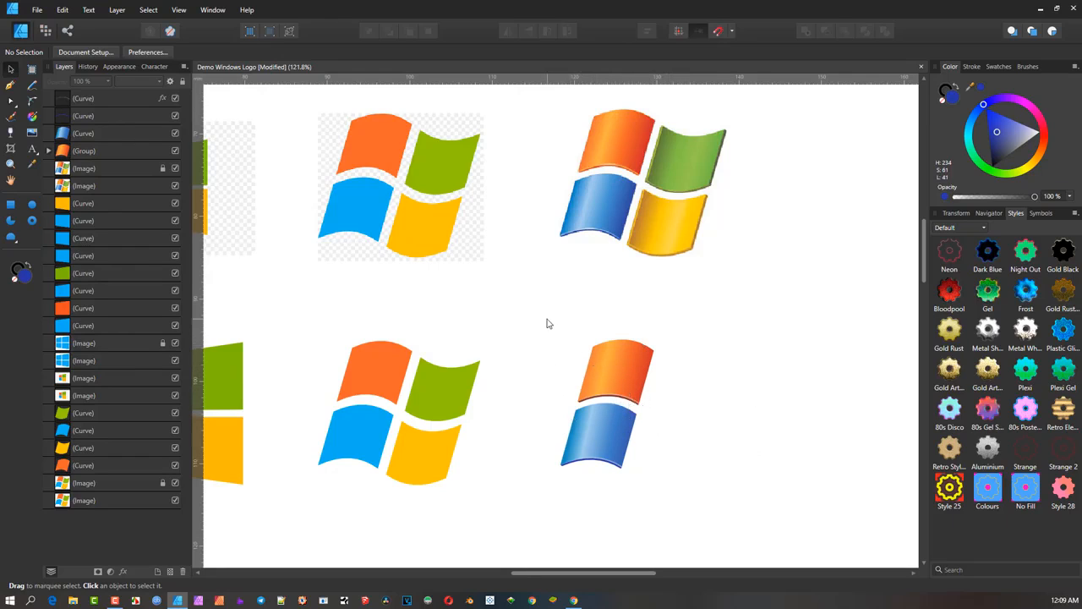
pyautogui.moveTo(539, 314); pyautogui.dragTo(695, 529)
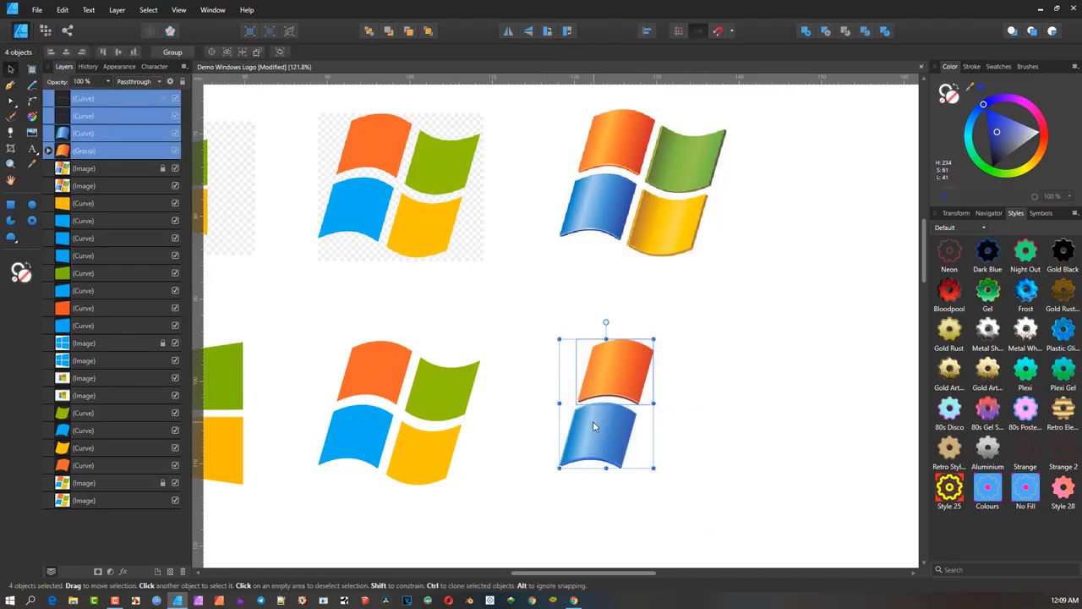
pyautogui.moveTo(593, 421); pyautogui.dragTo(706, 416)
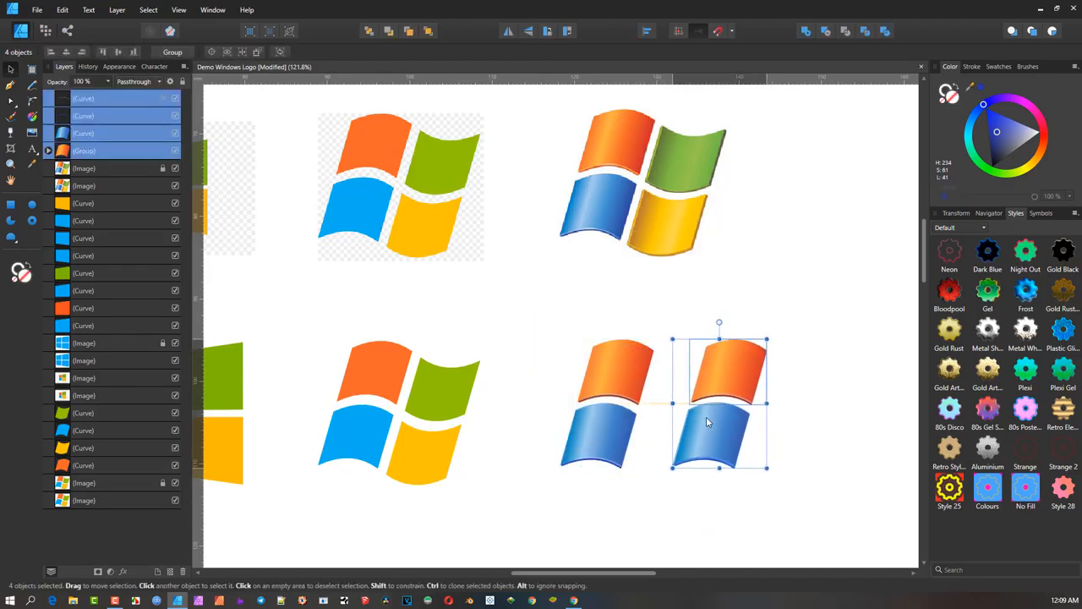
pyautogui.hotkey('ctrl', 'g')
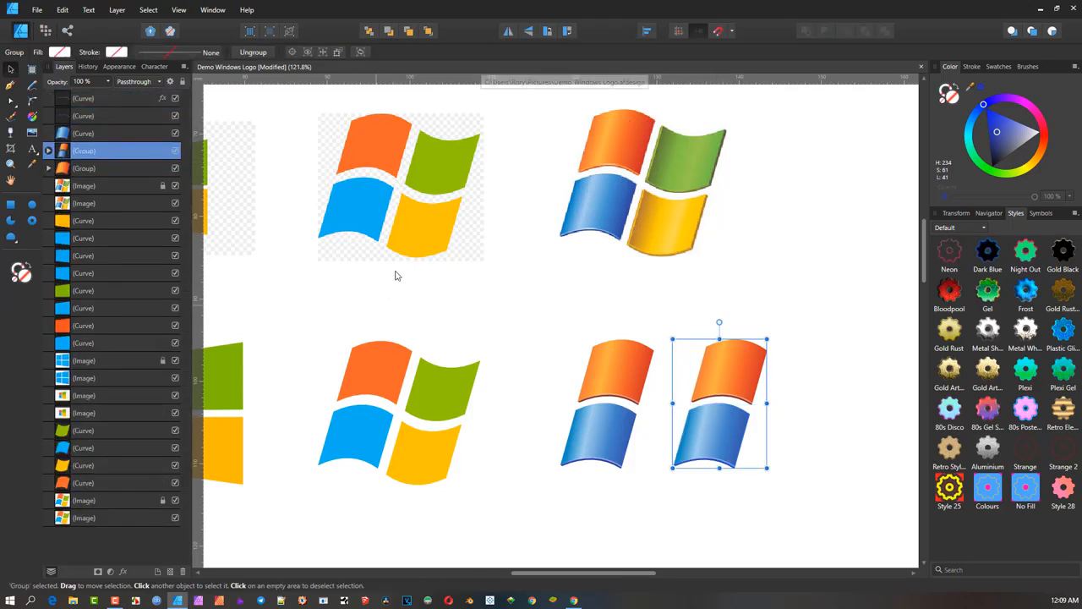
# Step: Flip the copied group horizontally and vertically, and fit it against the original panels as the logo's right half
pyautogui.click(508, 31)
pyautogui.click(528, 31)
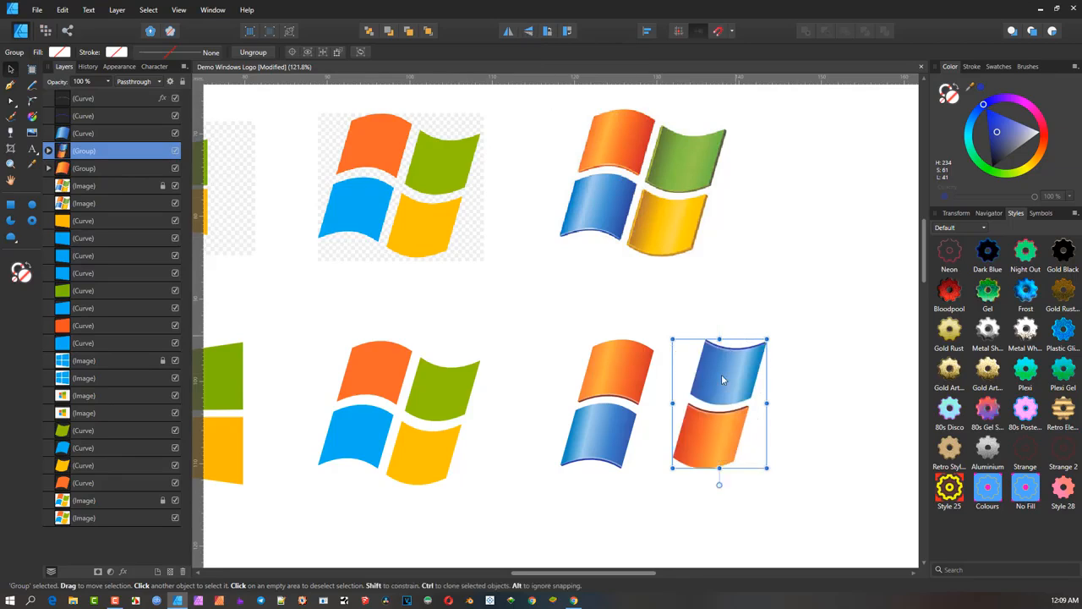
pyautogui.moveTo(733, 393); pyautogui.dragTo(690, 404)
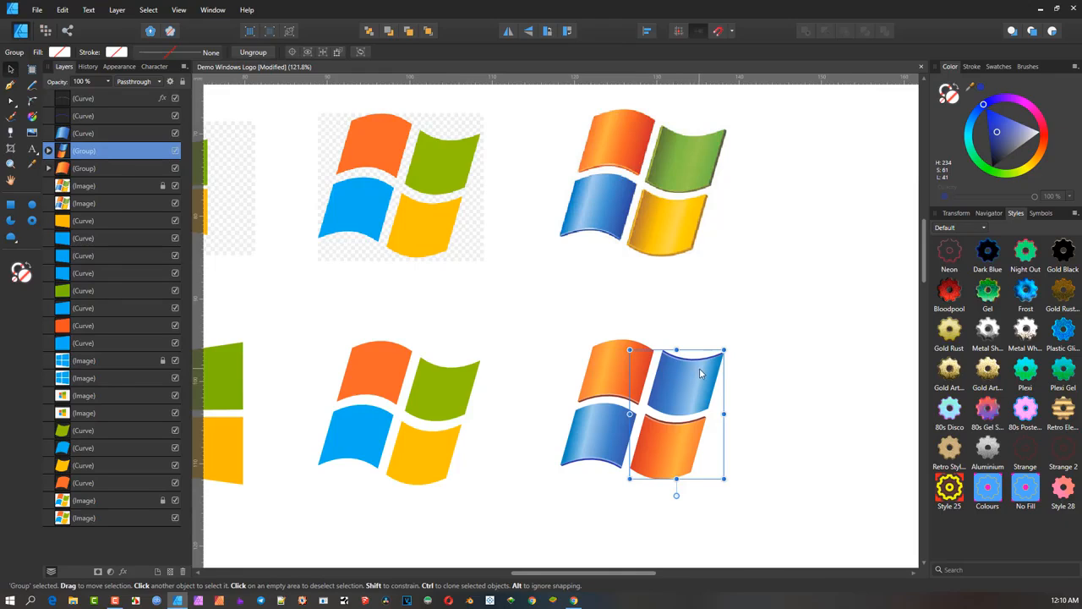
# Step: Rotate the copied group by 180° and delete it
pyautogui.scroll(2, 700, 373)
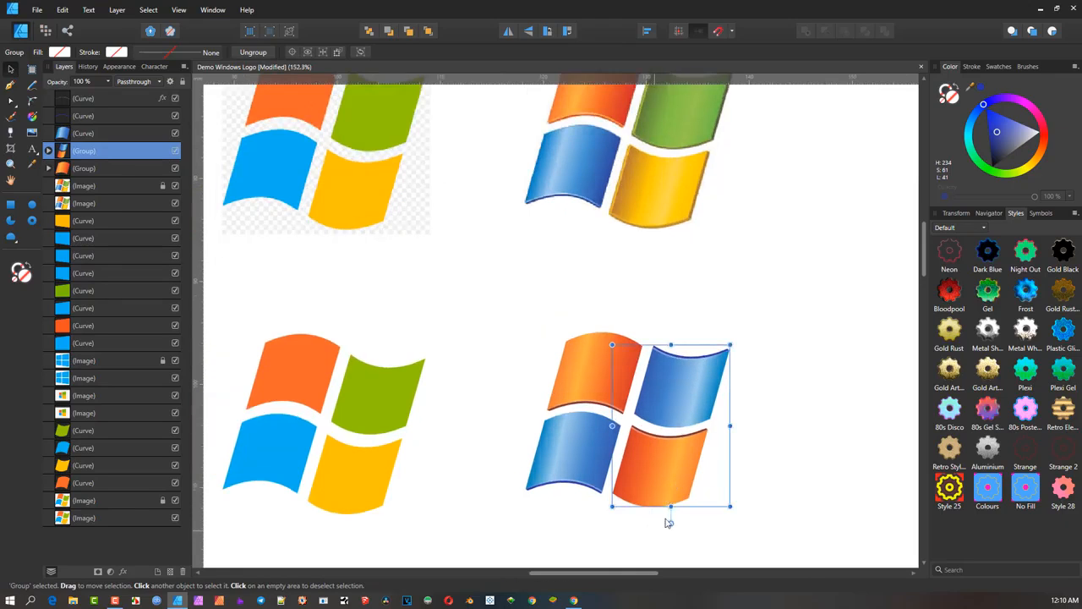
pyautogui.moveTo(672, 523); pyautogui.dragTo(672, 324)
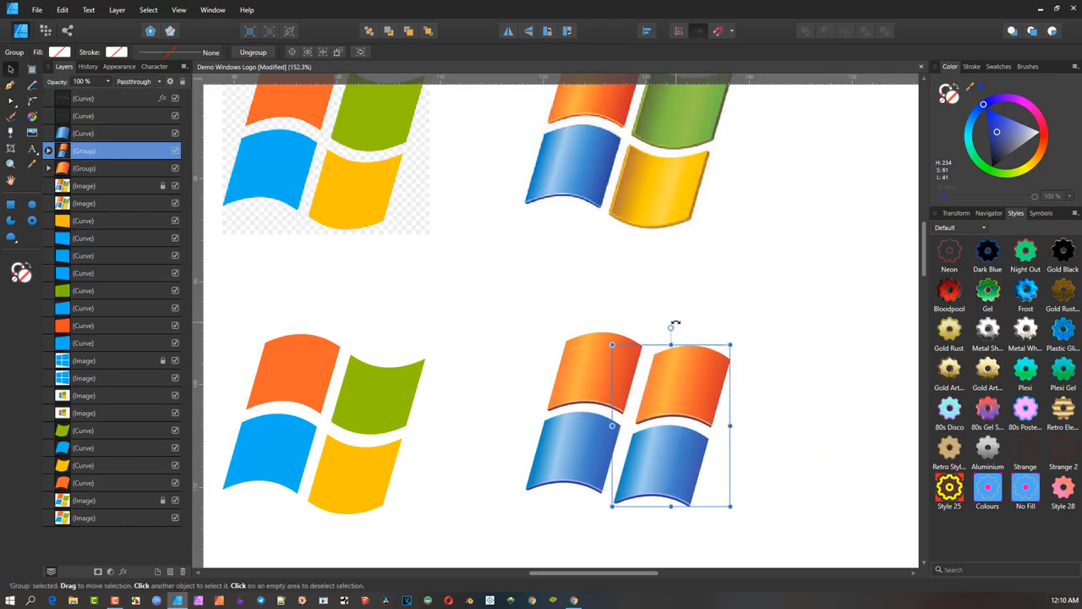
pyautogui.click(642, 233)
pyautogui.moveTo(705, 282); pyautogui.dragTo(685, 341)
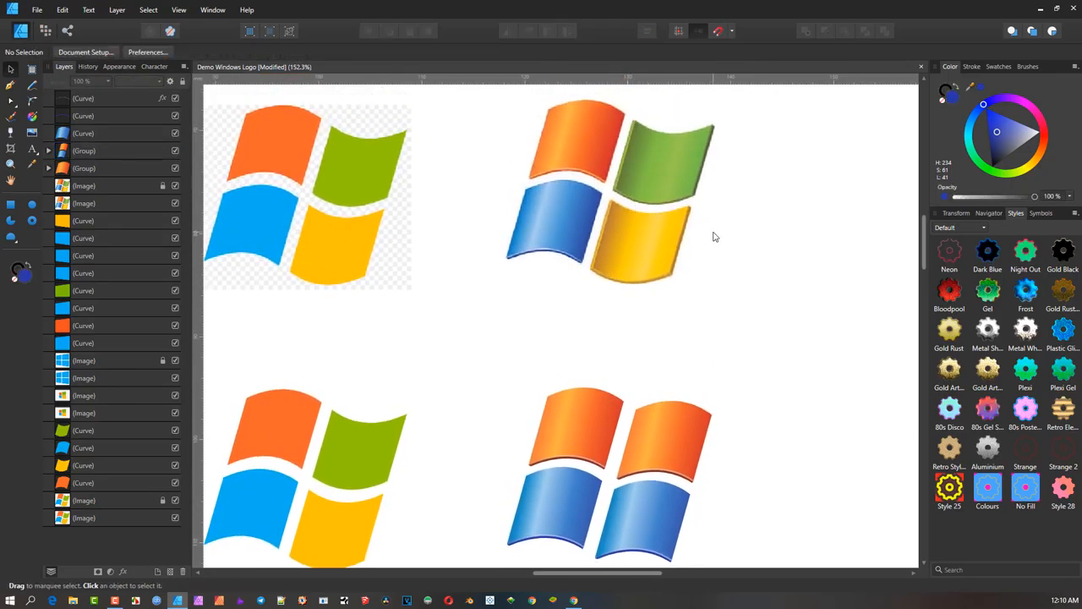
pyautogui.click(664, 445)
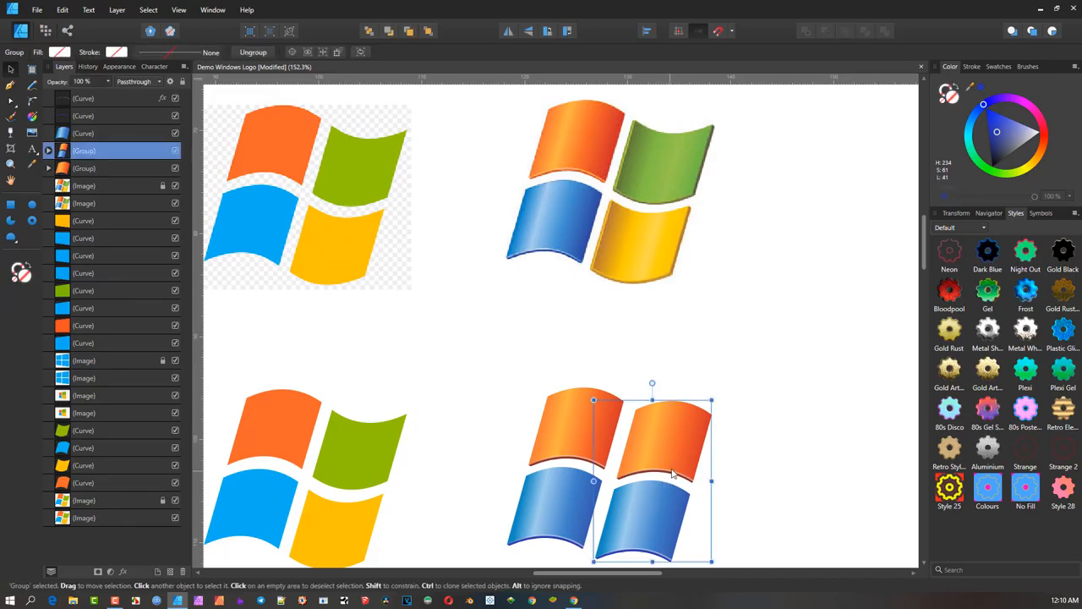
pyautogui.press('Delete')
# Step: Place a copy of the orange panel over the reference logo's green panel and try flipping it horizontally and vertically
pyautogui.click(573, 434)
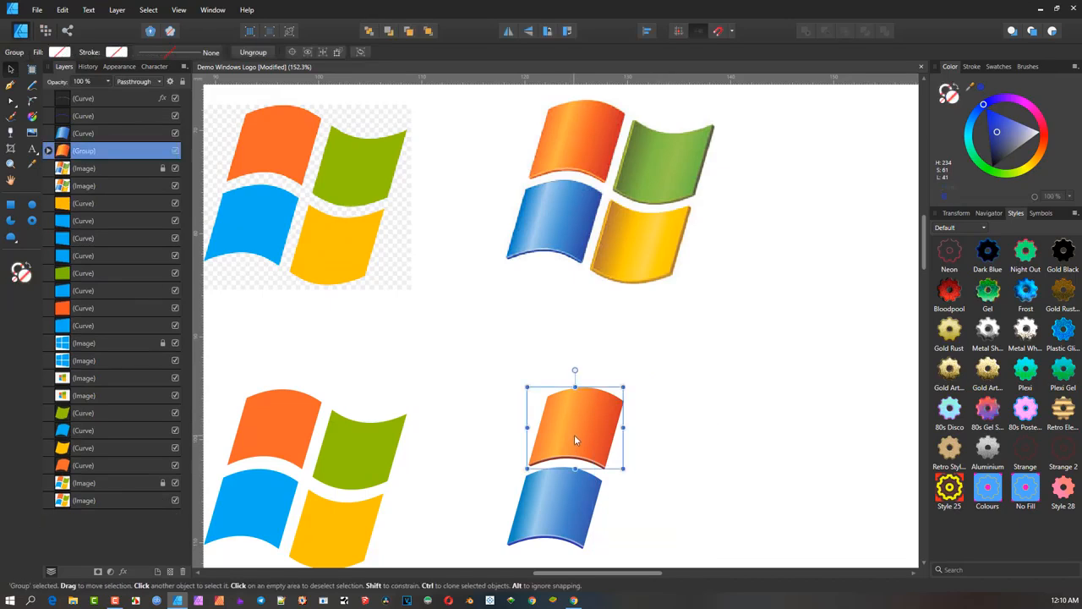
pyautogui.moveTo(574, 434); pyautogui.dragTo(659, 159)
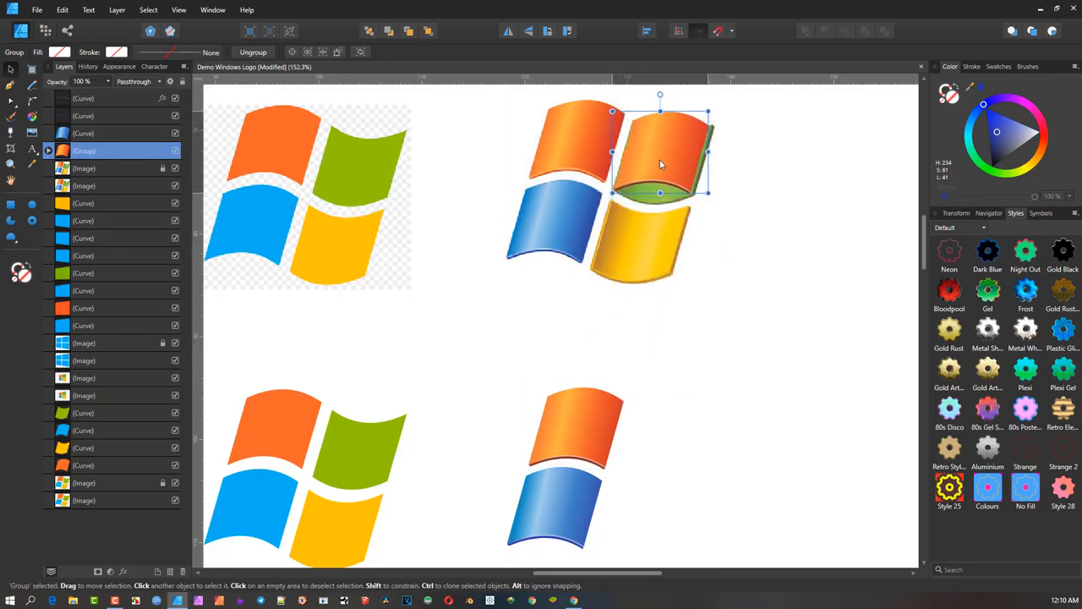
pyautogui.scroll(4, 659, 160)
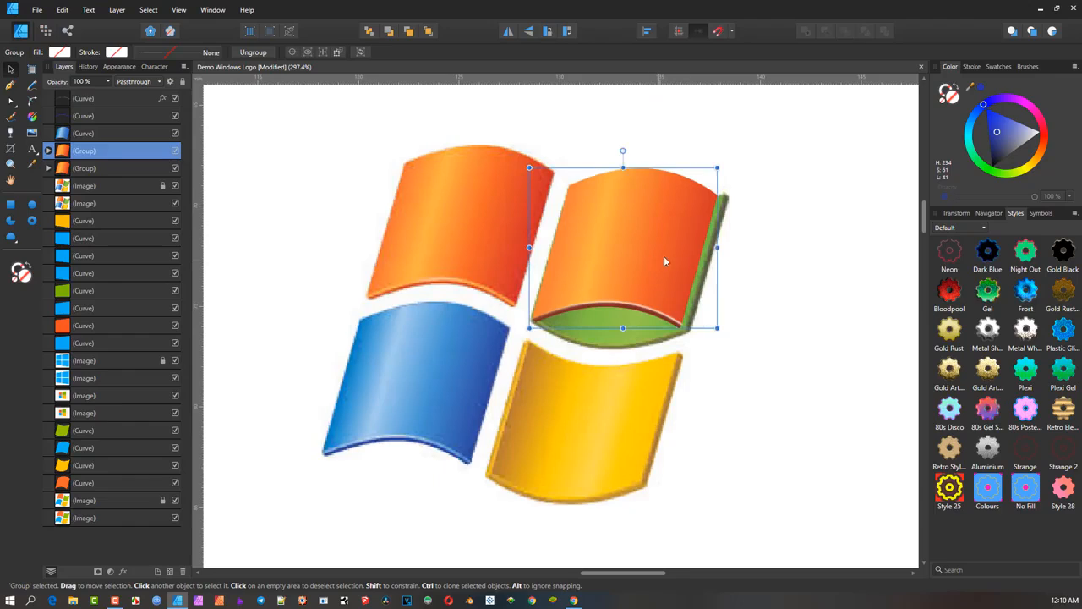
pyautogui.click(508, 32)
pyautogui.click(530, 32)
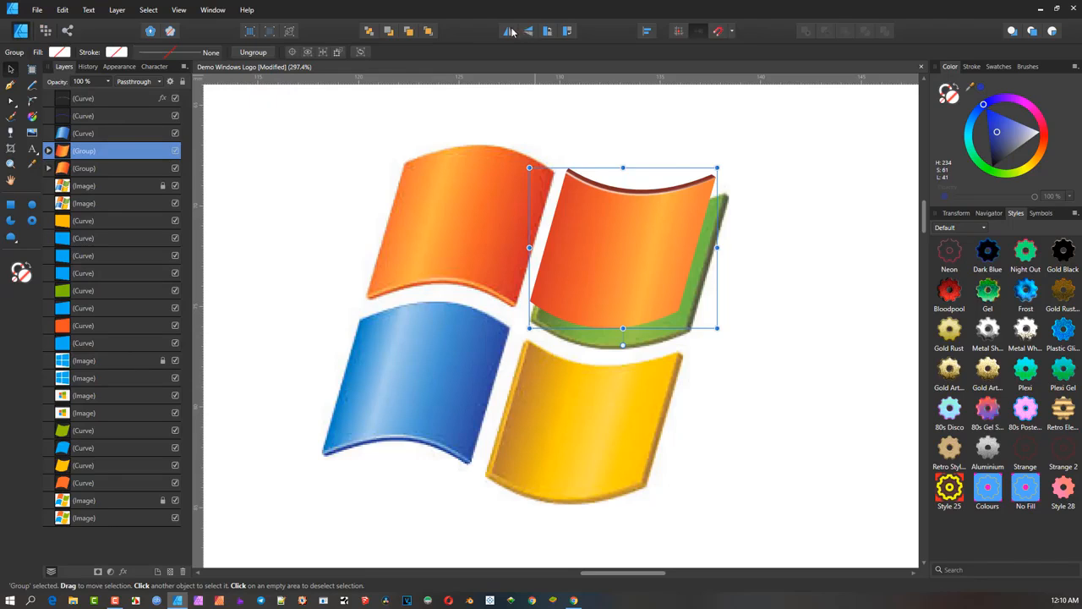
pyautogui.click(511, 31)
pyautogui.click(527, 33)
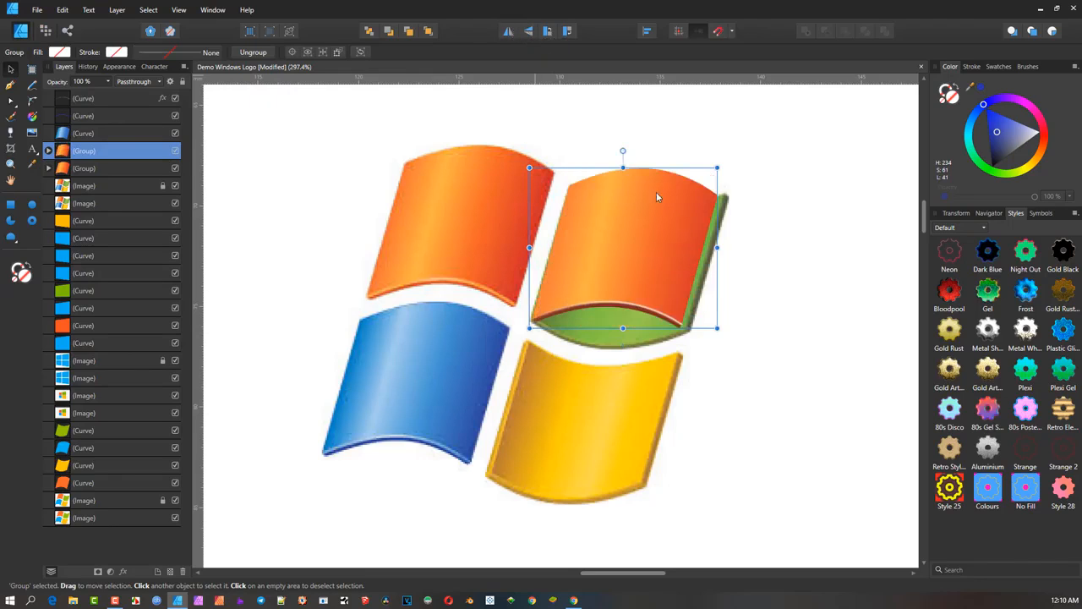
# Step: Move the orange copy clear of the reference logo's green panel and delete it
pyautogui.moveTo(657, 197)
pyautogui.mouseDown()
pyautogui.moveTo(639, 223)
pyautogui.moveTo(634, 276)
pyautogui.moveTo(640, 201)
pyautogui.mouseUp()
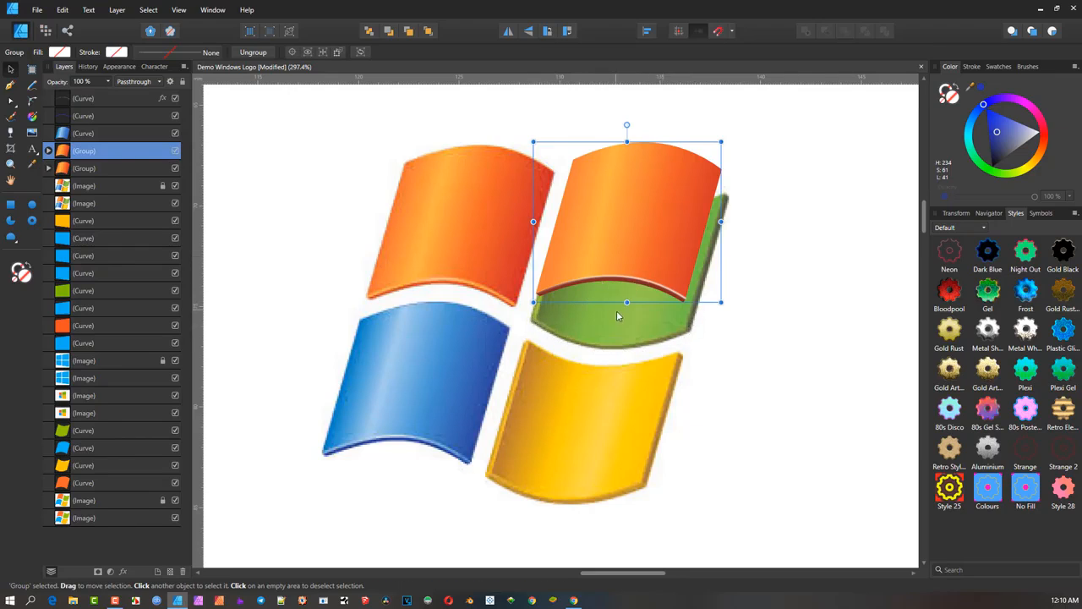
pyautogui.moveTo(632, 239); pyautogui.dragTo(800, 358)
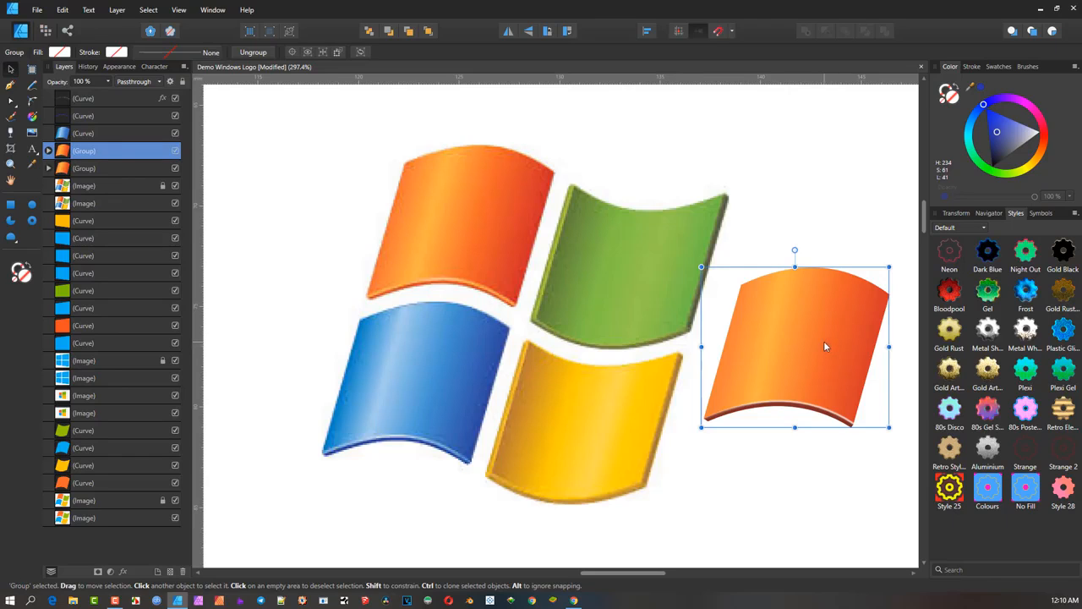
pyautogui.press('Delete')
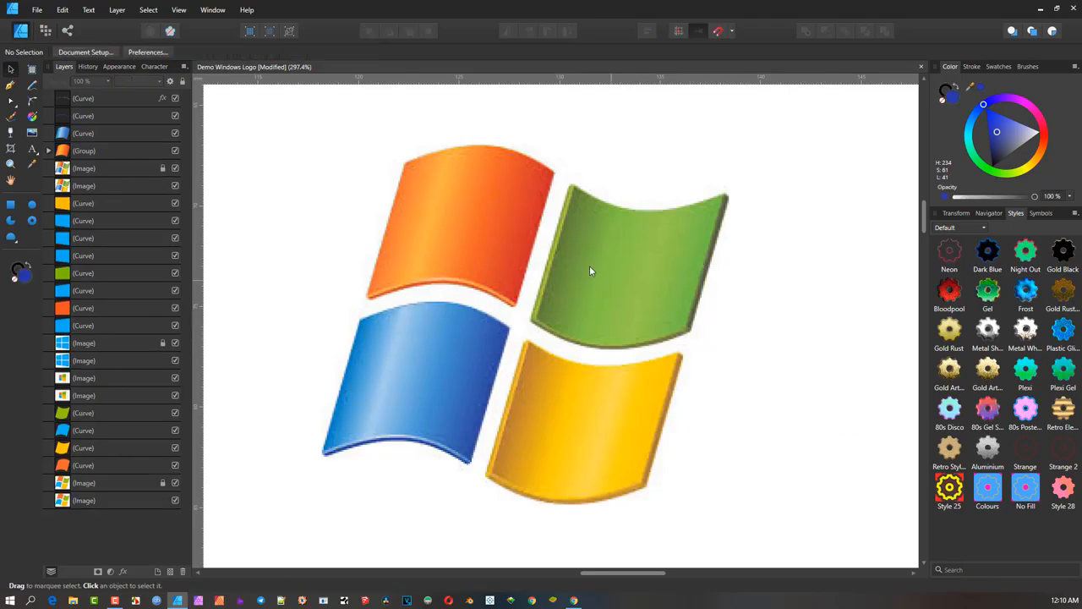
# Step: Draw a closed four-sided outline over the reference logo's green panel with the Pen tool, placing a node at each corner
pyautogui.scroll(3, 591, 256)
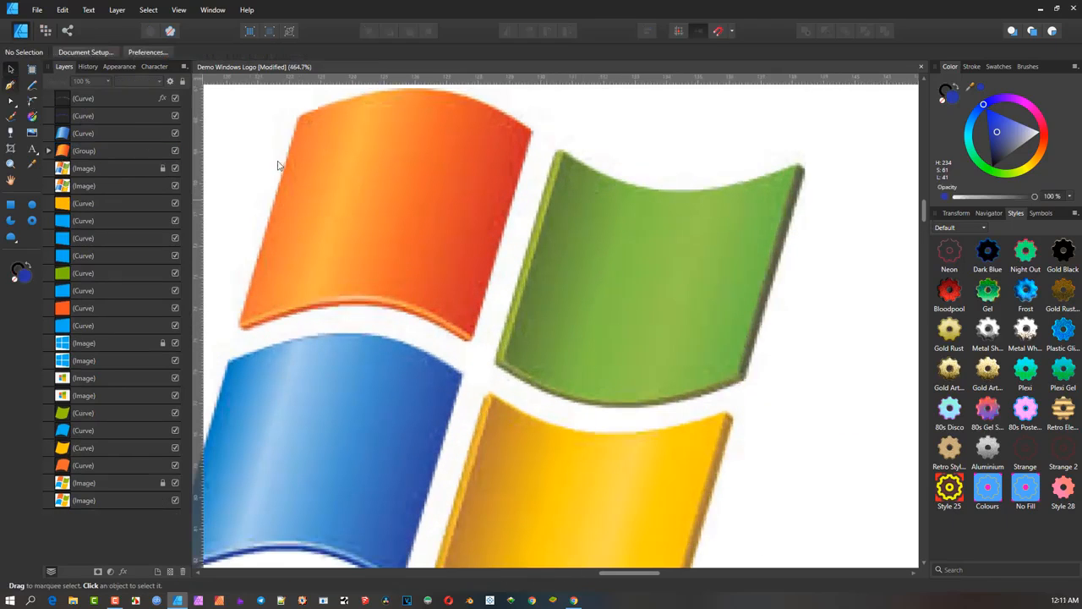
pyautogui.press('p')
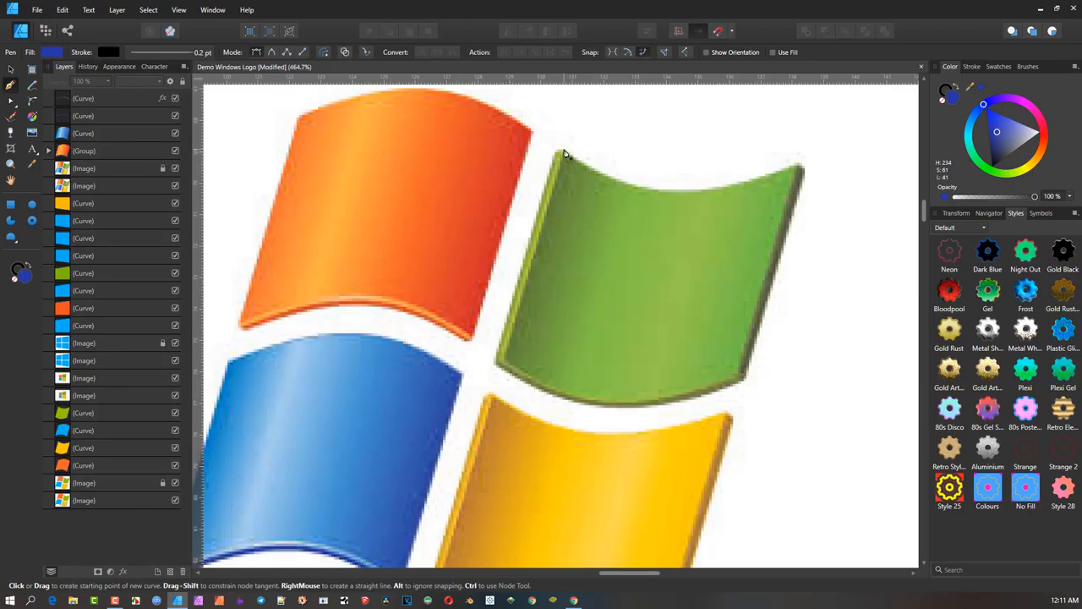
pyautogui.click(563, 149)
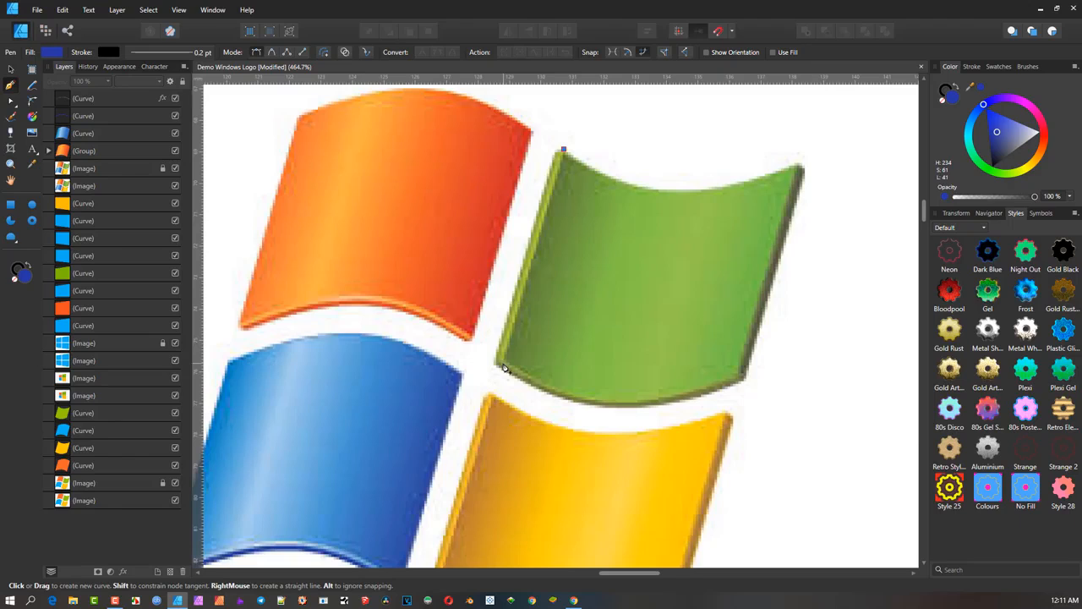
pyautogui.click(504, 364)
pyautogui.click(743, 375)
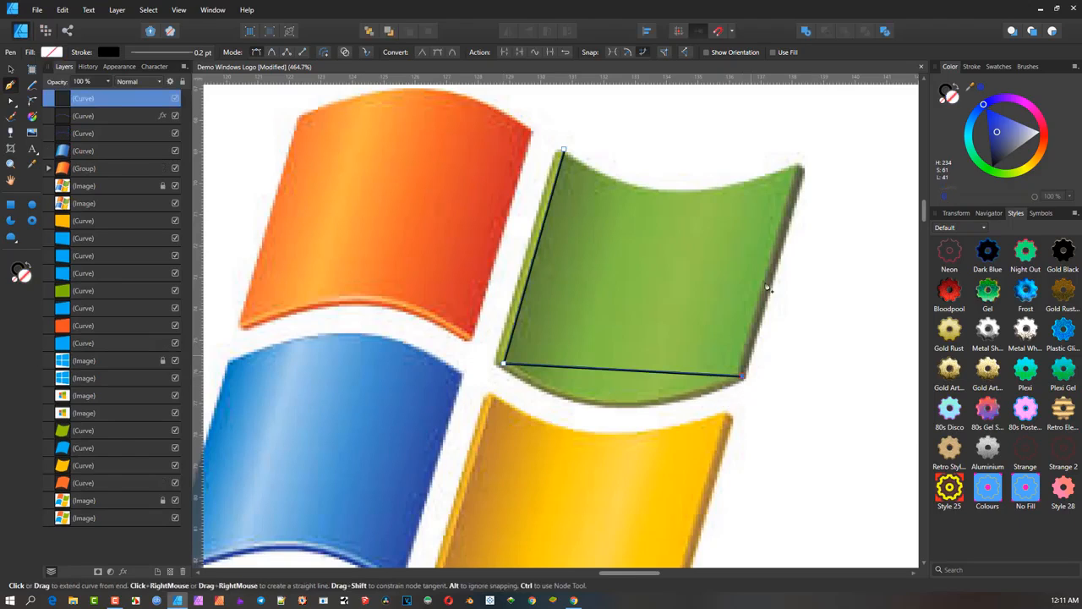
pyautogui.click(801, 164)
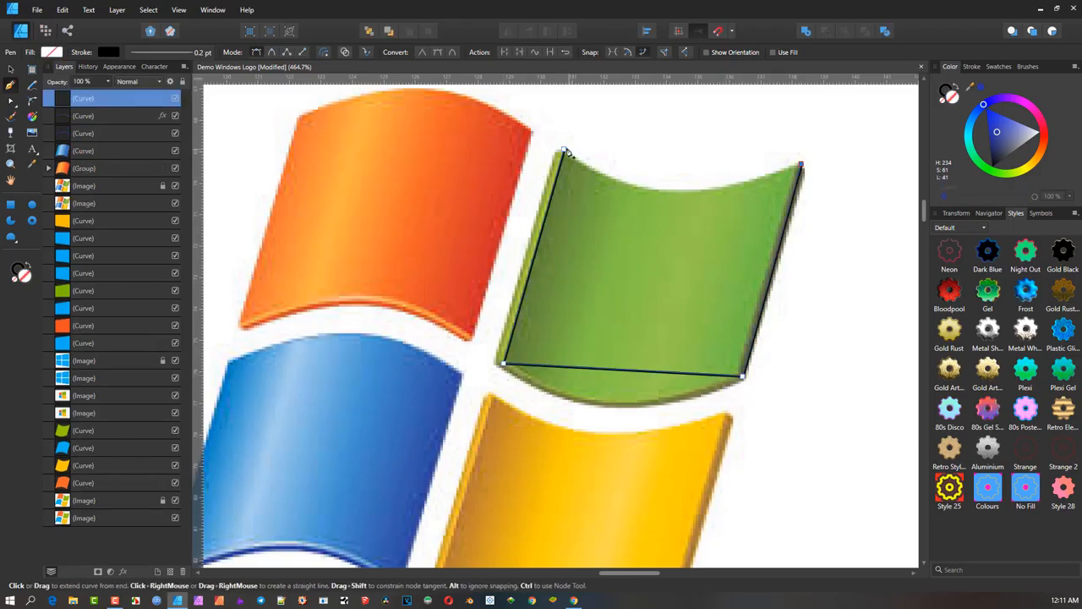
pyautogui.click(564, 151)
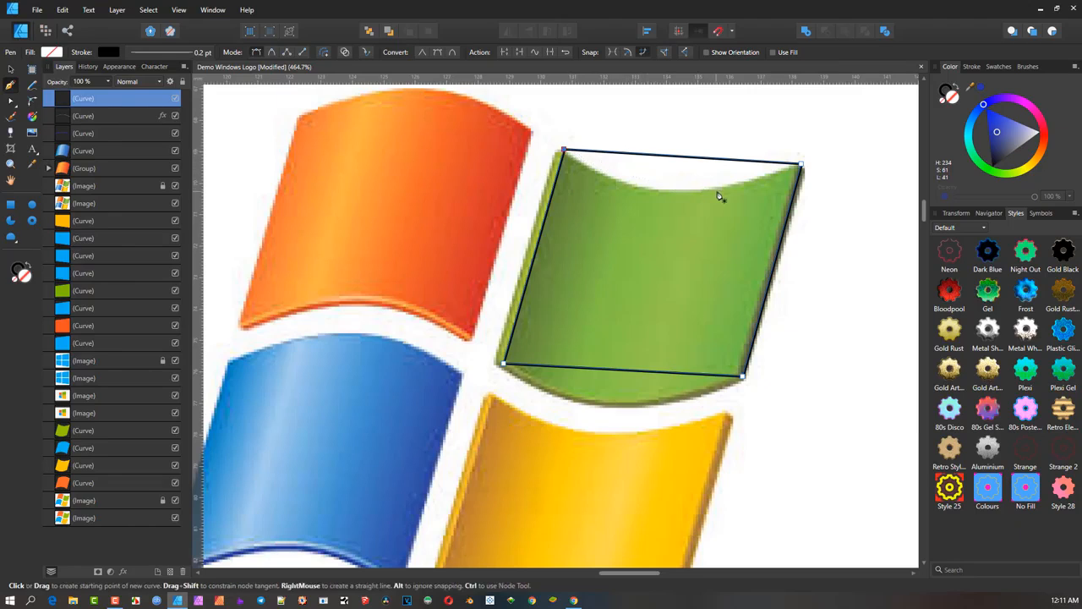
# Step: Bend the outline's upper and lower edges to follow the green panel's curves, and fine-tune its two left corner nodes
pyautogui.press('a')
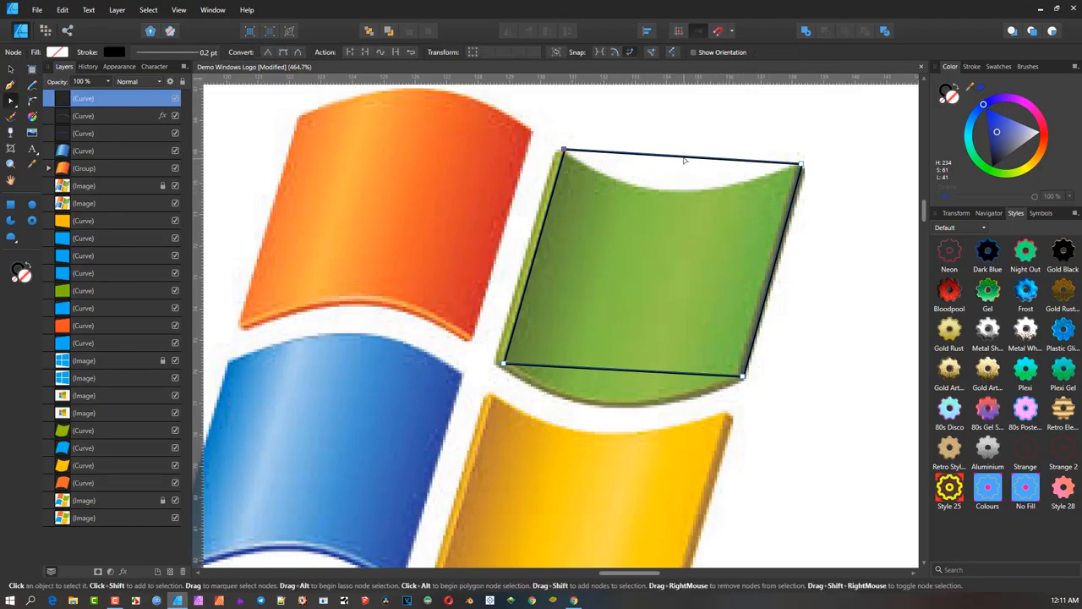
pyautogui.moveTo(685, 160); pyautogui.dragTo(668, 196)
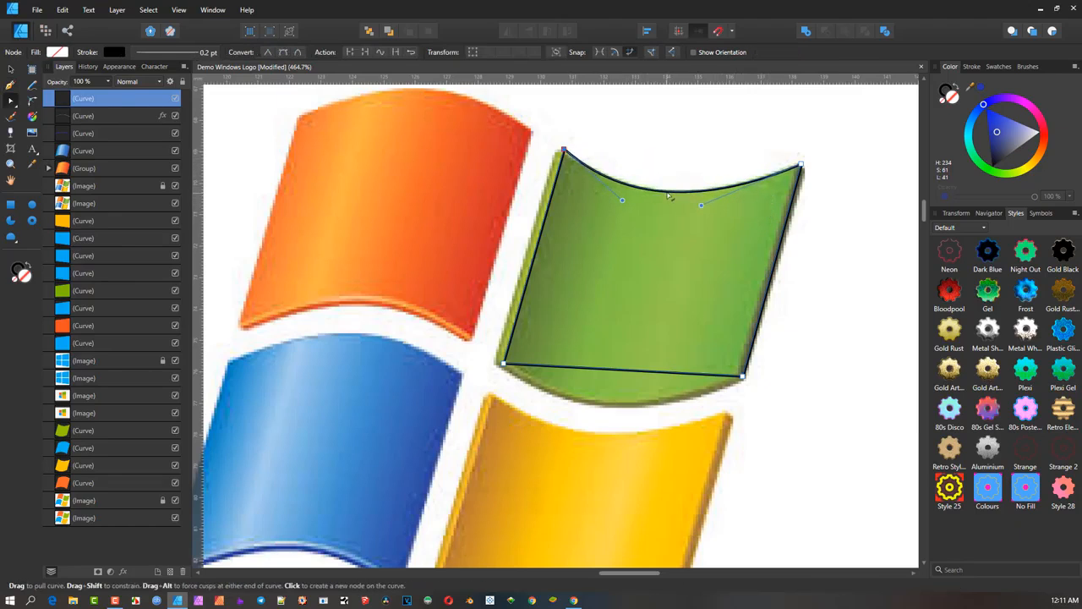
pyautogui.moveTo(608, 370); pyautogui.dragTo(605, 406)
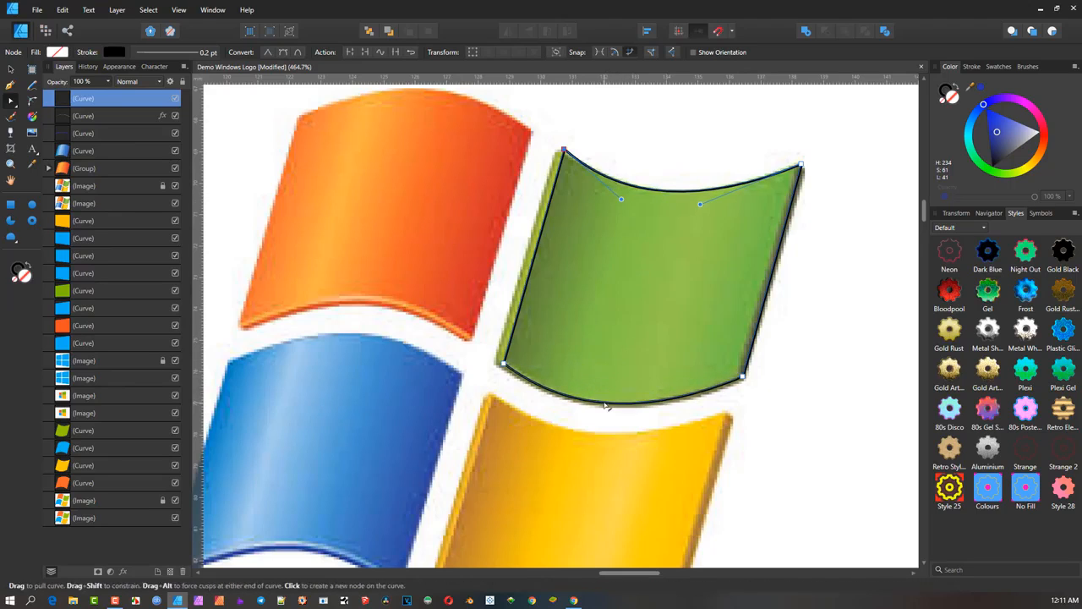
pyautogui.moveTo(579, 359); pyautogui.dragTo(644, 358)
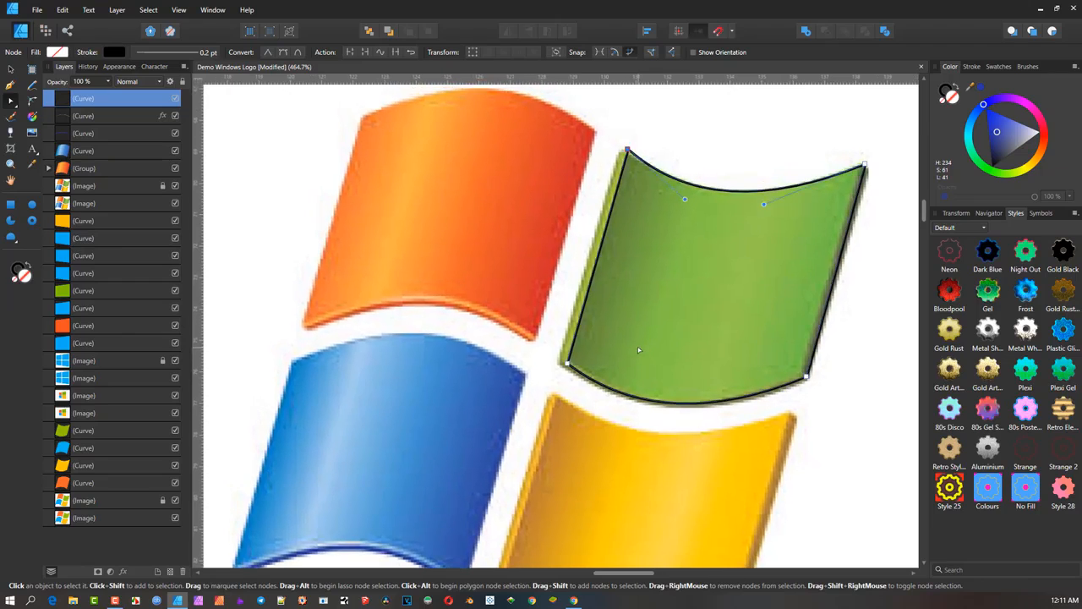
pyautogui.click(564, 364)
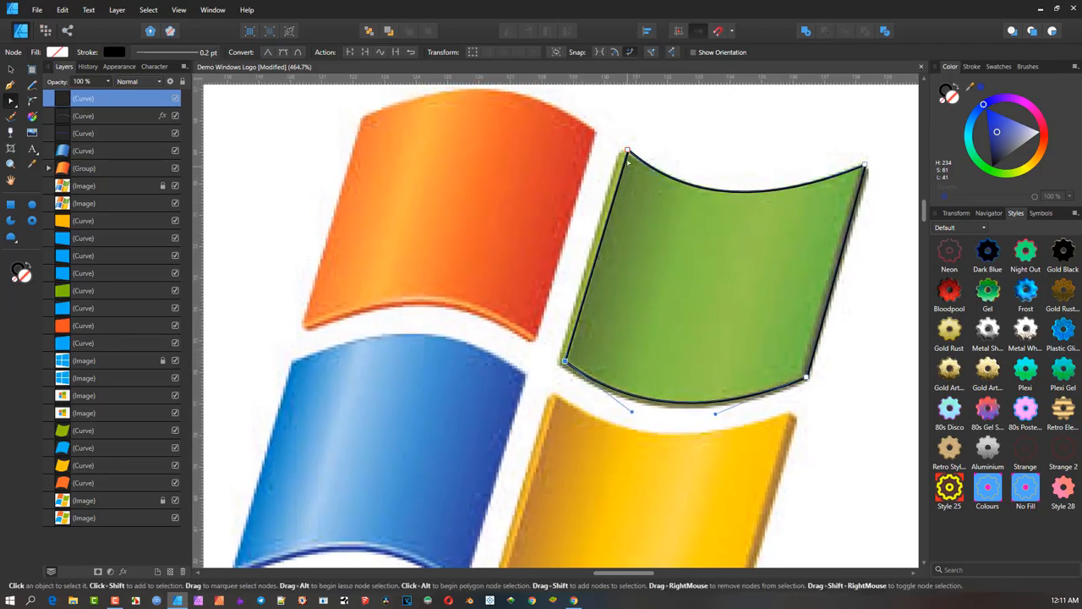
pyautogui.click(626, 152)
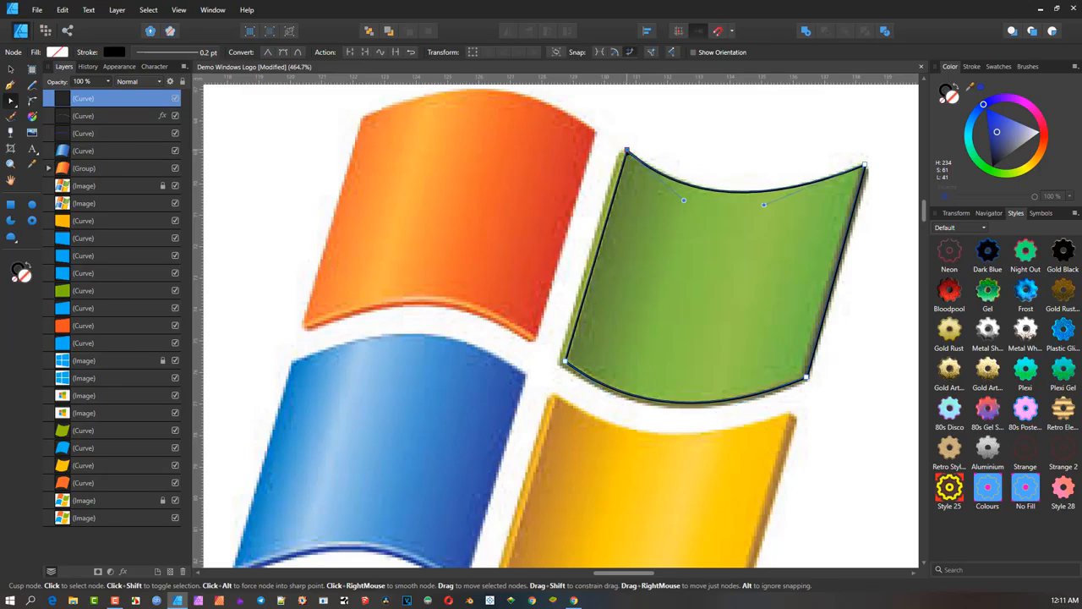
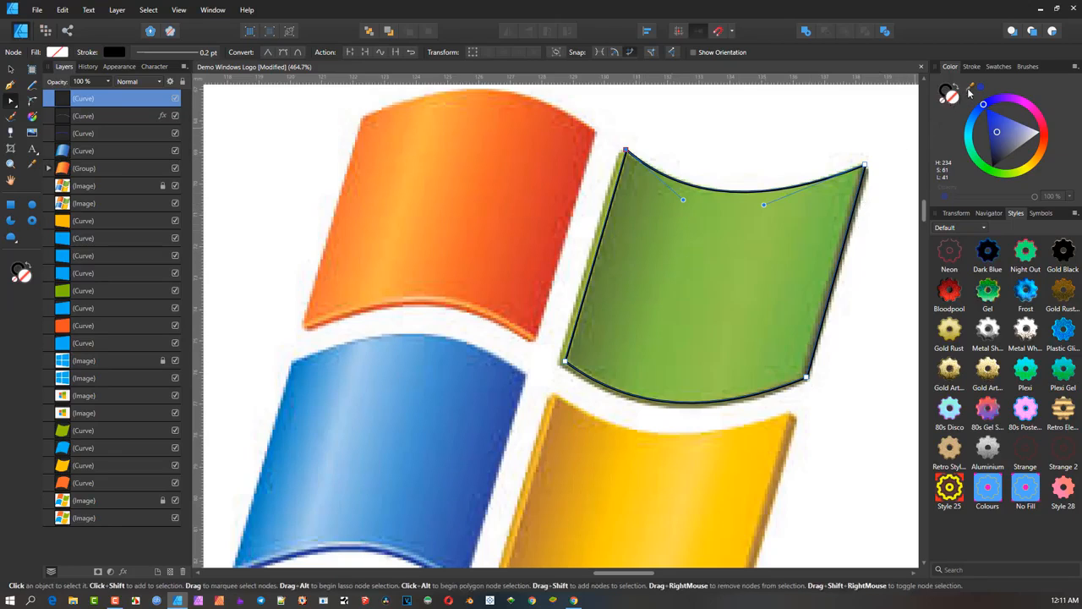
# Step: Fill the outline with green sampled from the reference panel and move the shape clear to the right of the logo
pyautogui.moveTo(970, 88); pyautogui.dragTo(703, 288)
pyautogui.click(980, 89)
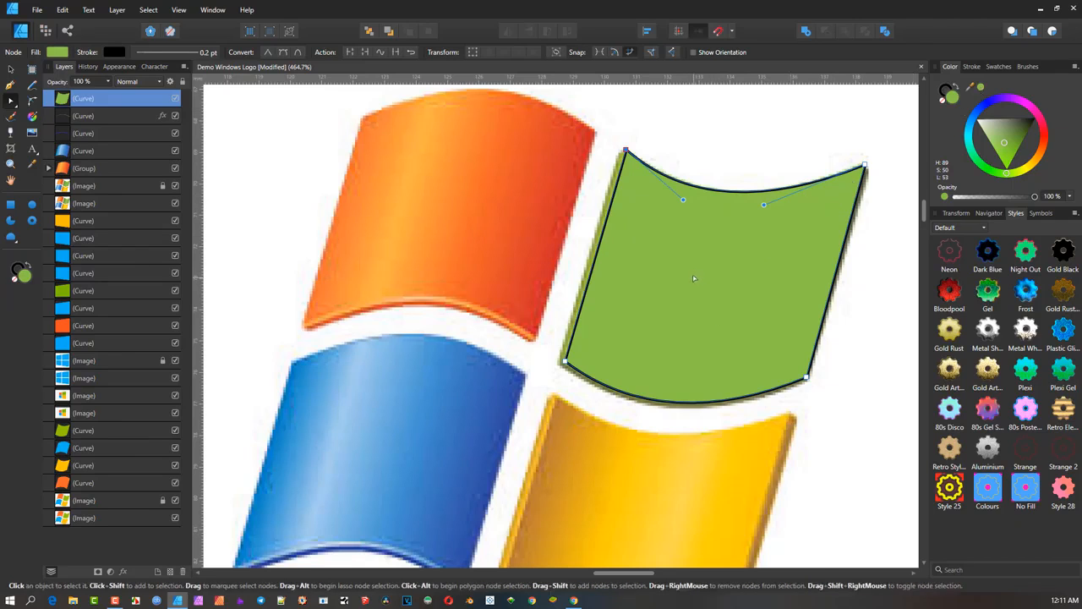
pyautogui.scroll(-5, 693, 278)
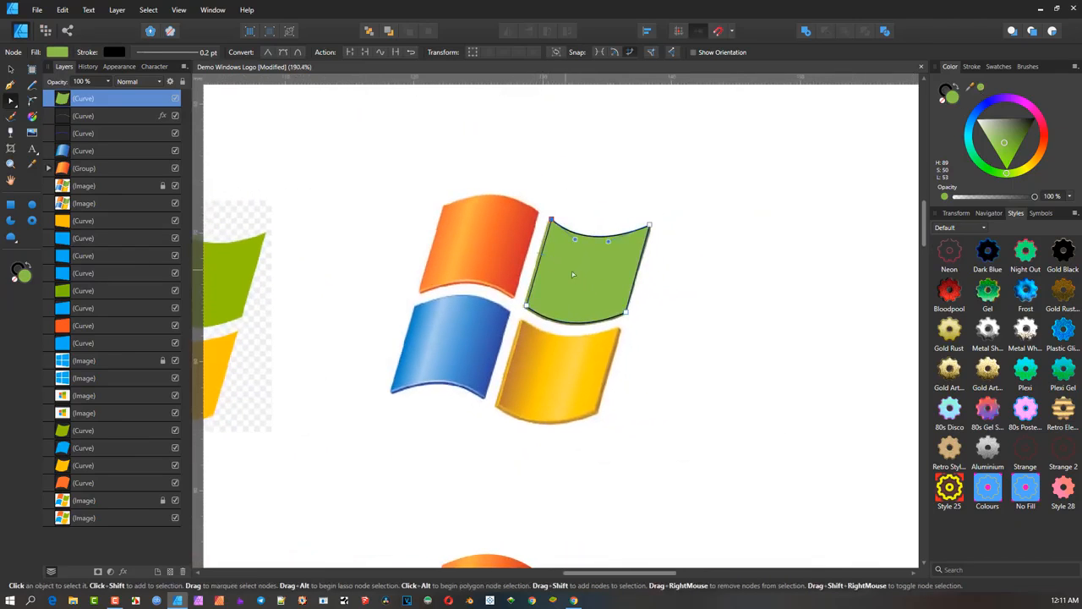
pyautogui.press('v')
pyautogui.moveTo(595, 279)
pyautogui.mouseDown()
pyautogui.moveTo(727, 279)
pyautogui.moveTo(734, 289)
pyautogui.mouseUp()
pyautogui.scroll(3, 604, 272)
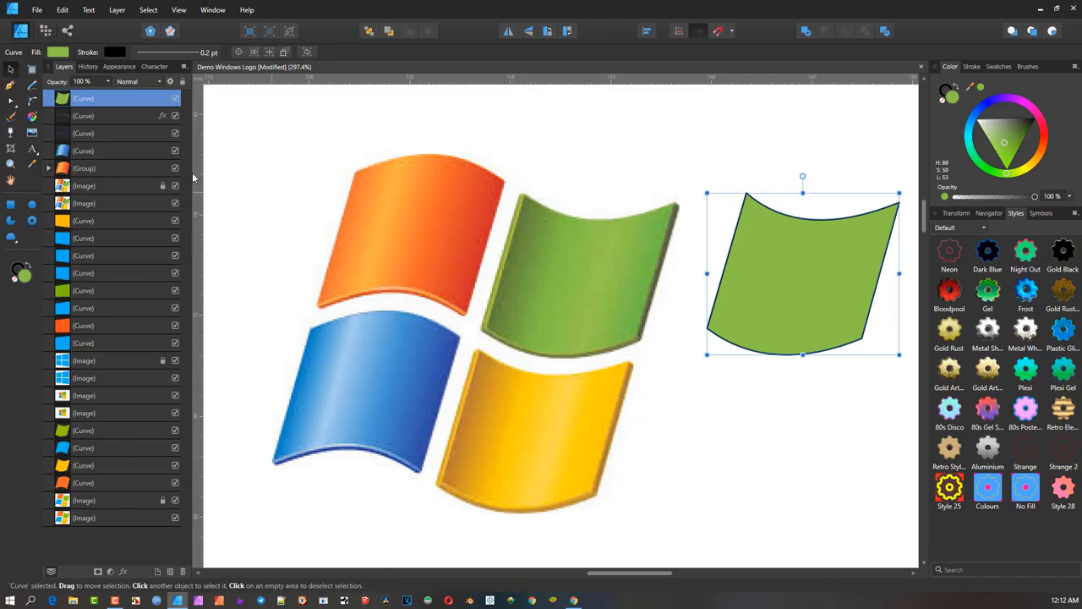
# Step: Apply a linear gradient across the green shape from its right edge to its left edge and add two intermediate stops
pyautogui.click(32, 116)
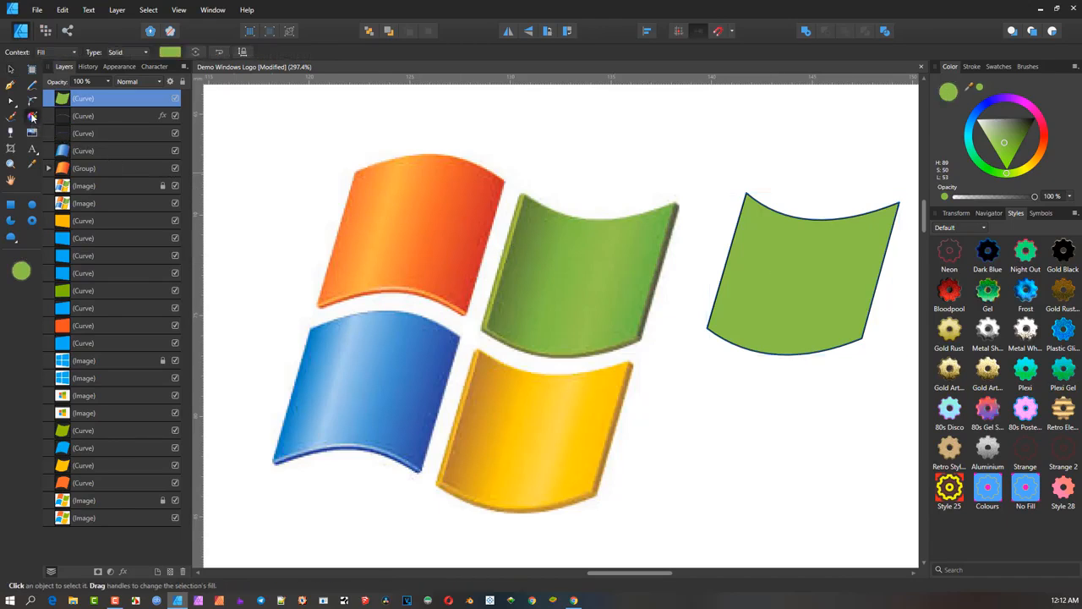
pyautogui.moveTo(871, 276); pyautogui.dragTo(737, 267)
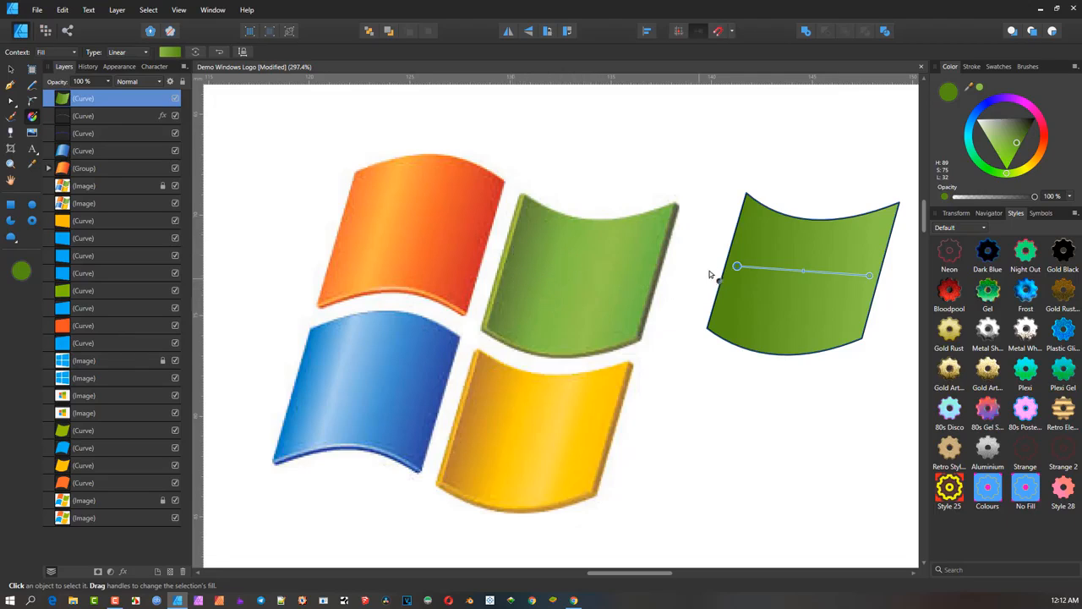
pyautogui.click(770, 270)
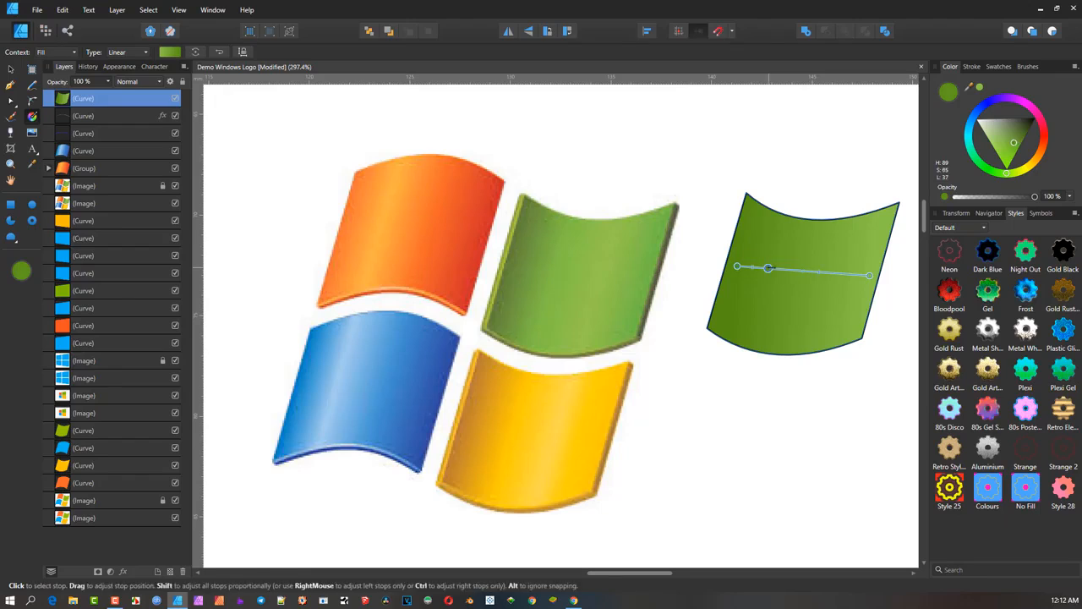
pyautogui.click(814, 271)
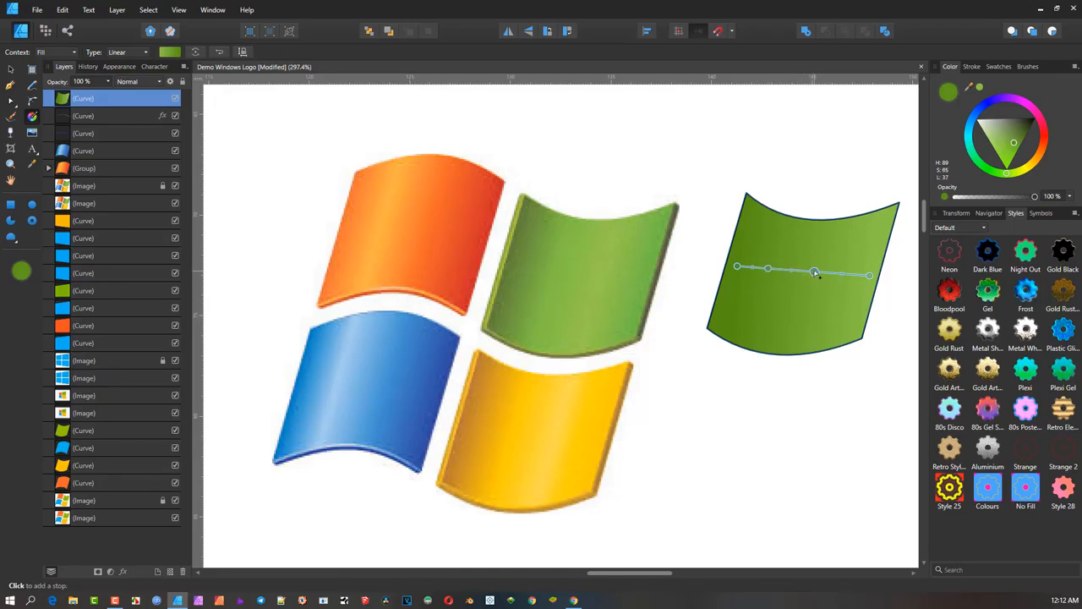
# Step: Recolour the gradient's right end stop and the stop beside it with greens sampled from matching spots on the reference panel
pyautogui.click(869, 275)
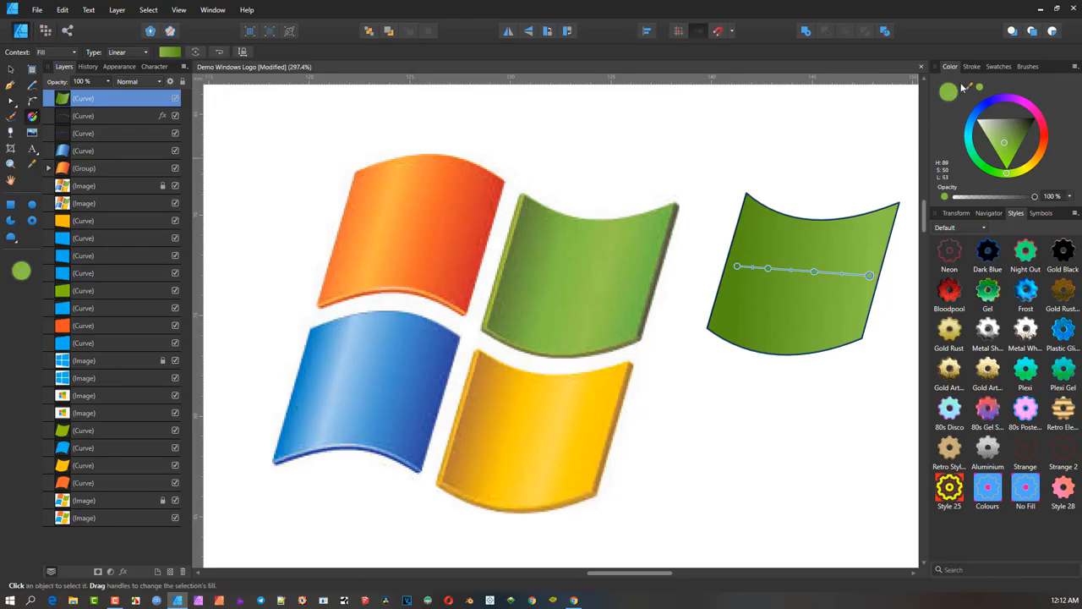
pyautogui.moveTo(979, 87); pyautogui.dragTo(640, 271)
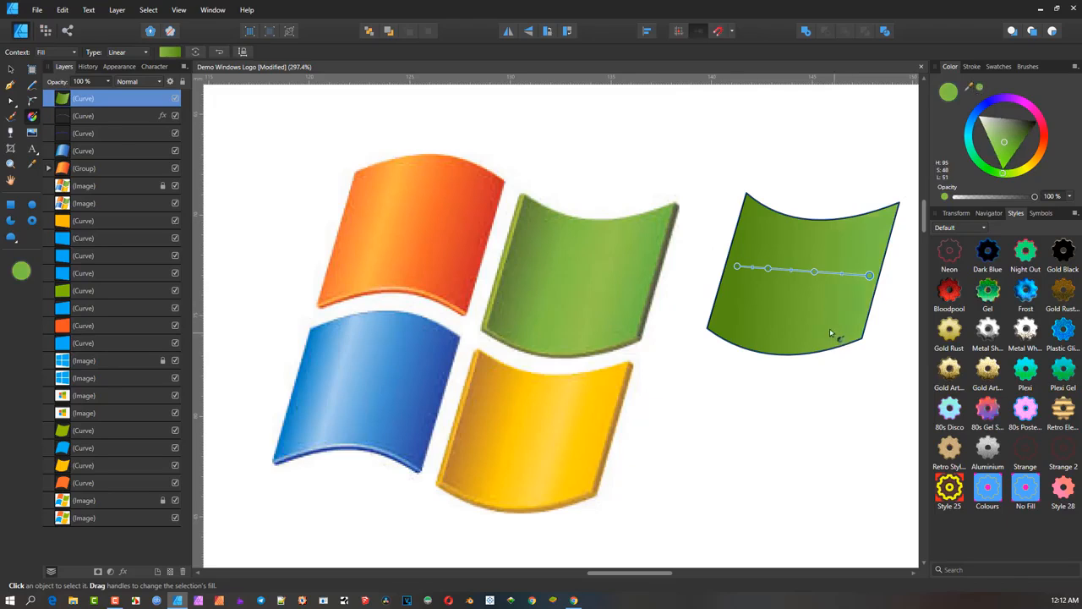
pyautogui.click(814, 271)
pyautogui.click(814, 271)
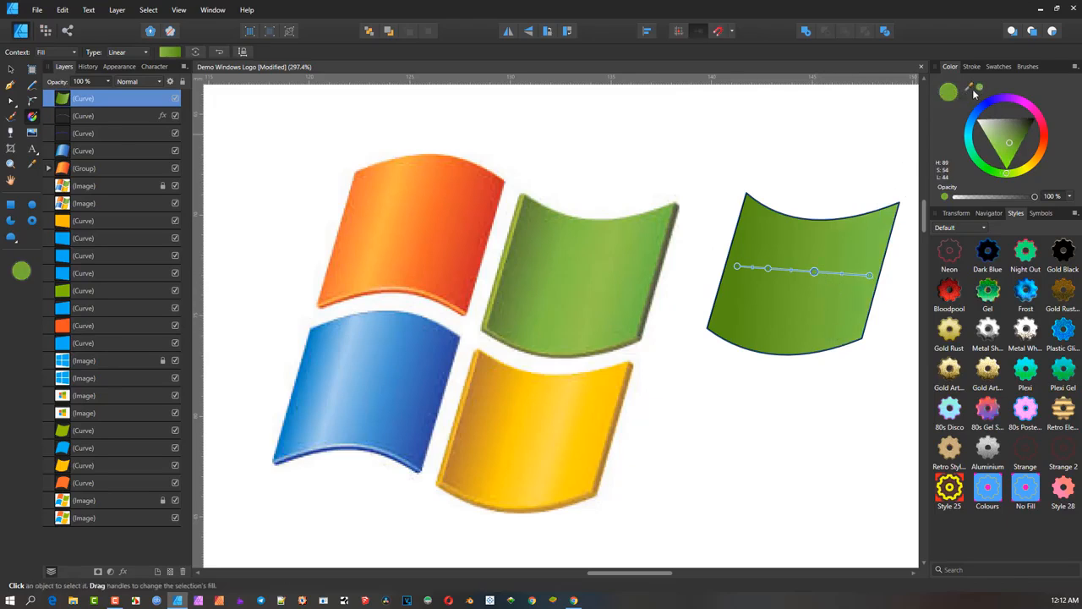
pyautogui.moveTo(972, 88); pyautogui.dragTo(585, 279)
pyautogui.click(981, 88)
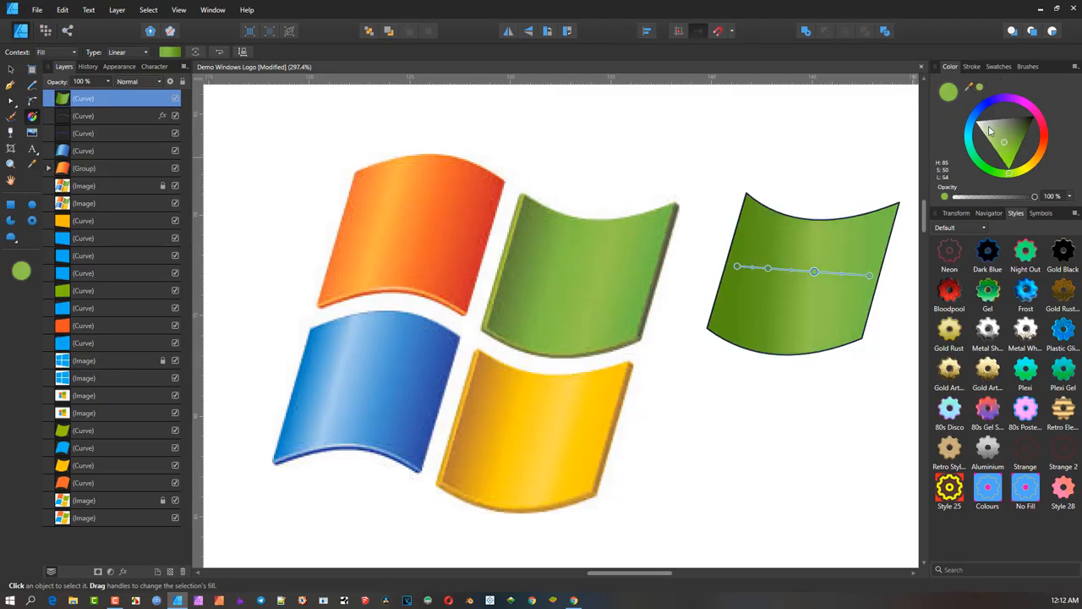
# Step: Recolour the gradient's two left stops with greens sampled from the reference panel, and tilt the gradient line down towards the right
pyautogui.click(767, 268)
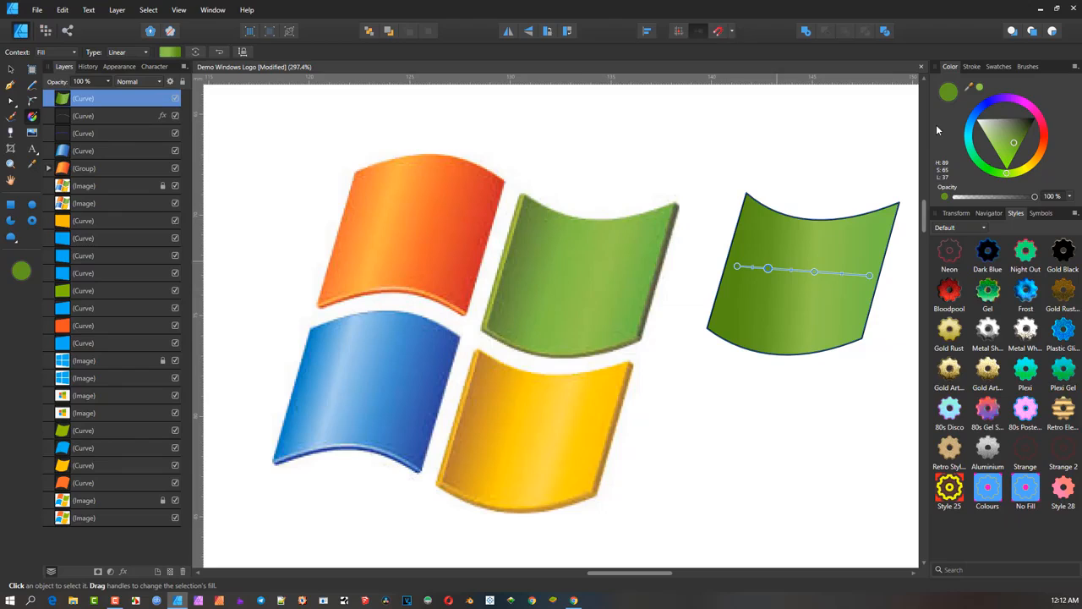
pyautogui.moveTo(969, 89); pyautogui.dragTo(547, 270)
pyautogui.click(979, 87)
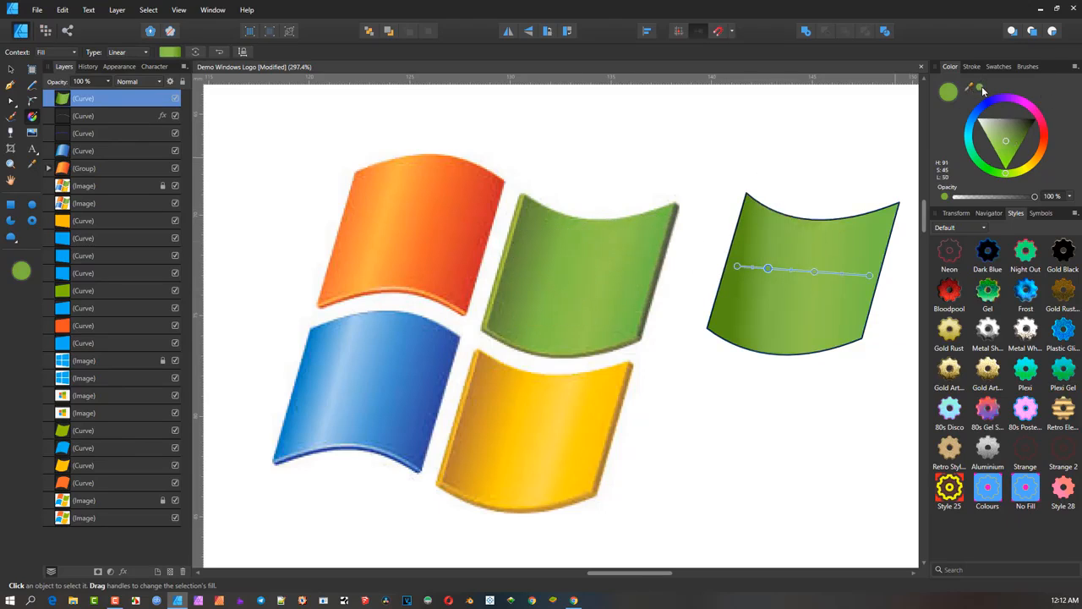
pyautogui.click(736, 266)
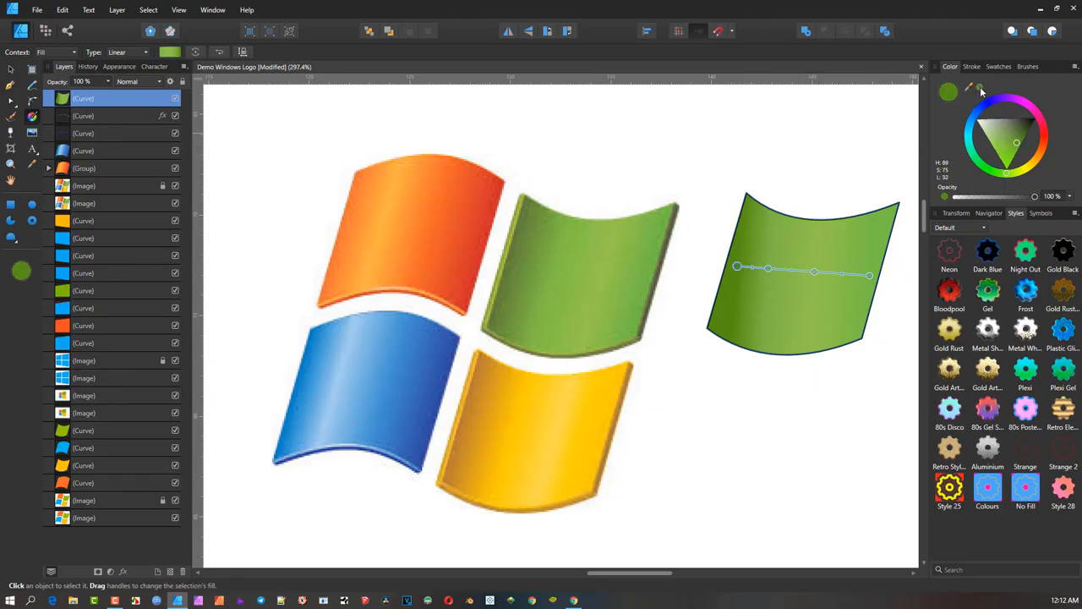
pyautogui.moveTo(970, 87); pyautogui.dragTo(521, 252)
pyautogui.click(979, 87)
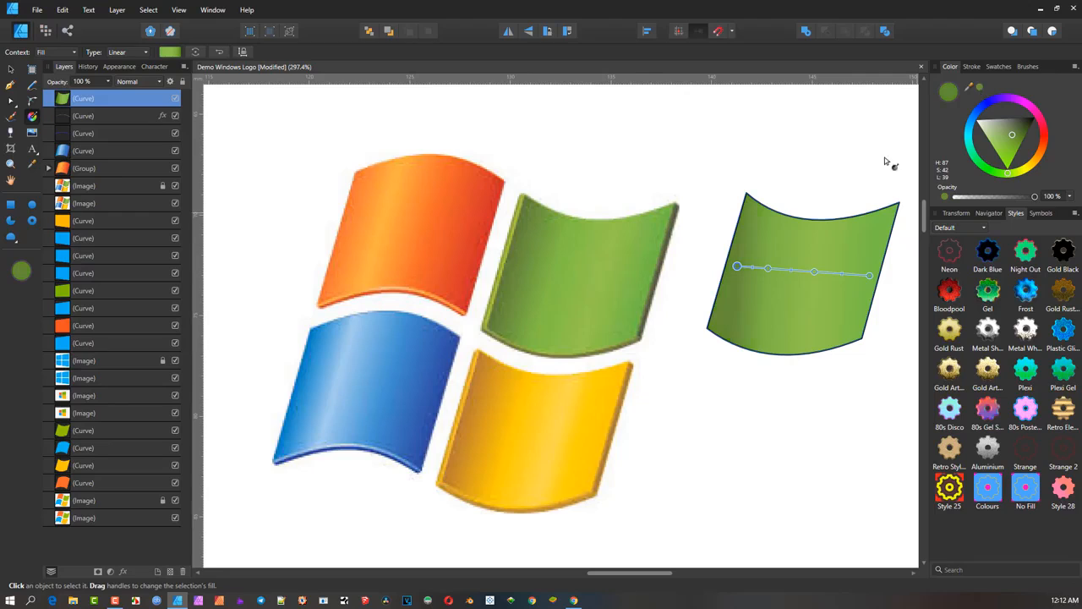
pyautogui.moveTo(869, 275); pyautogui.dragTo(863, 295)
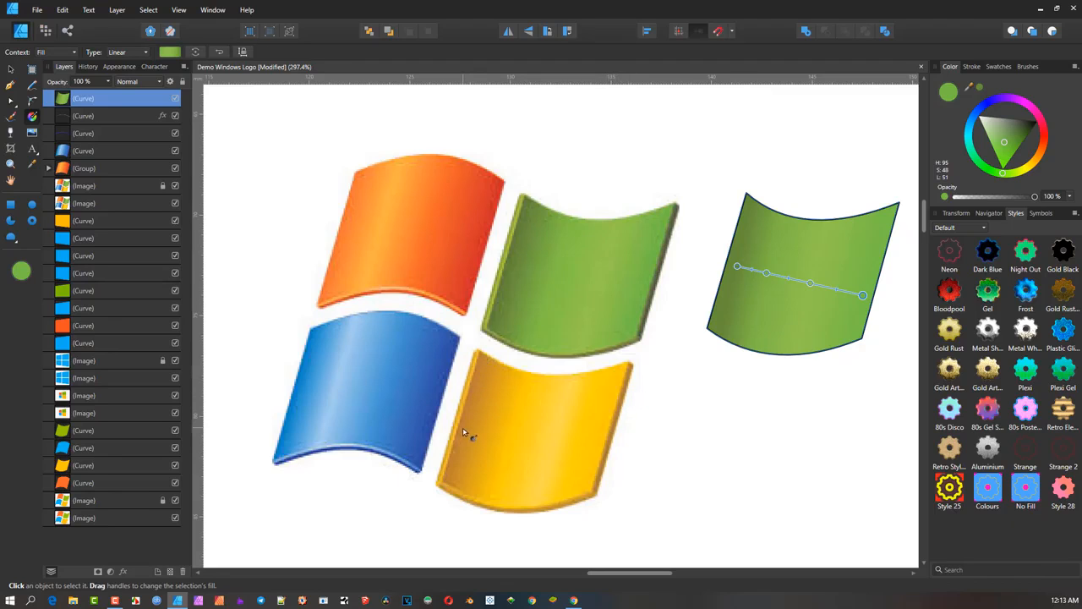
# Step: Duplicate the green gradient shape to its right and remove the copy's fill, leaving only the outline
pyautogui.moveTo(744, 315); pyautogui.dragTo(662, 359)
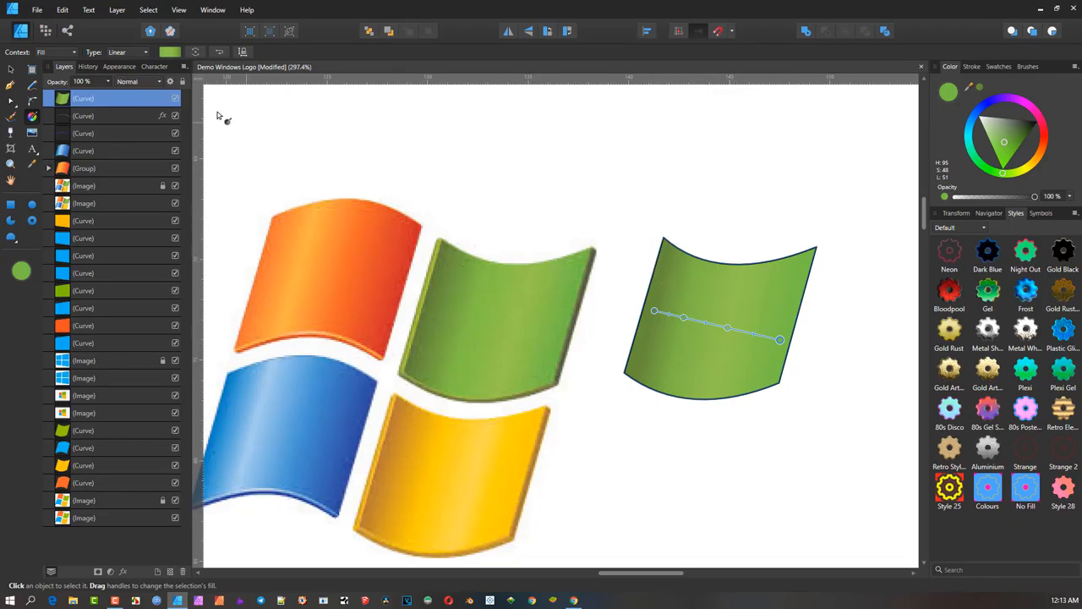
pyautogui.click(10, 69)
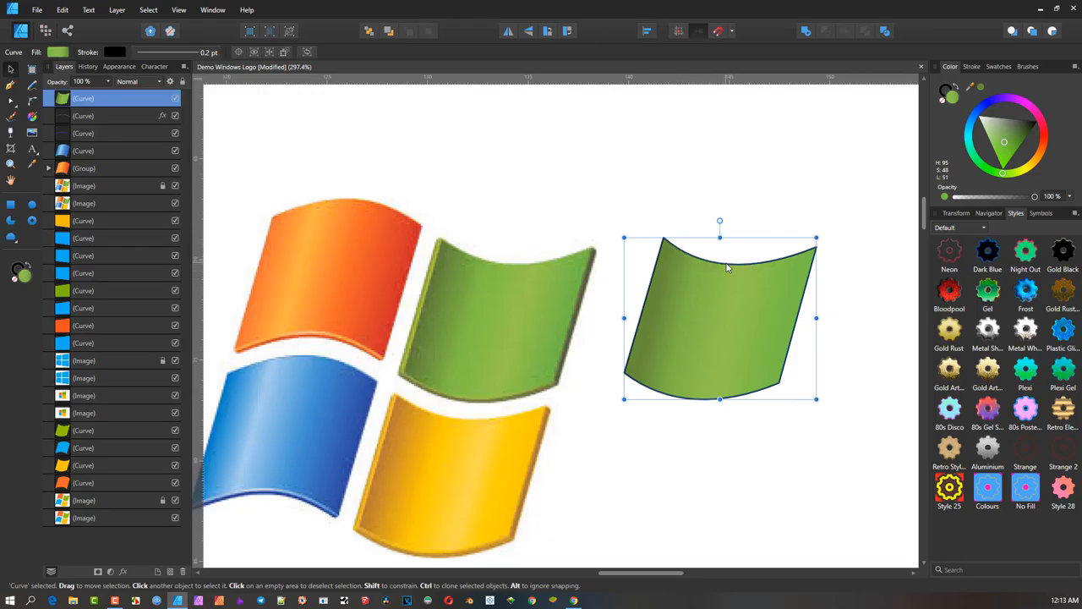
pyautogui.moveTo(713, 267)
pyautogui.mouseDown()
pyautogui.moveTo(536, 250)
pyautogui.moveTo(714, 250)
pyautogui.moveTo(726, 263)
pyautogui.mouseUp()
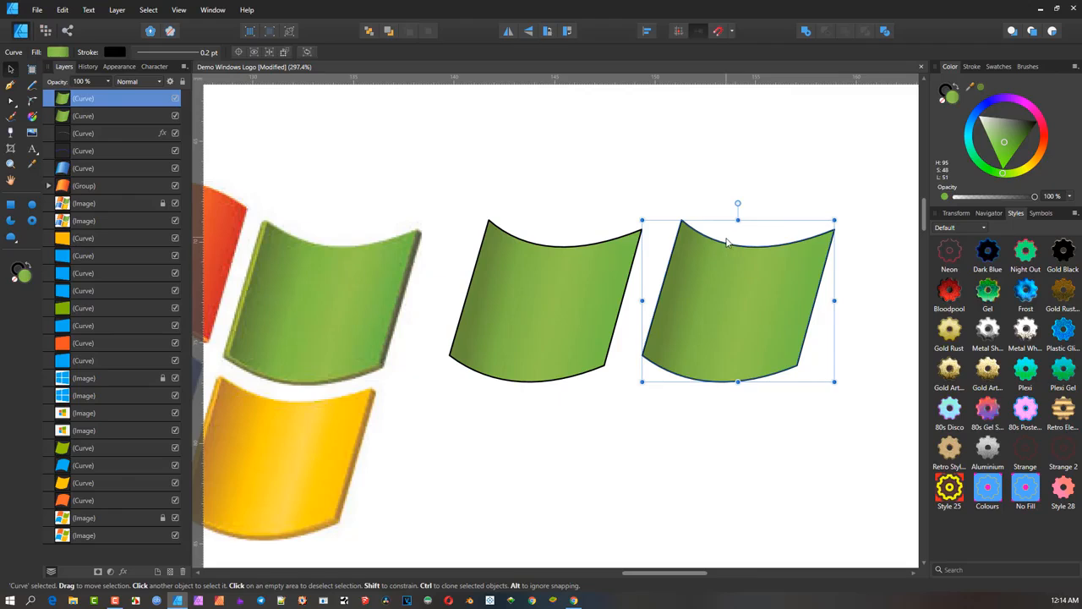
pyautogui.click(943, 101)
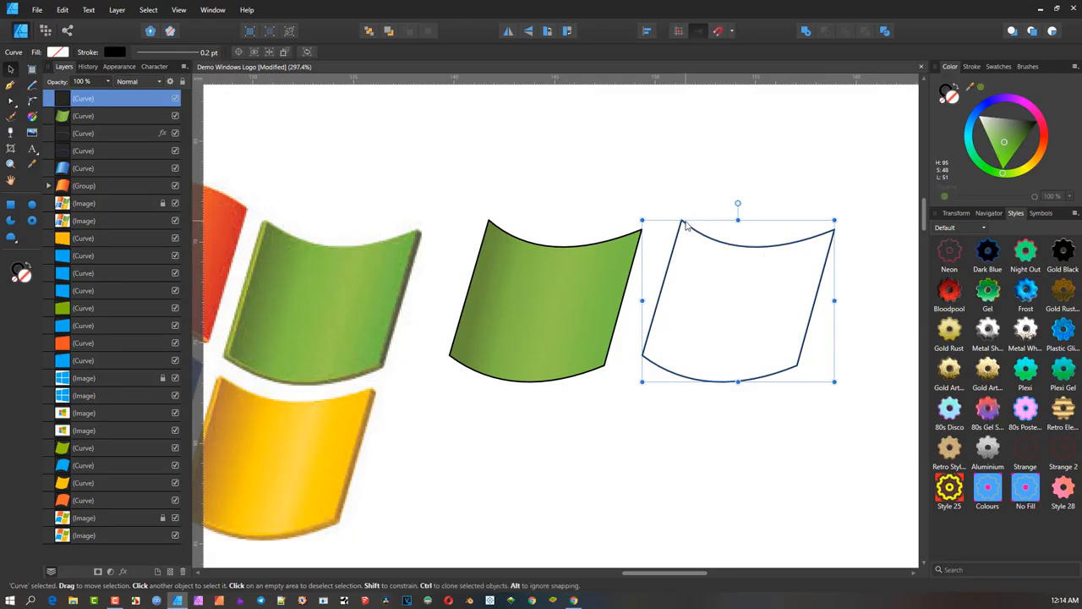
# Step: Add a node at the middle of the outline copy's top edge, break the curve there and pull the ends apart
pyautogui.press('a')
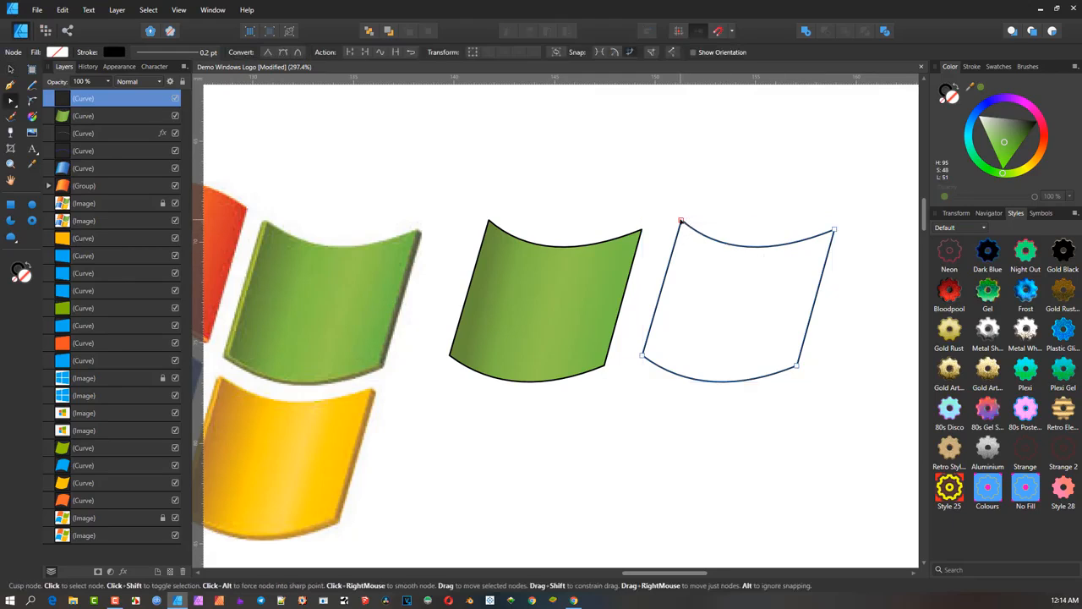
pyautogui.click(681, 221)
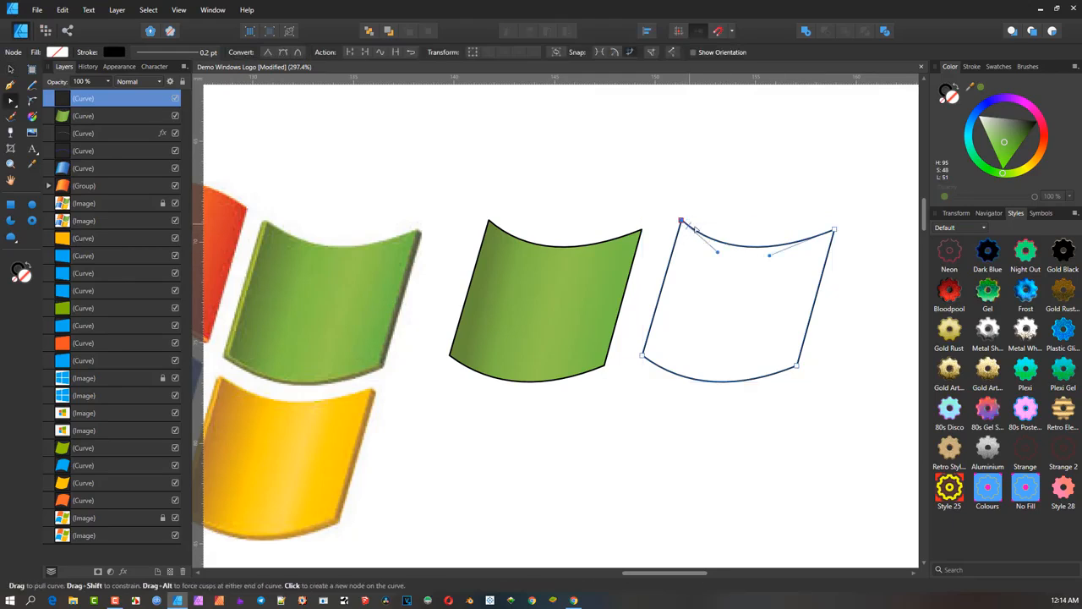
pyautogui.click(745, 247)
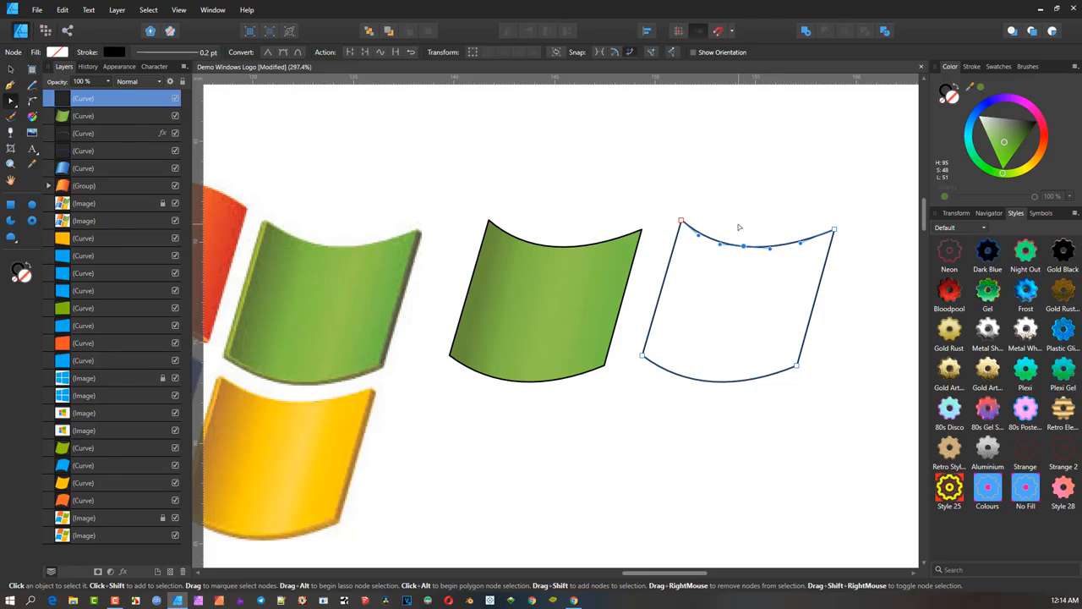
pyautogui.moveTo(739, 226); pyautogui.dragTo(752, 253)
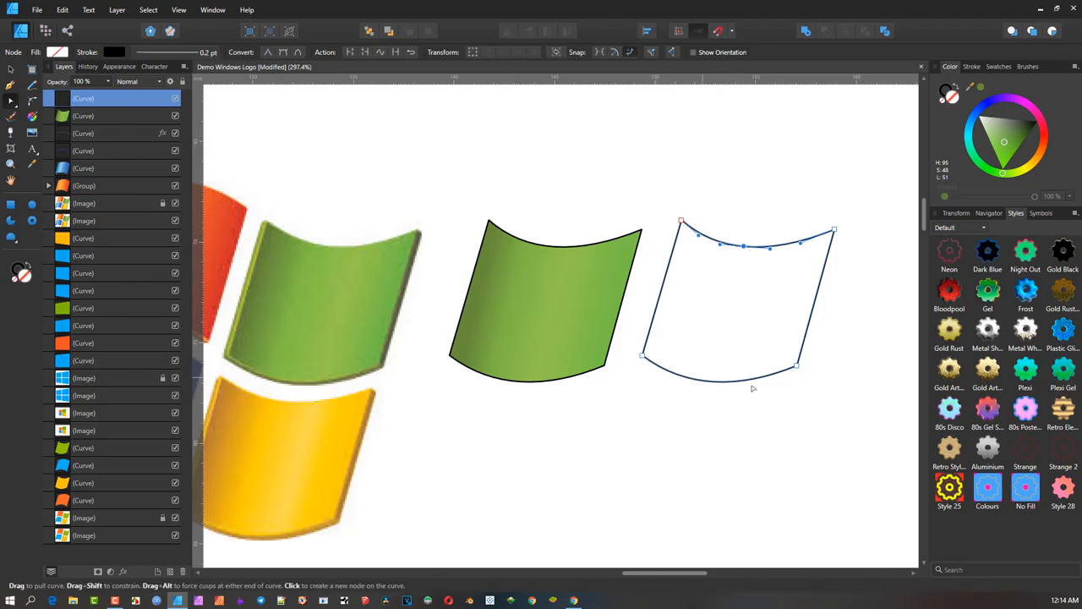
pyautogui.moveTo(732, 229); pyautogui.dragTo(768, 272)
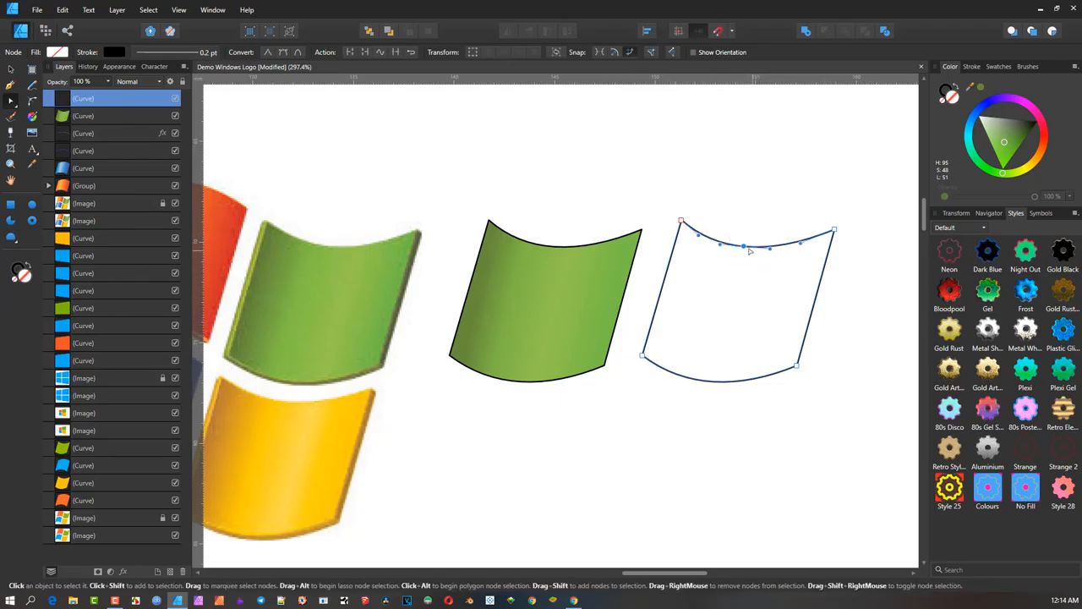
pyautogui.click(351, 52)
pyautogui.moveTo(744, 246)
pyautogui.mouseDown()
pyautogui.moveTo(763, 268)
pyautogui.moveTo(732, 254)
pyautogui.mouseUp()
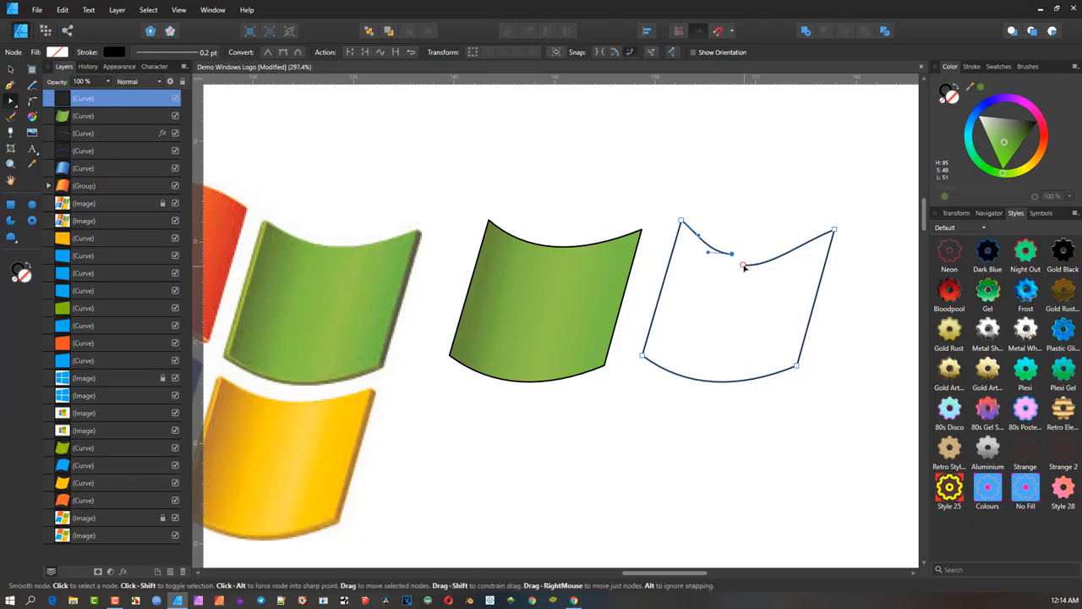
# Step: Delete the two loose end nodes so the outline copy loses its whole top edge
pyautogui.click(744, 266)
pyautogui.press('Delete')
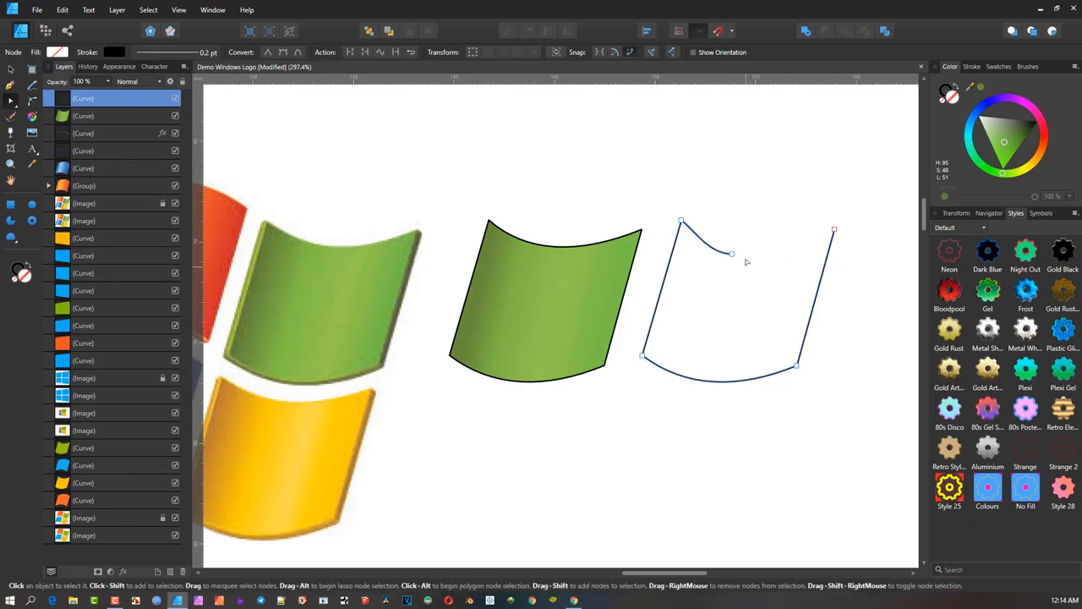
pyautogui.click(732, 254)
pyautogui.press('Delete')
# Step: Break the open outline at its bottom-left and bottom-right corners into separate left, bottom and right curves
pyautogui.click(642, 357)
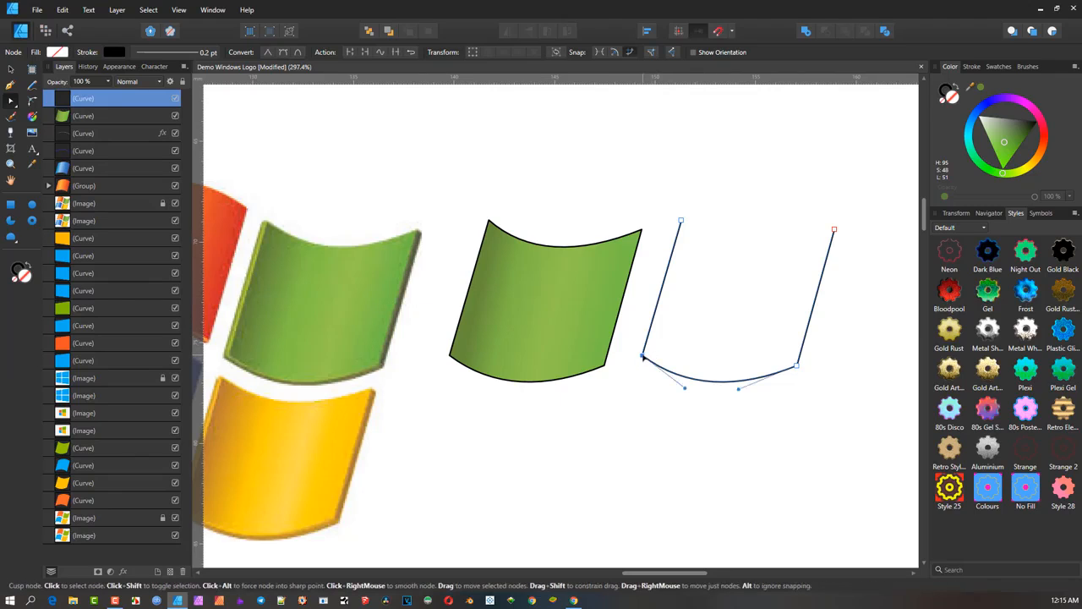
pyautogui.click(352, 53)
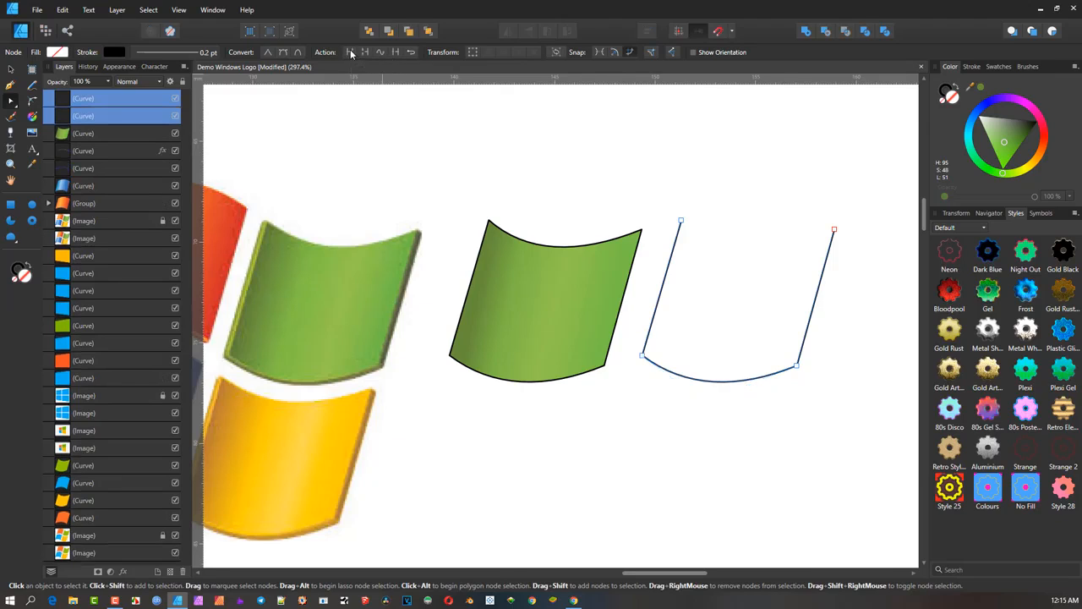
pyautogui.moveTo(781, 354); pyautogui.dragTo(866, 426)
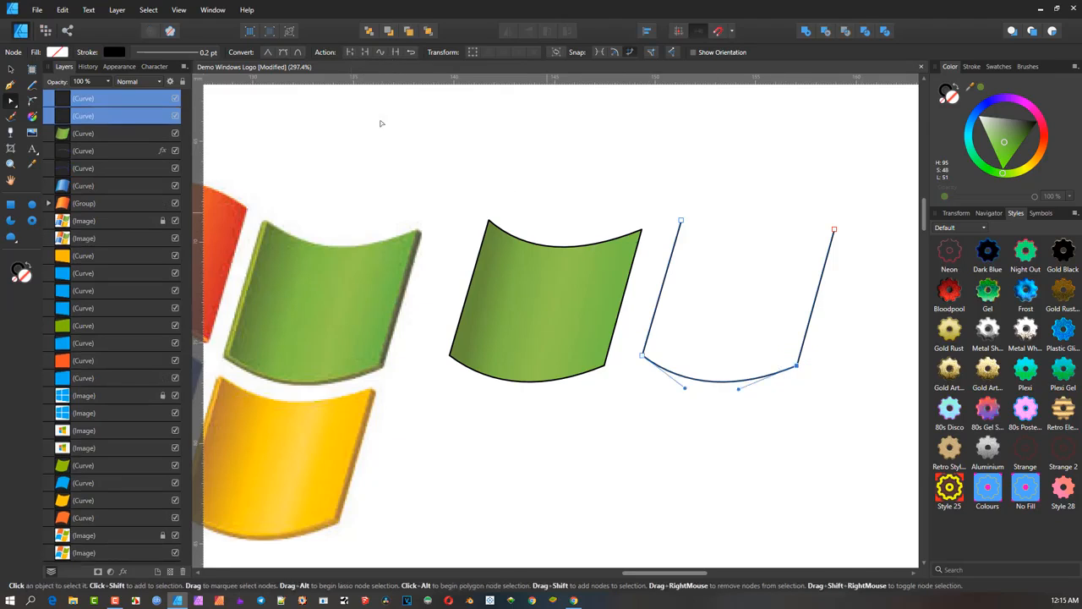
pyautogui.click(349, 52)
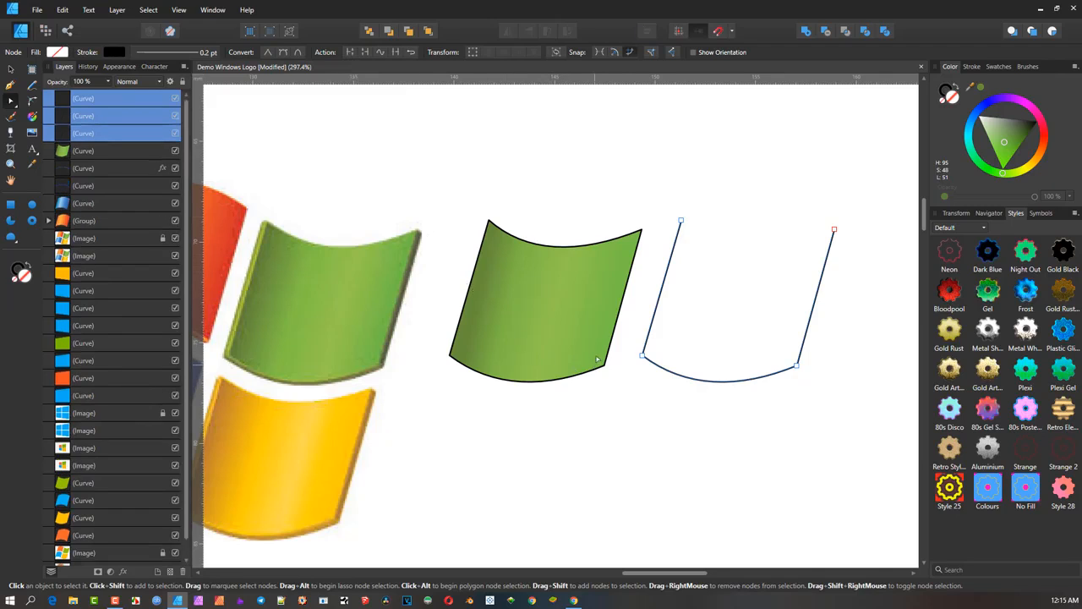
pyautogui.moveTo(621, 349); pyautogui.dragTo(796, 385)
pyautogui.hotkey('ctrl', 'z')
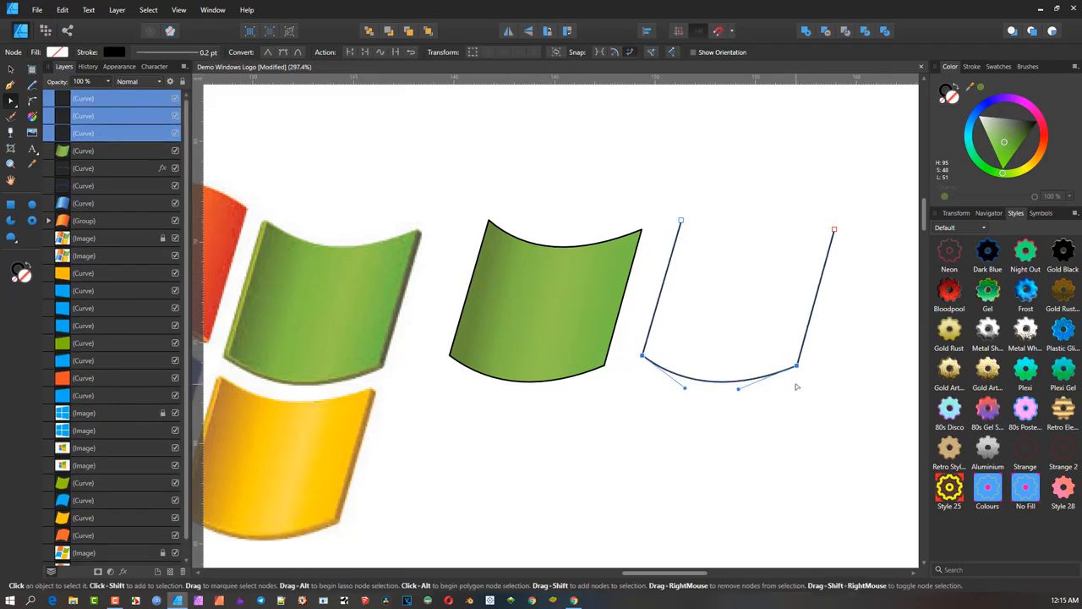
pyautogui.click(681, 221)
pyautogui.click(700, 271)
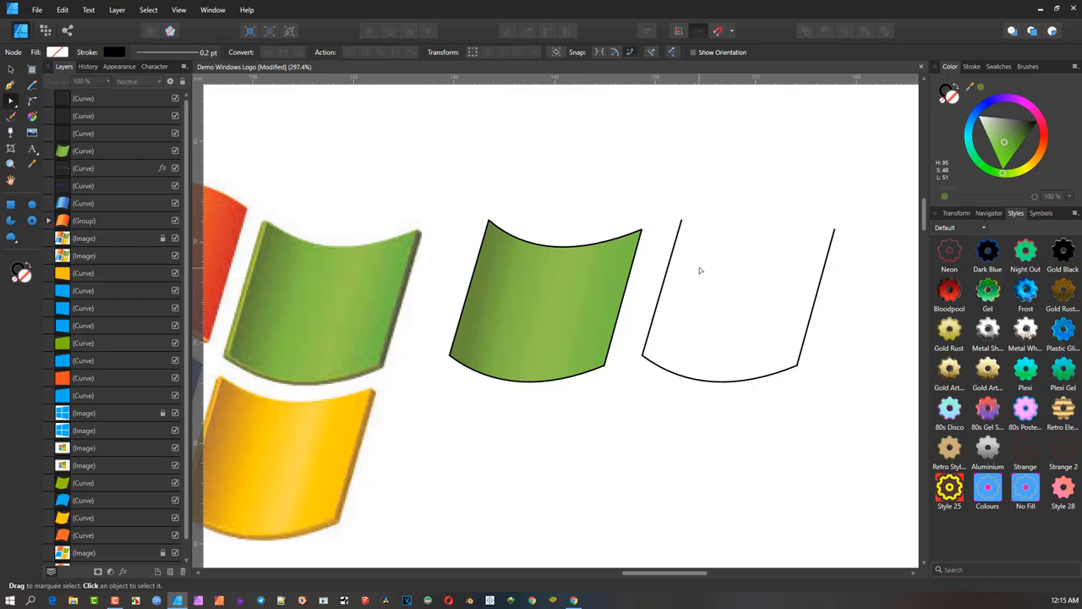
# Step: Move the separated left line just outside the green gradient shape's left edge
pyautogui.click(681, 224)
pyautogui.click(682, 221)
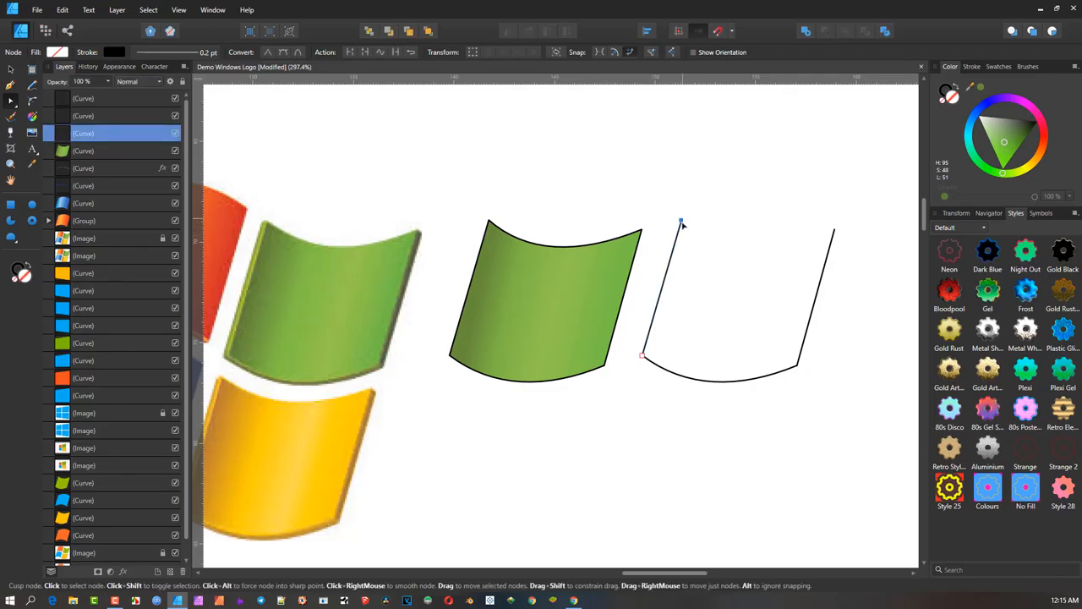
pyautogui.keyDown('shift'); pyautogui.click(644, 356); pyautogui.keyUp('shift')
pyautogui.moveTo(643, 355); pyautogui.dragTo(441, 354)
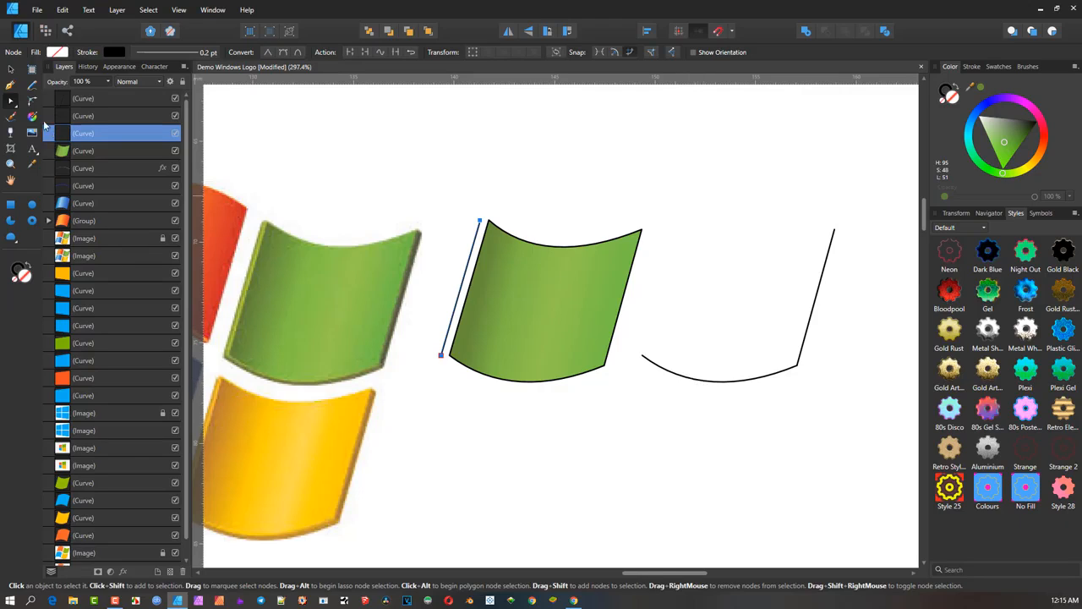
# Step: Move the separated bottom curve just below the green gradient shape and the right line just outside its right edge
pyautogui.click(11, 68)
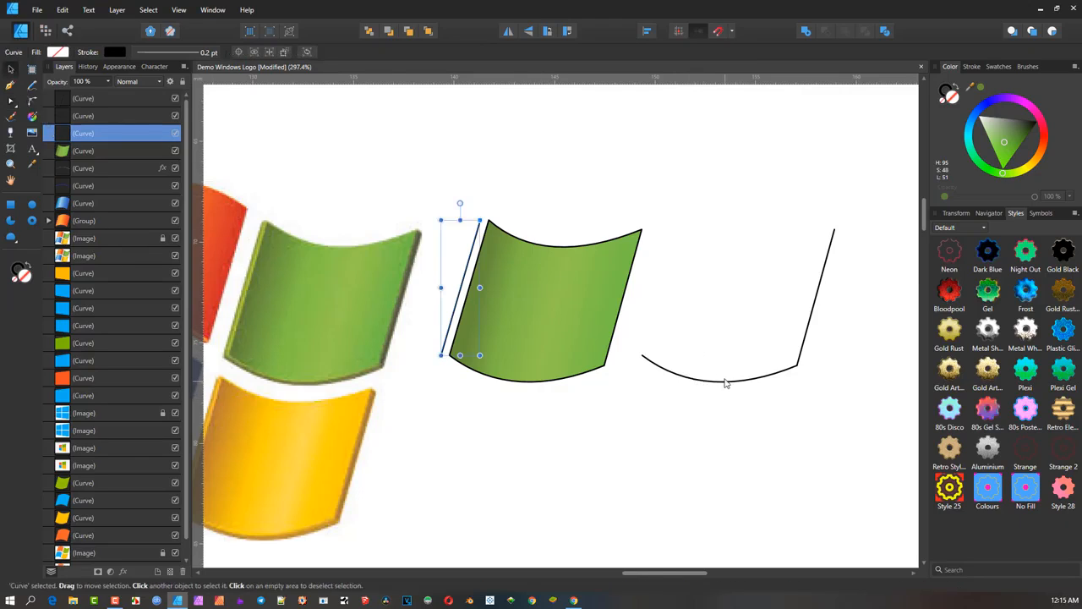
pyautogui.click(724, 385)
pyautogui.click(725, 379)
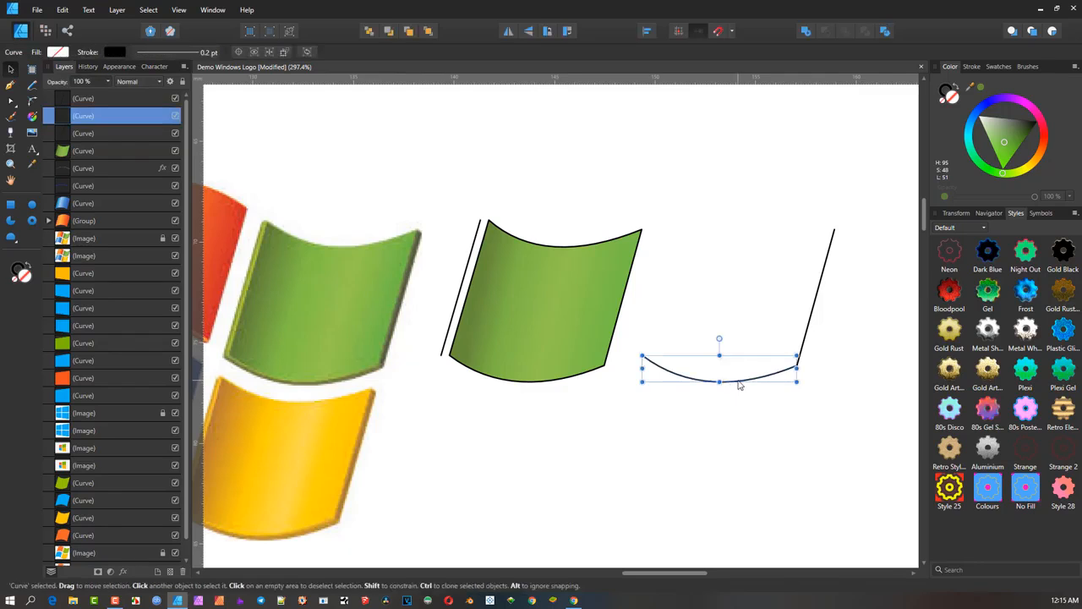
pyautogui.moveTo(737, 385); pyautogui.dragTo(543, 393)
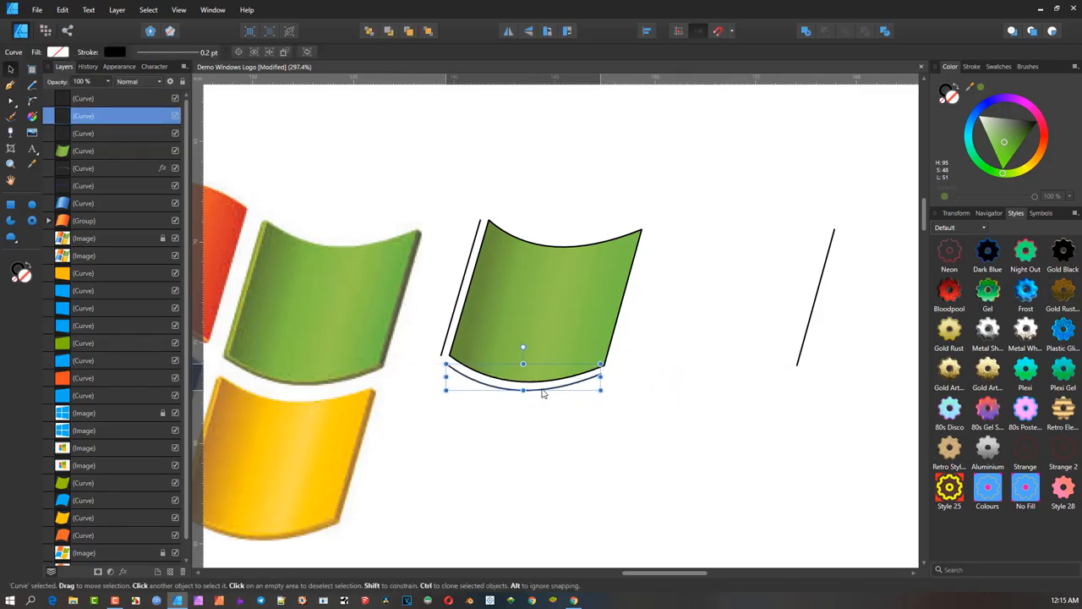
pyautogui.click(817, 307)
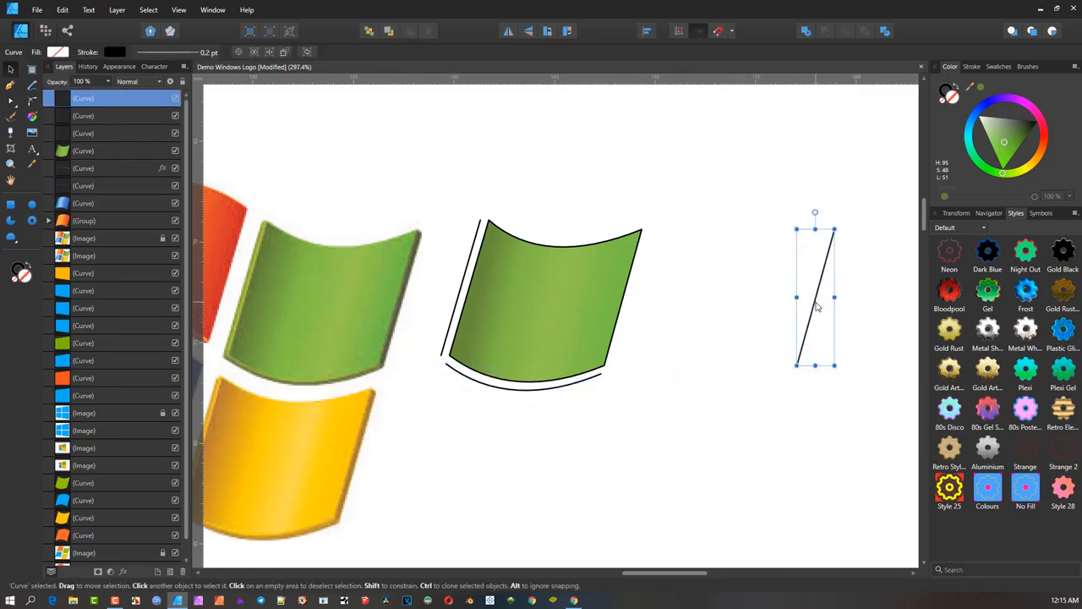
pyautogui.moveTo(817, 307); pyautogui.dragTo(635, 328)
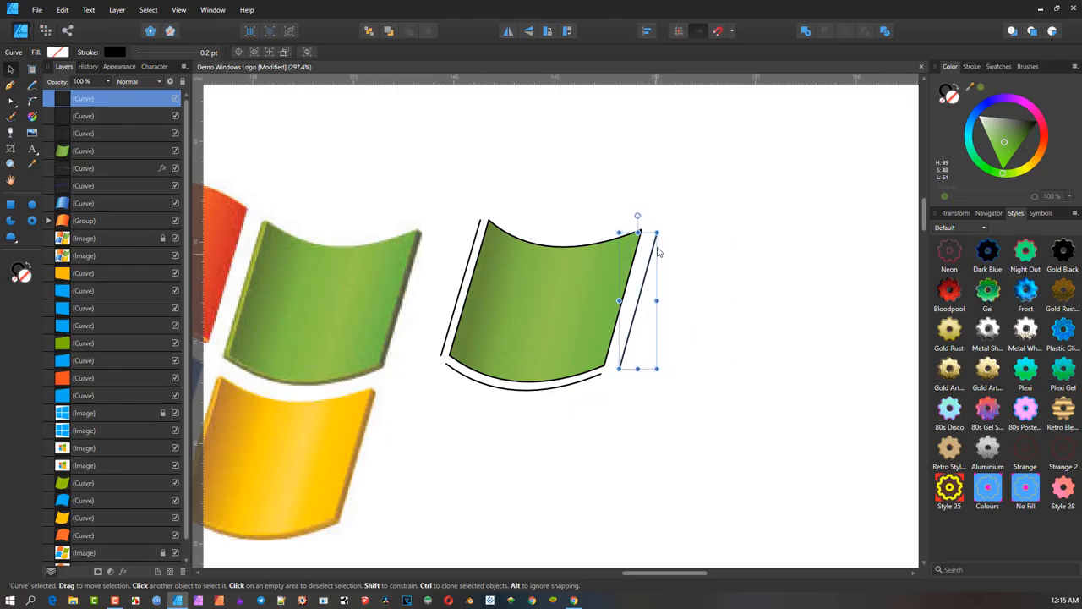
# Step: Remove the black stroke from the green gradient shape and make its fill the active colour
pyautogui.scroll(1, 495, 301)
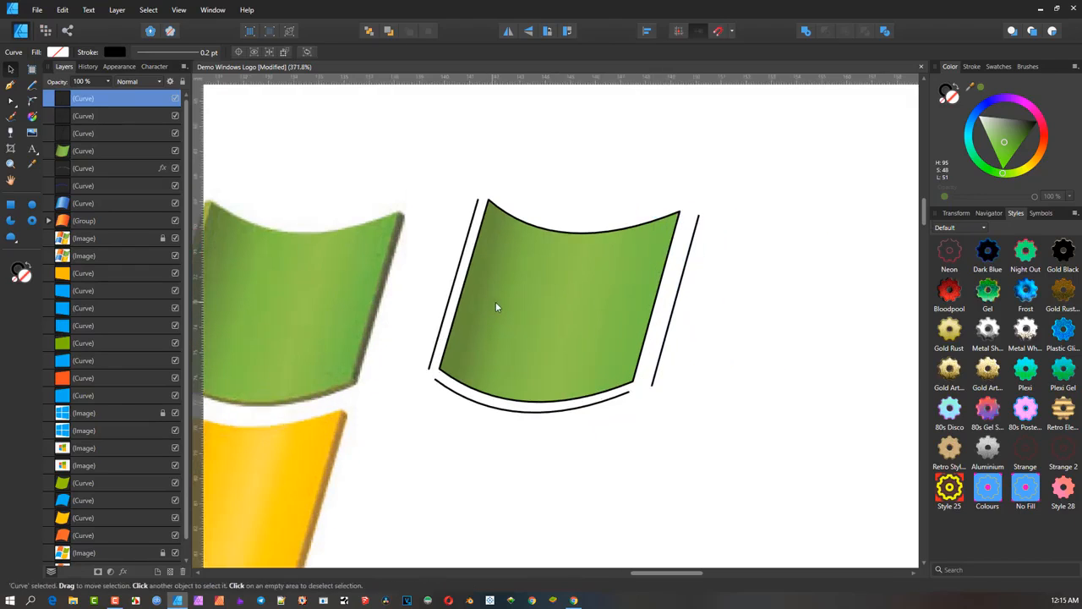
pyautogui.scroll(1, 507, 284)
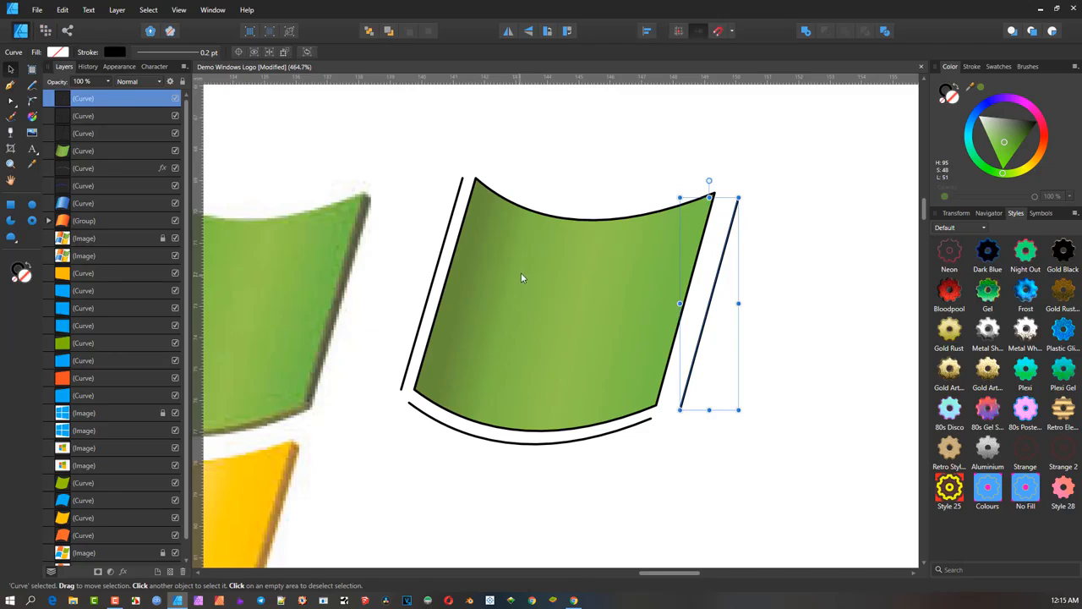
pyautogui.click(524, 277)
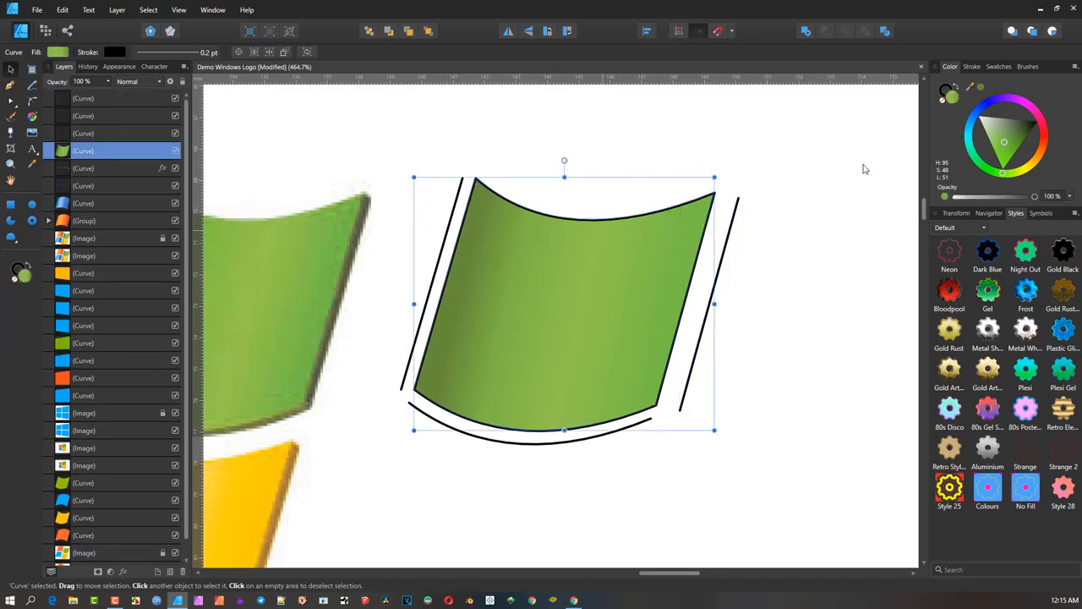
pyautogui.click(943, 95)
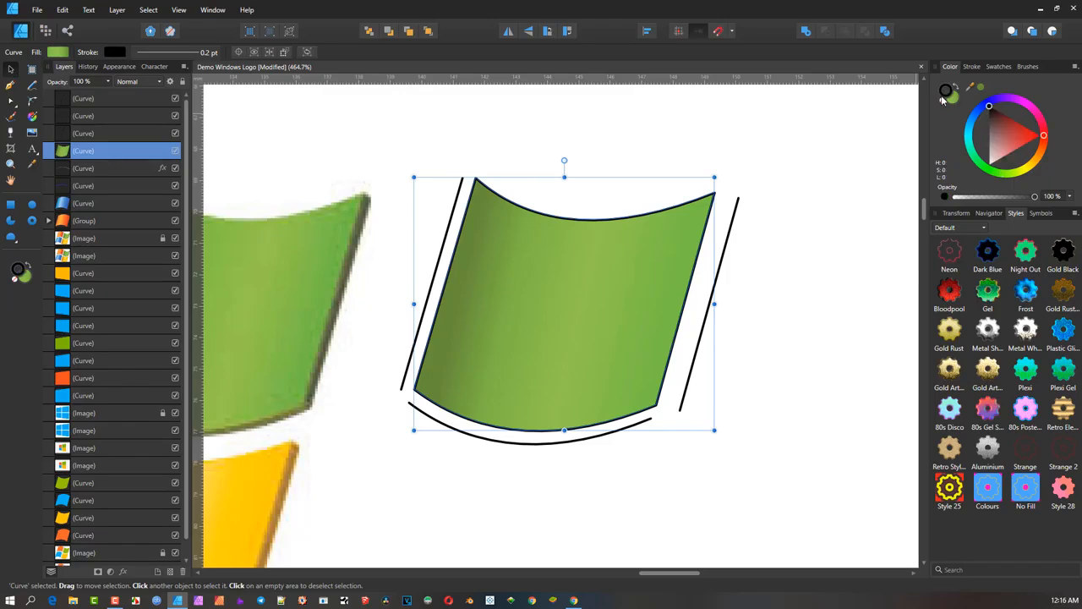
pyautogui.click(943, 103)
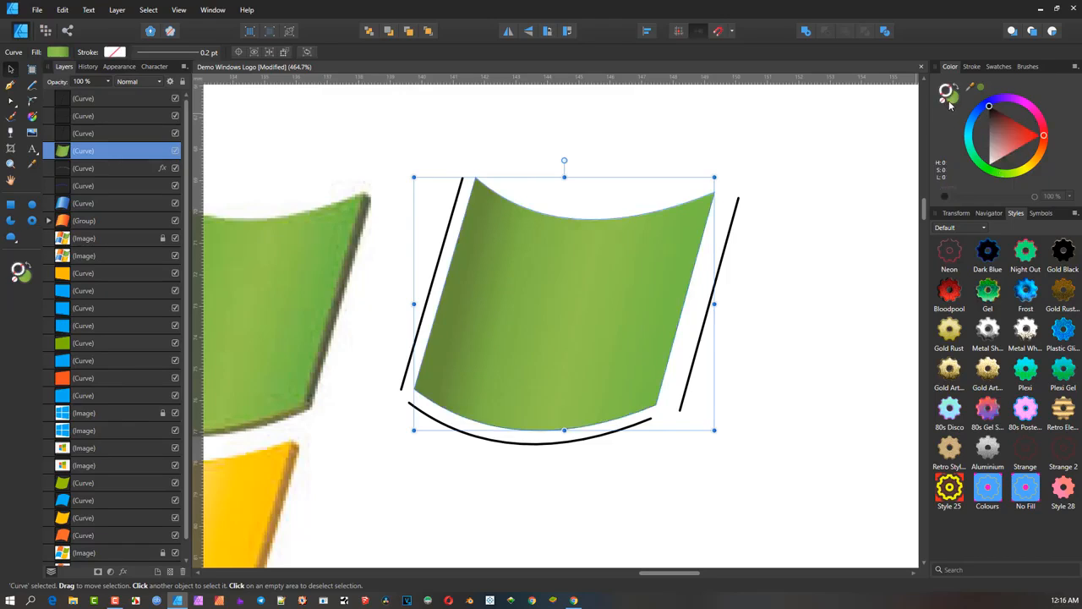
pyautogui.click(951, 100)
# Step: Fit the left line, bottom curve and right line exactly onto the matching edges of the green gradient shape
pyautogui.scroll(1, 458, 302)
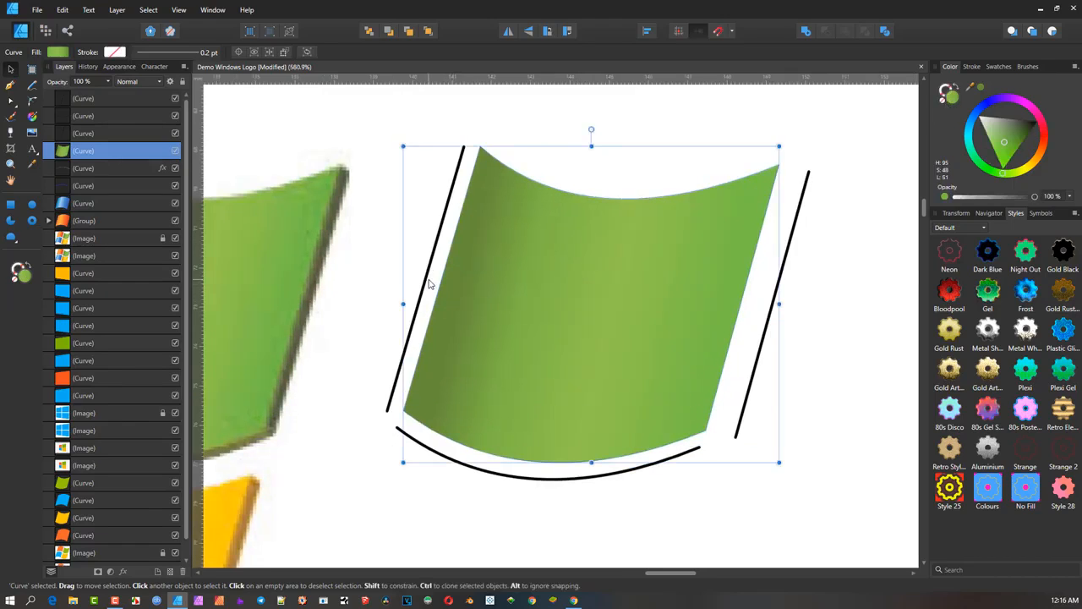
pyautogui.moveTo(428, 283); pyautogui.dragTo(441, 280)
pyautogui.scroll(-1, 442, 281)
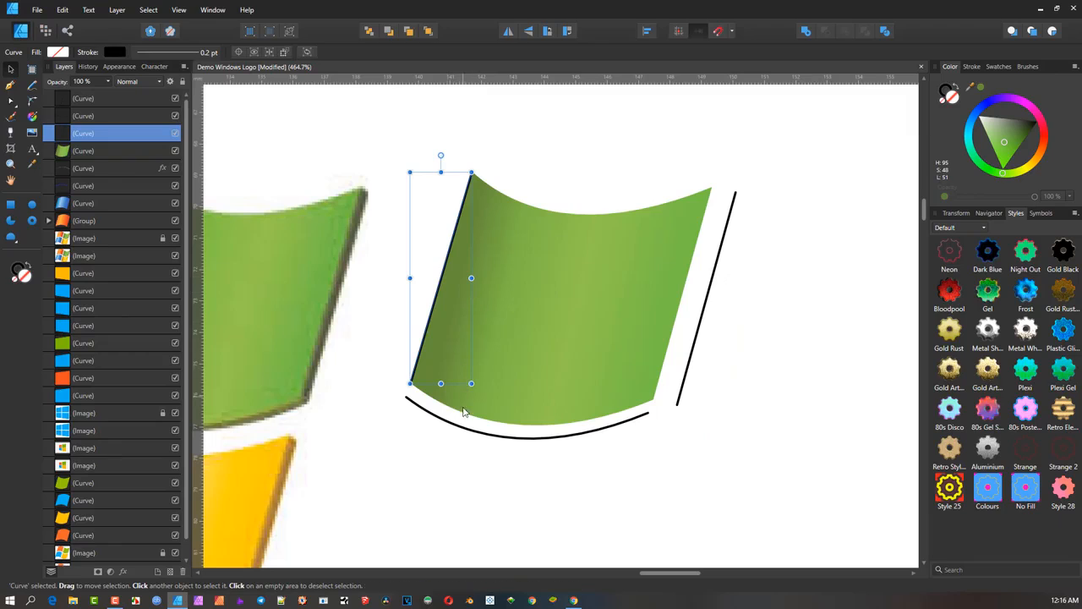
pyautogui.moveTo(460, 430); pyautogui.dragTo(469, 416)
pyautogui.moveTo(695, 349); pyautogui.dragTo(673, 343)
pyautogui.scroll(-4, 555, 395)
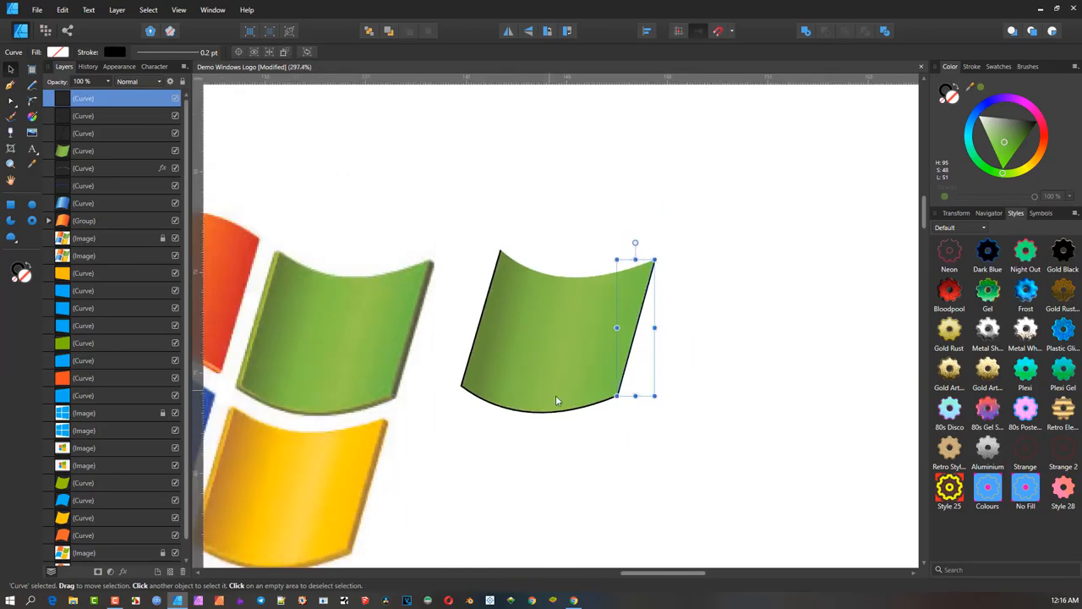
# Step: Set the stroke width of the green shape's left edge line to 0.6 pt to match the reference panel's bevel
pyautogui.scroll(6, 614, 316)
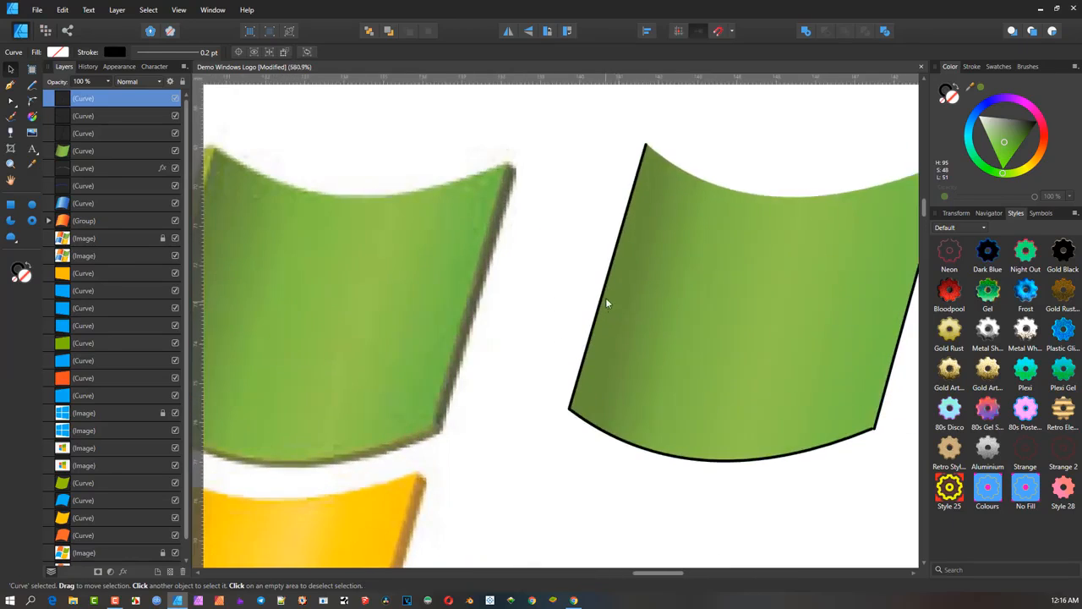
pyautogui.click(603, 297)
pyautogui.moveTo(603, 298); pyautogui.dragTo(752, 321)
pyautogui.scroll(2, 753, 320)
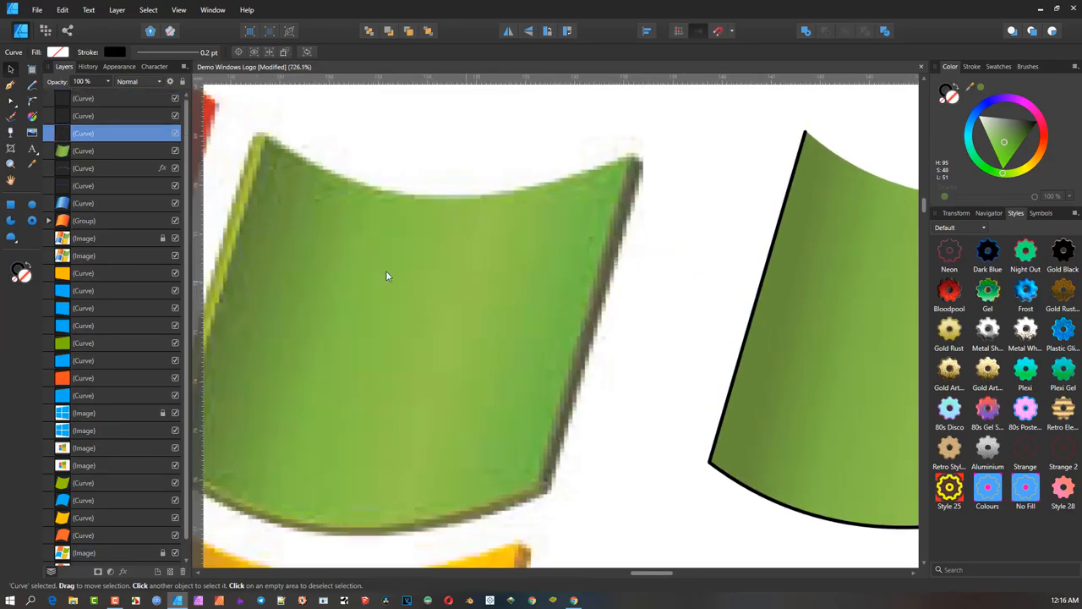
pyautogui.moveTo(402, 249); pyautogui.dragTo(518, 236)
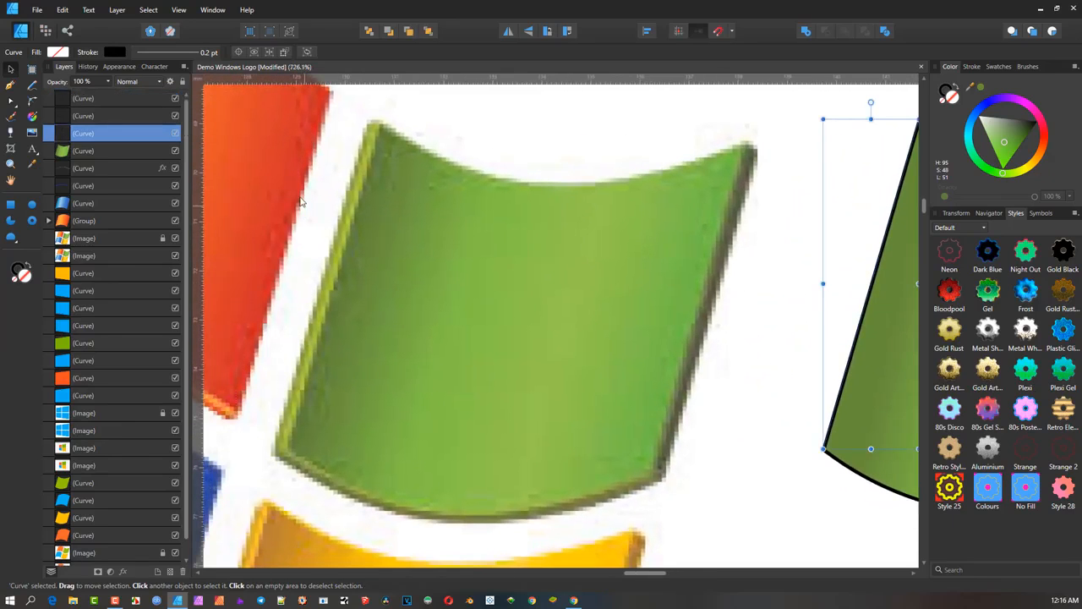
pyautogui.moveTo(532, 302); pyautogui.dragTo(471, 292)
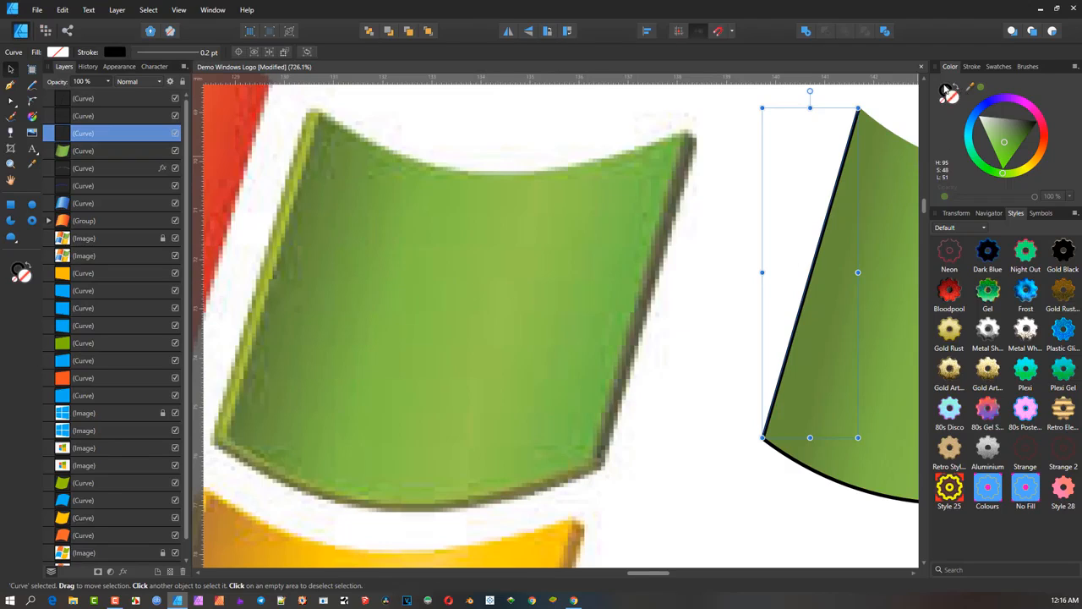
pyautogui.click(971, 67)
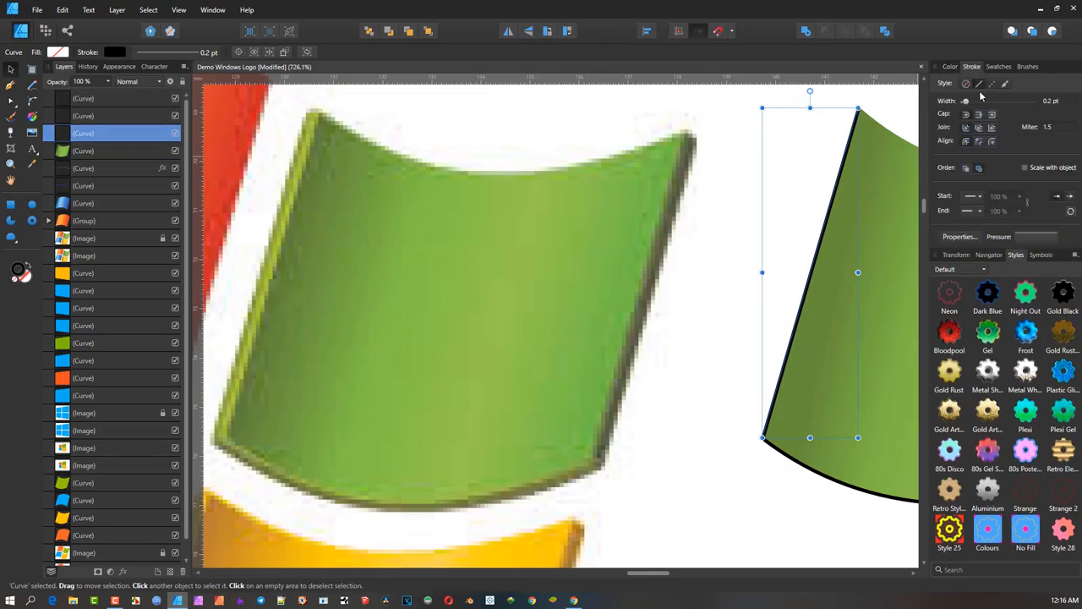
pyautogui.moveTo(968, 101); pyautogui.dragTo(973, 106)
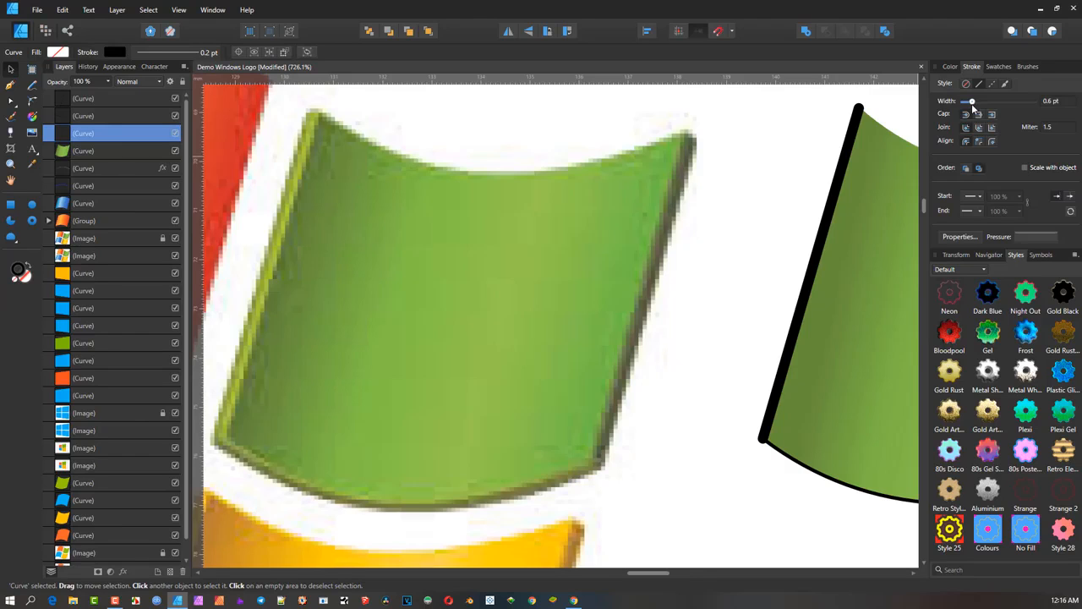
pyautogui.scroll(-3, 846, 164)
pyautogui.moveTo(844, 176); pyautogui.dragTo(732, 172)
pyautogui.scroll(2, 732, 294)
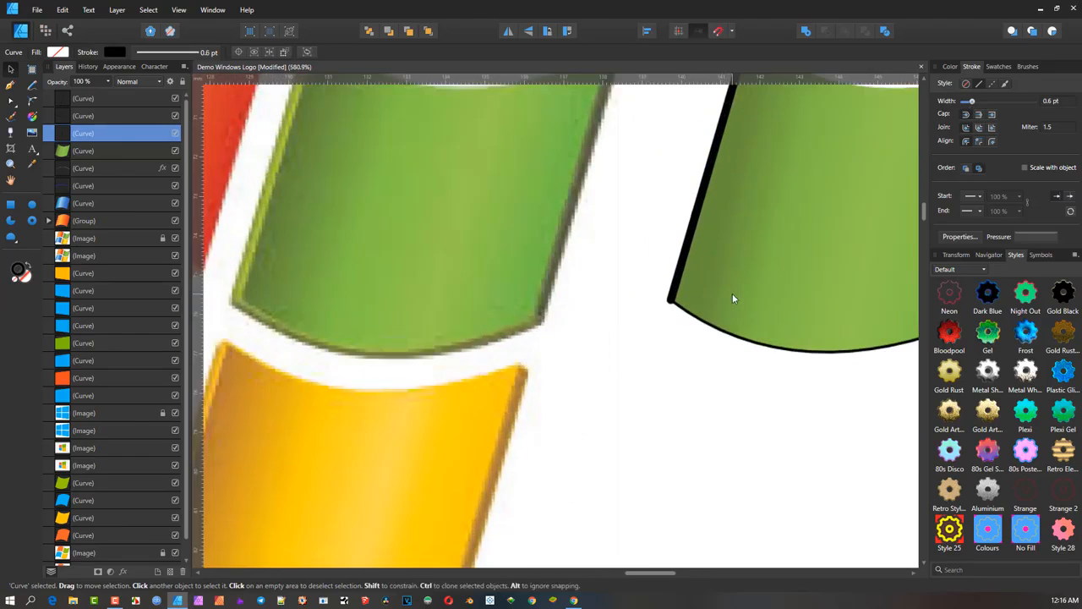
# Step: Set the stroke width of the green shape's bottom curve to 0.6 pt and its right edge line to 0.7 pt
pyautogui.click(732, 338)
pyautogui.moveTo(969, 100); pyautogui.dragTo(973, 108)
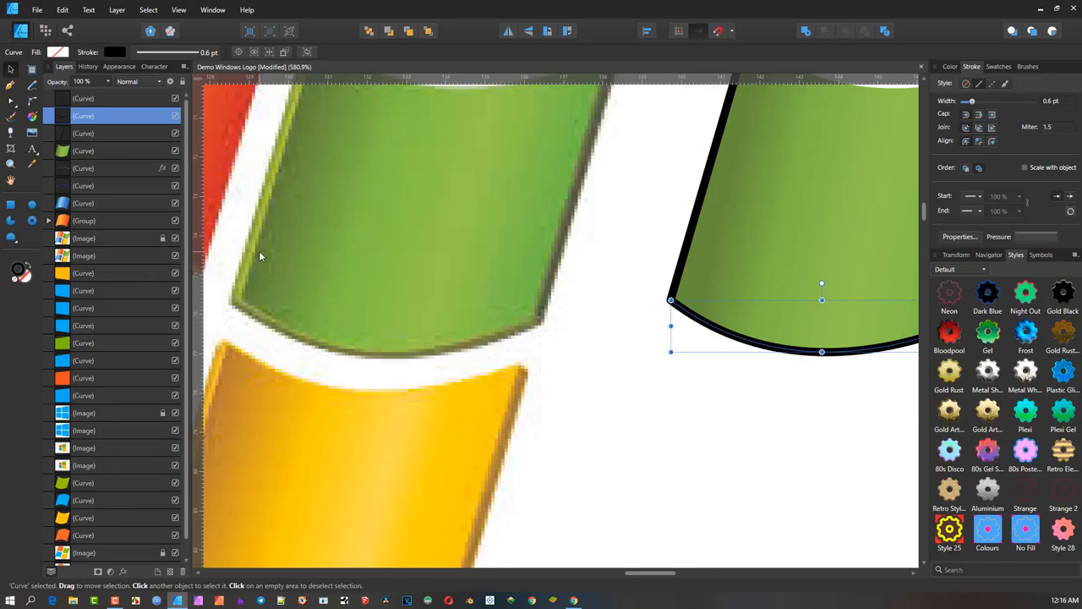
pyautogui.scroll(-1, 677, 276)
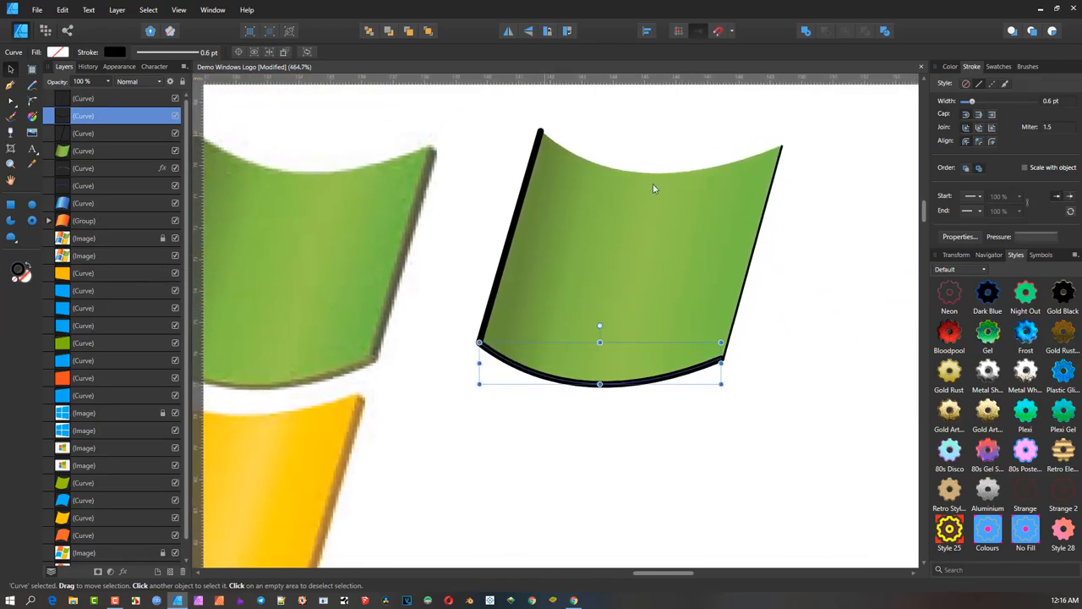
pyautogui.click(747, 283)
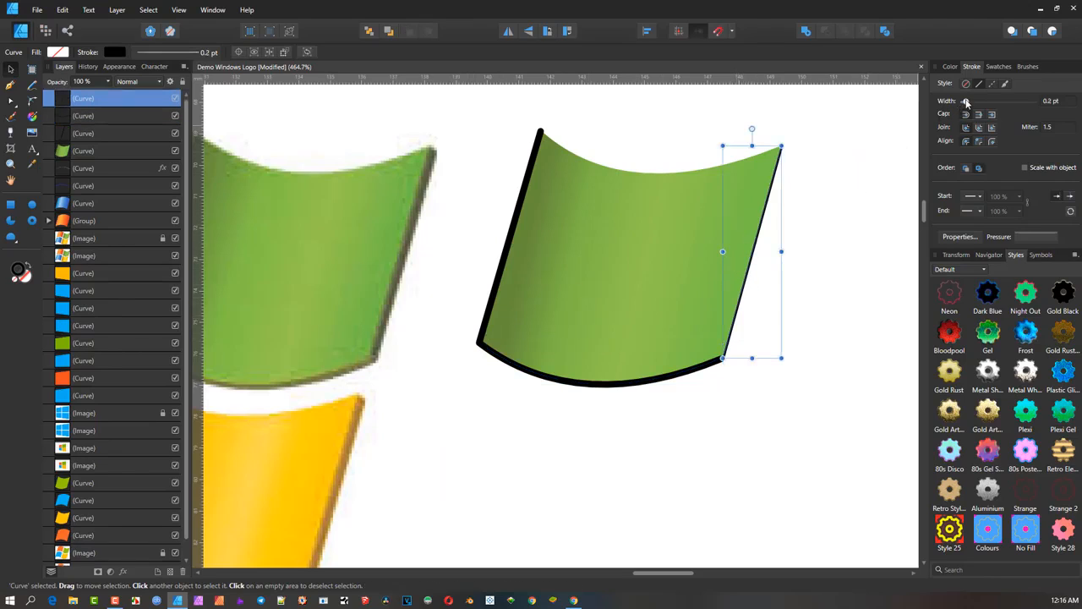
pyautogui.moveTo(964, 101); pyautogui.dragTo(974, 102)
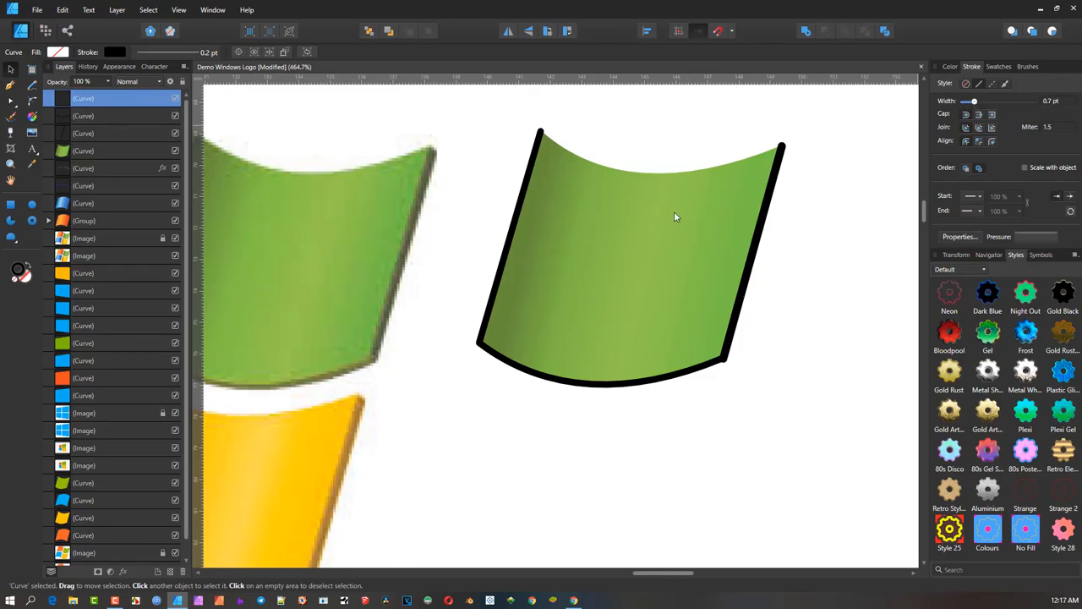
# Step: Recolour the left edge line and the bottom curve with colours sampled from the matching bevel edges of the reference green panel
pyautogui.moveTo(676, 215); pyautogui.dragTo(776, 192)
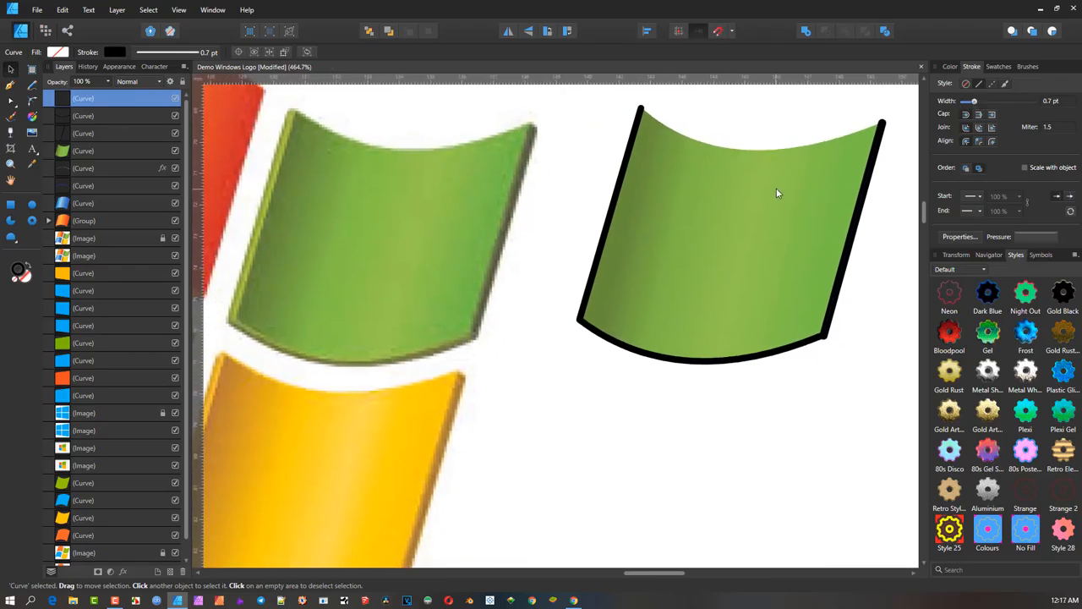
pyautogui.click(607, 215)
pyautogui.click(948, 67)
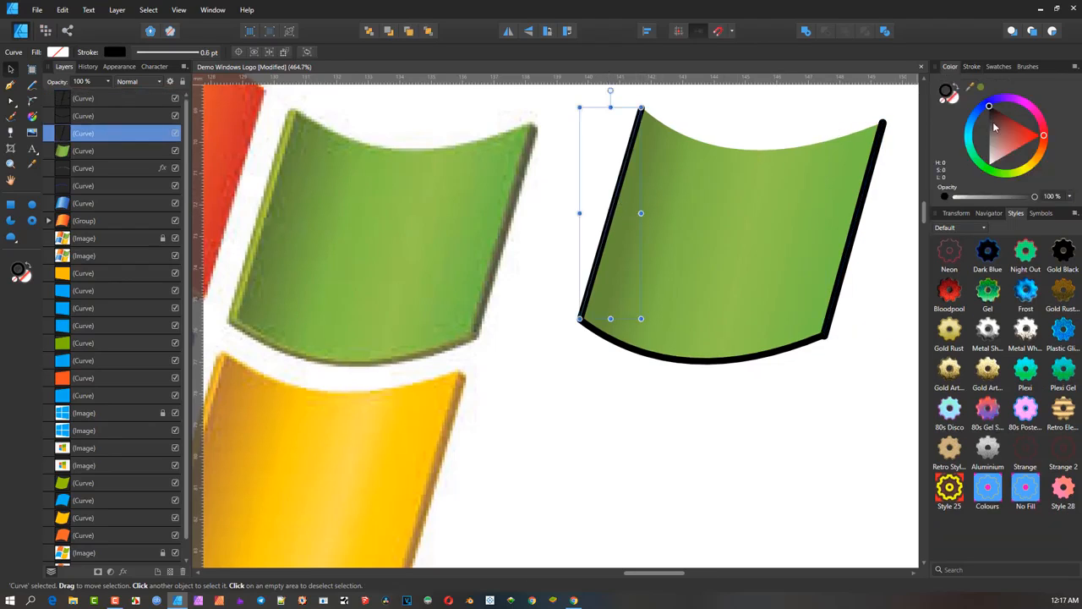
pyautogui.moveTo(980, 87); pyautogui.dragTo(257, 245)
pyautogui.click(982, 87)
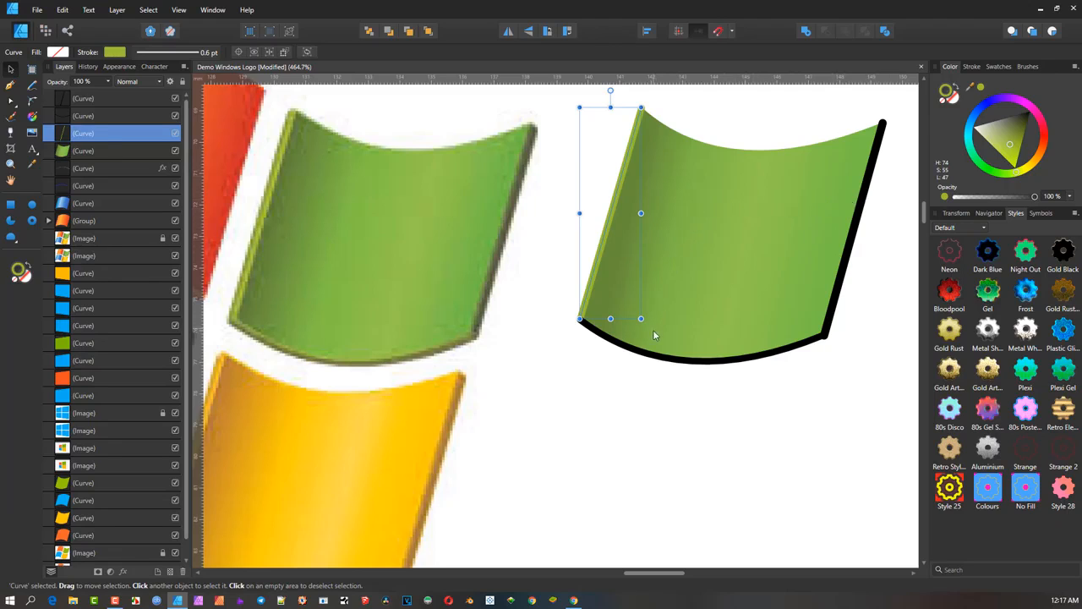
pyautogui.click(655, 358)
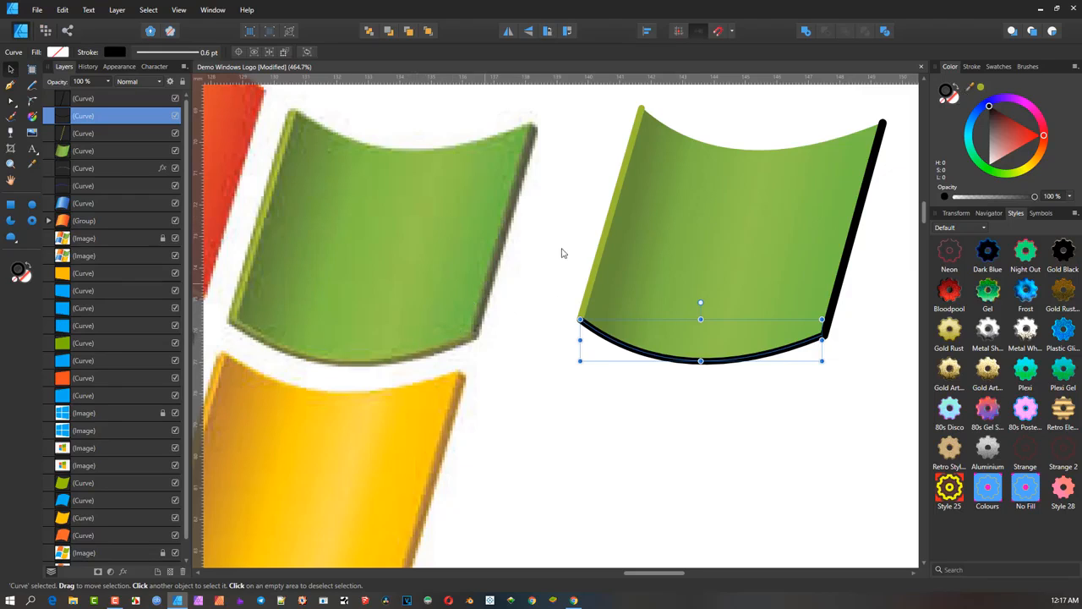
pyautogui.moveTo(977, 88); pyautogui.dragTo(403, 357)
pyautogui.click(980, 87)
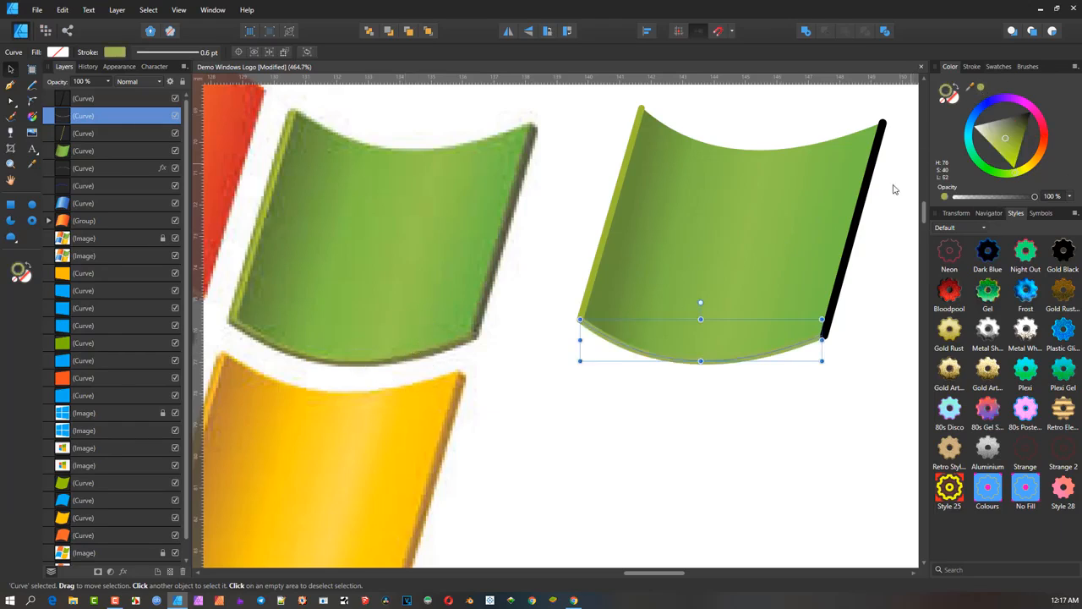
# Step: Recolour the right edge line with the dark olive sampled from the reference green panel's right bevel, and deselect it
pyautogui.click(856, 217)
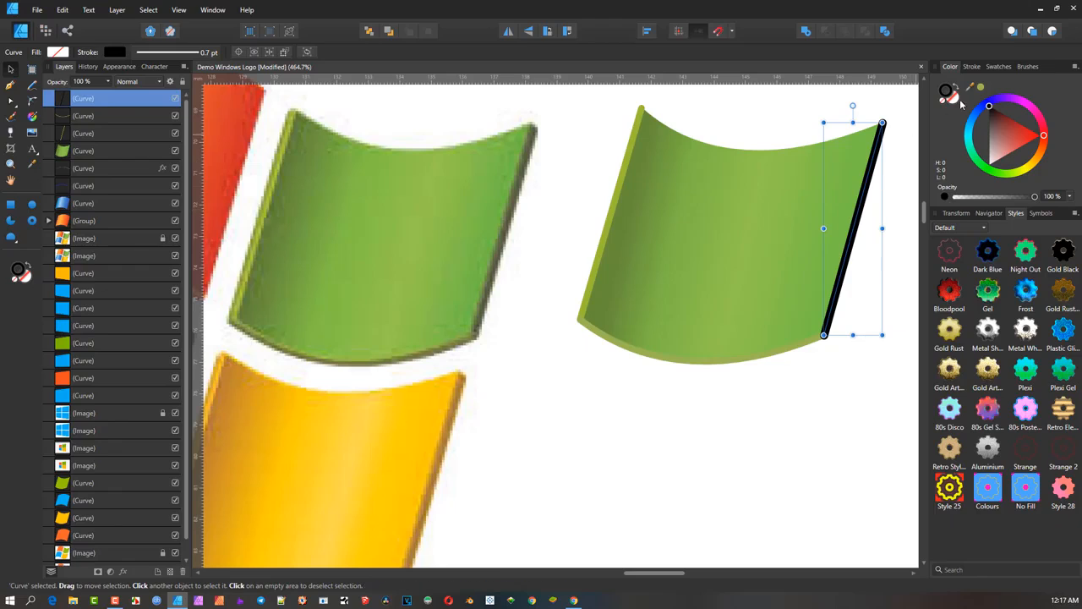
pyautogui.moveTo(969, 89); pyautogui.dragTo(511, 219)
pyautogui.click(979, 90)
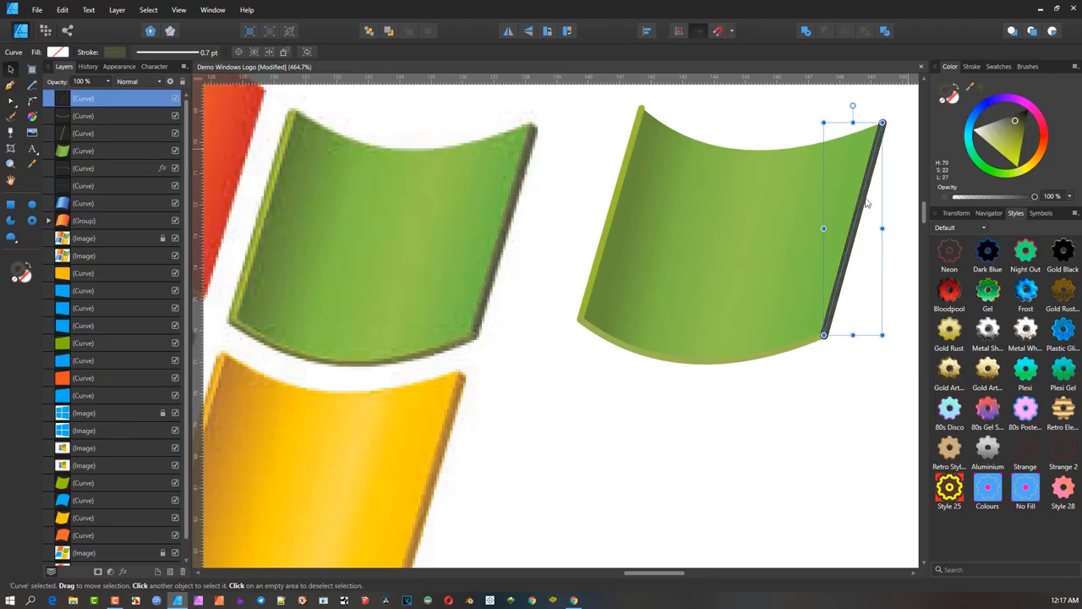
pyautogui.moveTo(731, 219)
pyautogui.mouseDown()
pyautogui.moveTo(678, 218)
pyautogui.moveTo(710, 216)
pyautogui.mouseUp()
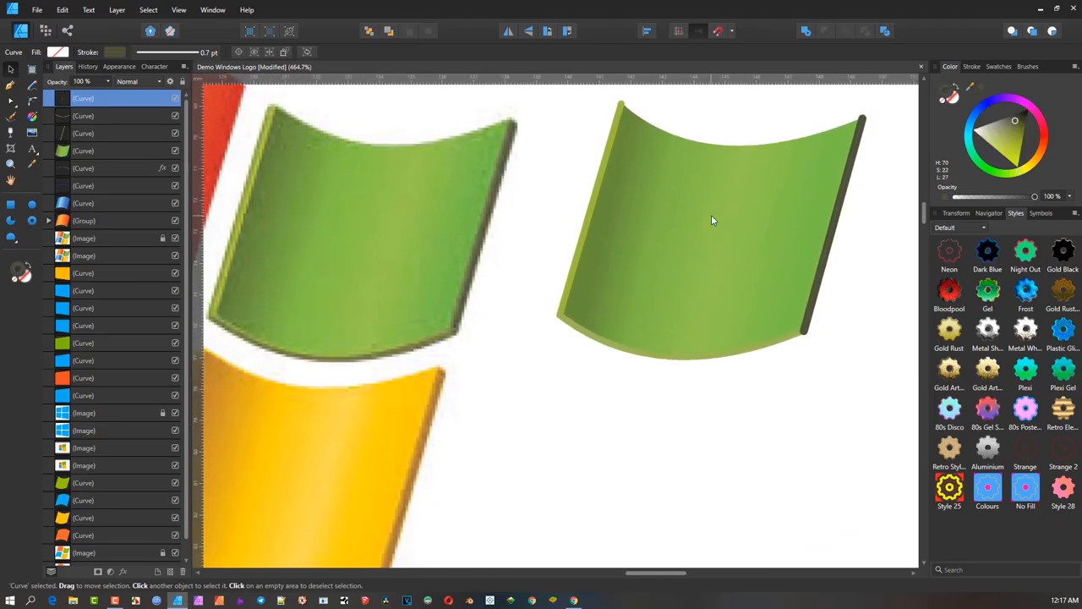
pyautogui.click(725, 358)
pyautogui.click(775, 399)
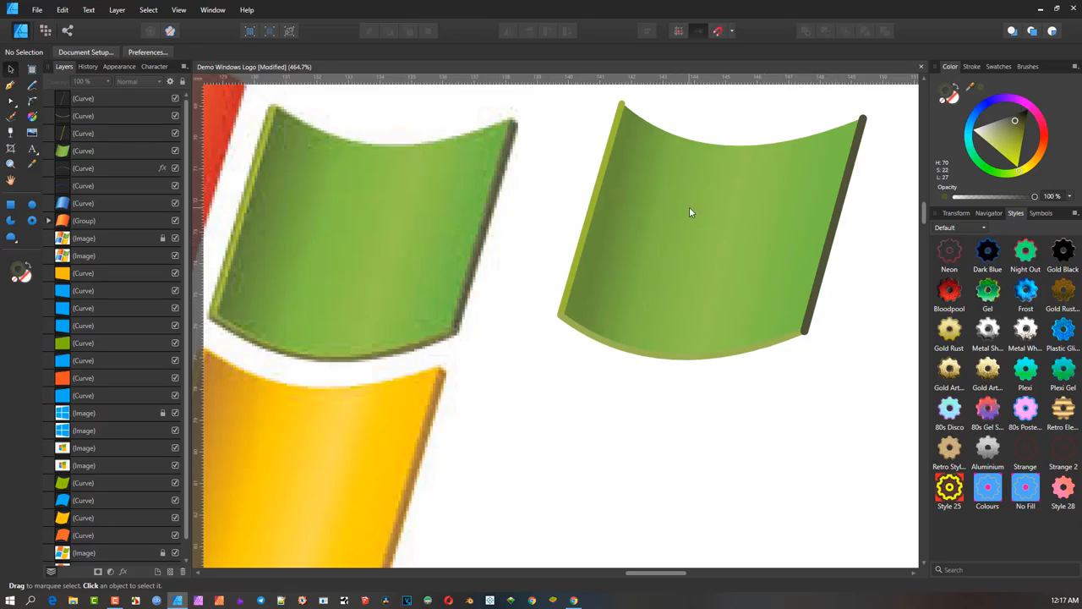
# Step: Brighten the left edge line's stroke to a lighter yellow-green, about H 74, S 59, L 61
pyautogui.scroll(-5, 479, 182)
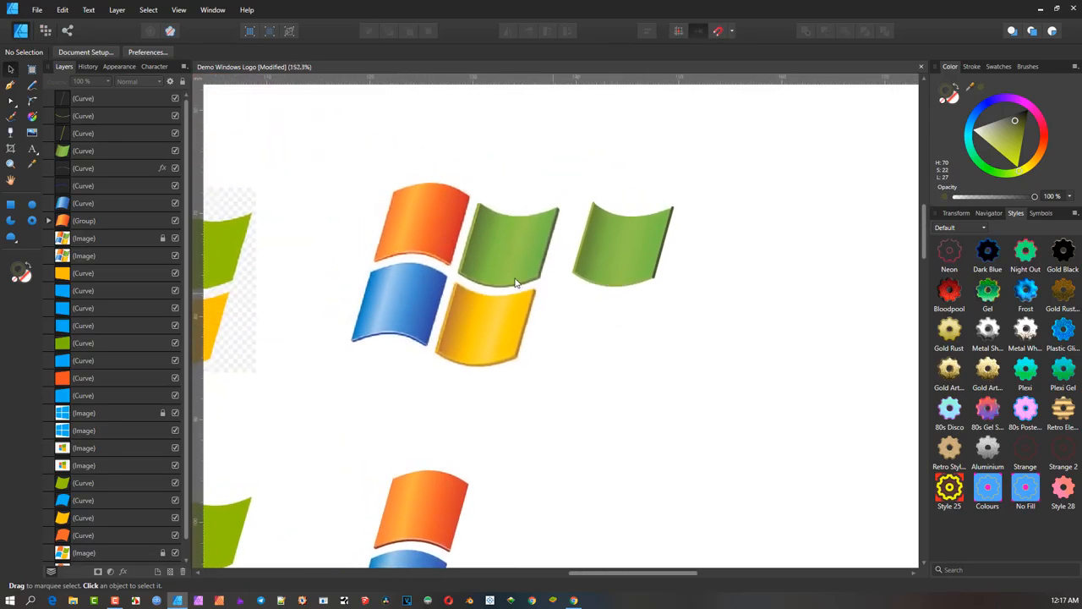
pyautogui.scroll(1, 536, 297)
pyautogui.scroll(1, 616, 270)
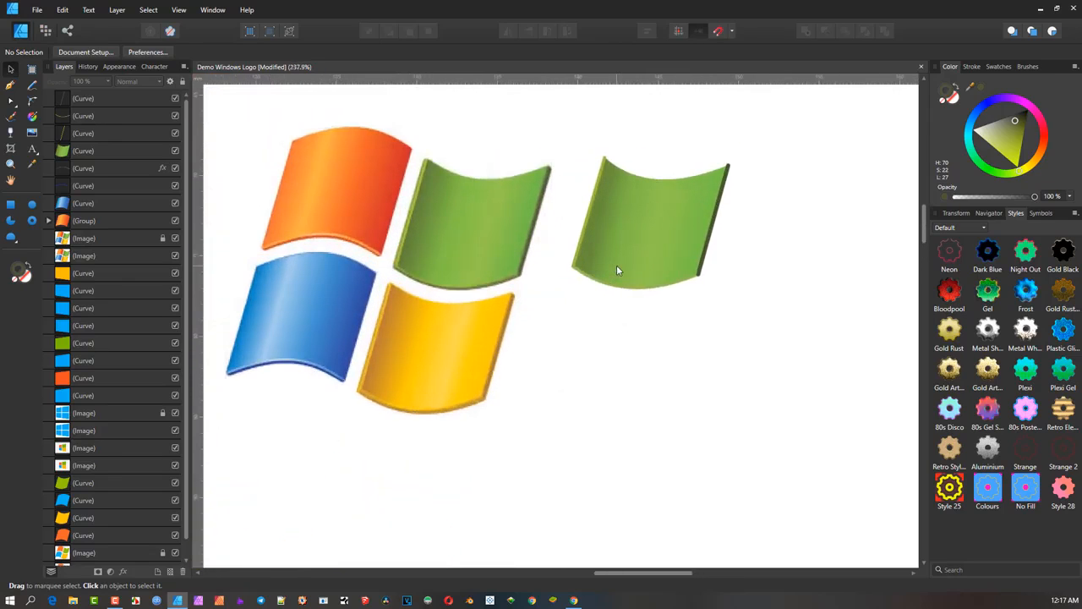
pyautogui.scroll(2, 618, 266)
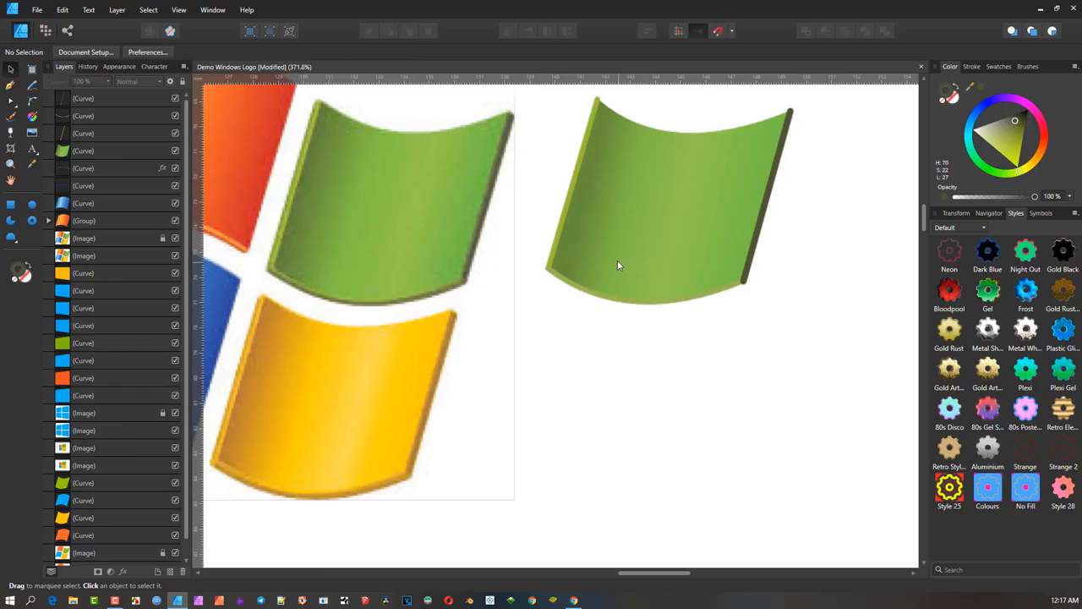
pyautogui.click(563, 224)
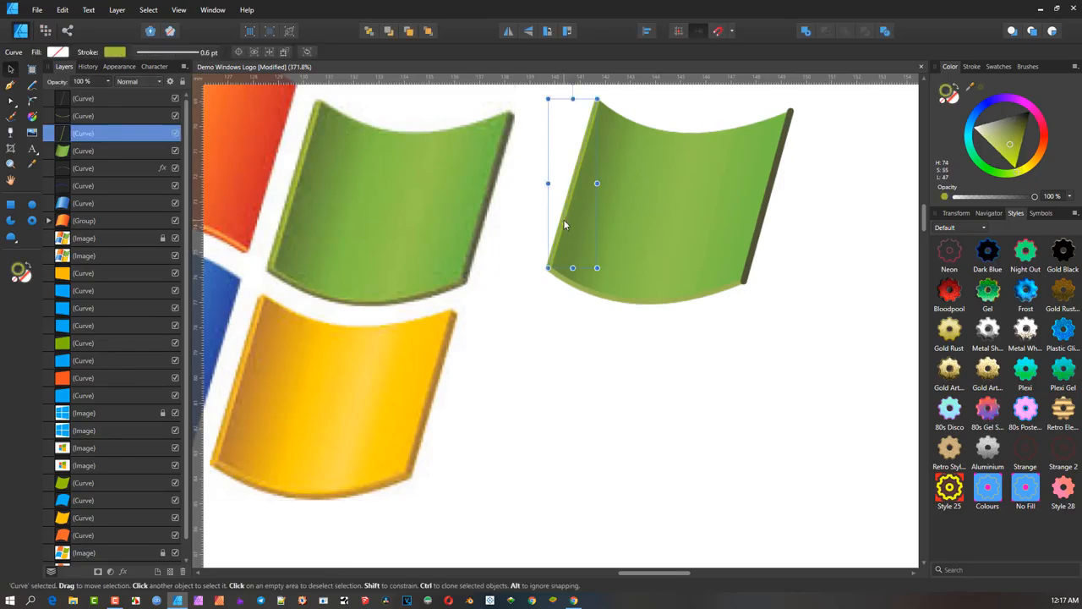
pyautogui.click(1016, 147)
pyautogui.moveTo(1017, 147); pyautogui.dragTo(1002, 146)
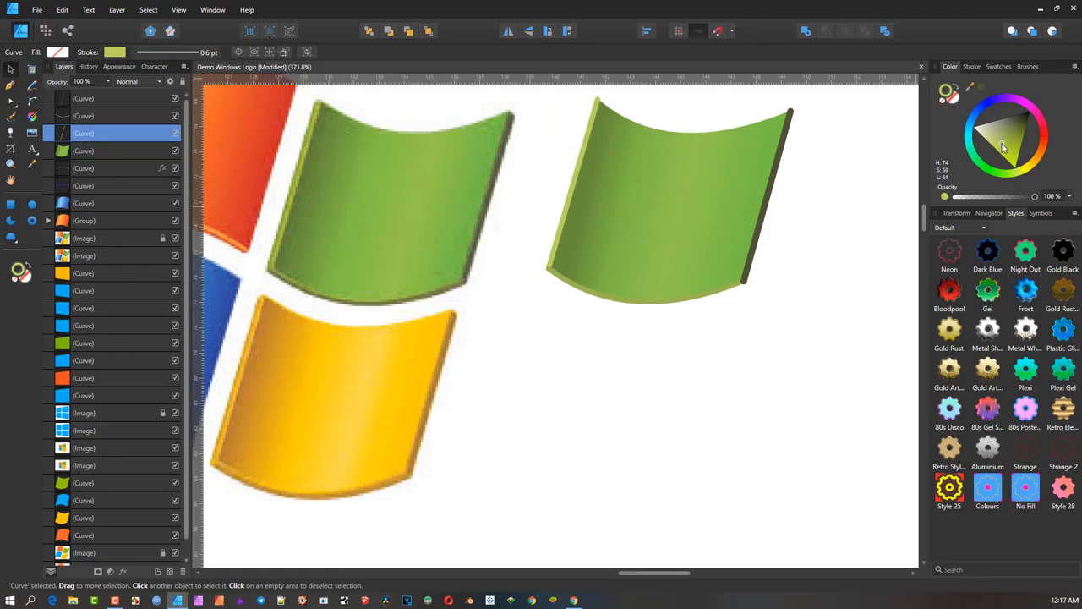
# Step: Adjust the bottom curve's stroke to a more saturated olive green, H 76, S 46, L 48, and check the lower-left corner
pyautogui.click(625, 299)
pyautogui.moveTo(1020, 151); pyautogui.dragTo(1008, 140)
pyautogui.scroll(2, 552, 285)
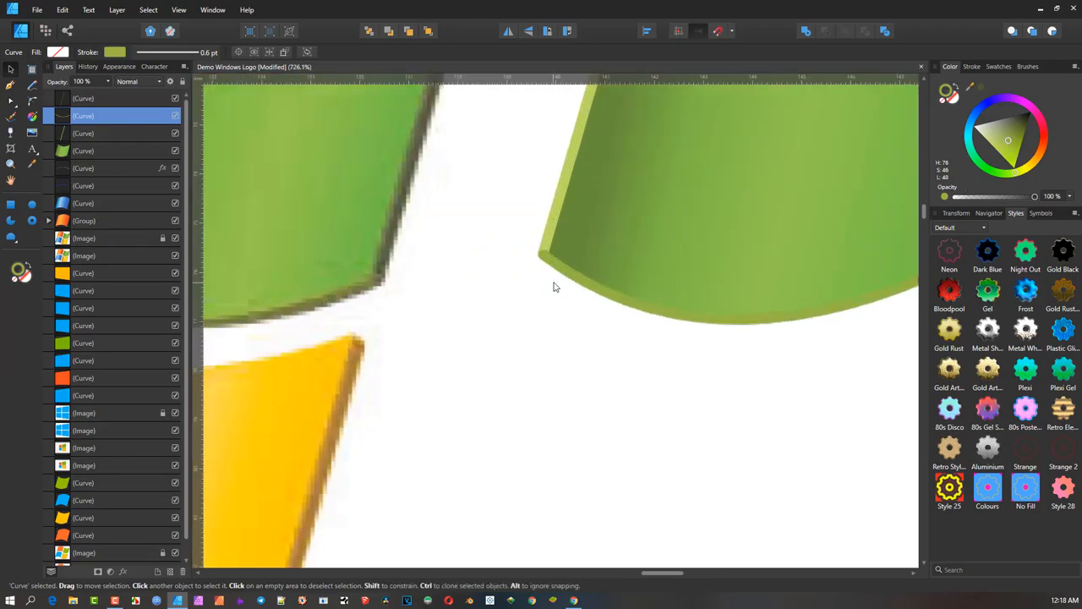
pyautogui.click(528, 214)
pyautogui.scroll(1, 553, 254)
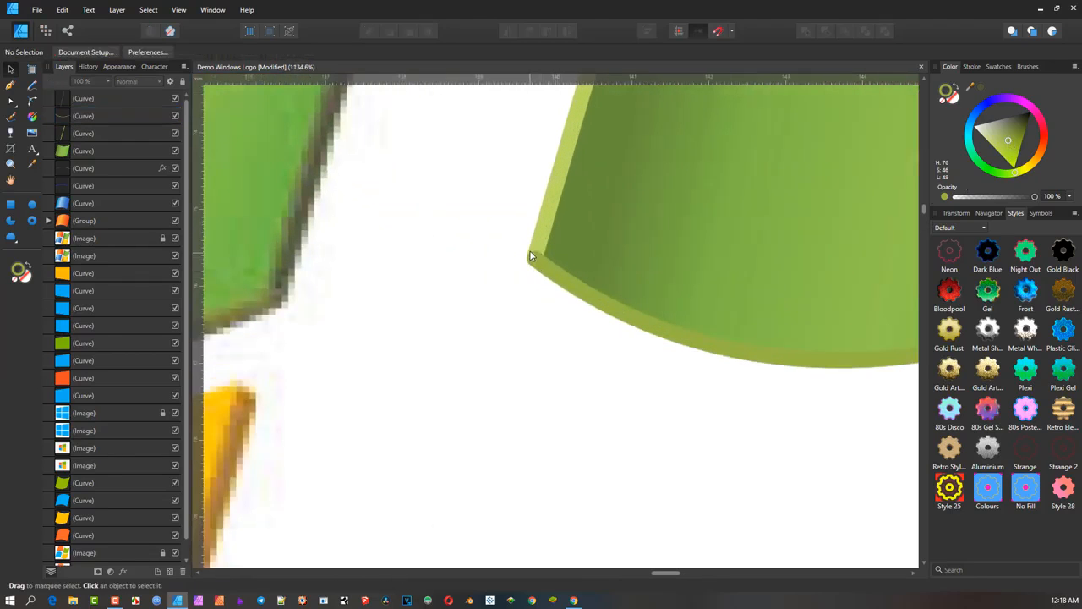
pyautogui.scroll(-2, 546, 258)
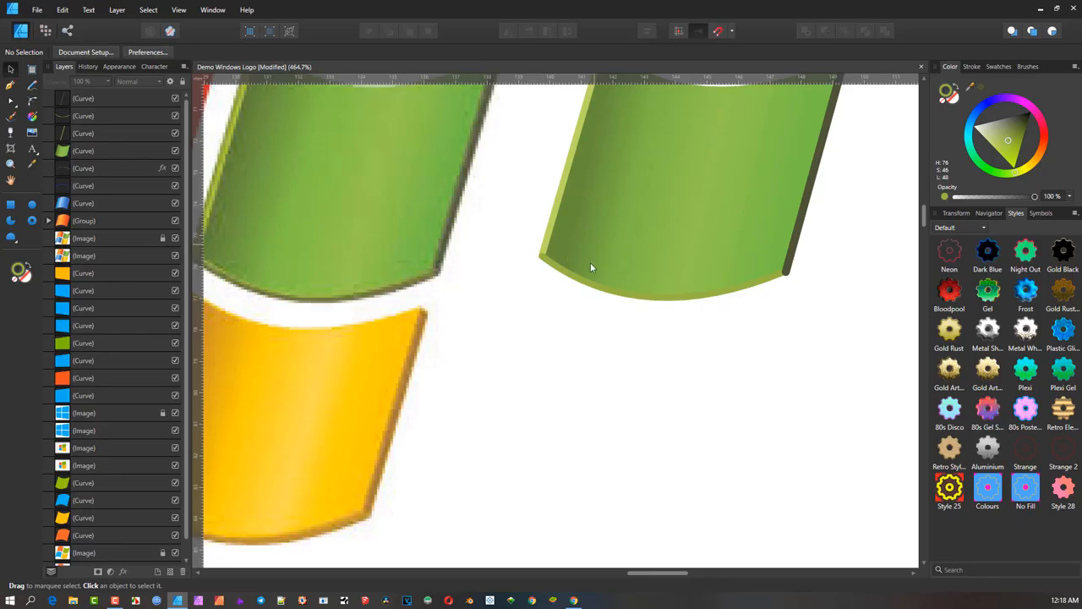
# Step: Move the left edge line's top node slightly down along the edge so its rounded end meets the green shape's corner
pyautogui.moveTo(590, 263); pyautogui.dragTo(580, 364)
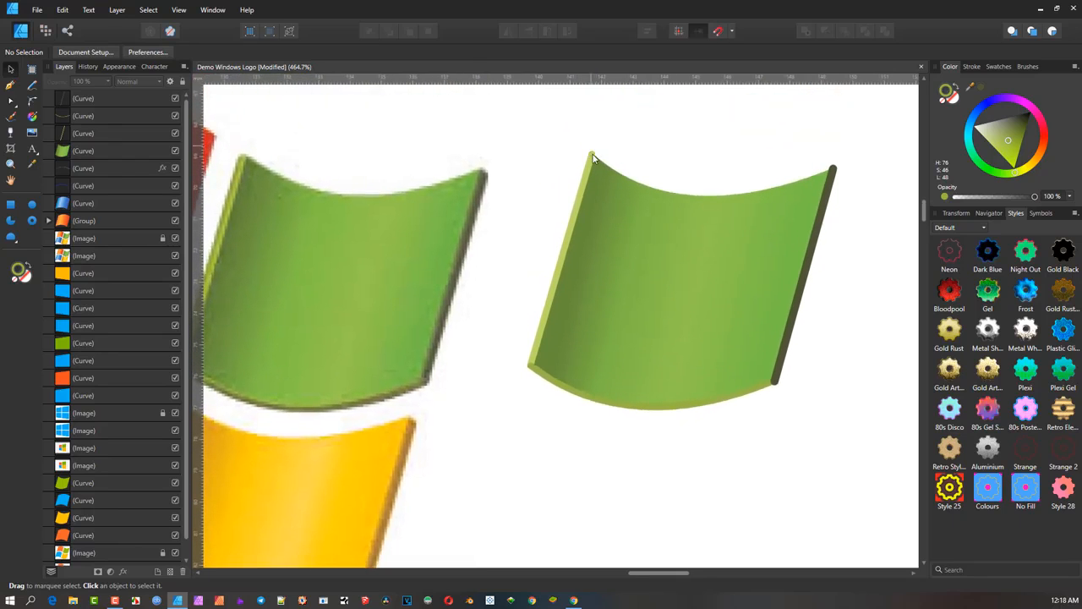
pyautogui.scroll(5, 593, 158)
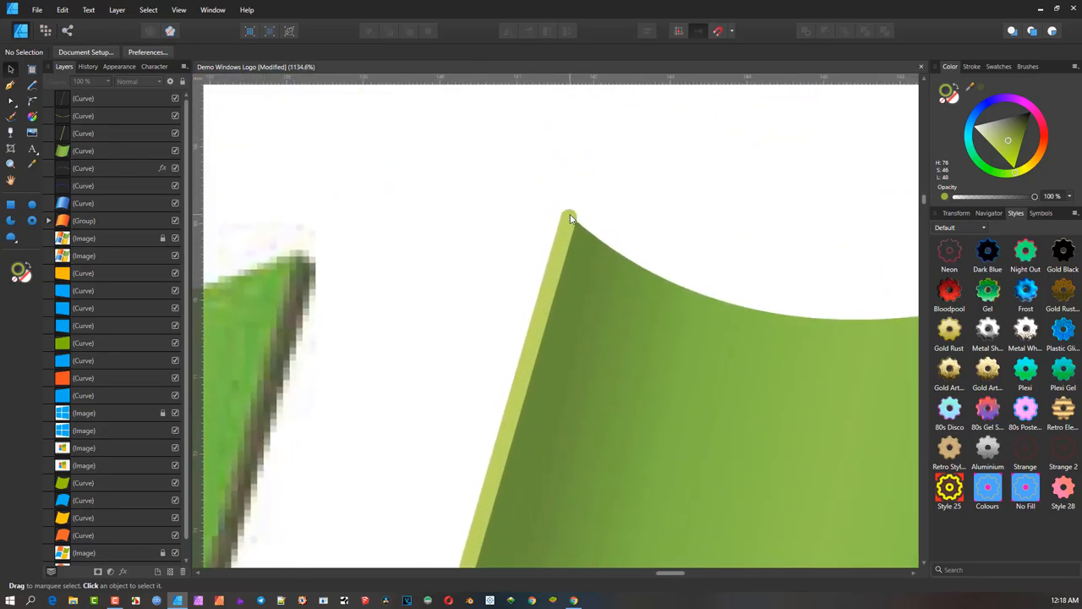
pyautogui.click(570, 218)
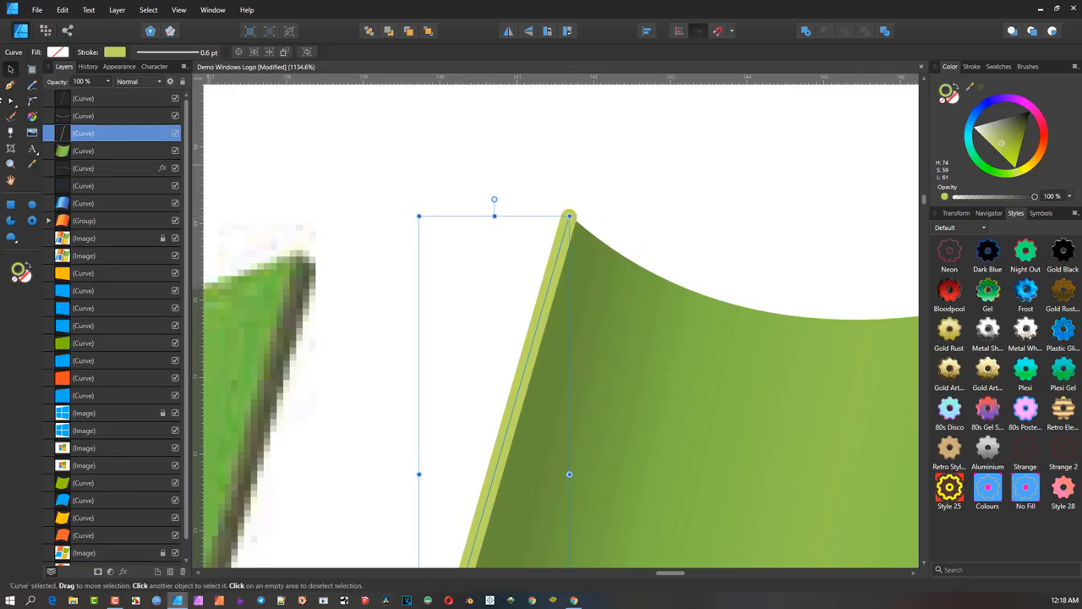
pyautogui.click(10, 100)
pyautogui.scroll(3, 564, 218)
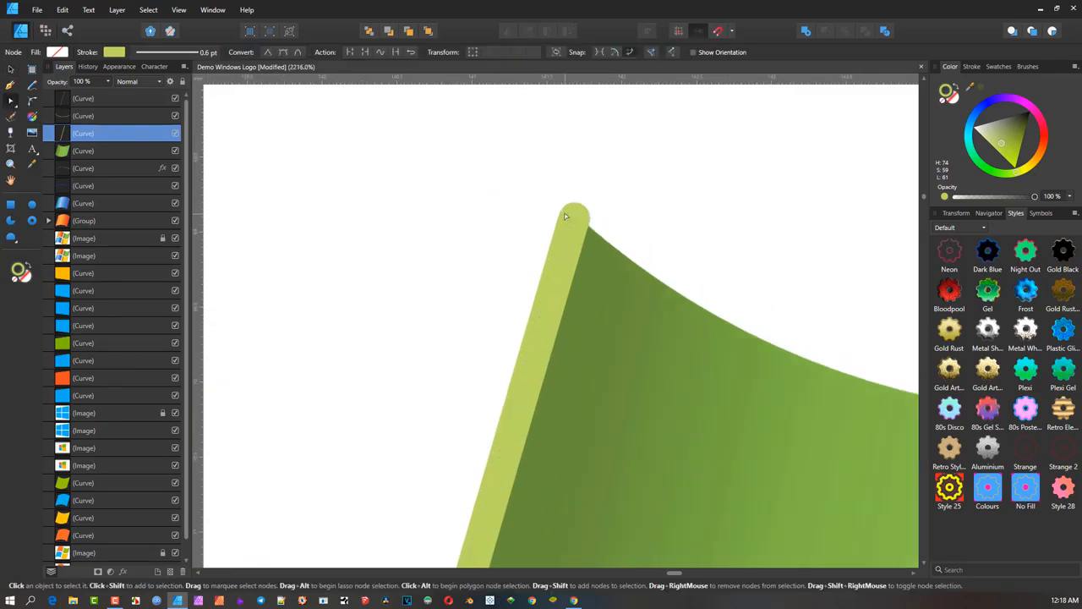
pyautogui.moveTo(573, 219); pyautogui.dragTo(571, 231)
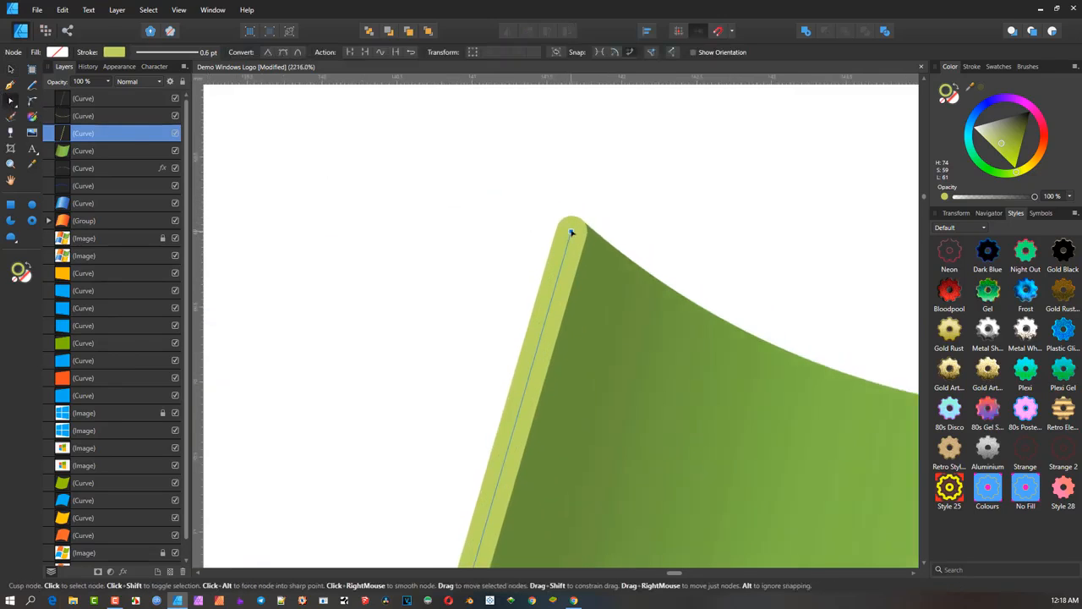
pyautogui.scroll(-4, 581, 212)
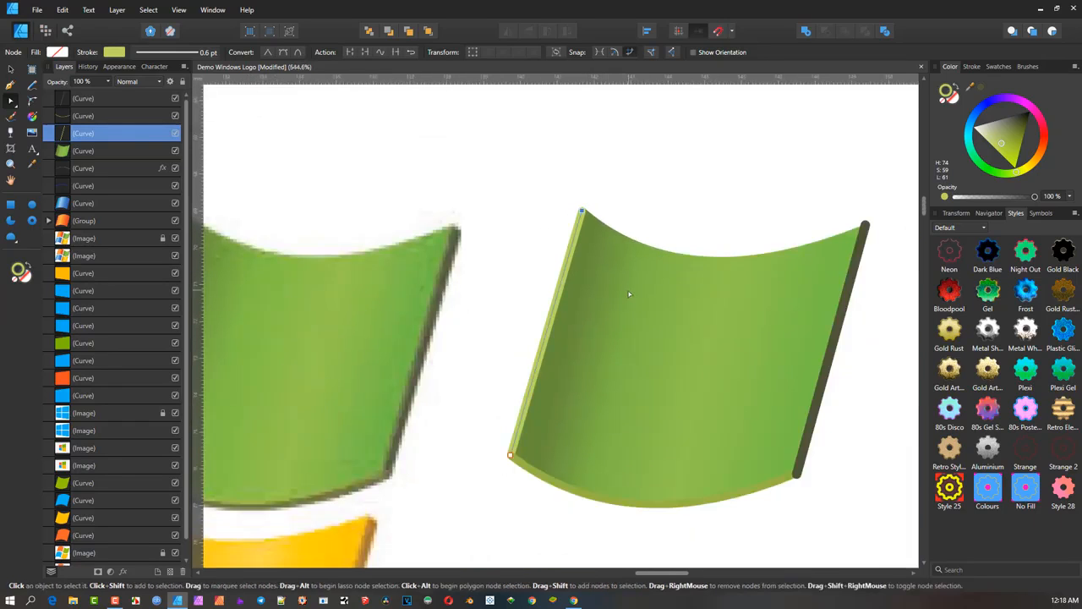
pyautogui.click(636, 162)
# Step: Nudge the right edge line's bottom node slightly up and inward to meet the end of the bottom curve
pyautogui.scroll(-3, 712, 295)
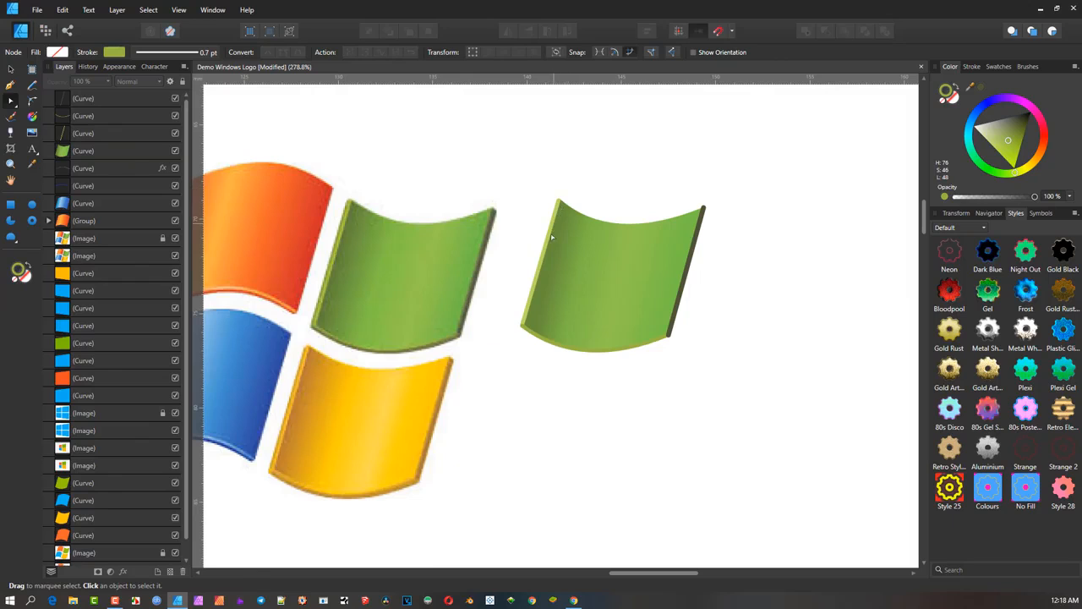
pyautogui.scroll(5, 708, 327)
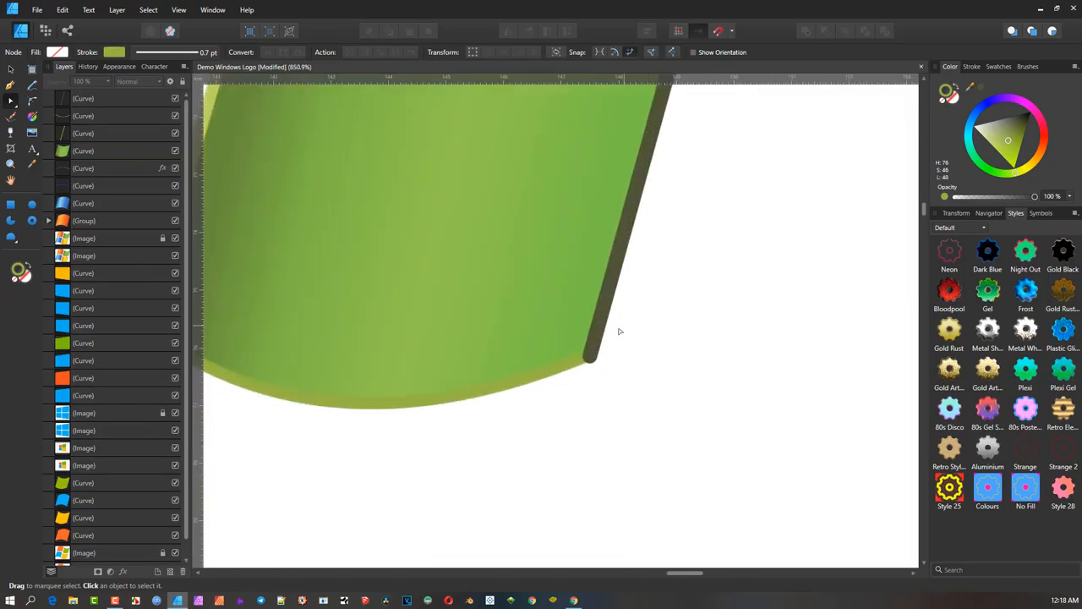
pyautogui.click(577, 368)
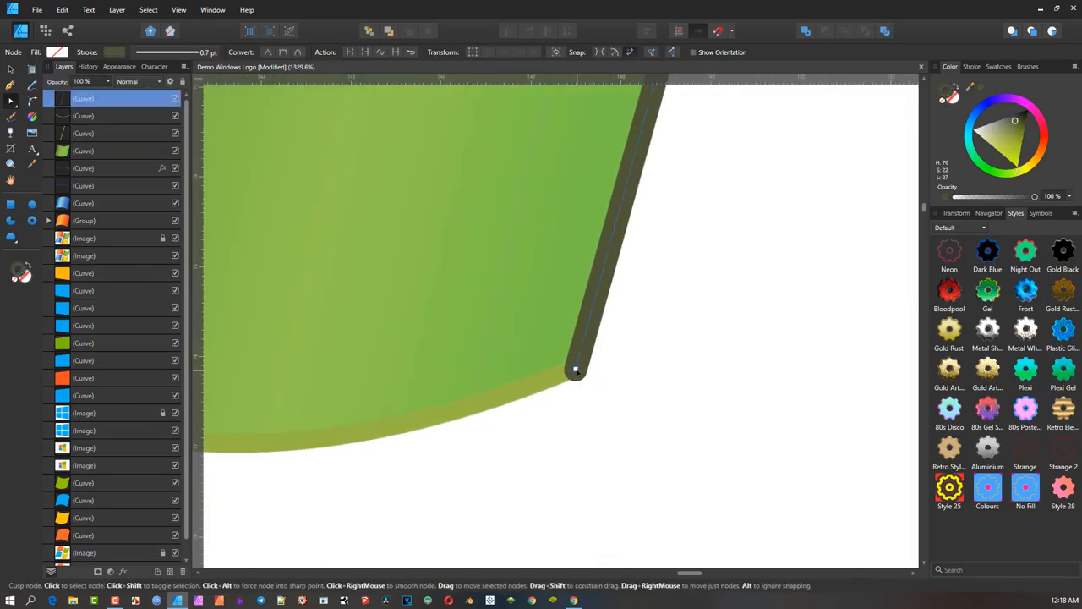
pyautogui.moveTo(575, 369); pyautogui.dragTo(571, 365)
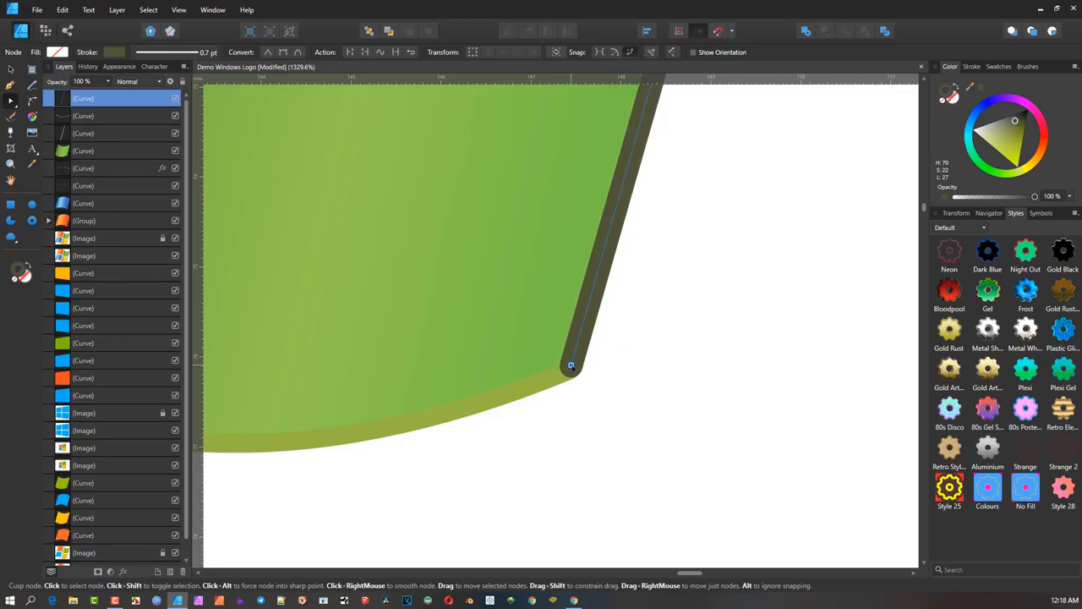
# Step: Move the right edge line's top node slightly down and inward to fit the green shape's upper-right corner, and deselect the line
pyautogui.scroll(-5, 572, 365)
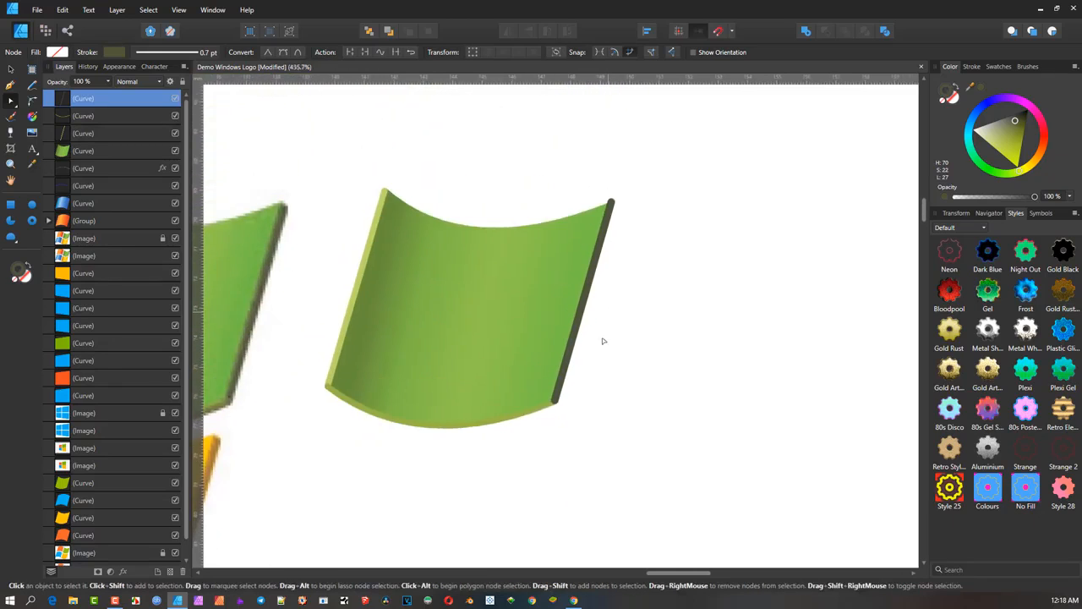
pyautogui.scroll(6, 607, 295)
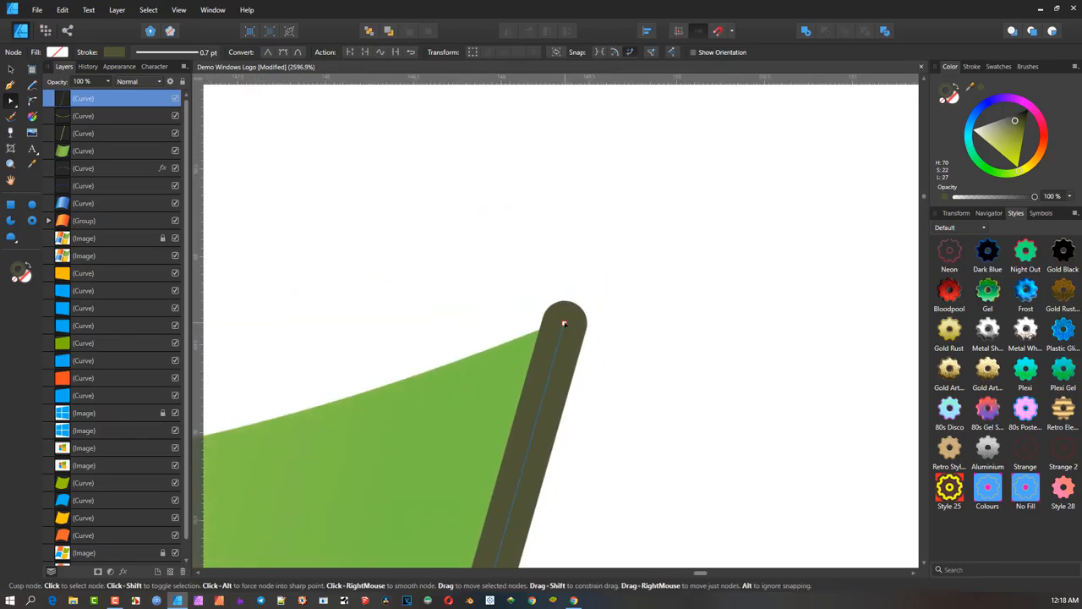
pyautogui.moveTo(561, 334); pyautogui.dragTo(557, 344)
pyautogui.scroll(-6, 557, 341)
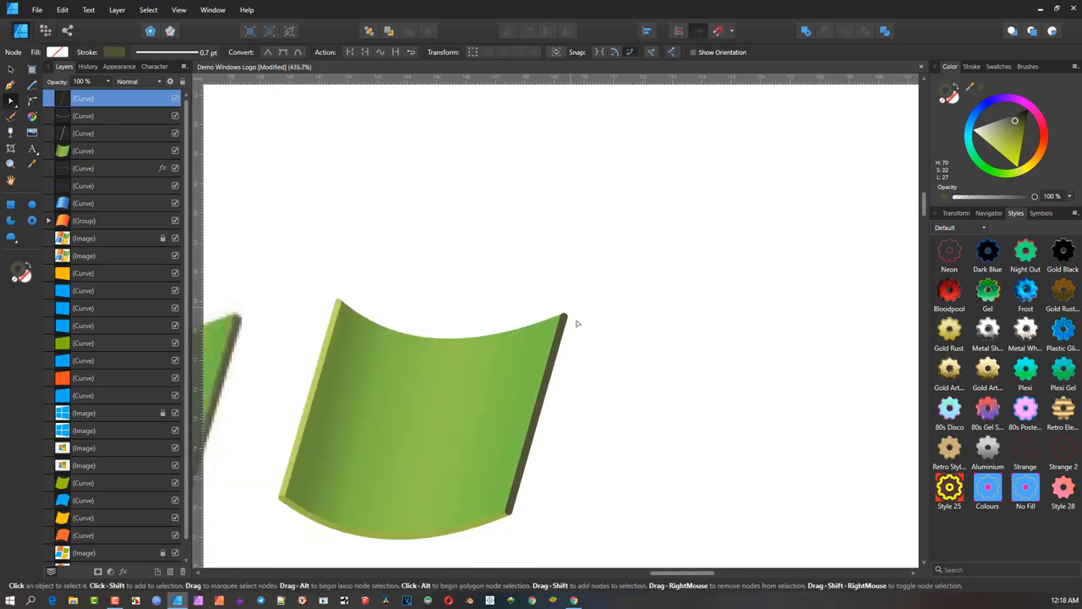
pyautogui.click(689, 249)
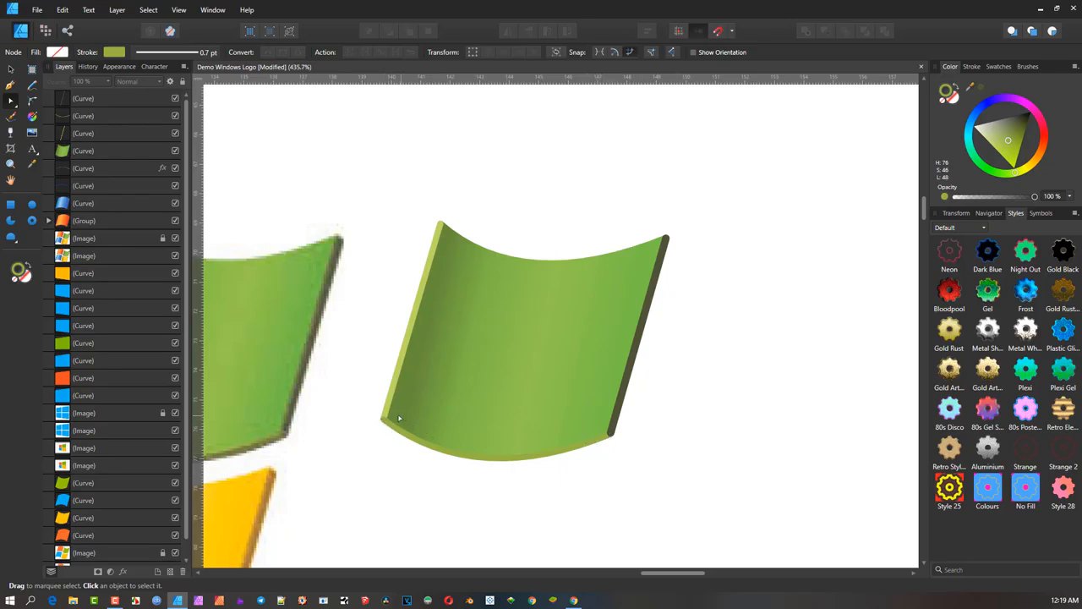
# Step: Bring the bottom curve one level forward so it sits above the dark right edge line at the lower-right corner
pyautogui.scroll(5, 640, 454)
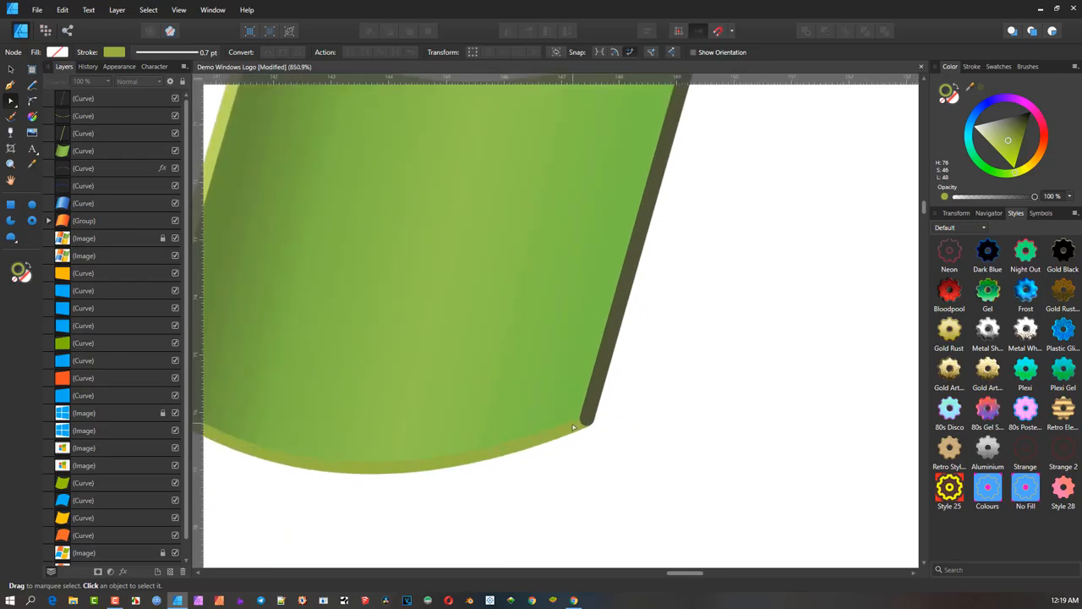
pyautogui.click(584, 419)
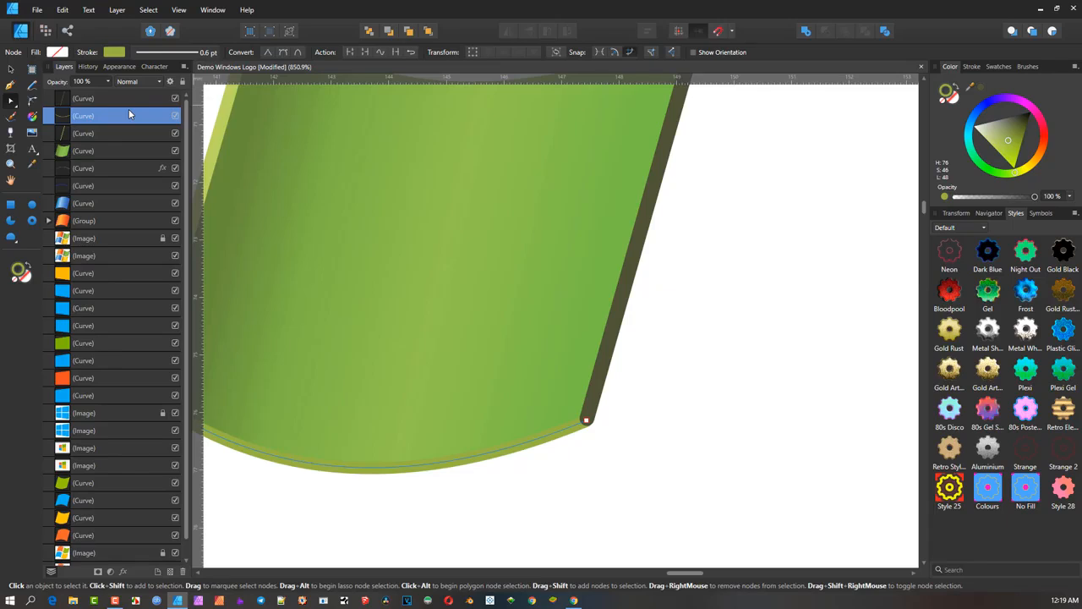
pyautogui.hotkey('ctrl', ']')
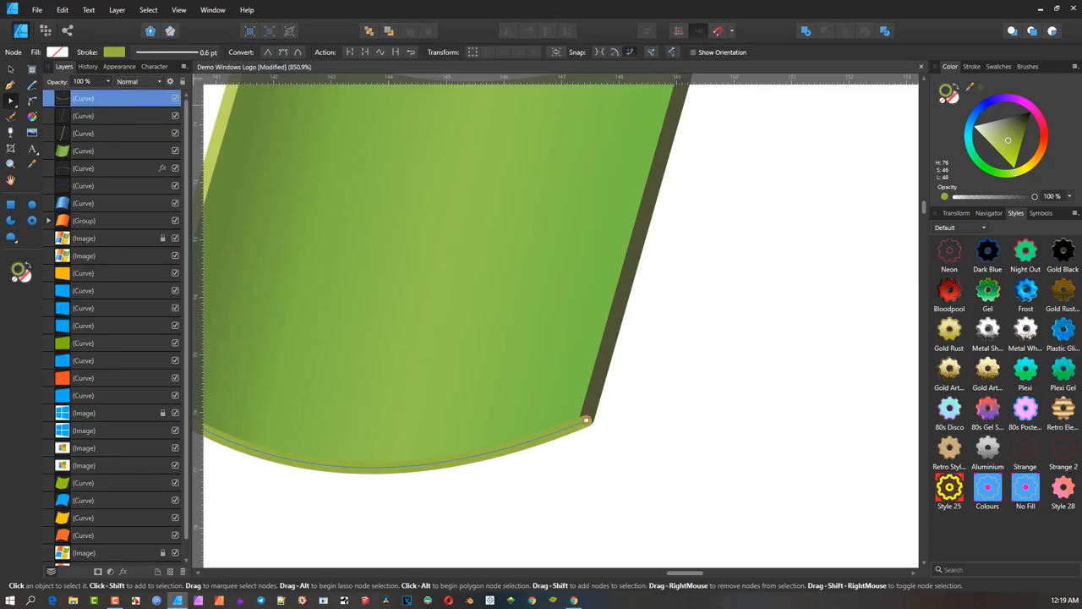
pyautogui.click(695, 428)
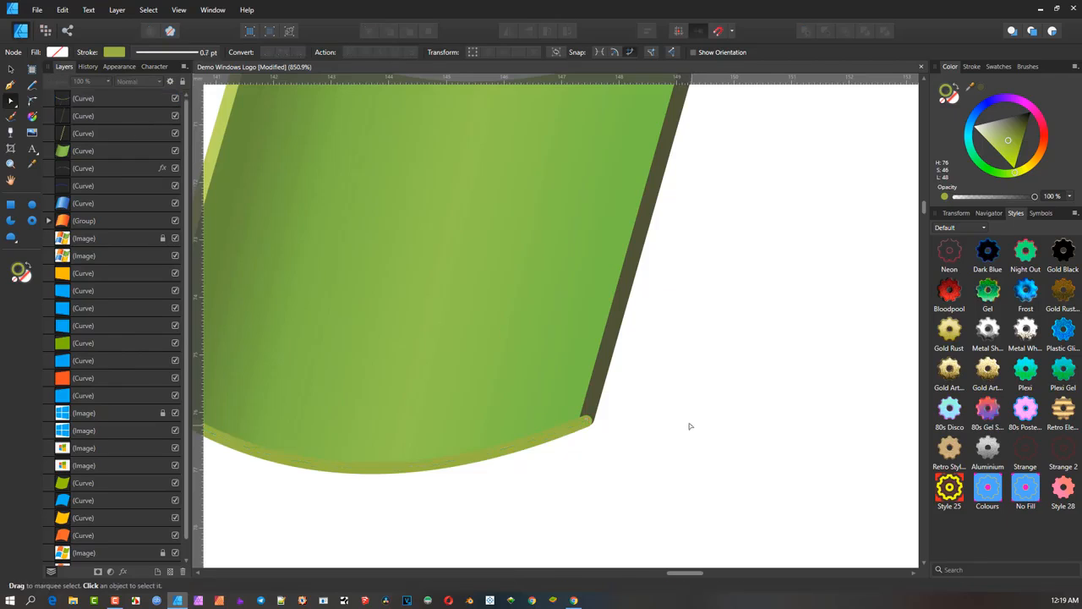
# Step: Recolour the green panel's right edge line to a lighter, more saturated olive, H 70, S 48, L 38
pyautogui.scroll(-2, 688, 427)
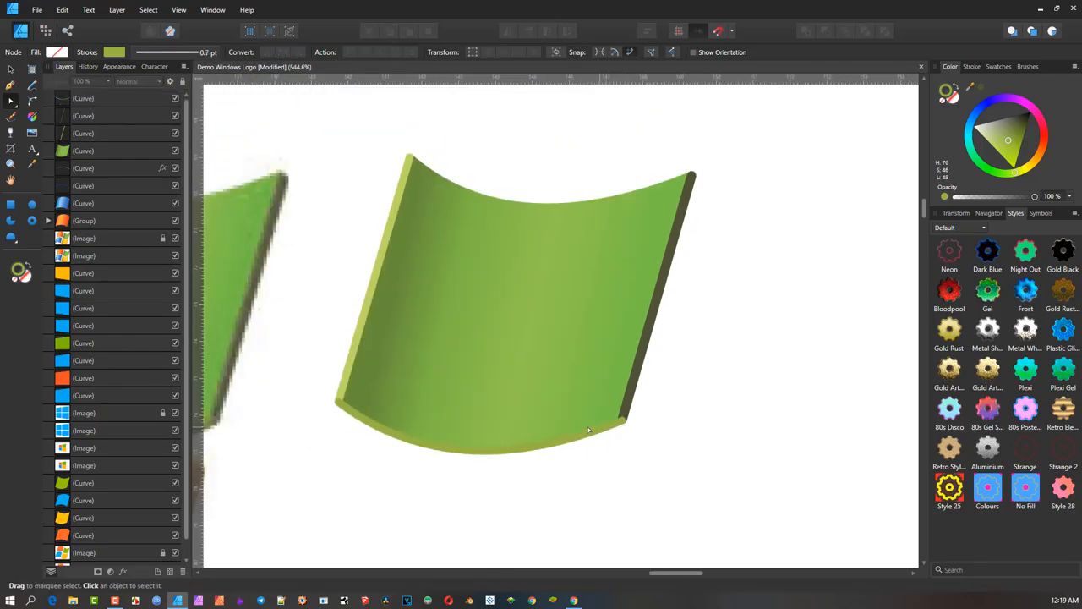
pyautogui.scroll(-2, 397, 410)
pyautogui.moveTo(489, 410); pyautogui.dragTo(693, 364)
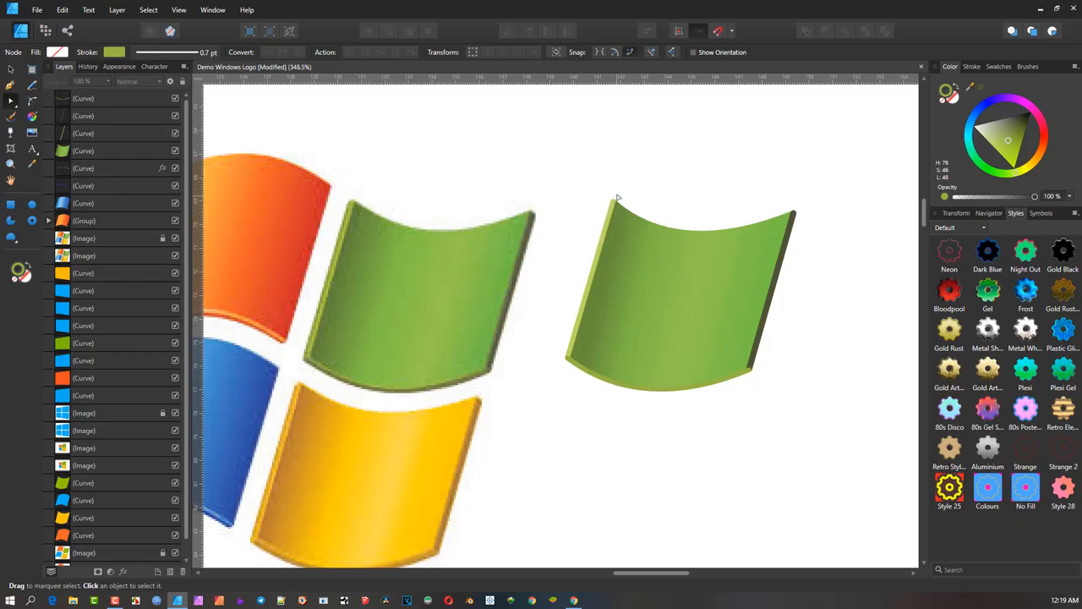
pyautogui.scroll(-1, 695, 233)
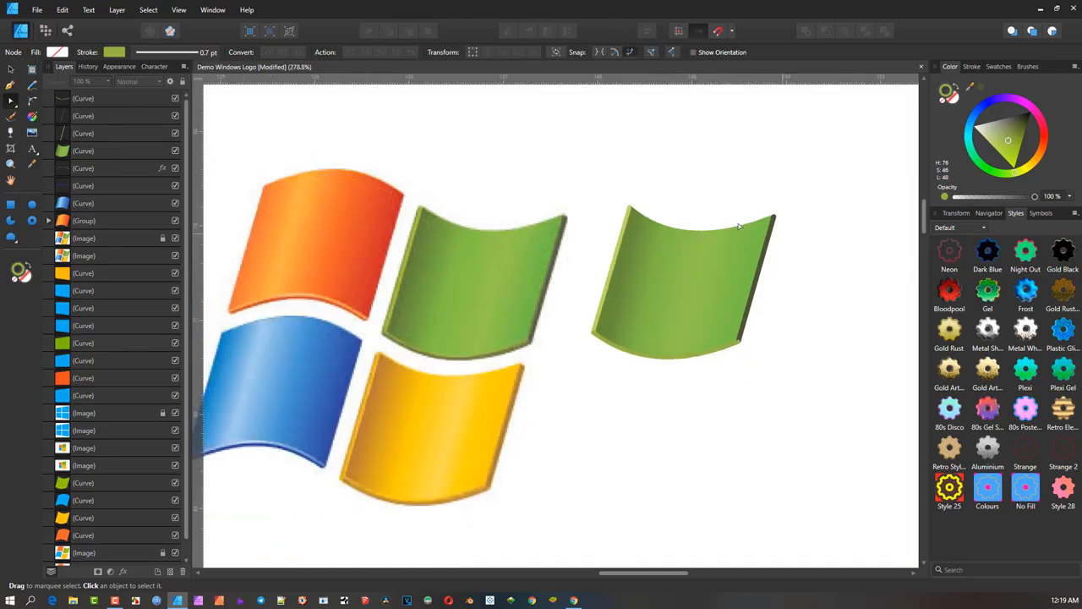
pyautogui.click(755, 304)
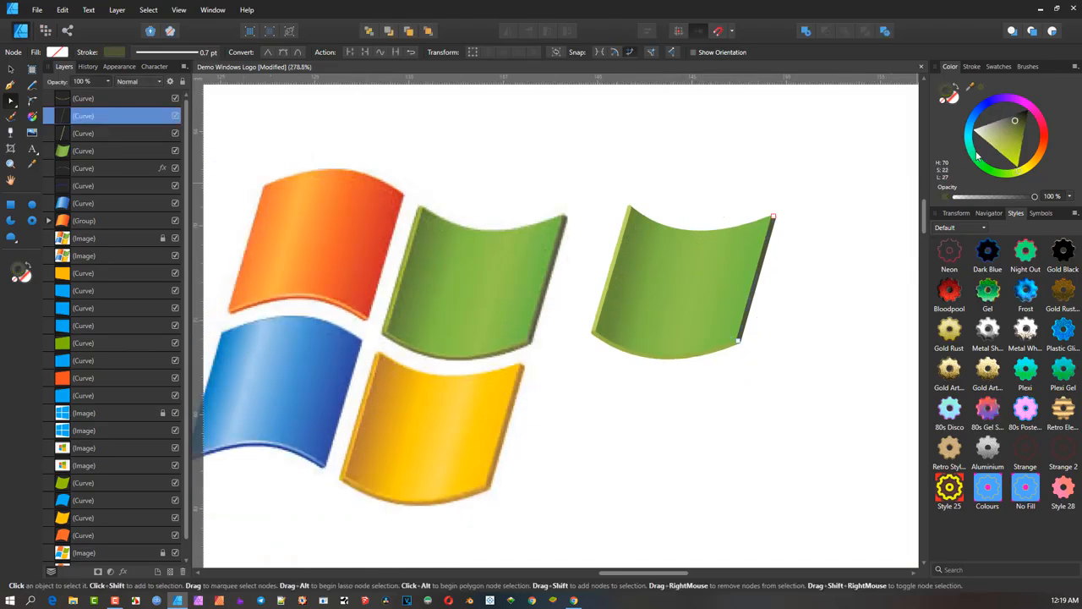
pyautogui.moveTo(1016, 125); pyautogui.dragTo(1015, 137)
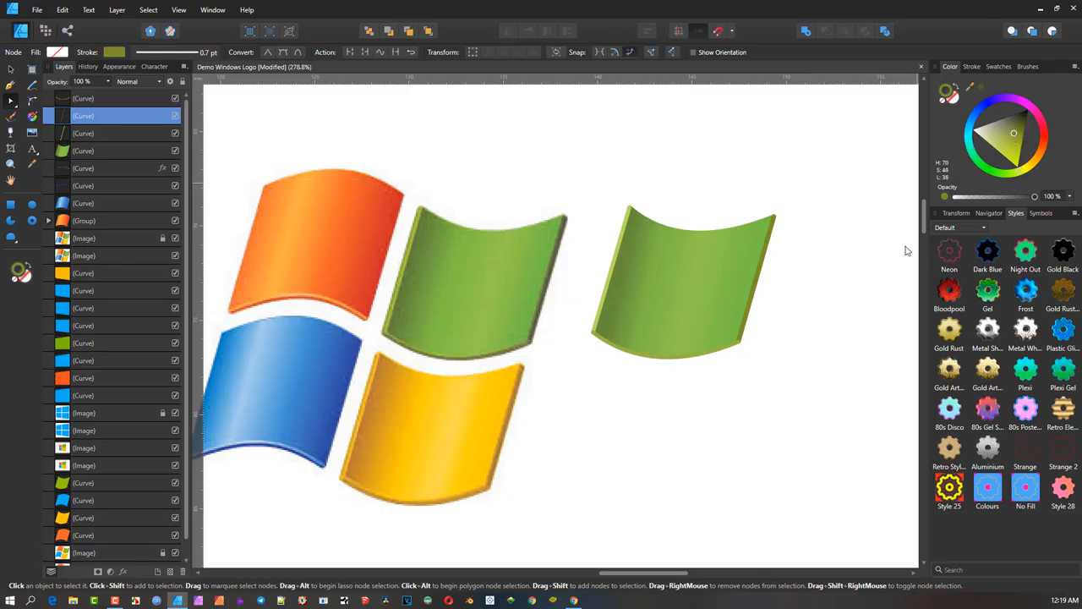
# Step: Select the green panel's left, bottom and right edge strokes together and apply a very slight Gaussian Blur layer effect
pyautogui.click(12, 69)
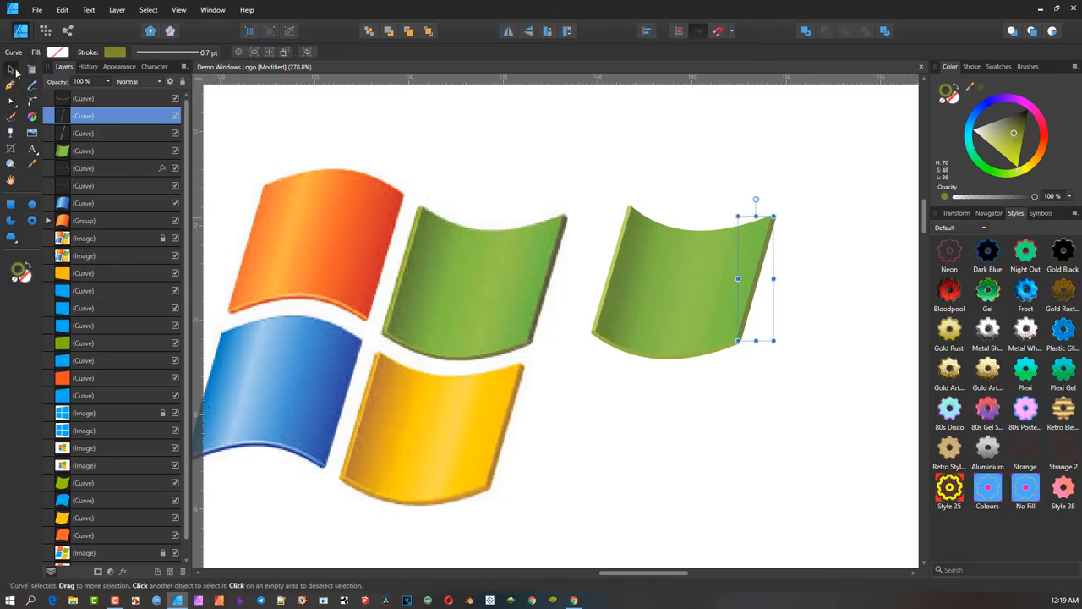
pyautogui.keyDown('ctrl'); pyautogui.click(610, 271); pyautogui.keyUp('ctrl')
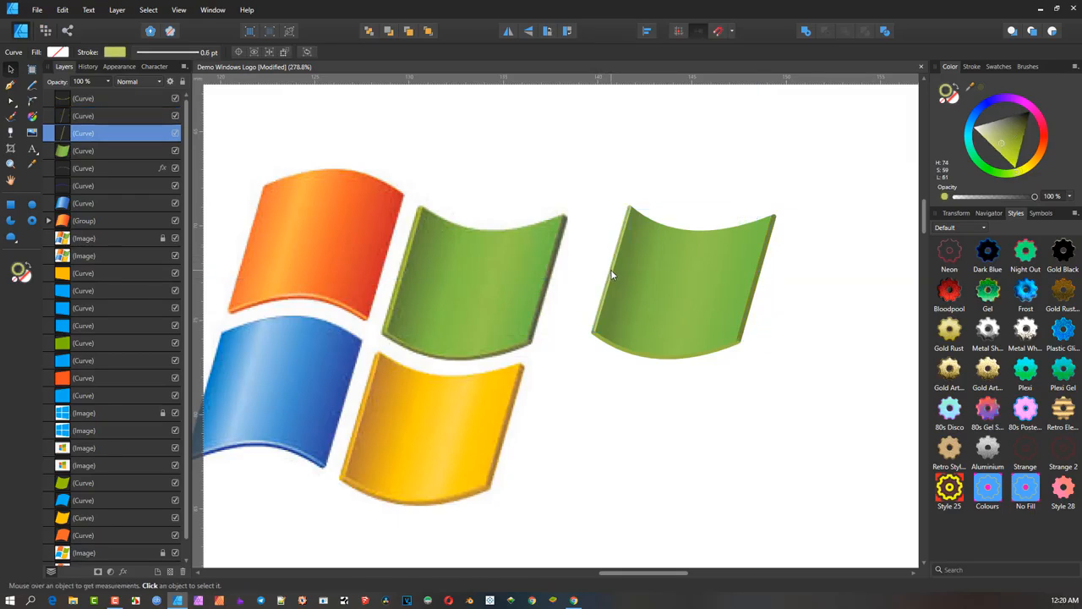
pyautogui.keyDown('shift'); pyautogui.click(667, 358); pyautogui.keyUp('shift')
pyautogui.keyDown('shift'); pyautogui.click(753, 296); pyautogui.keyUp('shift')
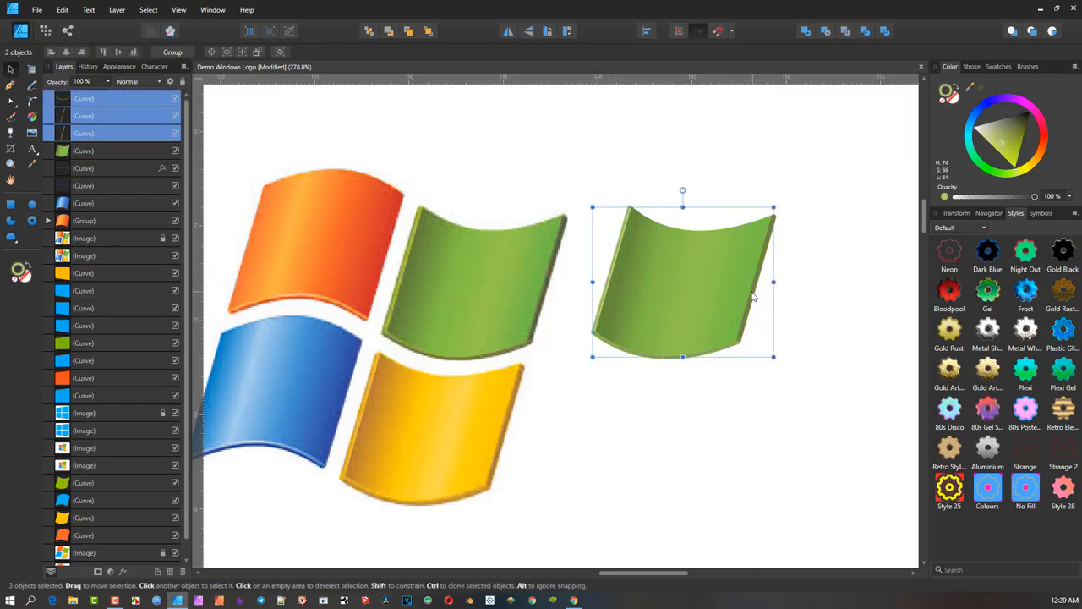
pyautogui.click(124, 572)
pyautogui.moveTo(774, 225); pyautogui.dragTo(893, 234)
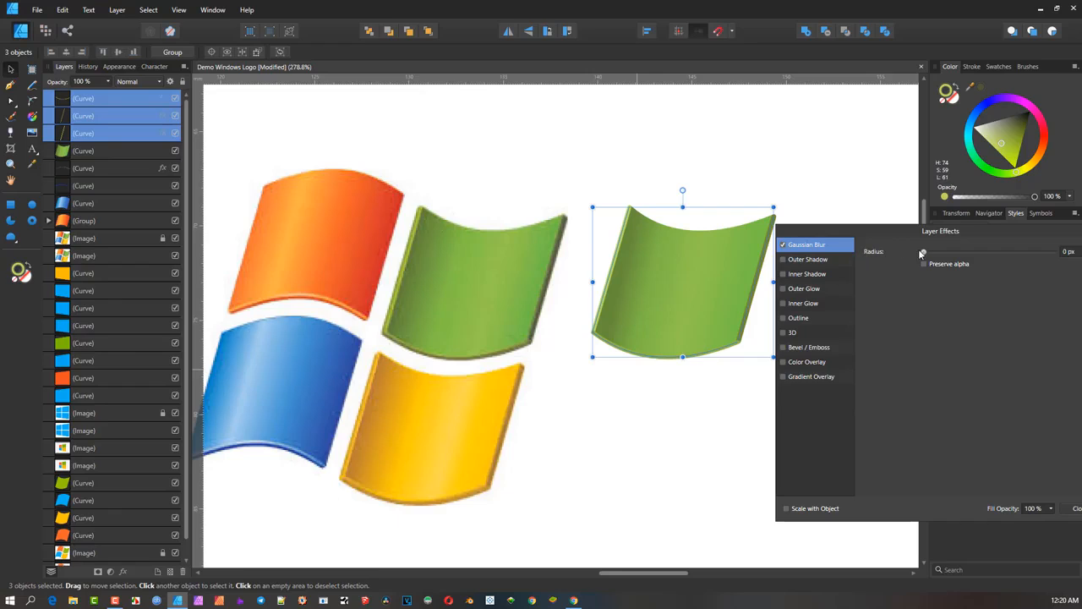
pyautogui.moveTo(922, 253); pyautogui.dragTo(925, 254)
pyautogui.moveTo(1038, 230); pyautogui.dragTo(943, 231)
pyautogui.click(989, 509)
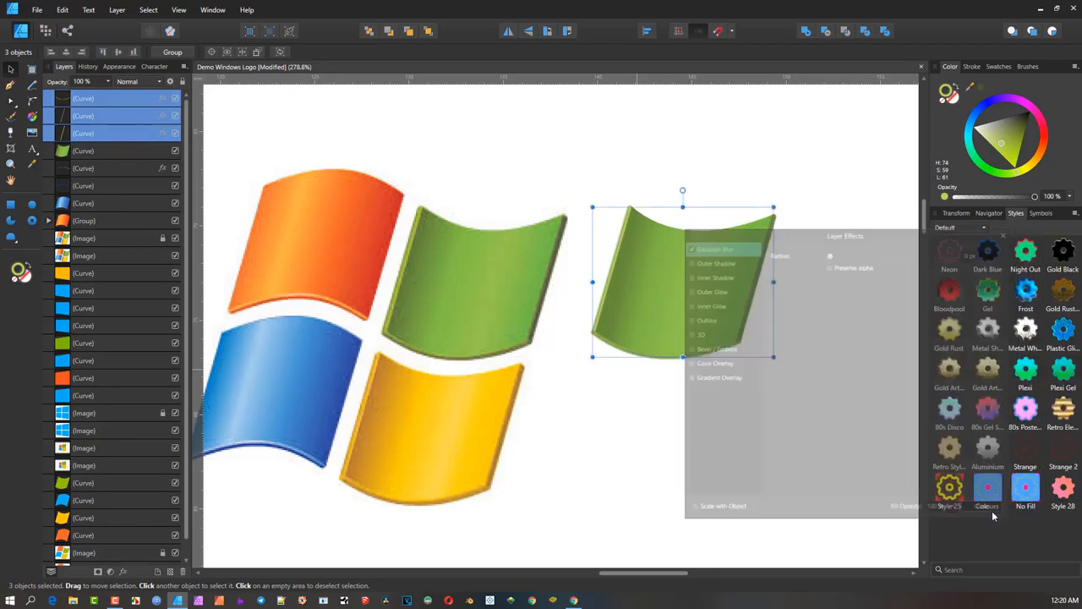
# Step: Group the green shape with its three edge strokes and place the group over the reference logo's green panel
pyautogui.moveTo(564, 144); pyautogui.dragTo(835, 421)
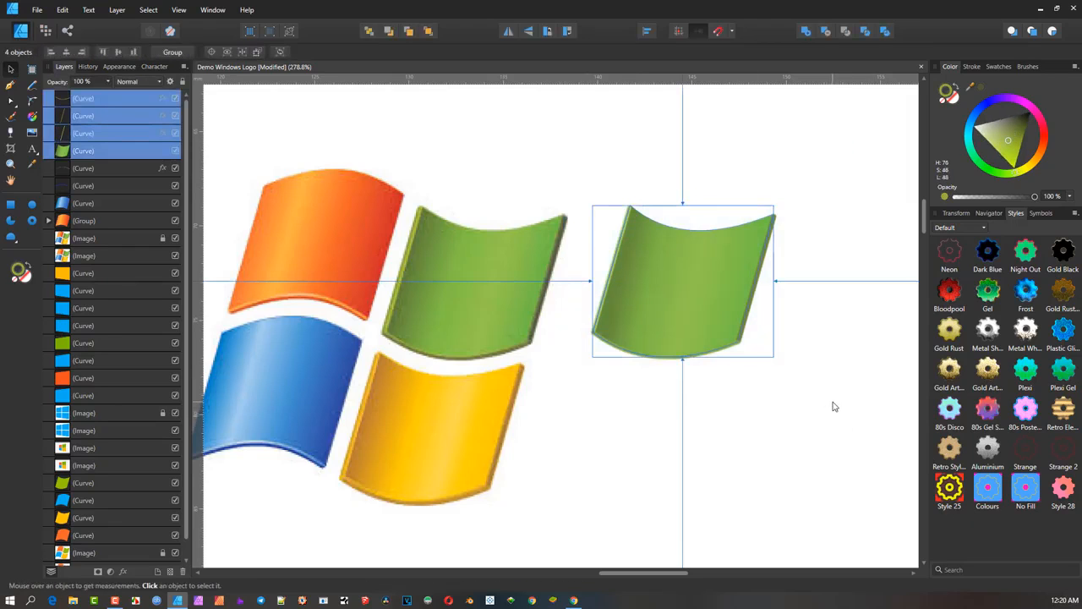
pyautogui.hotkey('ctrl', 'g')
pyautogui.moveTo(711, 327); pyautogui.dragTo(781, 236)
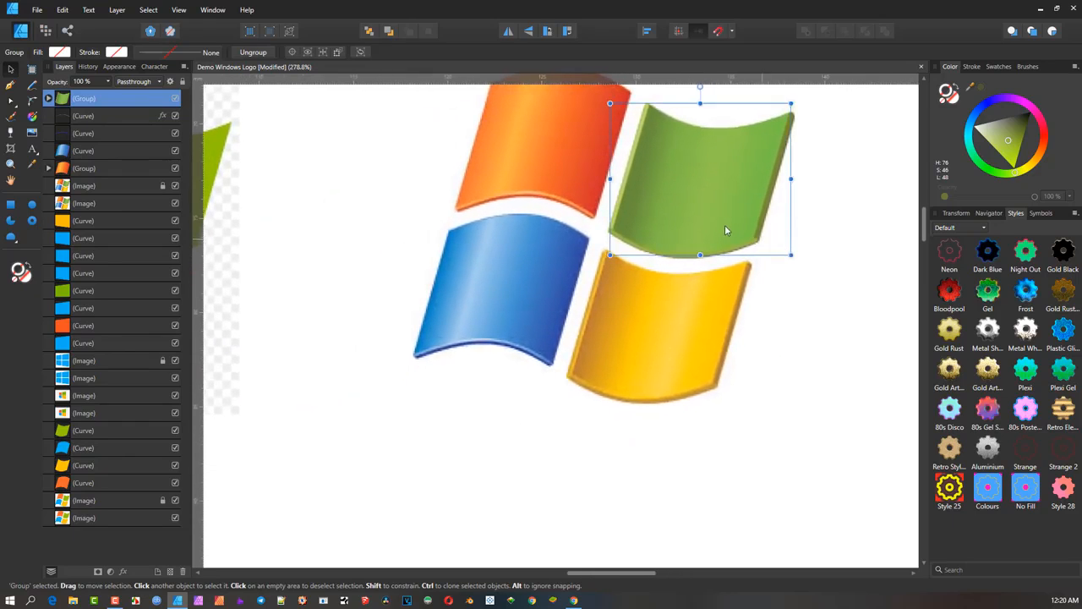
# Step: Duplicate the green panel group and place the copy on the empty canvas beside the reference logo's yellow panel
pyautogui.moveTo(695, 193); pyautogui.dragTo(654, 337)
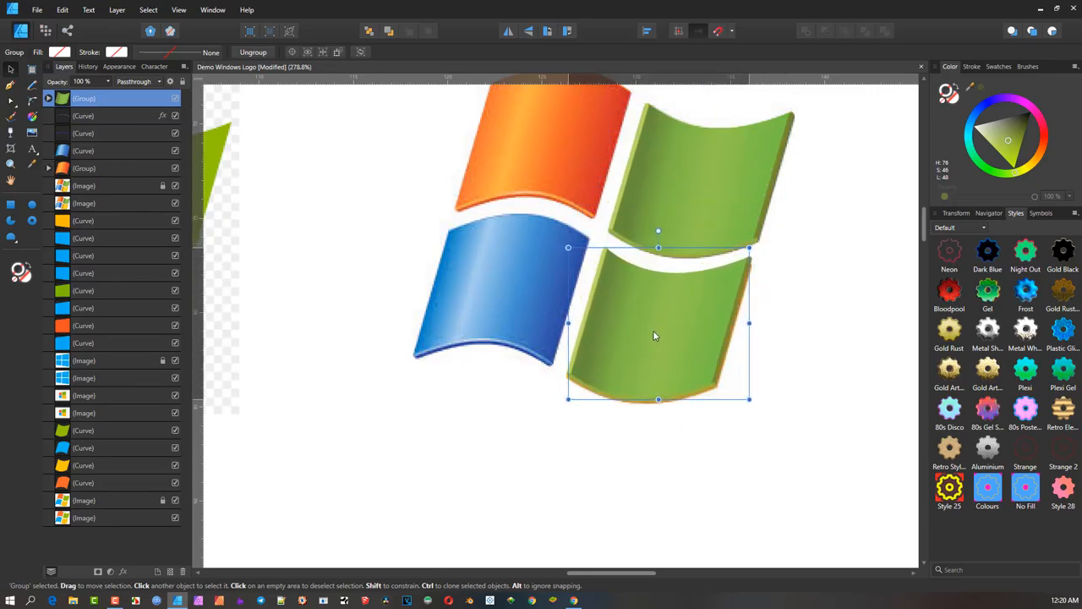
pyautogui.hotkey('ctrl', 'j')
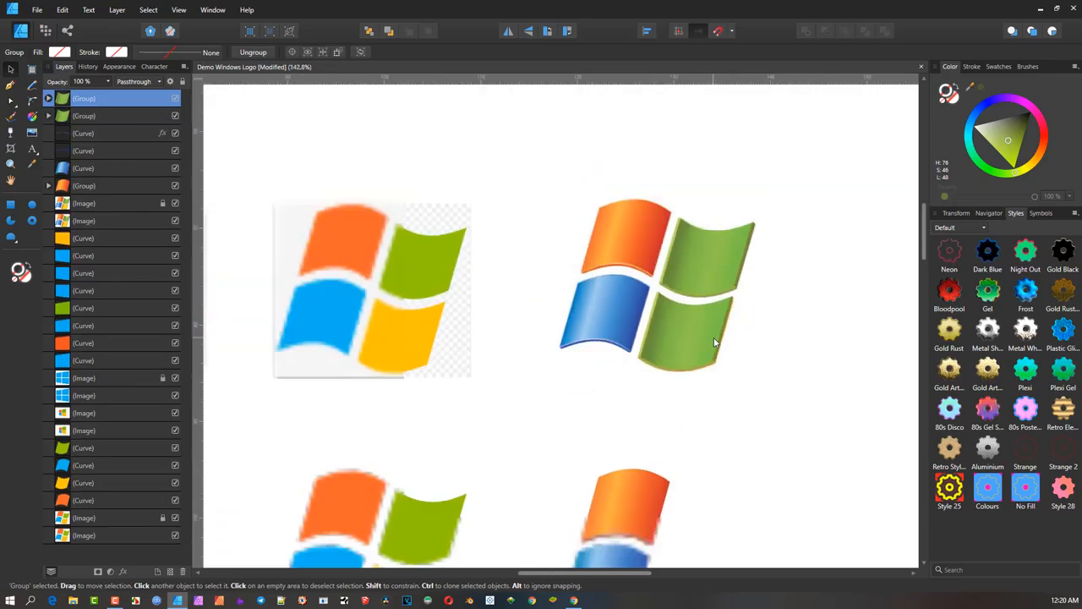
pyautogui.scroll(-3, 656, 330)
pyautogui.moveTo(574, 311); pyautogui.dragTo(688, 319)
pyautogui.scroll(1, 688, 318)
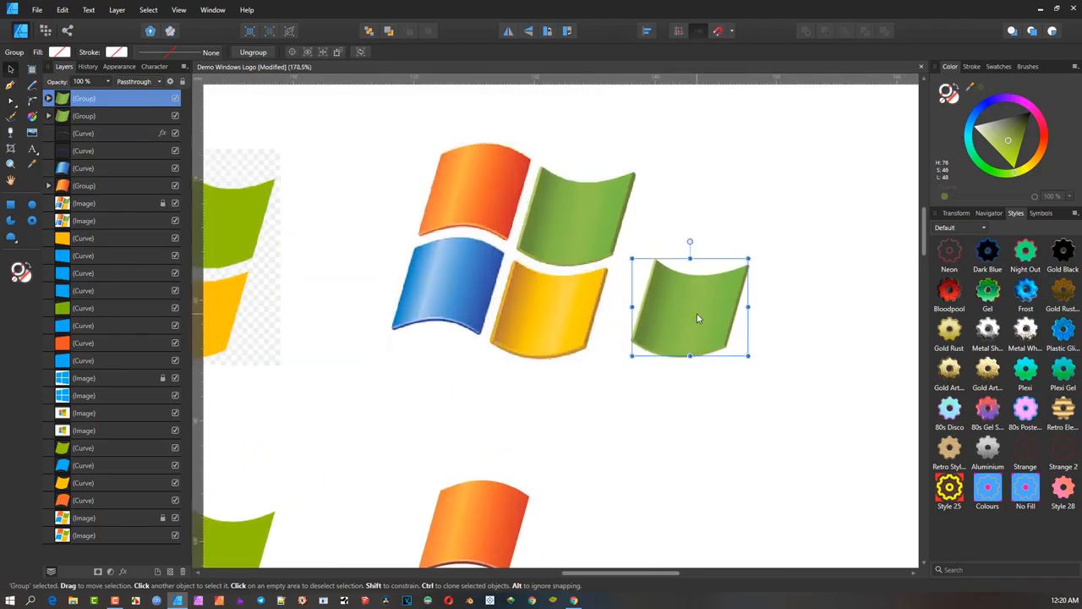
# Step: Ungroup the copied panel and set its fill gradient's right end stop to the reference panel's yellow, H 47, S 100, L 50
pyautogui.click(264, 55)
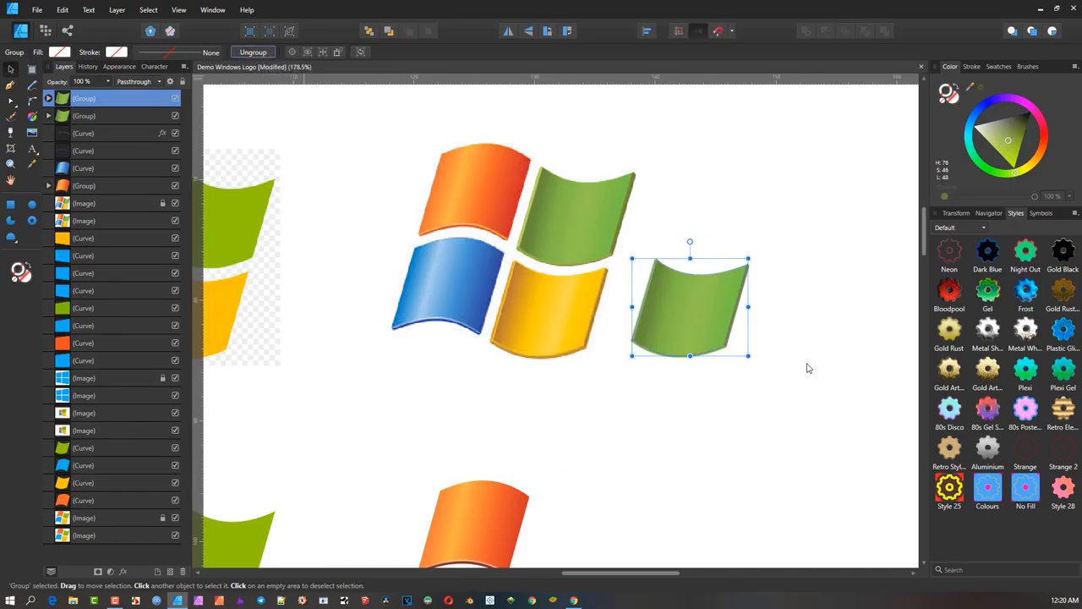
pyautogui.click(706, 322)
pyautogui.scroll(2, 706, 321)
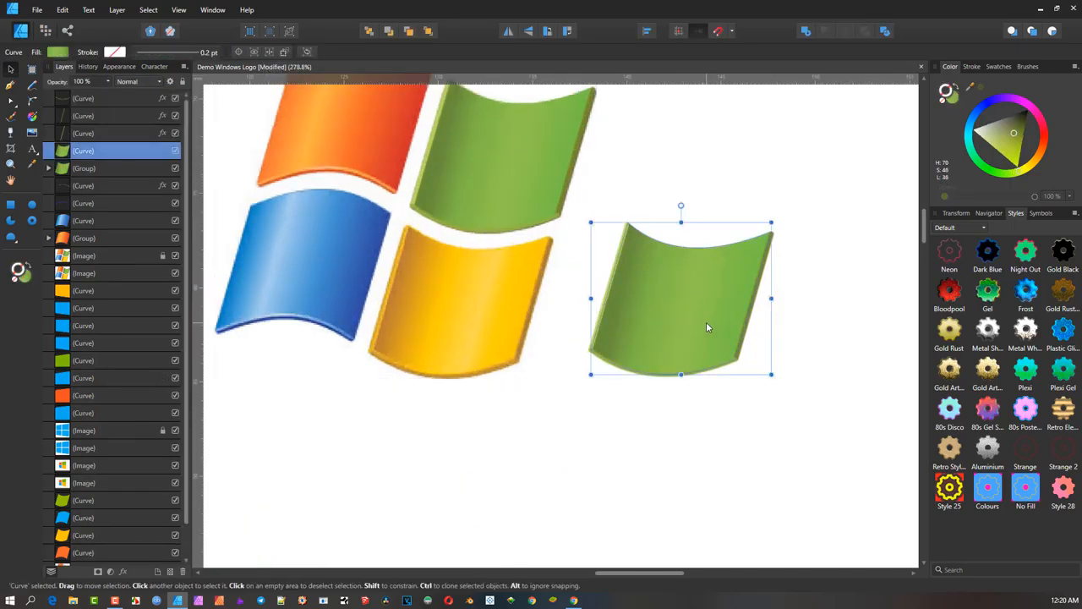
pyautogui.click(32, 119)
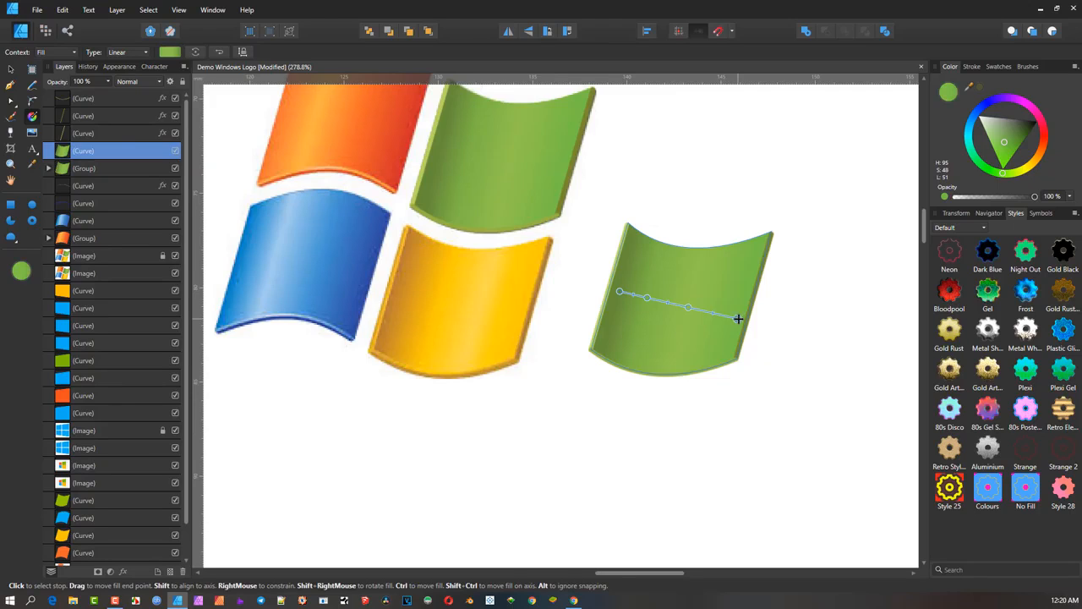
pyautogui.moveTo(969, 91); pyautogui.dragTo(524, 310)
pyautogui.click(979, 87)
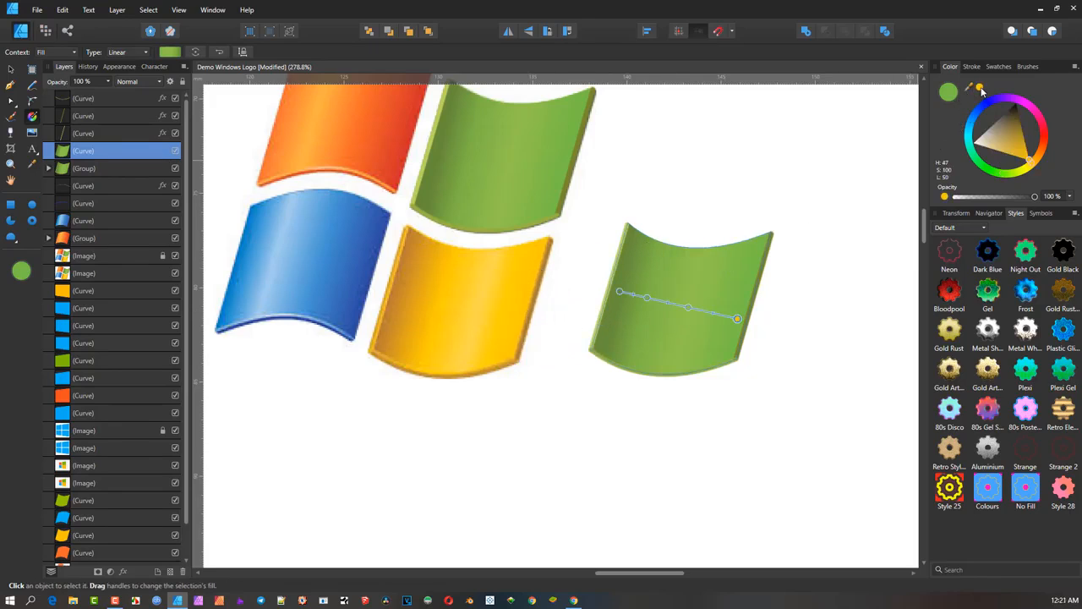
# Step: Recolour the gradient's two middle stops with the light highlight yellow and golden yellow sampled from the reference yellow panel
pyautogui.click(688, 308)
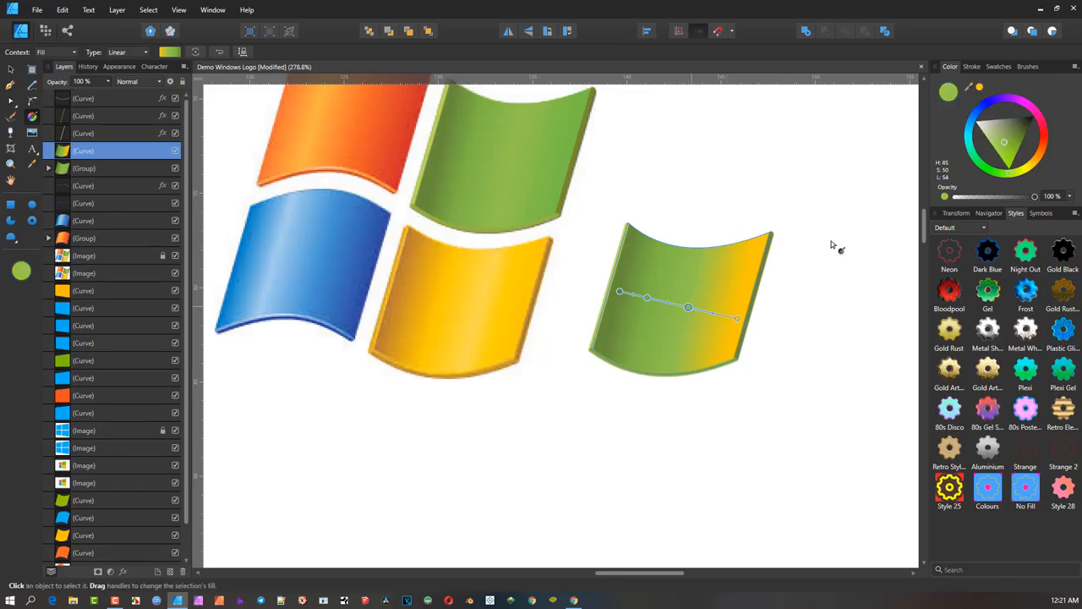
pyautogui.moveTo(968, 88); pyautogui.dragTo(476, 306)
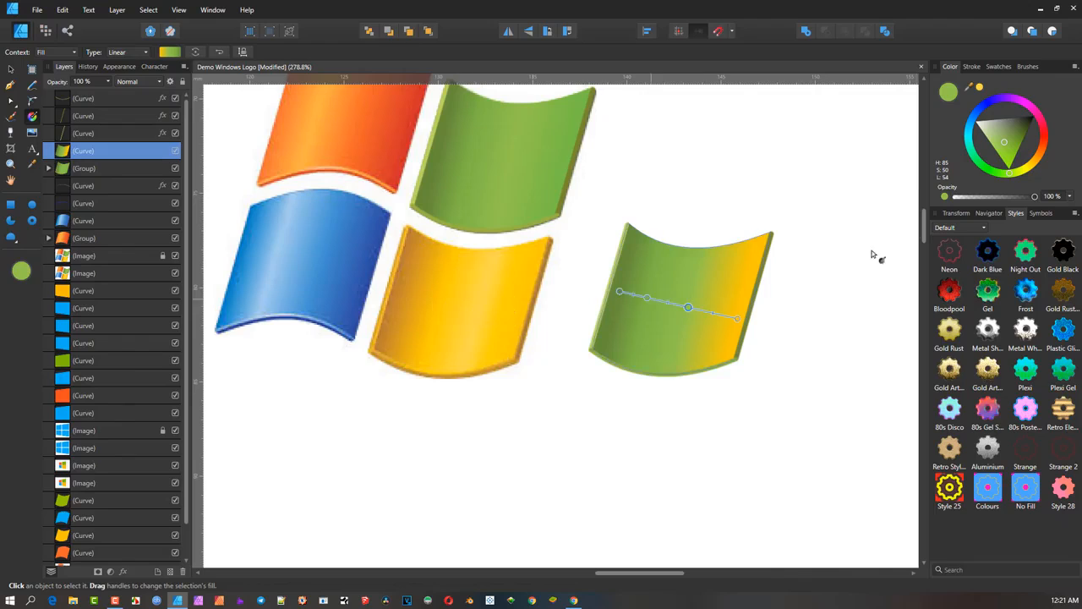
pyautogui.click(981, 89)
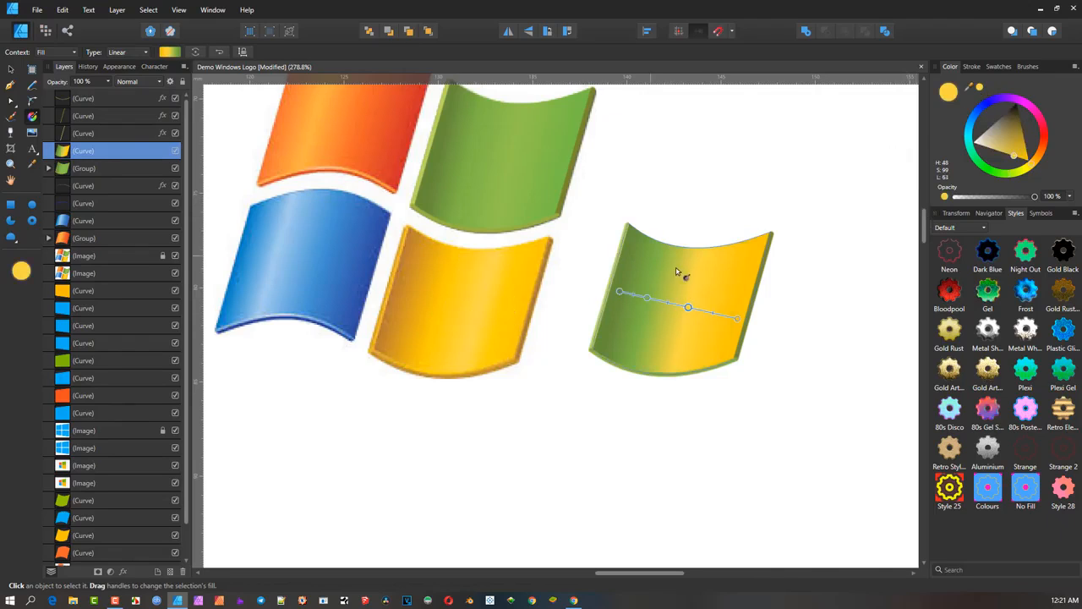
pyautogui.click(647, 297)
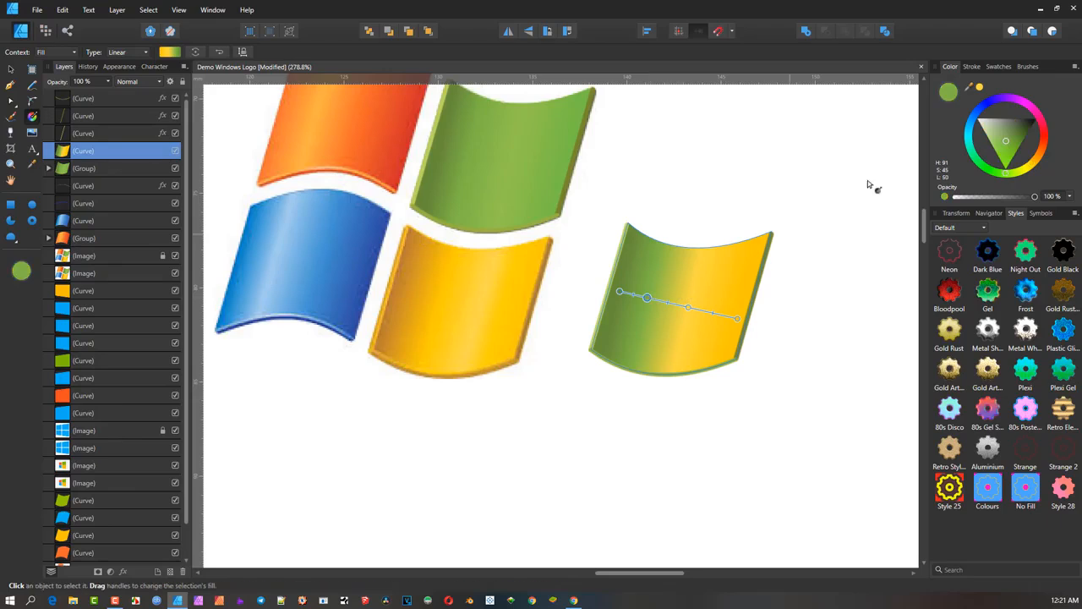
pyautogui.moveTo(968, 88); pyautogui.dragTo(430, 314)
pyautogui.click(979, 88)
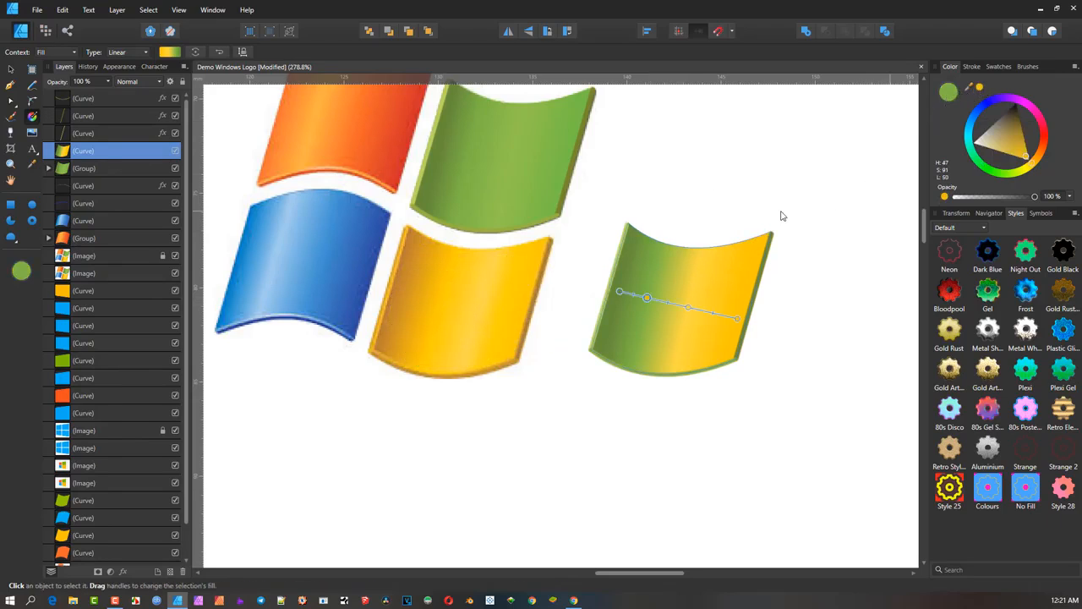
# Step: Recolour the gradient's left end stop with the darker orange-gold sampled from the reference yellow panel's left side
pyautogui.click(619, 291)
pyautogui.moveTo(970, 89); pyautogui.dragTo(405, 294)
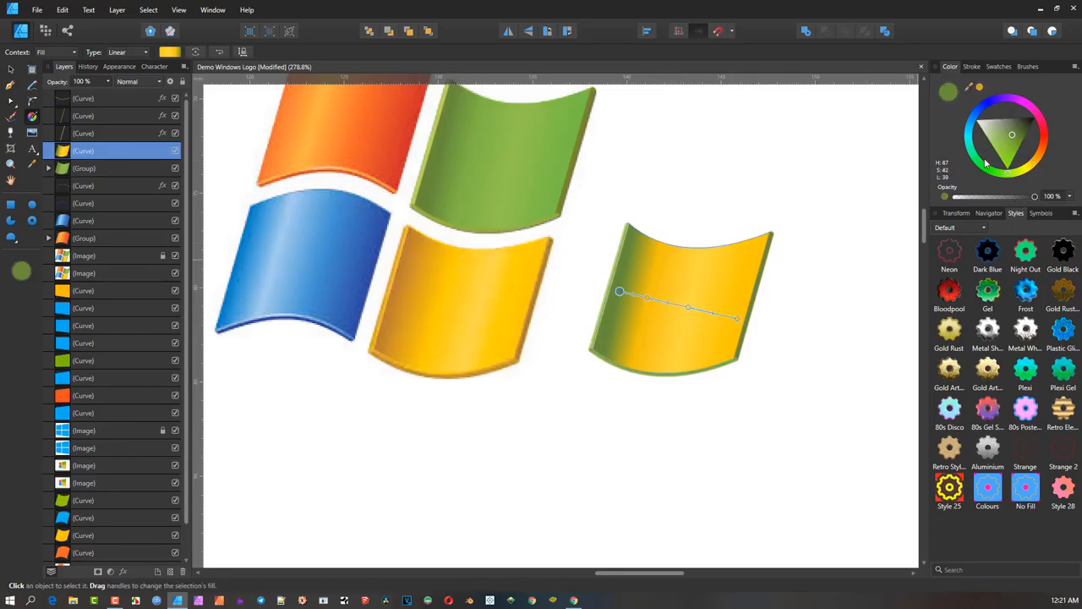
pyautogui.click(981, 90)
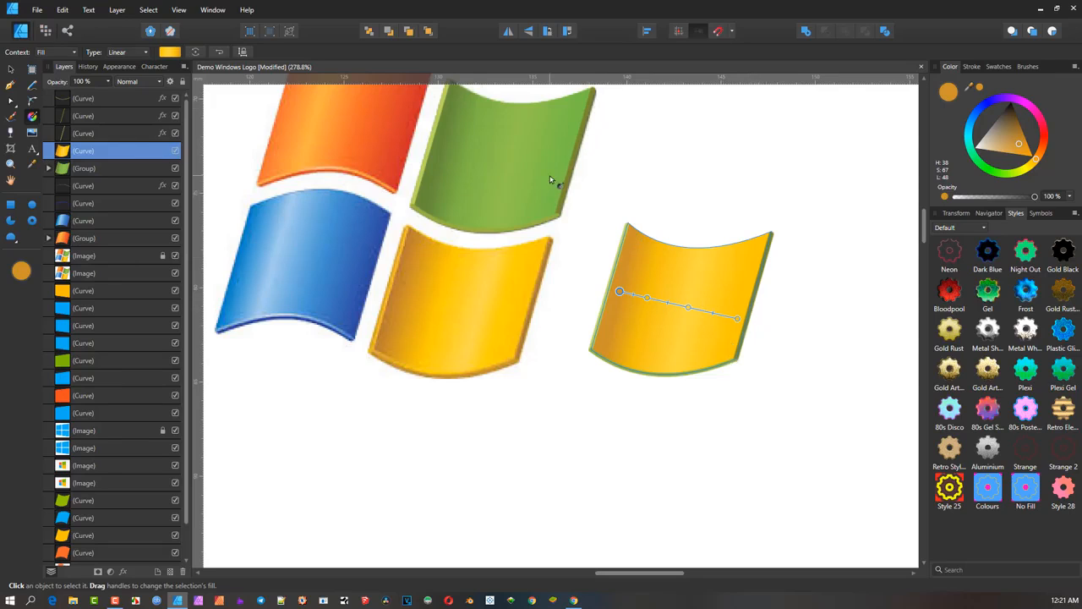
# Step: Select the copied panel's three green edge strokes and sample the gold colour of the reference yellow panel's left edge
pyautogui.scroll(1, 626, 265)
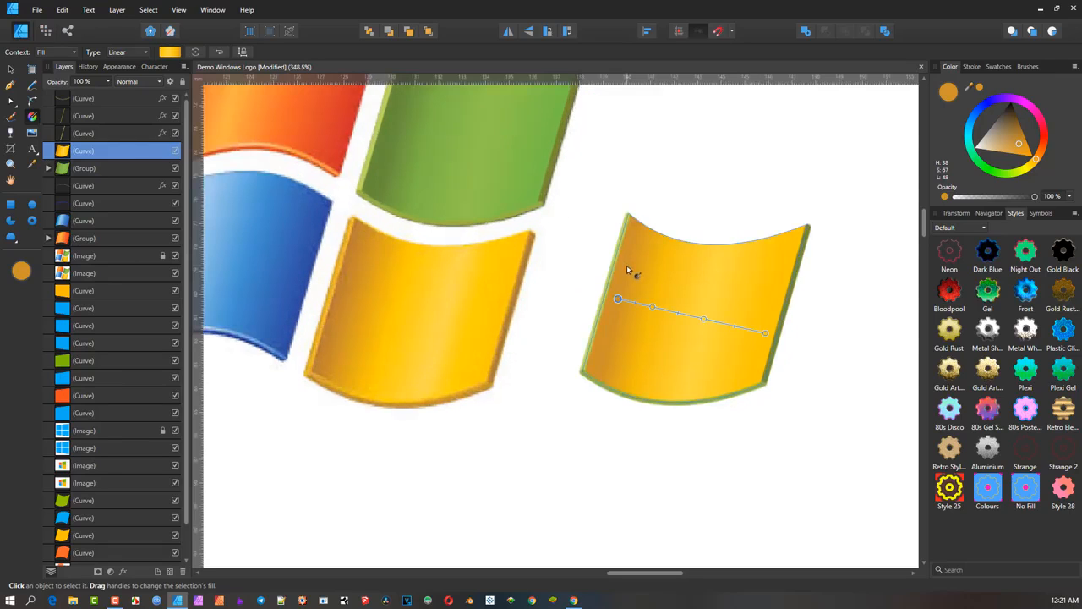
pyautogui.click(10, 71)
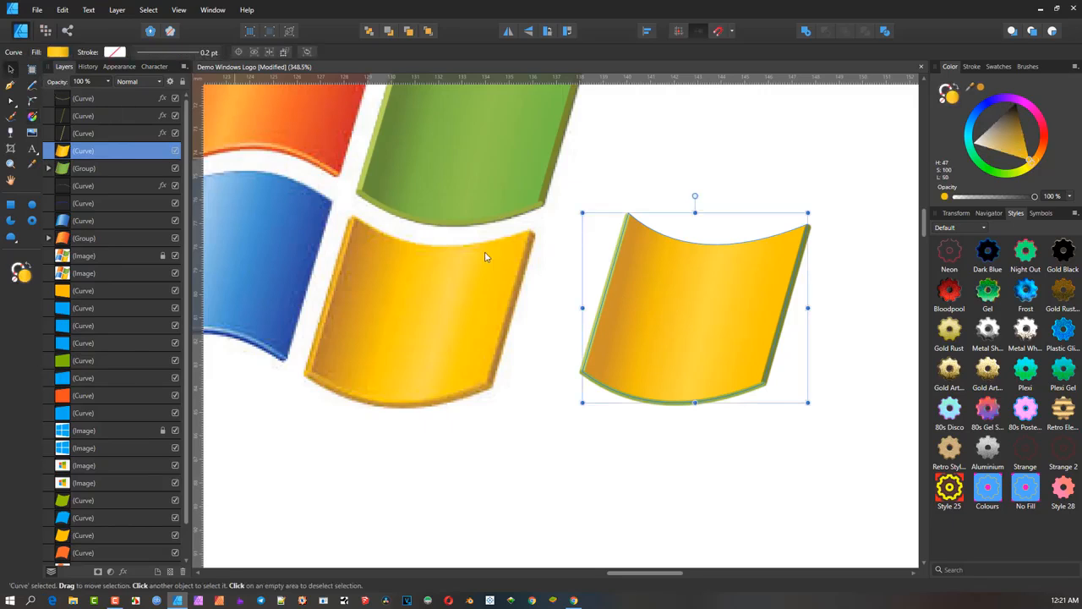
pyautogui.click(594, 334)
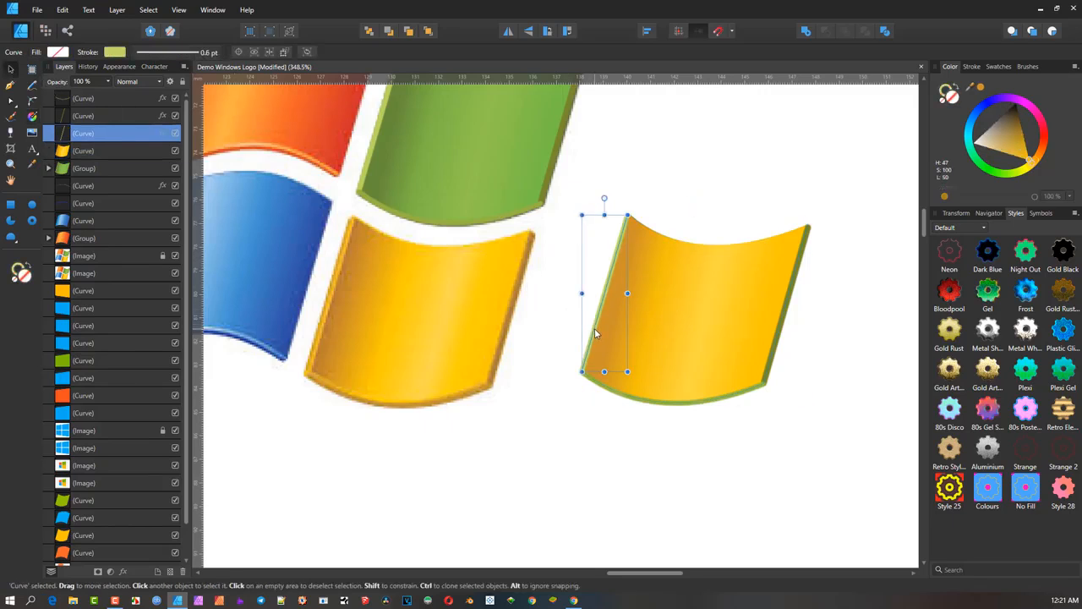
pyautogui.keyDown('shift'); pyautogui.click(650, 404); pyautogui.keyUp('shift')
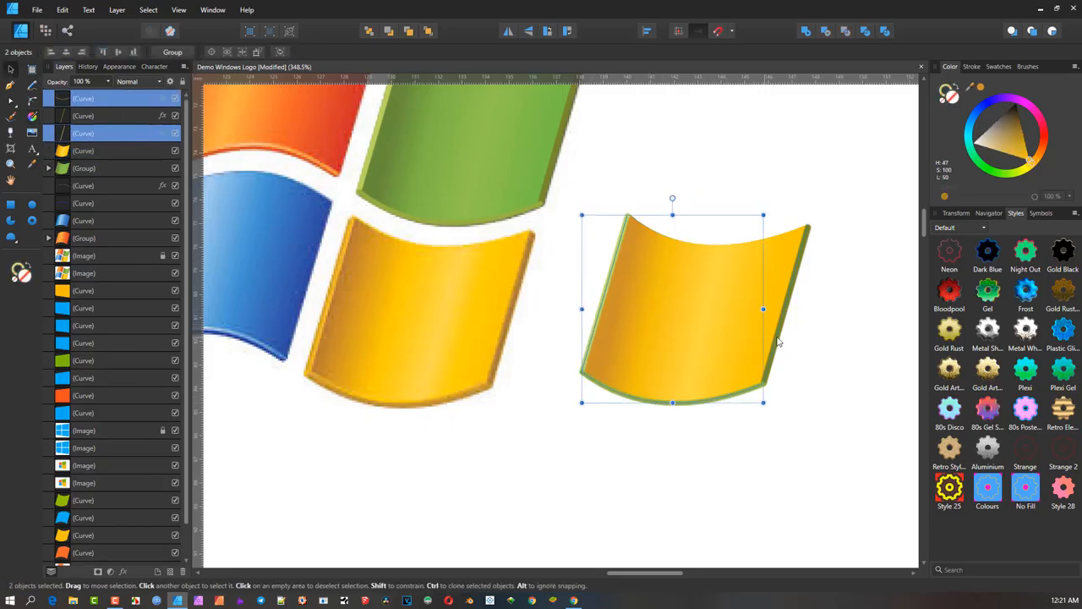
pyautogui.keyDown('shift'); pyautogui.click(779, 336); pyautogui.keyUp('shift')
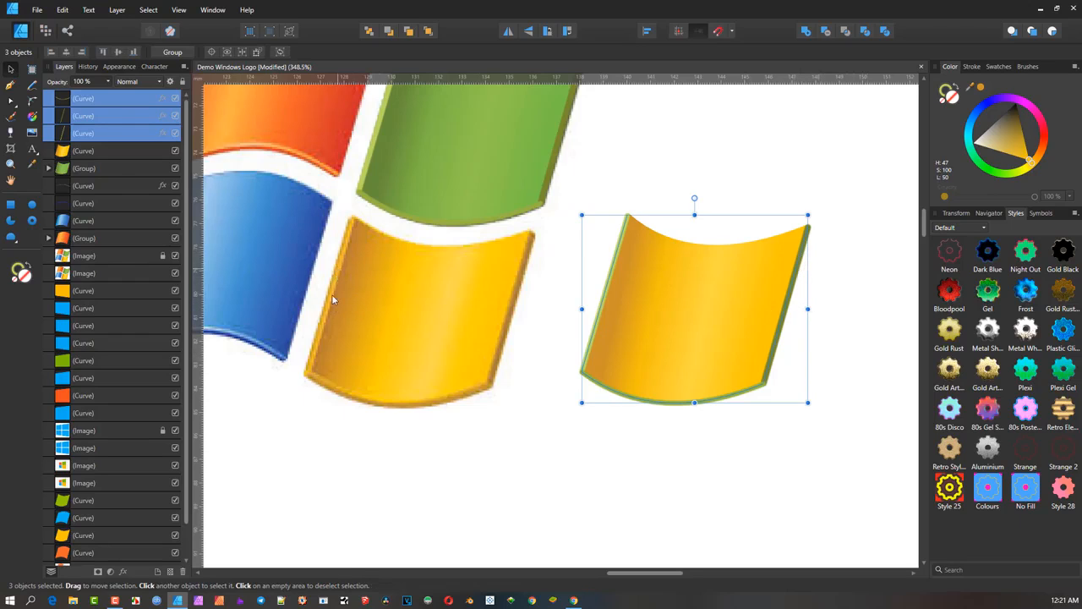
pyautogui.click(948, 90)
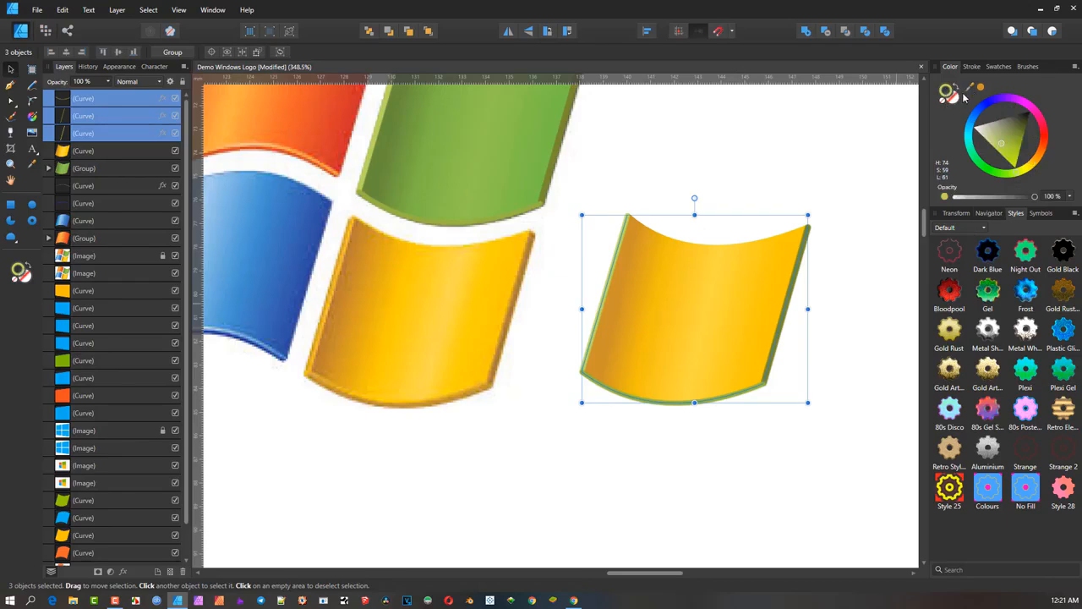
pyautogui.moveTo(969, 88); pyautogui.dragTo(330, 302)
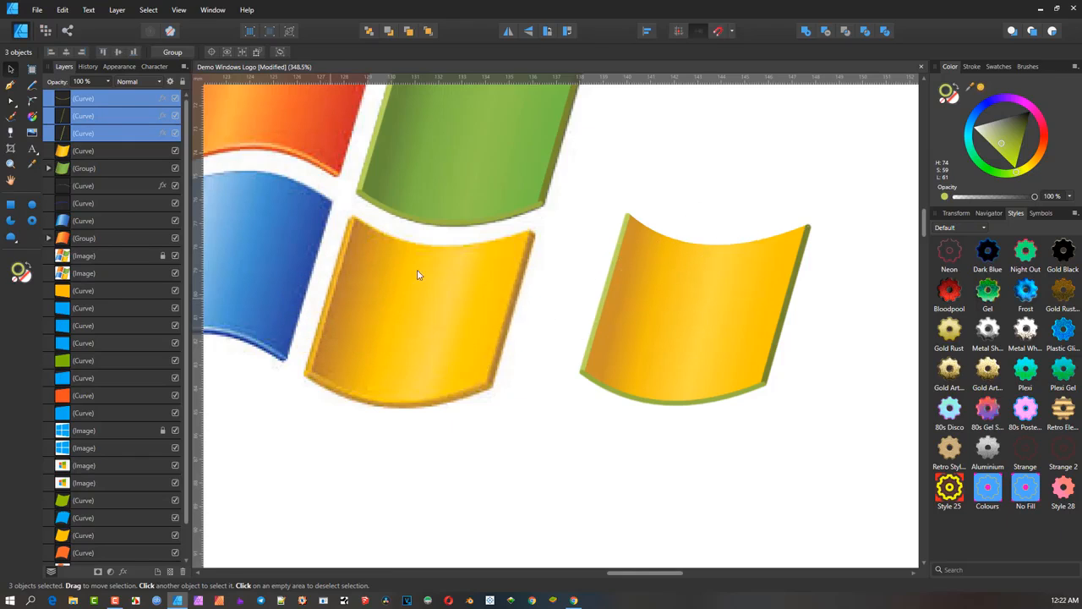
# Step: Try the sampled gold on all three edge strokes at once, and undo that recolouring
pyautogui.click(981, 86)
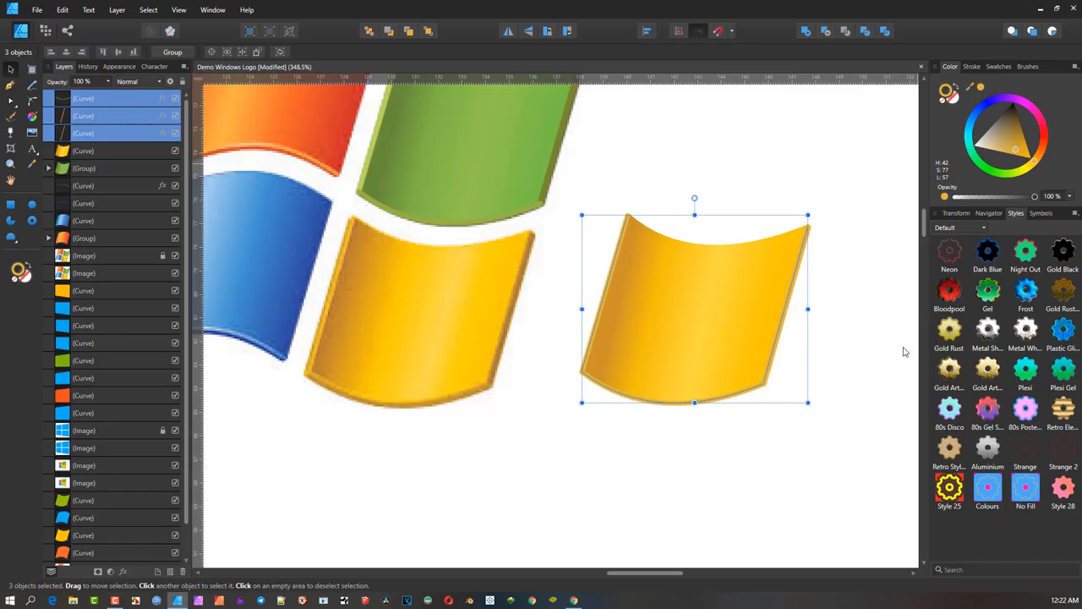
pyautogui.click(865, 425)
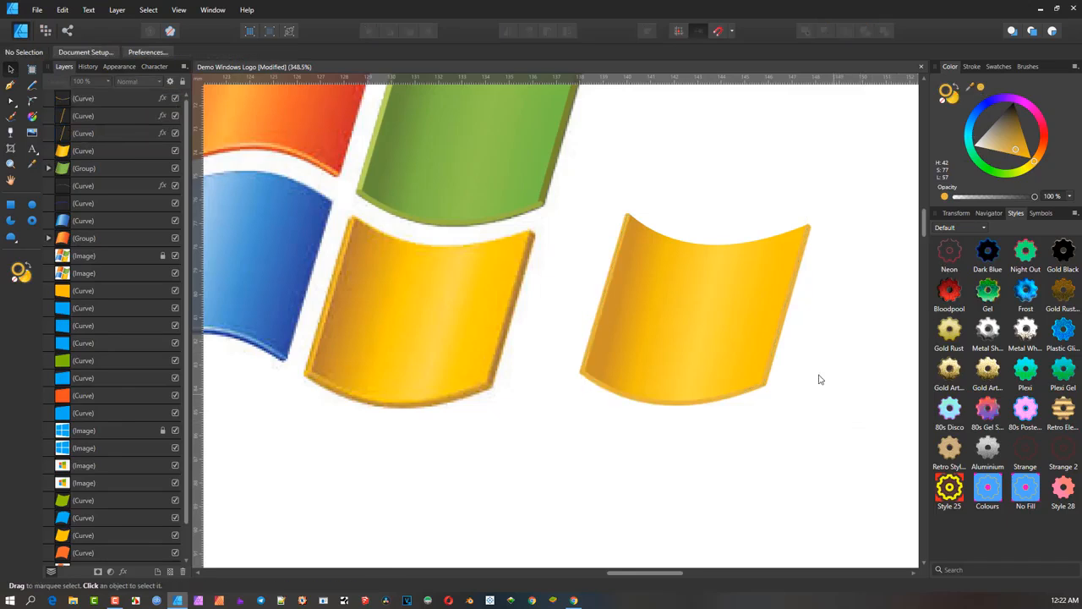
pyautogui.click(807, 350)
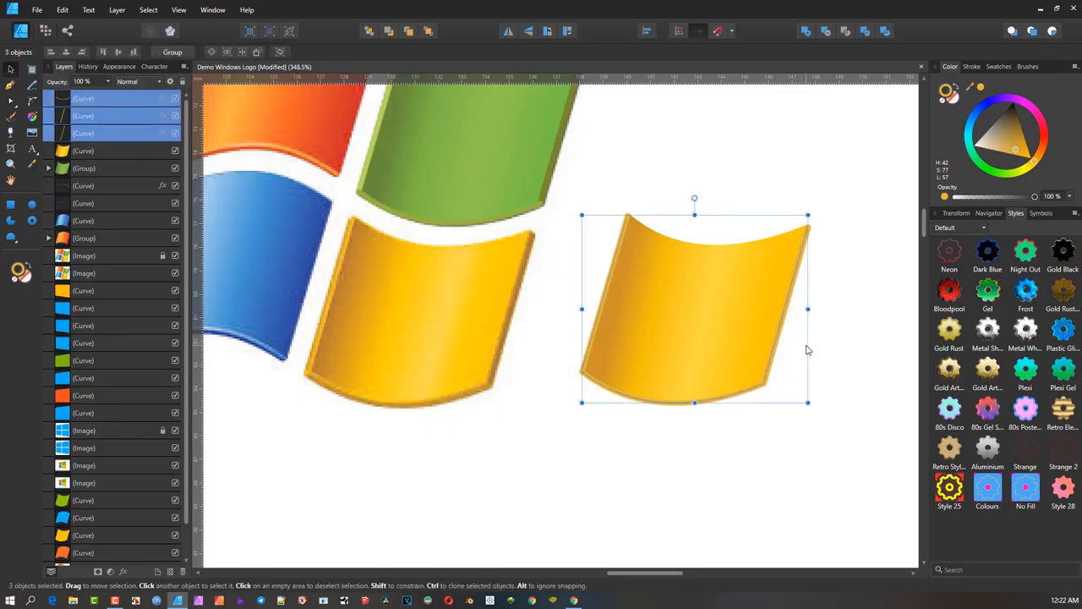
pyautogui.hotkey('ctrl', 'z')
pyautogui.click(840, 350)
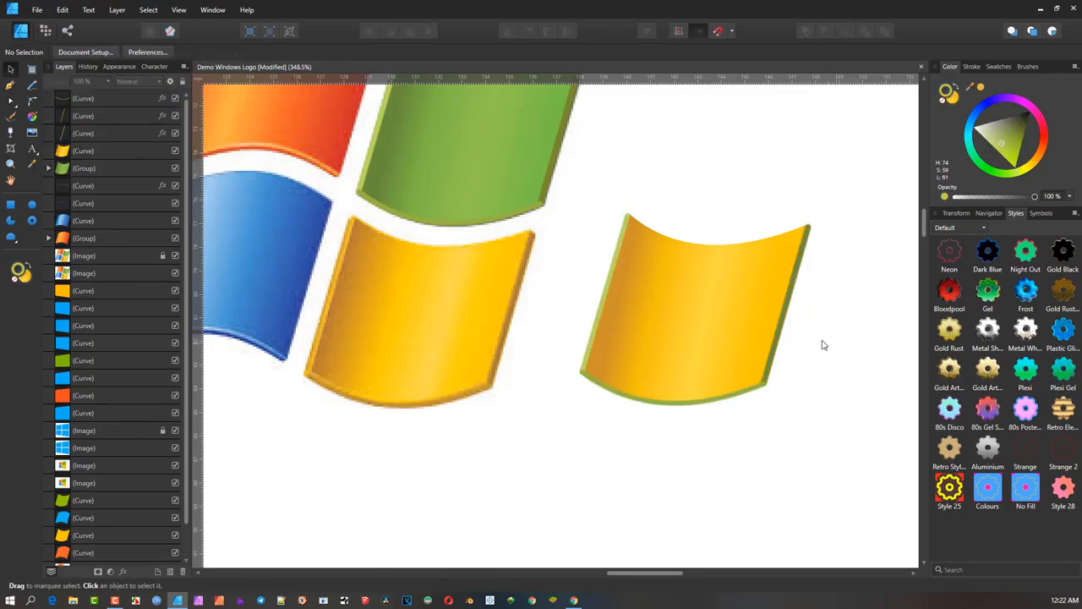
# Step: Recolour the copied panel's right edge stroke with the sampled gold, darkened to H 42, S 70, L 41
pyautogui.click(786, 313)
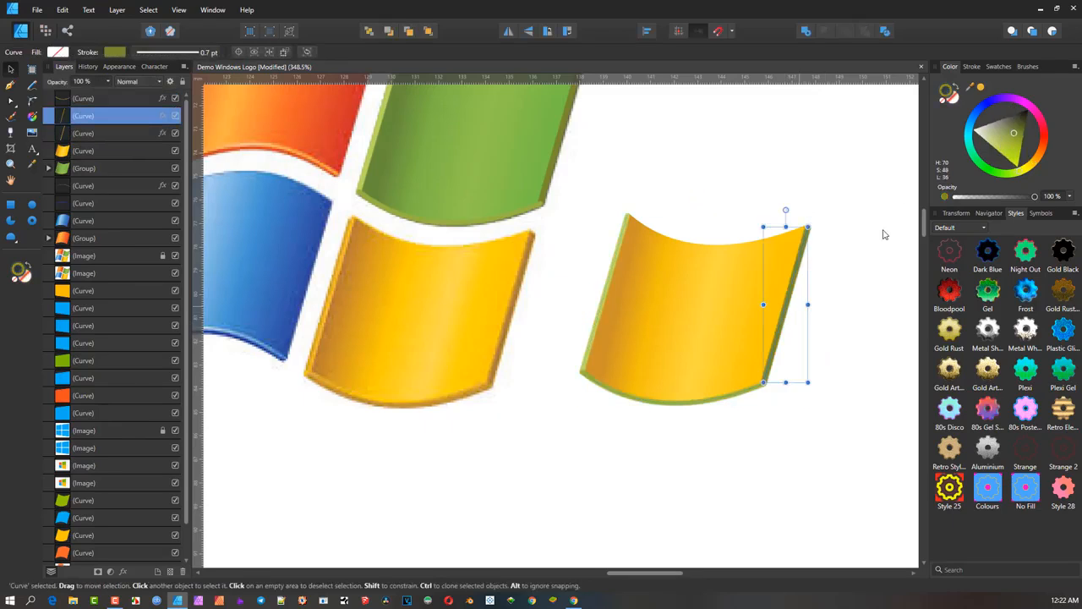
pyautogui.click(981, 87)
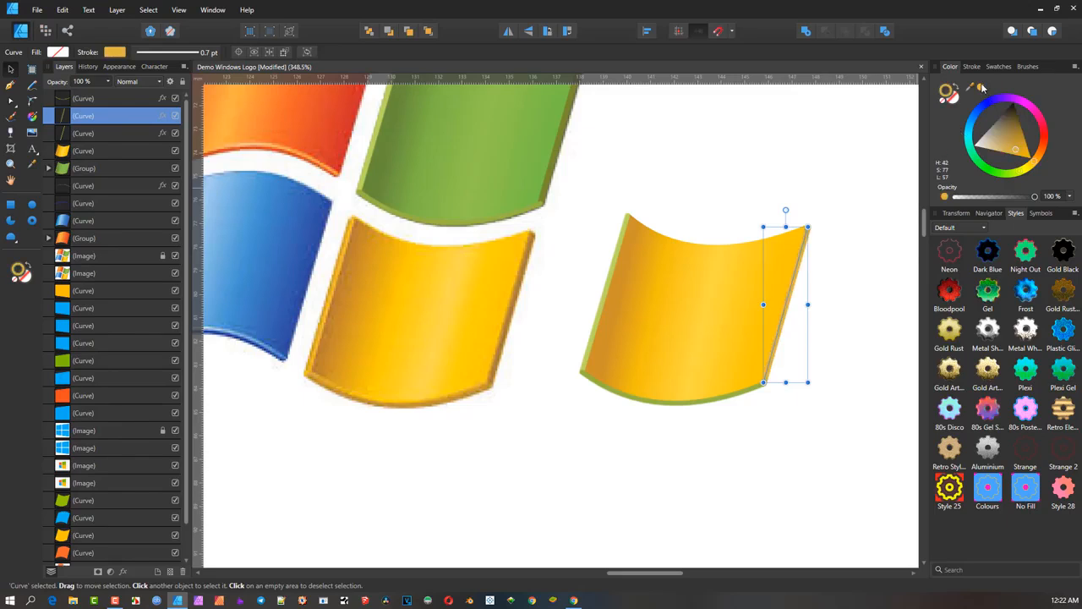
pyautogui.moveTo(1017, 149); pyautogui.dragTo(1019, 142)
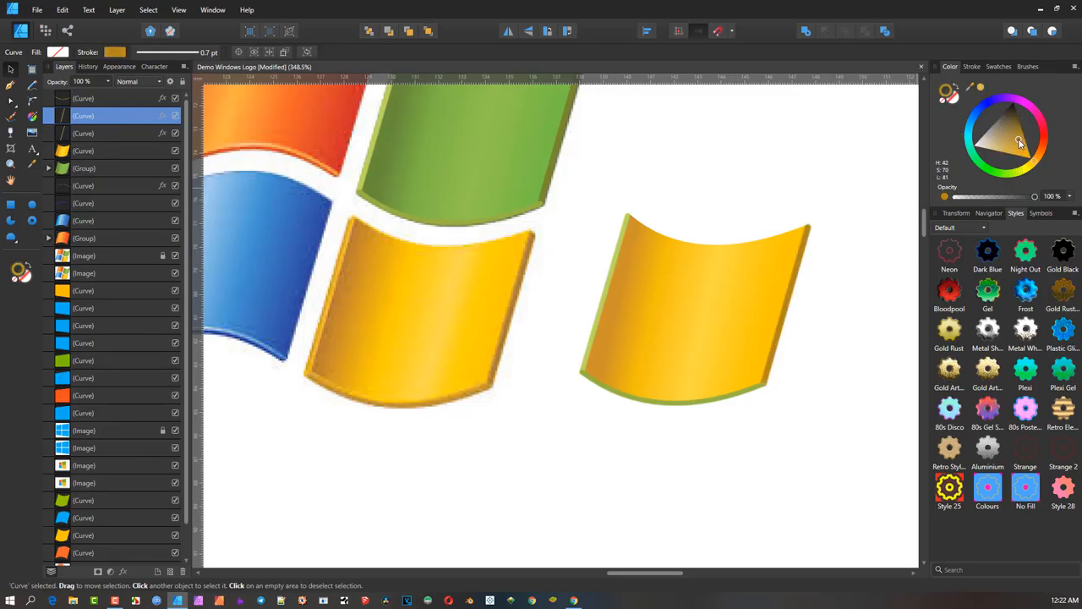
# Step: Recolour the panel's bottom edge stroke with the sampled gold, darkened to H 42, S 81, L 37
pyautogui.click(749, 395)
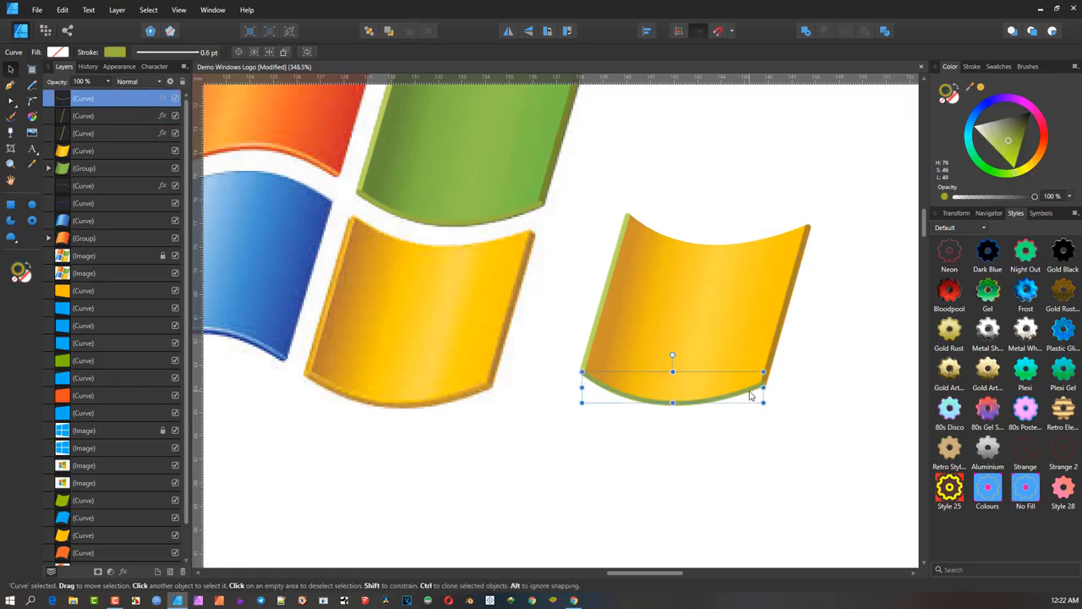
pyautogui.click(981, 86)
pyautogui.moveTo(1023, 149); pyautogui.dragTo(1021, 140)
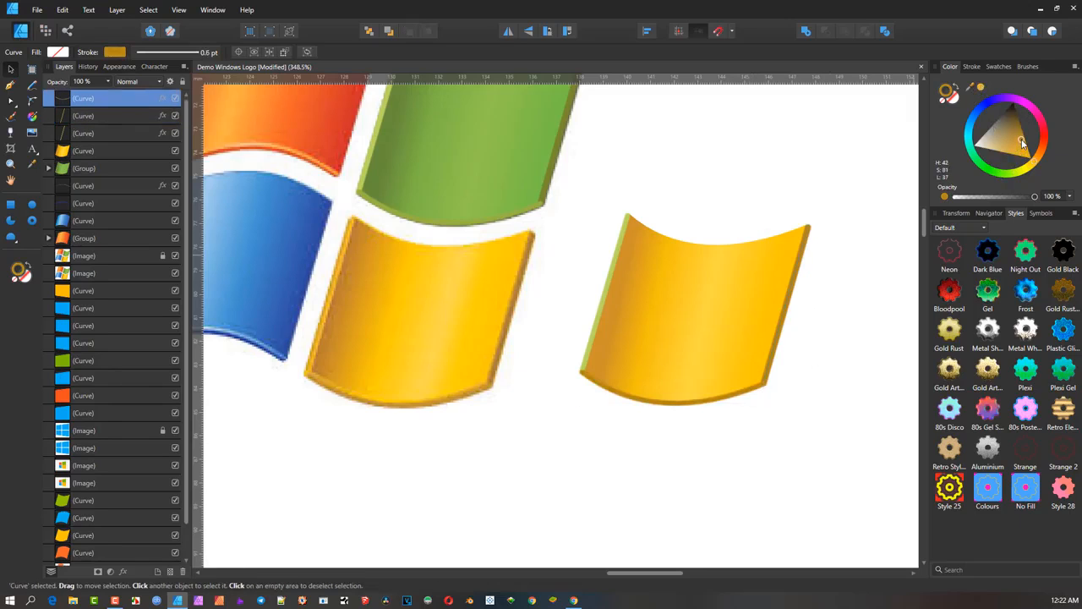
# Step: Recolour the panel's left edge stroke with the sampled gold, brightened to H 42, S 100, L 52
pyautogui.click(620, 245)
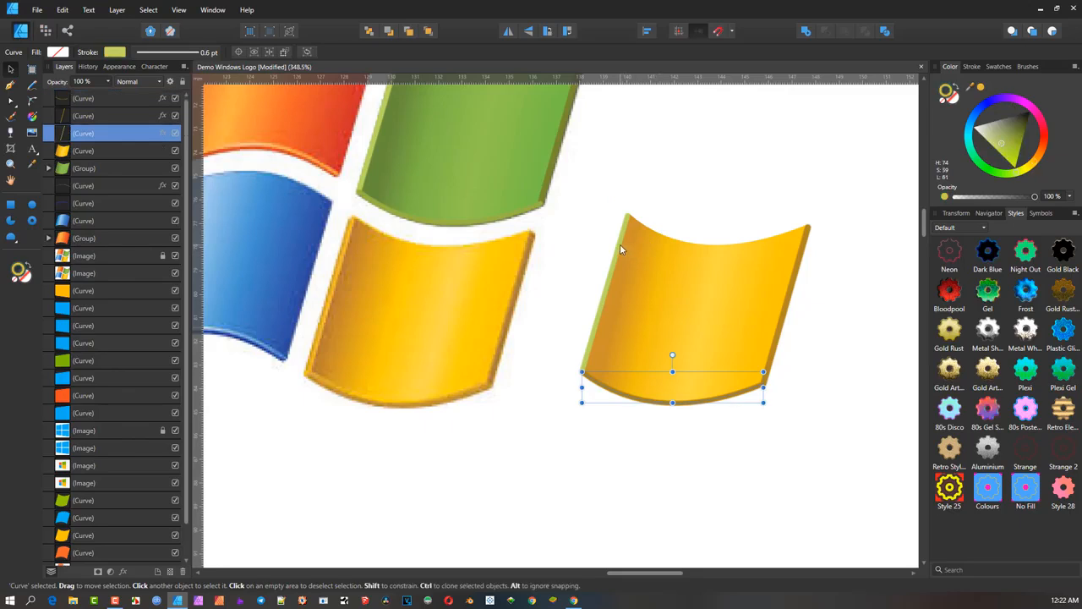
pyautogui.click(982, 86)
pyautogui.moveTo(1021, 147); pyautogui.dragTo(1030, 162)
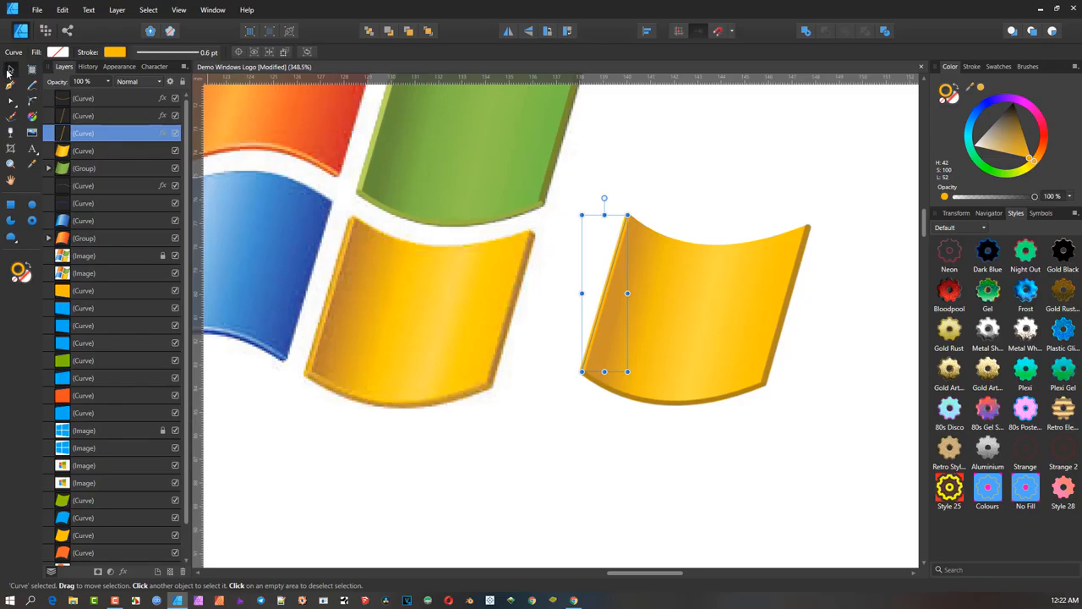
pyautogui.click(601, 158)
# Step: Group the yellow panel with its three edge strokes and place the group exactly over the reference logo's yellow panel
pyautogui.scroll(-3, 607, 189)
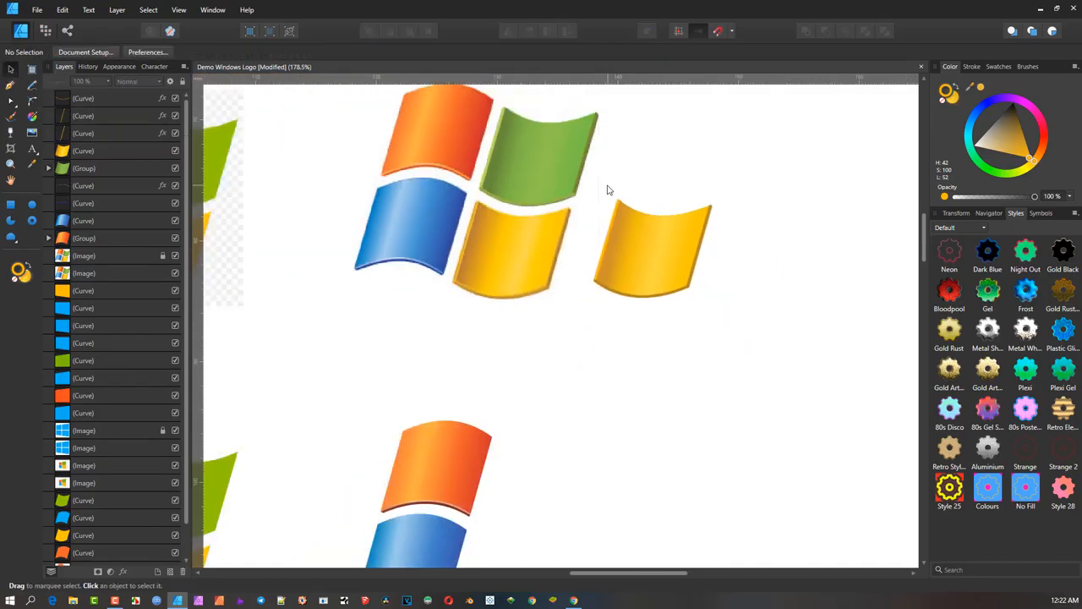
pyautogui.moveTo(587, 181); pyautogui.dragTo(757, 350)
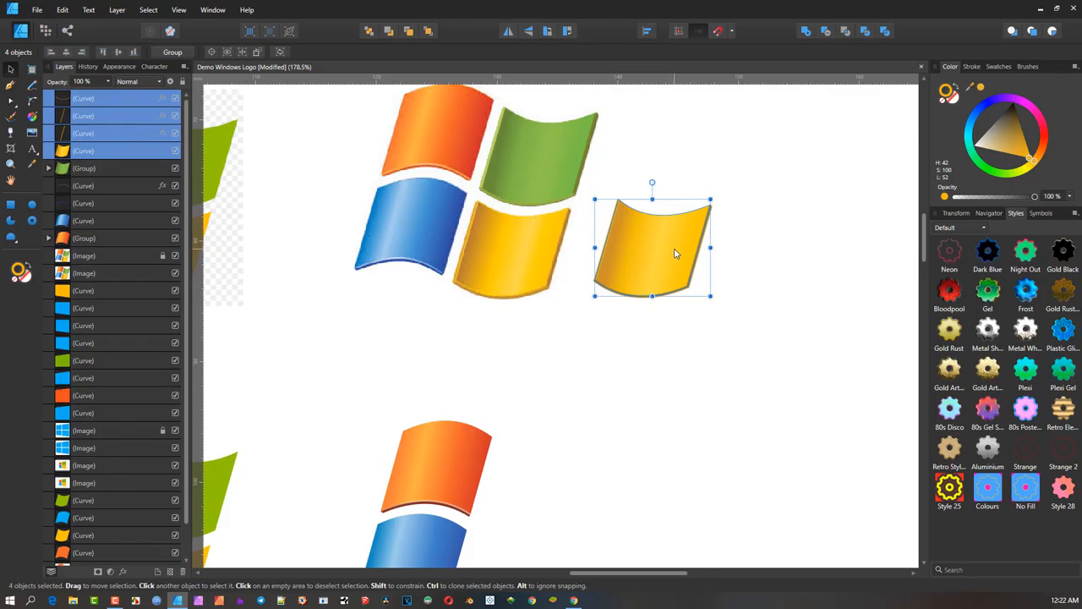
pyautogui.hotkey('ctrl', 'g')
pyautogui.moveTo(652, 258); pyautogui.dragTo(513, 258)
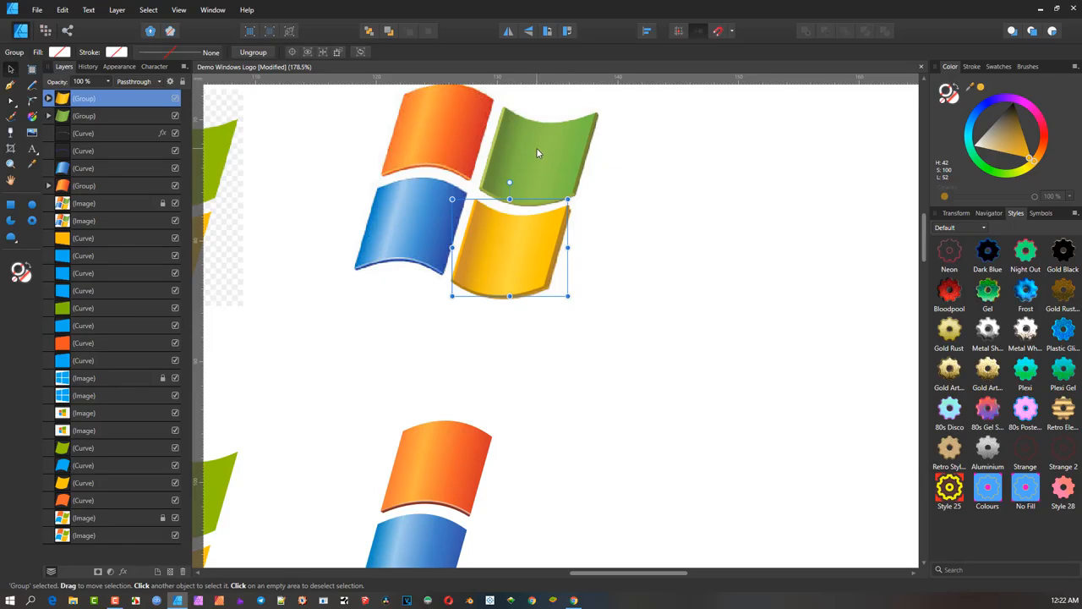
# Step: Move the green and yellow panel groups together down beside the orange and blue panels to complete the recreated logo
pyautogui.keyDown('shift'); pyautogui.click(536, 153); pyautogui.keyUp('shift')
pyautogui.moveTo(556, 260); pyautogui.dragTo(568, 468)
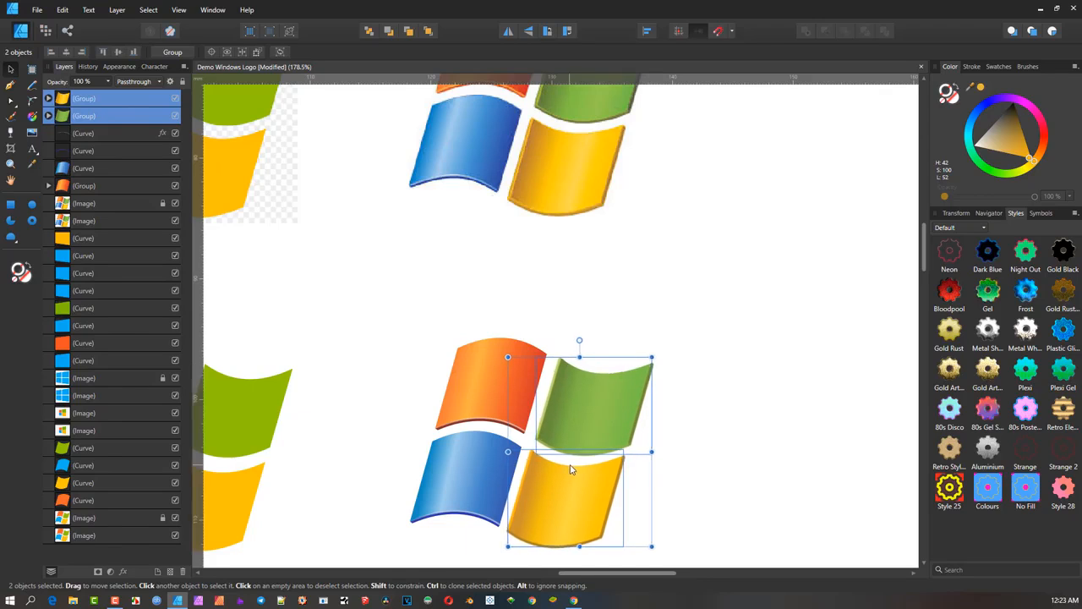
pyautogui.click(630, 328)
pyautogui.scroll(-3, 670, 340)
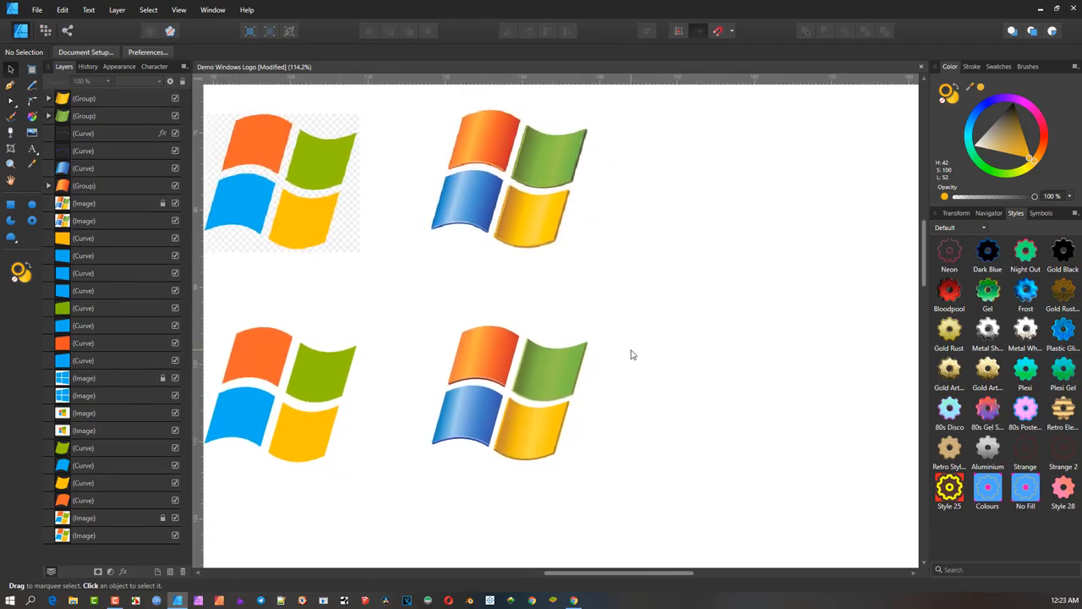
# Step: Ungroup the recreated logo's green panel and brighten its left edge stroke to H 74, S 96, L 62
pyautogui.scroll(1, 558, 363)
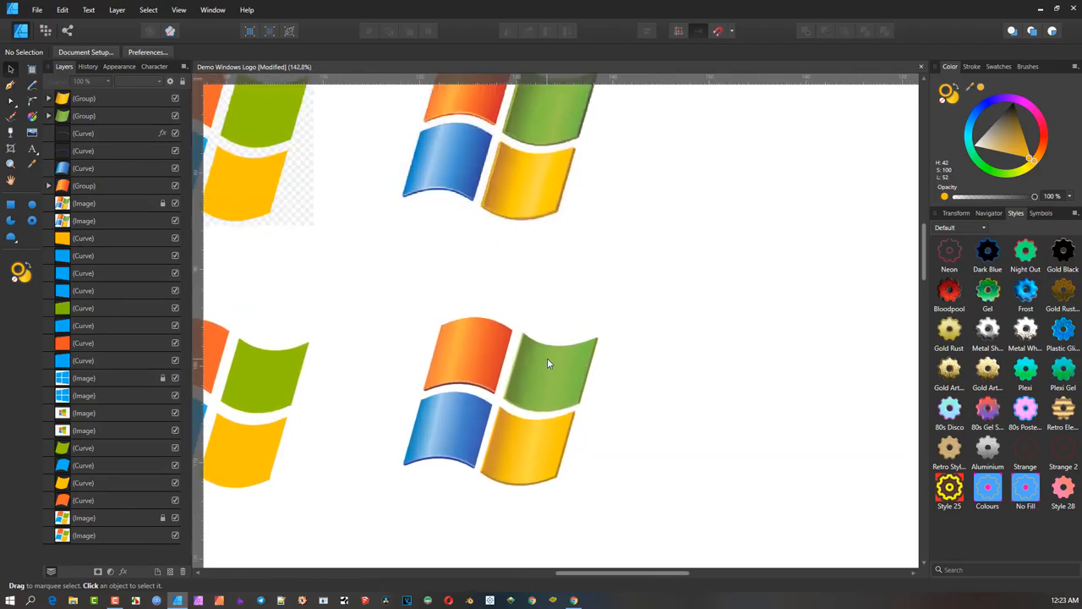
pyautogui.click(519, 353)
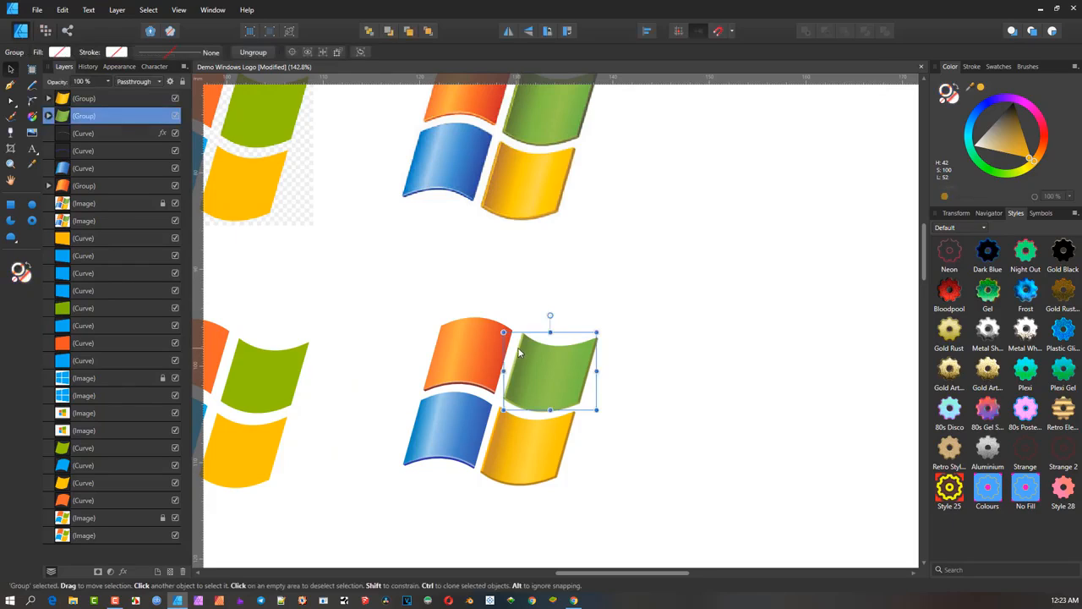
pyautogui.click(251, 51)
pyautogui.click(517, 364)
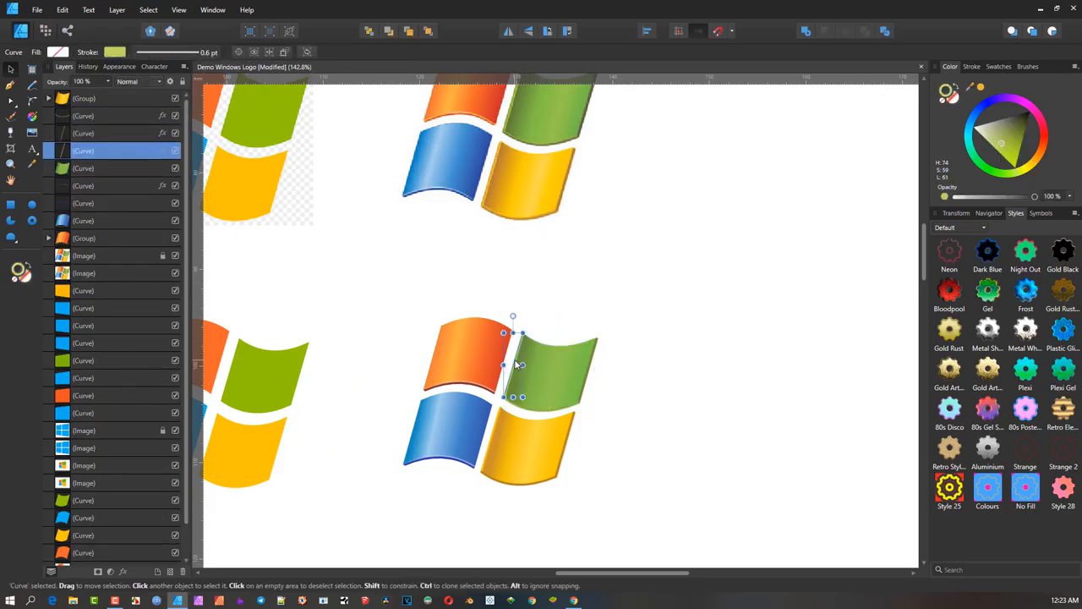
pyautogui.moveTo(1013, 146); pyautogui.dragTo(1005, 158)
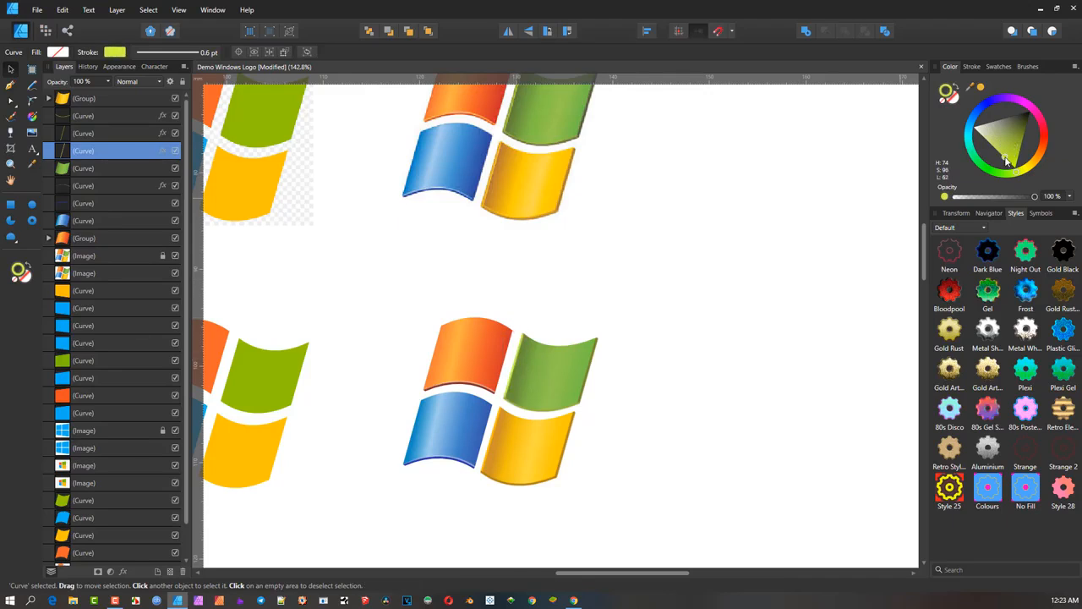
pyautogui.click(648, 323)
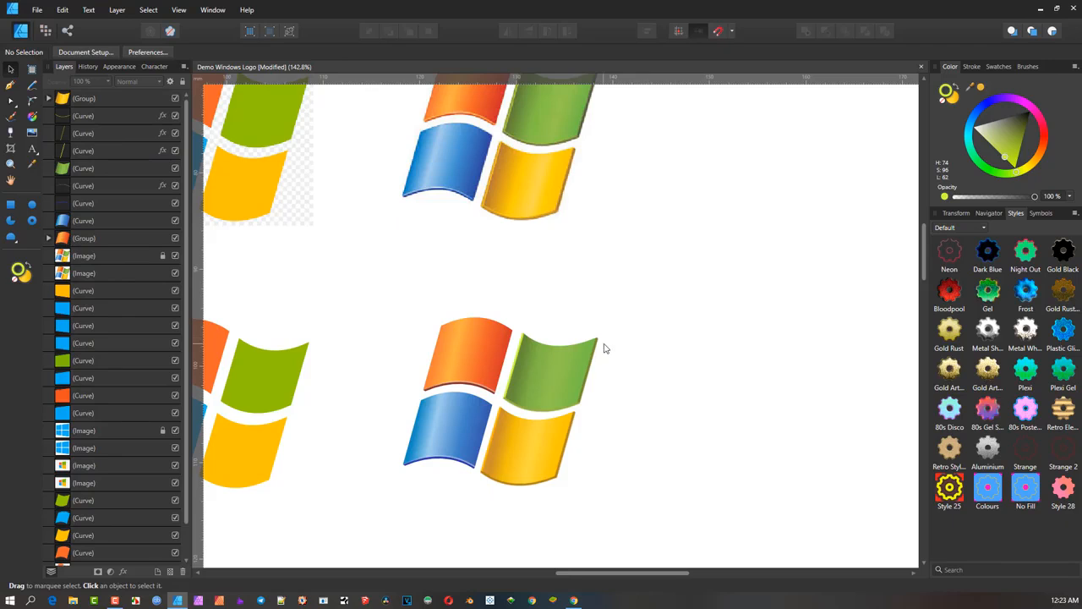
# Step: Review all four recreated Windows logos against the reference images above them
pyautogui.scroll(-4, 618, 285)
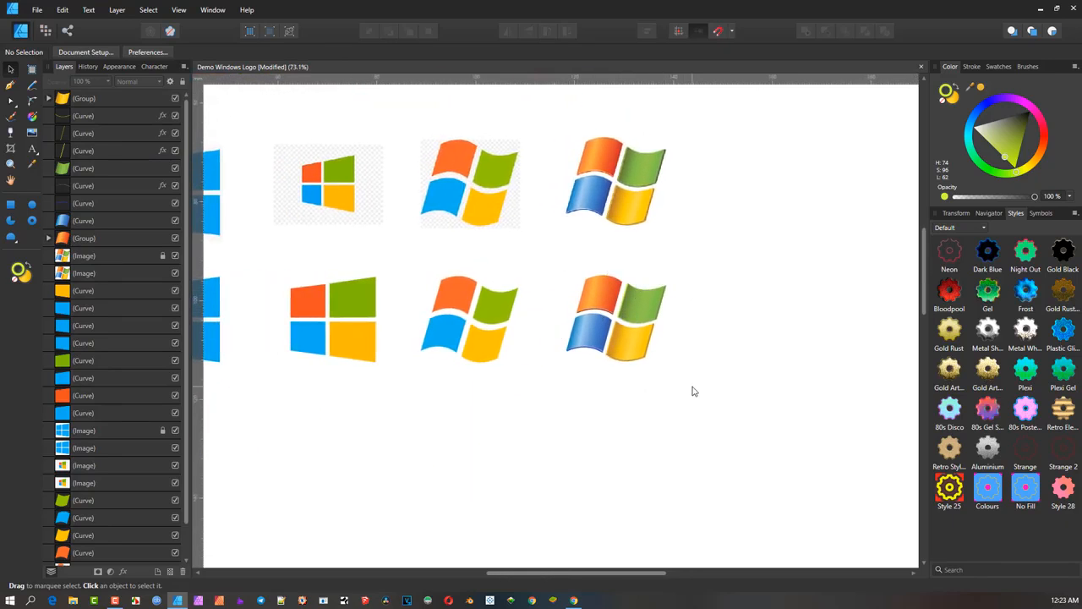
pyautogui.moveTo(690, 318); pyautogui.dragTo(728, 313)
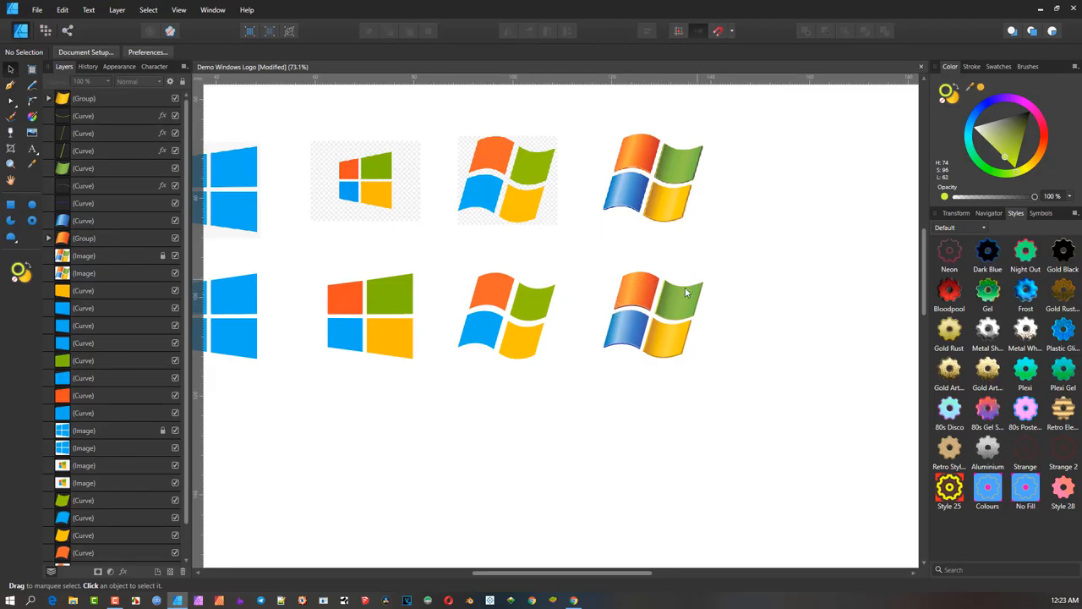
pyautogui.moveTo(667, 286); pyautogui.dragTo(750, 280)
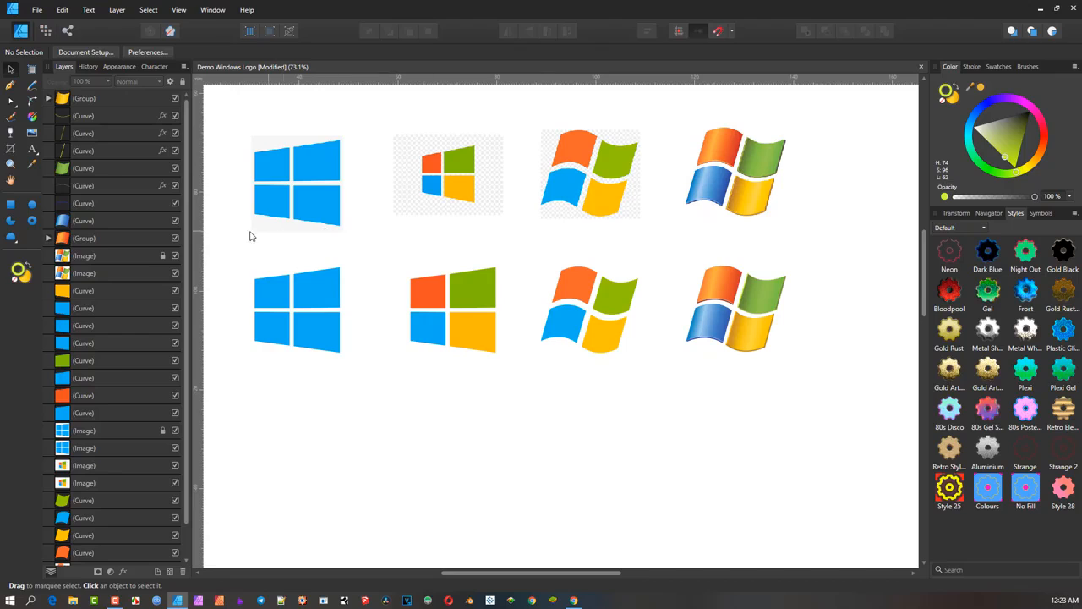
pyautogui.moveTo(229, 240); pyautogui.dragTo(231, 367)
pyautogui.moveTo(625, 296); pyautogui.dragTo(663, 300)
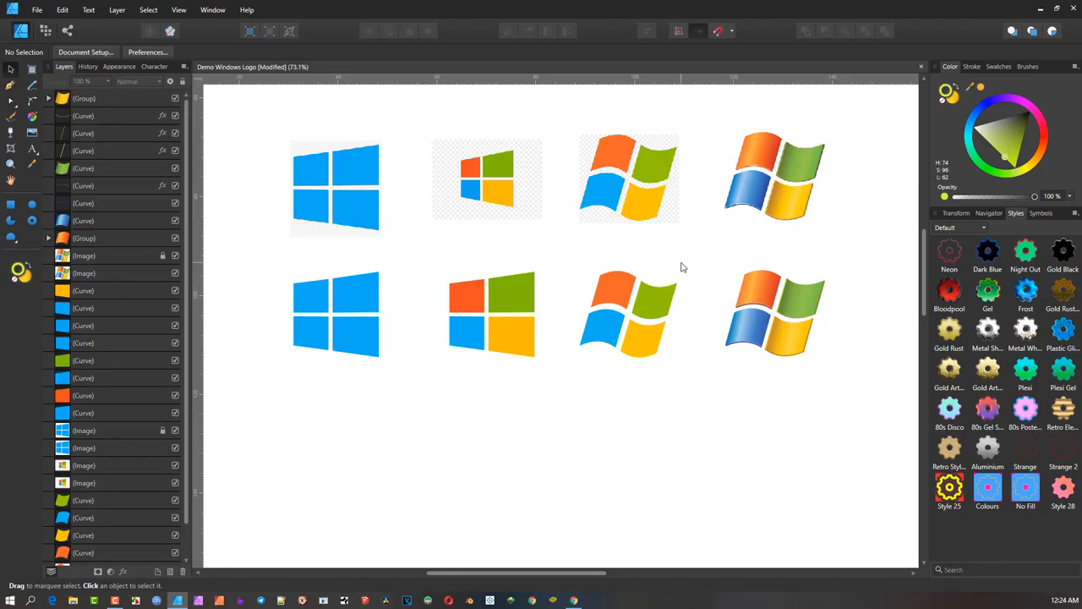
pyautogui.scroll(-3, 686, 268)
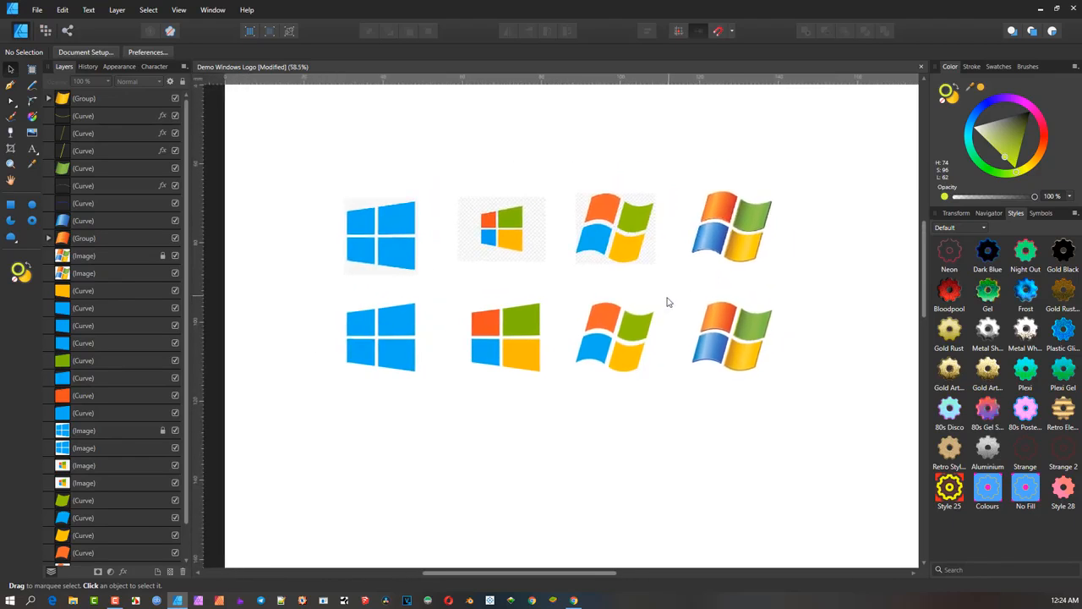